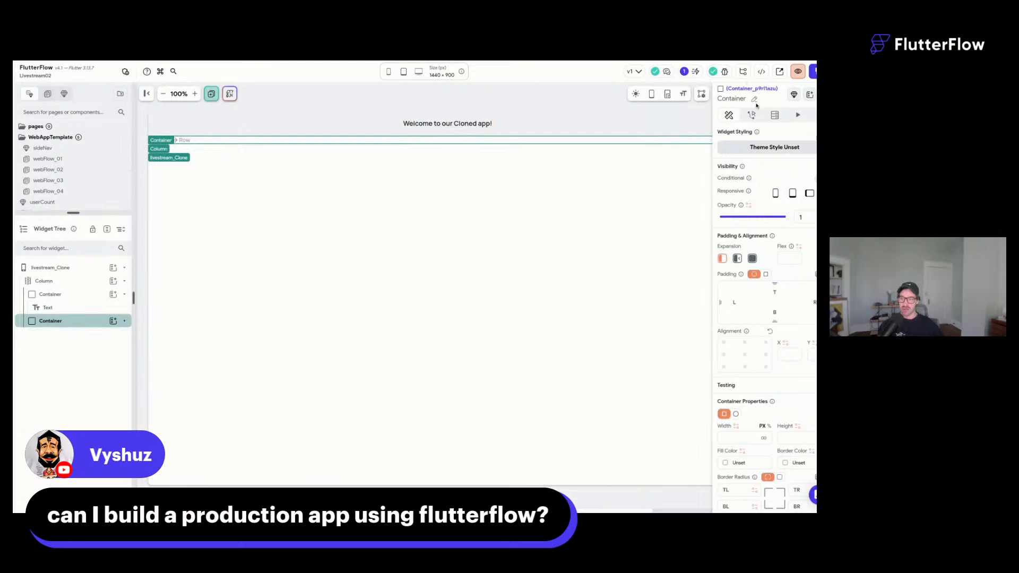
Rename the second container on the page as max-width.
left_click(754, 99)
type("max-wdit")
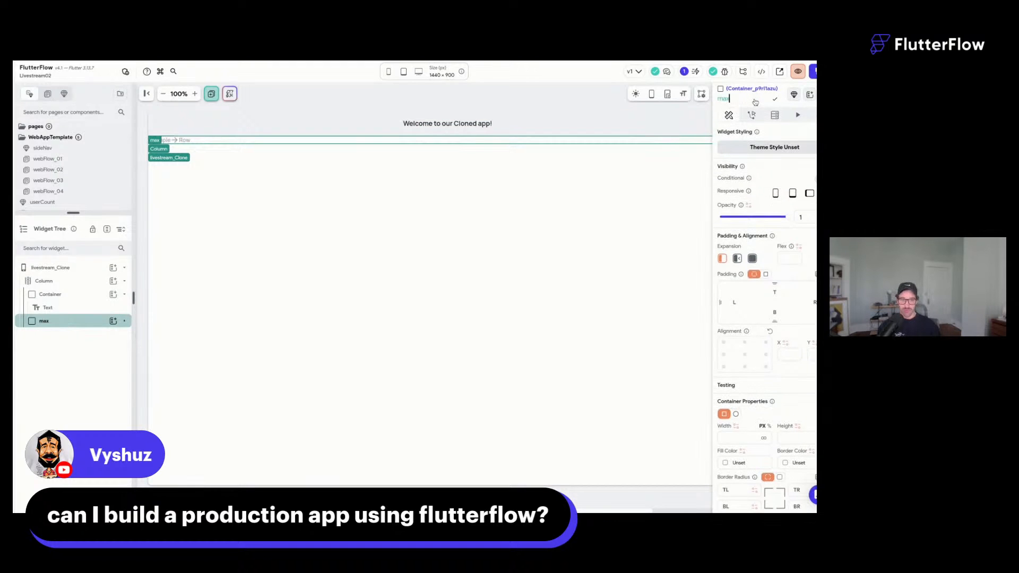
key("BackSpace")
key("BackSpace")
key("BackSpace")
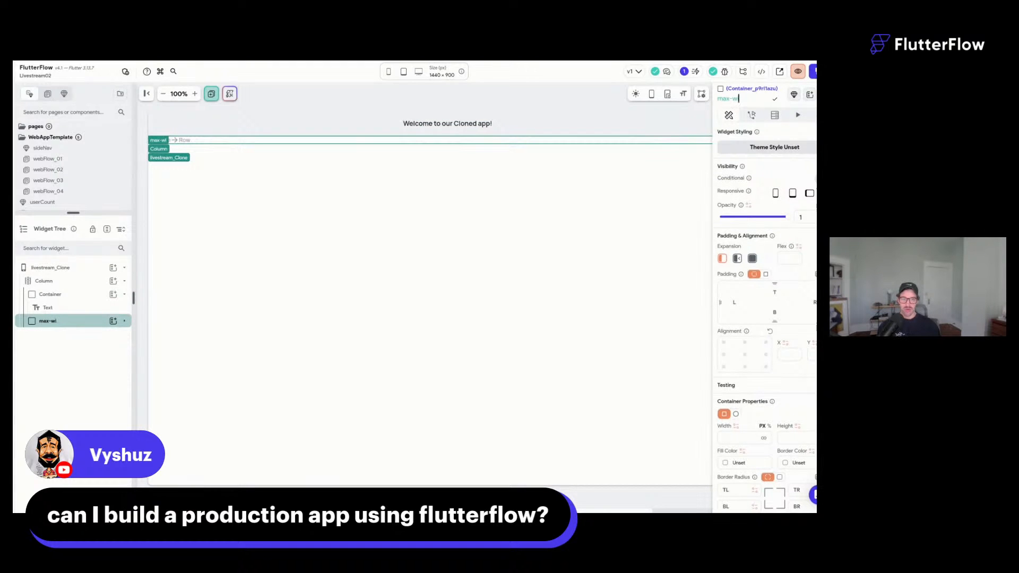
type("idth")
key("Return")
Bind the max-width container's maximum width to the maxWidth constant.
scroll(770, 244, "down", 3)
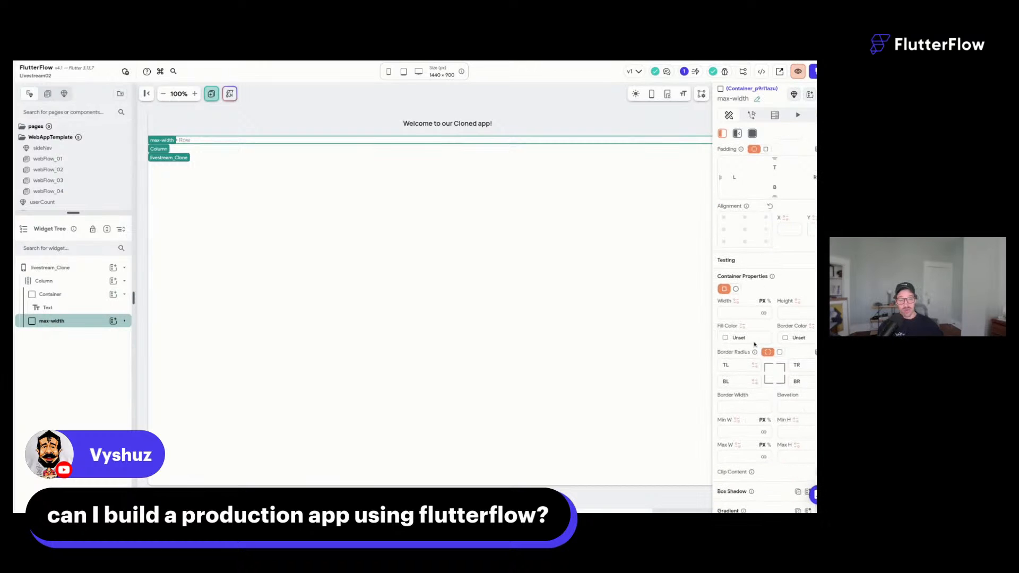
left_click(737, 445)
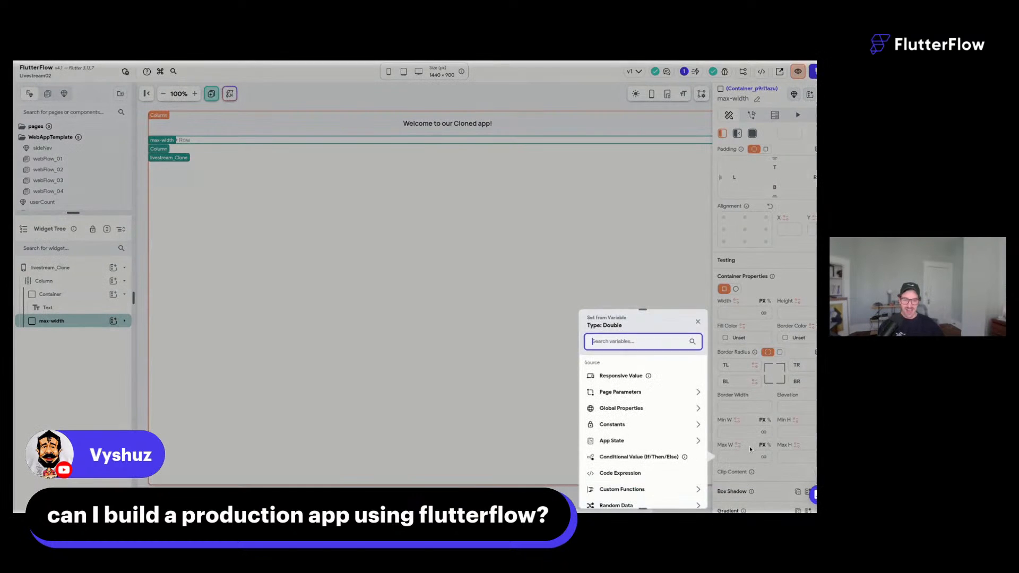
left_click(613, 425)
left_click(618, 464)
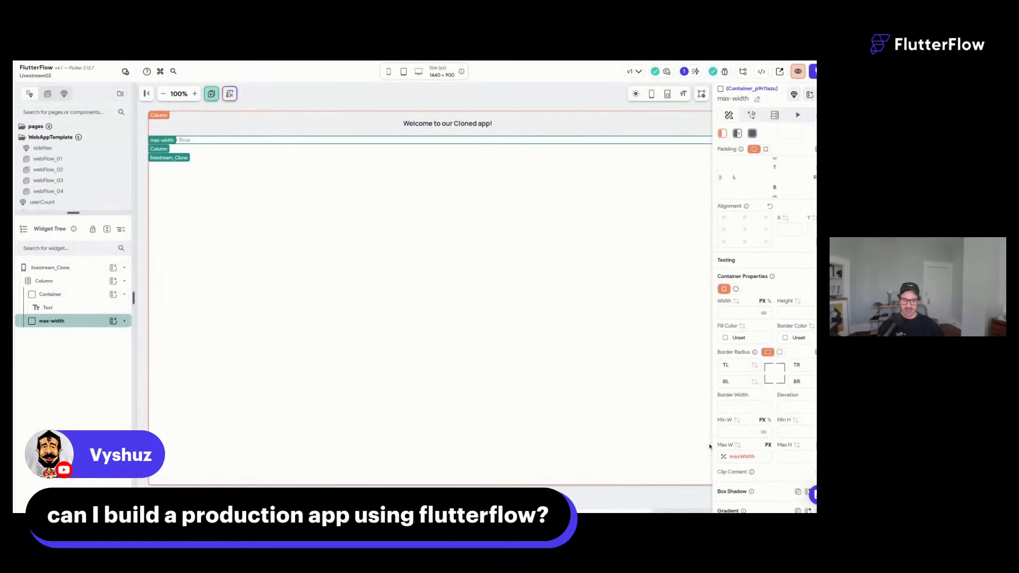
left_click(321, 97)
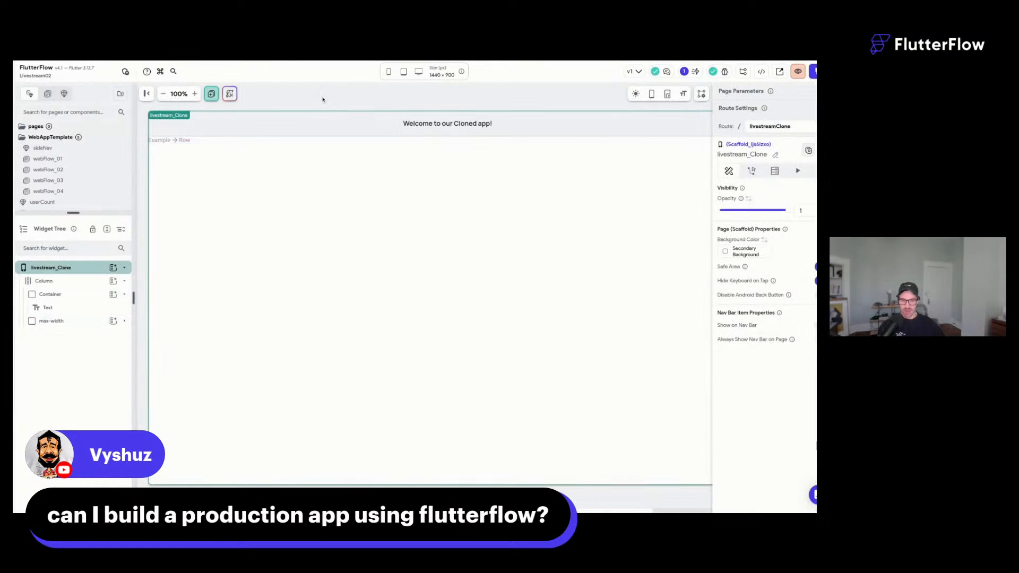
Give the row inside the max-width container a uniform padding of 16.
left_click(192, 142)
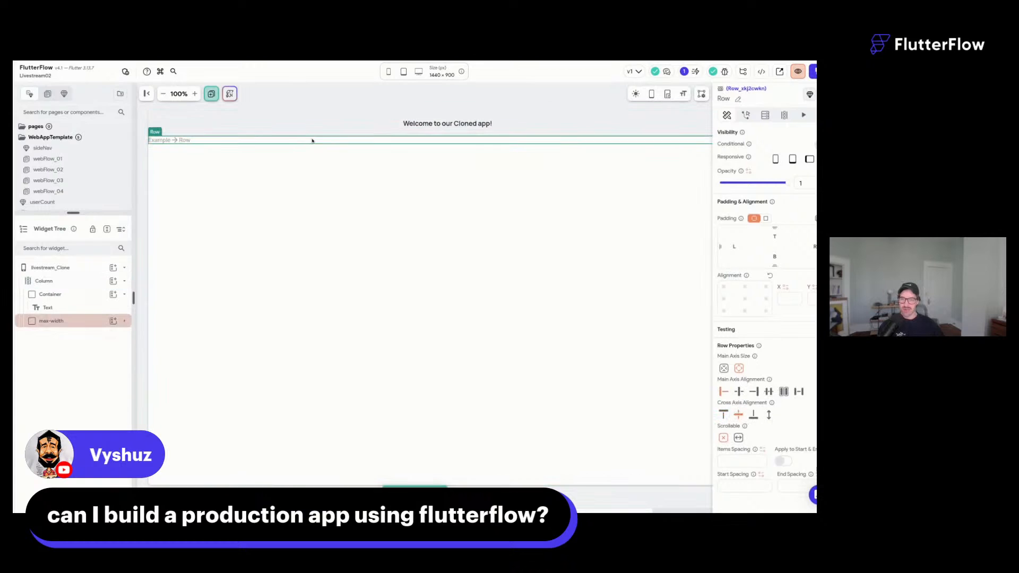
left_click(765, 218)
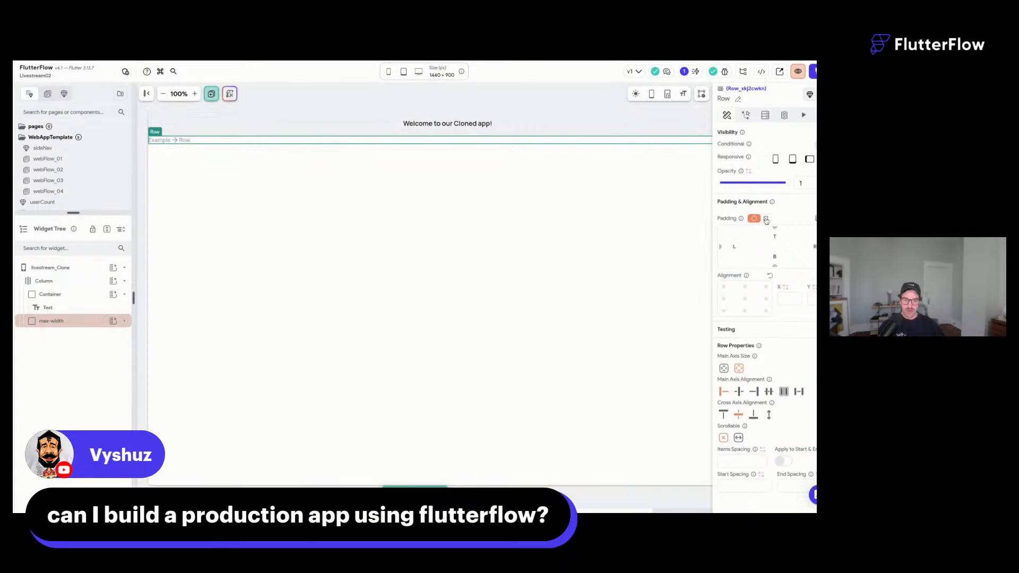
left_click(349, 191)
Add an Icon widget and a Text widget beside it to the row in the max-width container.
key("super+slash")
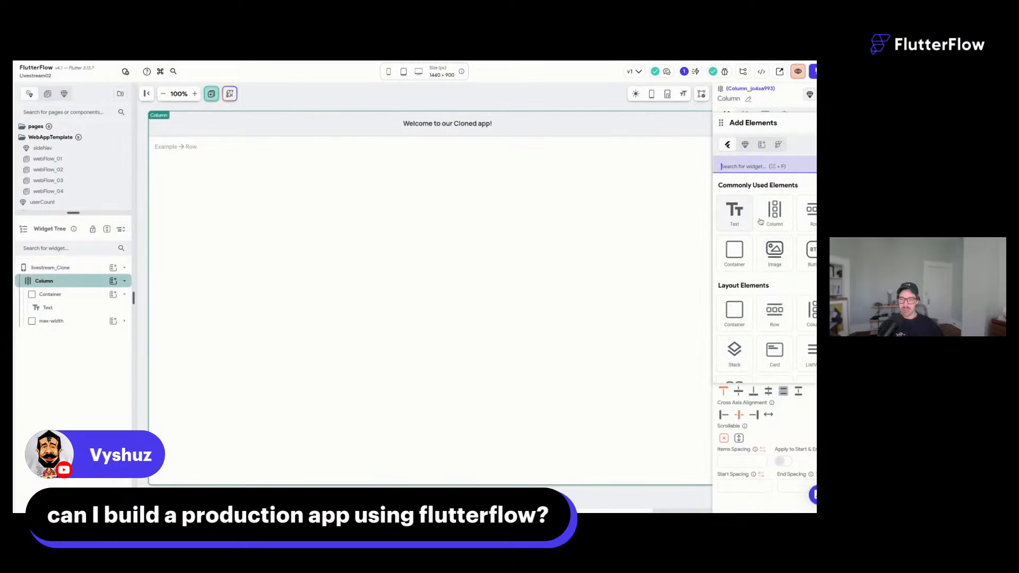
type("icon")
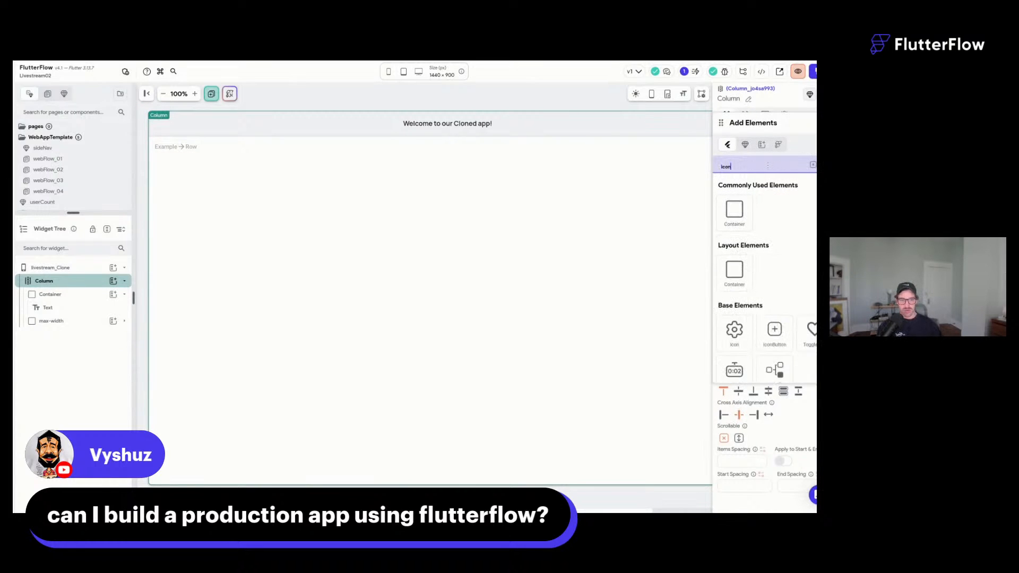
left_click_drag(744, 334, 179, 162)
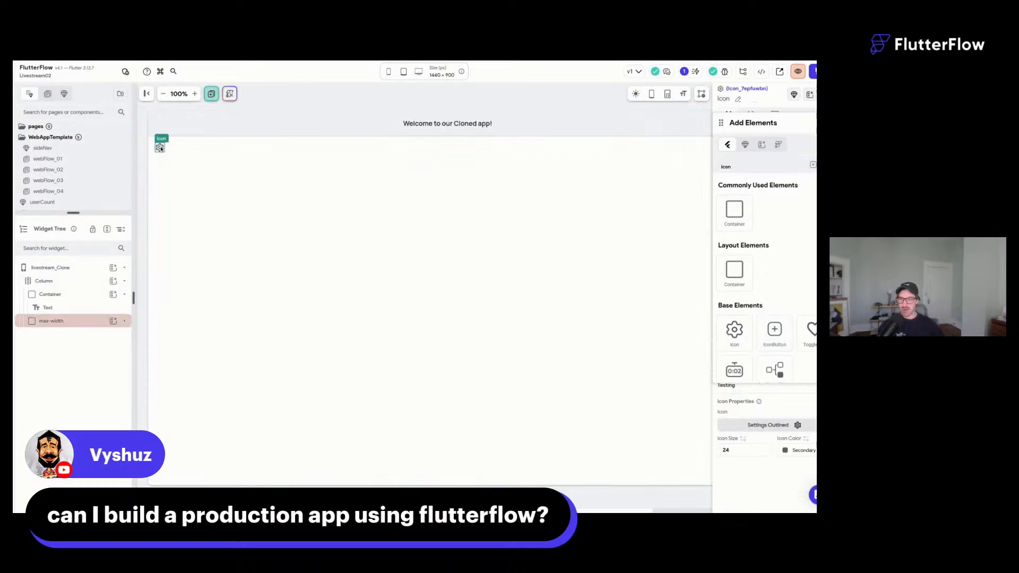
left_click(813, 165)
left_click_drag(733, 209, 187, 154)
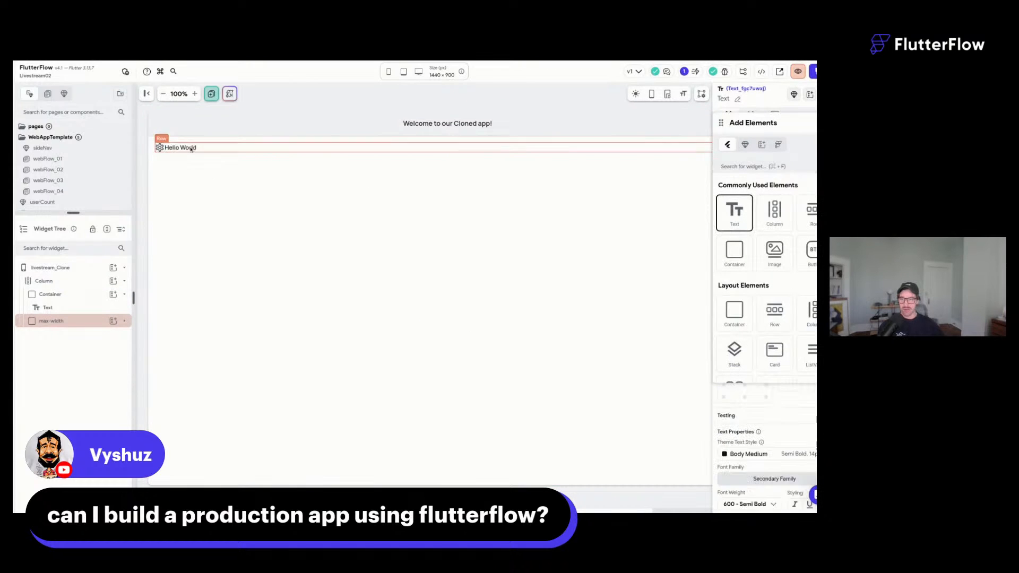
Change the row's icon to the Material icon Animation Rounded.
left_click(159, 148)
left_click(820, 122)
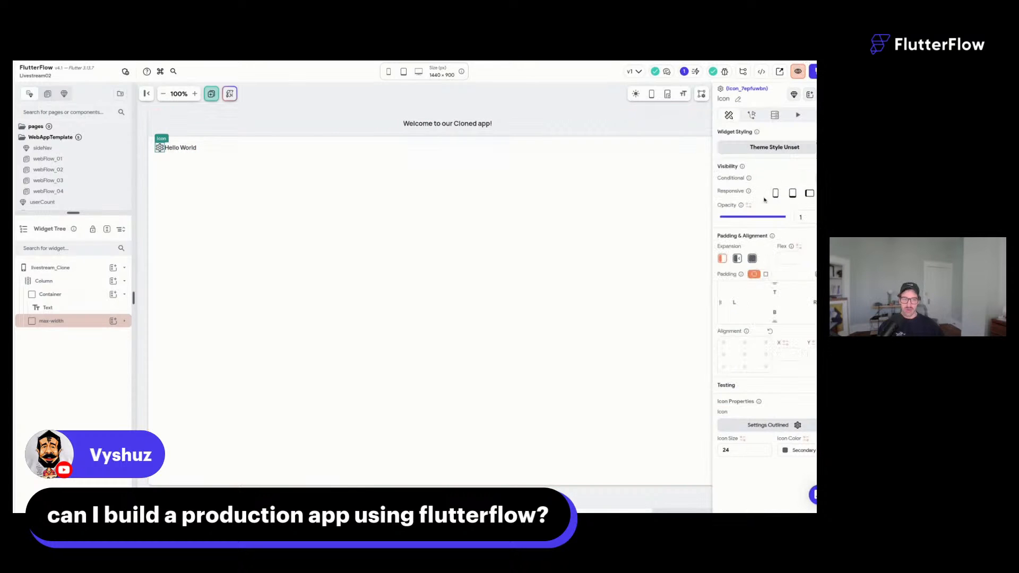
left_click(784, 427)
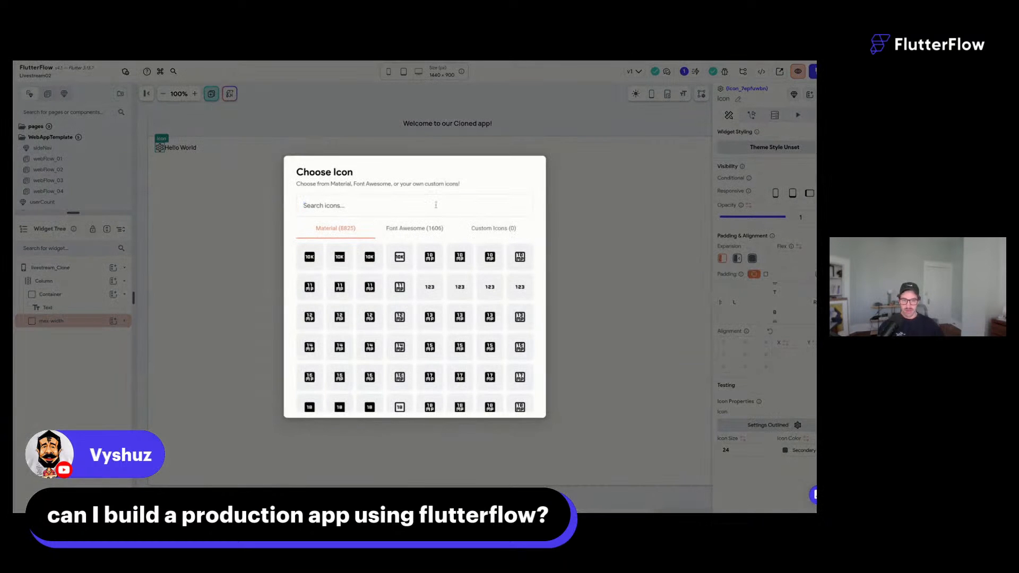
scroll(411, 282, "down", 10)
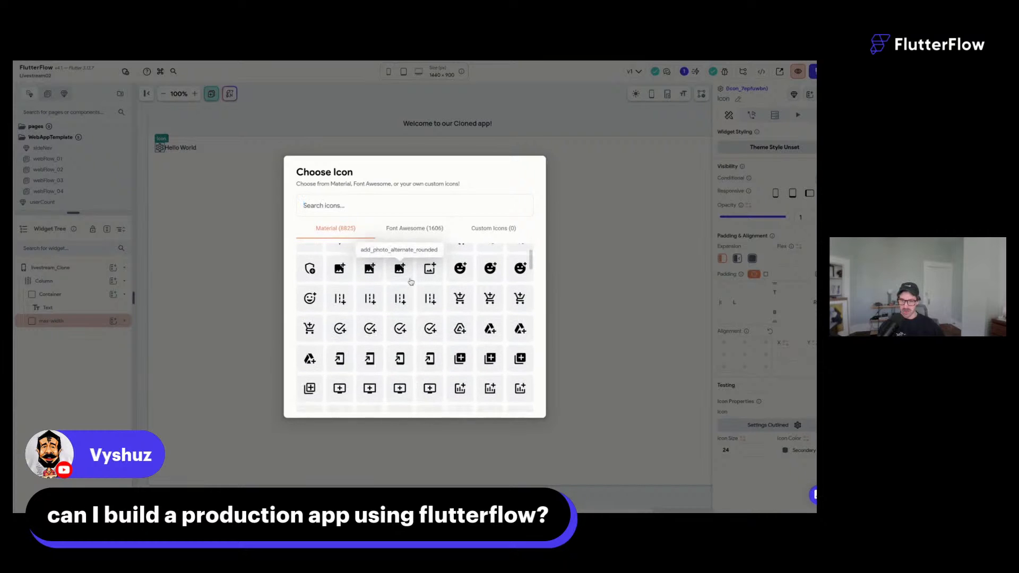
scroll(410, 282, "down", 5)
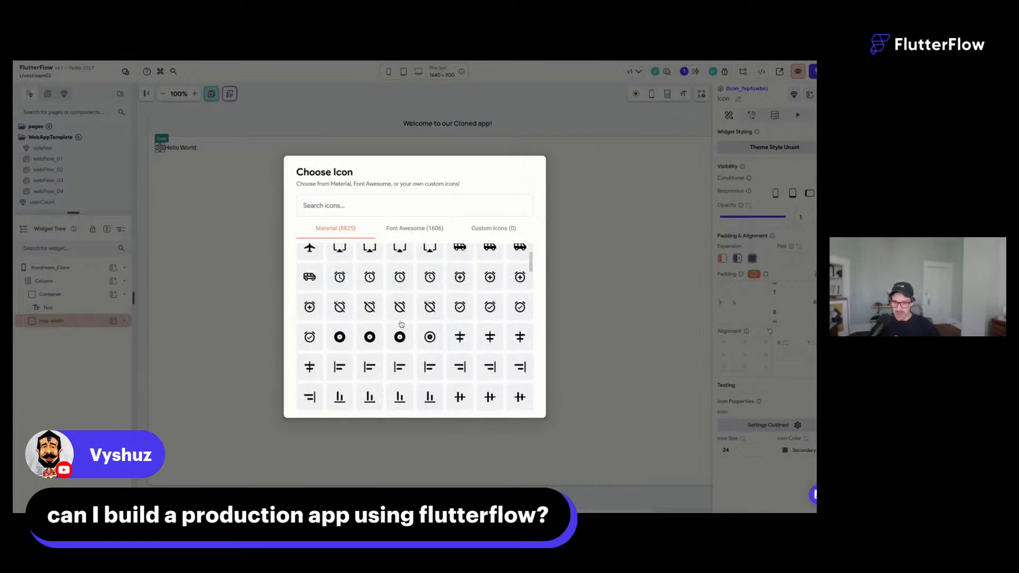
scroll(401, 324, "down", 10)
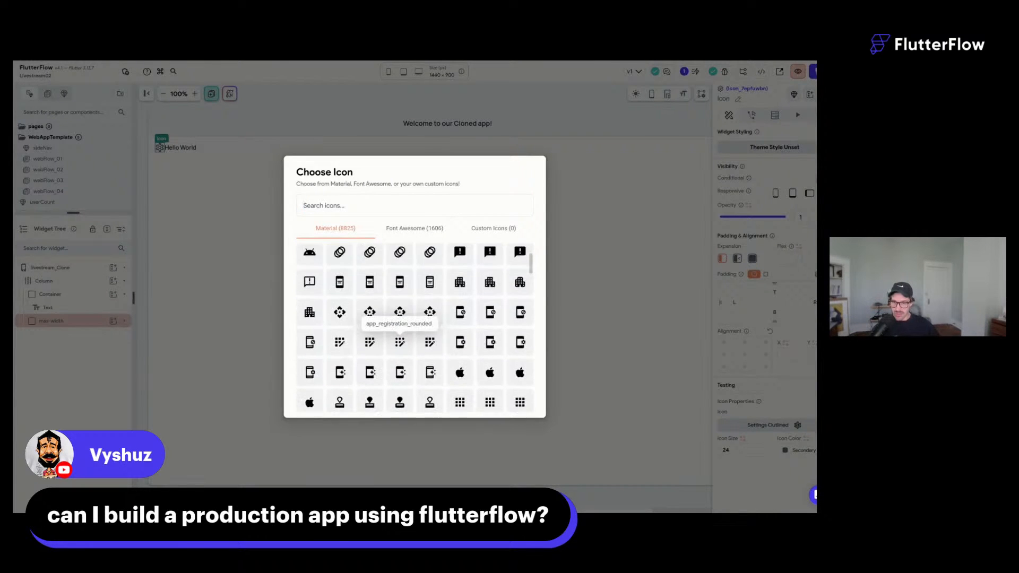
left_click(400, 252)
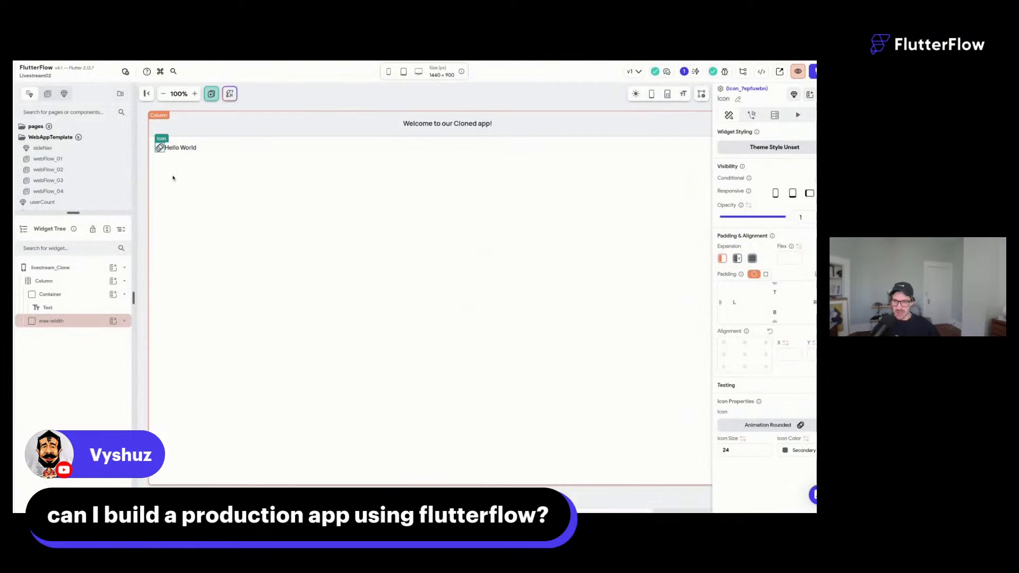
Set the icon's color to Primary and its size to 44.
left_click(789, 451)
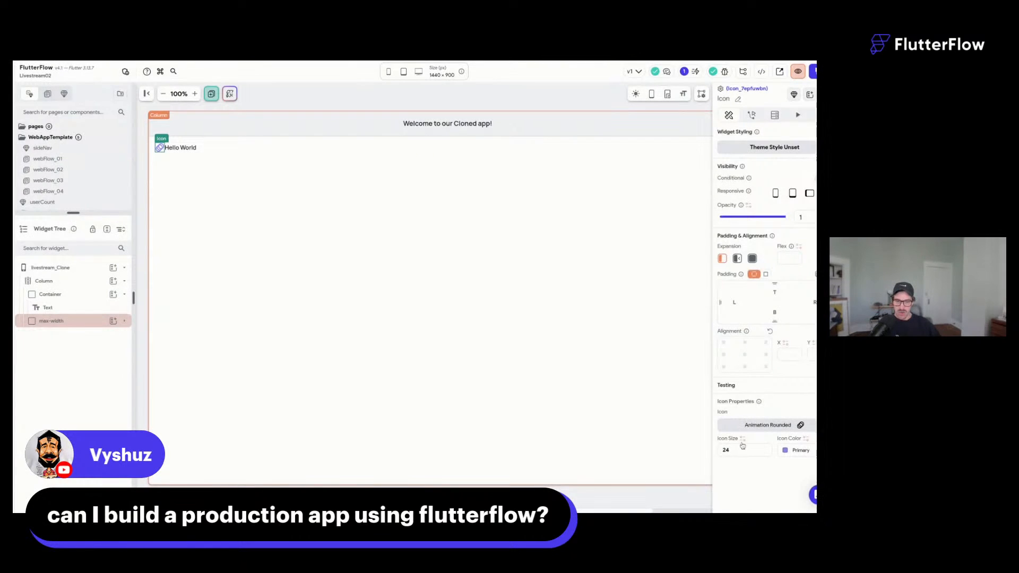
left_click_drag(740, 448, 702, 452)
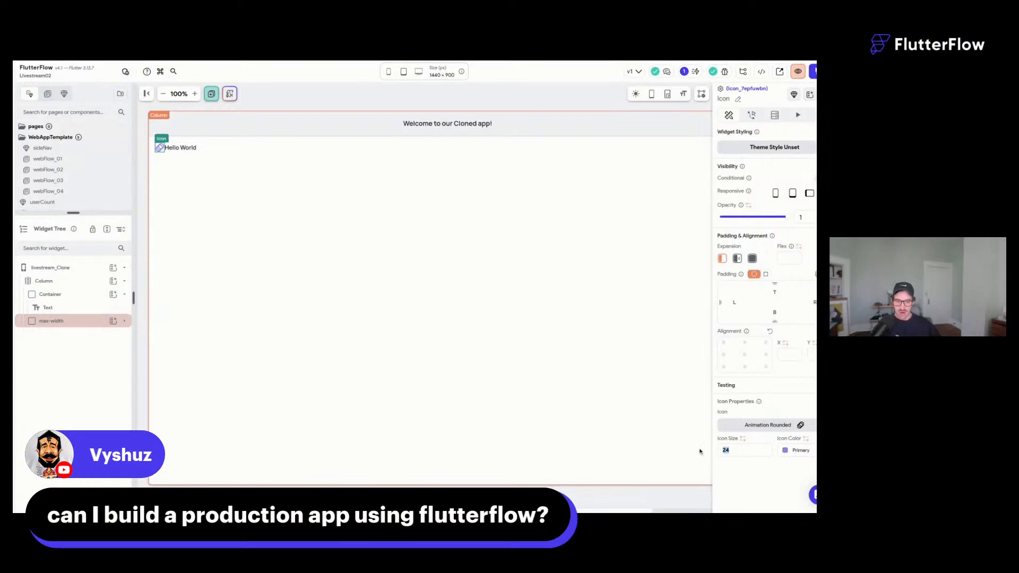
type("44")
Apply the Headline Medium style to the Hello World text and change its wording to CloneStay.
left_click(202, 152)
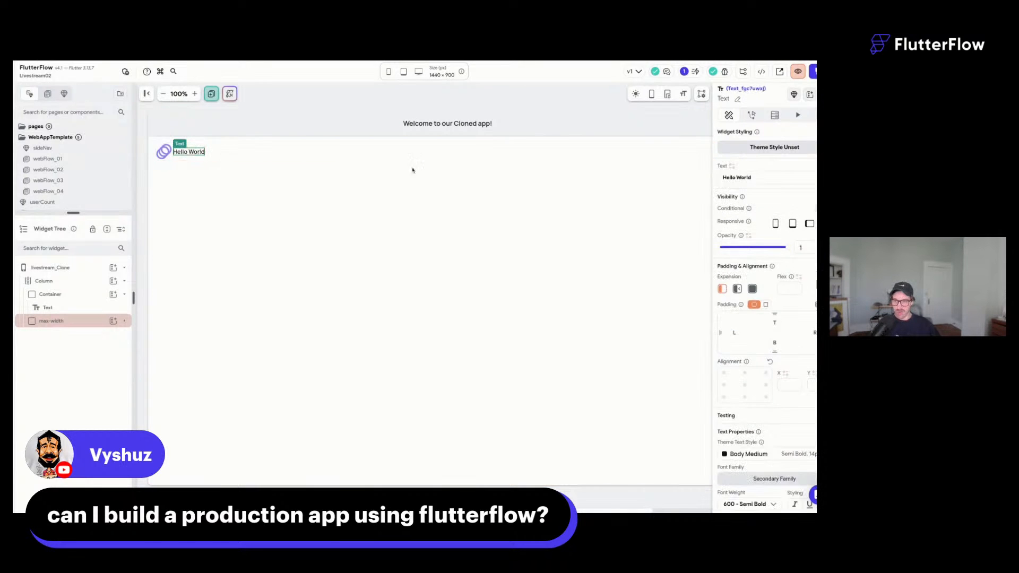
left_click(774, 460)
left_click(757, 260)
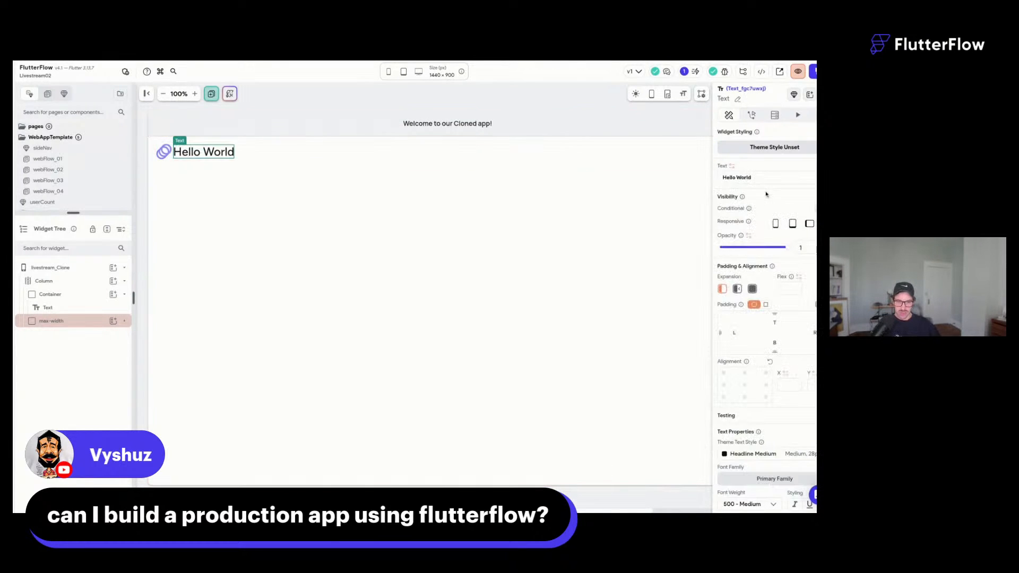
left_click_drag(760, 178, 677, 176)
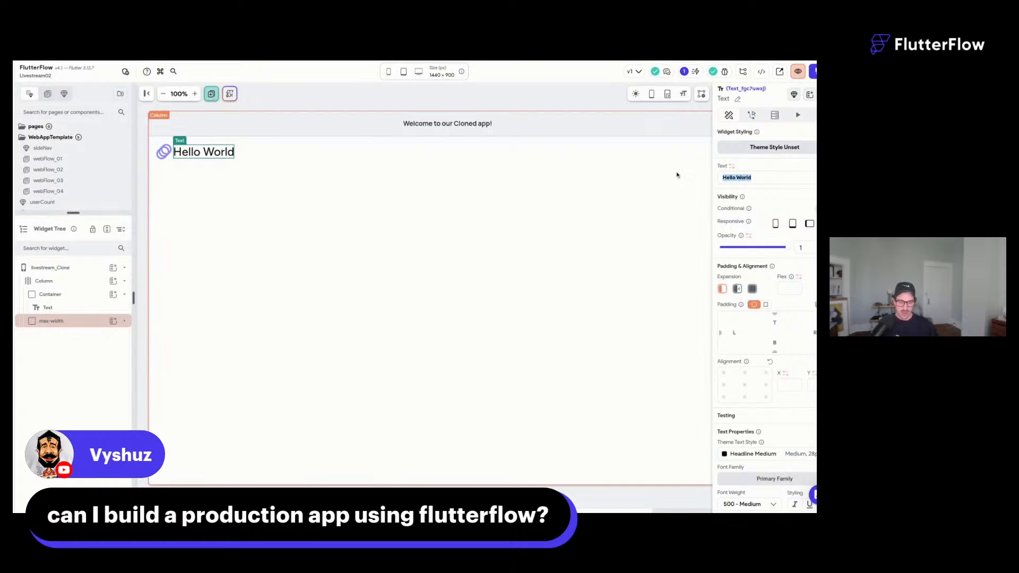
type("Clone")
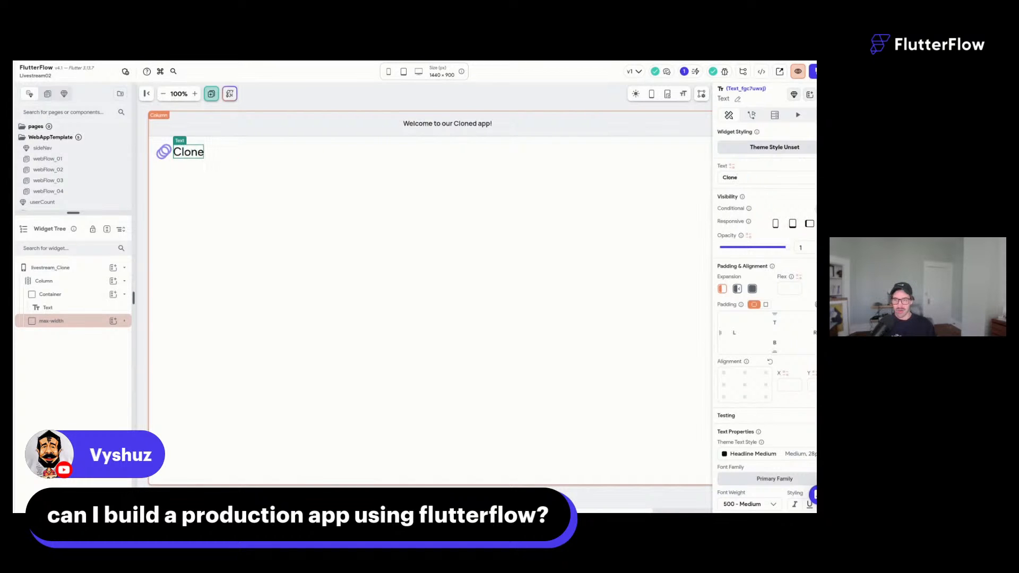
type("Stay")
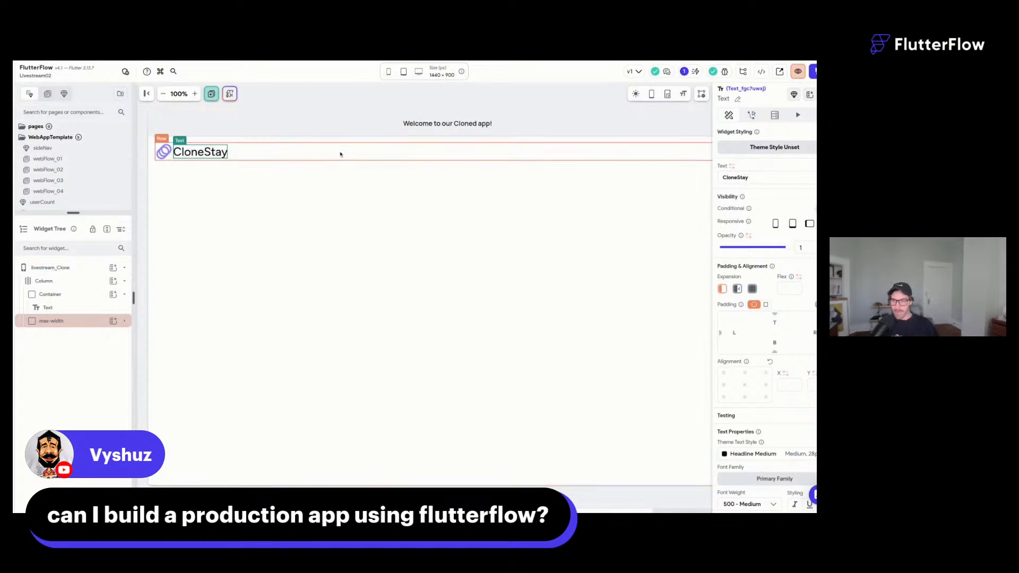
Wrap the icon in a new Row and move the CloneStay text into that row.
left_click(165, 153)
right_click(170, 156)
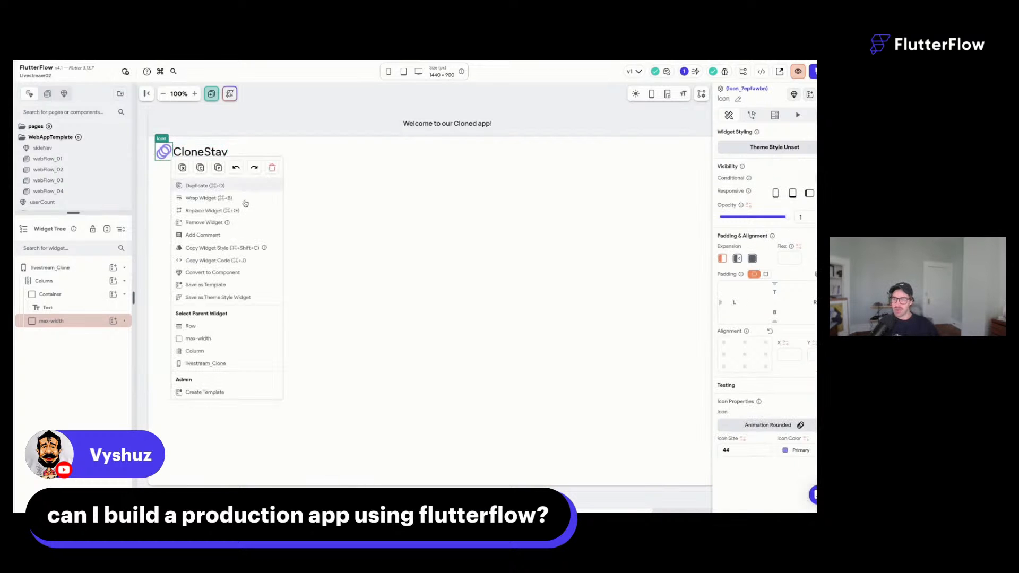
left_click(245, 204)
left_click(480, 222)
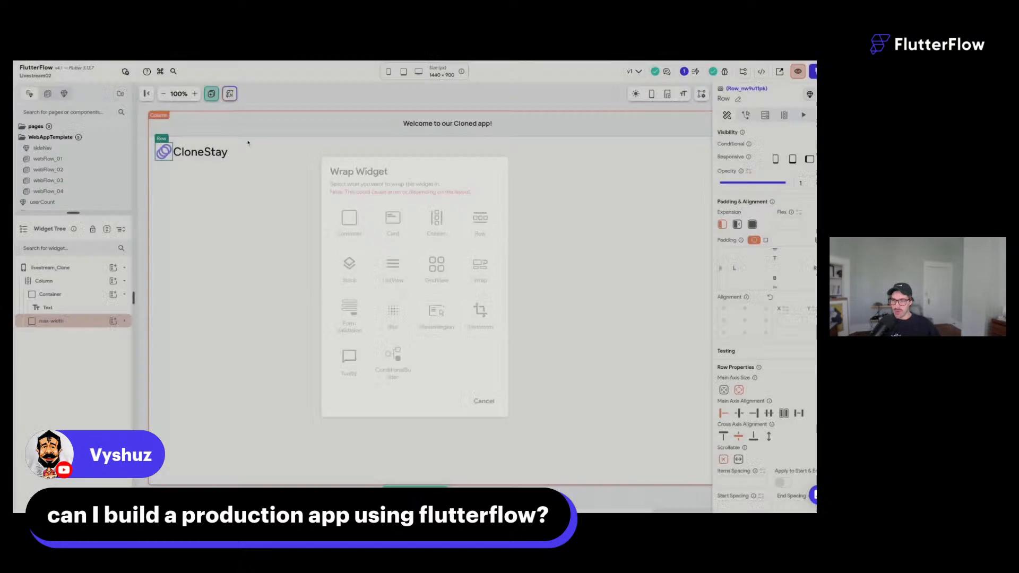
left_click_drag(182, 156, 181, 156)
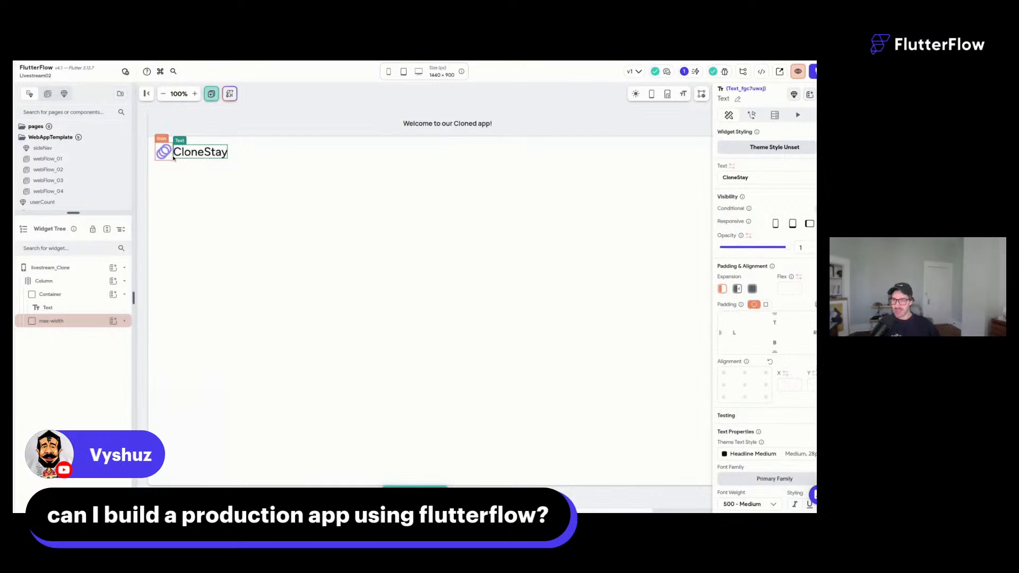
Set the items spacing of the inner row holding the icon and CloneStay text to 12.
left_click(85, 322)
left_click(88, 326)
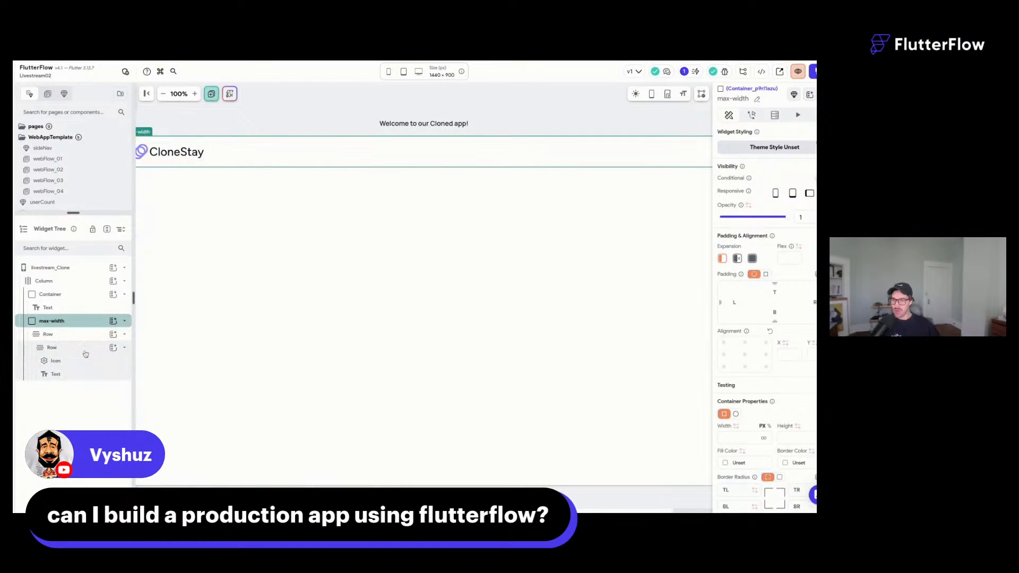
left_click(86, 351)
scroll(773, 375, "down", 1)
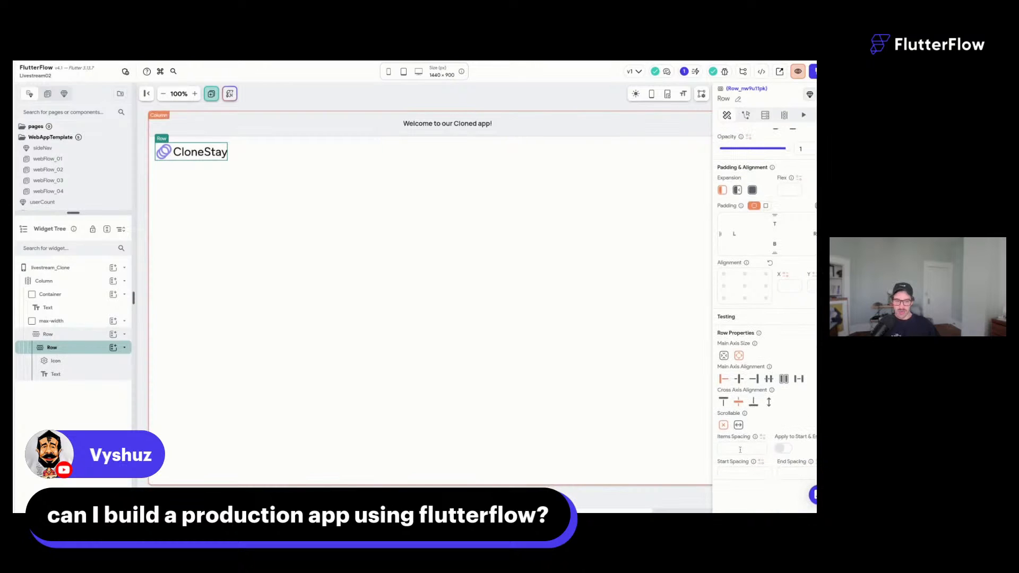
type("12")
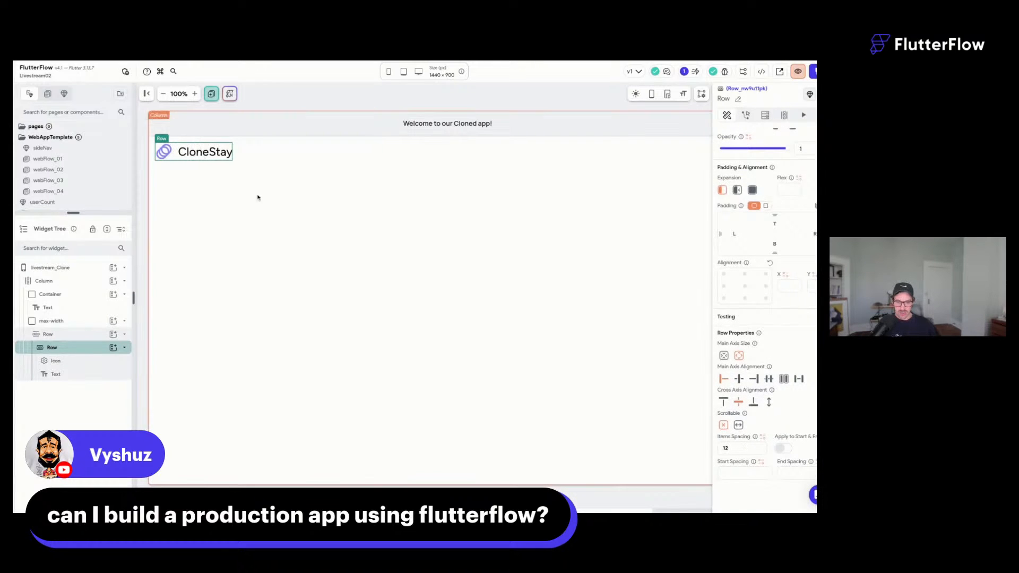
left_click(179, 161)
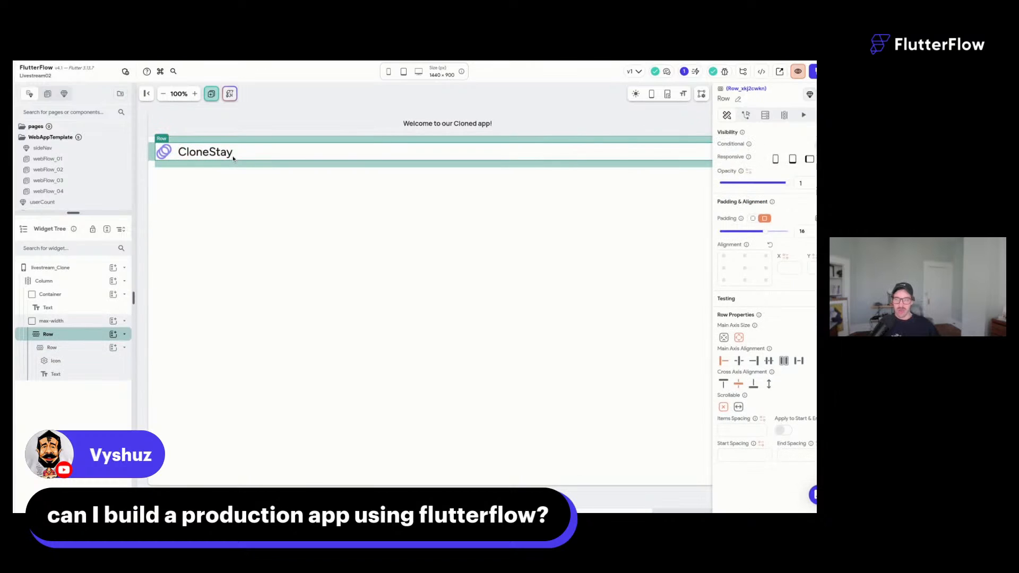
left_click(177, 161)
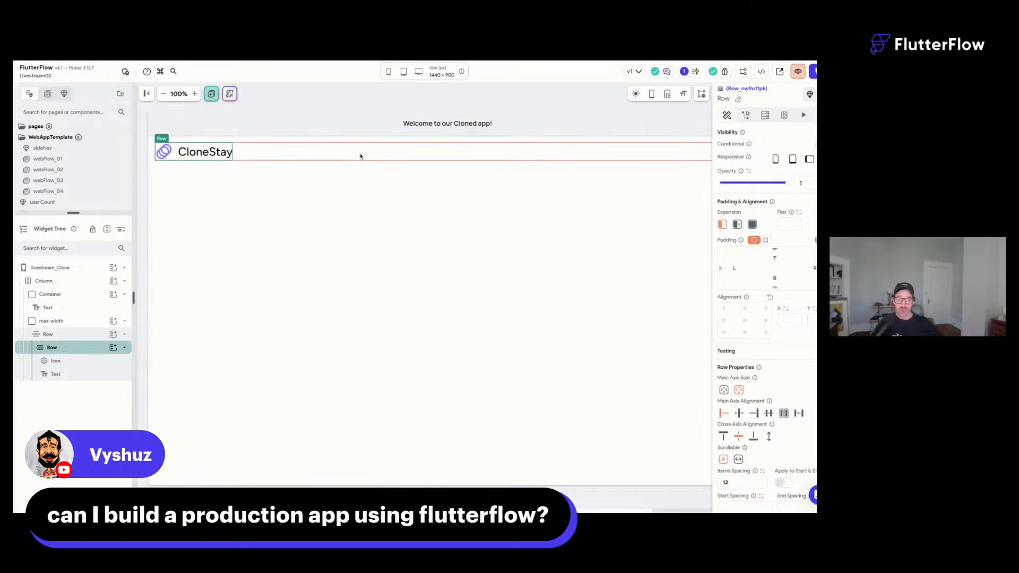
left_click(160, 158)
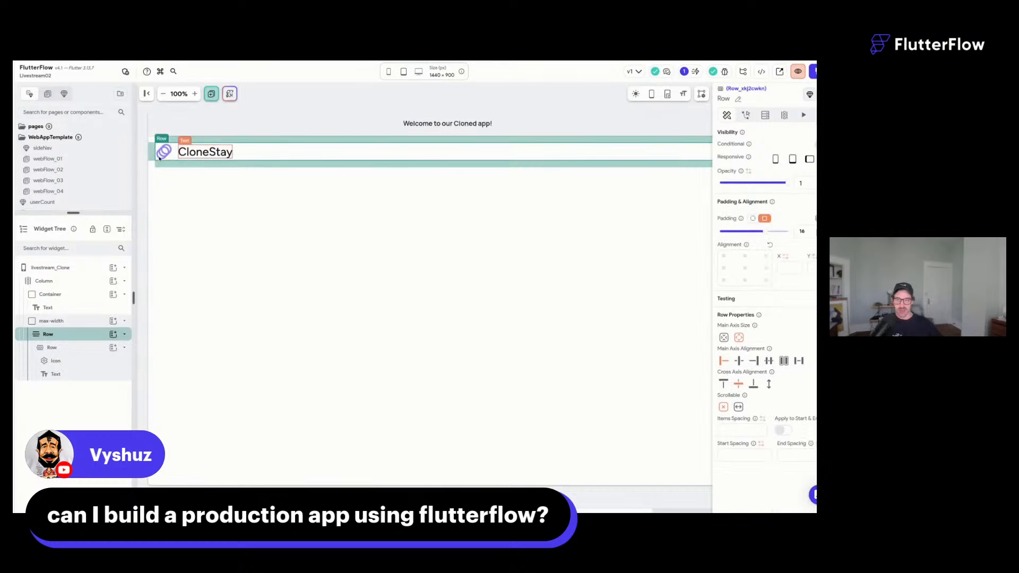
left_click(153, 157)
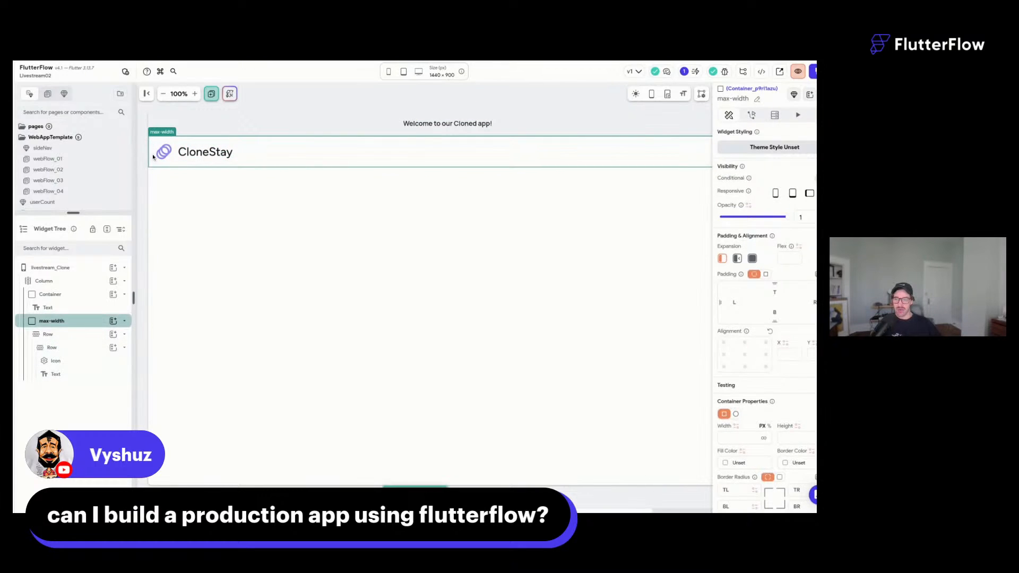
Check the Airbnb page's header for reference and add two empty Rows after the logo row inside the header's outer row.
left_click(279, 154)
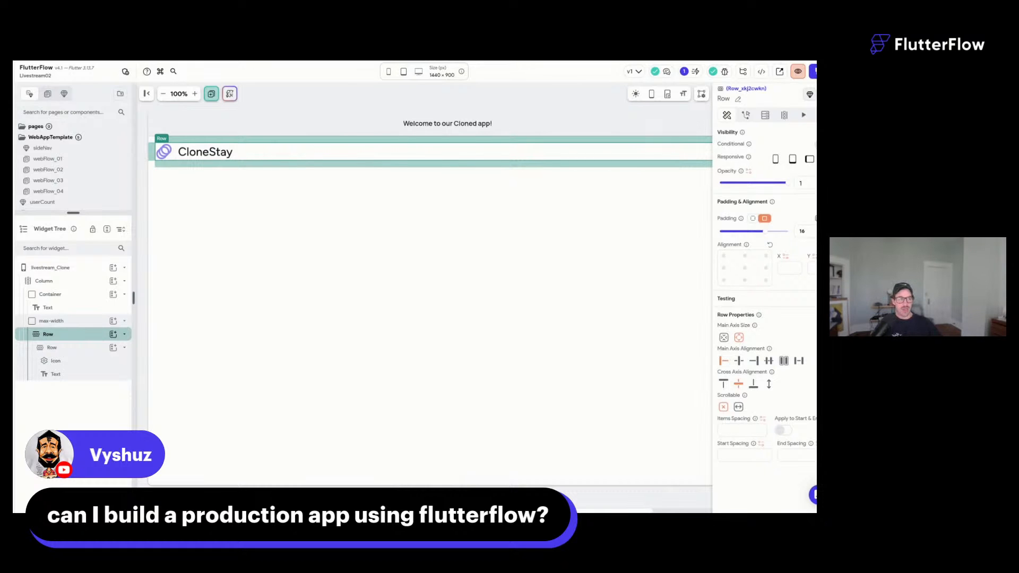
key("ctrl+Left")
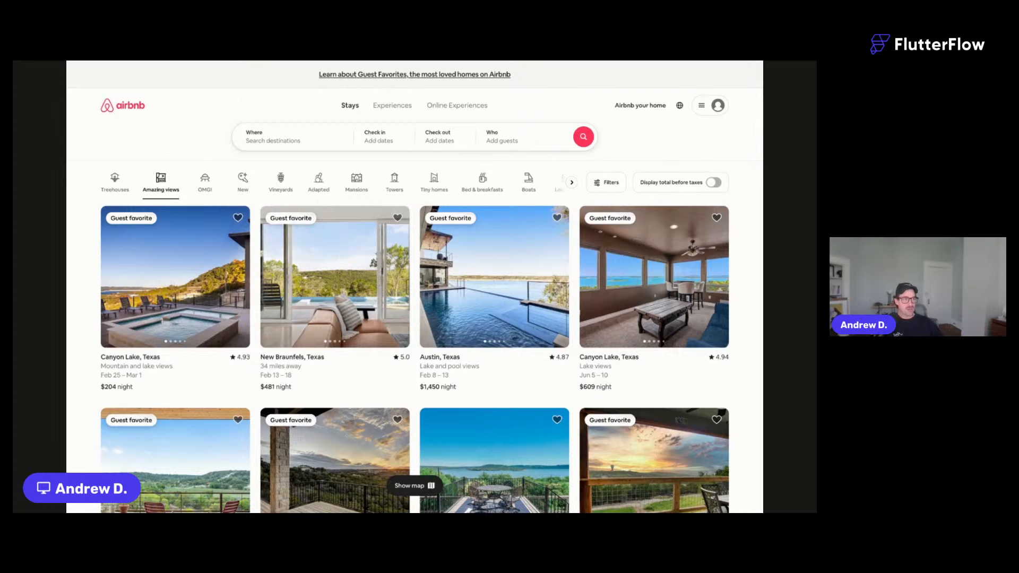
key("ctrl+shift+Tab")
key("ctrl+shift+Tab")
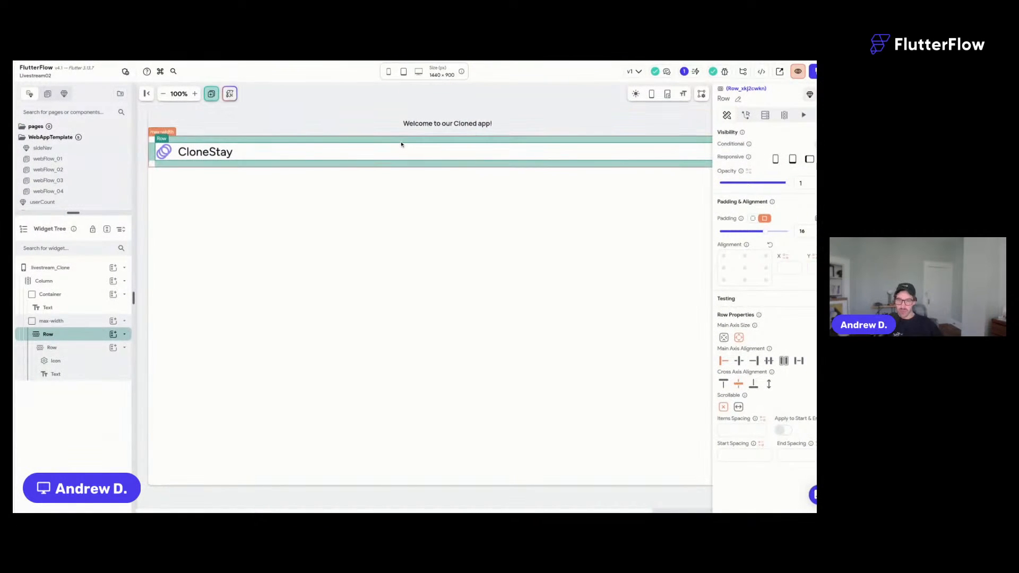
key("super+e")
left_click_drag(810, 211, 452, 166)
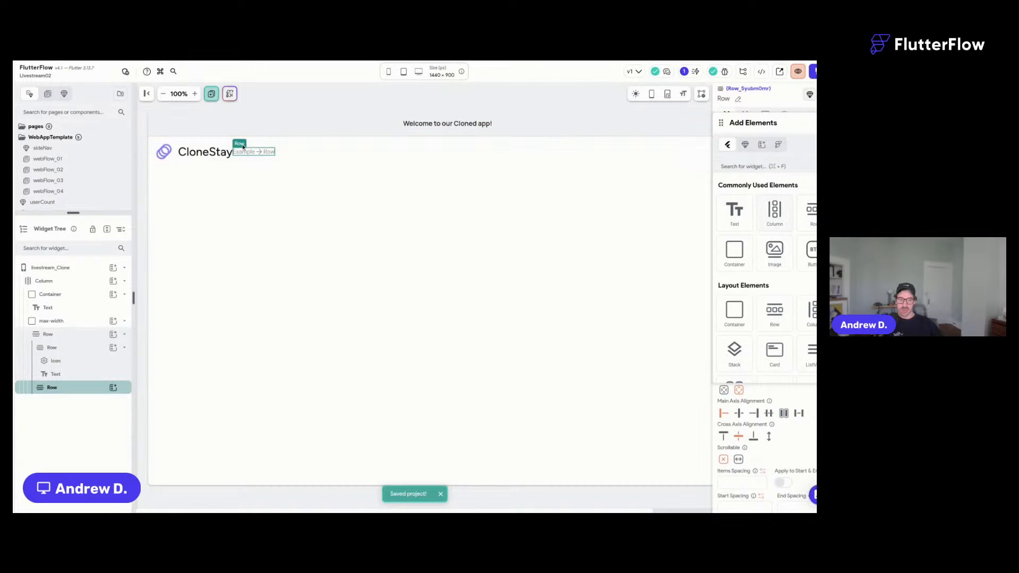
key("super+d")
left_click(824, 122)
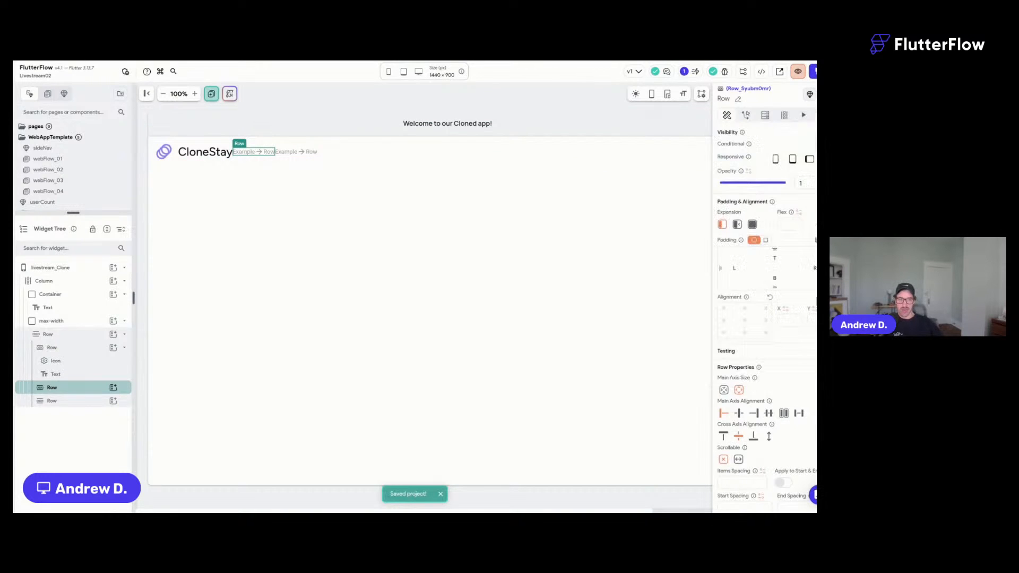
Expand the middle empty row to fill the available width and center its main axis alignment.
left_click(753, 225)
left_click(742, 414)
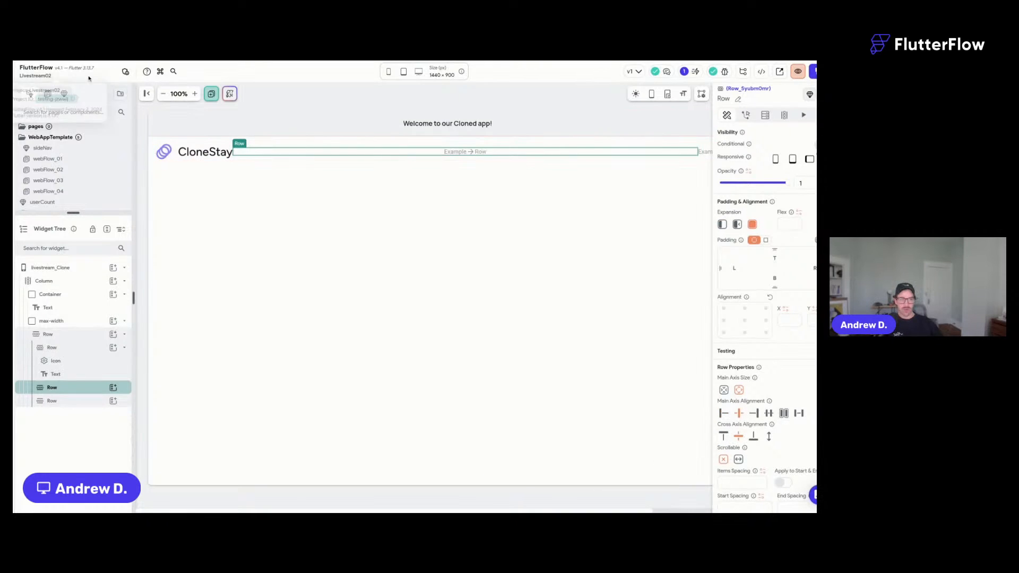
left_click(147, 94)
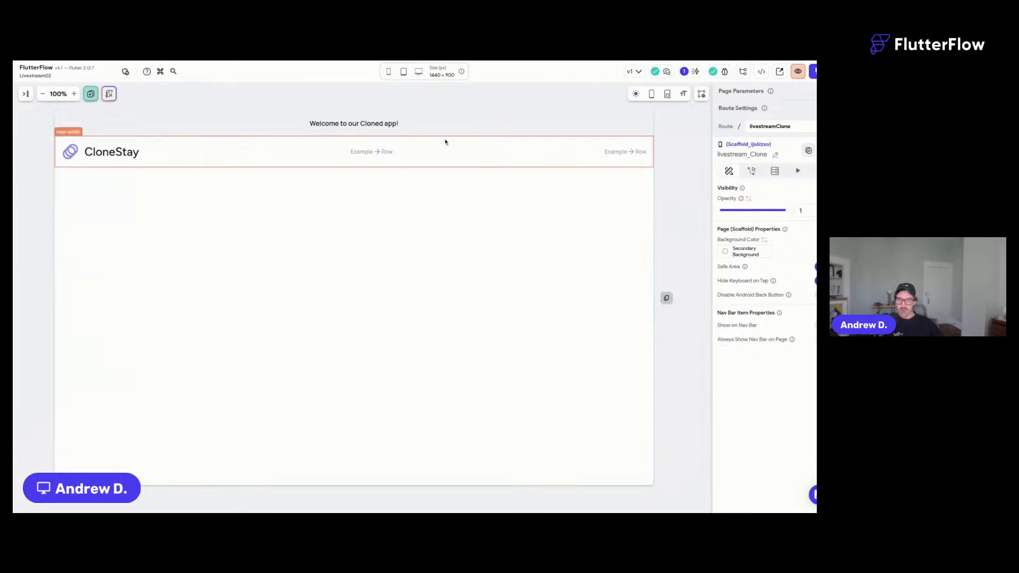
Add a Container to the expanded middle row and set its height to 44.
left_click(364, 154)
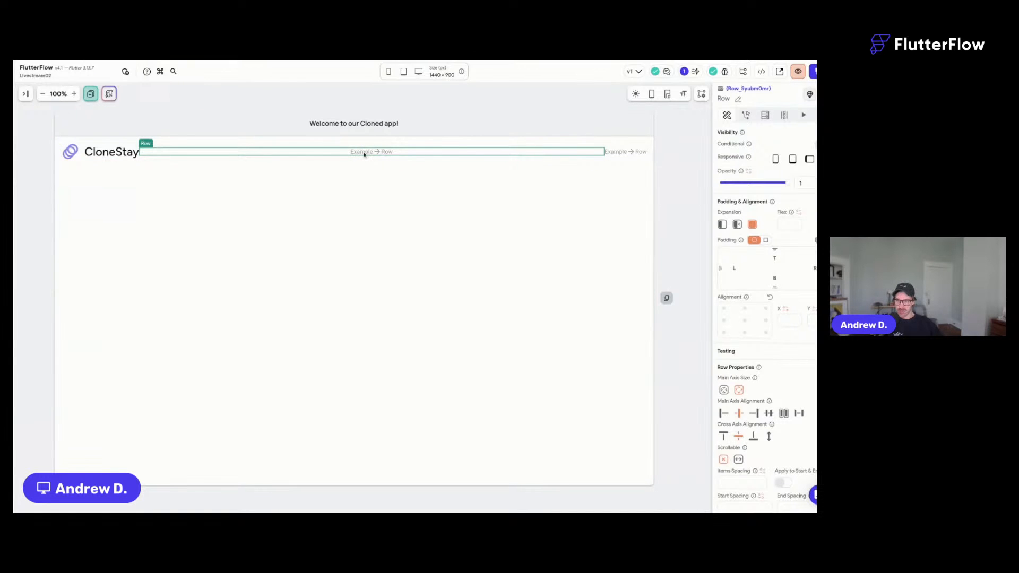
key("super+f")
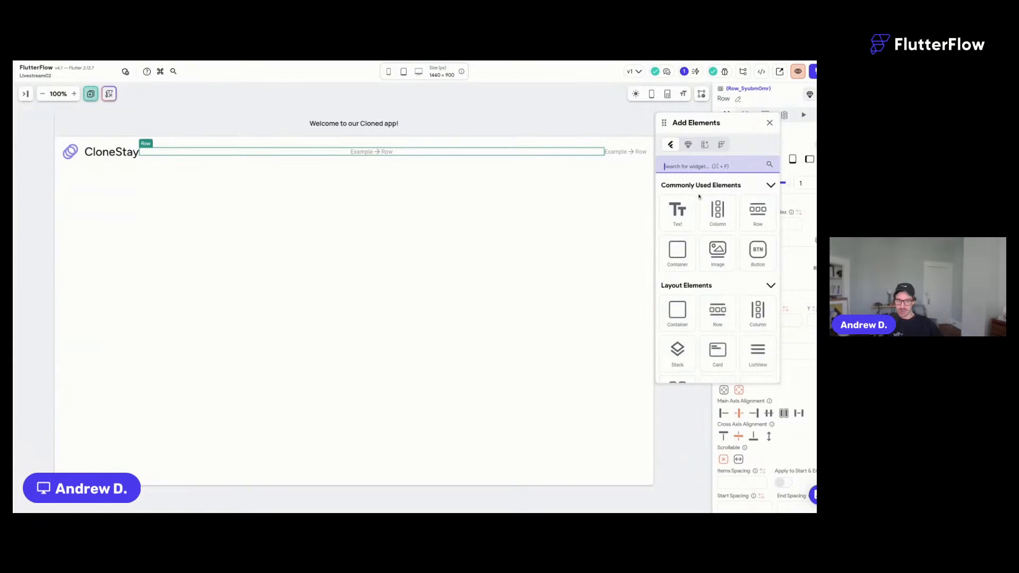
left_click(684, 254)
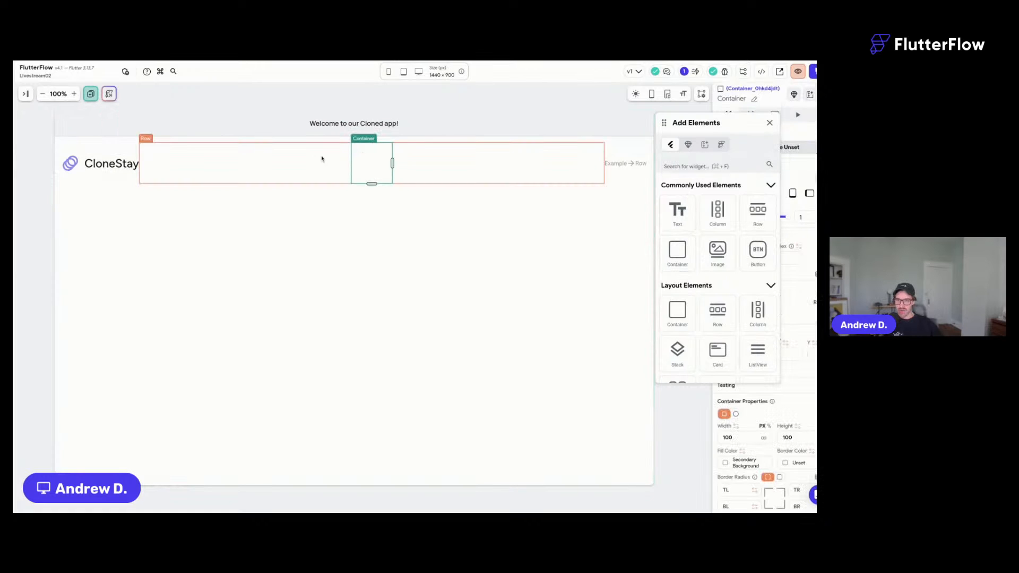
left_click(769, 124)
scroll(764, 298, "down", 2)
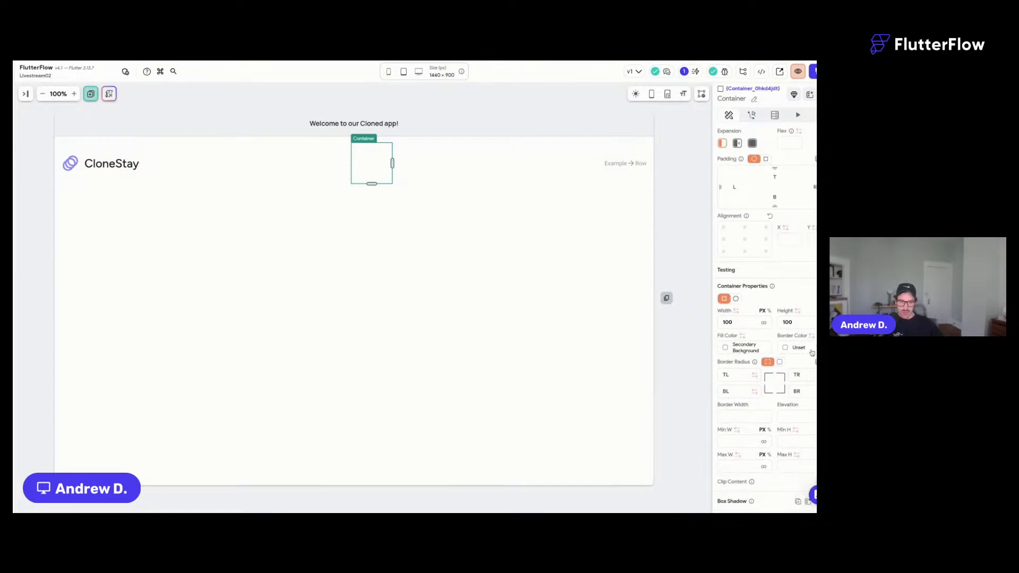
double_click(805, 323)
type("44")
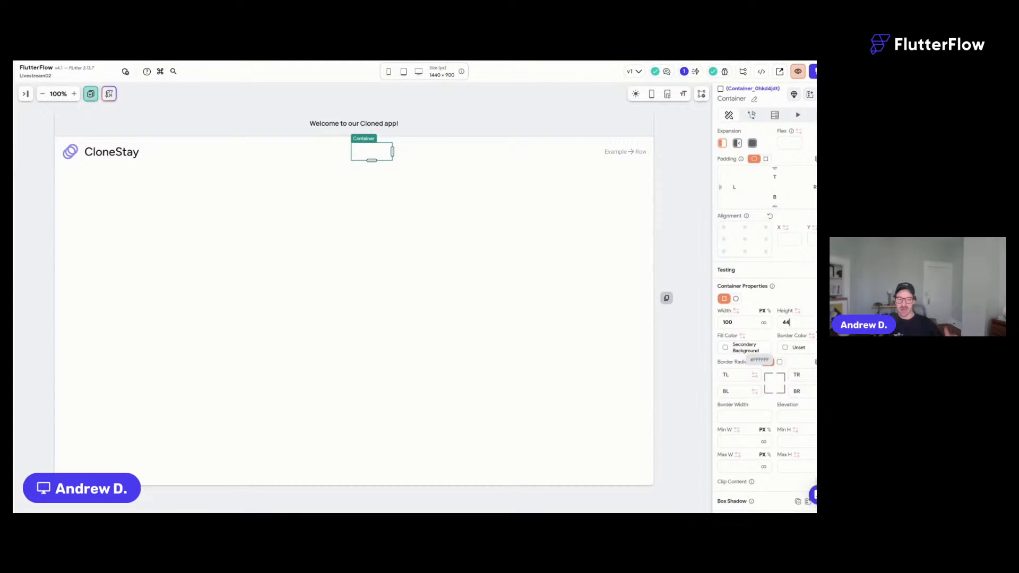
Give the new container a uniform border radius of 12 and center its child alignment.
left_click(780, 362)
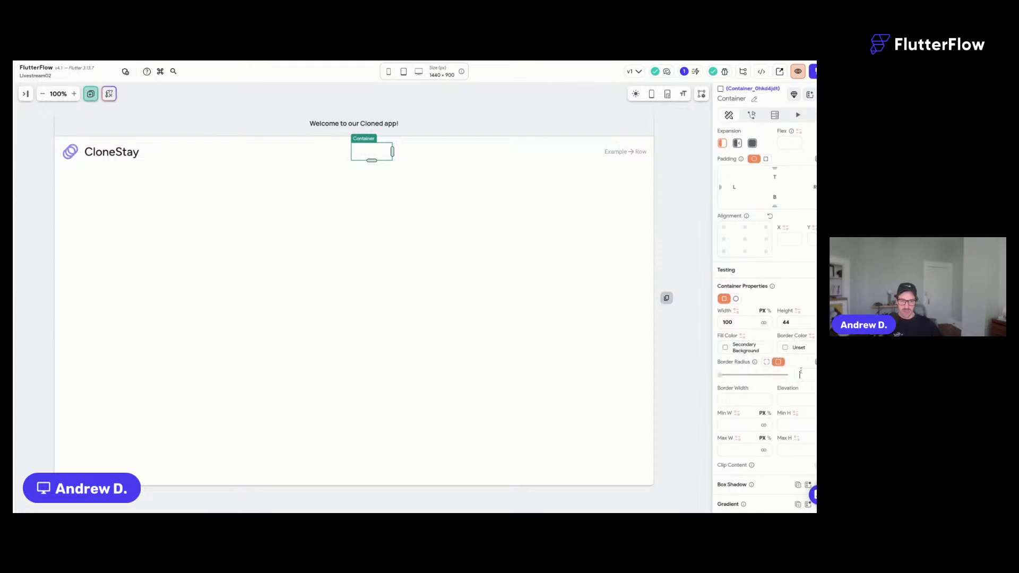
left_click(800, 374)
type("12")
scroll(766, 340, "down", 3)
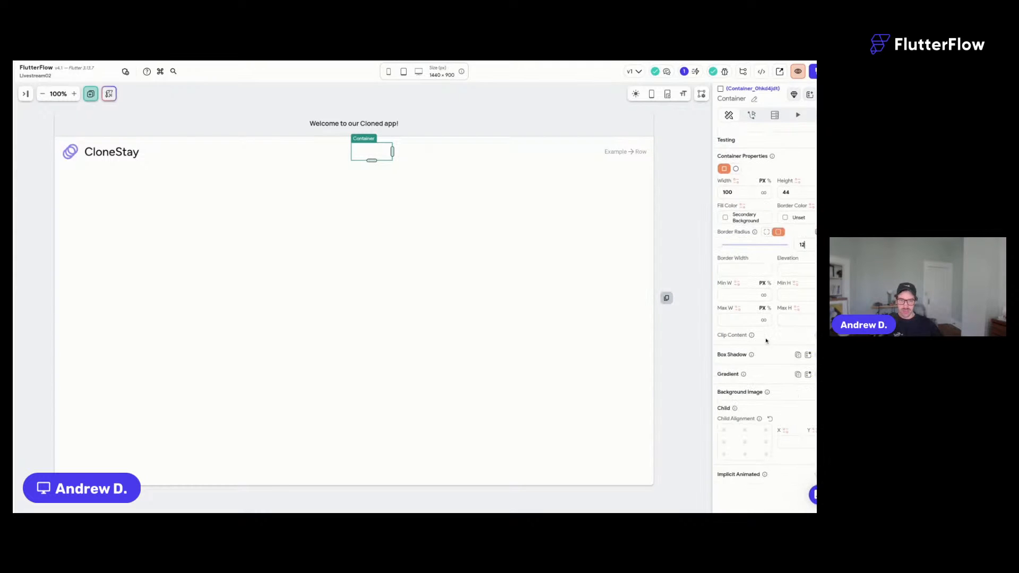
left_click(745, 444)
left_click(439, 96)
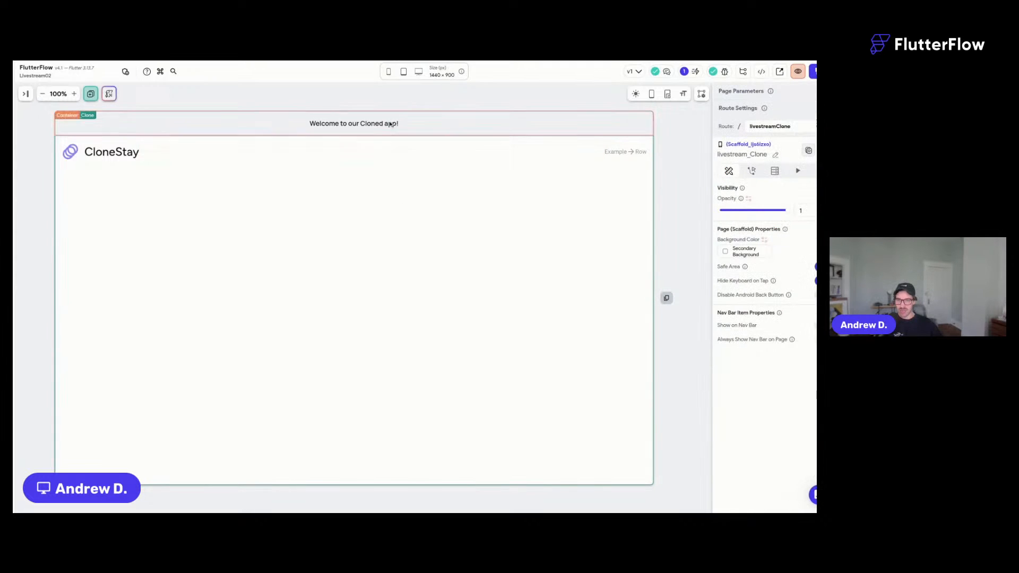
Copy the "Welcome to our Cloned app!" text from the banner into the new container.
left_click(379, 126)
key("ctrl+c")
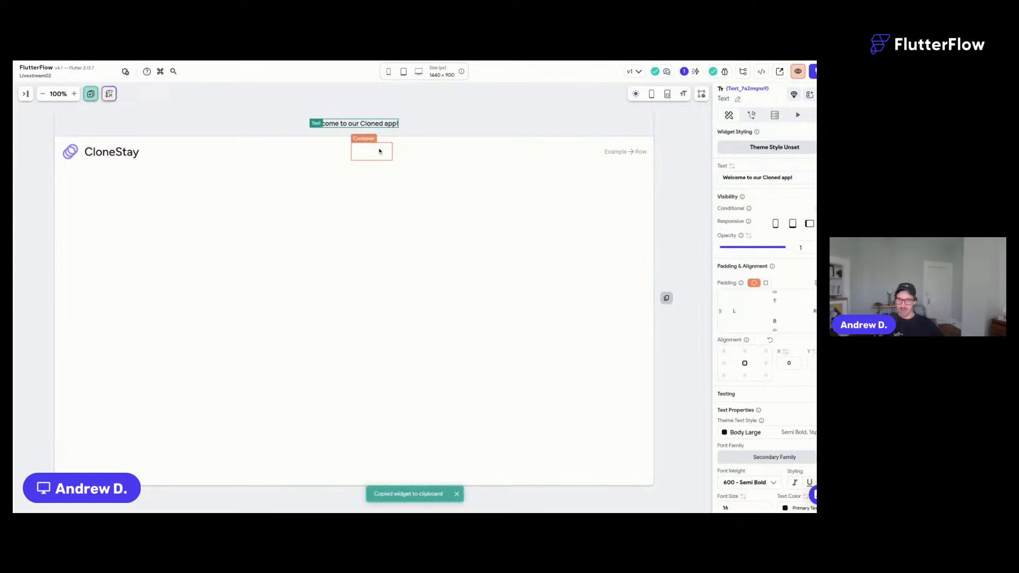
left_click(379, 153)
key("ctrl+v")
left_click(379, 155)
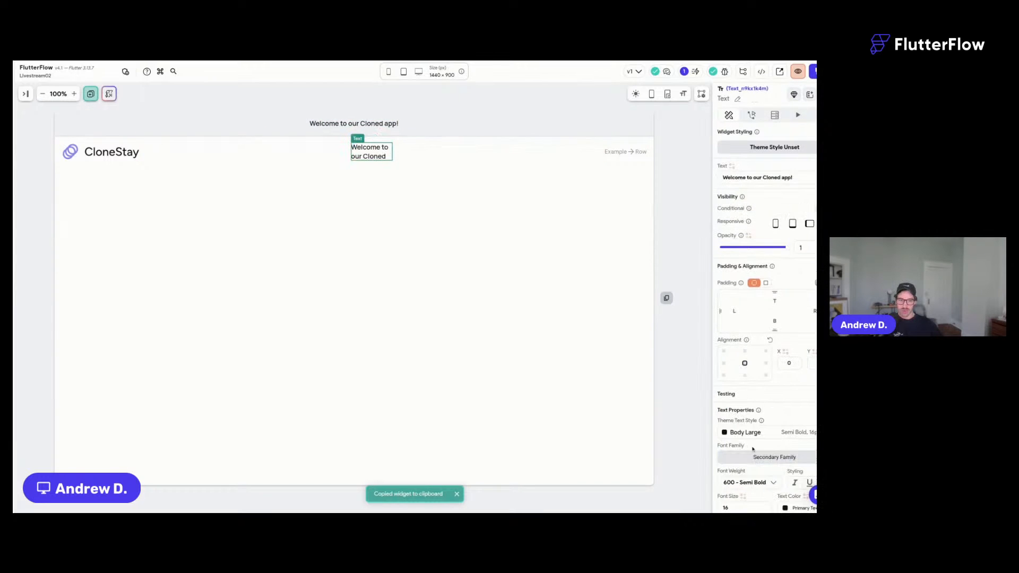
Center-align the copied text within the container and change its wording to Stays.
scroll(753, 449, "down", 5)
left_click(738, 424)
scroll(762, 228, "up", 1)
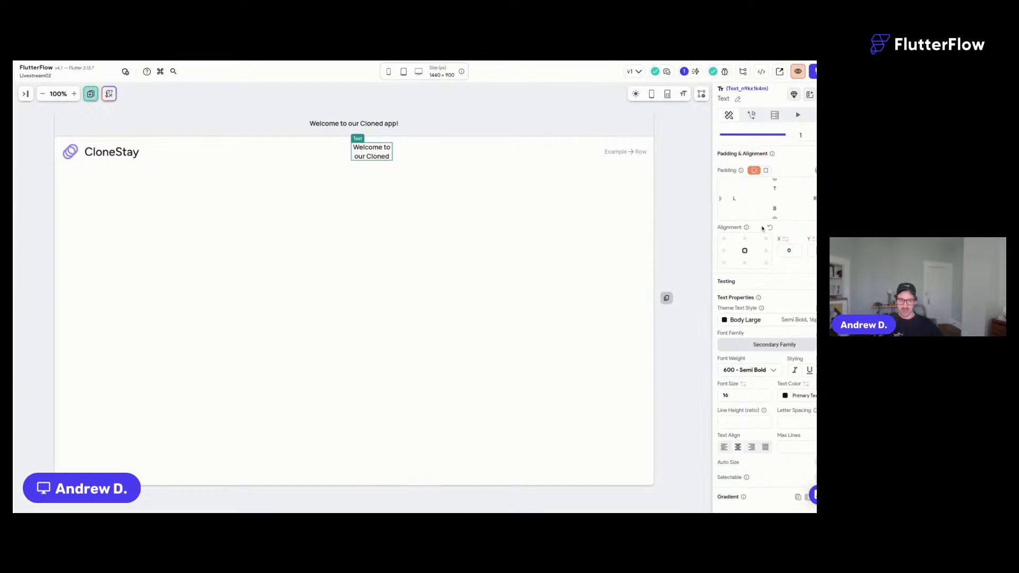
scroll(763, 226, "up", 2)
left_click_drag(801, 176, 682, 179)
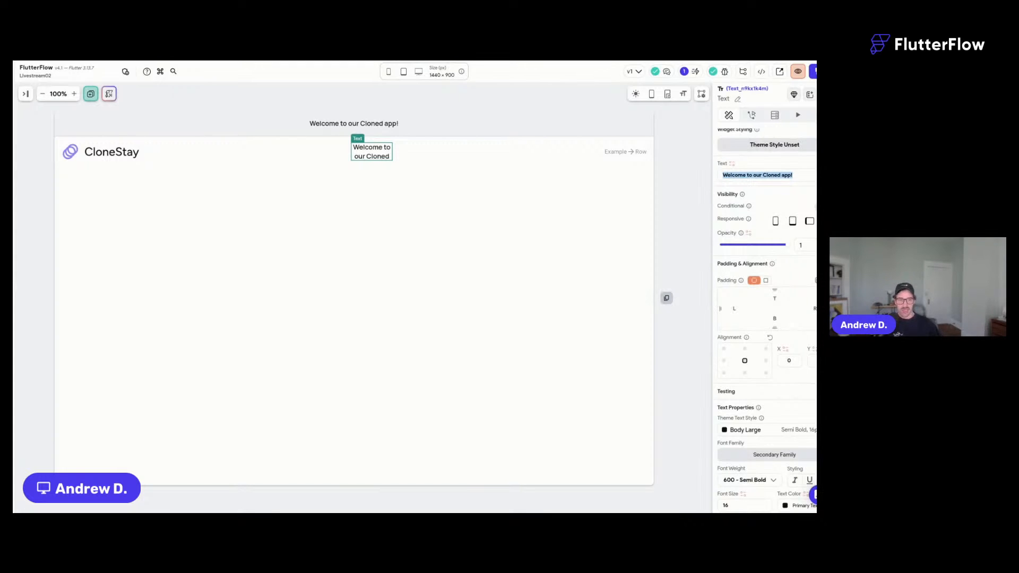
type("Stays")
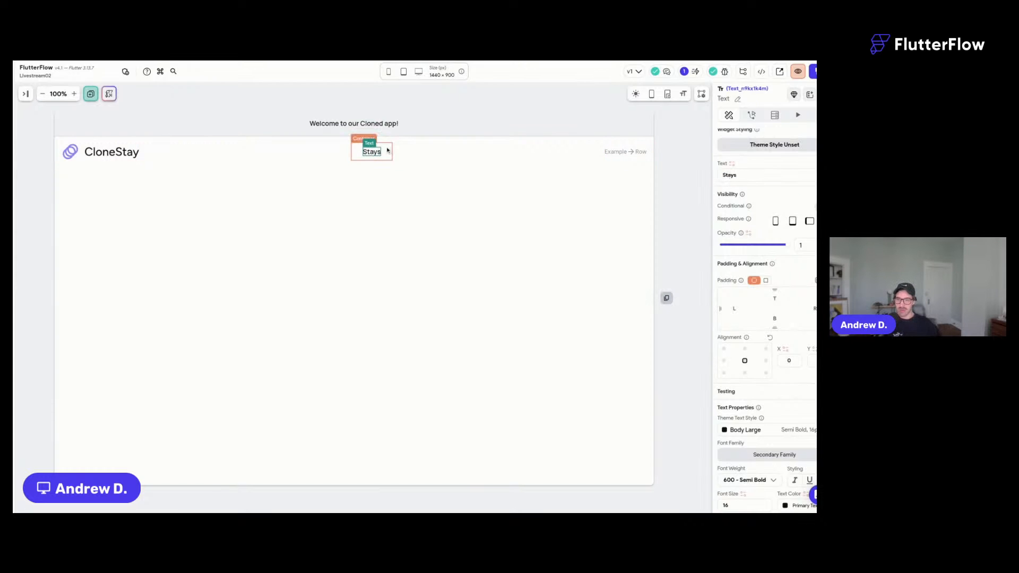
Duplicate the Stays container and change the copy's text to Experiences.
left_click(387, 150)
key("ctrl+d")
left_click(396, 154)
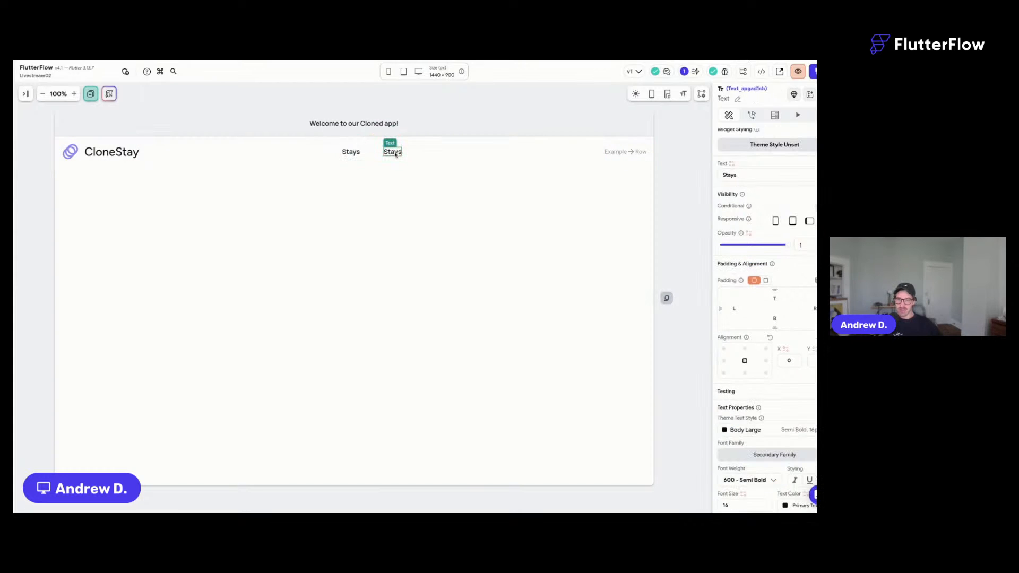
key("ctrl+a")
key("BackSpace")
type("Experienbce")
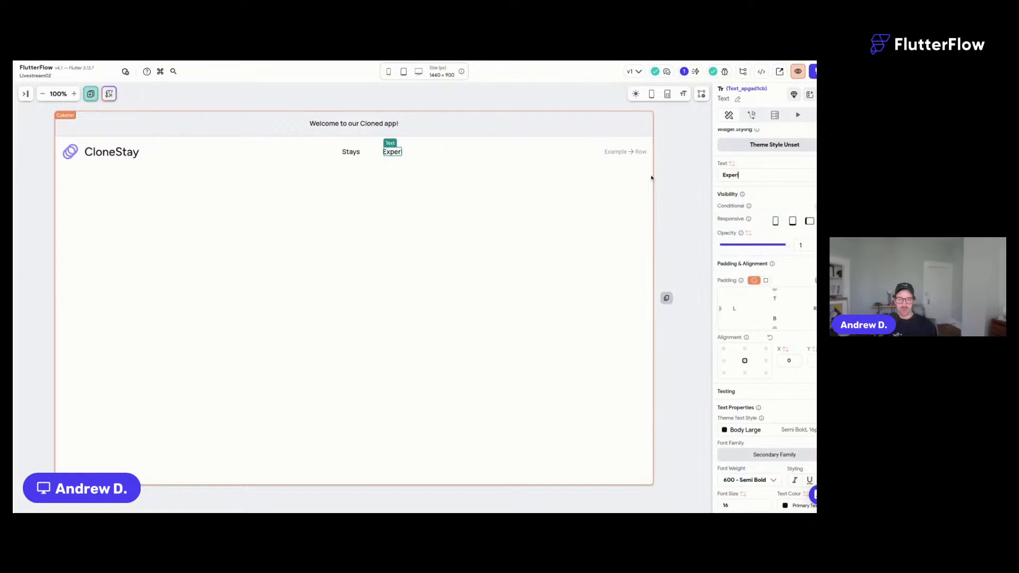
key("BackSpace")
key("BackSpace")
key("BackSpace")
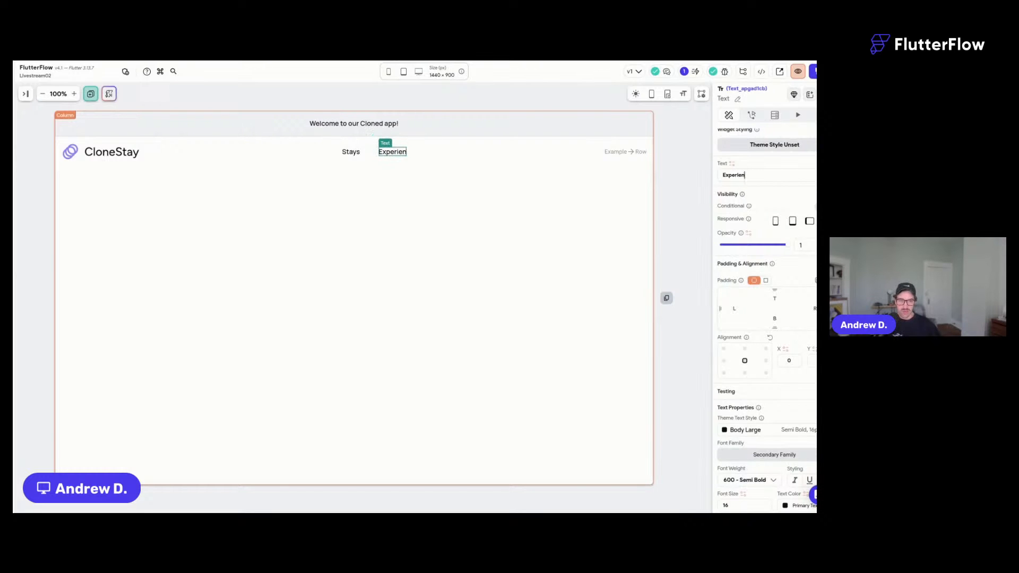
type("ces")
Duplicate the Experiences container and change the copy's text to Recent.
left_click(372, 158)
key("ctrl+d")
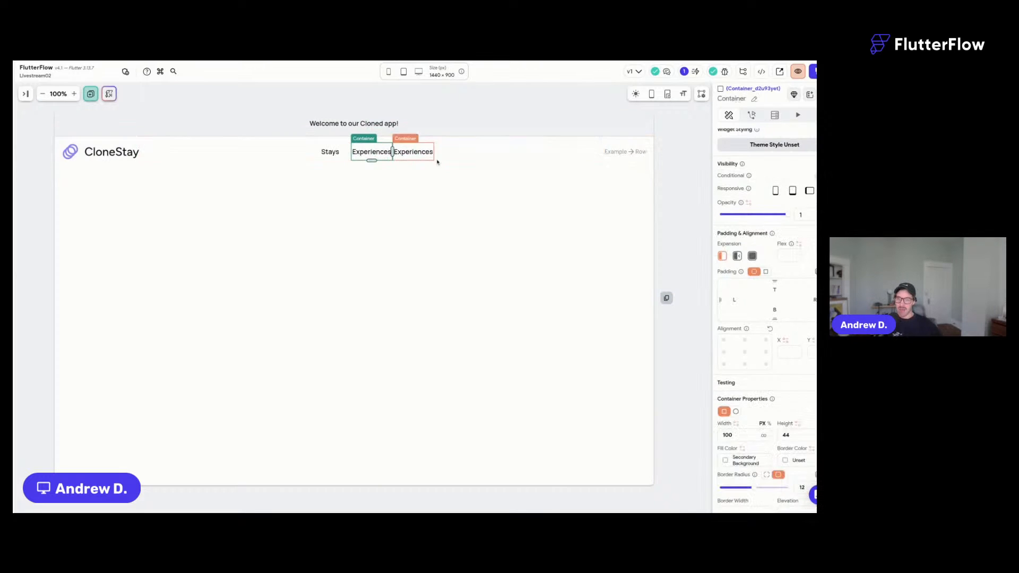
left_click(422, 155)
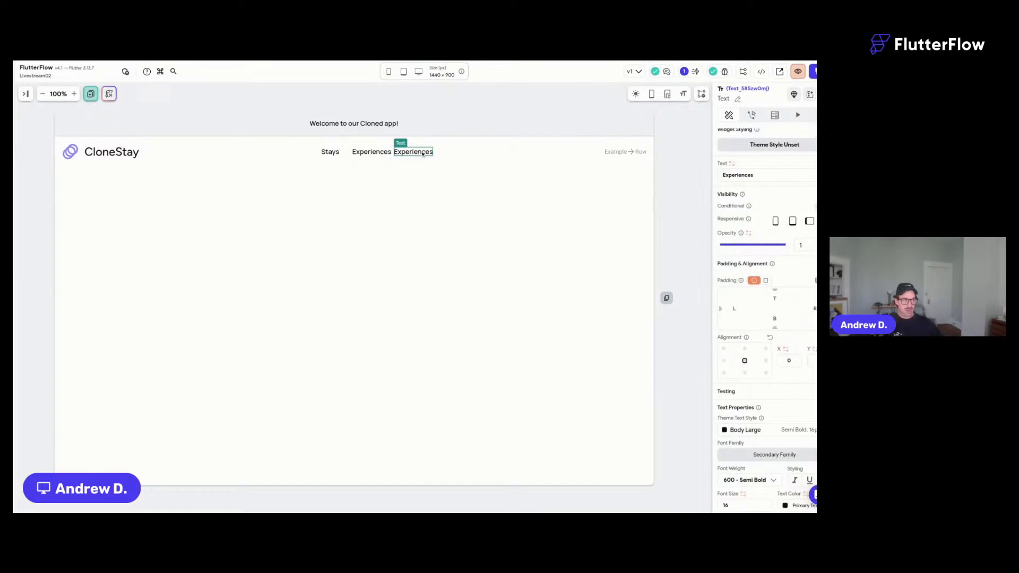
double_click(760, 173)
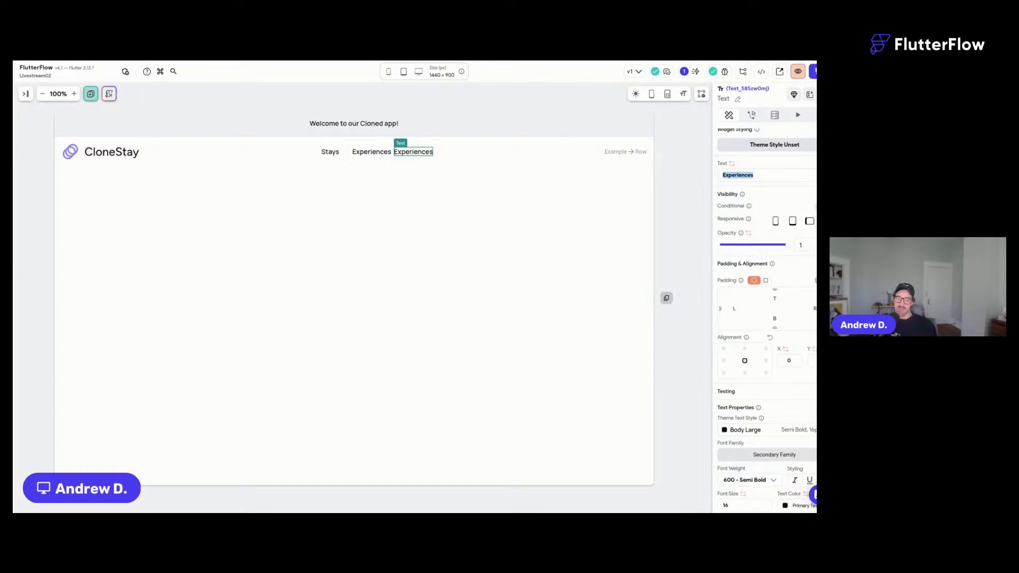
type("Recent")
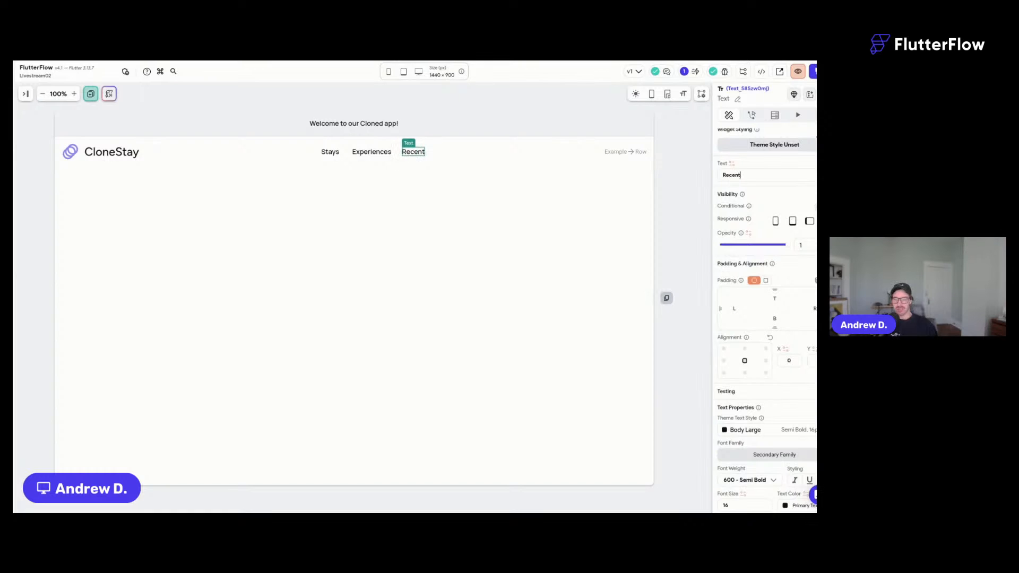
Set the left and right padding of the Stays, Experiences and Recent texts to 16 together.
left_click(371, 152, "shift")
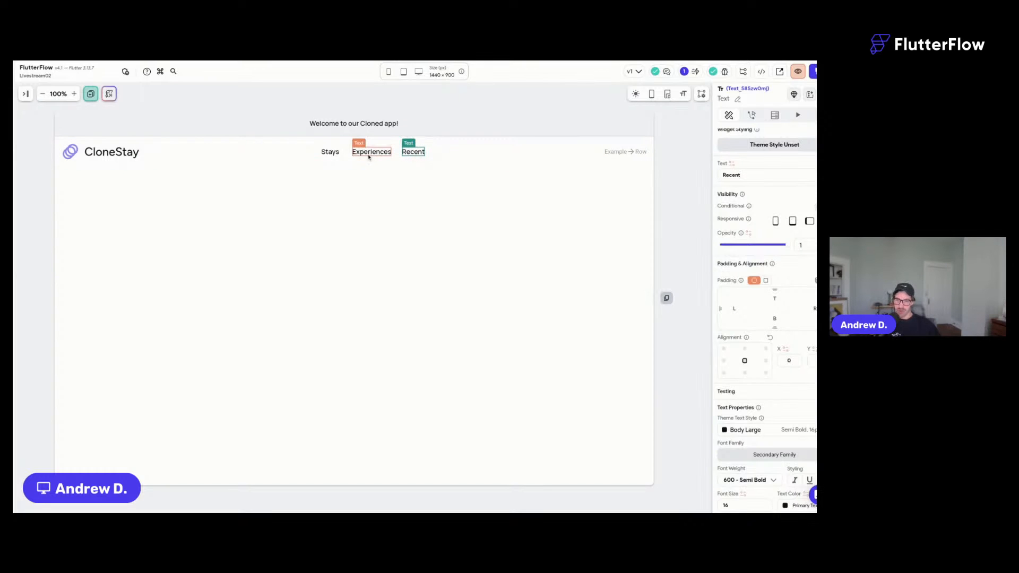
left_click(328, 154, "shift")
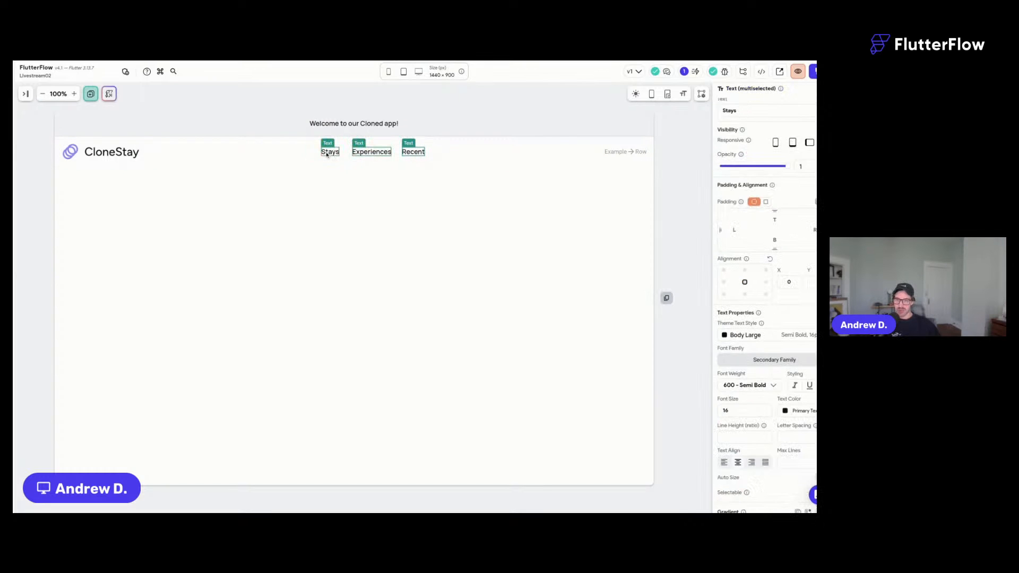
left_click(736, 230)
type("16")
left_click(815, 229)
type("16")
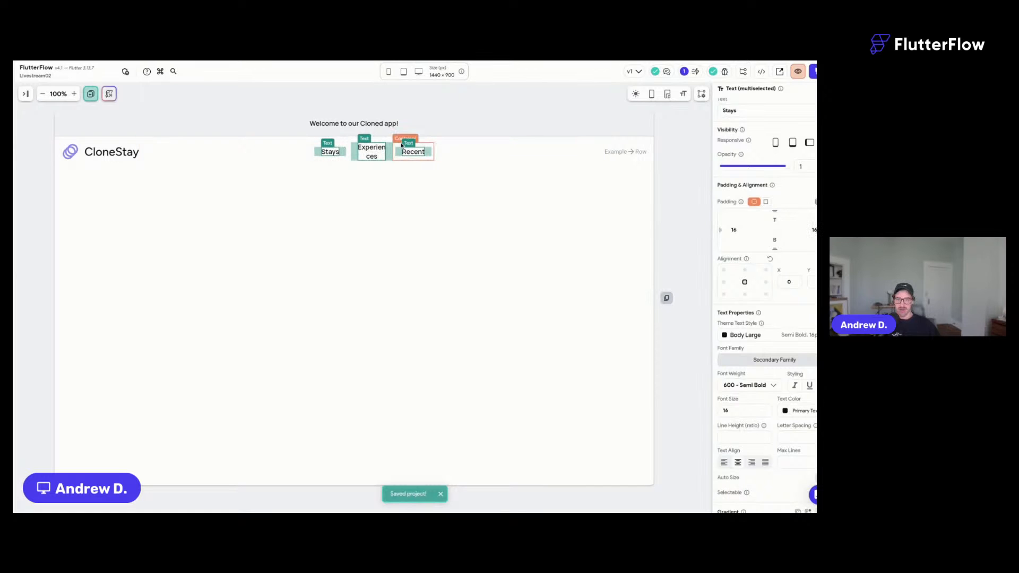
Clear the fixed width of the Stays, Experiences and Recent containers together.
left_click(404, 159)
left_click(358, 161, "shift")
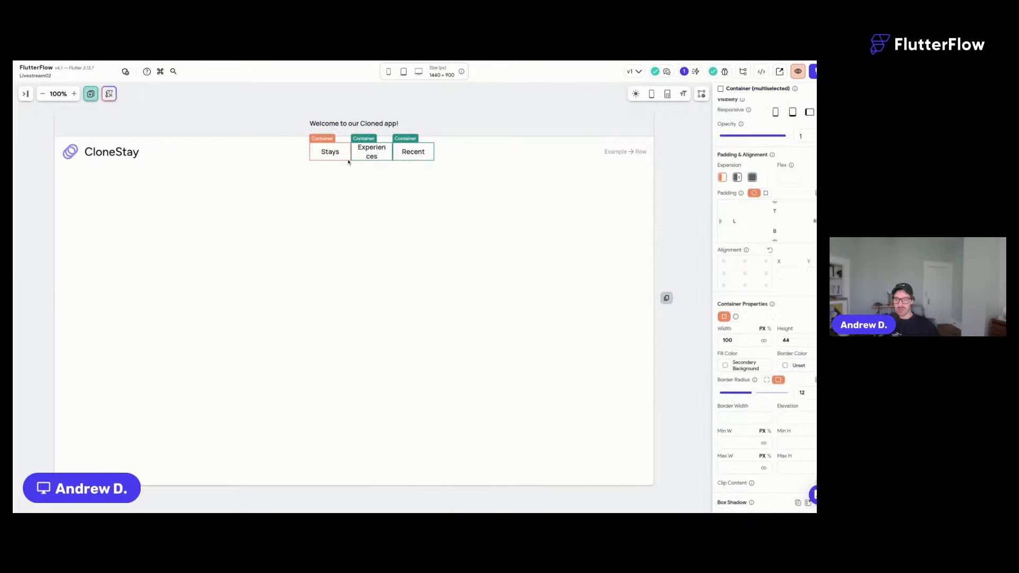
left_click(348, 162, "shift")
double_click(737, 340)
key("BackSpace")
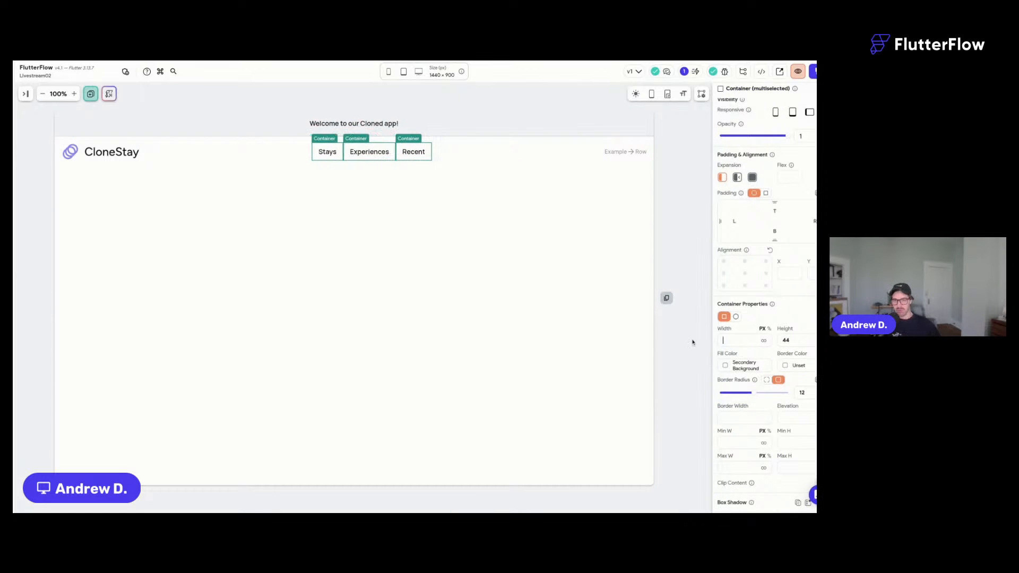
Try expanding the three navigation containers, revert the expansion, and set their width to 150.
left_click(749, 179)
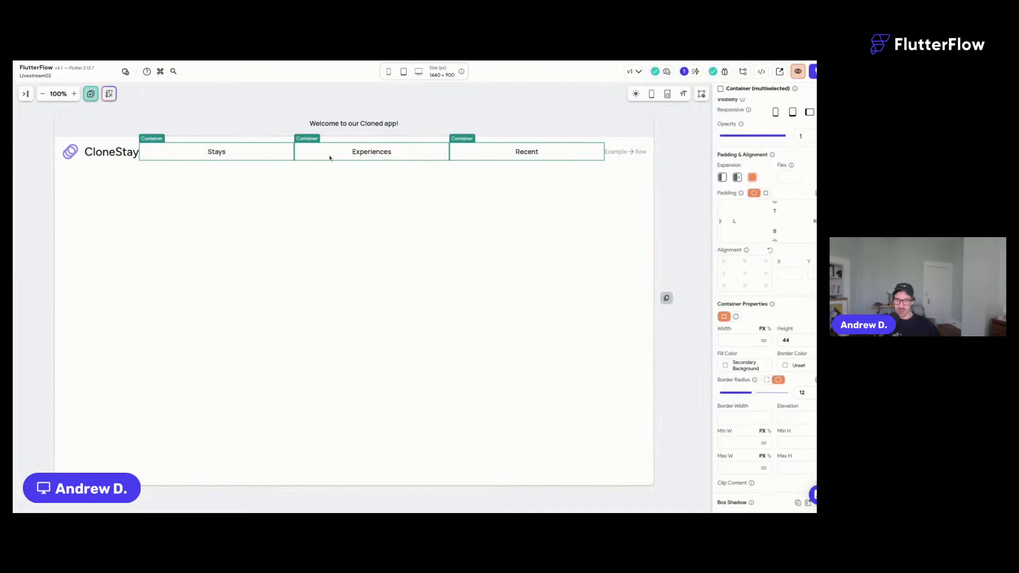
left_click(723, 178)
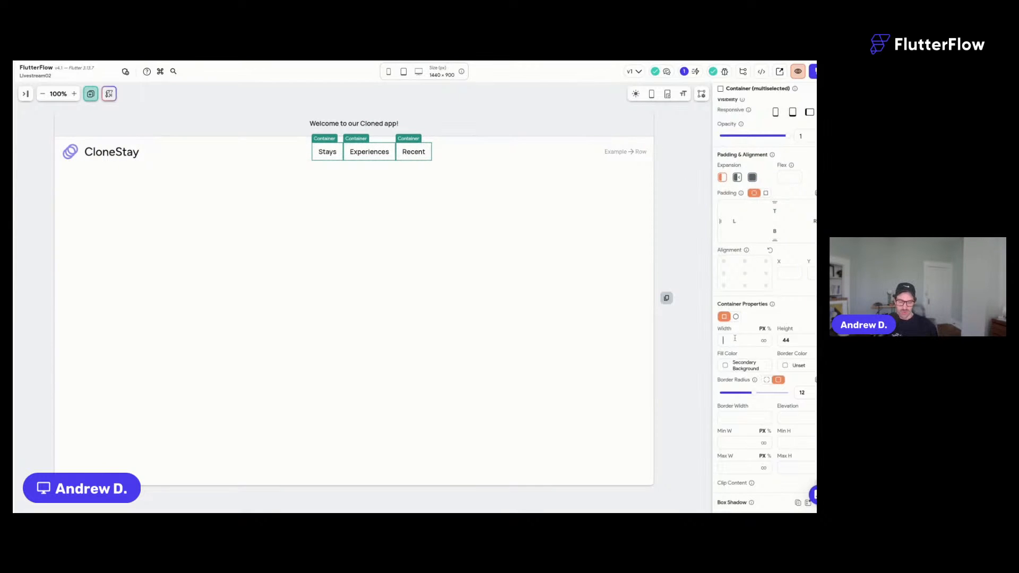
type("150")
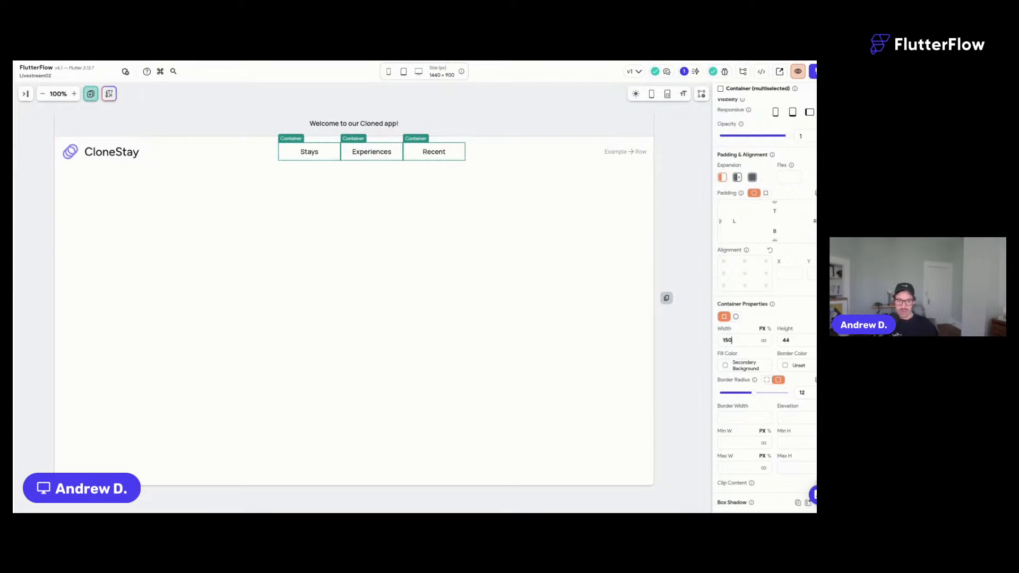
Select the logo row in the header and save the project.
left_click(514, 153)
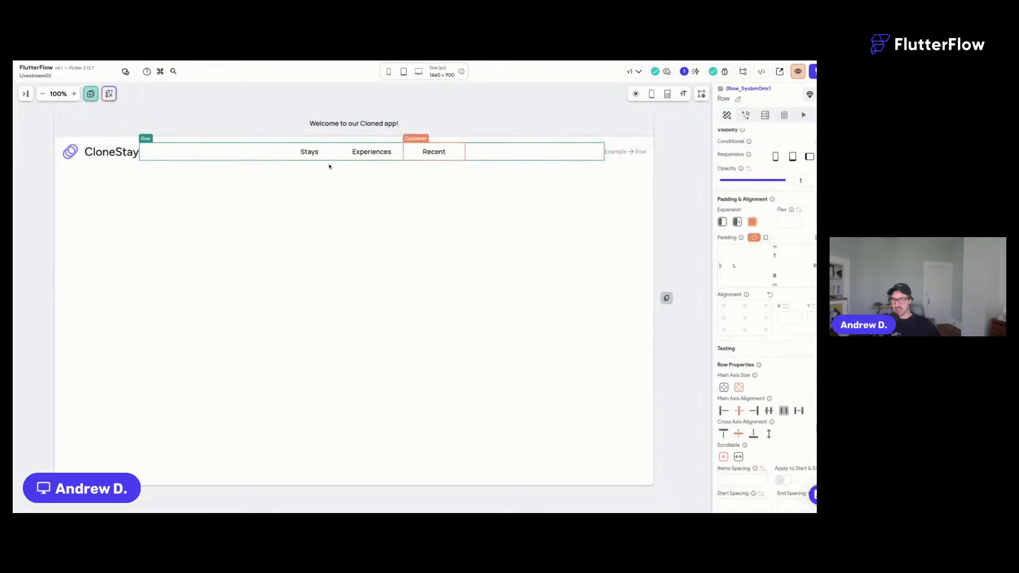
left_click(81, 161)
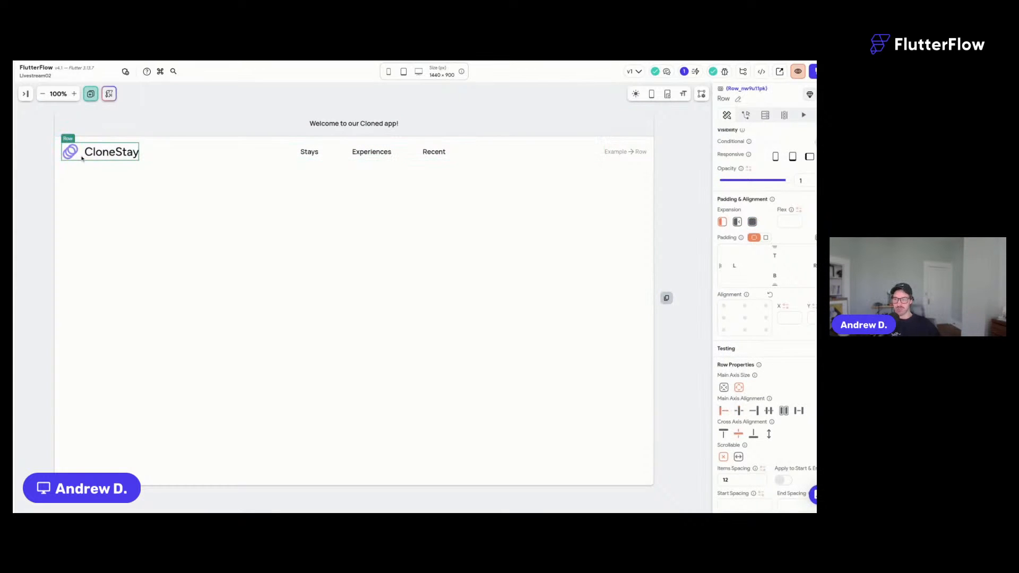
key("ctrl+s")
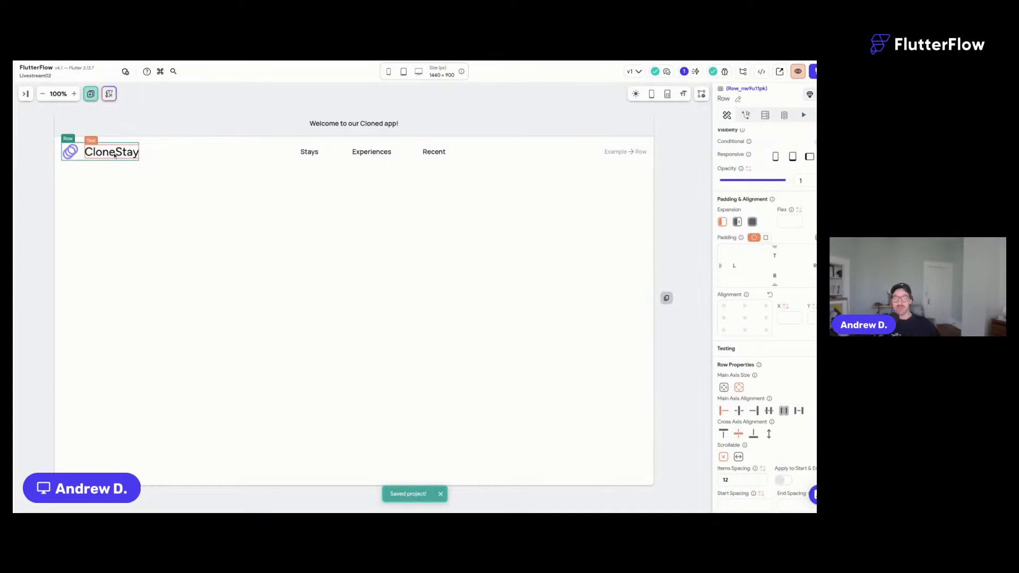
Distribute the outer header row's children with even spacing and remove the expansion from the navigation row.
left_click(632, 151)
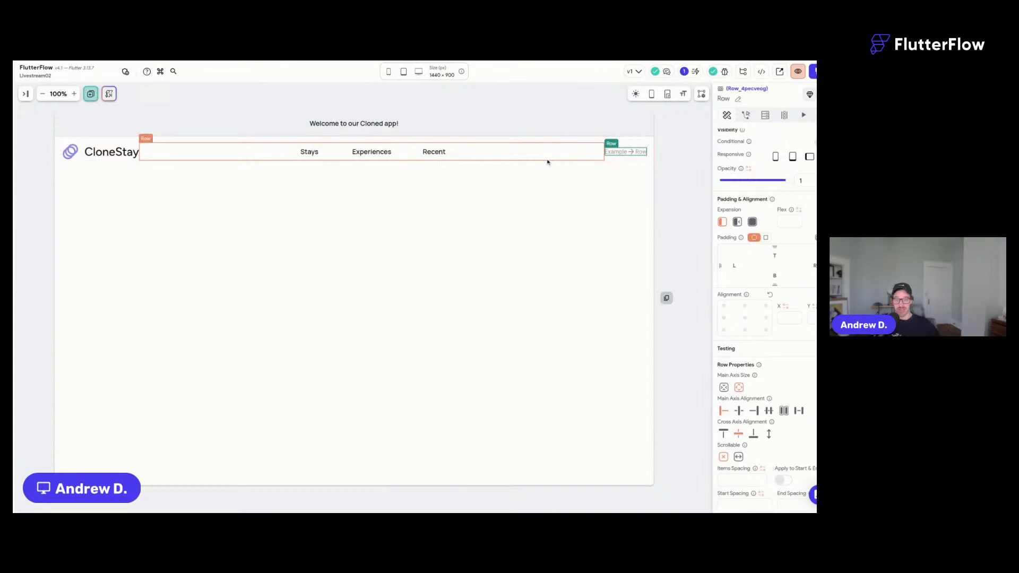
left_click(611, 162)
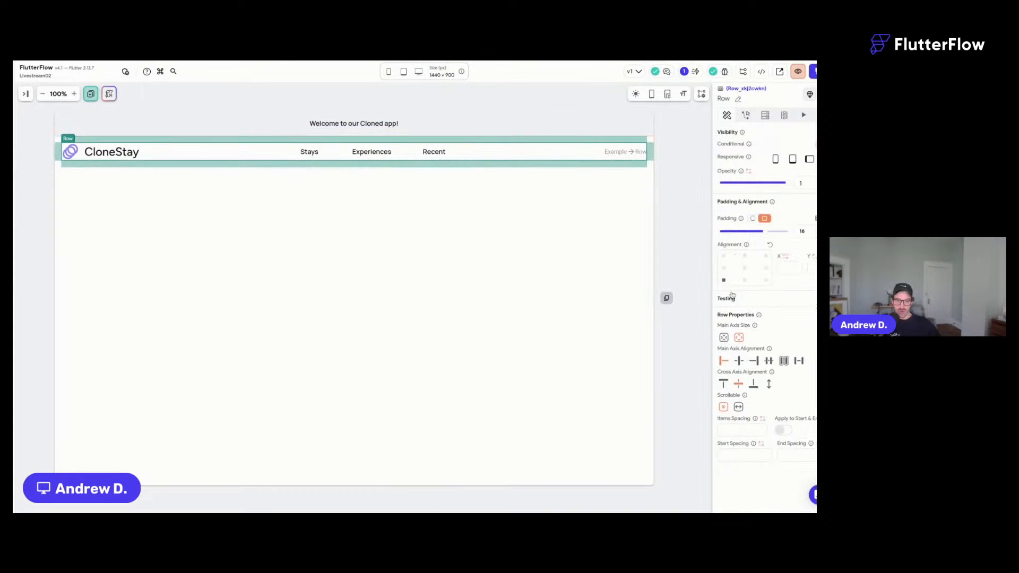
left_click(769, 361)
left_click(518, 152)
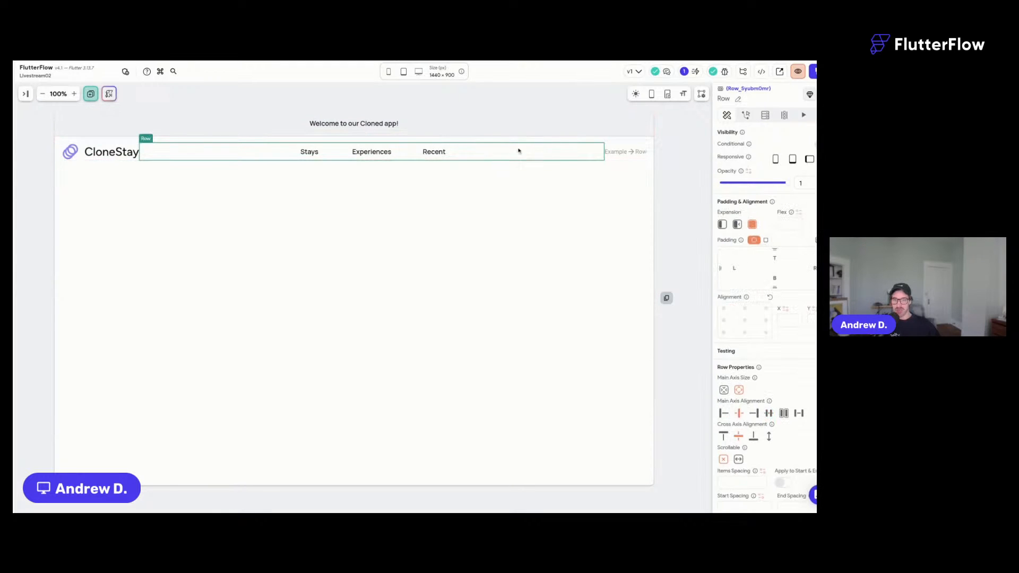
left_click(723, 225)
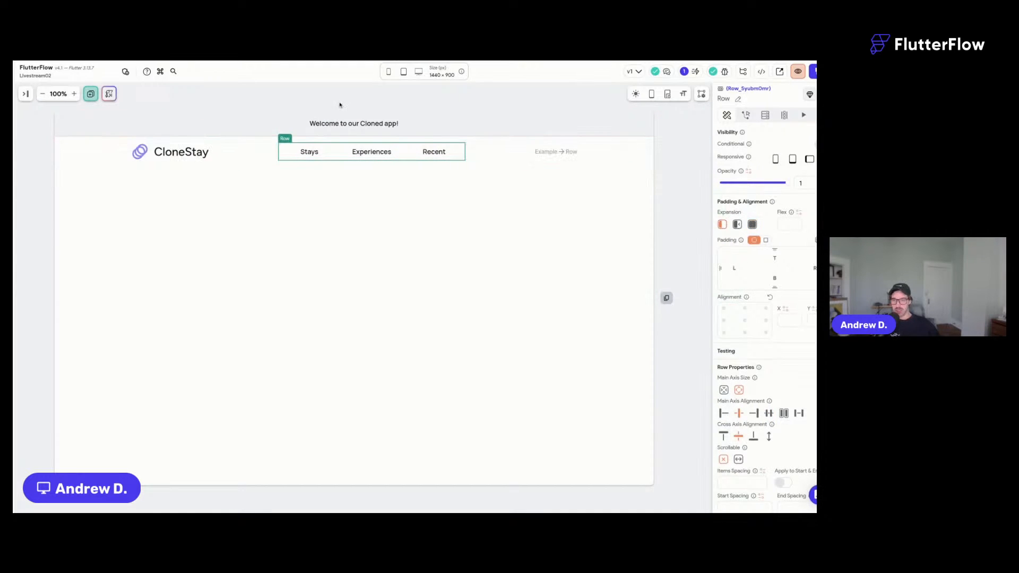
Set the main axis alignment of the navigation row and the outer header row to Space Between, and save the project.
left_click(799, 413)
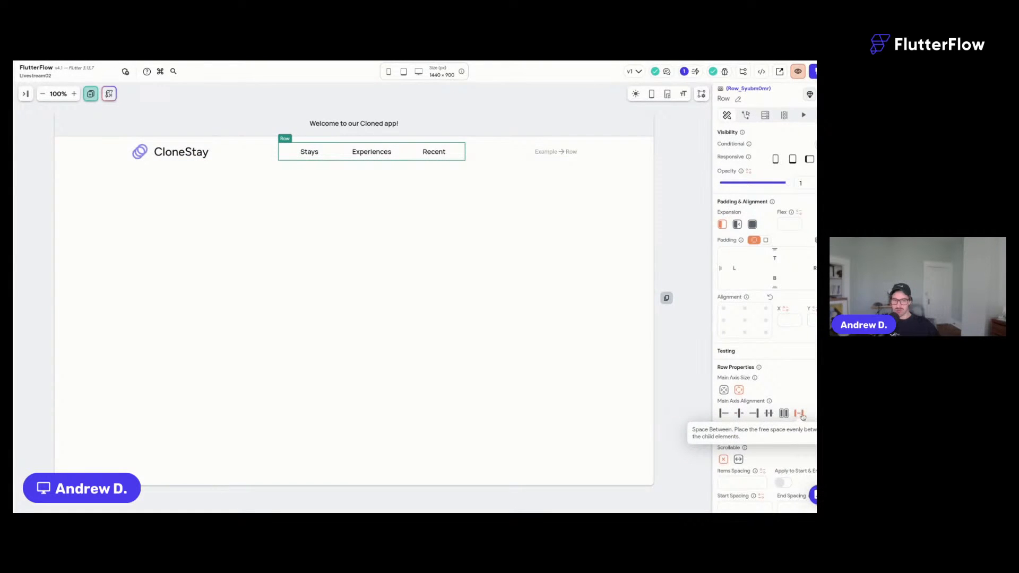
left_click(231, 154)
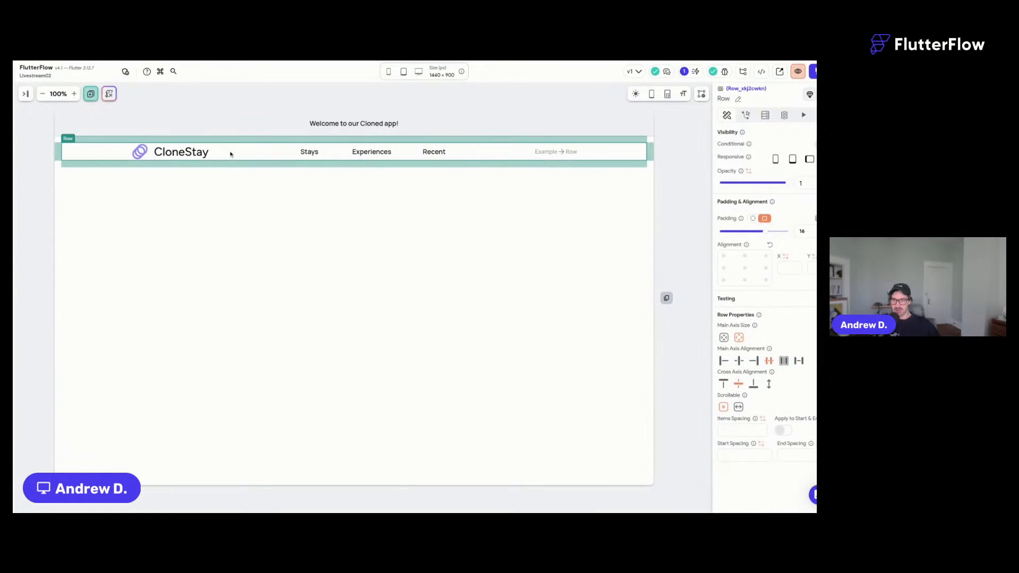
left_click(798, 361)
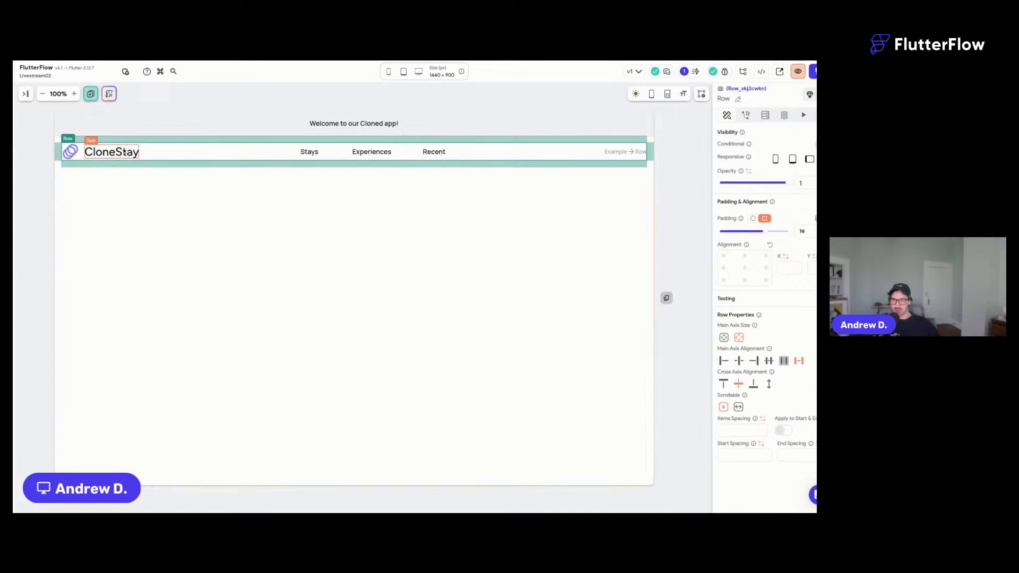
left_click(82, 159)
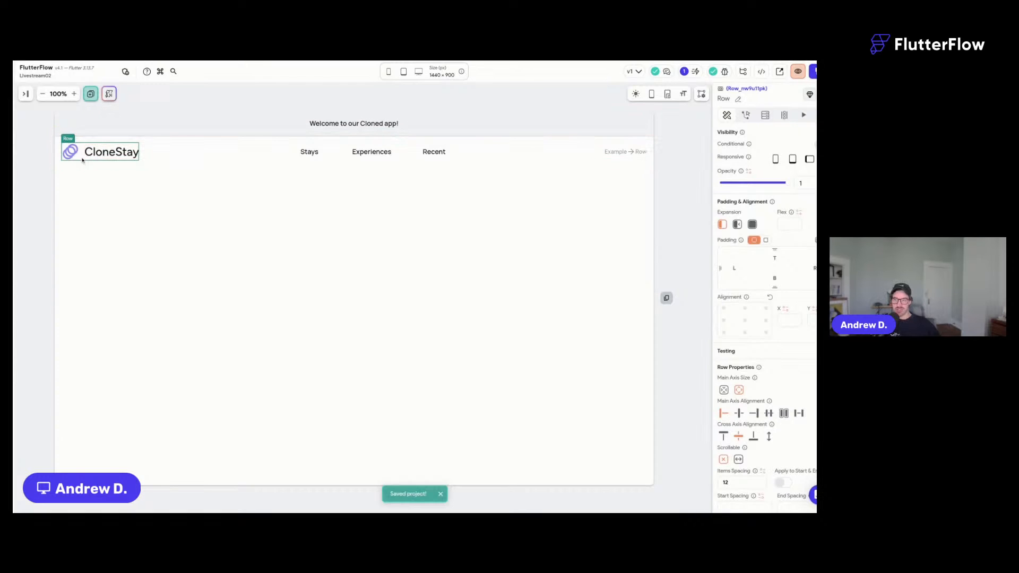
left_click(623, 154)
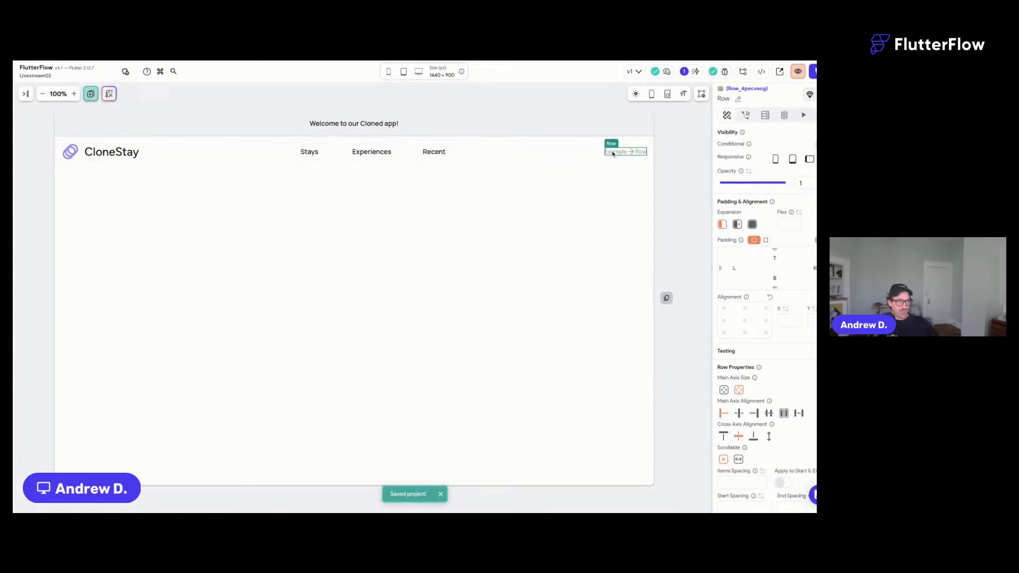
Add a Container inside the empty trailing row of the header.
key("super+f")
left_click(705, 146)
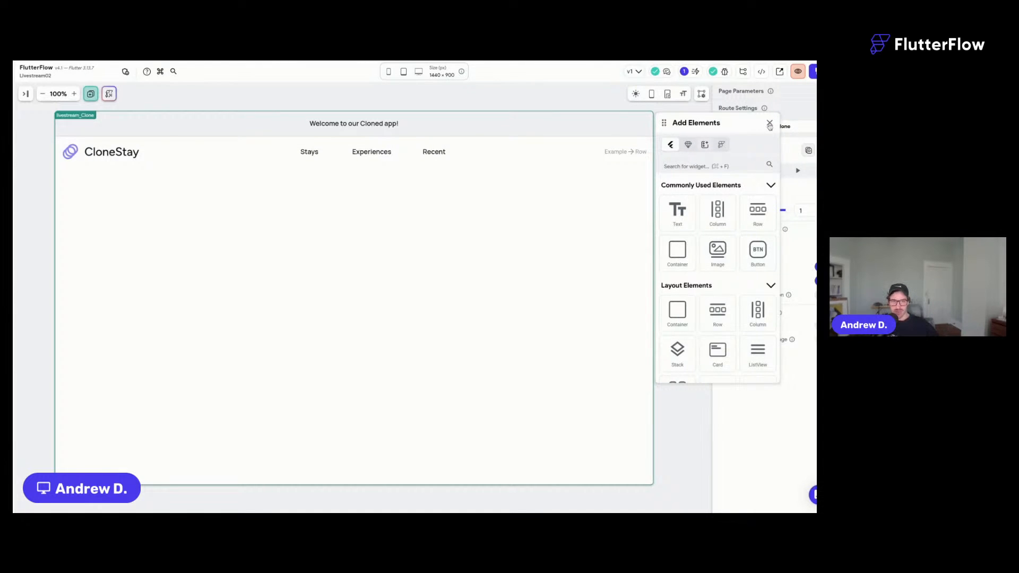
left_click(628, 109)
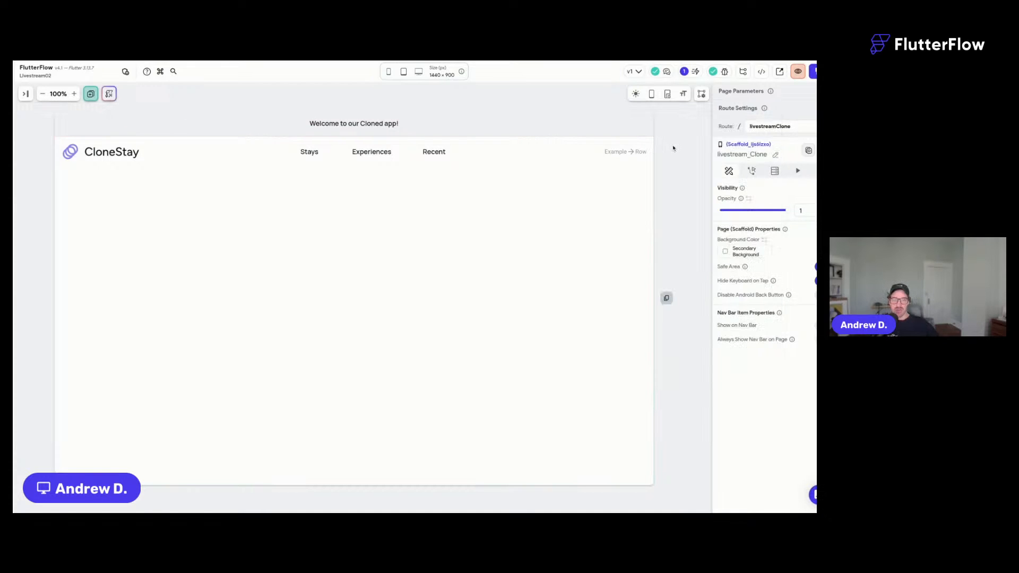
key("super+f")
left_click_drag(677, 249, 636, 160)
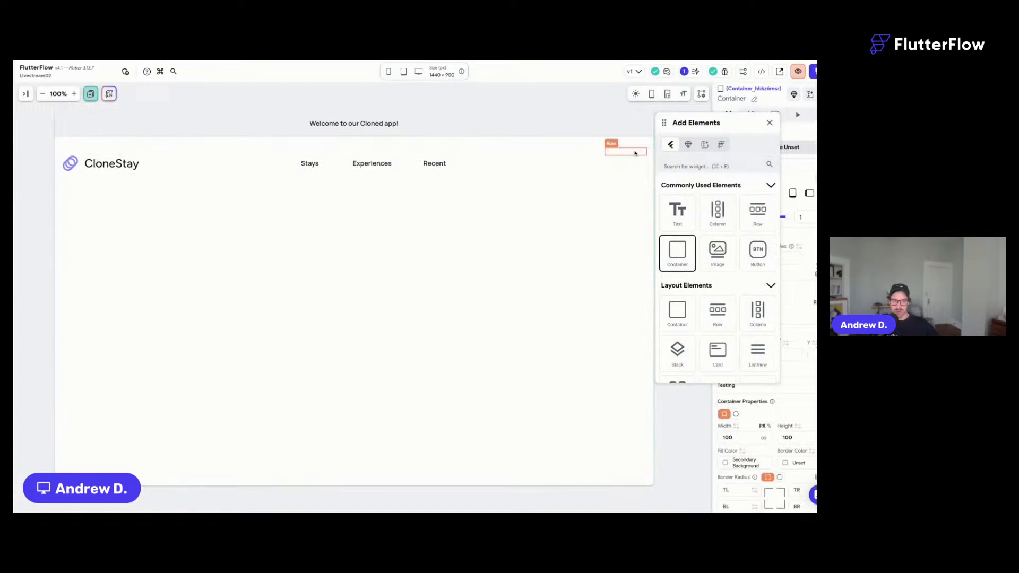
left_click(770, 123)
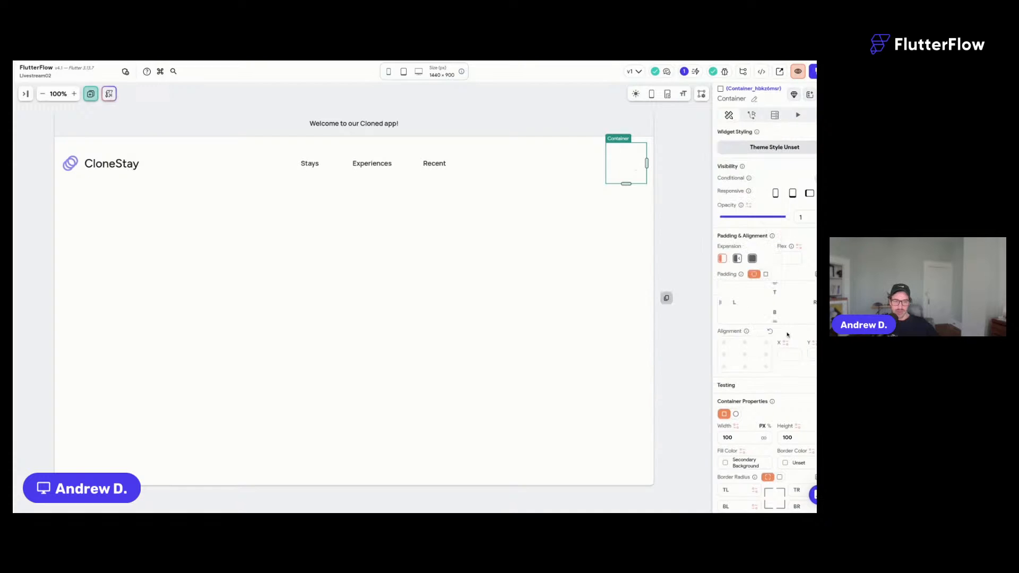
Set the trailing container's height to 44 and its uniform border radius to 50.
scroll(804, 351, "down", 3)
left_click(804, 351)
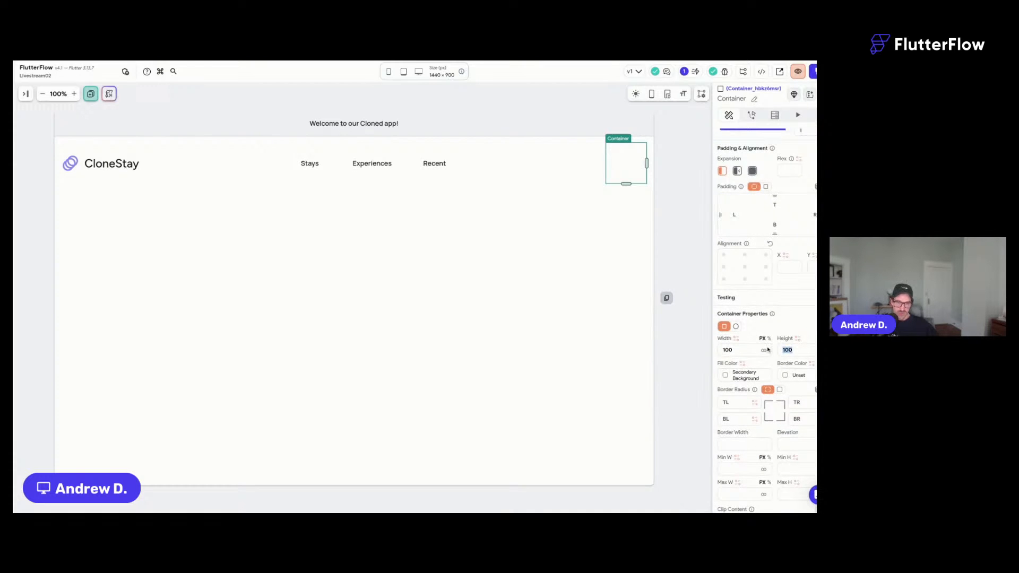
type("44")
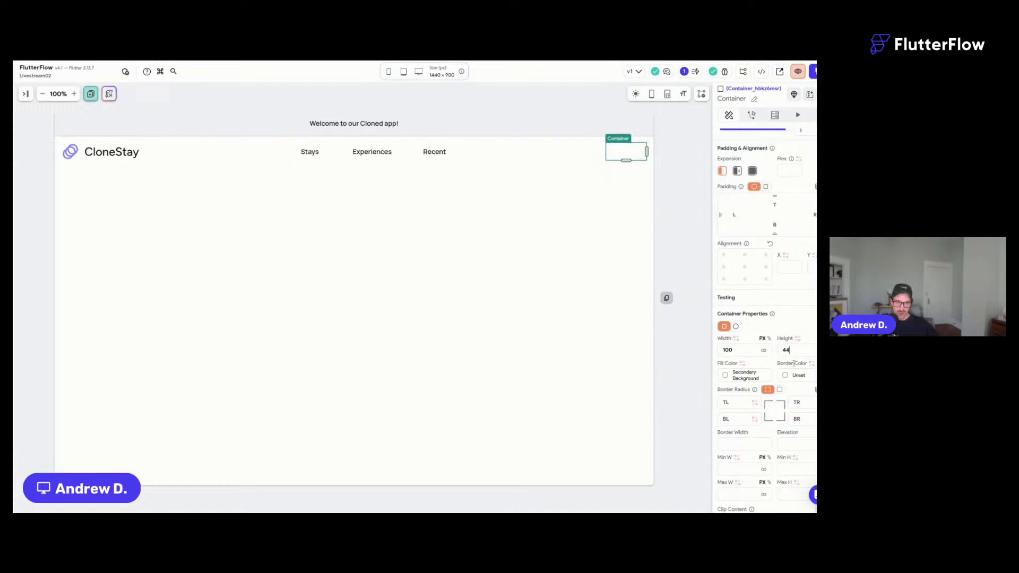
left_click(780, 390)
type("50")
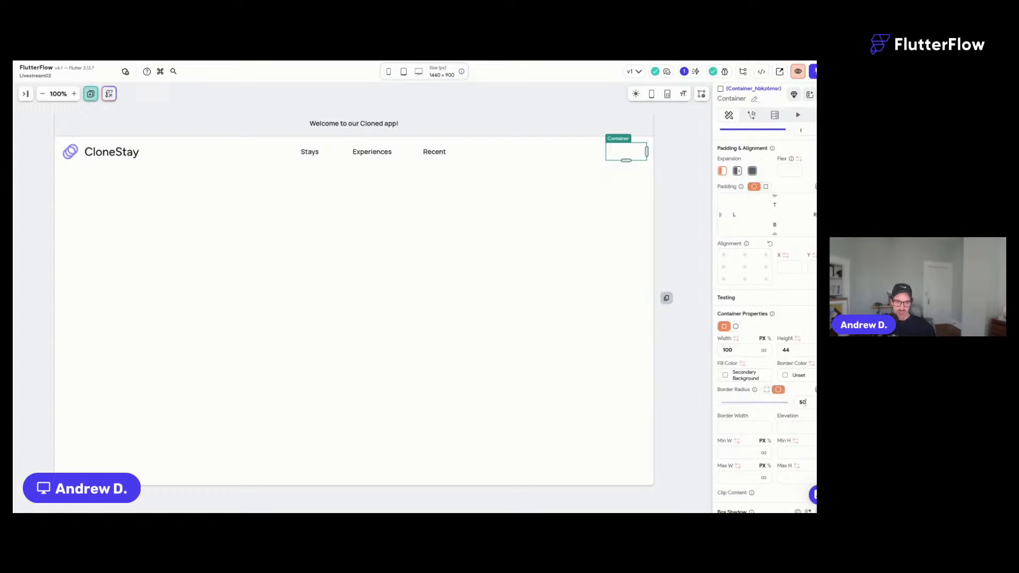
Choose a border color for the rounded trailing container.
scroll(772, 258, "down", 3)
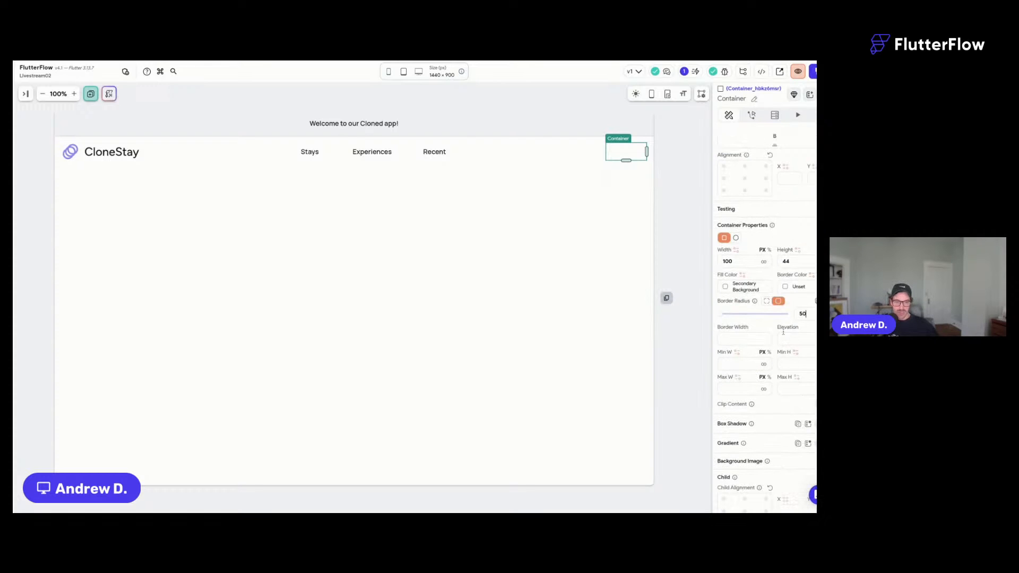
left_click(790, 289)
left_click(668, 353)
Add a Row inside the rounded trailing container.
key("super+f")
left_click(640, 184)
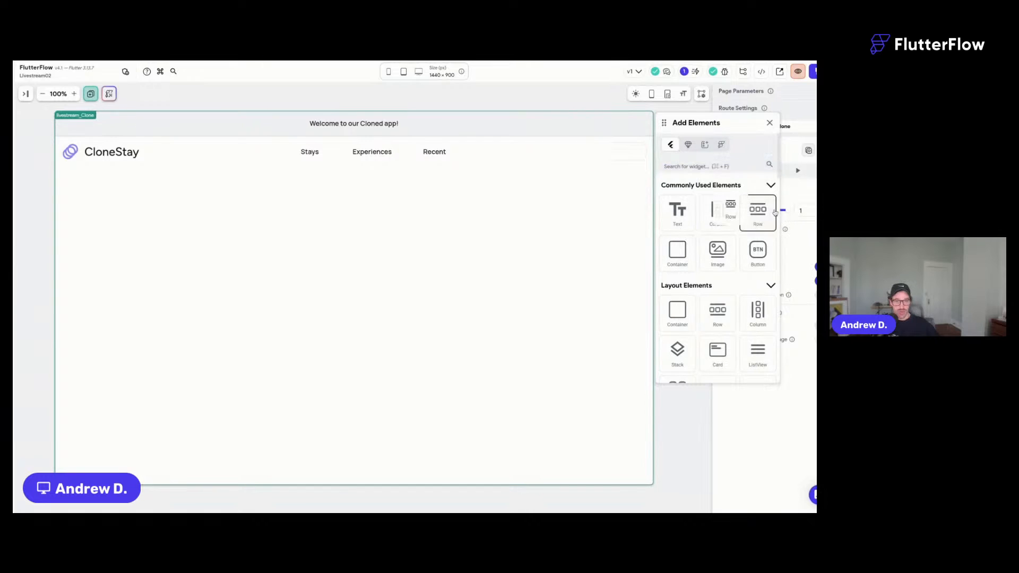
left_click_drag(760, 210, 632, 152)
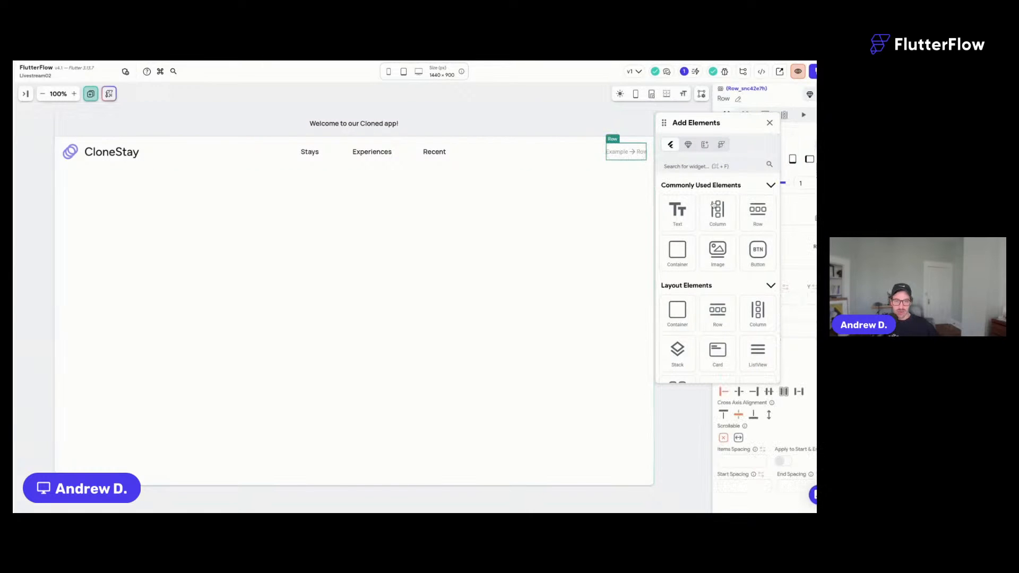
Set the left and right padding of the row inside the trailing container to 12.
left_click(664, 127)
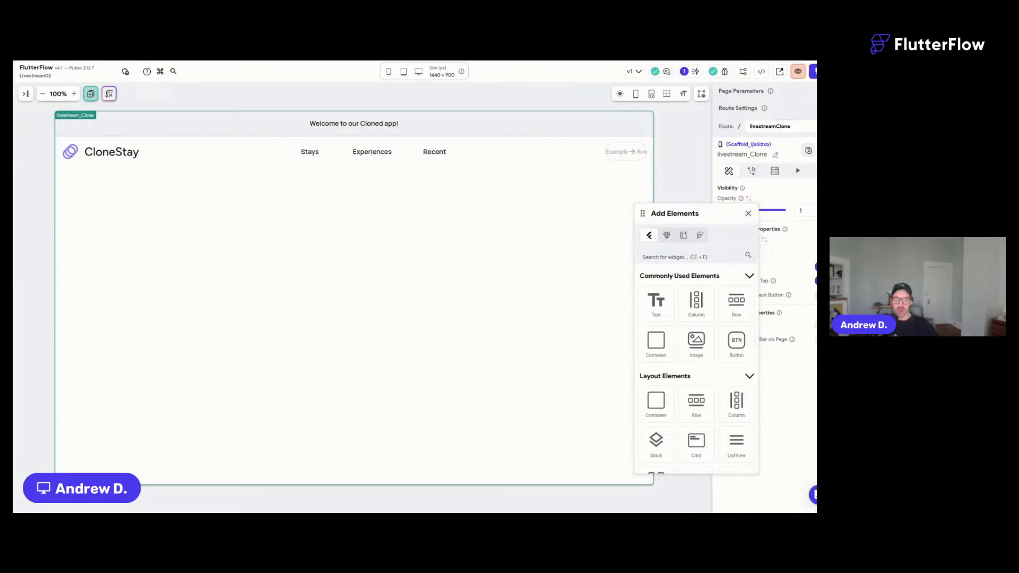
left_click(627, 152)
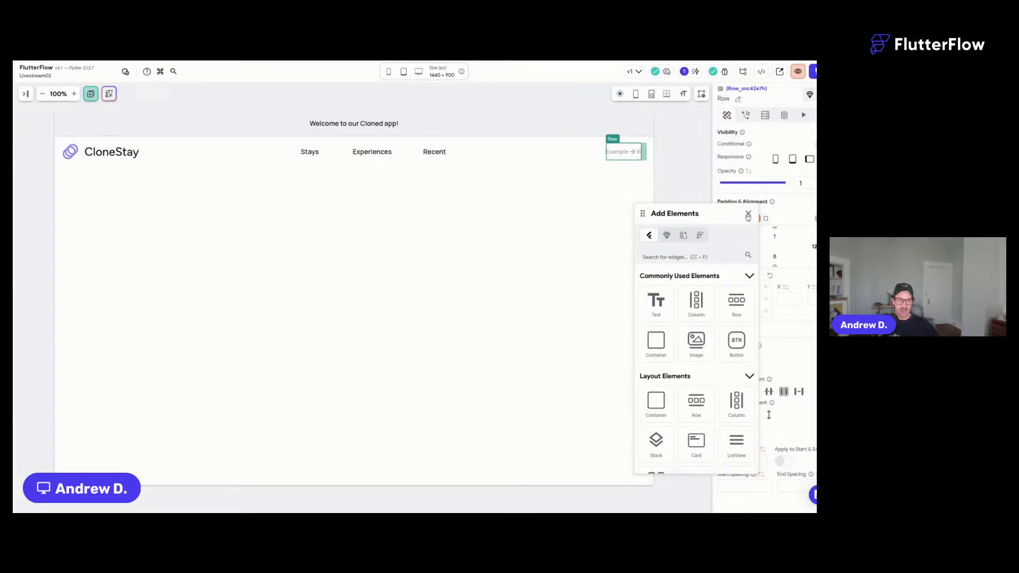
left_click_drag(676, 222, 643, 226)
type("12")
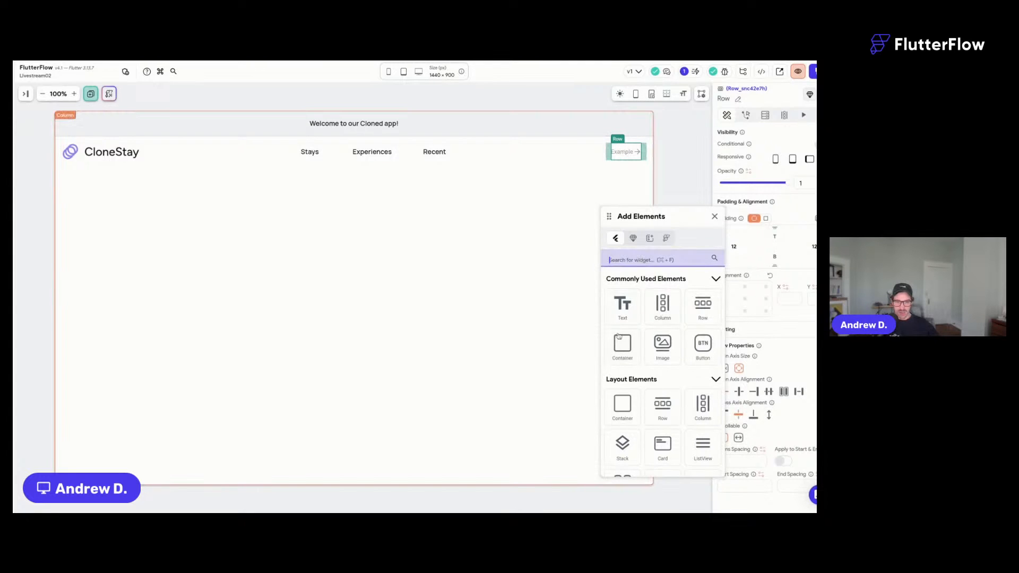
Add a Container inside the padded row and make it a circle with a diameter of 32.
left_click_drag(623, 344, 651, 157)
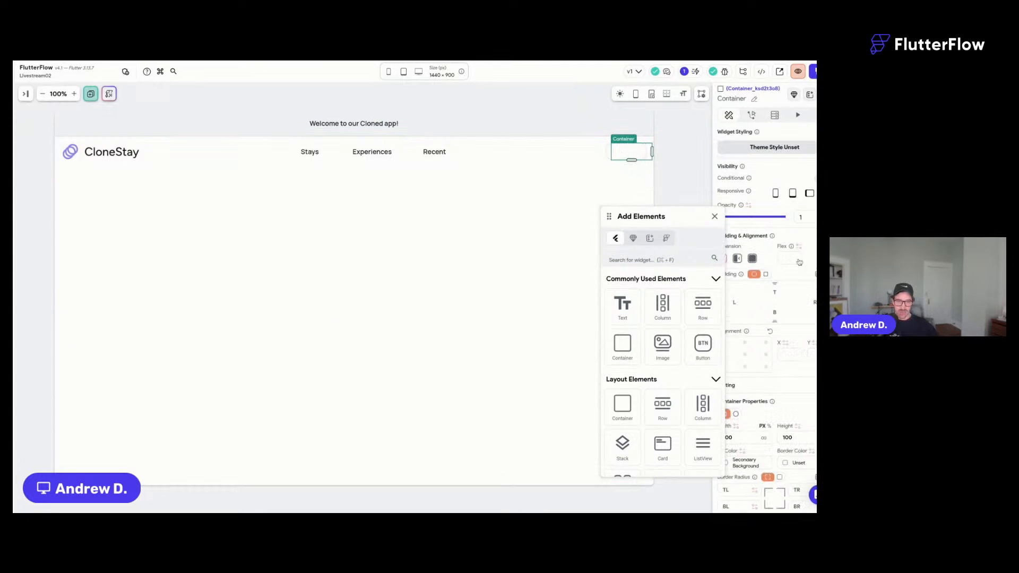
left_click(736, 414)
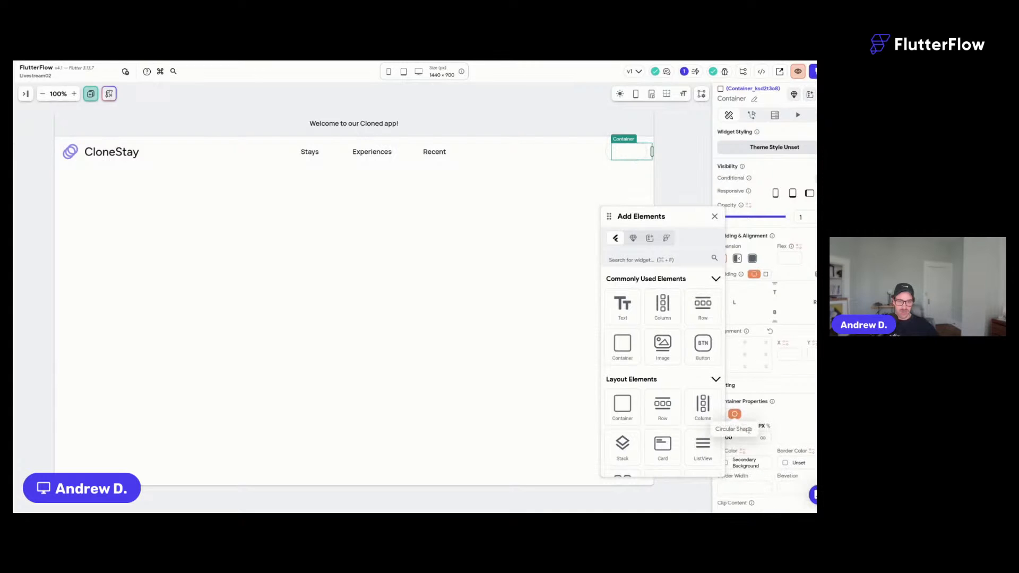
left_click_drag(738, 437, 717, 438)
type("2")
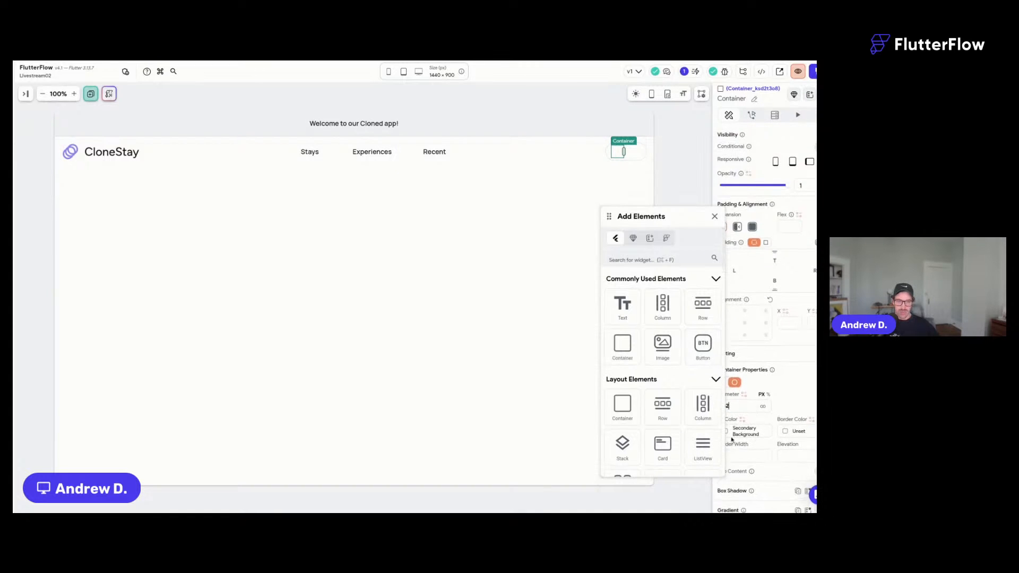
Set the circular container's fill color to the Secondary Text theme color.
left_click(730, 433)
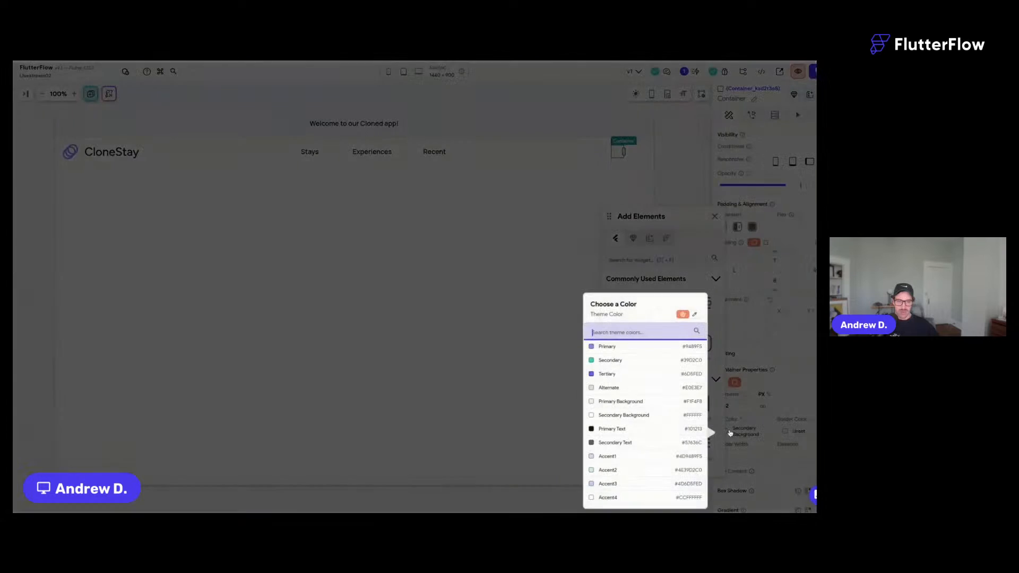
left_click(612, 443)
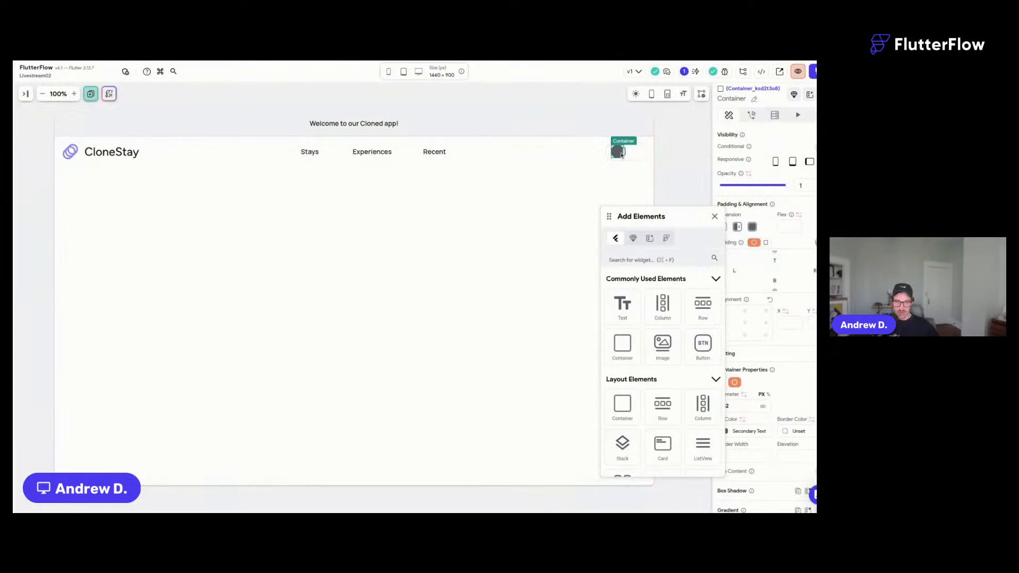
left_click(715, 216)
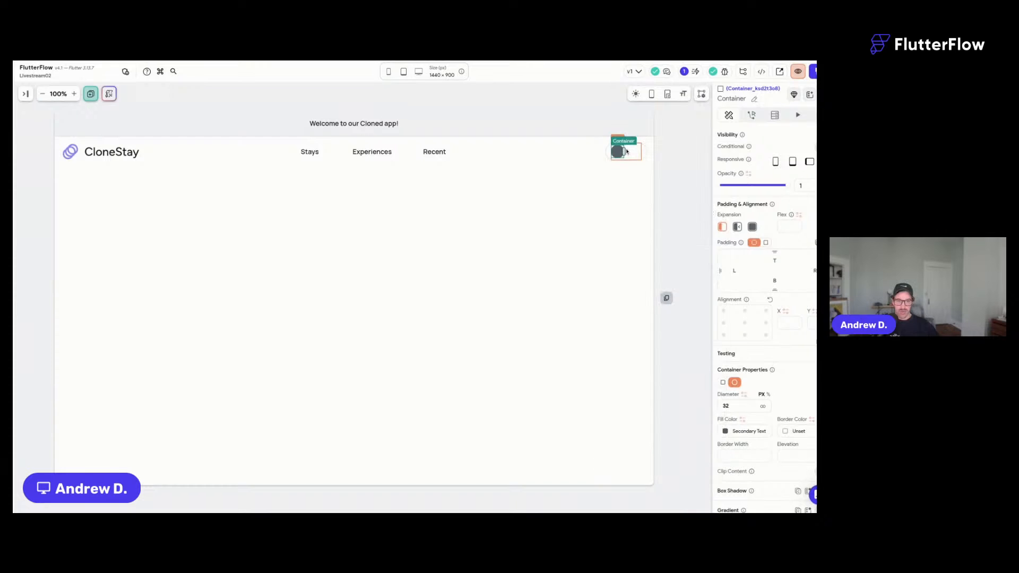
Find the Icon widget and add it before the dark circle in the trailing row, then select the icon.
left_click(631, 152)
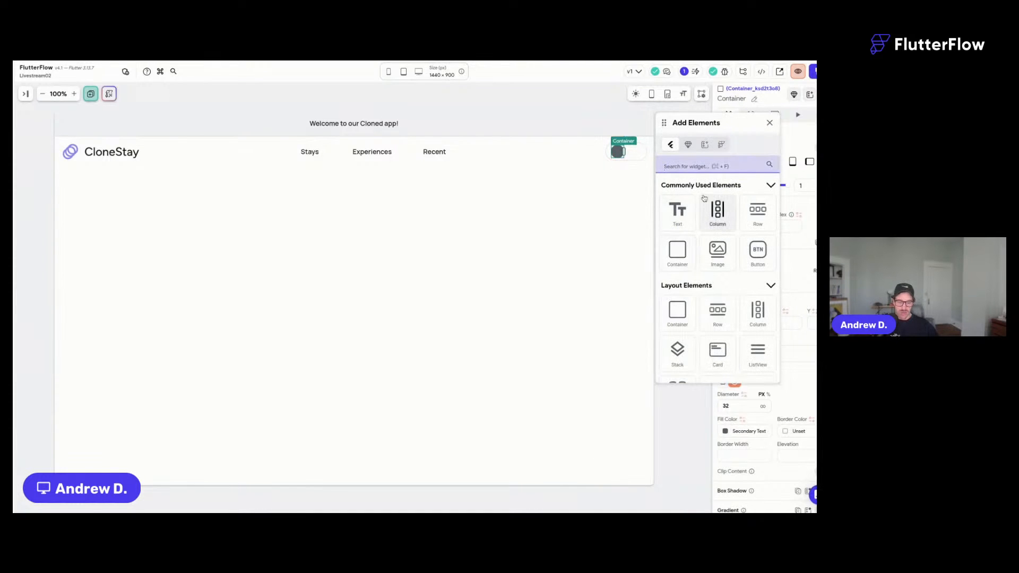
type("icon")
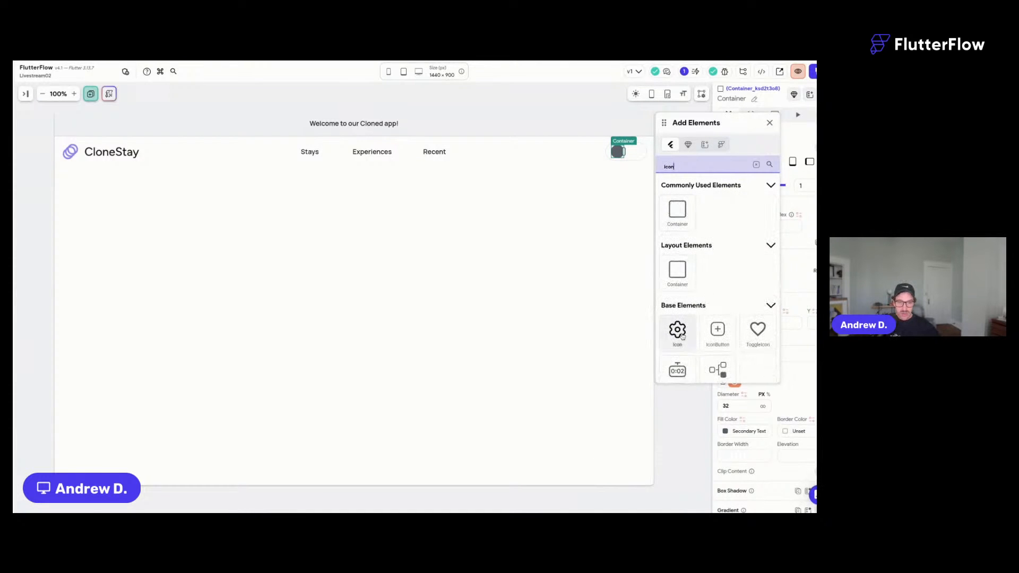
left_click_drag(680, 334, 641, 155)
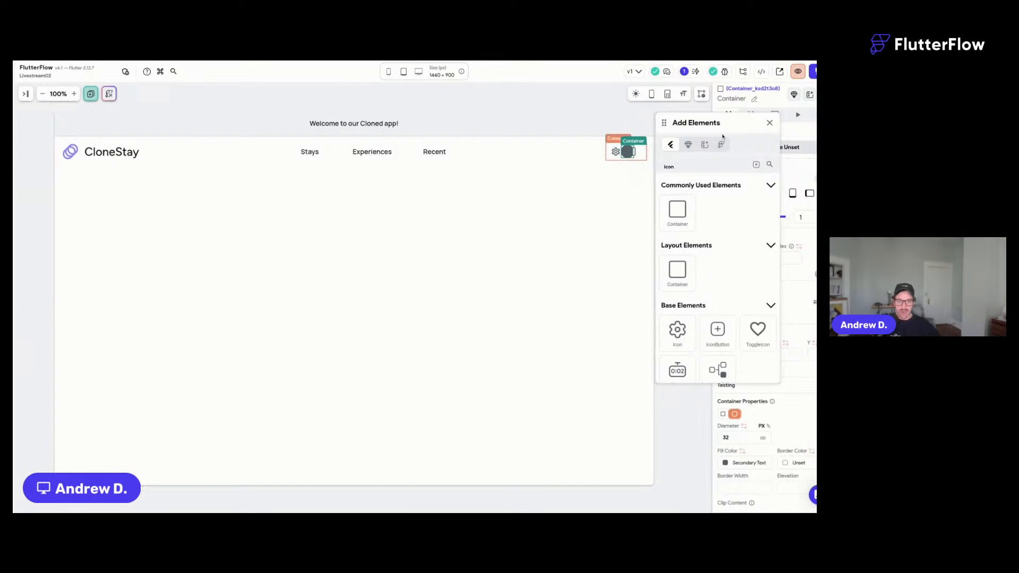
left_click(771, 123)
left_click(616, 152)
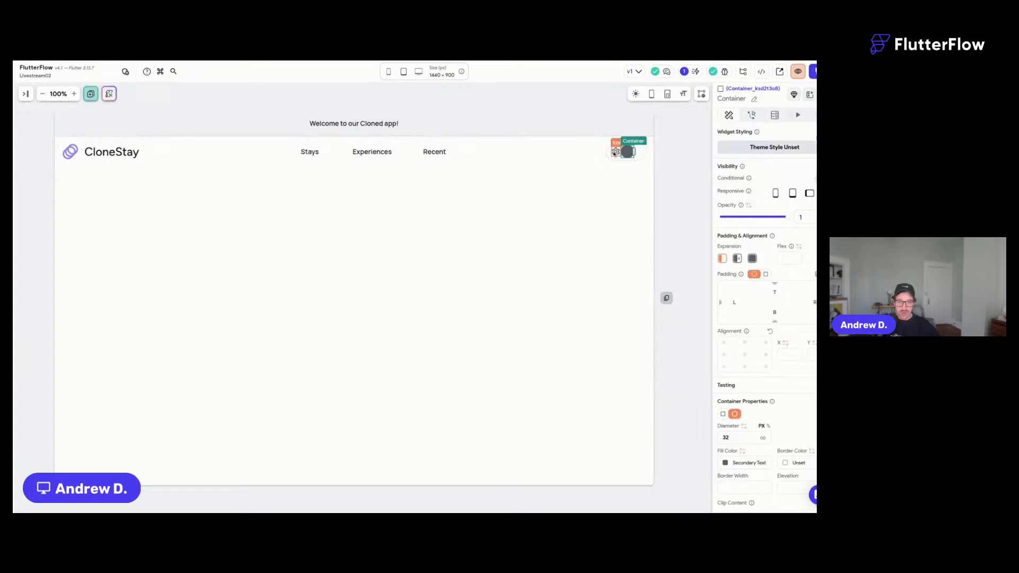
Copy the settings icon and paste the copy inside the dark circular container.
key("ctrl+c")
left_click(627, 155)
key("ctrl+v")
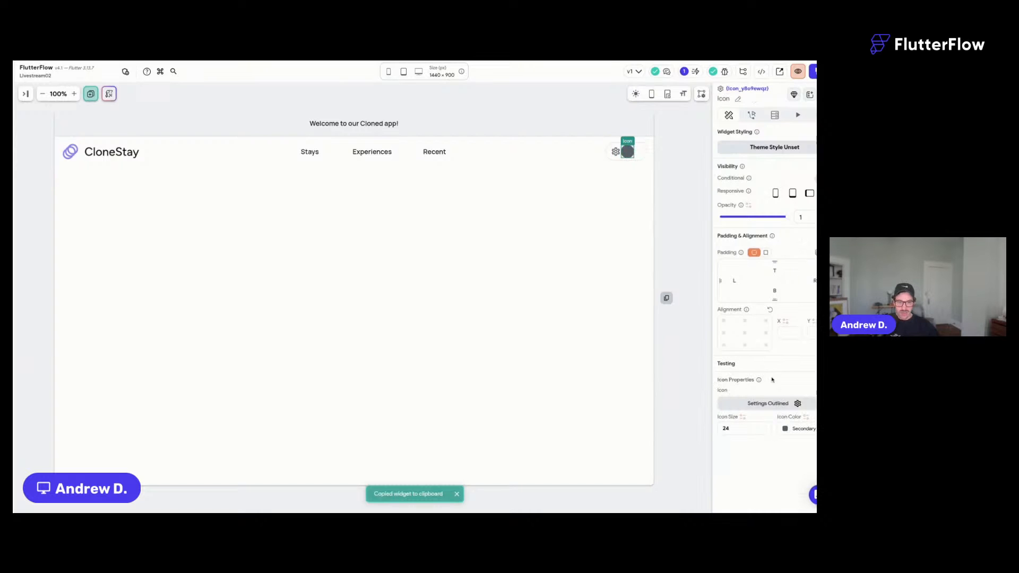
Change the icon inside the circle to Account Circle Outlined and set its color to Secondary Background.
left_click(769, 404)
type("account")
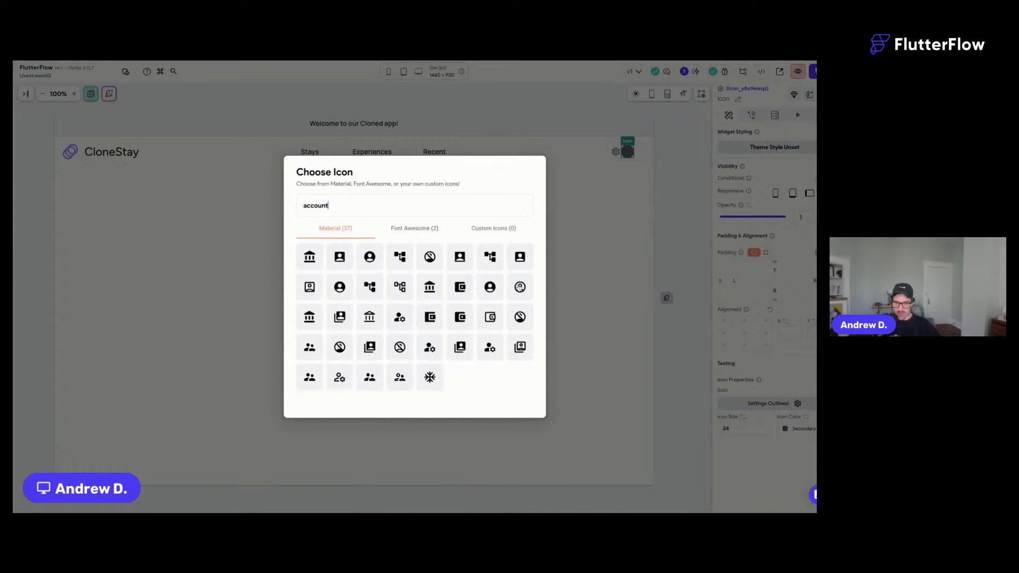
left_click(521, 286)
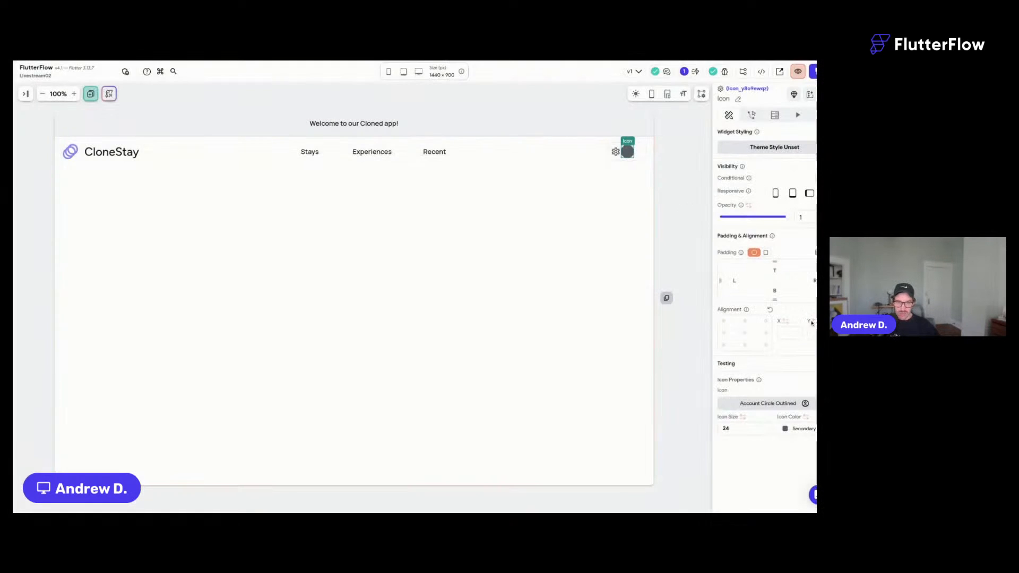
left_click(786, 429)
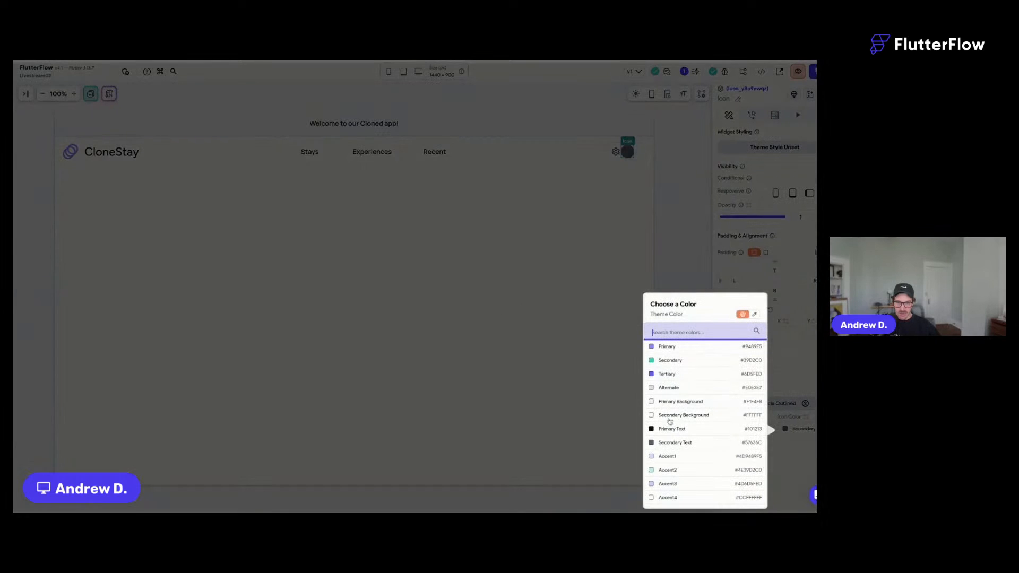
left_click(687, 413)
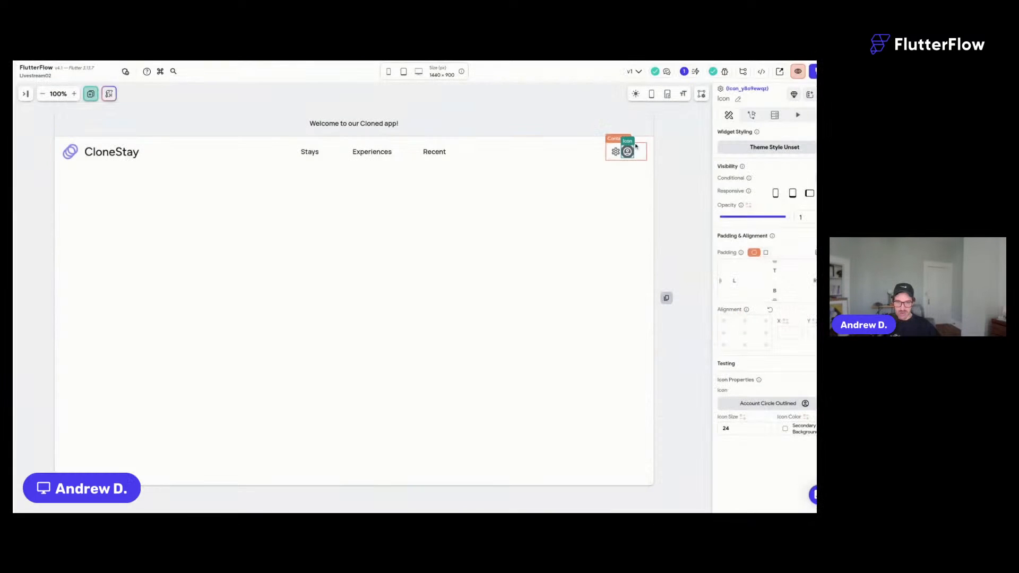
Set the profile menu row's main axis alignment to space between and change its settings icon to Menu Sharp.
left_click(645, 155)
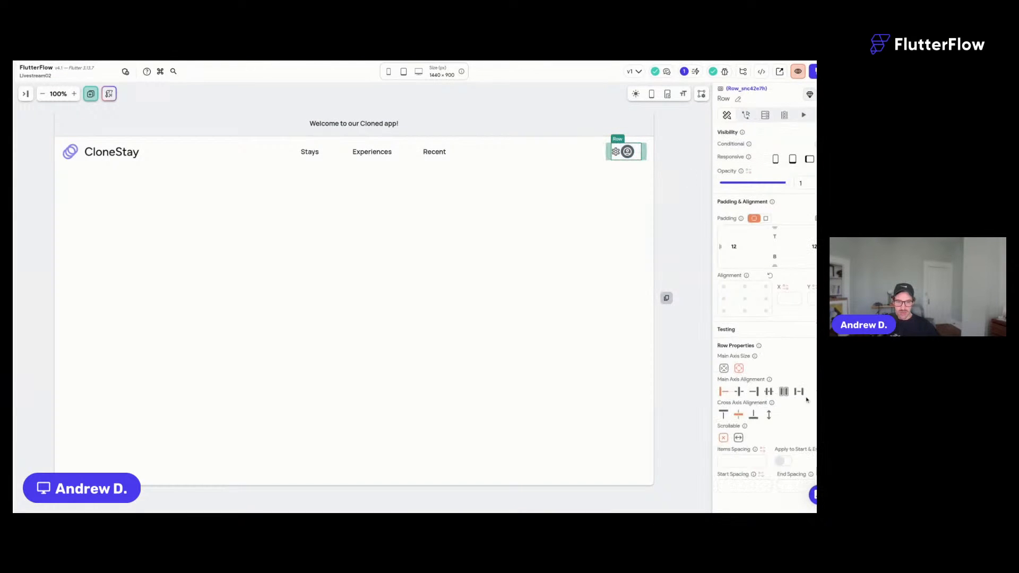
left_click(616, 152)
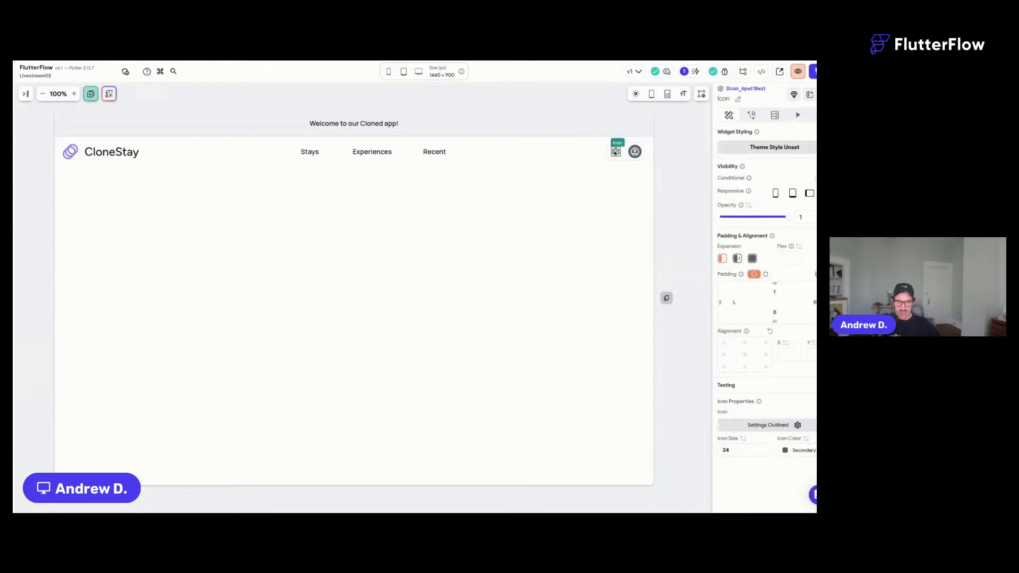
left_click(761, 426)
type("menu")
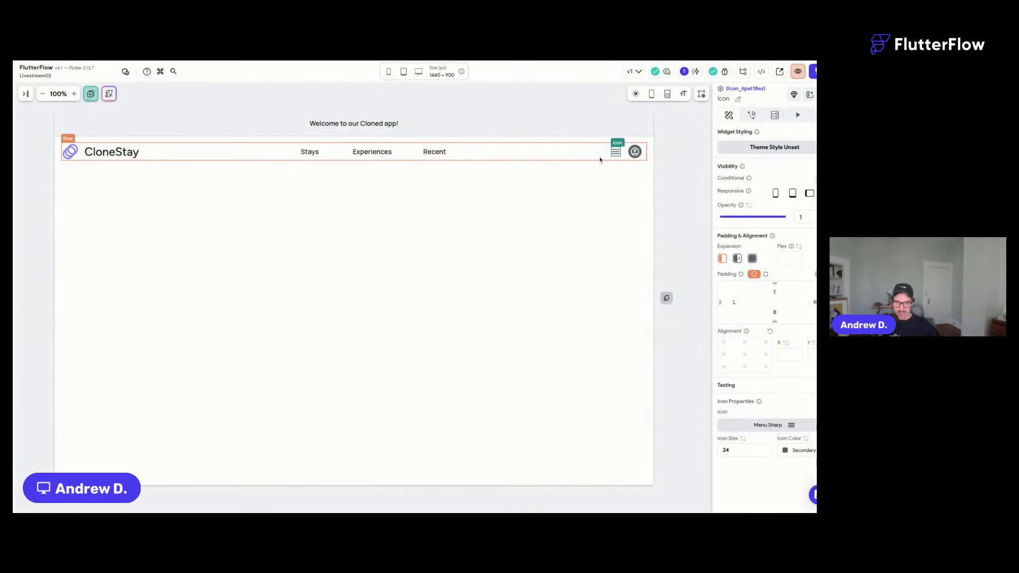
Clear the rounded profile container's fixed width and set the items spacing of the row inside it to 12.
left_click(610, 157)
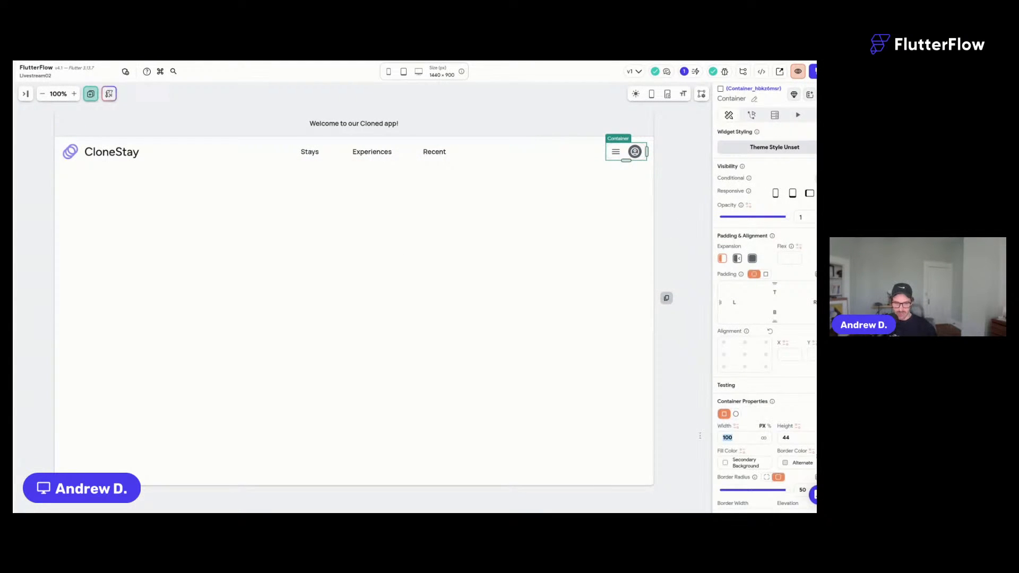
key("BackSpace")
left_click(630, 157)
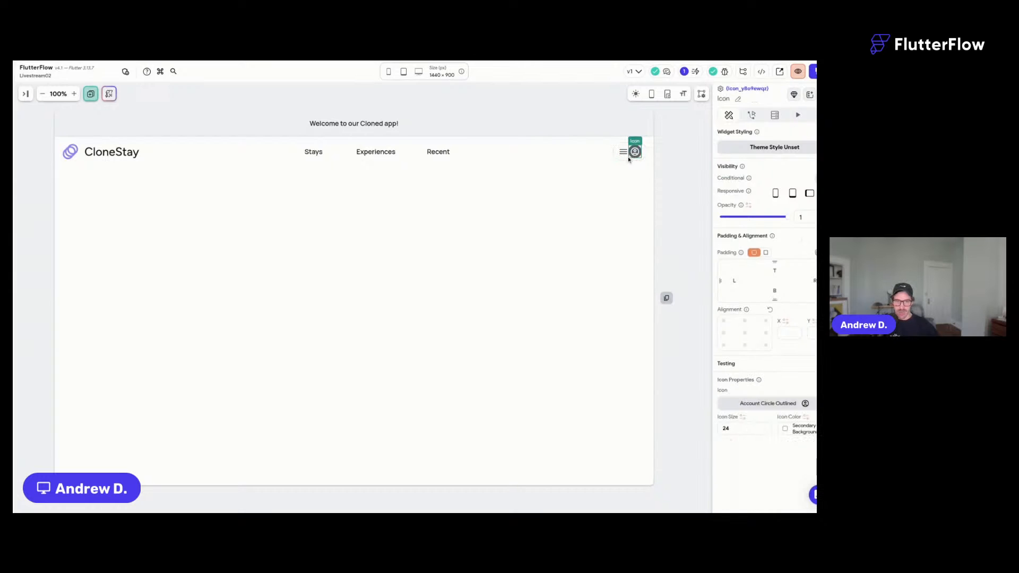
left_click(627, 158)
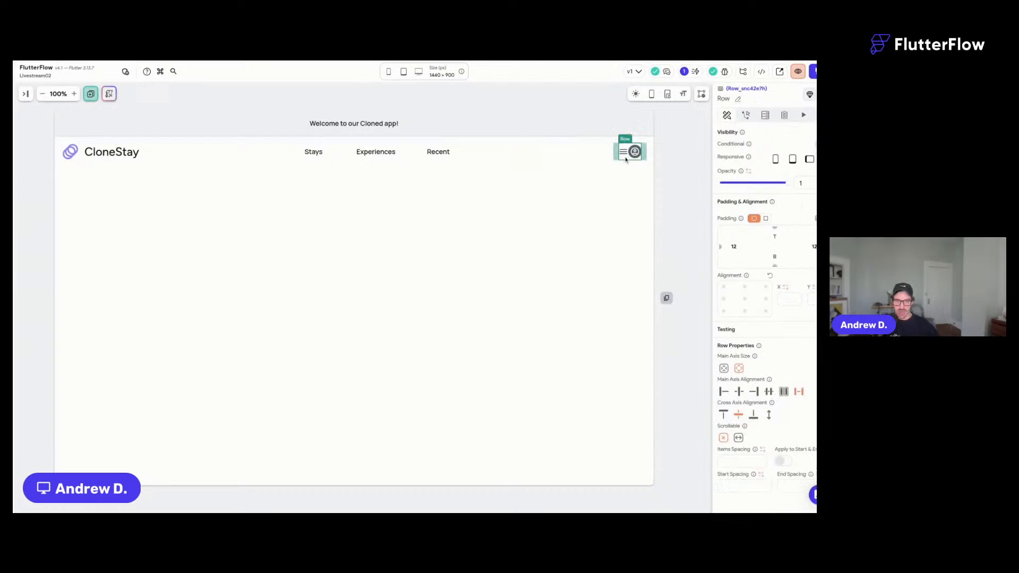
left_click(736, 460)
type("8")
key("BackSpace")
type("12")
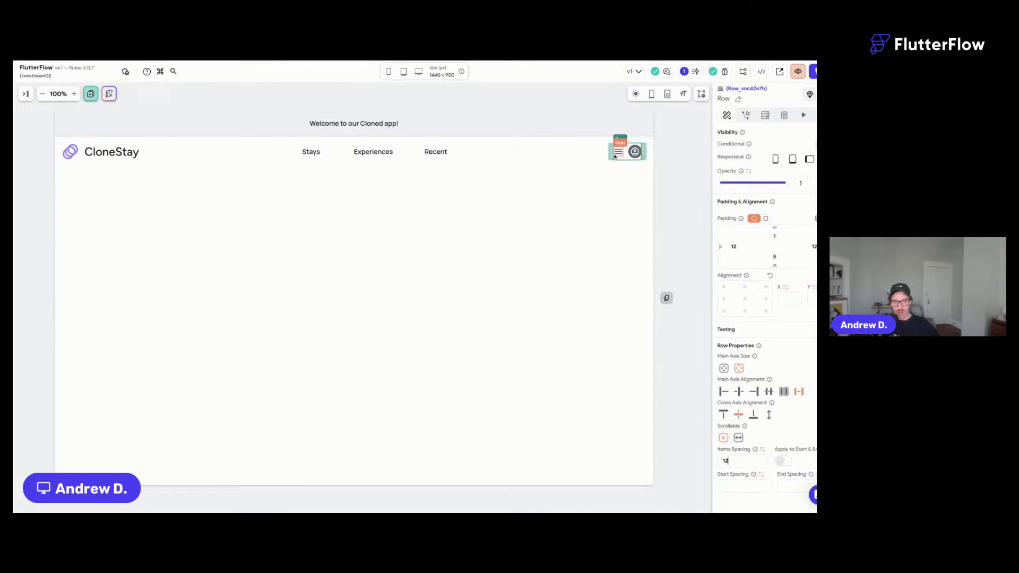
left_click(683, 155)
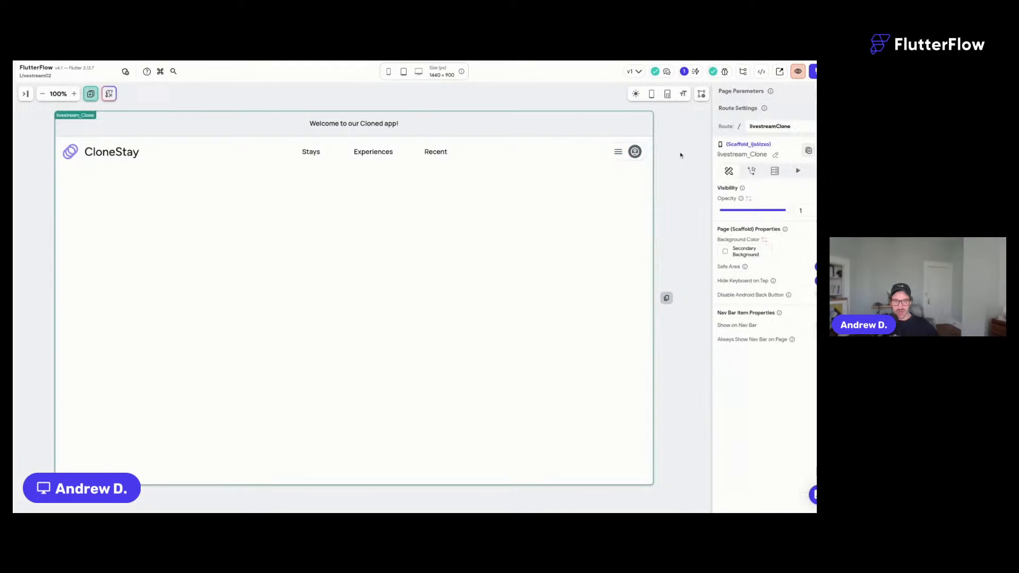
Save the project with the updated profile menu.
left_click(627, 158)
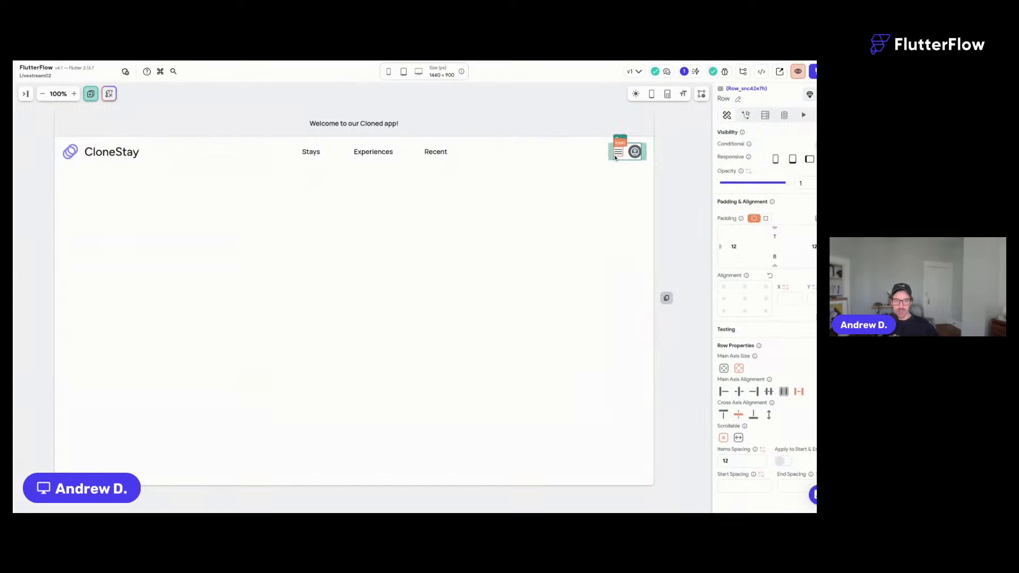
key("super+s")
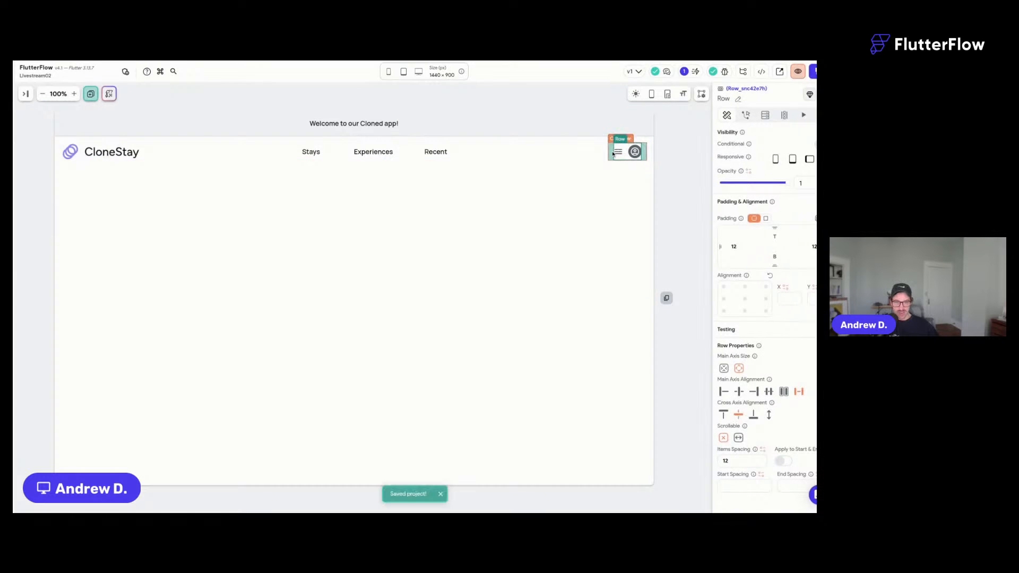
left_click(669, 174)
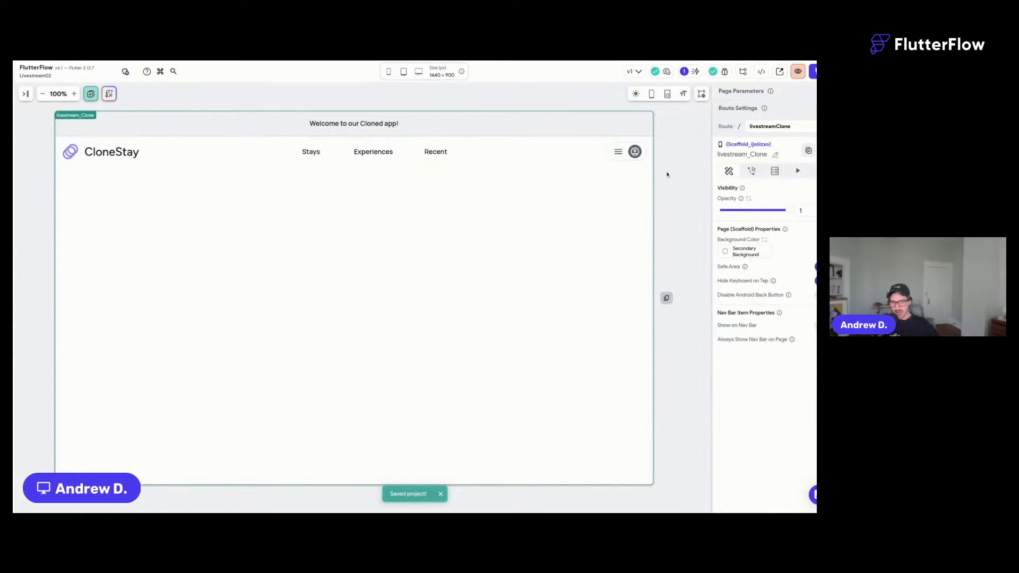
Set the left and right padding of the row inside the profile container to 8.
left_click(627, 158)
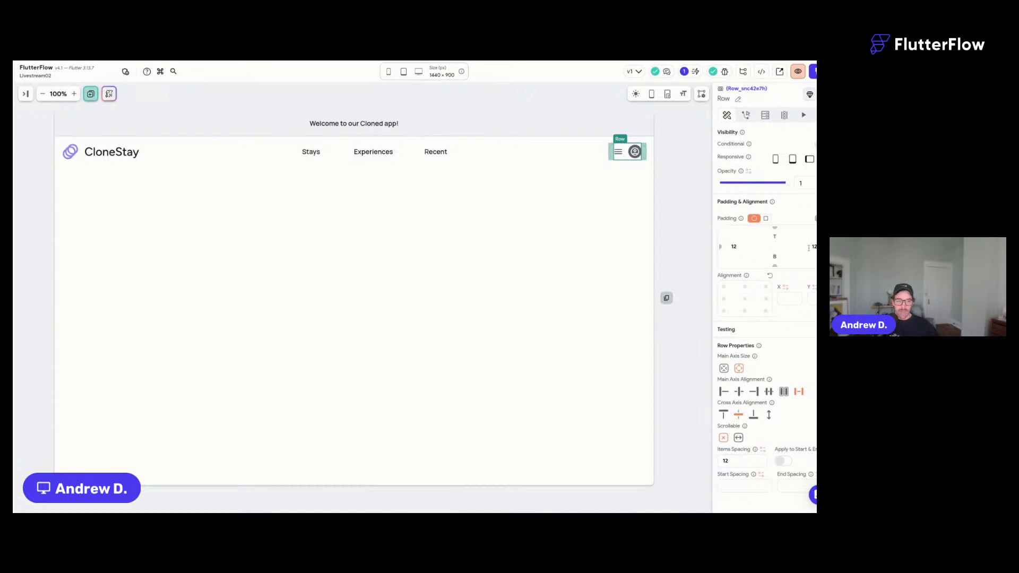
type("8")
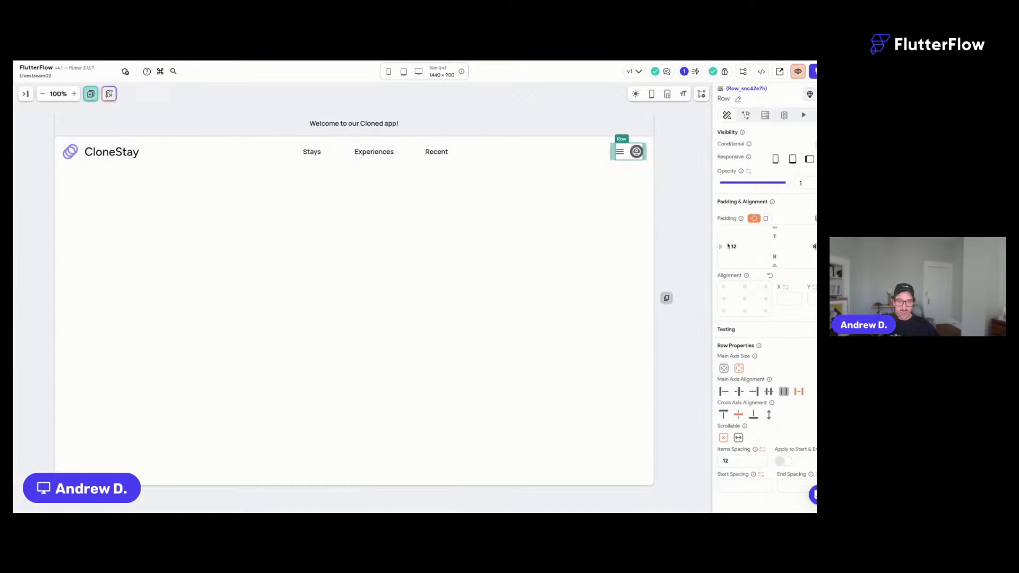
left_click(736, 247)
type("8")
left_click(678, 155)
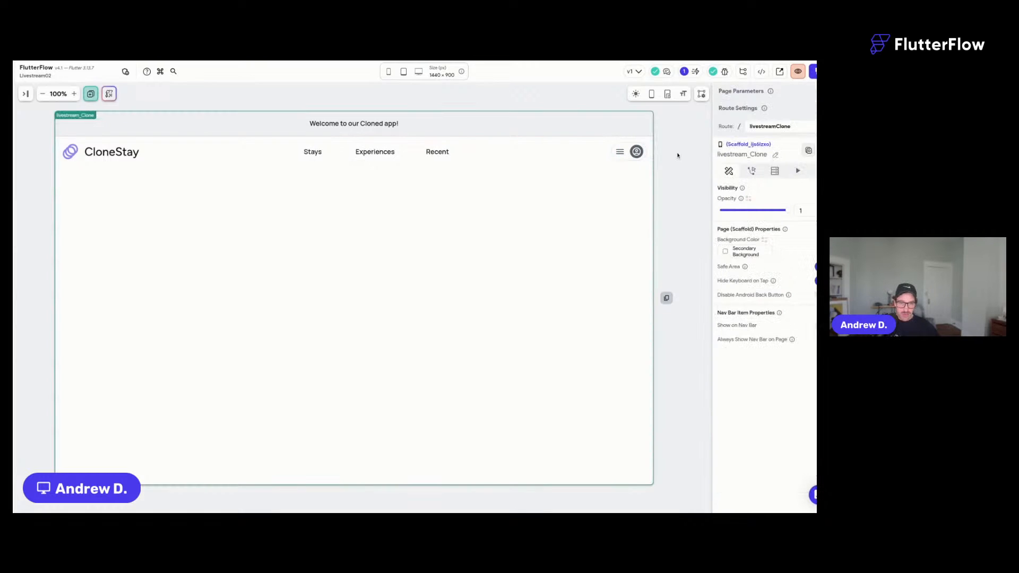
Reduce the profile menu row's left and right padding to 4.
left_click(628, 156)
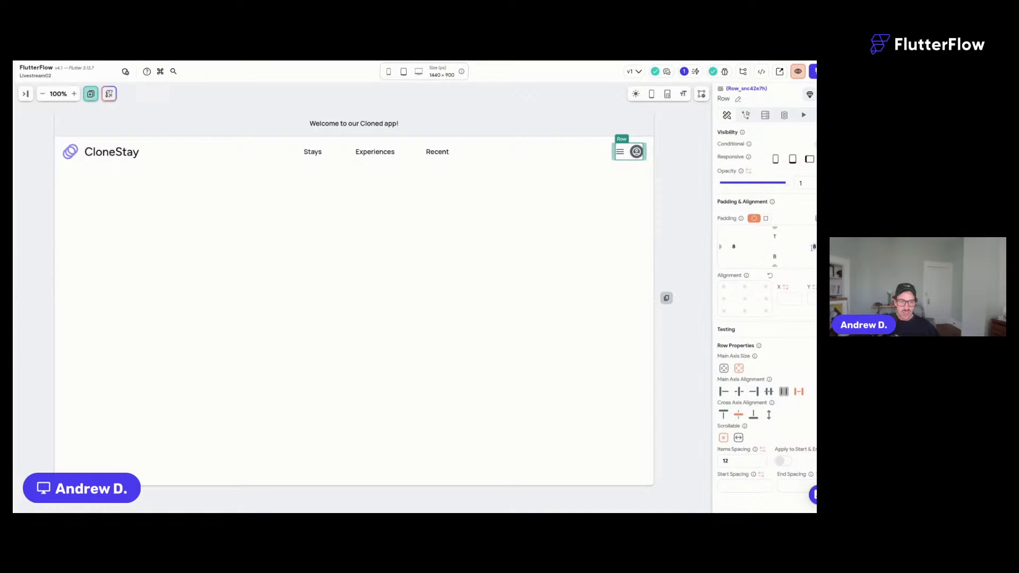
left_click_drag(813, 247, 732, 248)
left_click(674, 189)
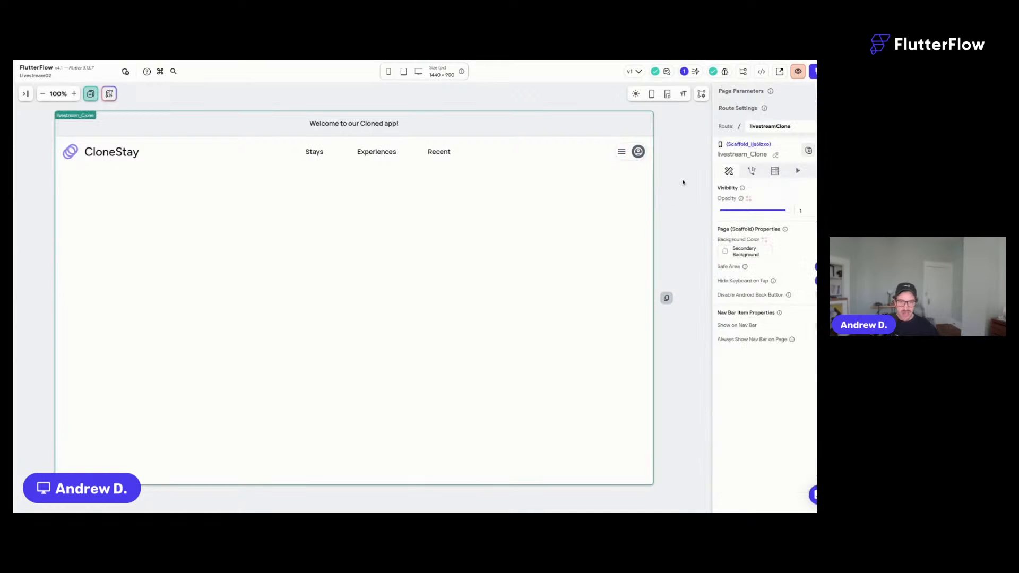
Set the profile menu row's left padding to 12 and save the project.
left_click(624, 154)
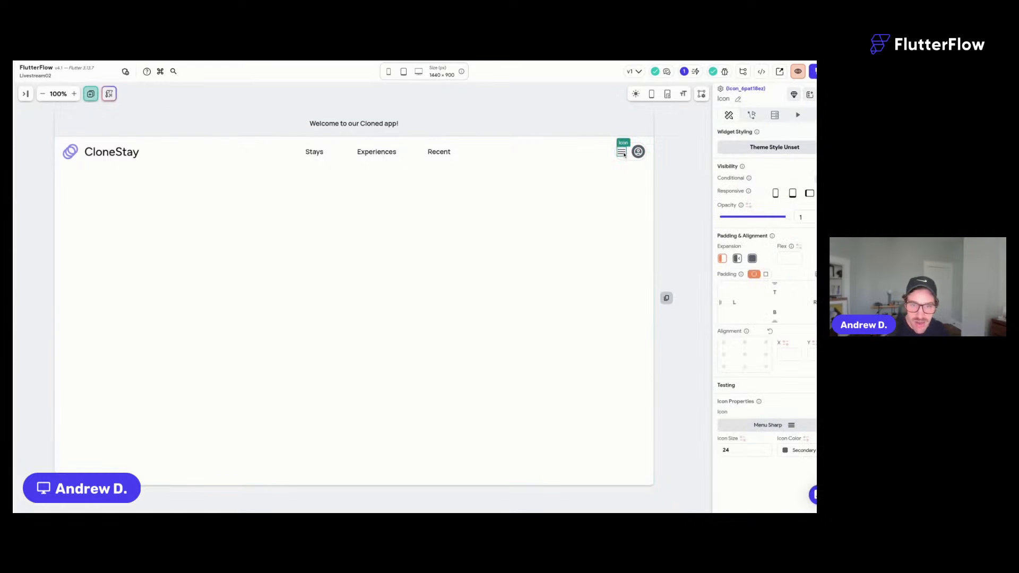
left_click_drag(749, 249, 702, 246)
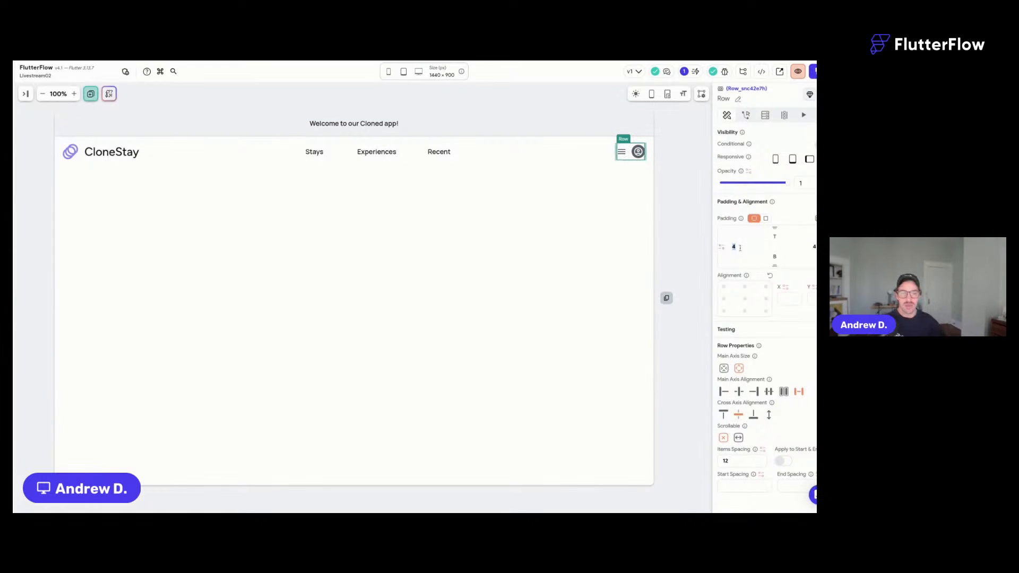
type("8")
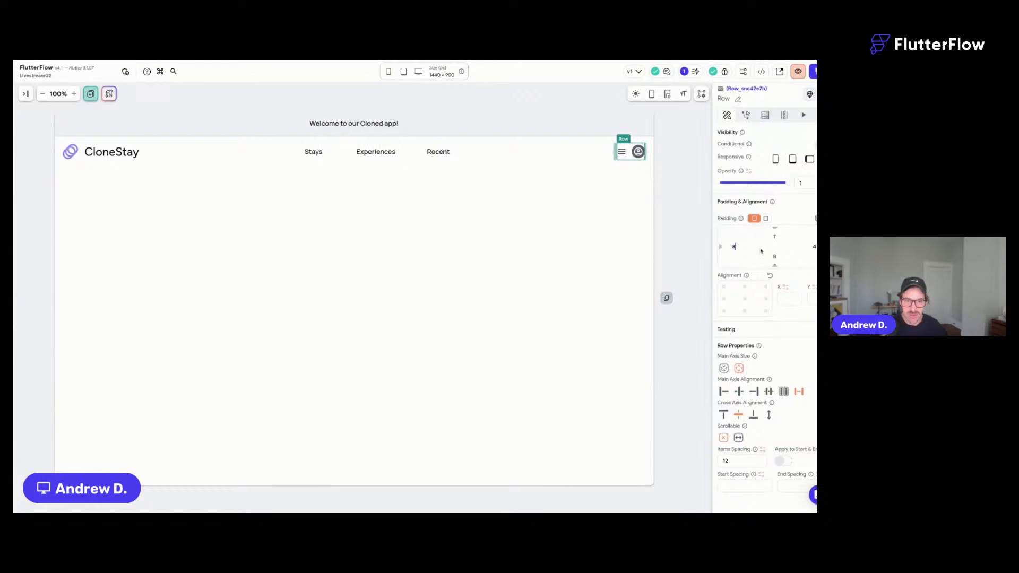
key("BackSpace")
type("12")
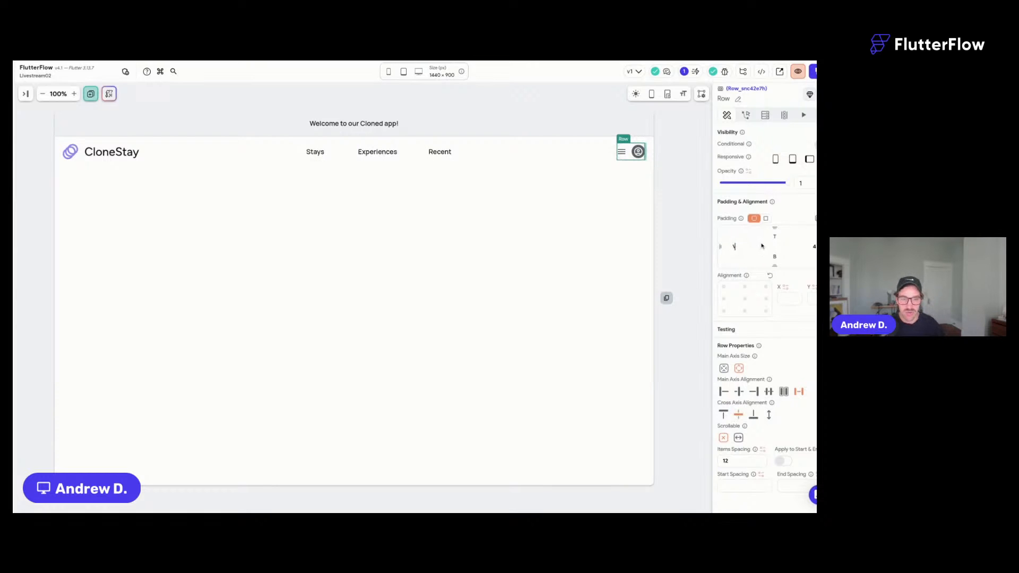
key("BackSpace")
key("BackSpace")
key("BackSpace")
type("12")
left_click(644, 178)
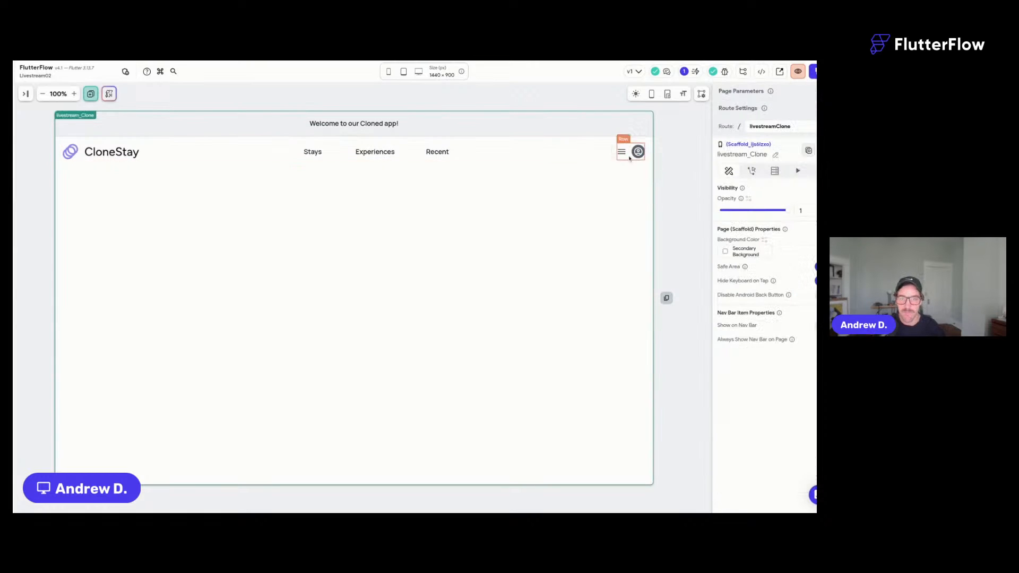
key("super+s")
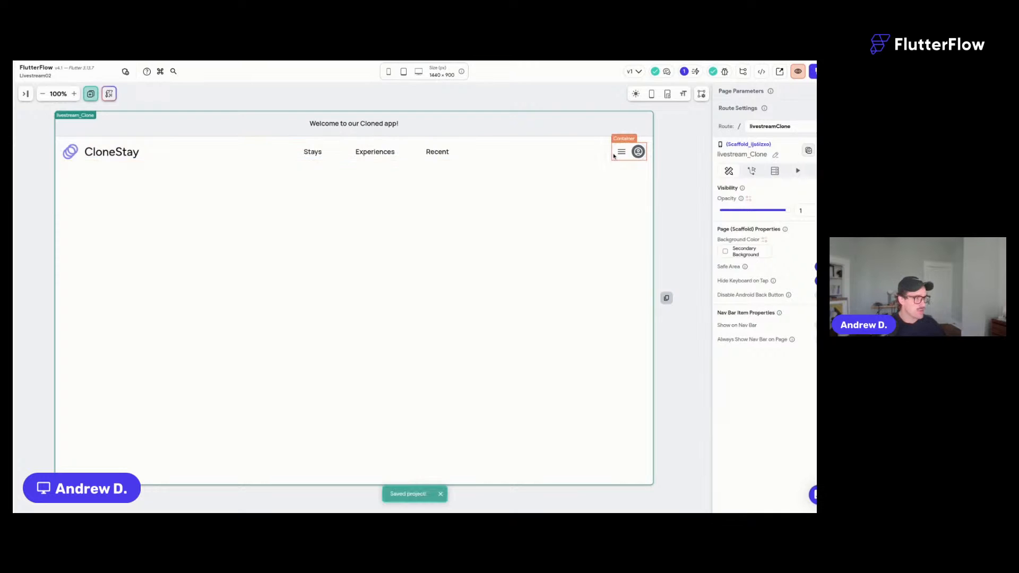
Search the widgets for "icon" and add an IconButton to the header row between the navigation items and the profile menu.
key("super+slash")
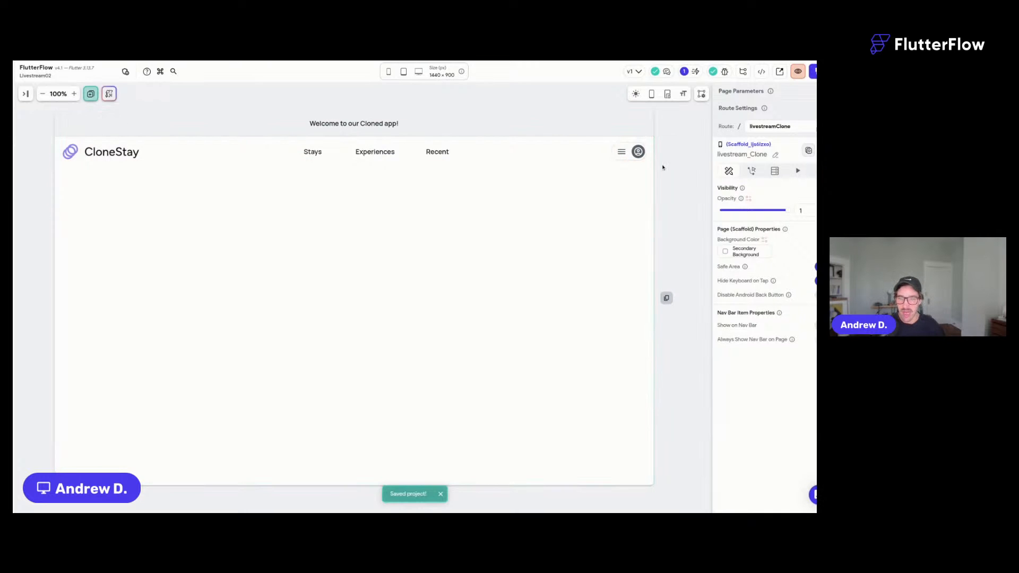
left_click(663, 168)
type("icon")
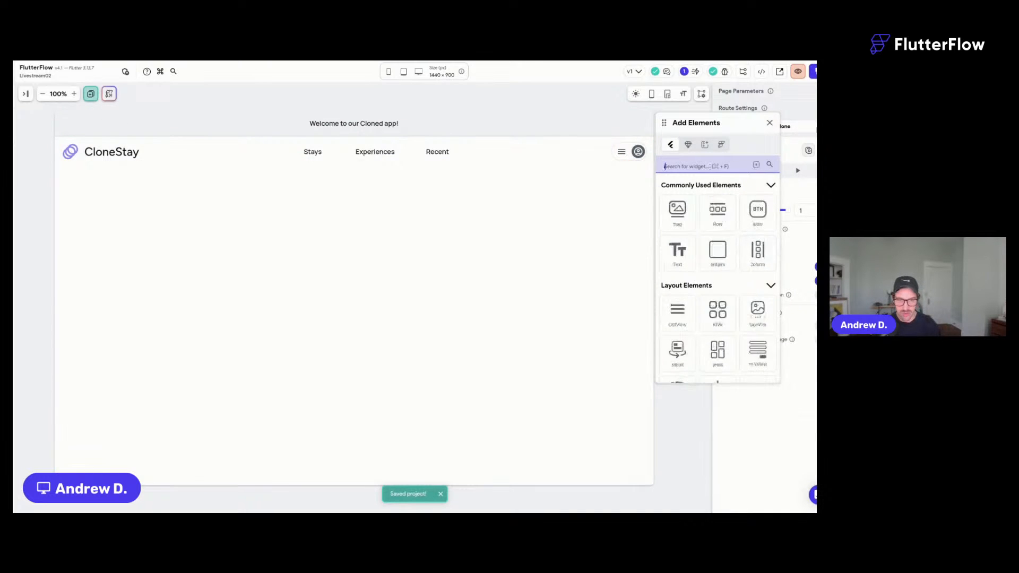
left_click_drag(722, 340, 625, 170)
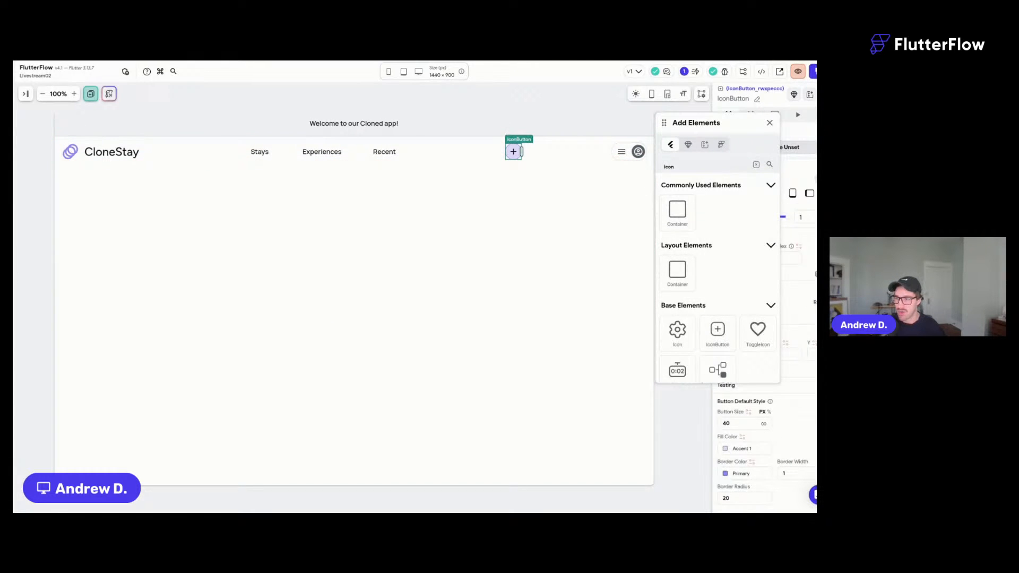
Move the IconButton in the widget tree into the trailing row, ahead of the rounded profile container.
left_click(26, 94)
scroll(55, 364, "down", 2)
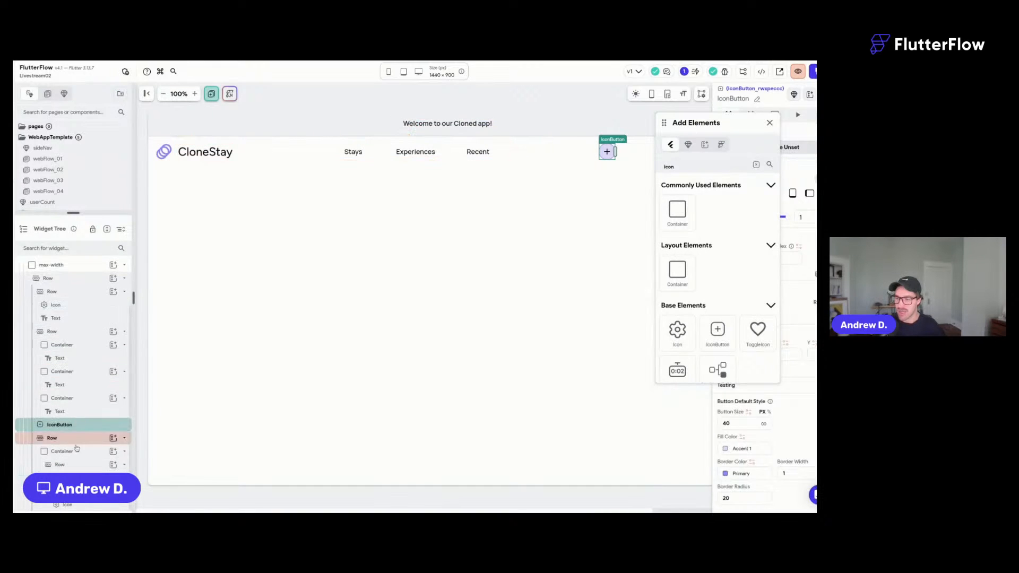
left_click(84, 453)
scroll(84, 453, "up", 2)
left_click_drag(83, 479, 83, 502)
scroll(634, 157, "left", 1)
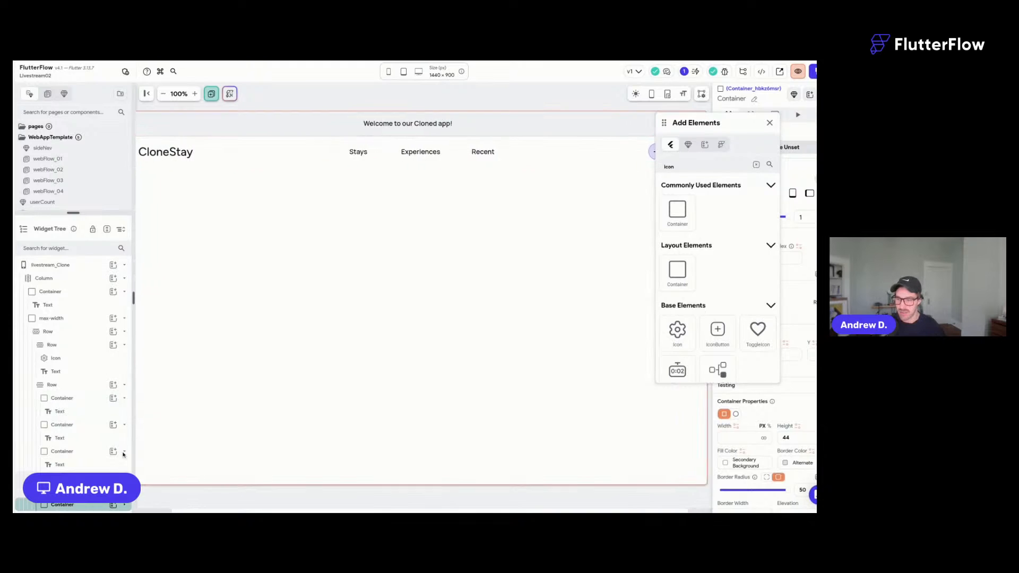
Rename the trailing row that holds the IconButton and the profile menu as rightNav.
left_click(80, 479)
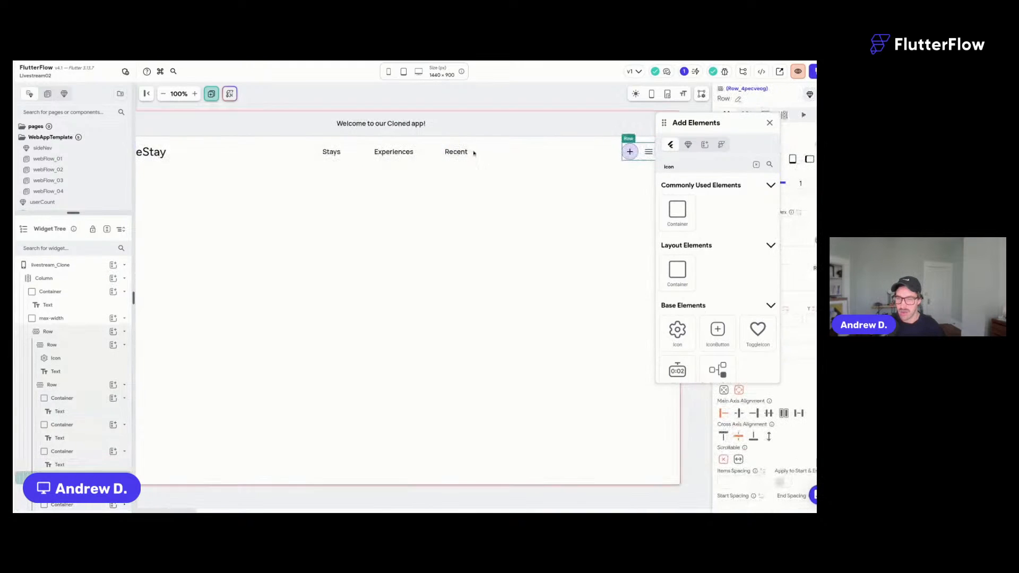
left_click(770, 124)
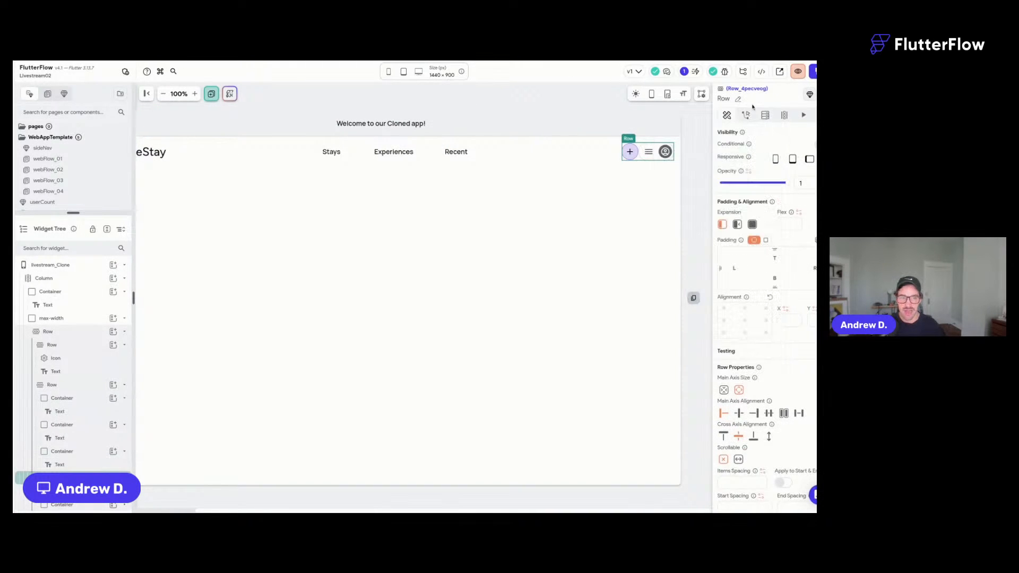
left_click(738, 99)
type("rightNav")
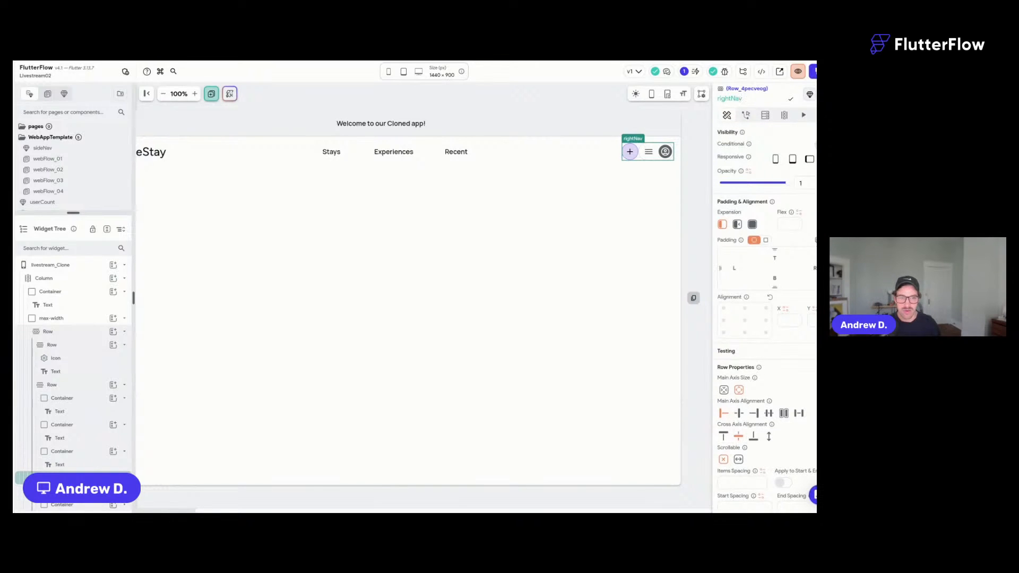
Set rightNav's items spacing to 12 and give its IconButton Secondary Background as both border and fill color.
left_click(737, 486)
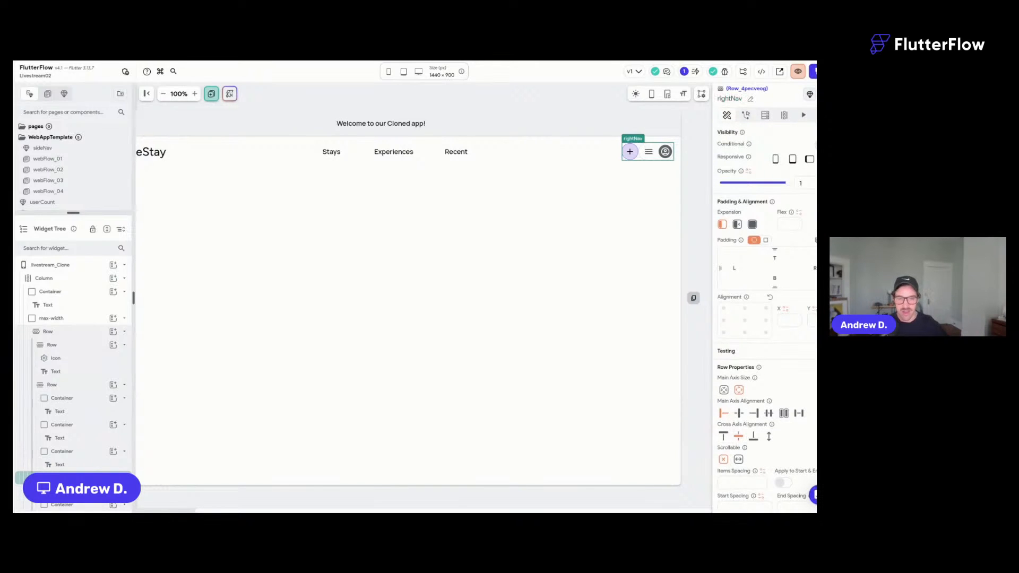
left_click(625, 153)
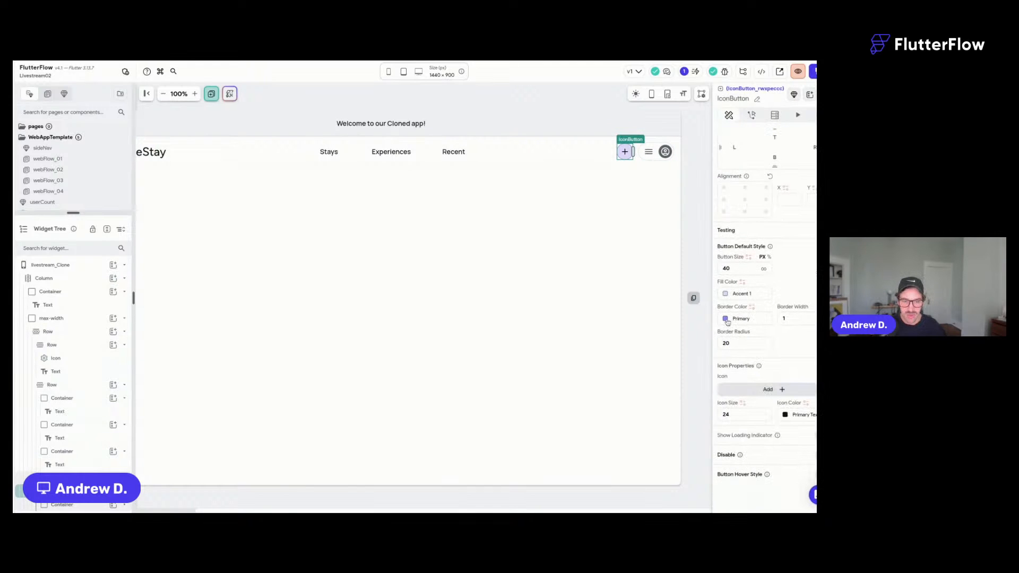
left_click(726, 319)
left_click(616, 415)
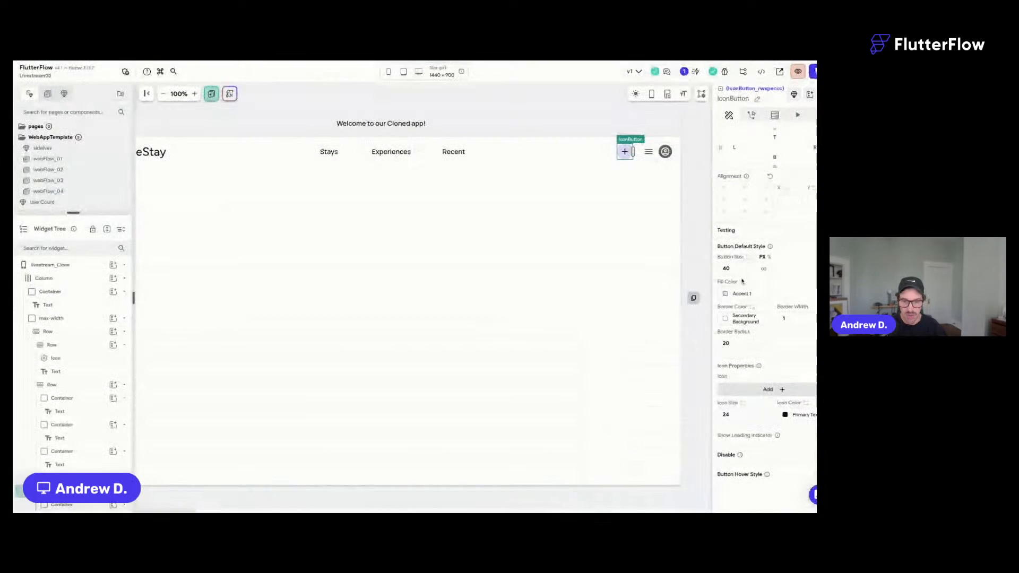
left_click(726, 295)
left_click(624, 388)
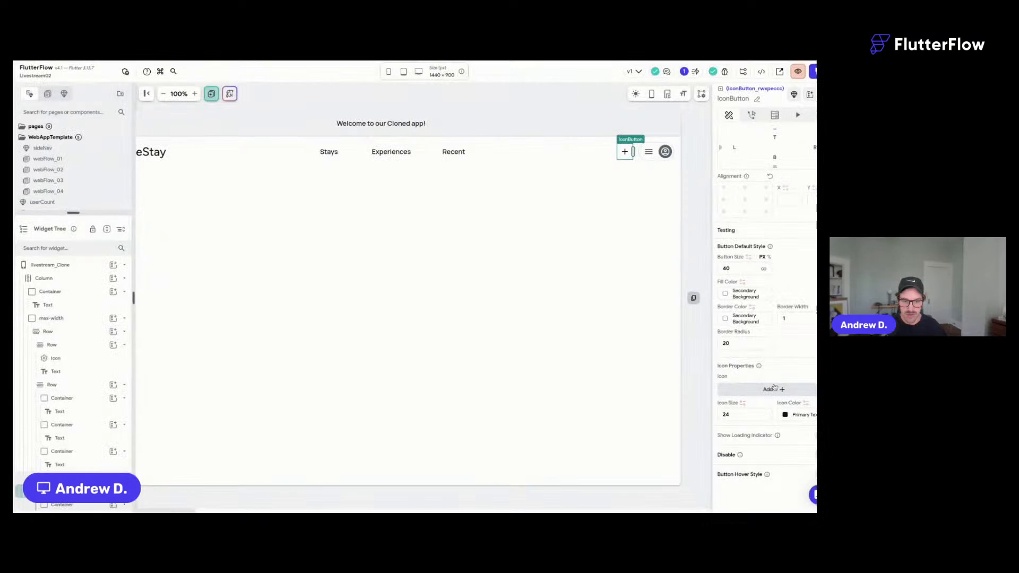
Search the icons for "langu", assign the Language Rounded globe to the IconButton, and save the project.
left_click(772, 390)
type("langu")
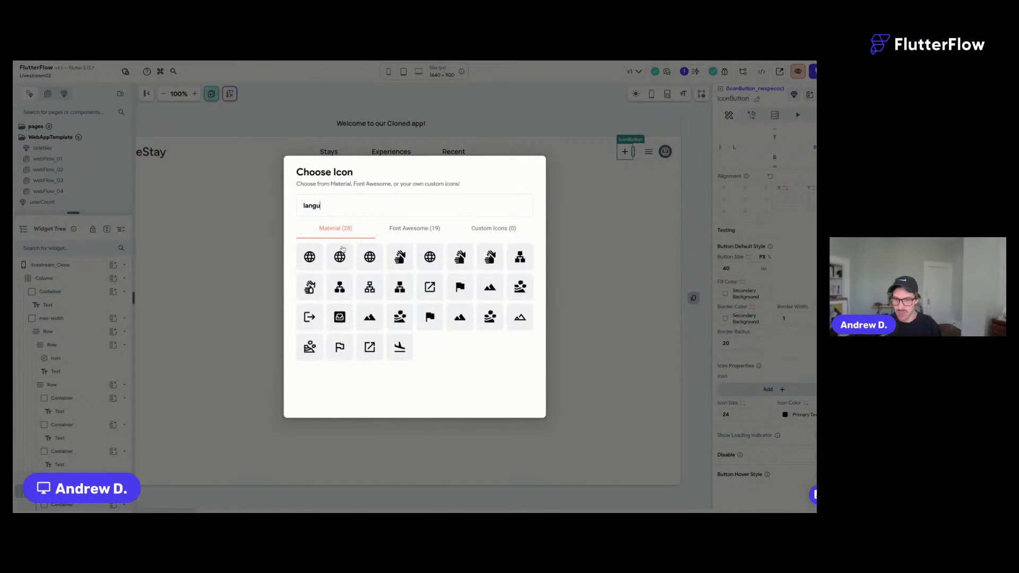
left_click(340, 257)
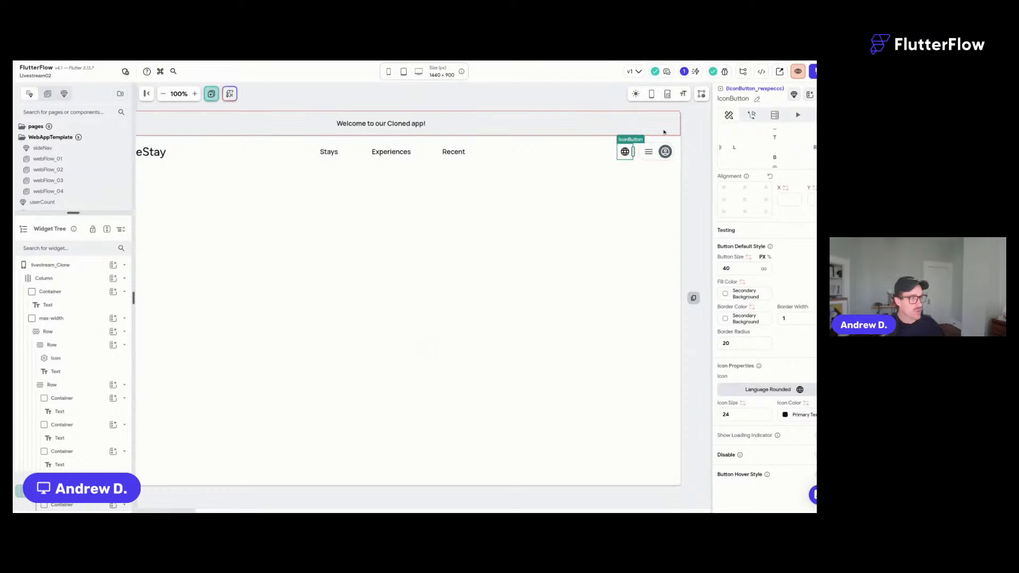
left_click(696, 172)
key("ctrl+s")
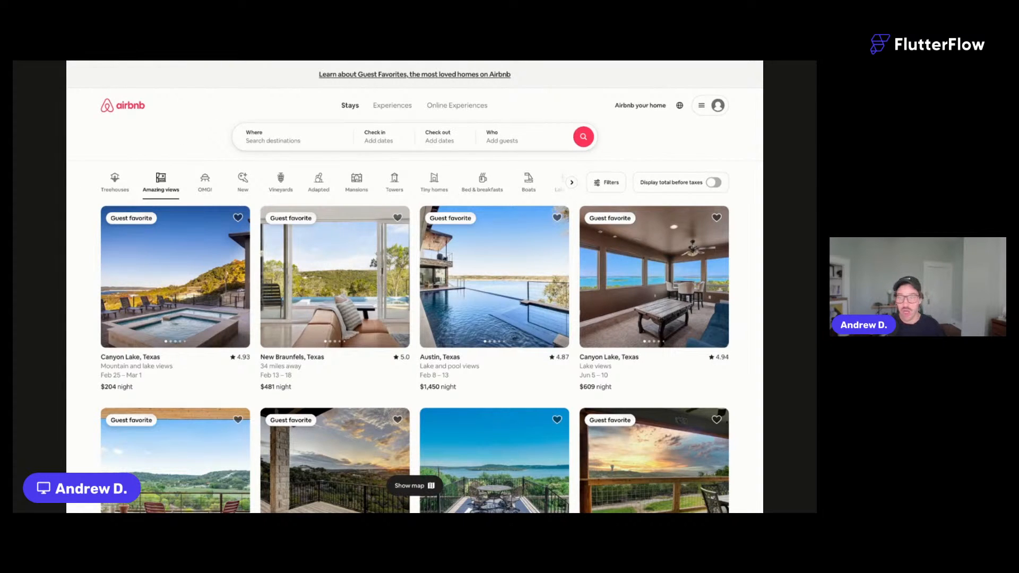
Switch from the Airbnb reference back to FlutterFlow and add a Button to rightNav ahead of the globe IconButton.
key("ctrl+Tab")
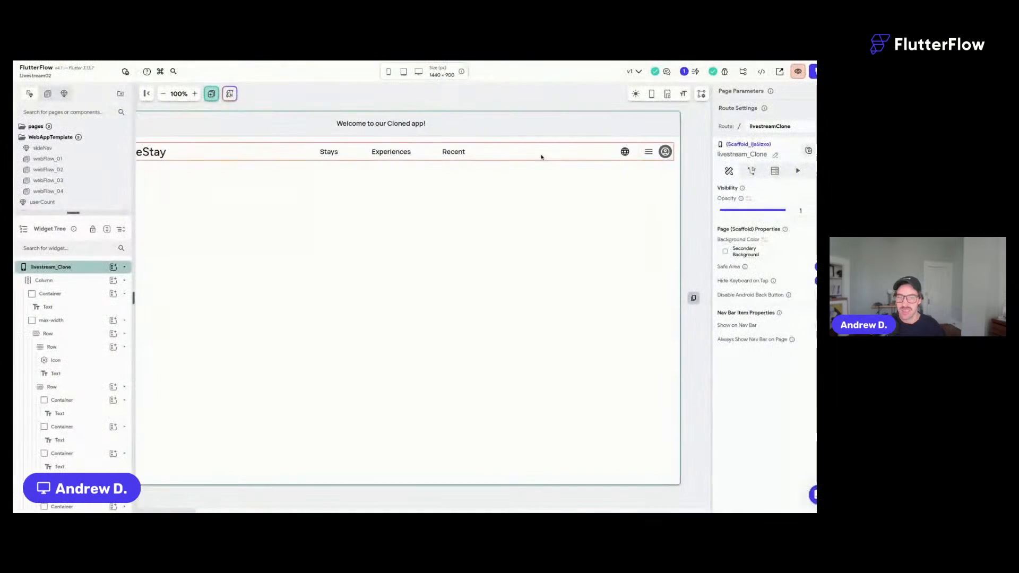
left_click(625, 152)
key("super+slash")
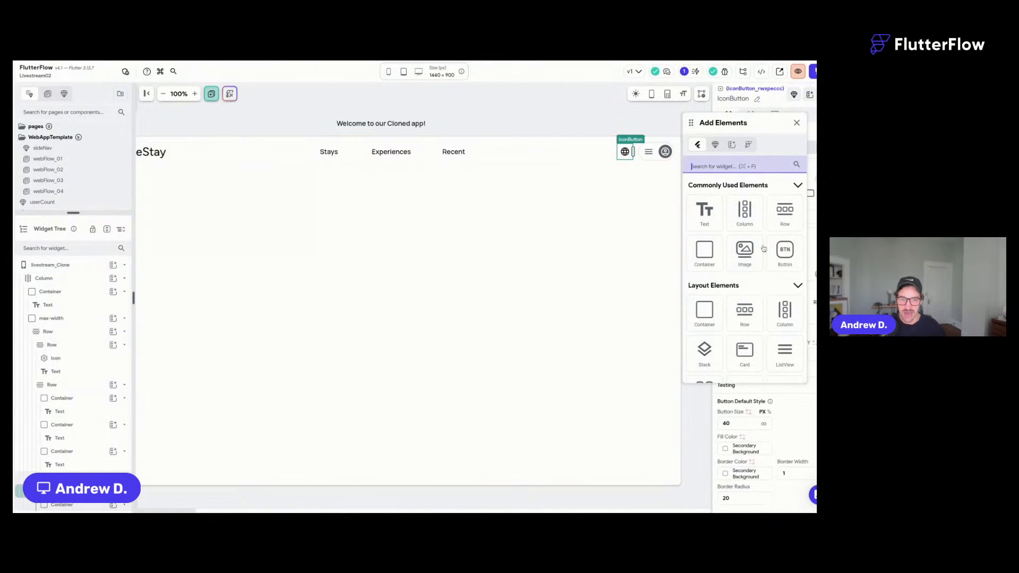
left_click_drag(778, 252, 641, 155)
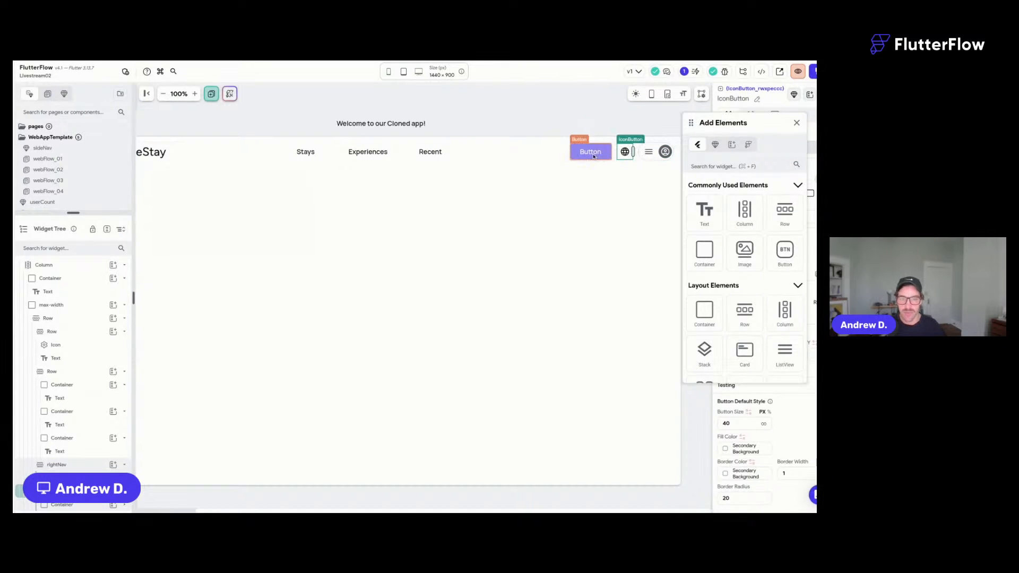
left_click(594, 157)
left_click(797, 122)
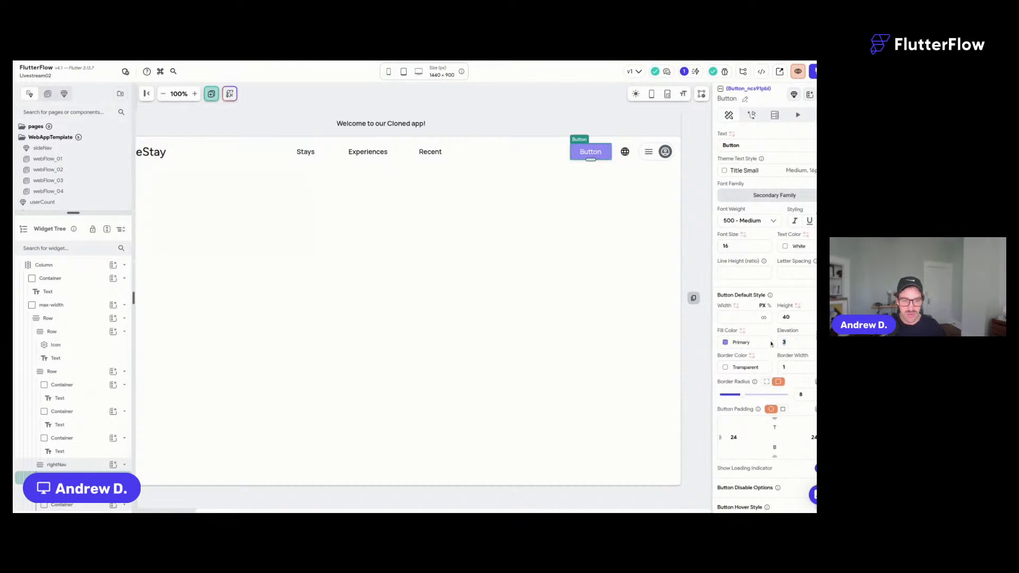
Style the new button with elevation 0, Secondary Background fill and the Body Medium text style.
type("0")
left_click(735, 343)
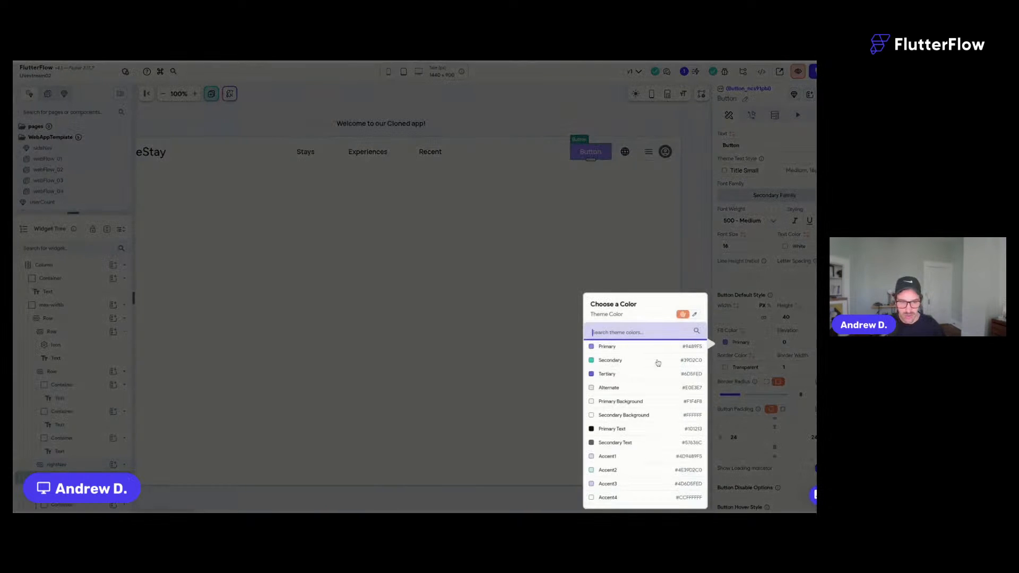
left_click(624, 417)
left_click(761, 174)
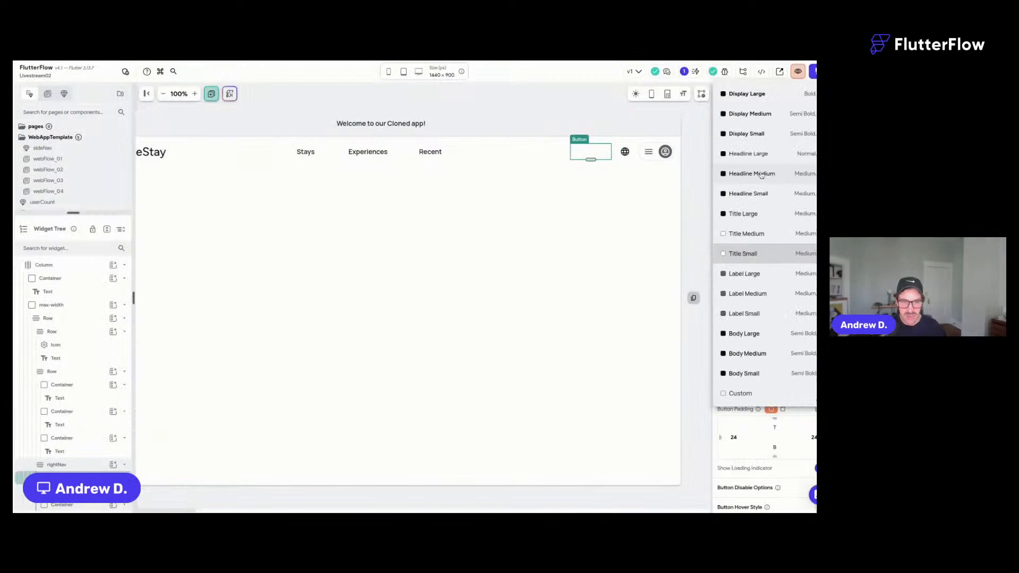
left_click(763, 353)
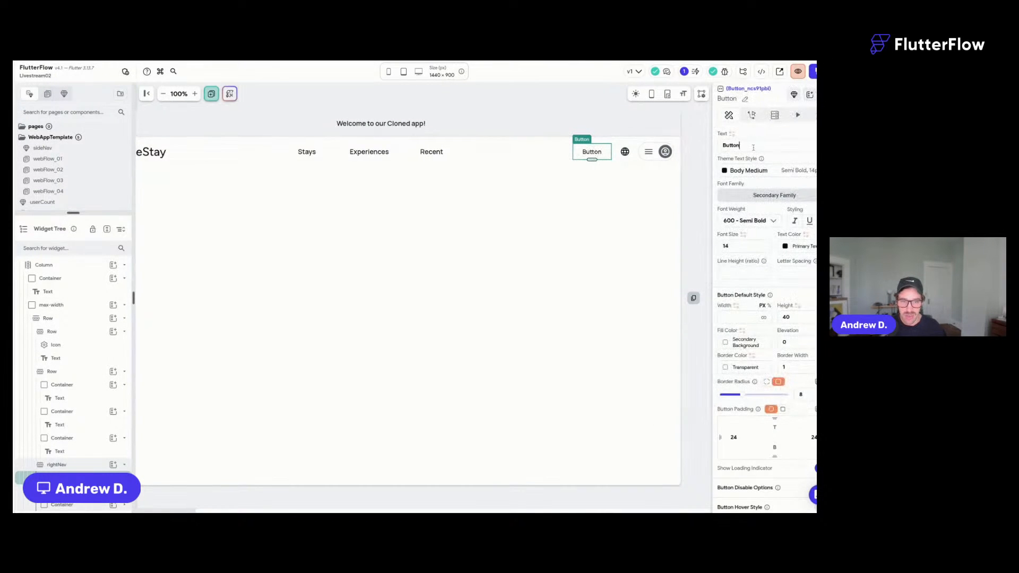
Change the button's text to "Show my Room" and set its left and right button padding to 12.
left_click_drag(753, 147, 676, 147)
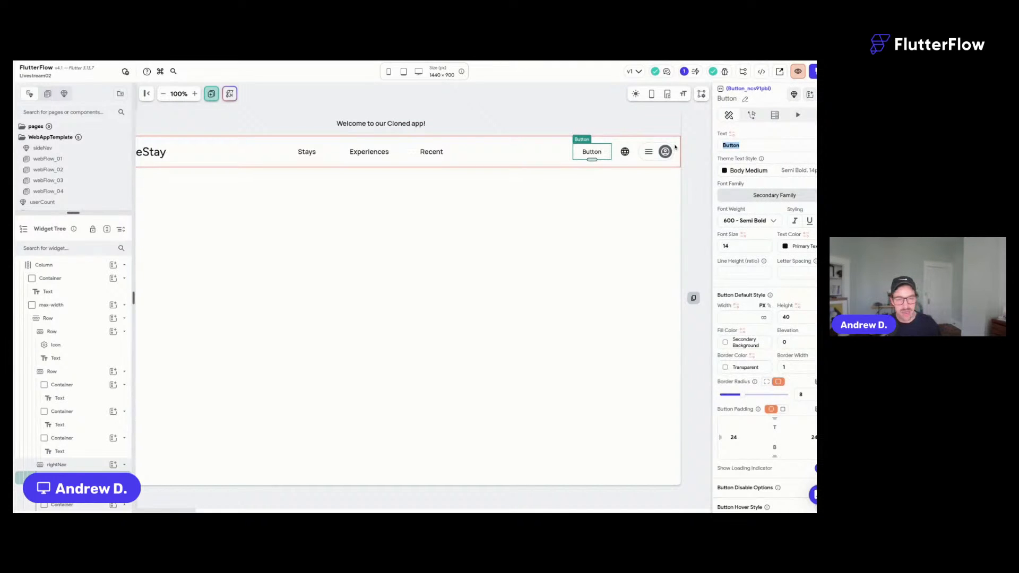
type("Show my R")
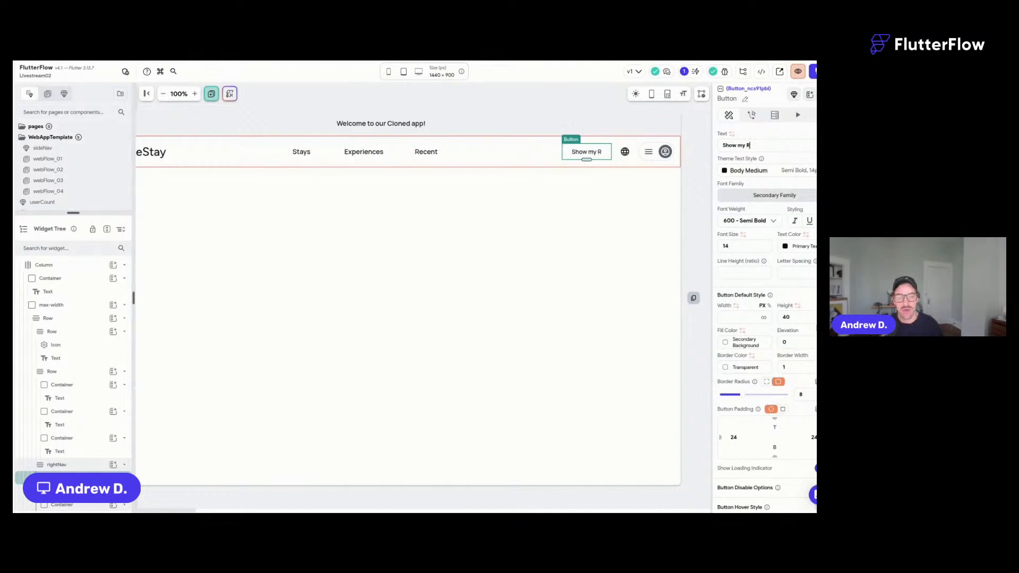
type("oom")
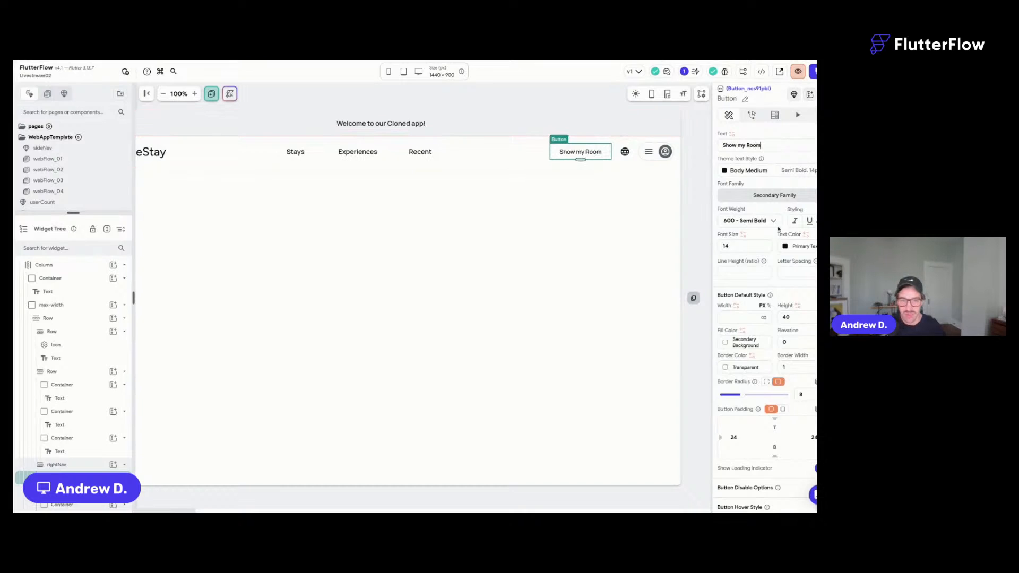
scroll(774, 241, "down", 3)
type("12")
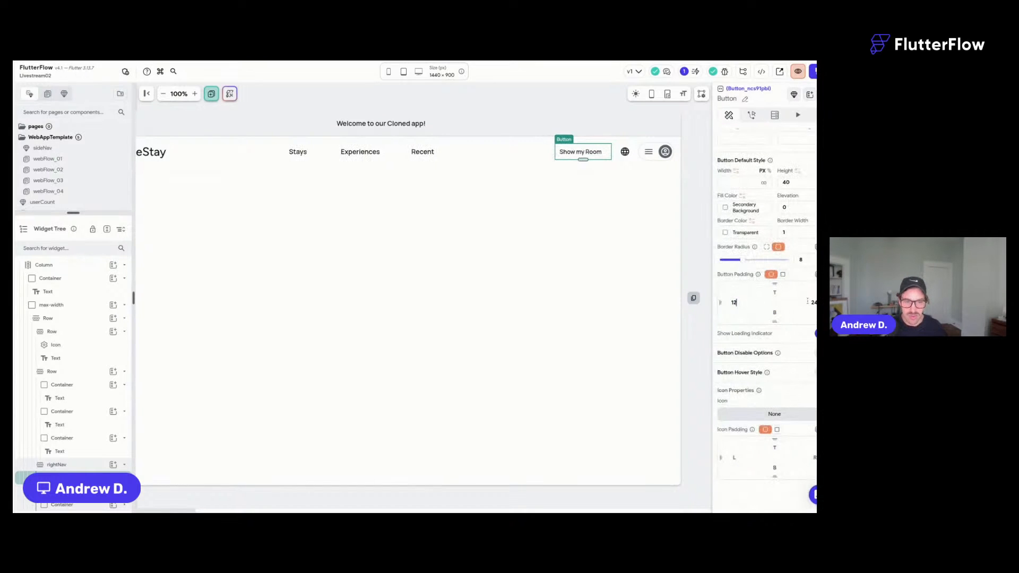
type("12")
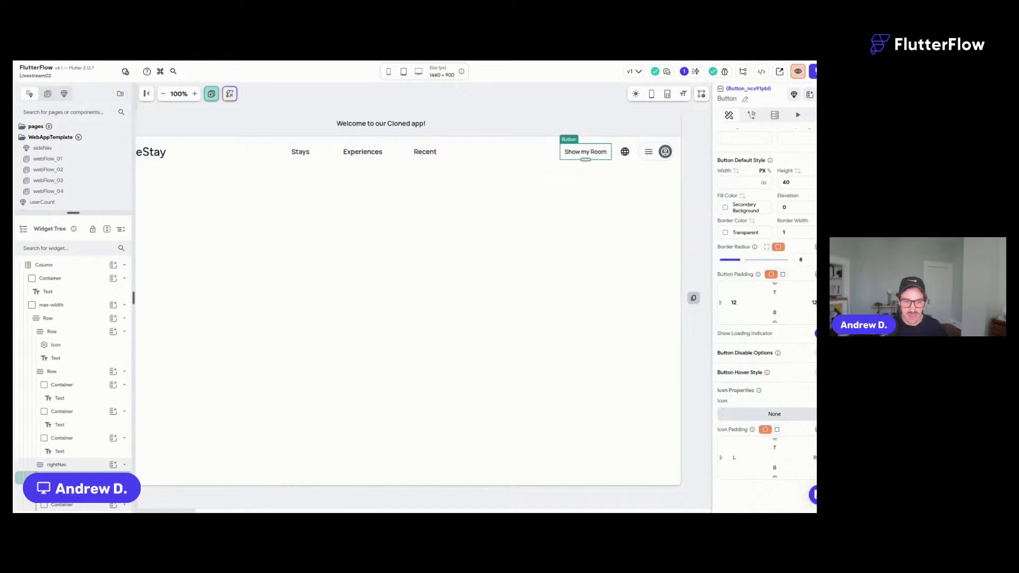
Enable the button's hover style with a Primary Background fill color and save the project.
left_click(815, 374)
left_click(724, 398)
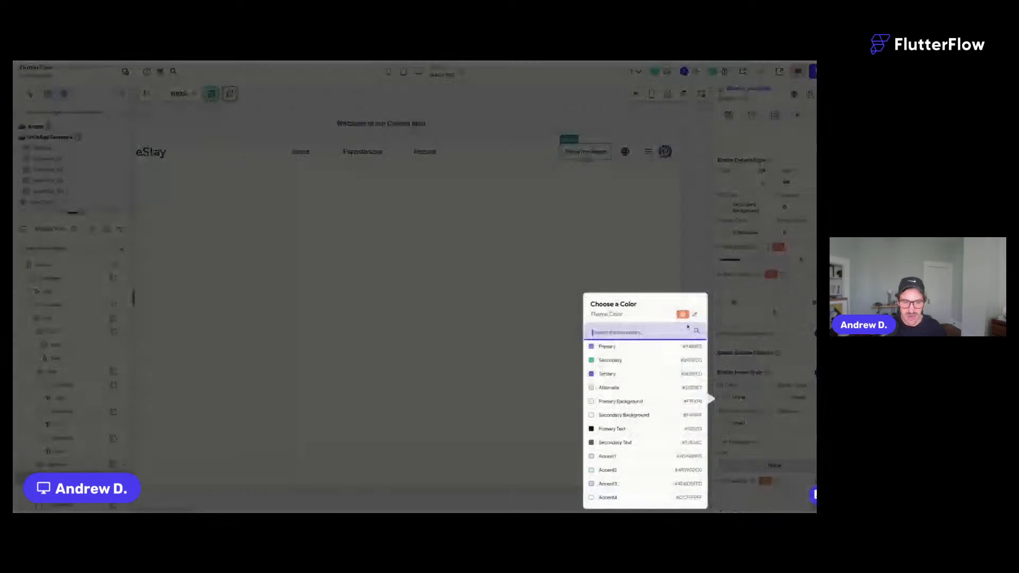
left_click(616, 405)
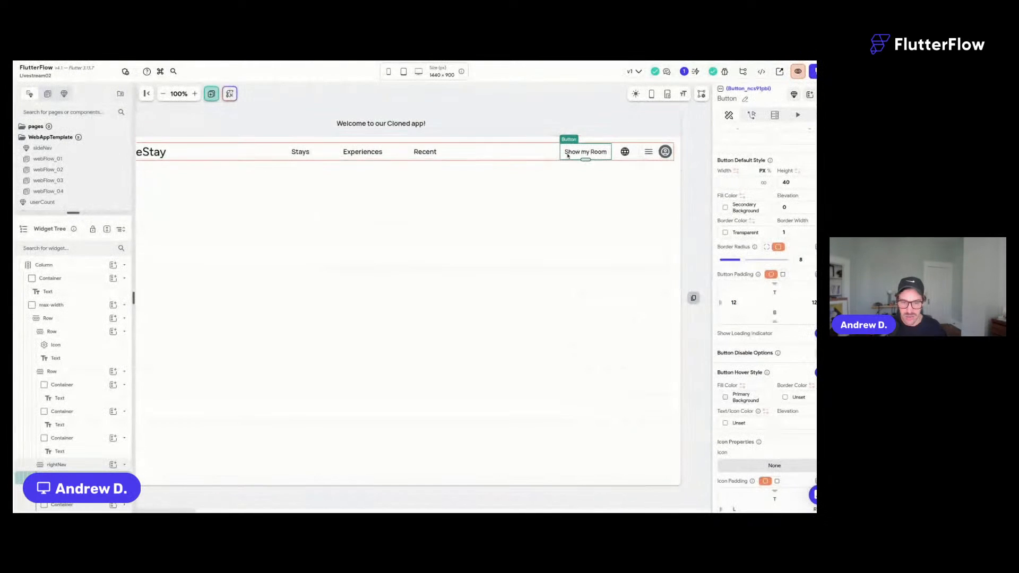
left_click(542, 121)
left_click(555, 99)
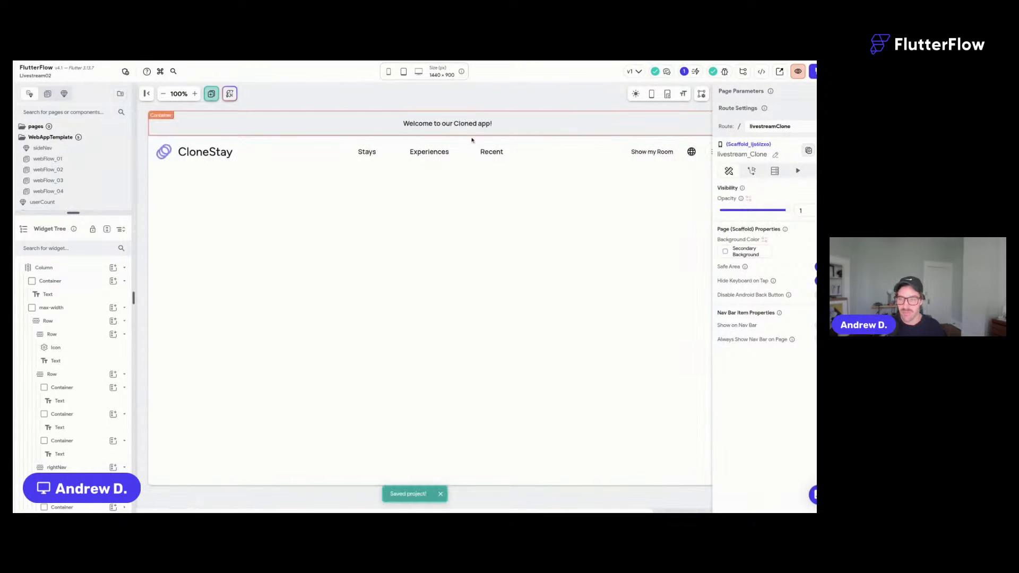
Make the Stays, Experiences and Recent row expanded, center its items along the main axis, and save the project.
left_click(471, 155)
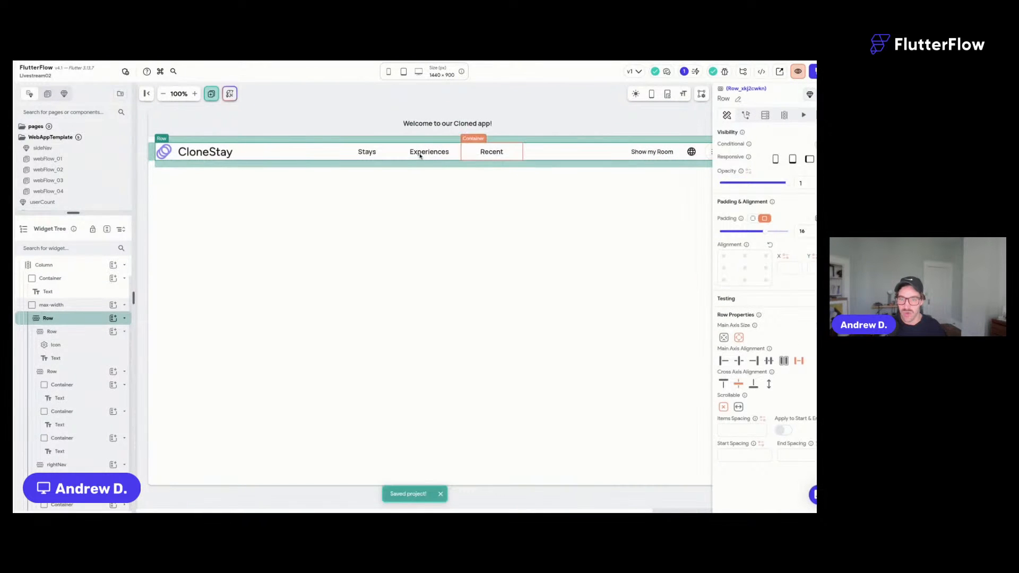
left_click(393, 154)
left_click(78, 372)
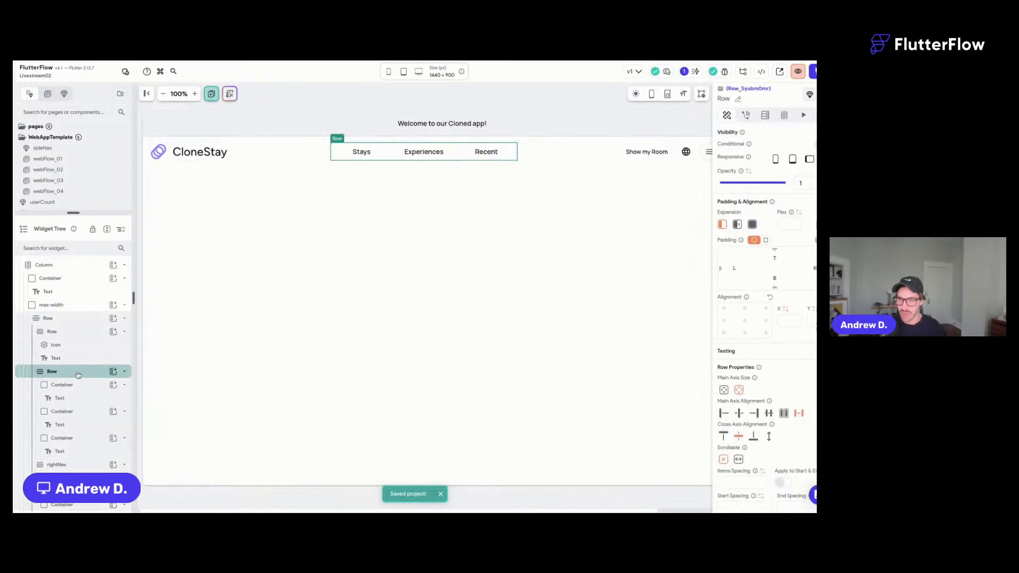
left_click(78, 375)
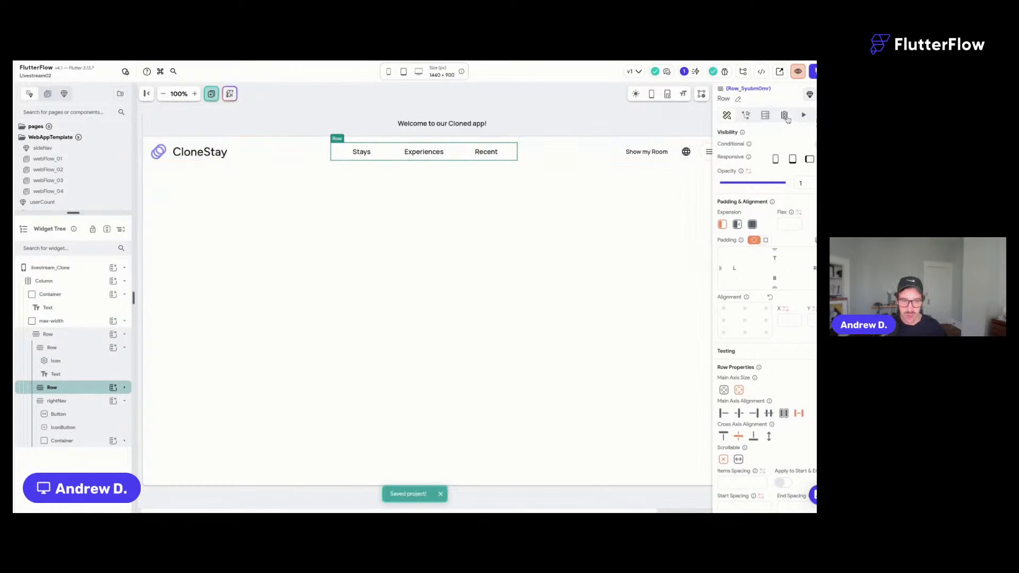
left_click(752, 225)
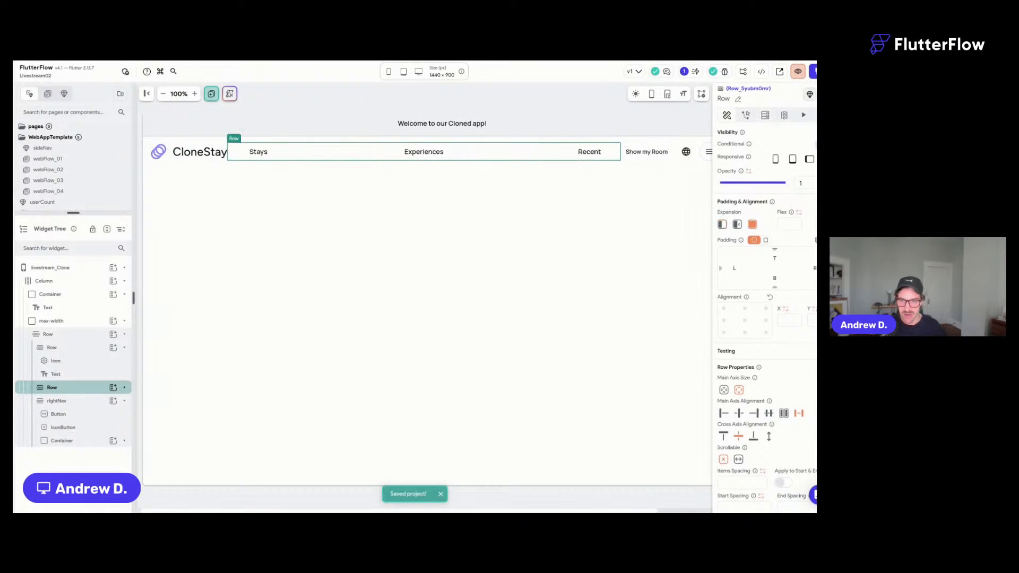
left_click(739, 413)
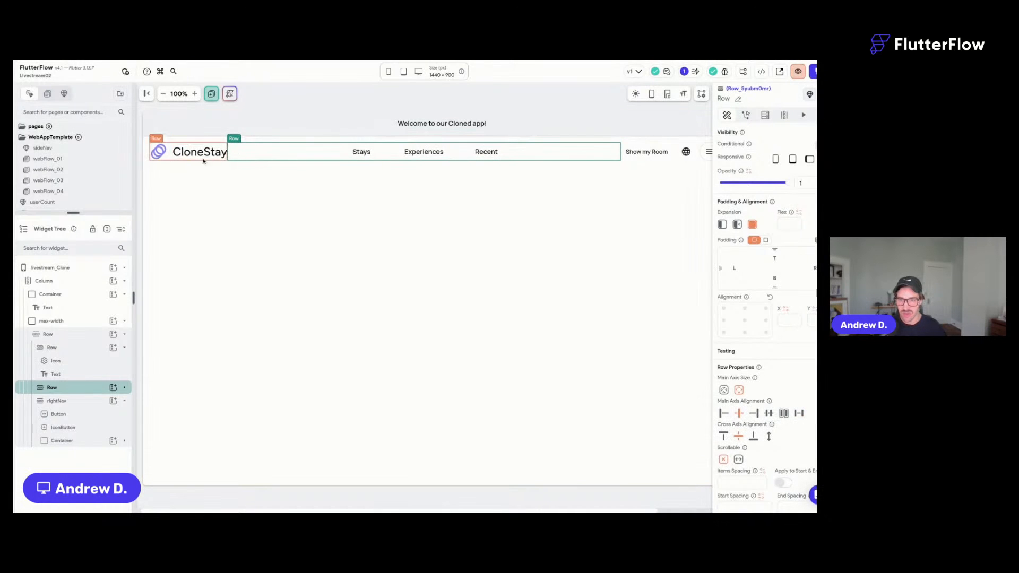
left_click(169, 163)
key("super+s")
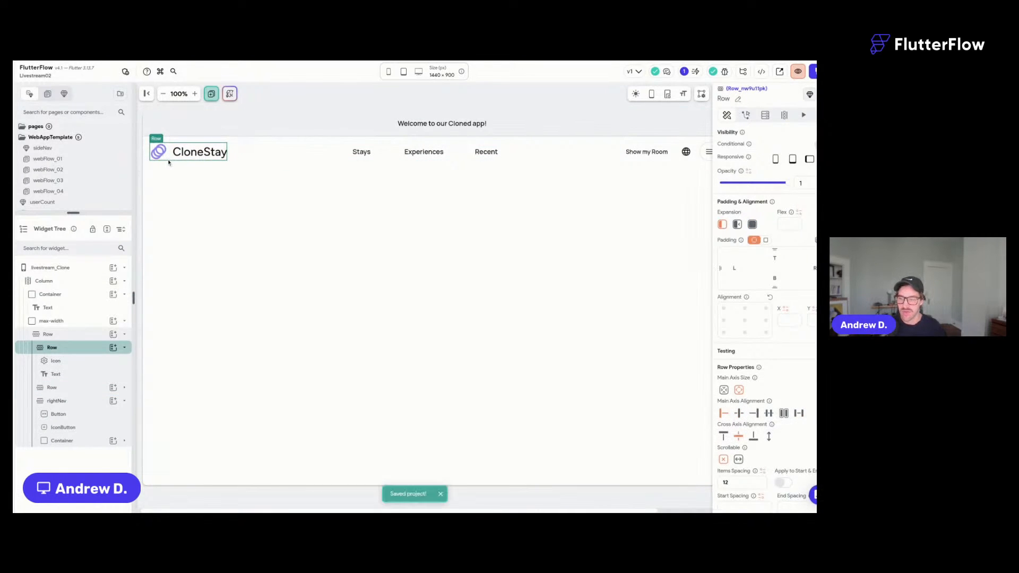
Wrap the CloneStay logo row in a Container and set the container's width to 330 px.
left_click(80, 352)
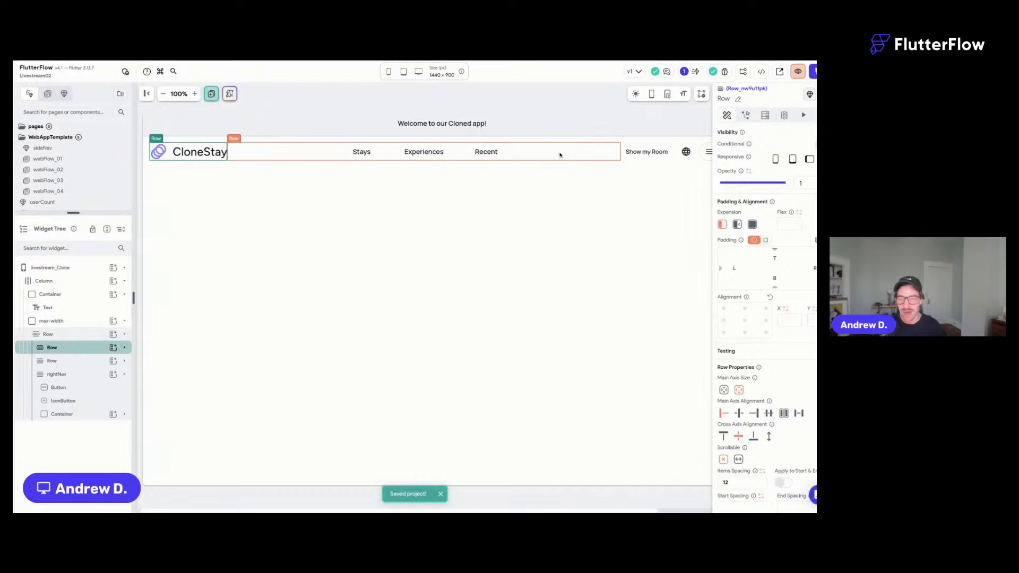
right_click(68, 350)
left_click(106, 320)
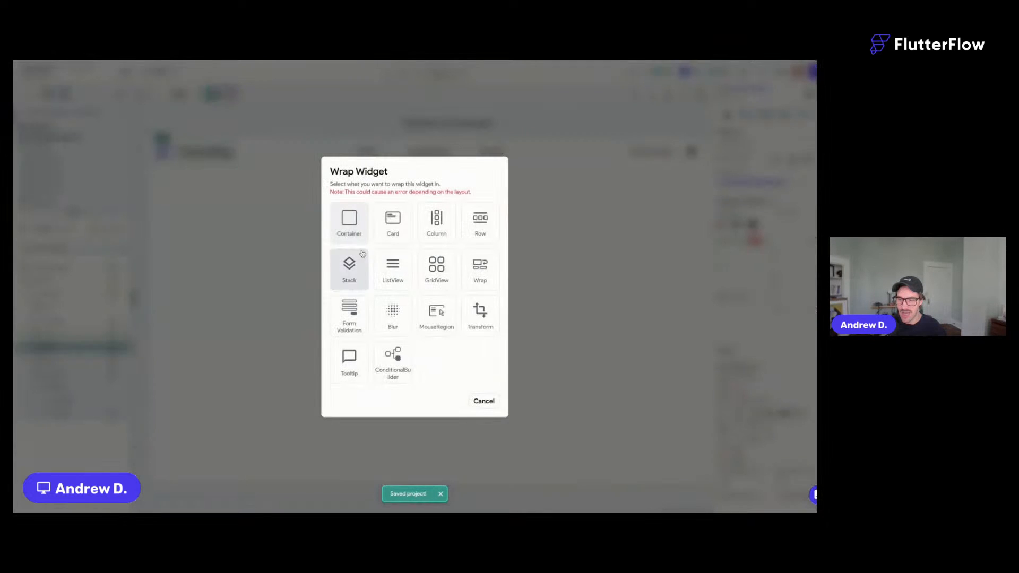
left_click(349, 221)
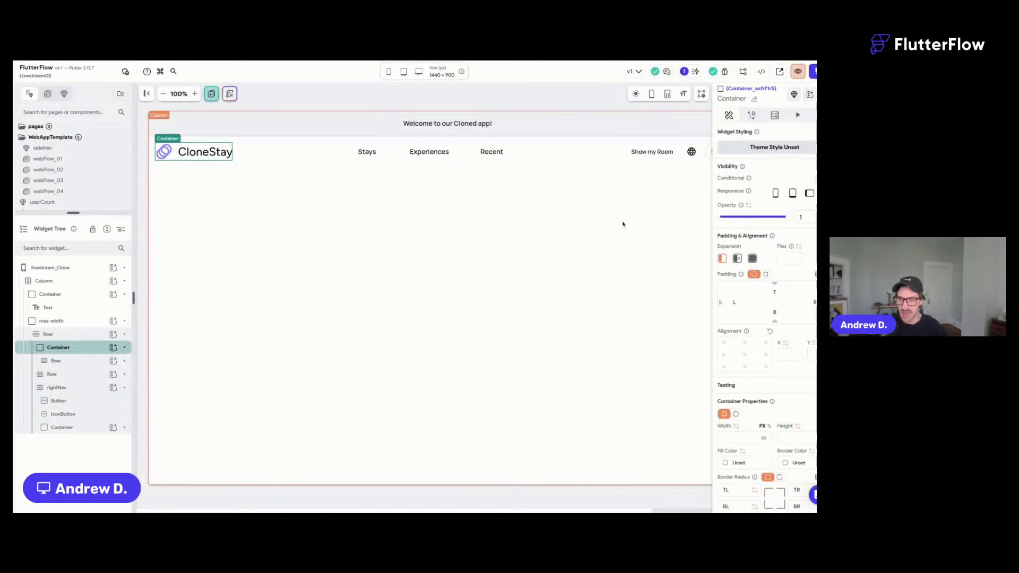
left_click(740, 436)
type("3")
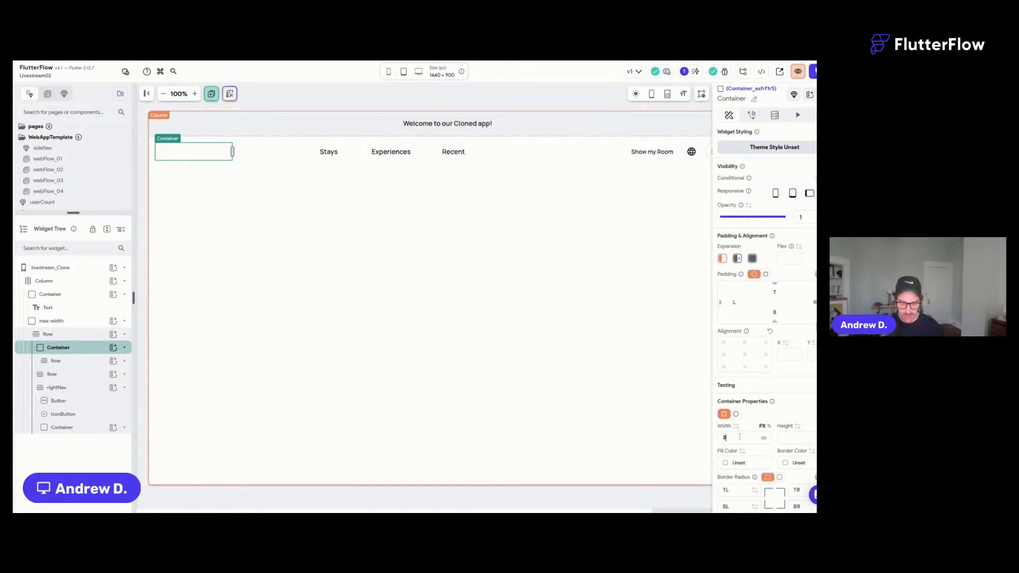
type("00")
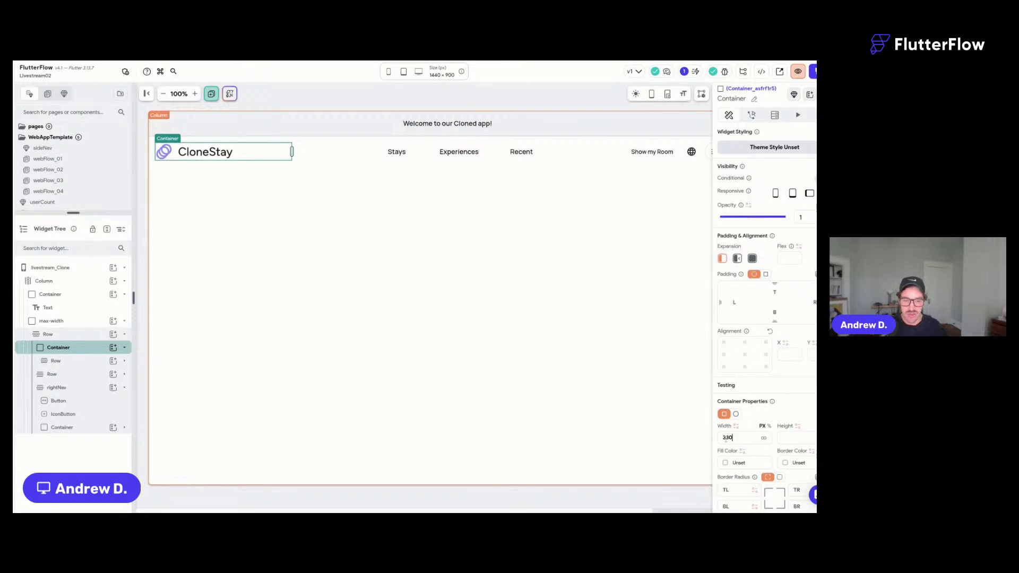
Wrap the rightNav row in a Container.
left_click(82, 388)
right_click(82, 392)
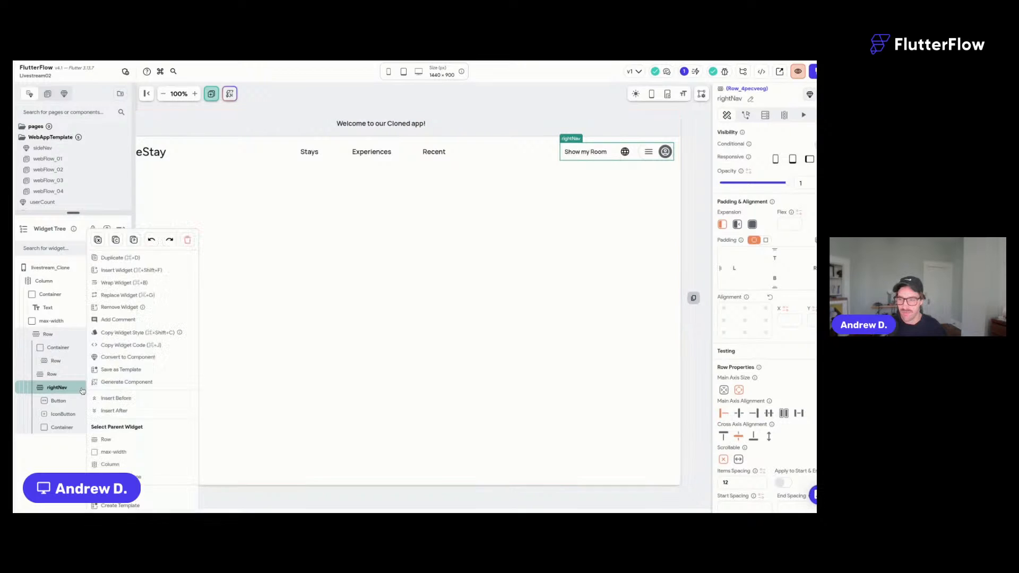
left_click(162, 282)
left_click(332, 222)
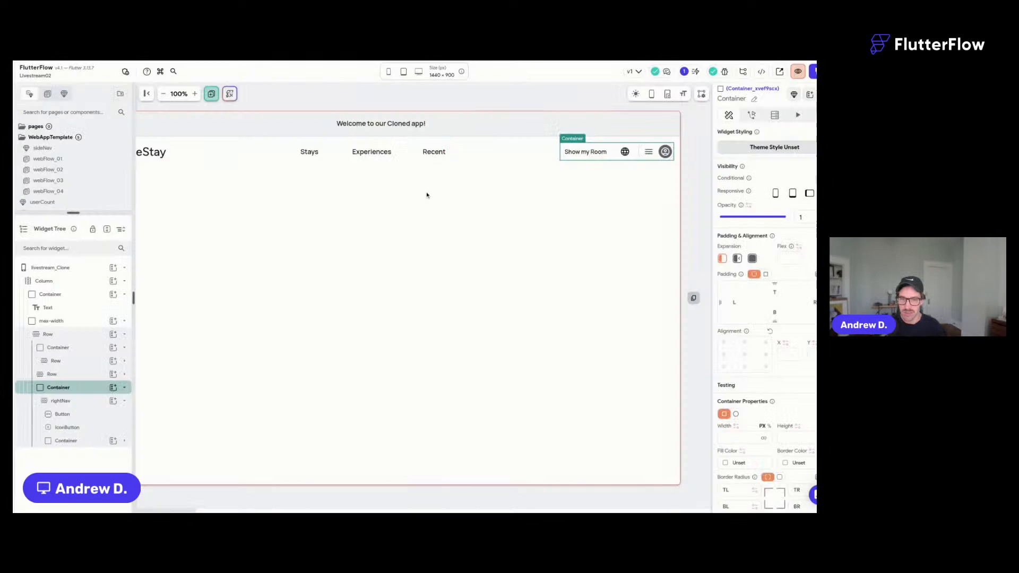
Set the maximum width of the Container around rightNav to 280 px and align rightNav's items to the end of the main axis.
scroll(753, 459, "down", 3)
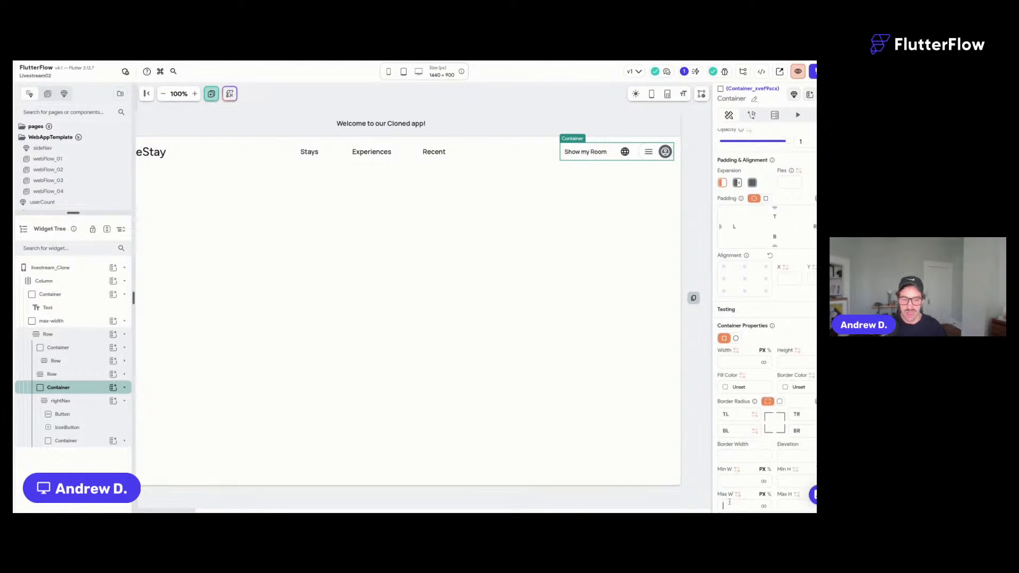
type("230")
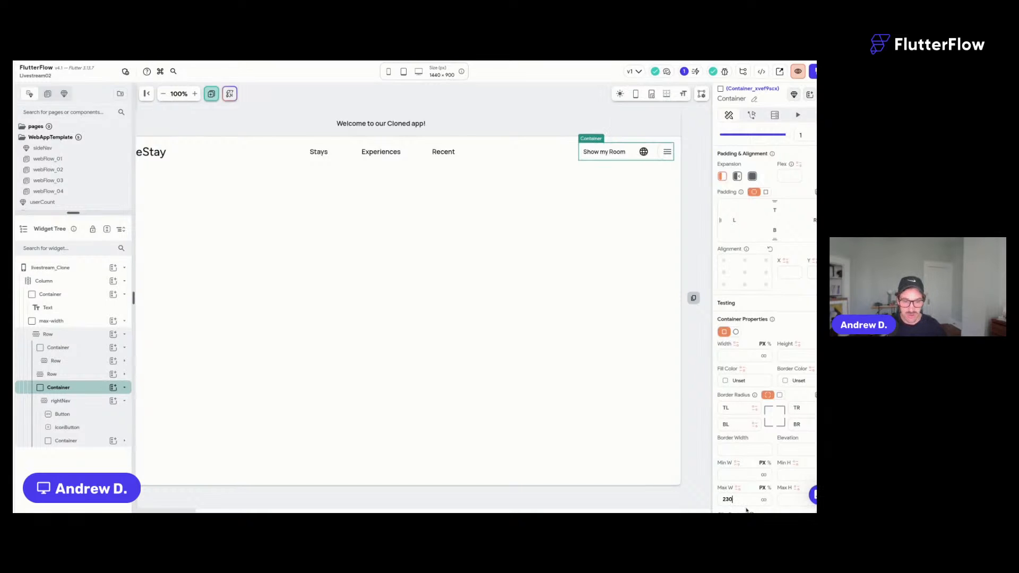
key("shift+Up")
key("shift+Up")
key("shift+Up")
key("shift+Up")
key("shift+Up")
key("shift+Up")
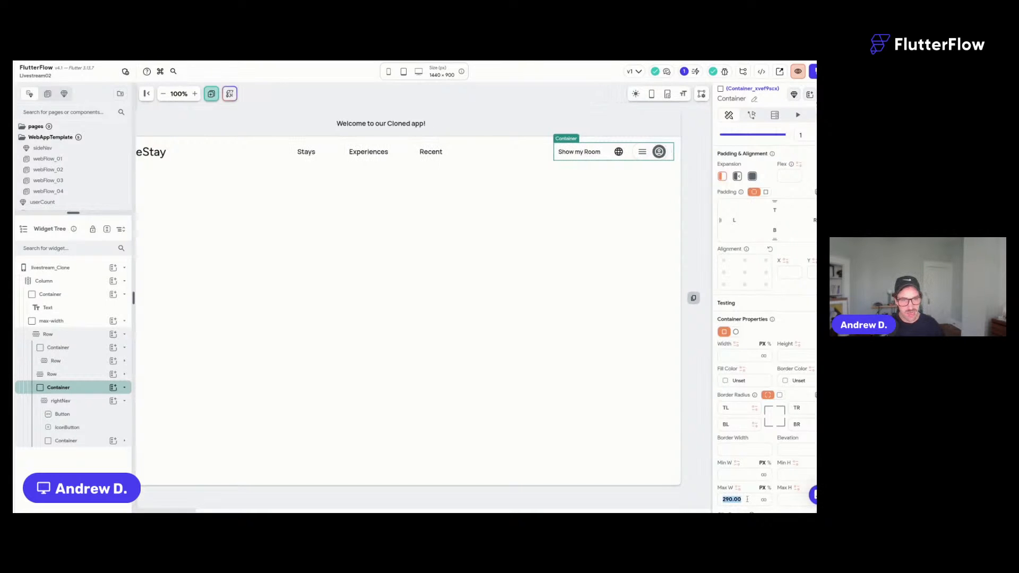
key("shift+Down")
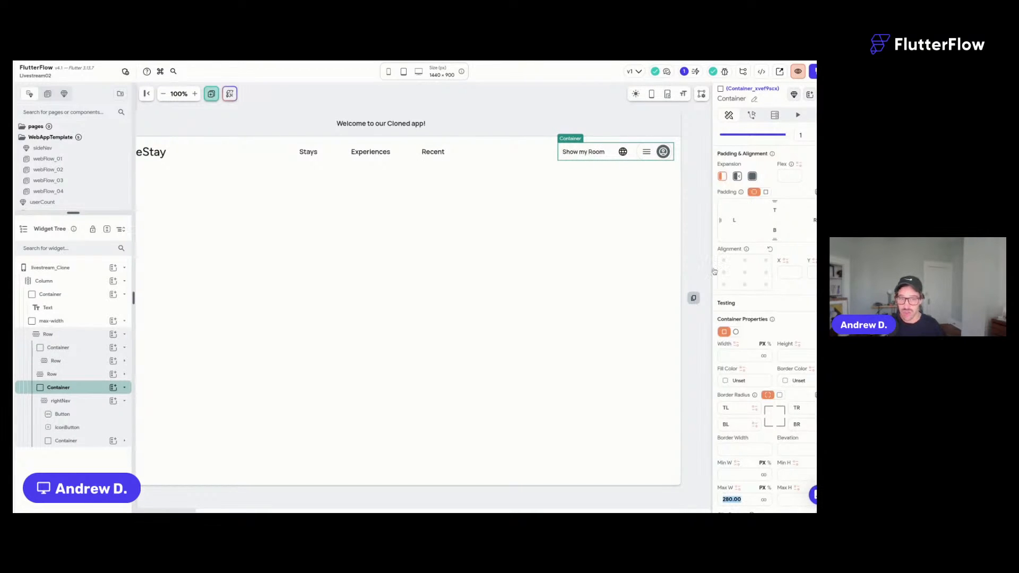
key("shift+Down")
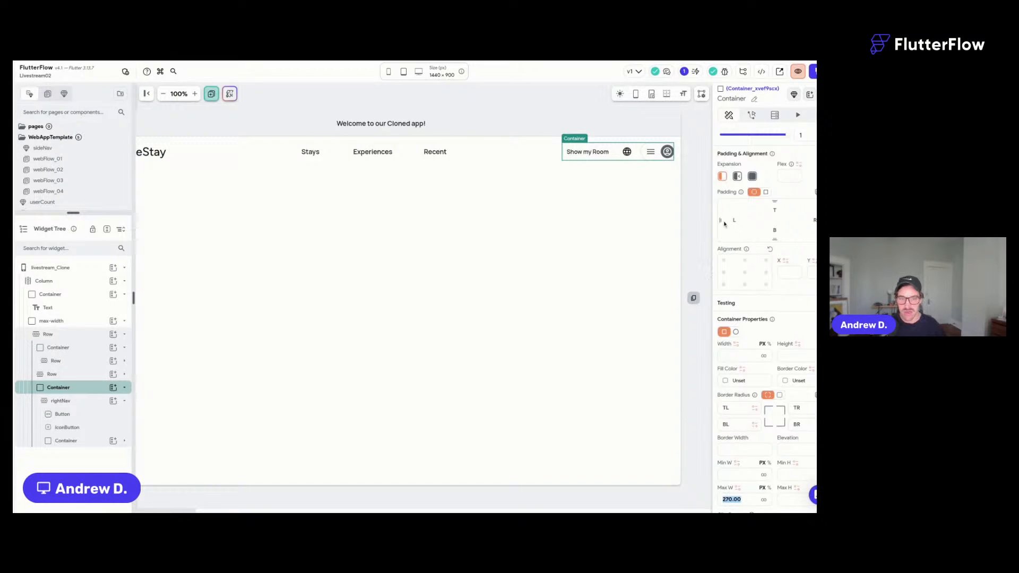
left_click(86, 406)
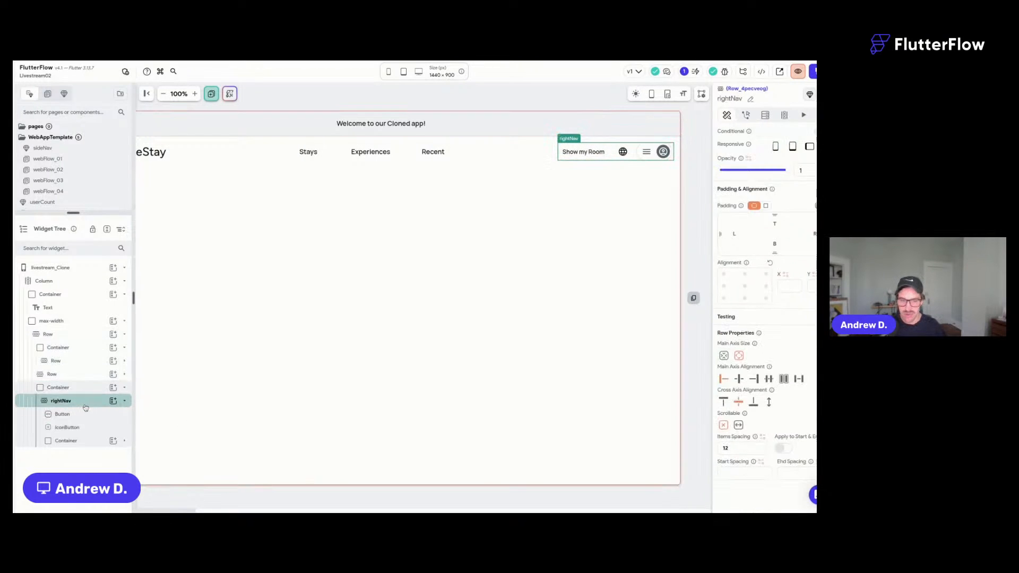
left_click(755, 379)
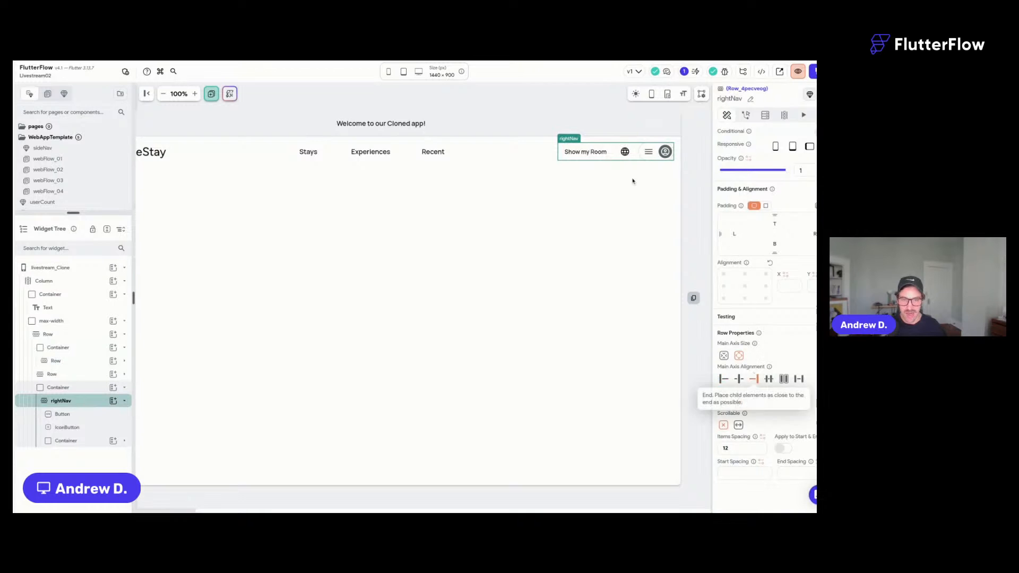
Set the width of the Container around the CloneStay logo row to 280 px.
left_click(175, 157)
left_click(74, 348)
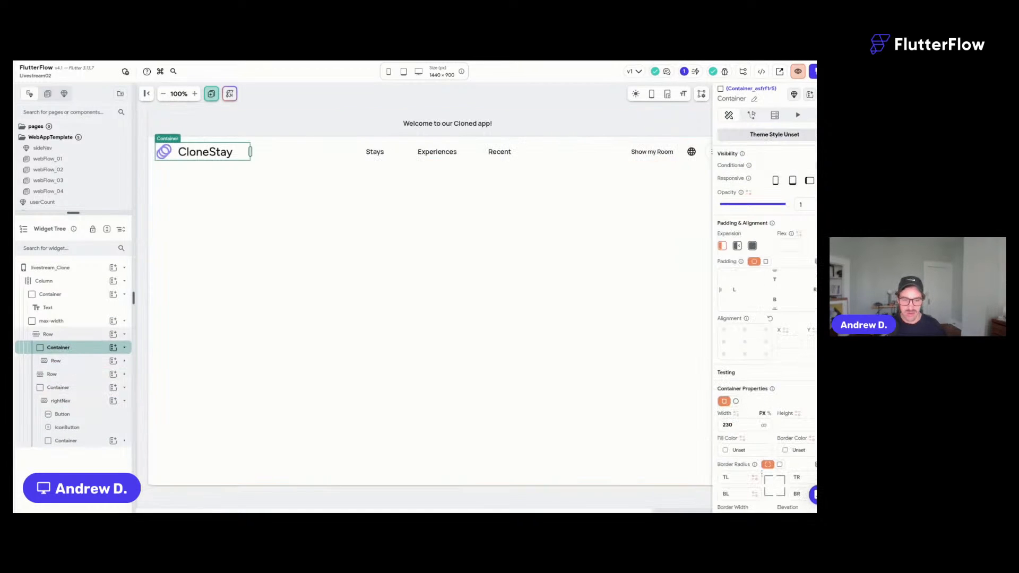
key("shift+Up")
key("shift+Up")
key("shift+Up")
key("shift+Up")
key("shift+Up")
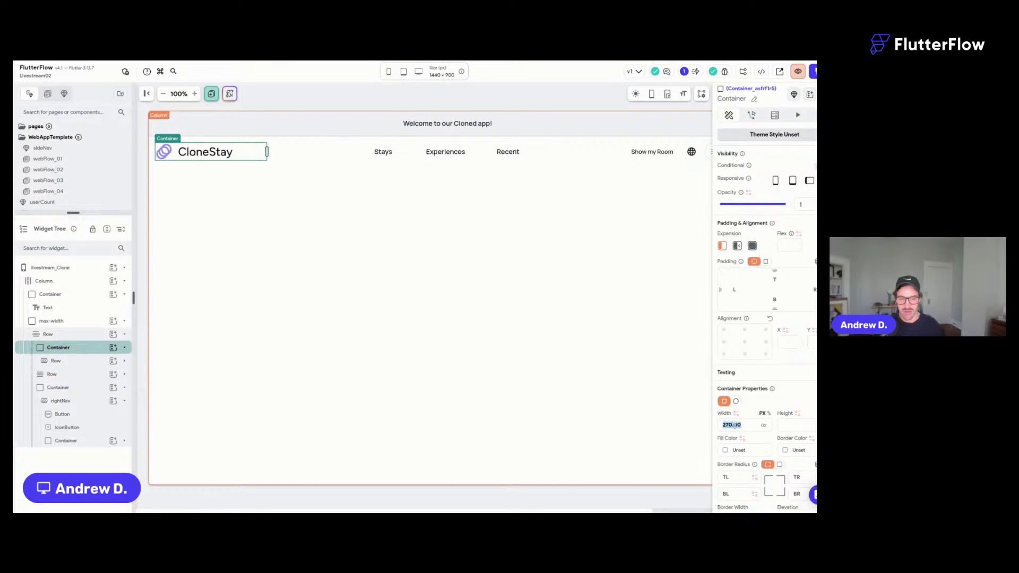
left_click(526, 103)
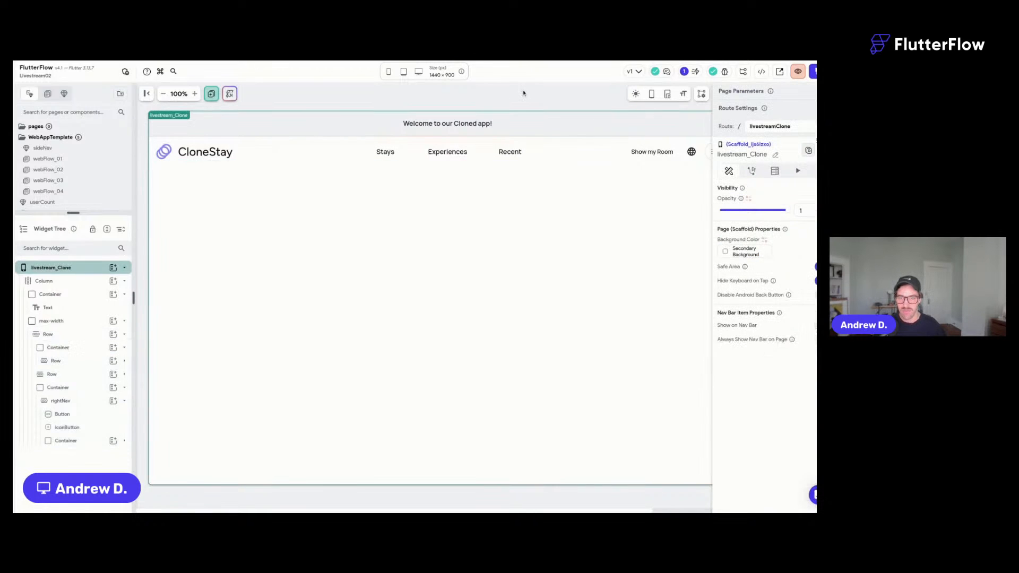
Examine the generated widget code of the livestream_Clone page and return to the page builder.
left_click(761, 71)
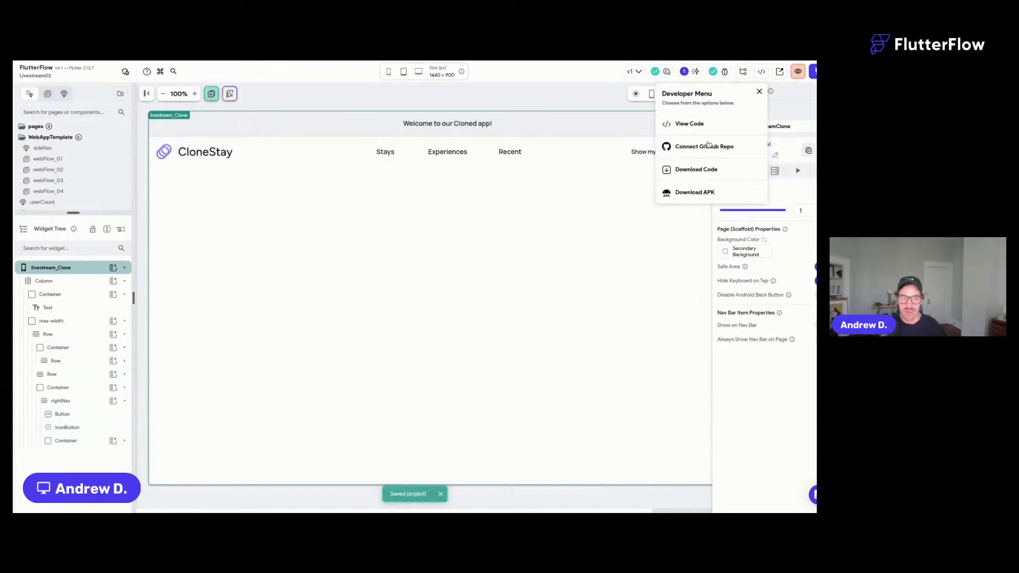
left_click(690, 123)
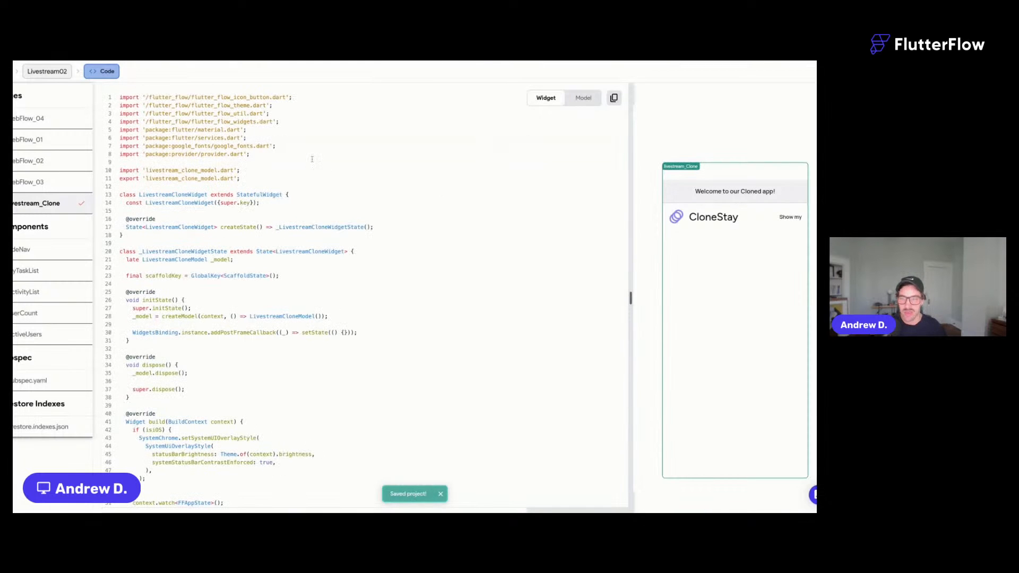
scroll(312, 159, "down", 15)
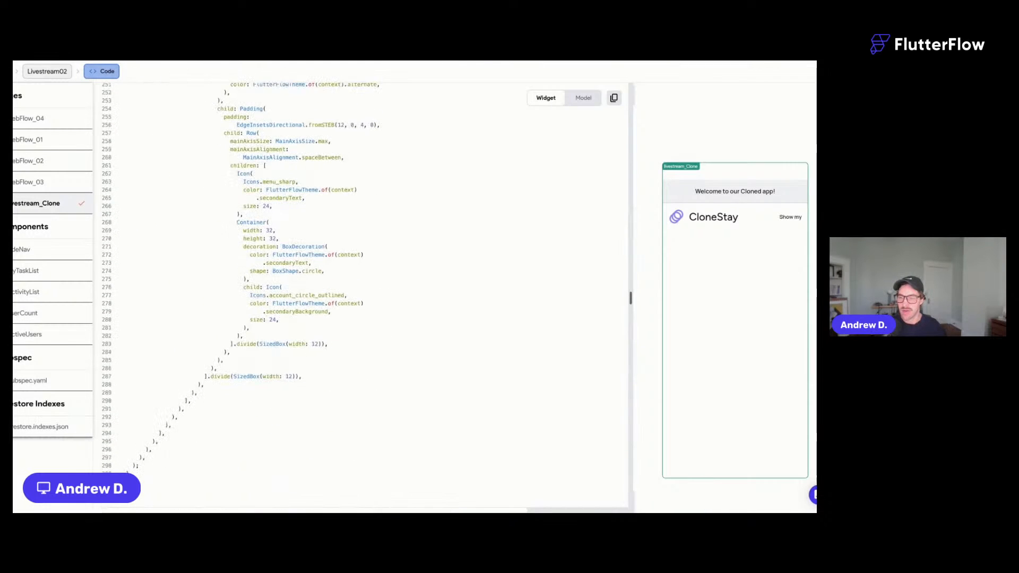
scroll(361, 297, "up", 13)
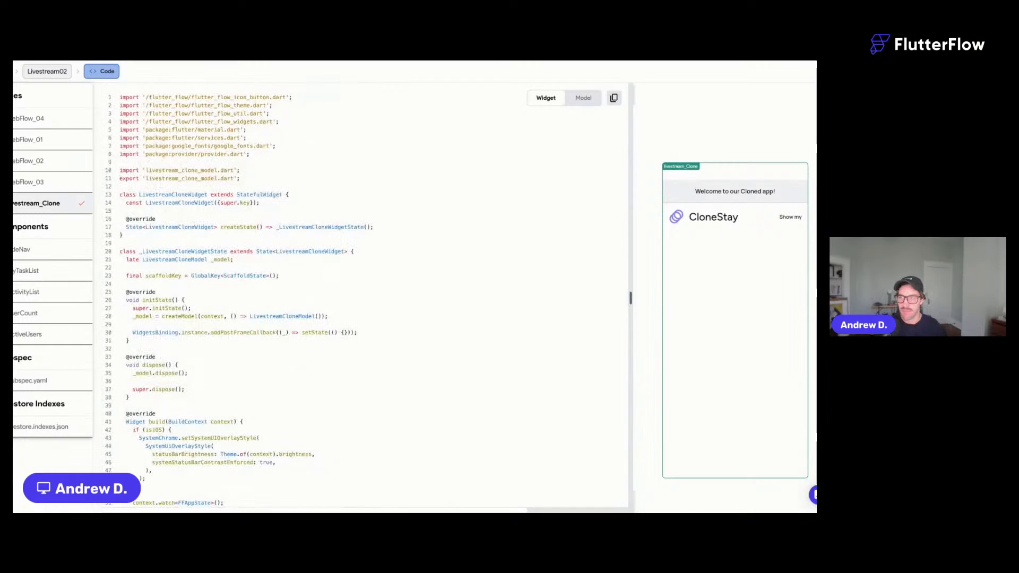
left_click(47, 71)
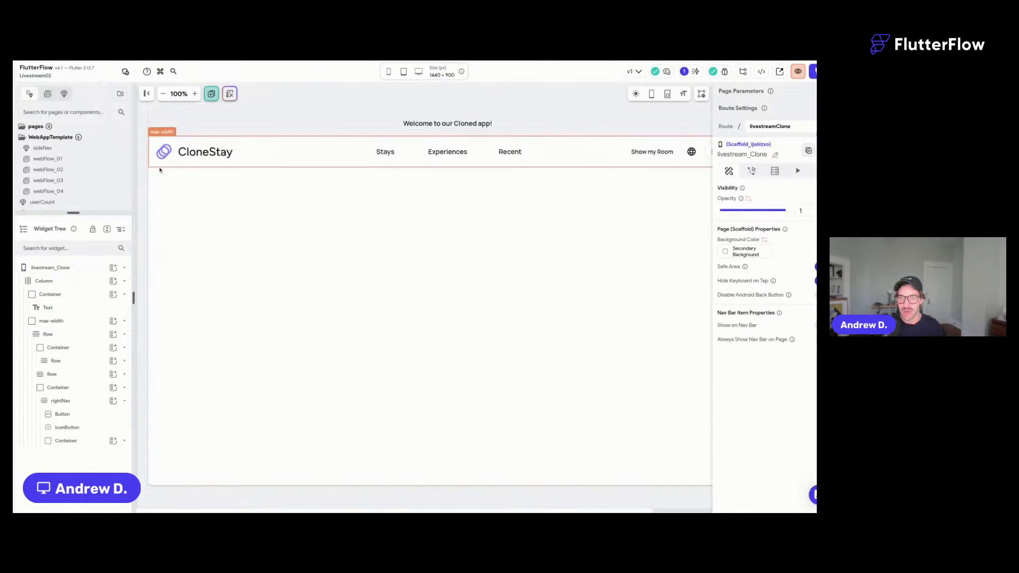
Convert the max-width container holding the header into a component named topNav.
left_click(159, 166)
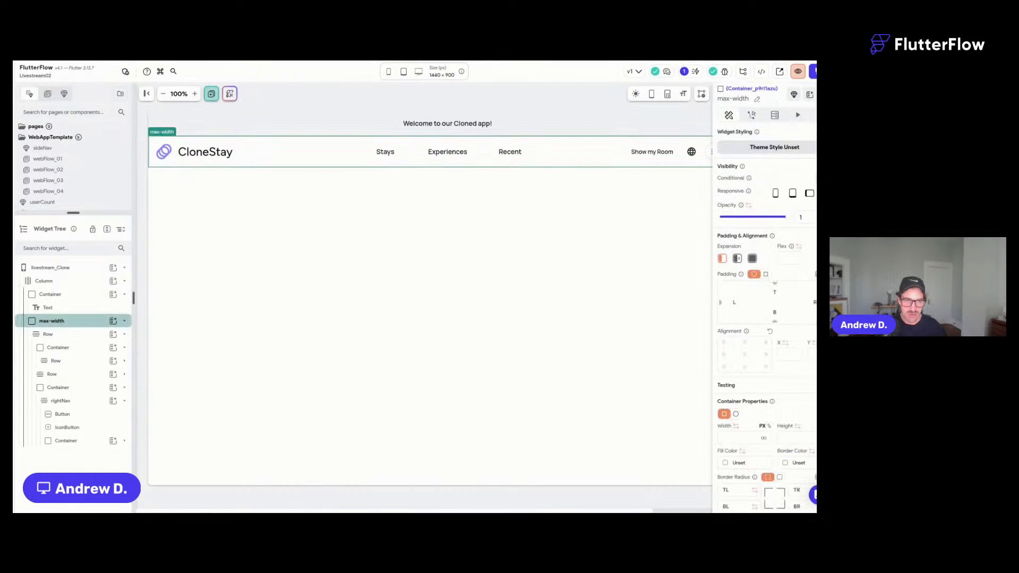
left_click(794, 94)
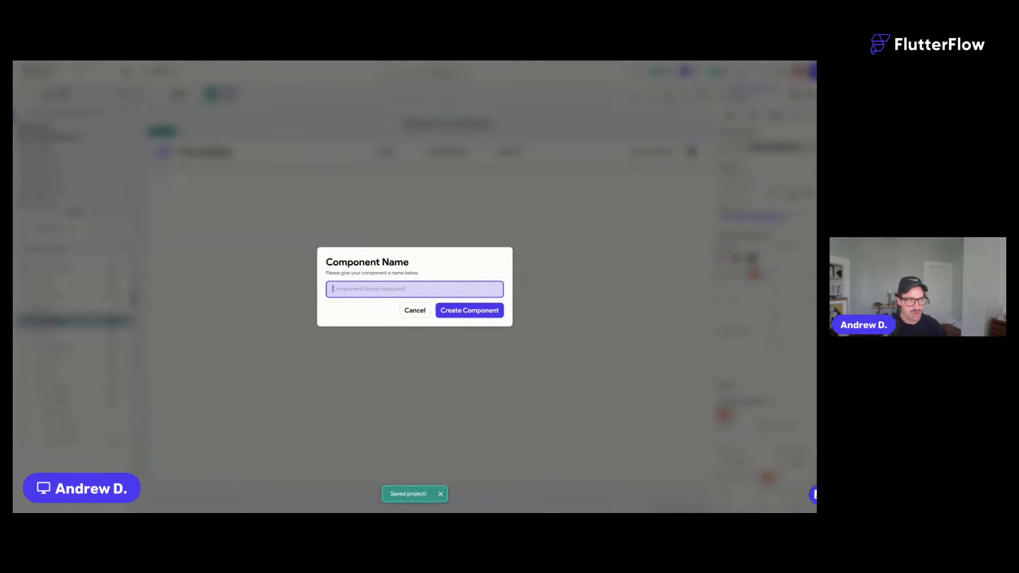
type("topNav")
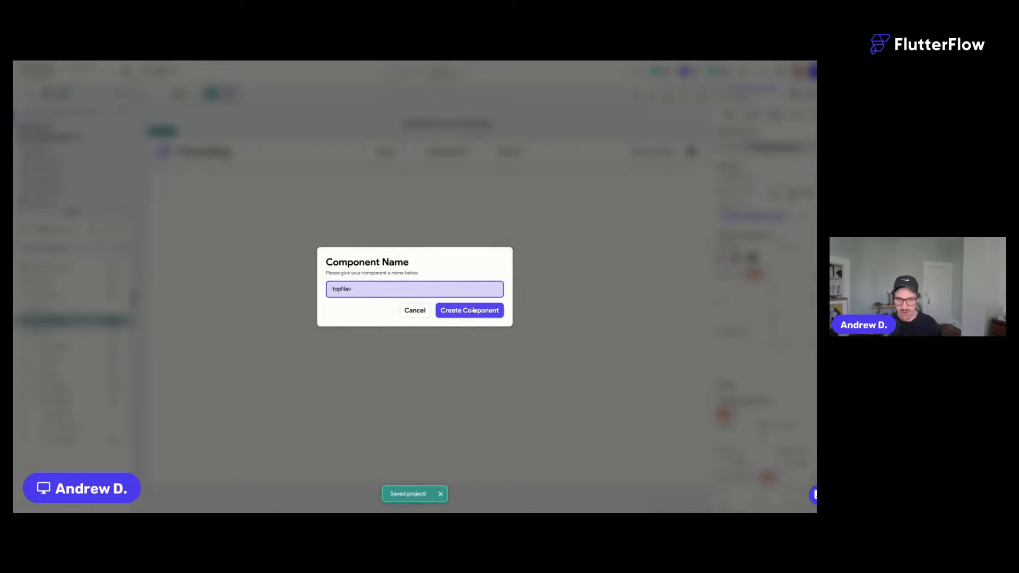
left_click(474, 311)
left_click(739, 90)
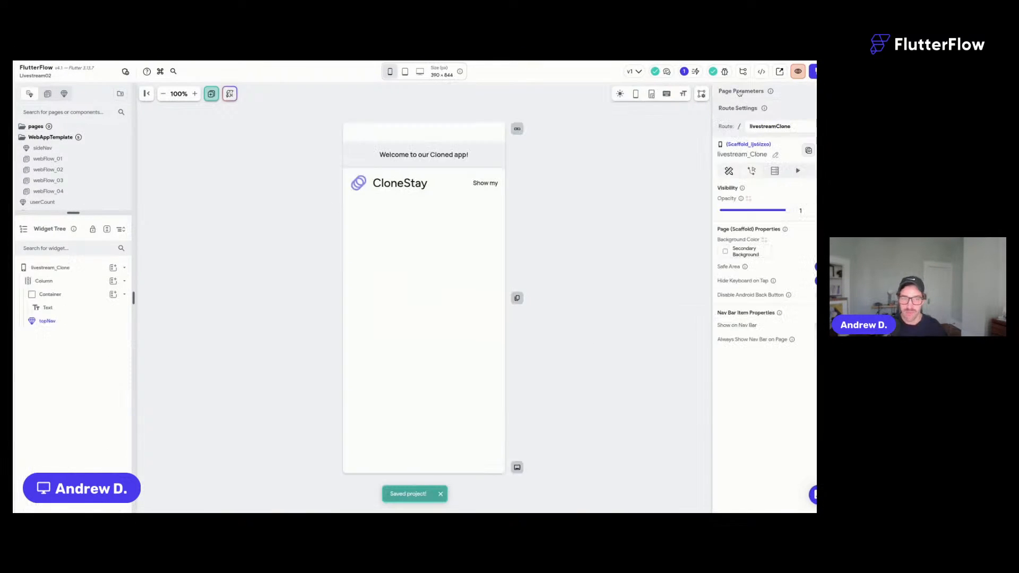
Preview the topNav component on the tablet and desktop canvas sizes, leaving the canvas at desktop size, and save the project.
left_click(446, 186)
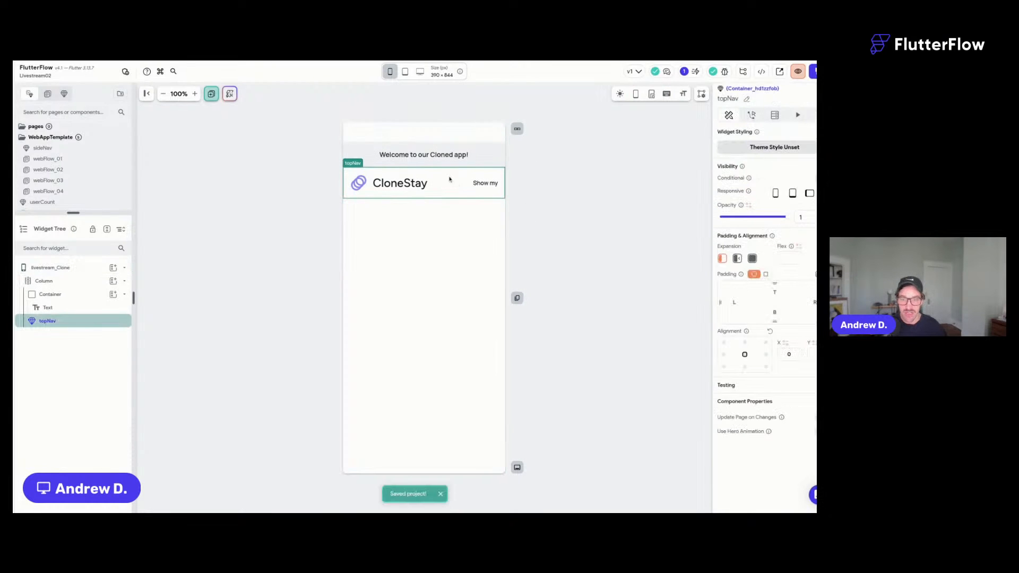
left_click(403, 71)
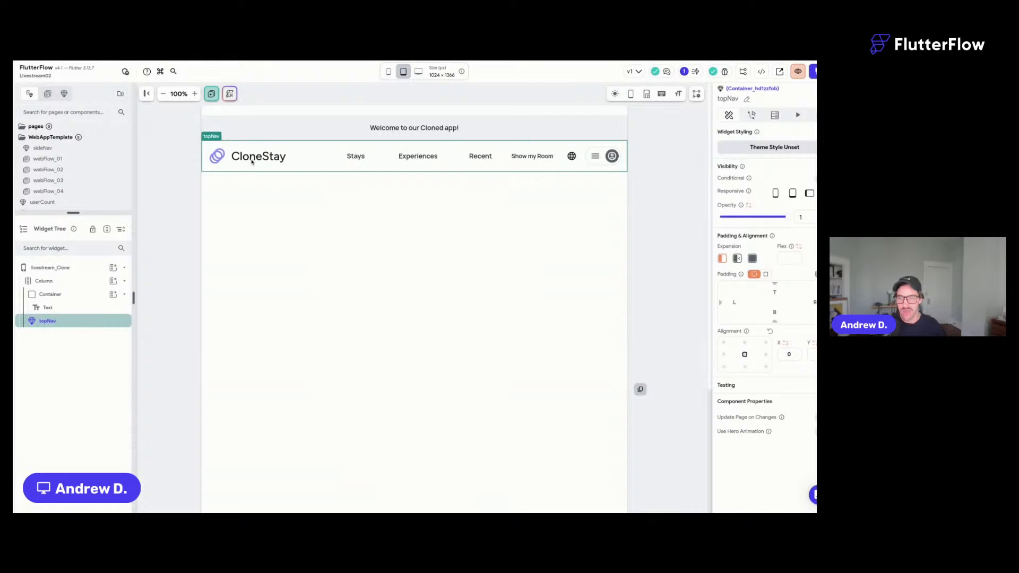
left_click(418, 73)
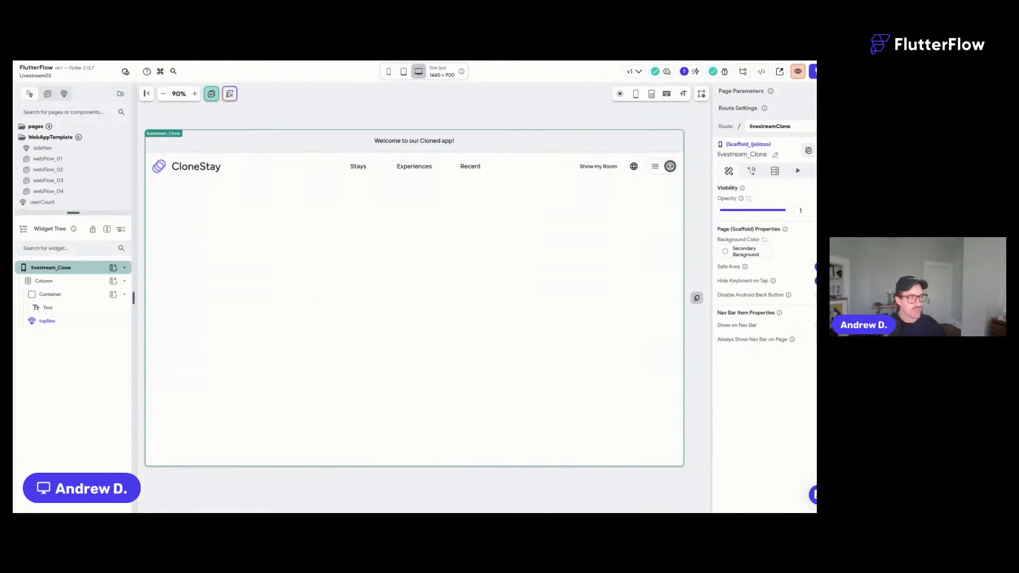
key("ctrl+s")
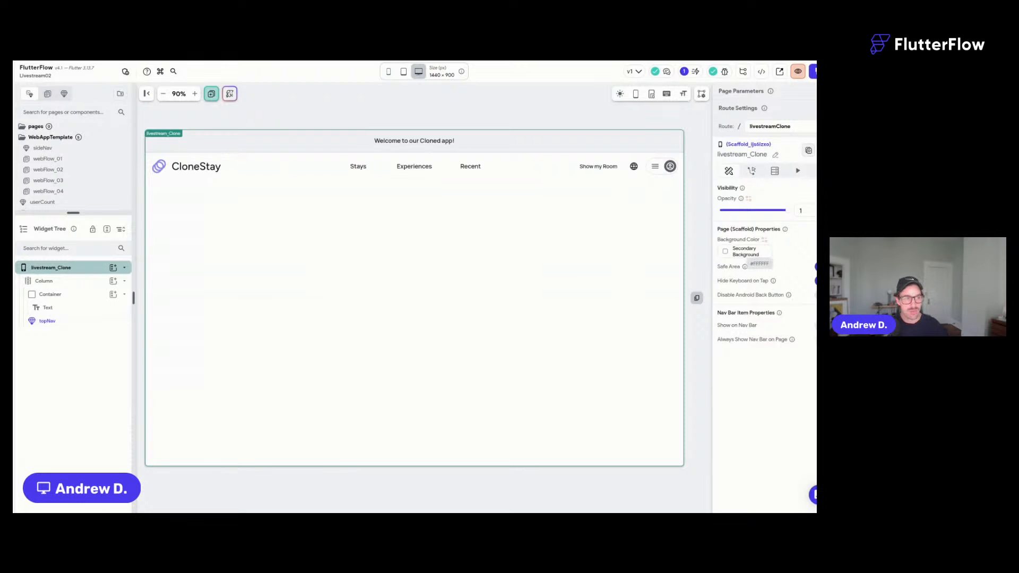
Switch to the Airbnb site and examine how the search bar's Where, Check in, Check out and Who sections open.
key("super+Tab")
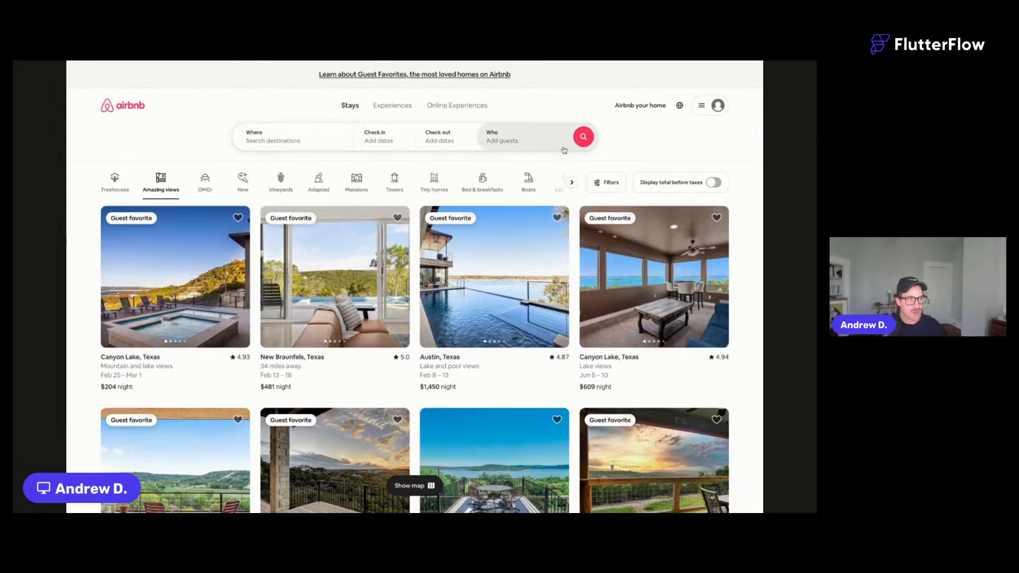
left_click(410, 141)
left_click(378, 139)
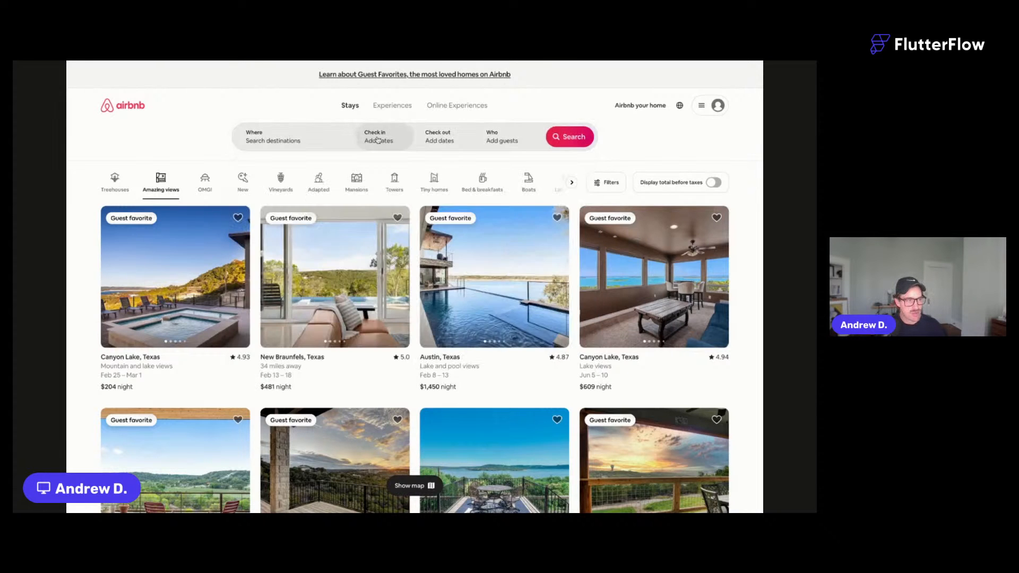
left_click(378, 140)
left_click(378, 141)
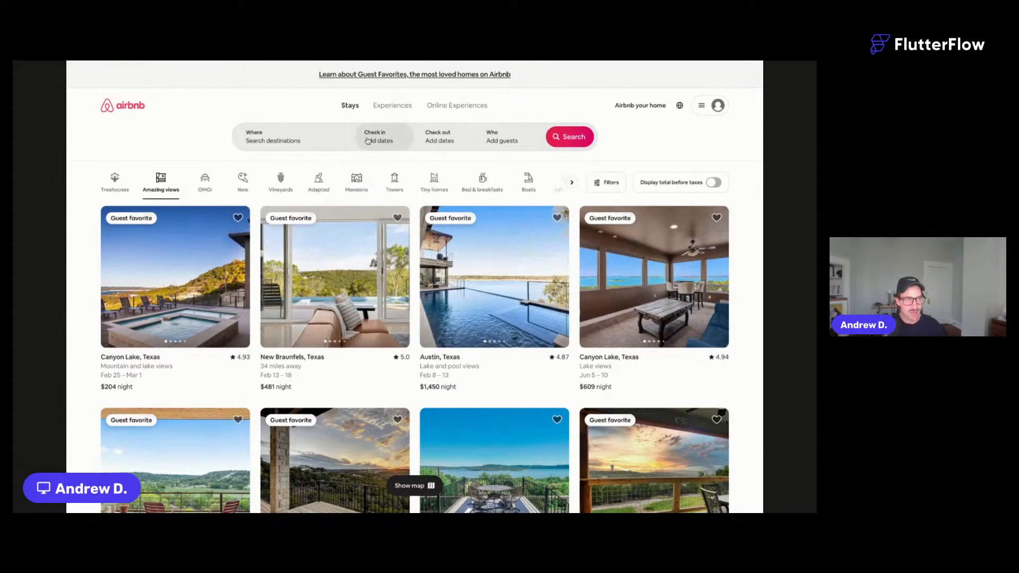
left_click(309, 136)
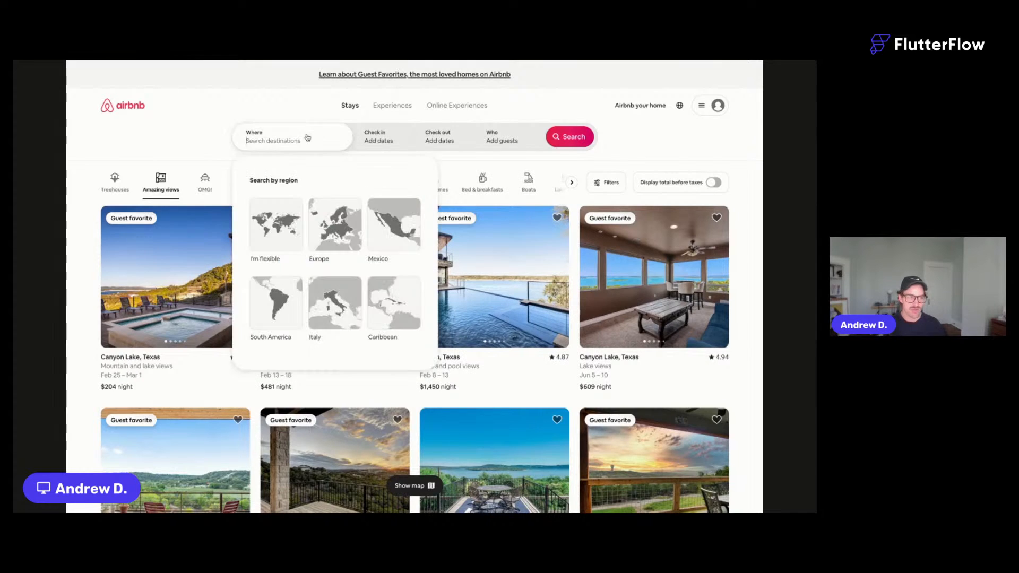
left_click(287, 98)
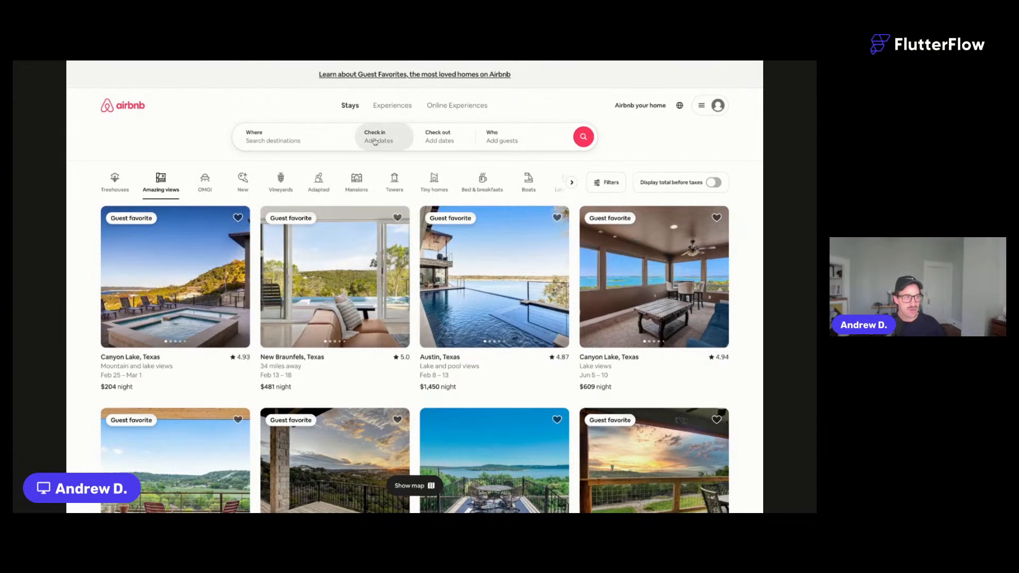
left_click(281, 141)
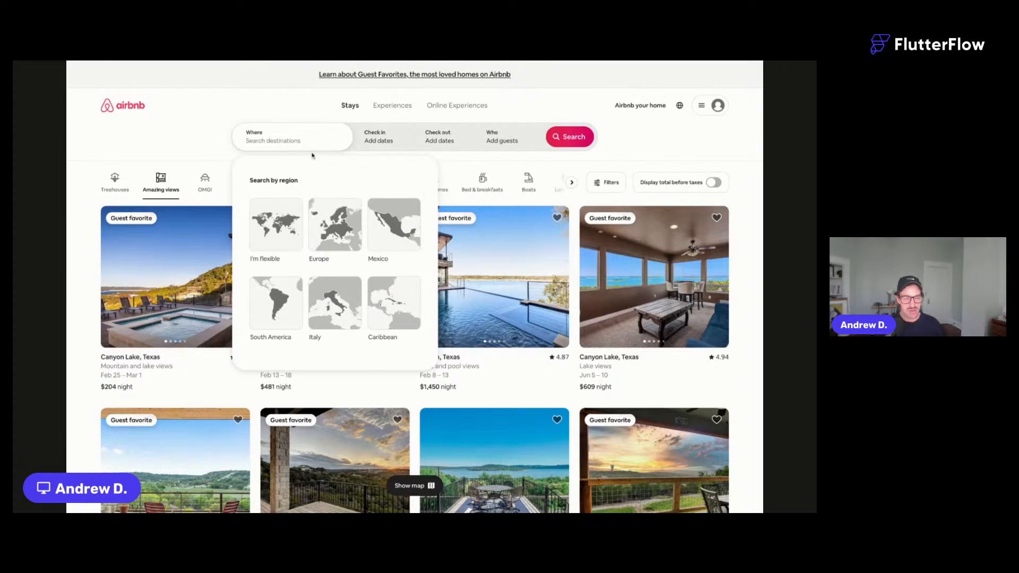
left_click(380, 138)
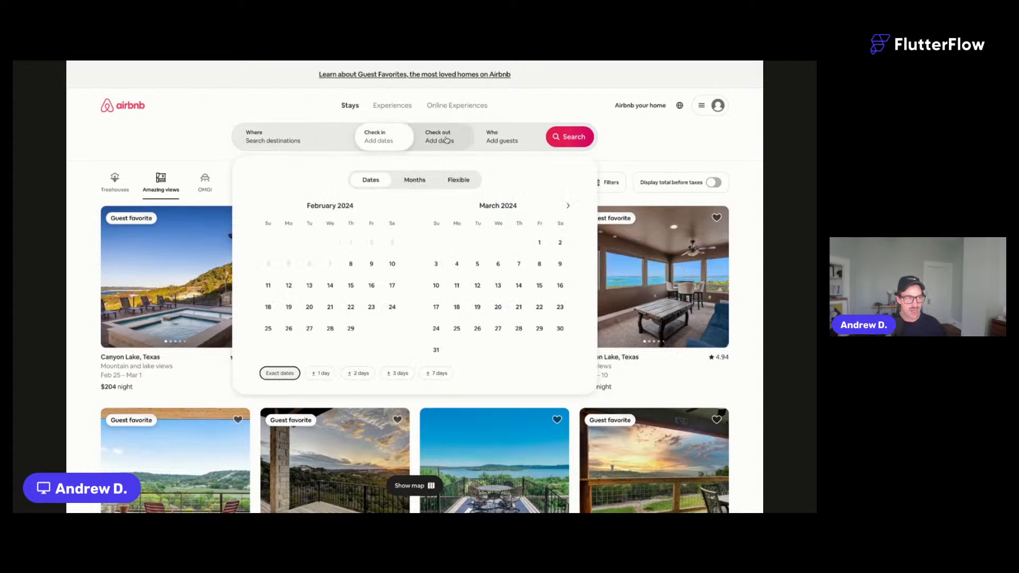
left_click(499, 137)
left_click(410, 139)
left_click(274, 131)
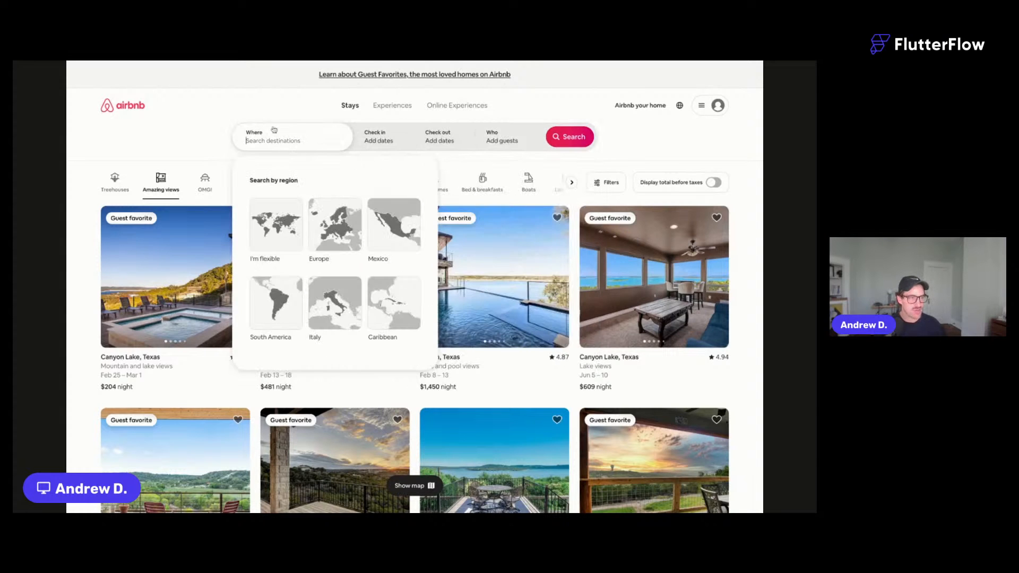
left_click(502, 151)
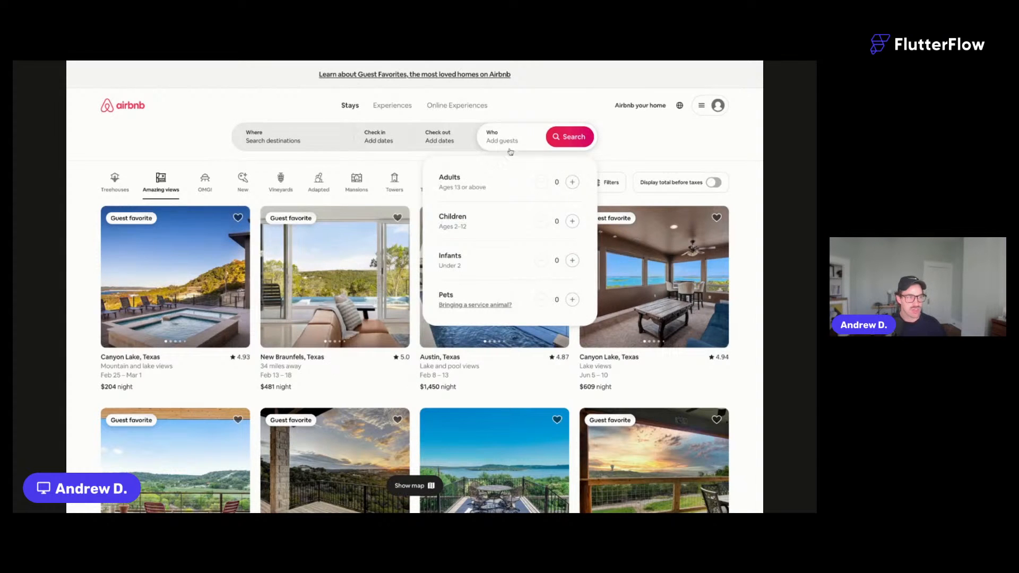
left_click(197, 123)
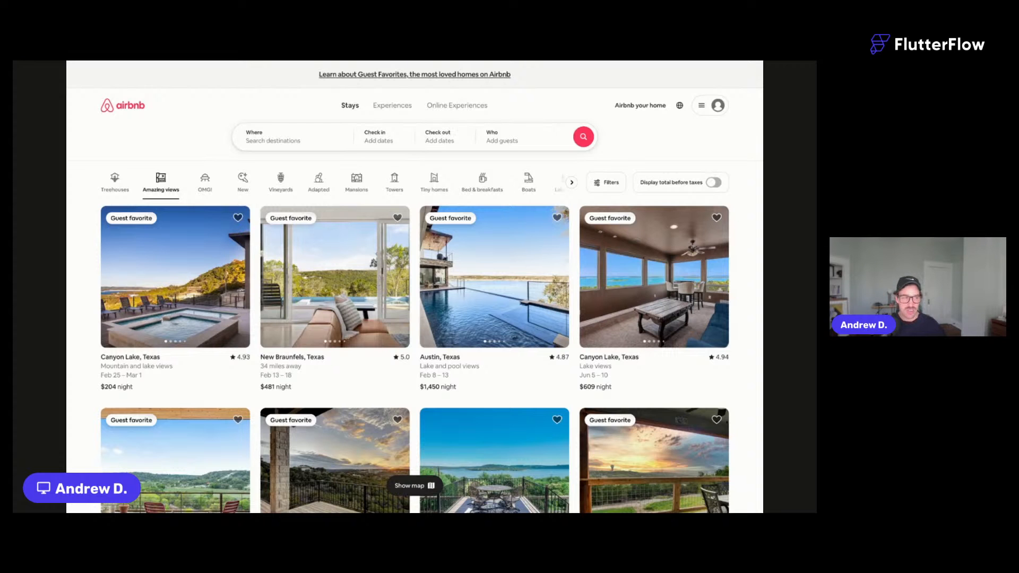
Examine how the Airbnb header and search bar behave while moving through the listings grid.
scroll(415, 287, "down", 3)
scroll(414, 287, "up", 3)
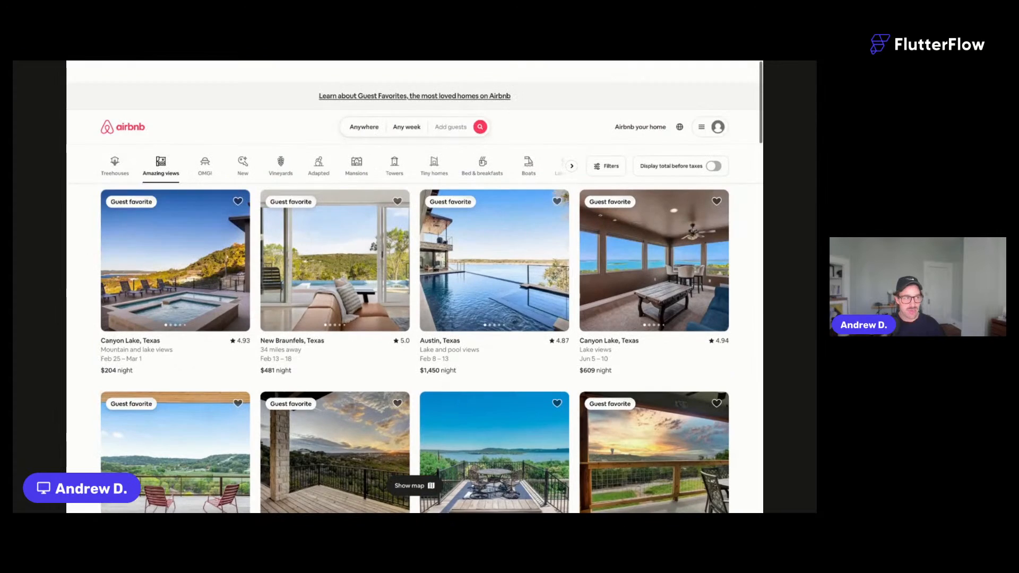
scroll(414, 287, "down", 5)
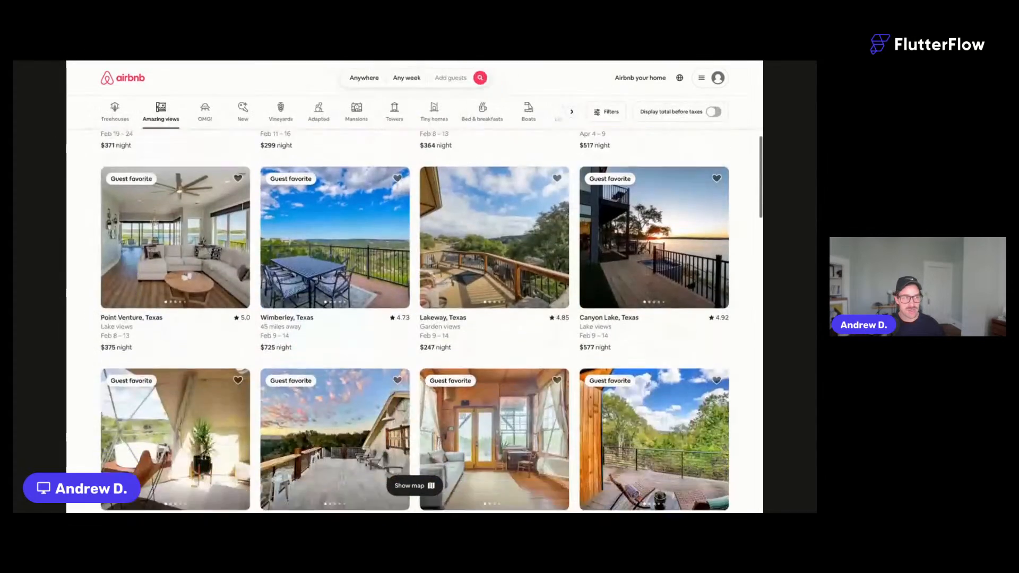
Examine how Airbnb's compact search bar changes back to its full form when returning to the start of the listings.
scroll(414, 287, "up", 5)
scroll(415, 287, "down", 3)
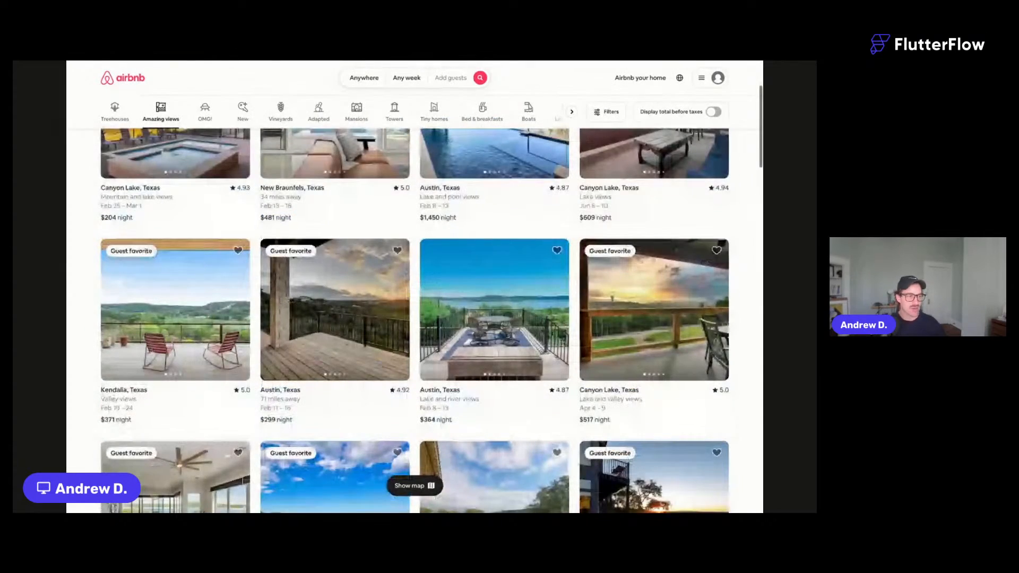
scroll(415, 286, "up", 3)
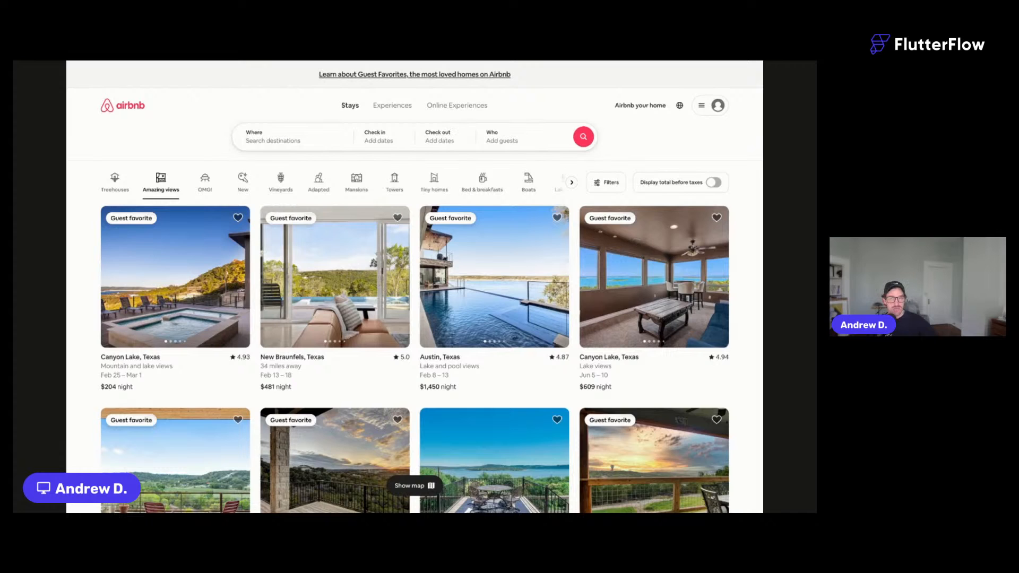
Switch back to FlutterFlow, check the row and container forming the empty search bar, and save the project.
key("ctrl+Tab")
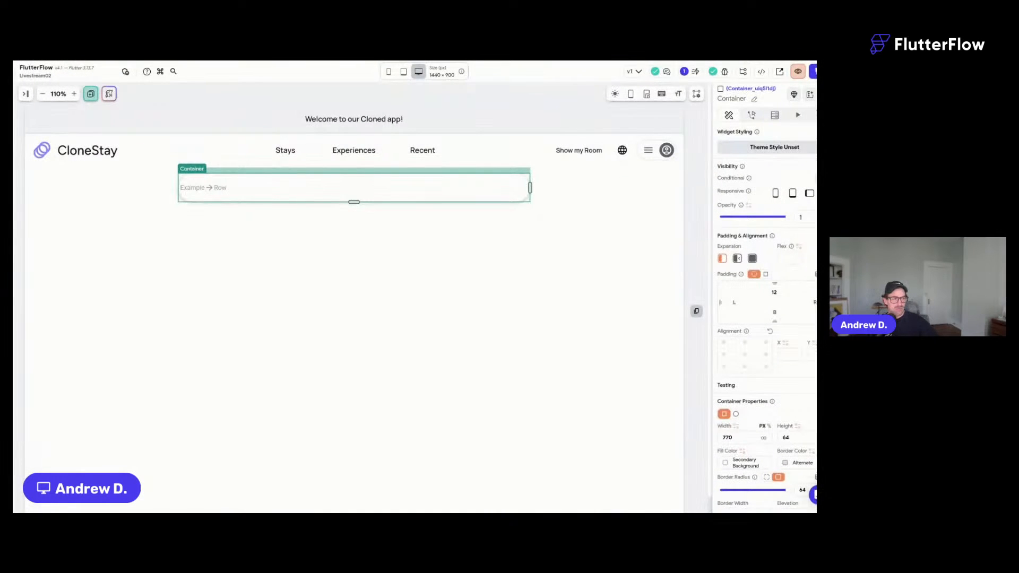
left_click(469, 222)
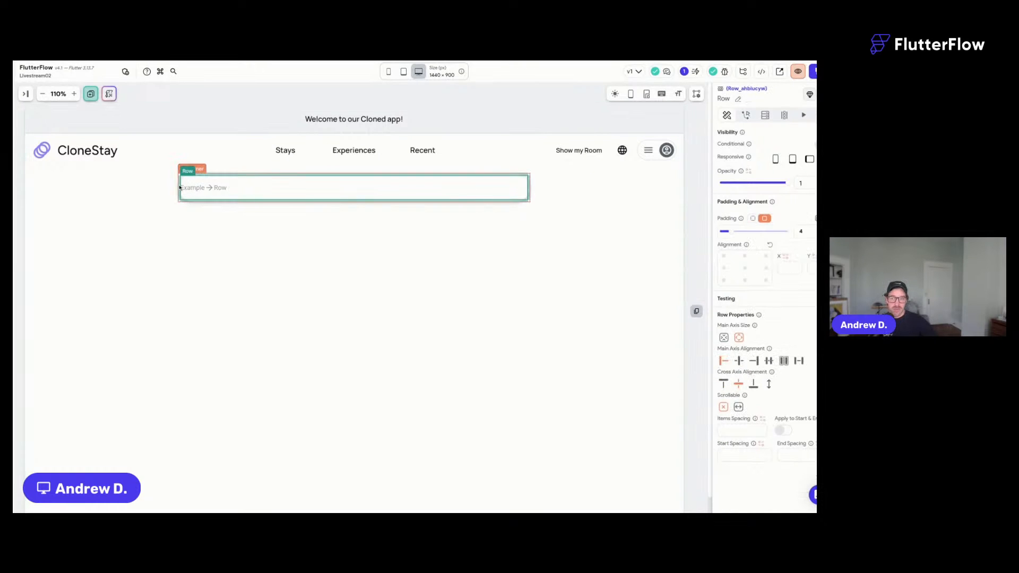
left_click(320, 183)
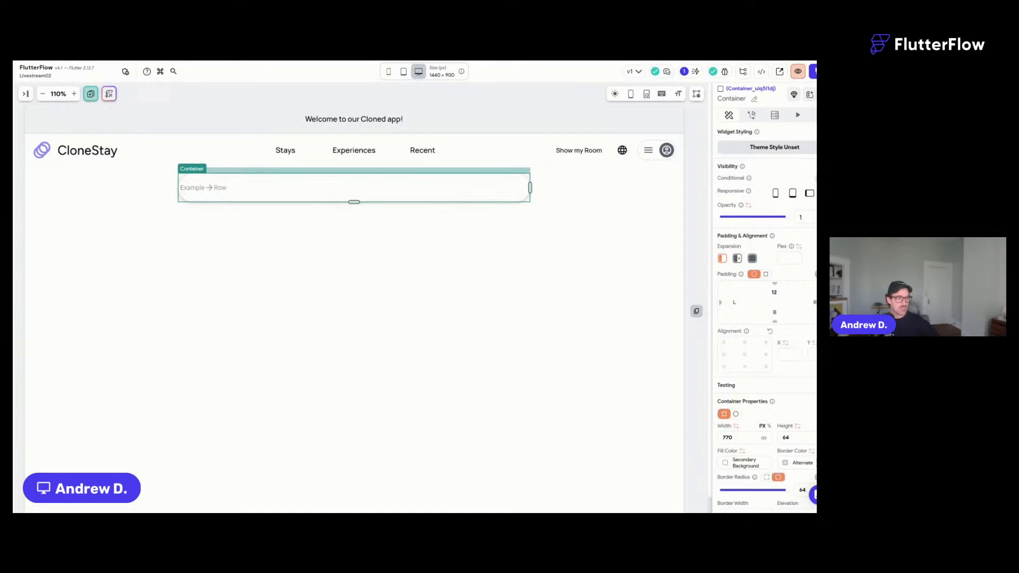
key("super+s")
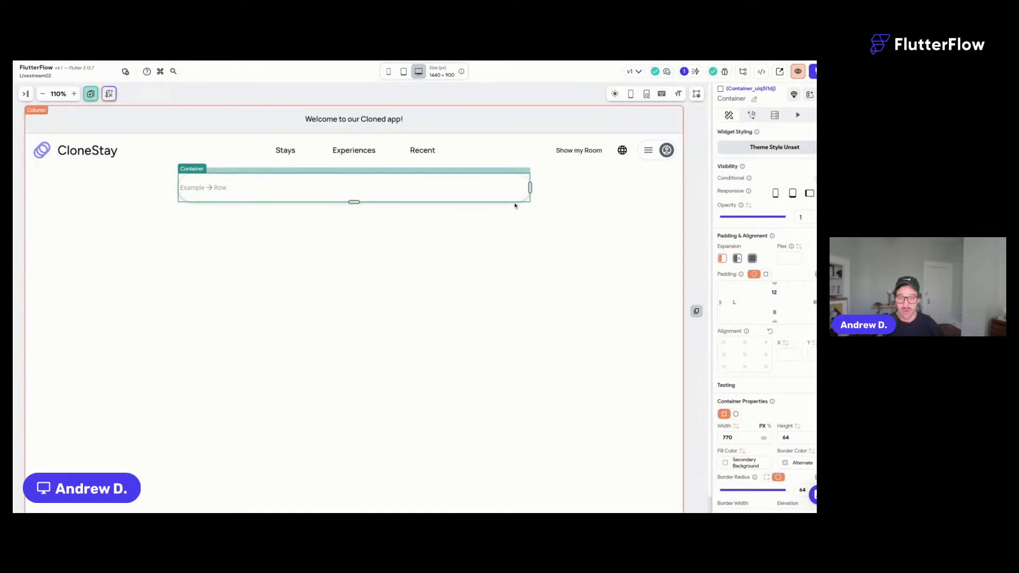
Add a TextField inside the row of the rounded search bar container.
left_click(222, 191)
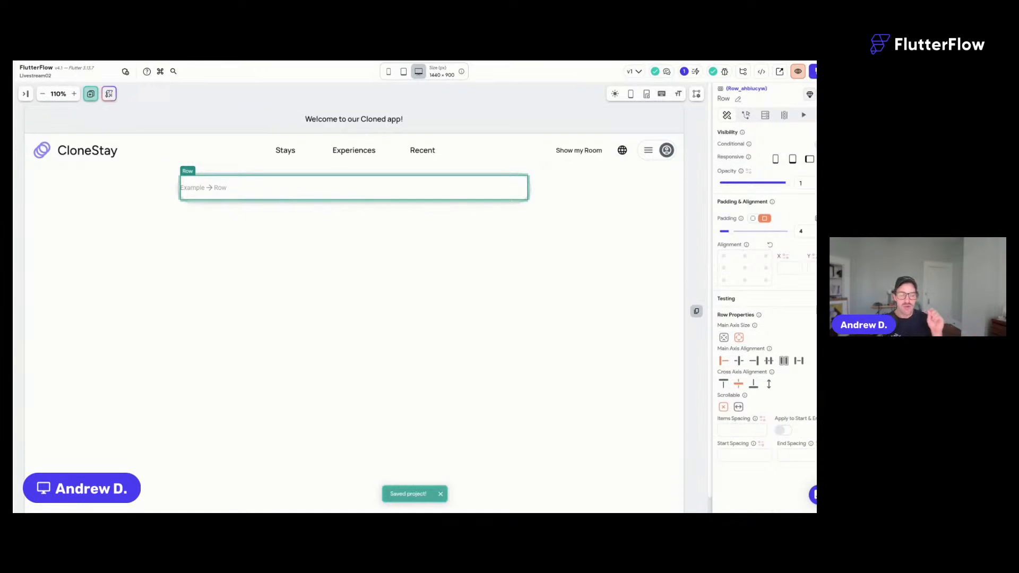
key("super+f")
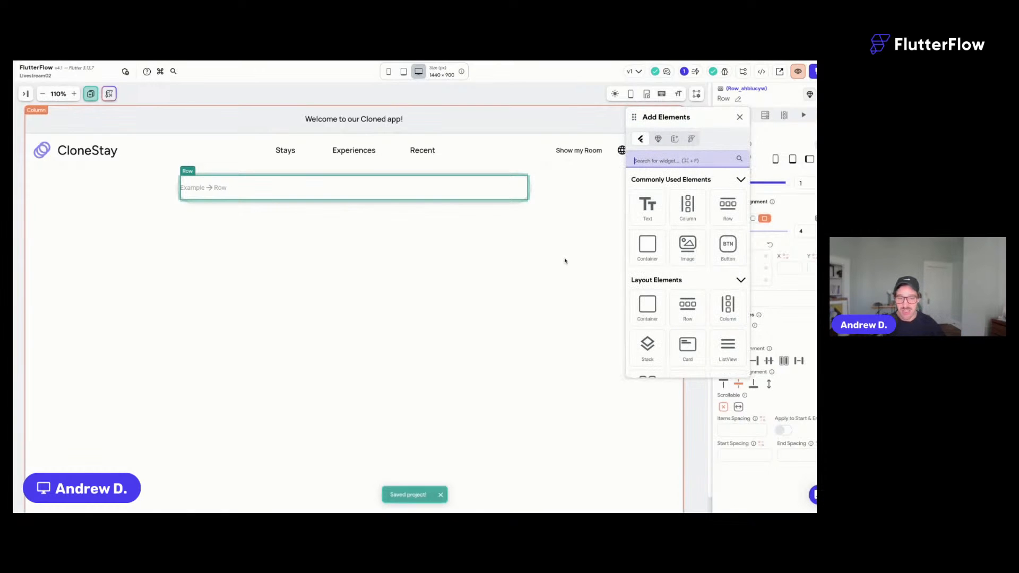
type("text")
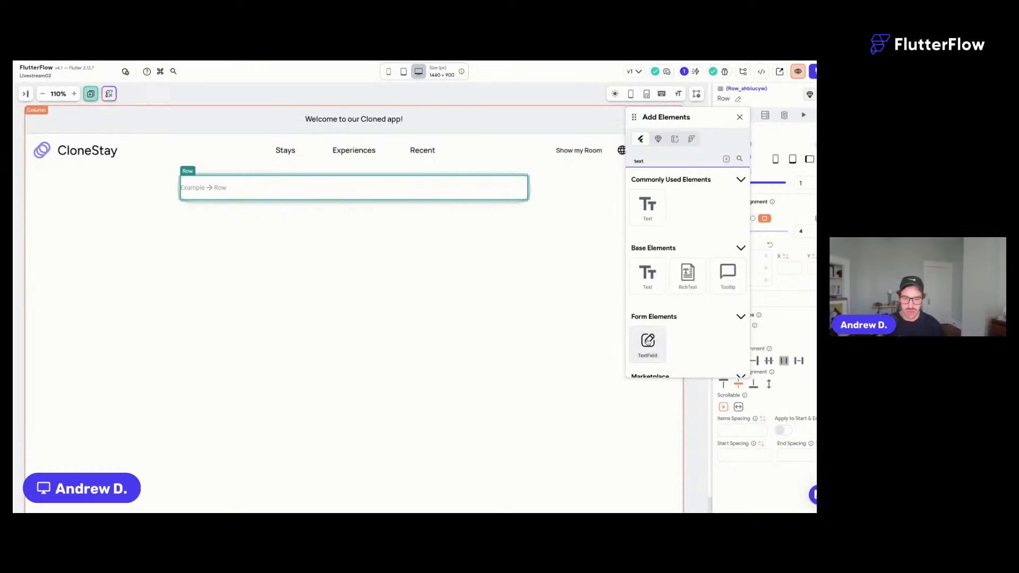
left_click_drag(647, 342, 221, 187)
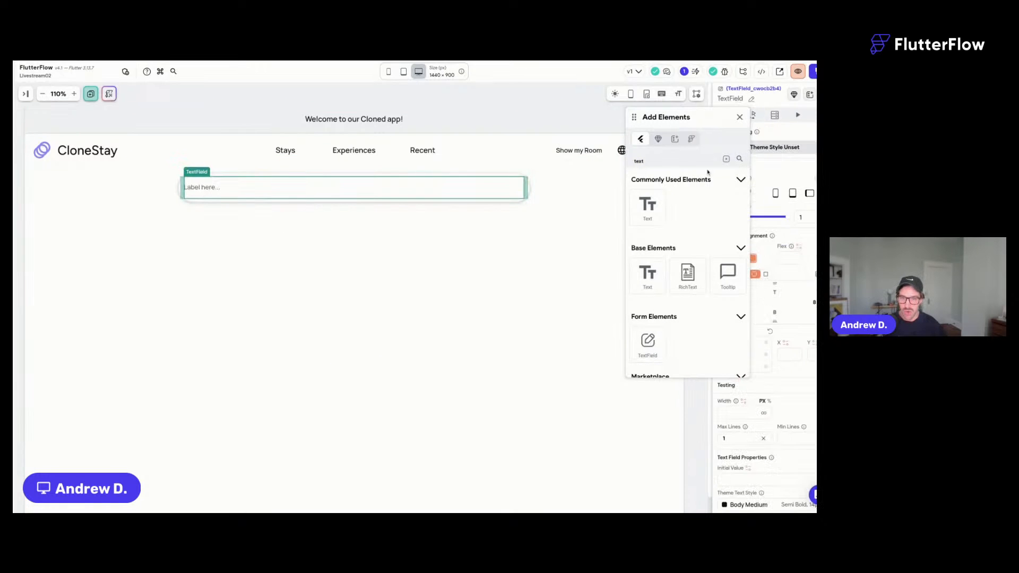
left_click(740, 119)
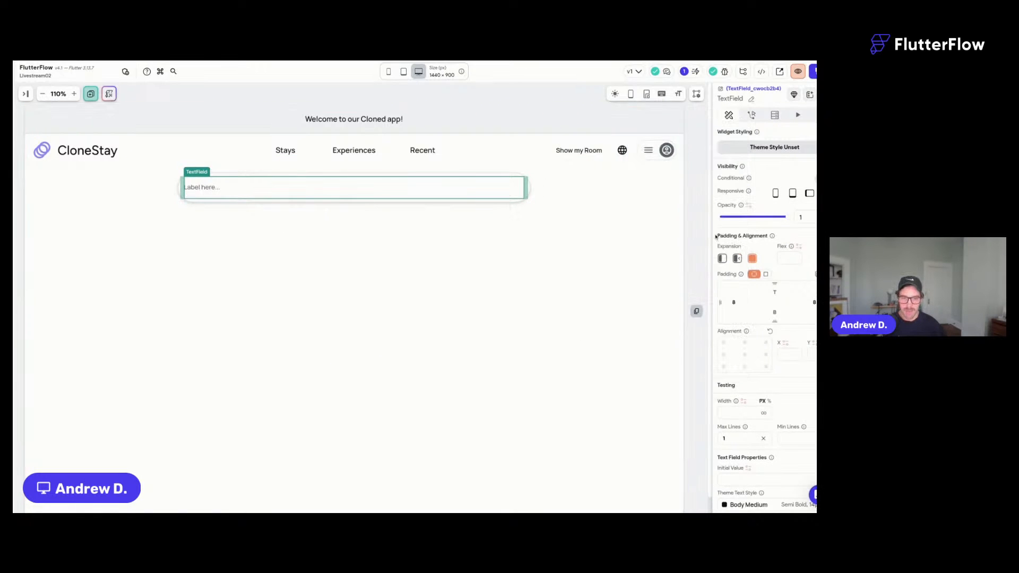
Set the text field's width to 300 px and turn off its expansion within the row.
left_click(727, 261)
left_click(383, 188)
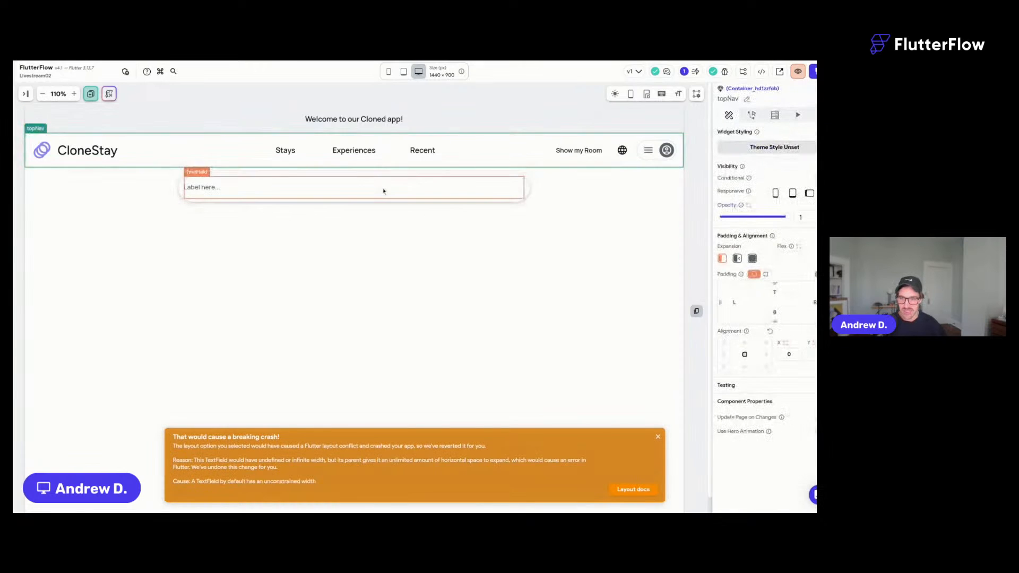
left_click(737, 286)
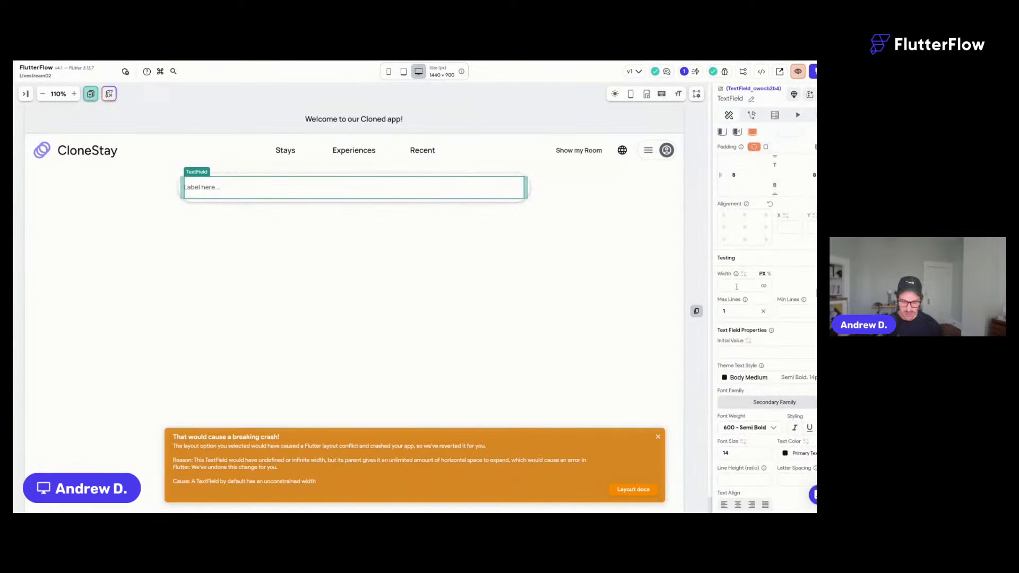
type("300")
key("Return")
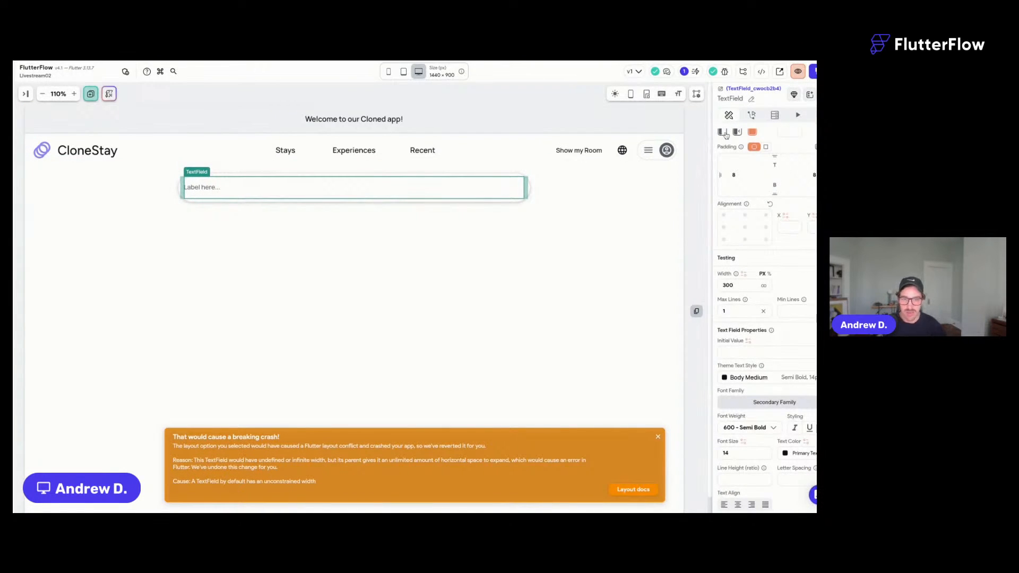
left_click(294, 251)
left_click(260, 194)
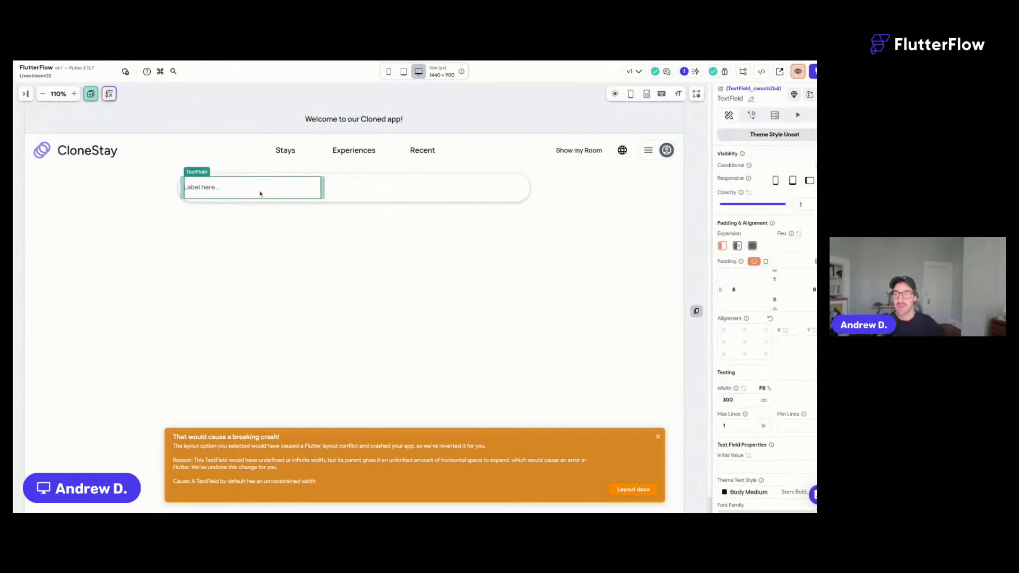
Change the text field's input border type to Outline.
scroll(743, 268, "down", 1)
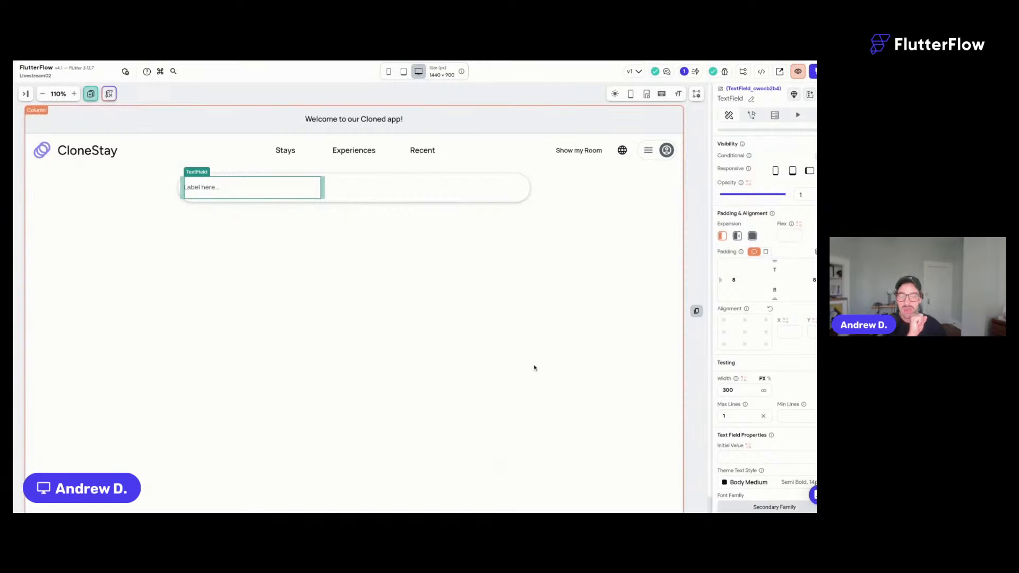
left_click(342, 229)
left_click(290, 196)
scroll(748, 301, "down", 5)
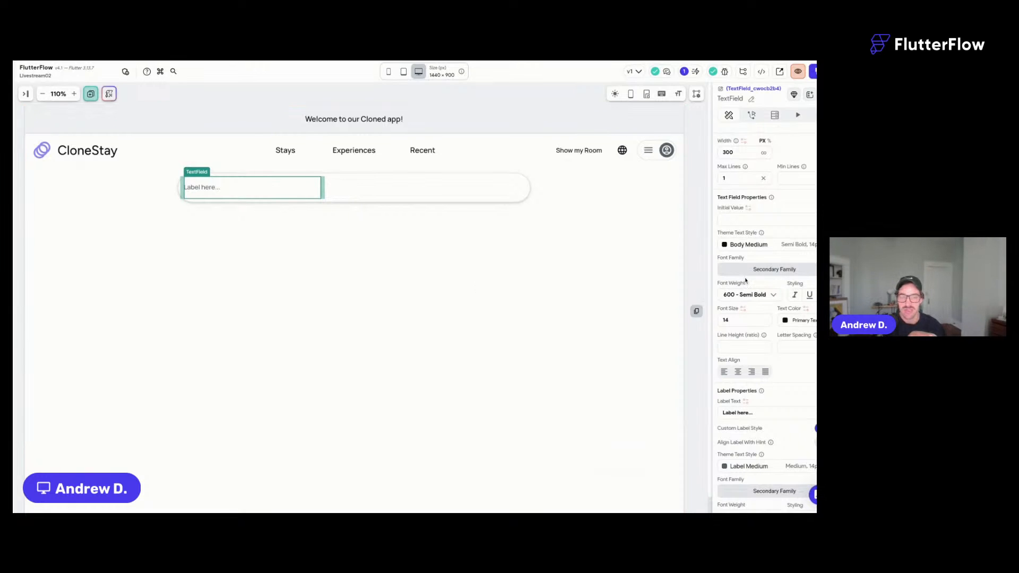
scroll(746, 282, "down", 6)
scroll(766, 258, "down", 4)
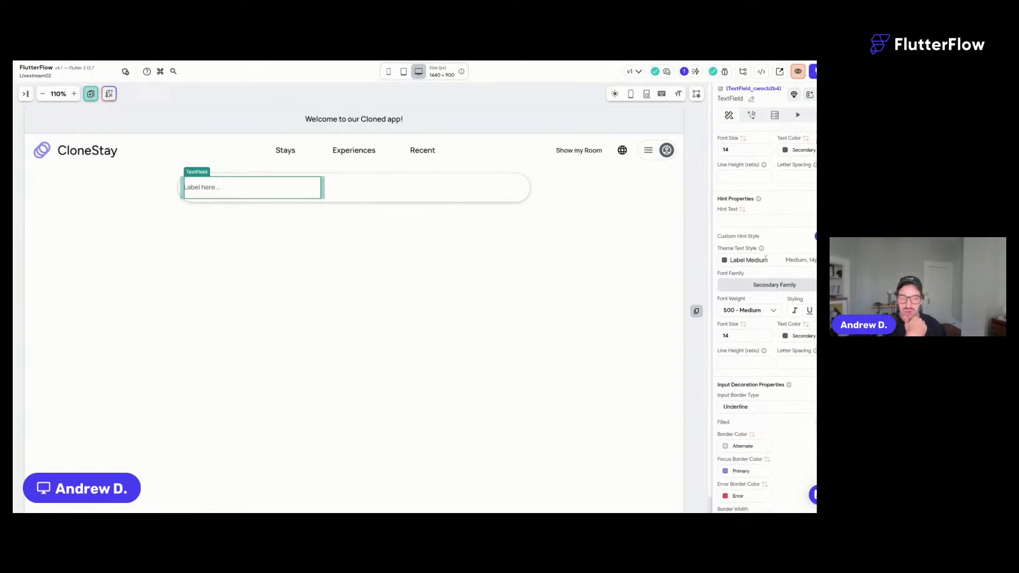
left_click(793, 294)
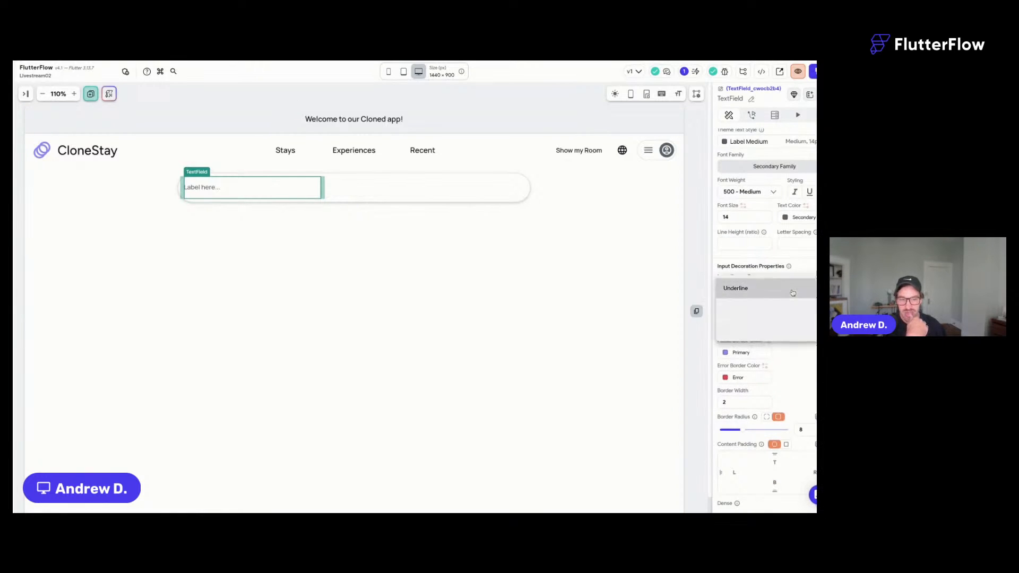
left_click(759, 309)
Set the text field's border radius to 44 and clear its left and right padding.
scroll(784, 302, "down", 1)
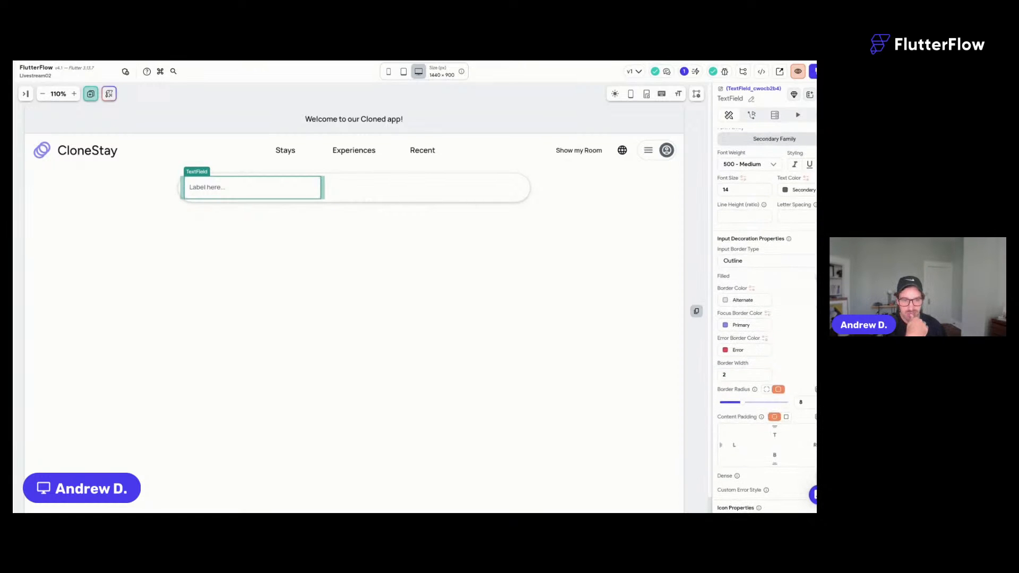
scroll(766, 374, "down", 1)
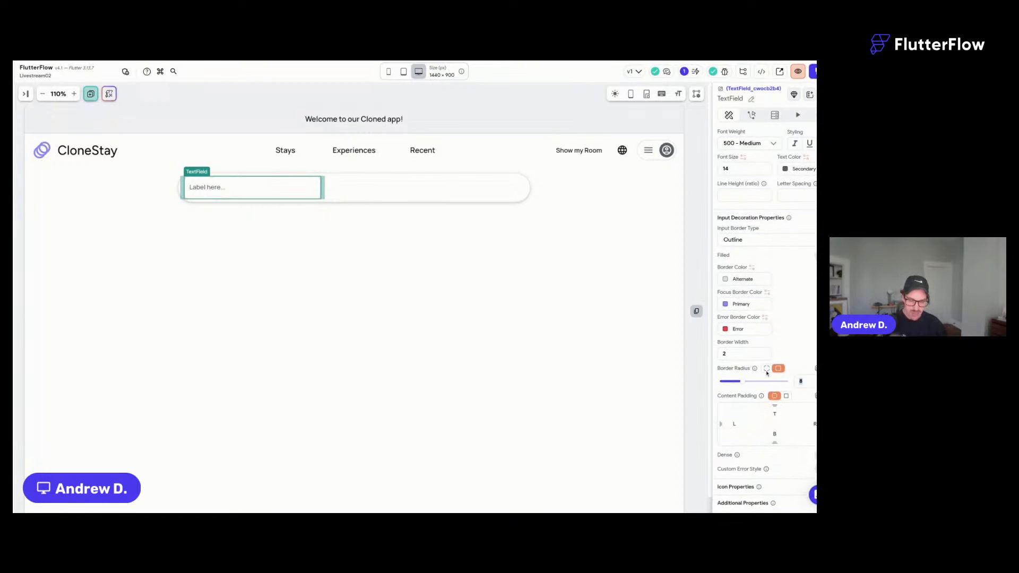
type("44")
left_click(341, 236)
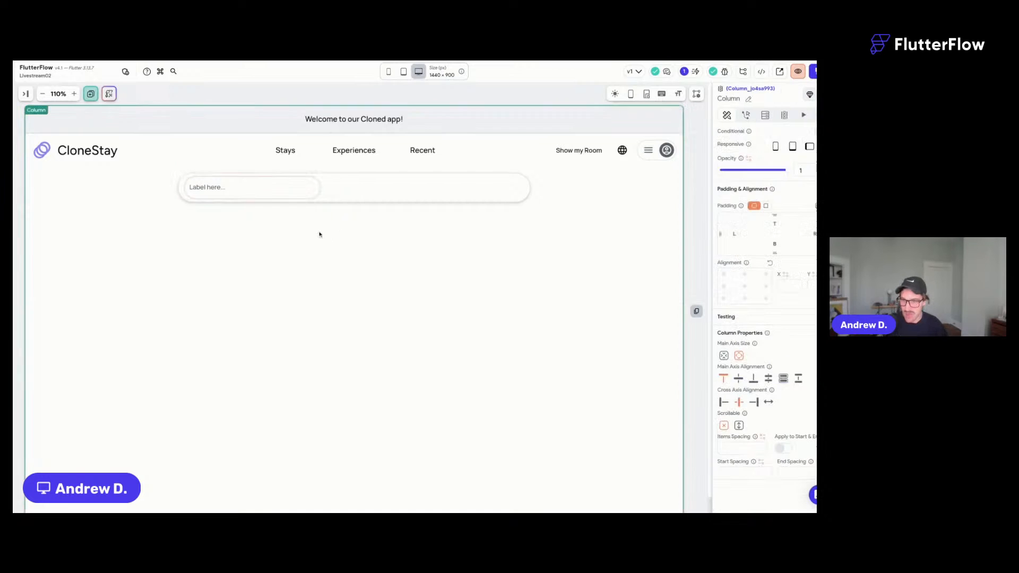
left_click(235, 191)
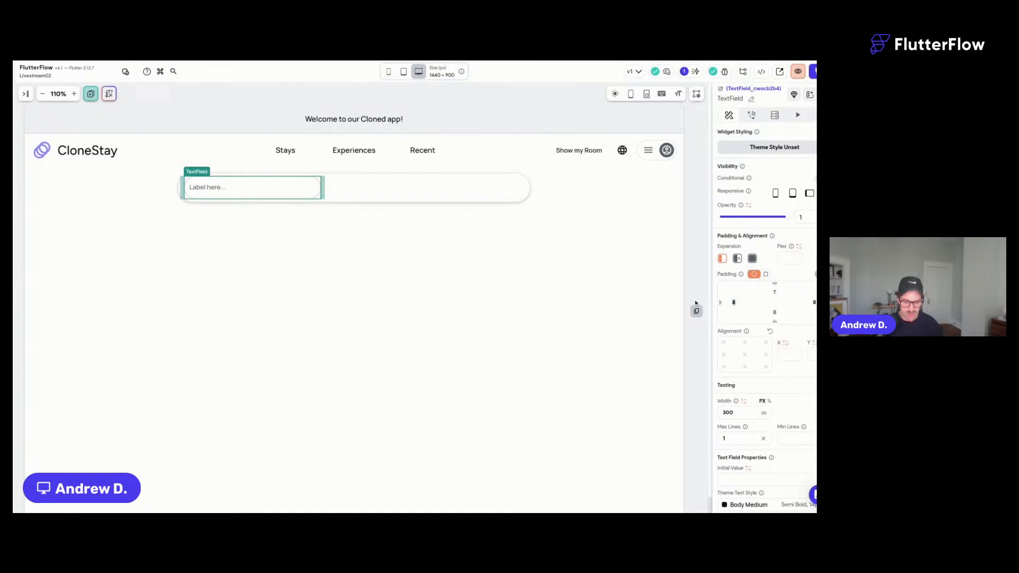
left_click(374, 239)
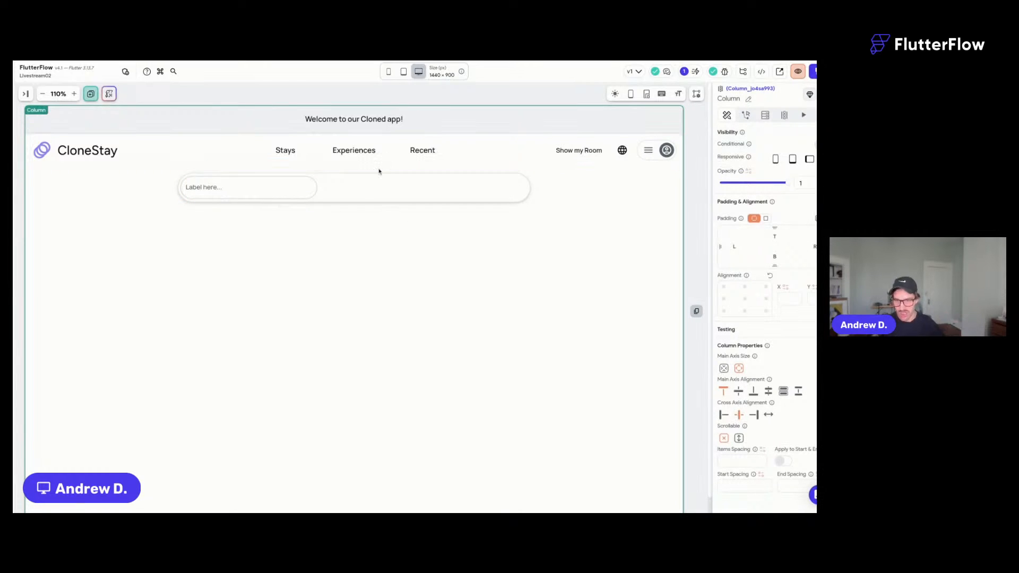
Change the text field's label text to "Where".
left_click(296, 190)
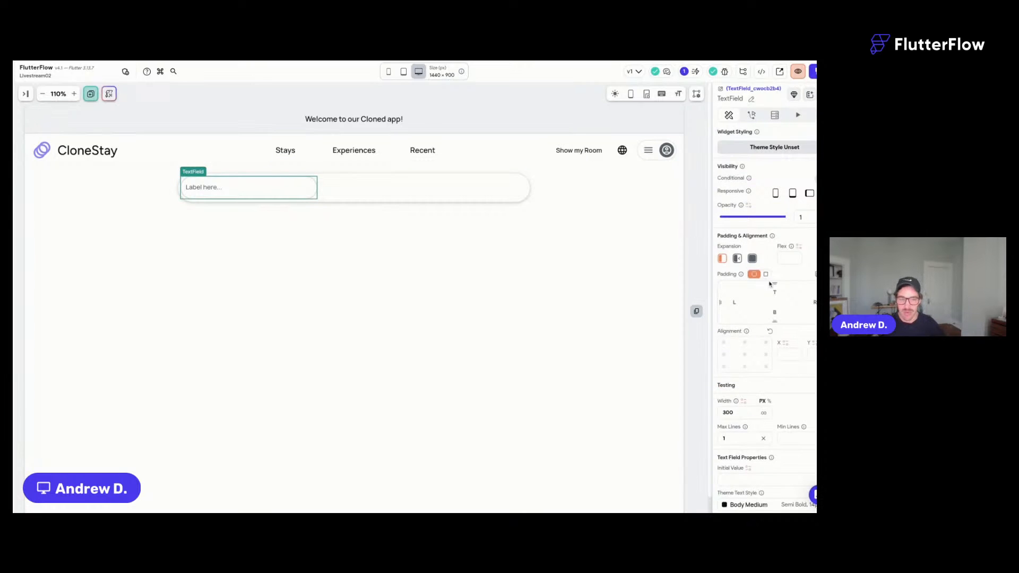
scroll(769, 284, "down", 5)
scroll(770, 284, "down", 2)
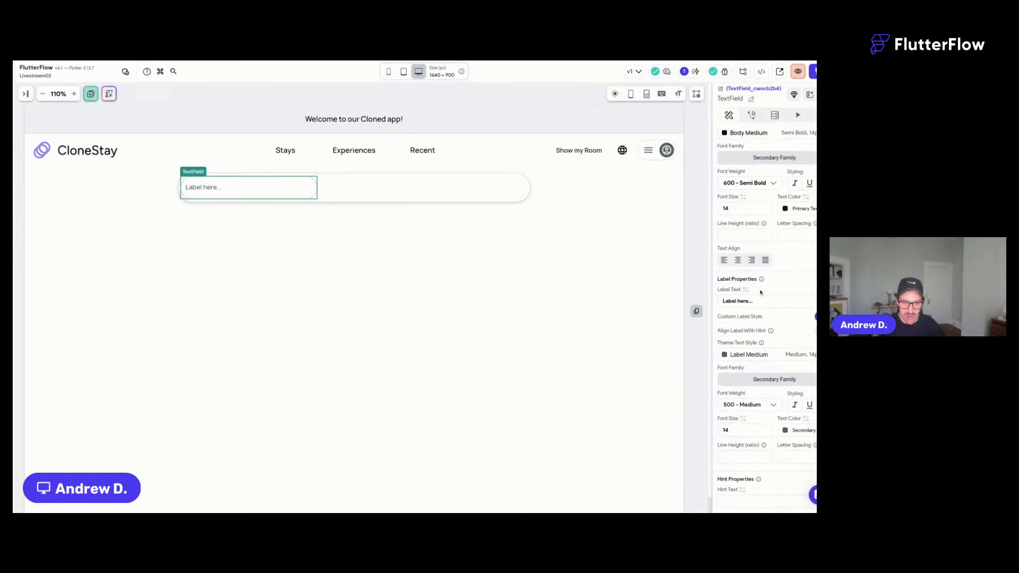
triple_click(770, 302)
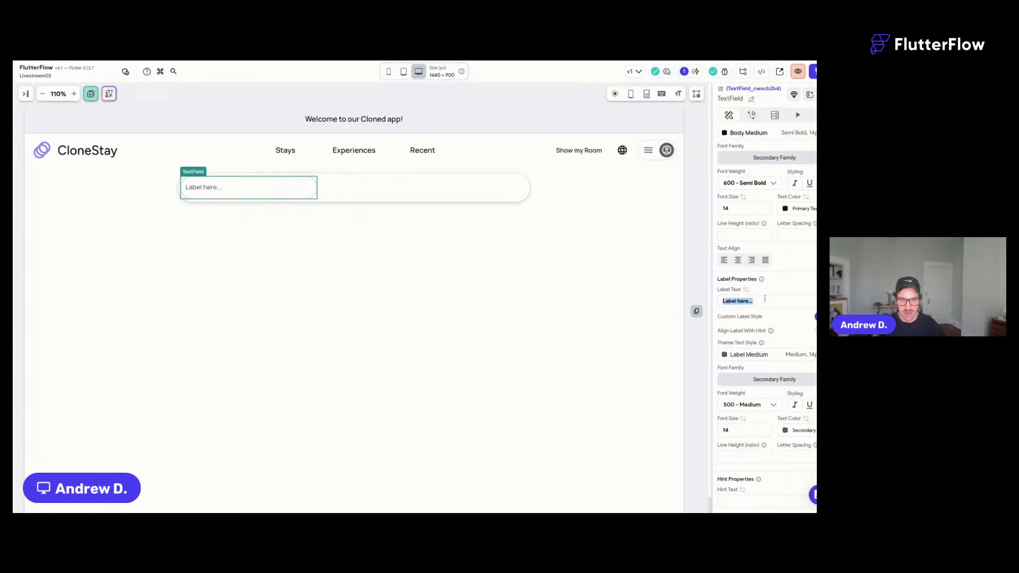
type("Where")
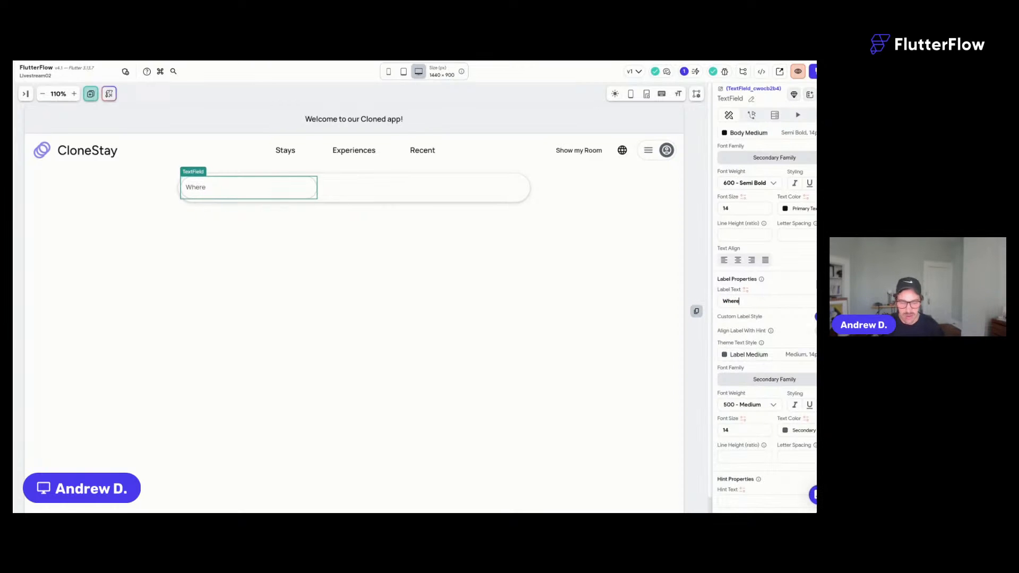
Set the text field's hint text to "Search destinations...", check the result on the canvas, and save the project.
scroll(767, 319, "down", 3)
scroll(764, 429, "down", 1)
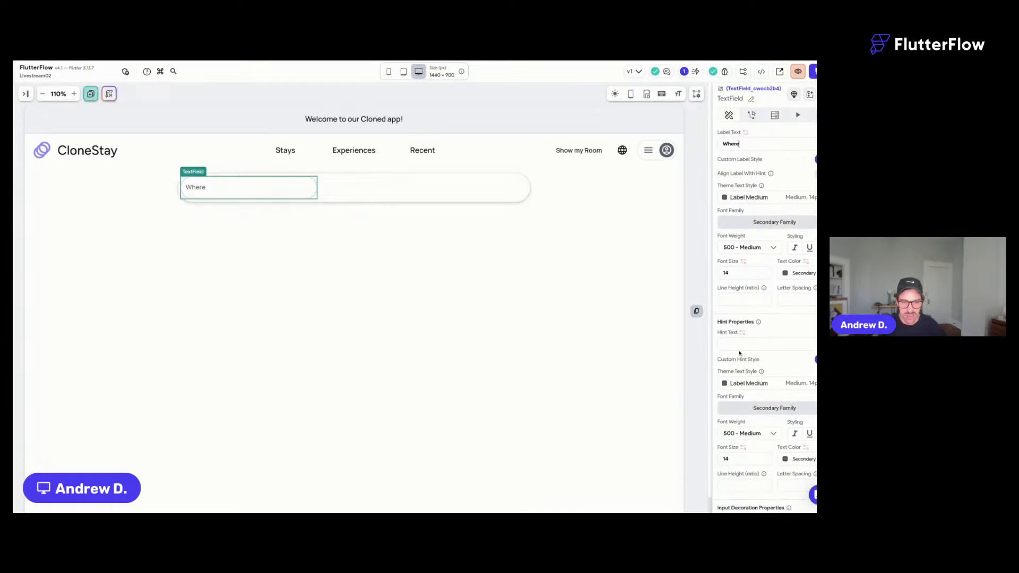
type("Search")
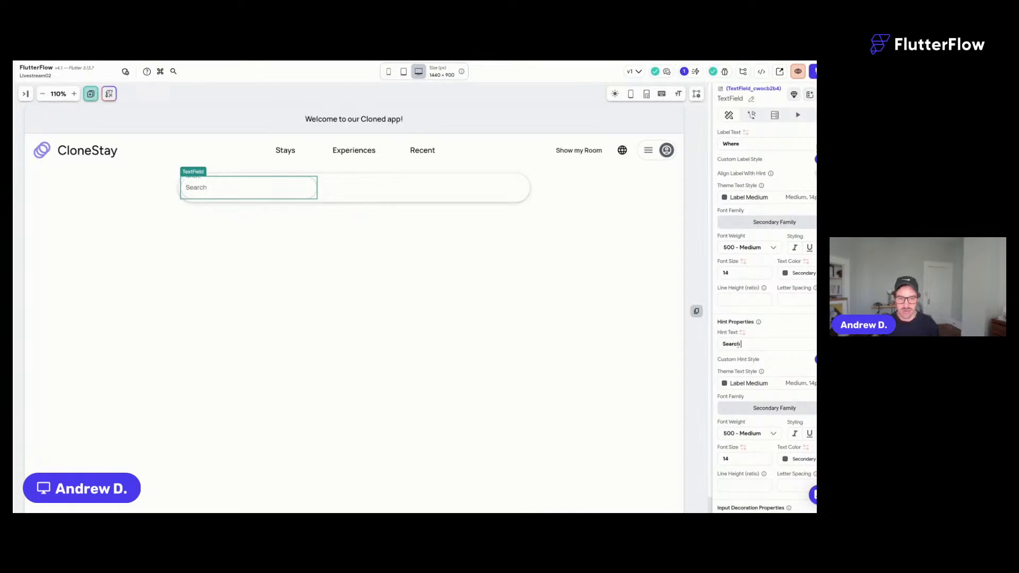
type(" destinations...")
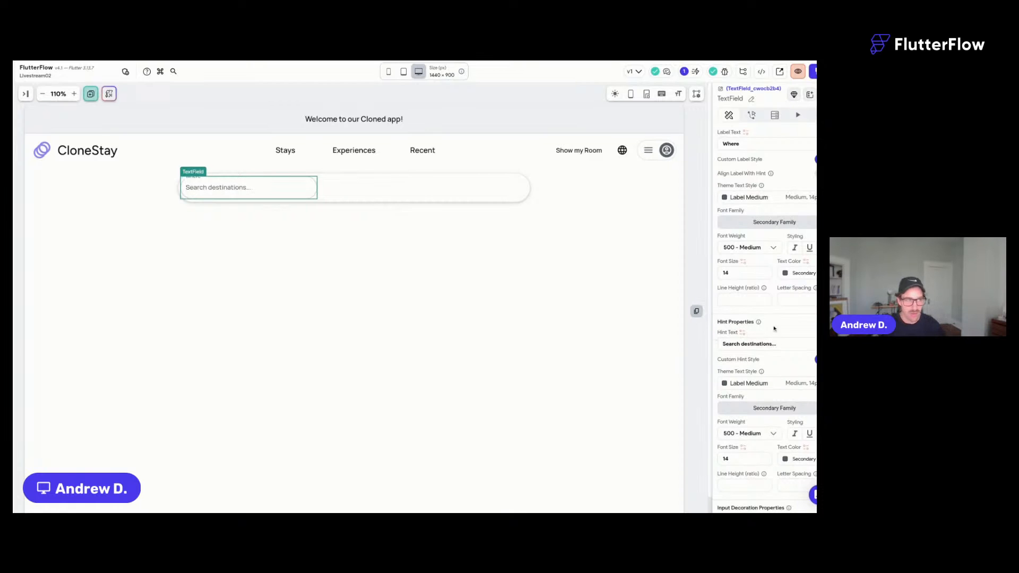
left_click(406, 371)
left_click(219, 191)
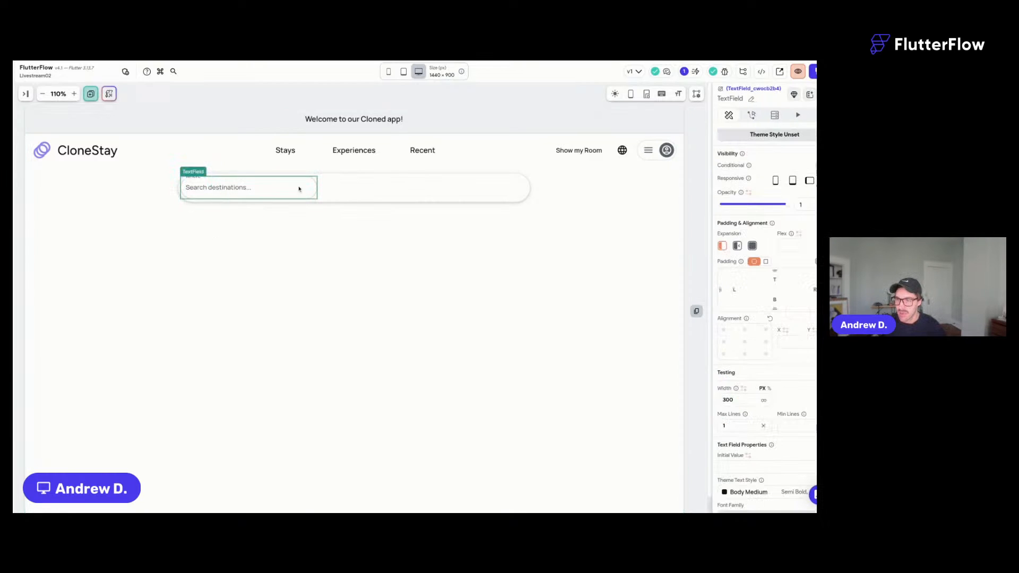
left_click(299, 307)
key("ctrl+s")
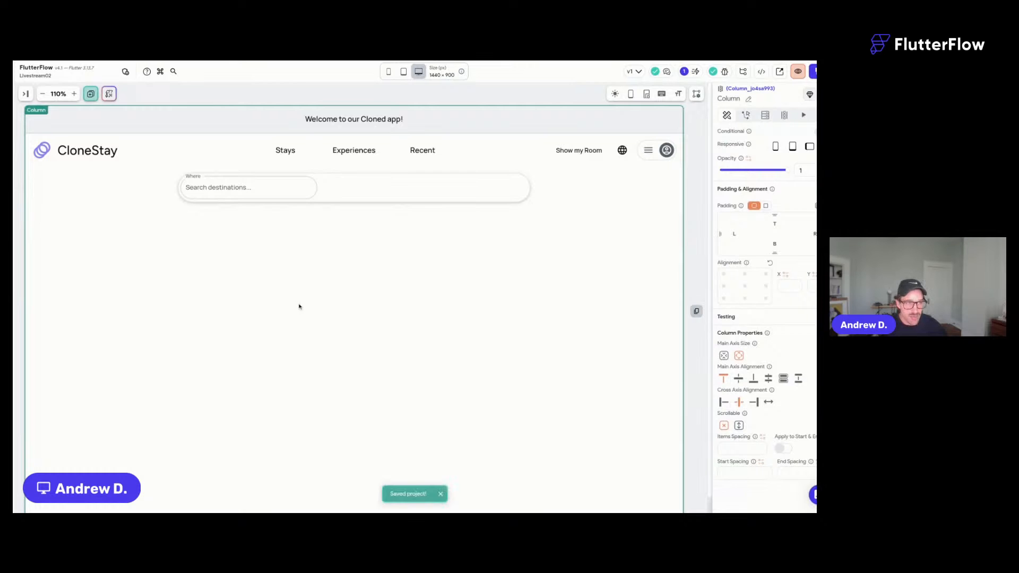
Set the Where text field's border color to the Secondary Background theme color.
left_click(293, 192)
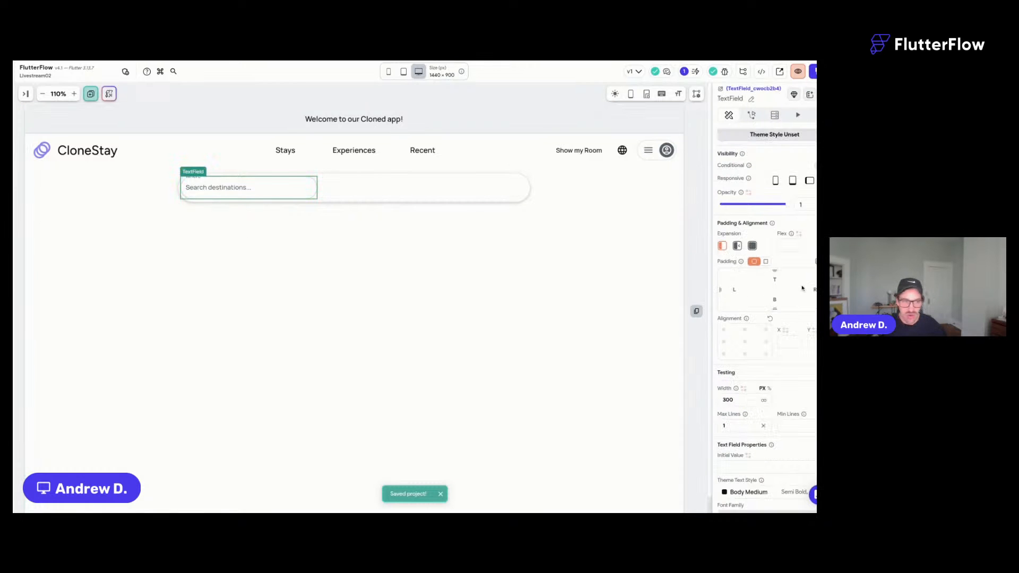
scroll(770, 266, "down", 6)
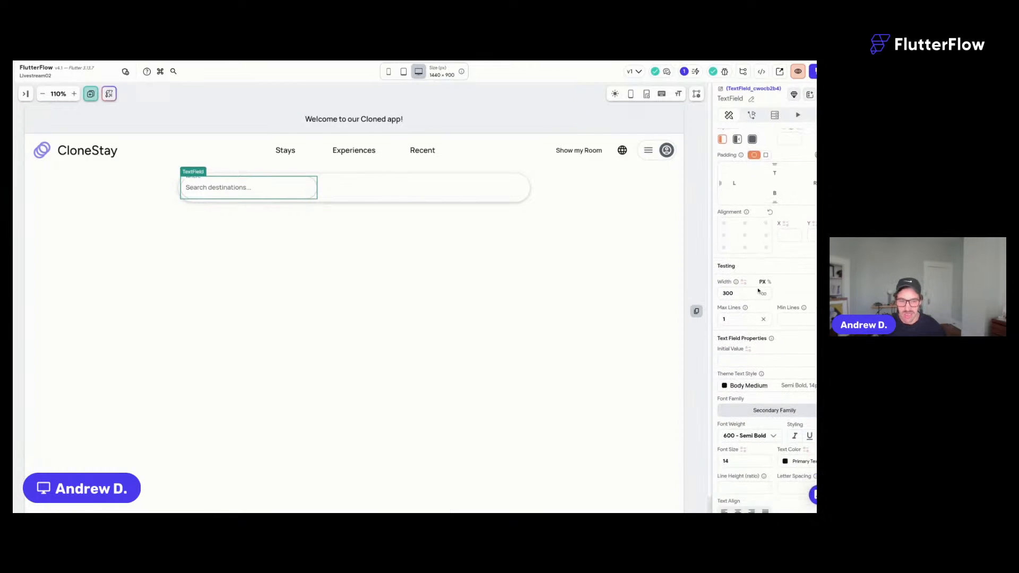
scroll(759, 291, "down", 5)
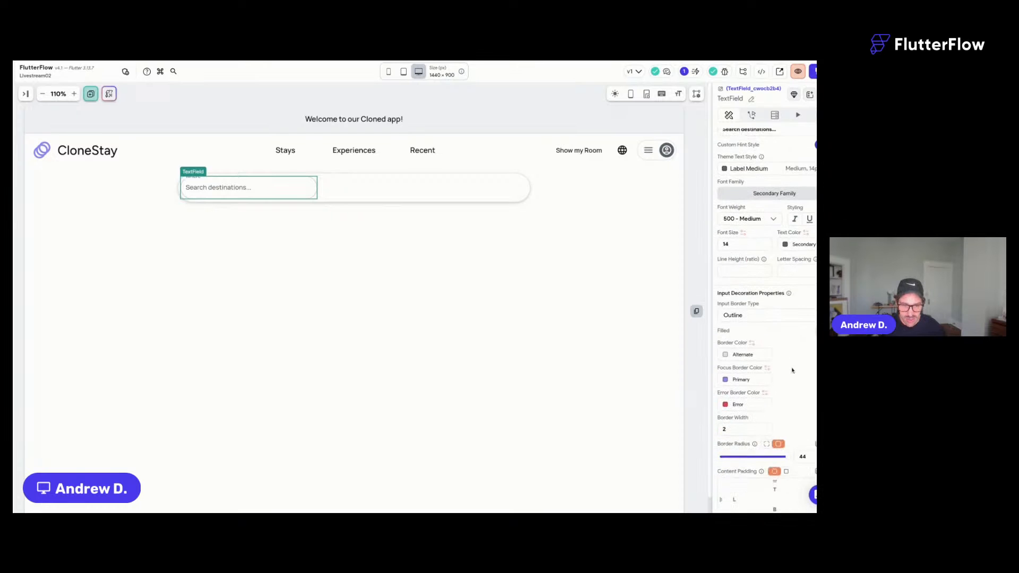
scroll(793, 370, "down", 4)
left_click(726, 179)
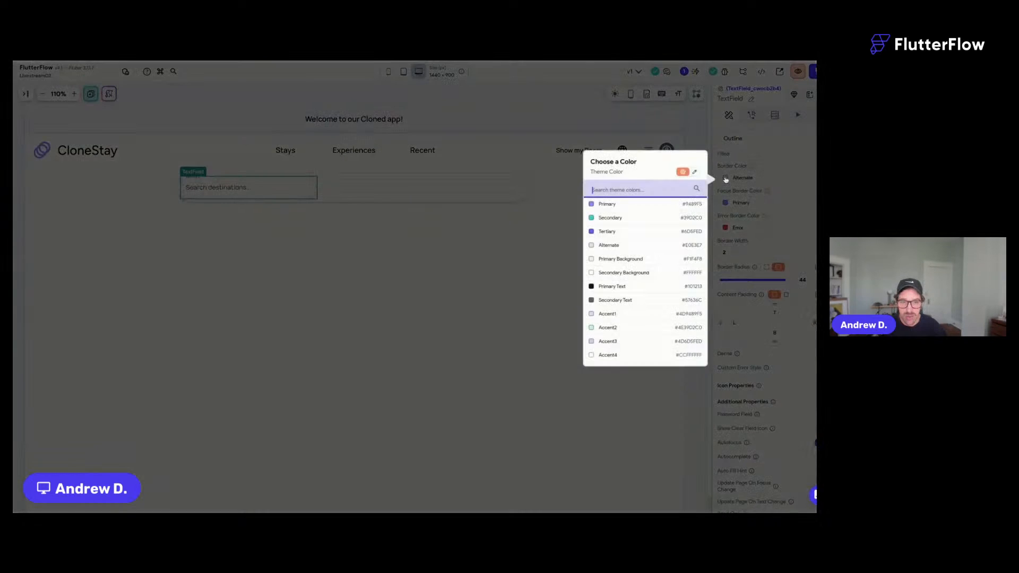
left_click(621, 274)
Set a uniform padding of 8 on the search bar's row.
left_click(349, 190)
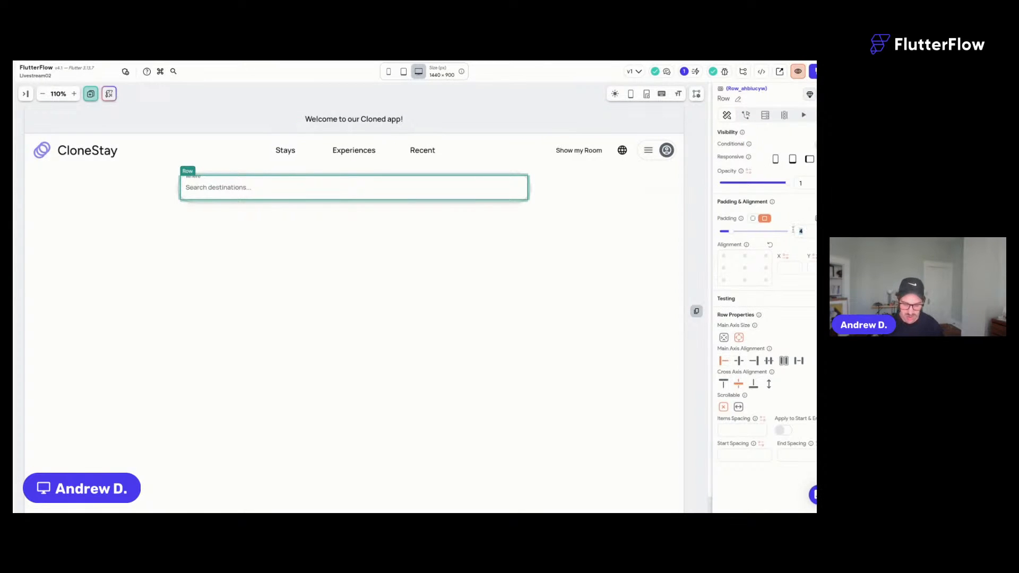
left_click(337, 232)
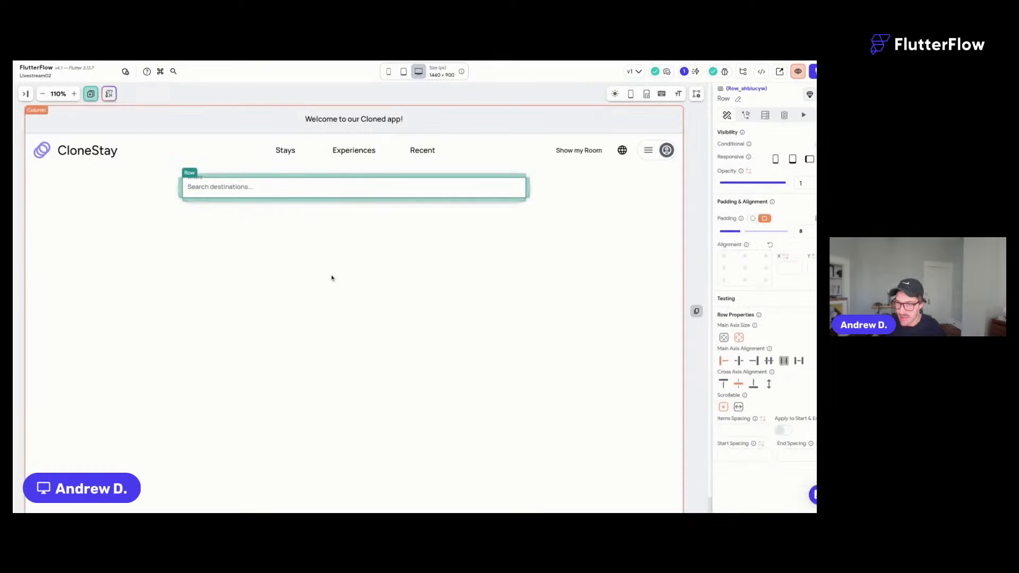
left_click(231, 189)
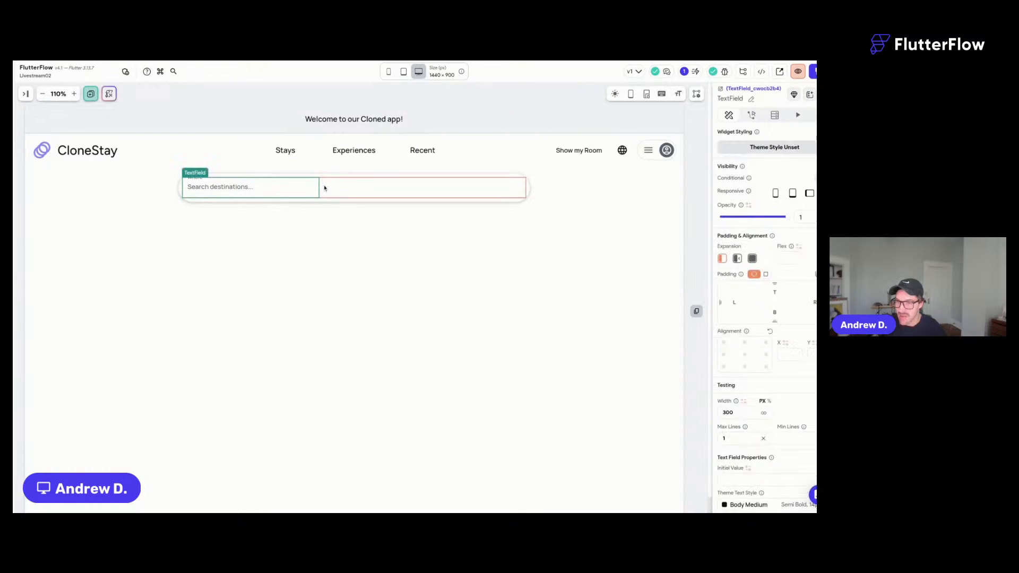
Give the search bar's row individual padding of 8 on the left, top and right sides and 4 on the bottom.
left_click(325, 189)
left_click(754, 219)
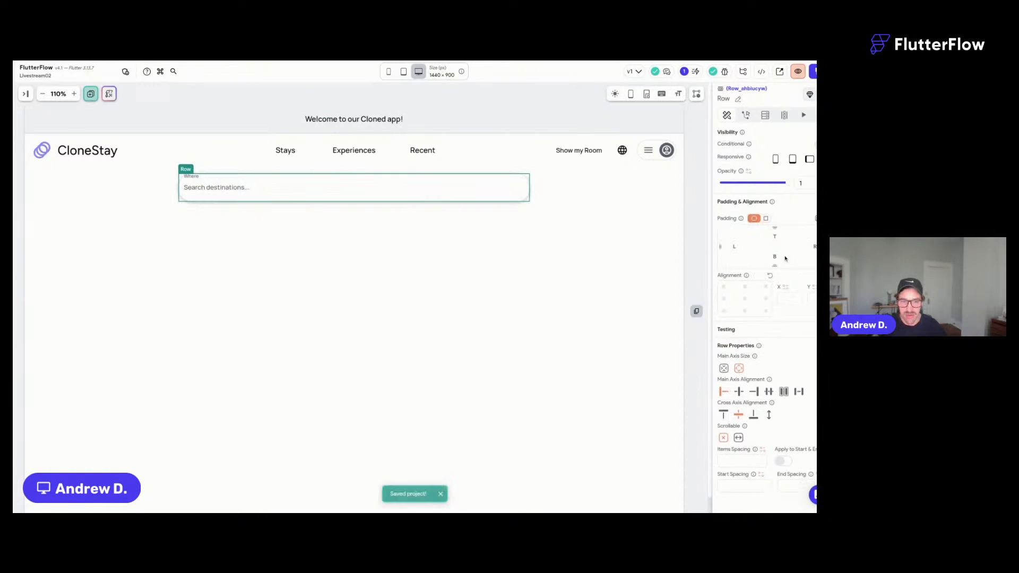
left_click(734, 246)
type("8")
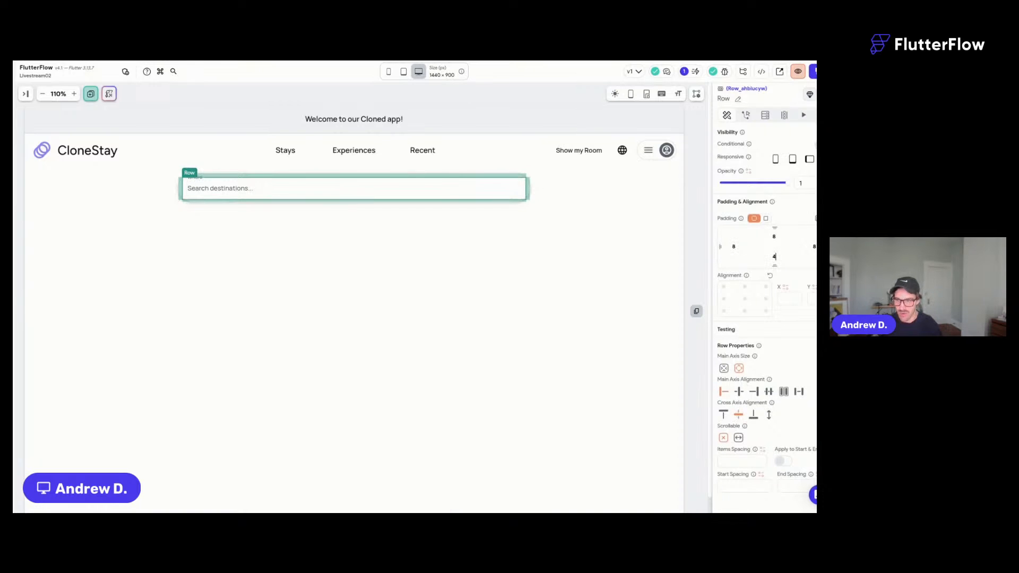
left_click(394, 250)
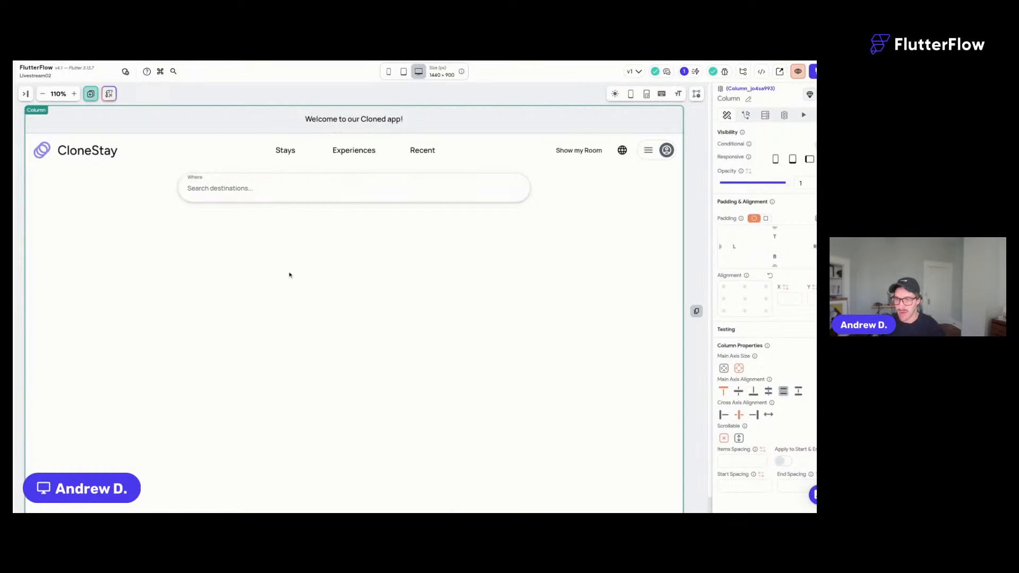
Add two containers after the Where text field in the search bar's row and save the project.
left_click(311, 192)
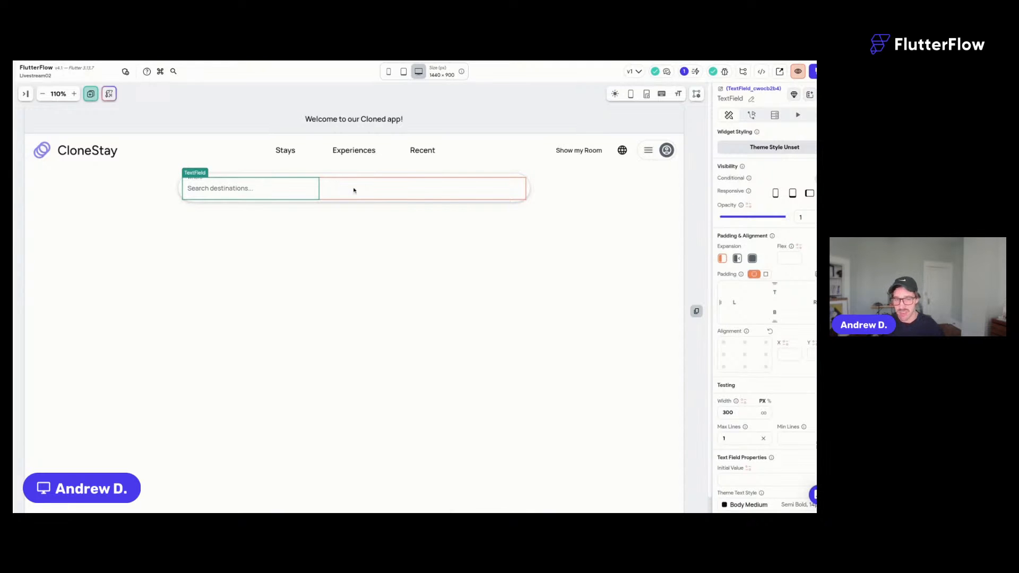
left_click(366, 266)
key("super+f")
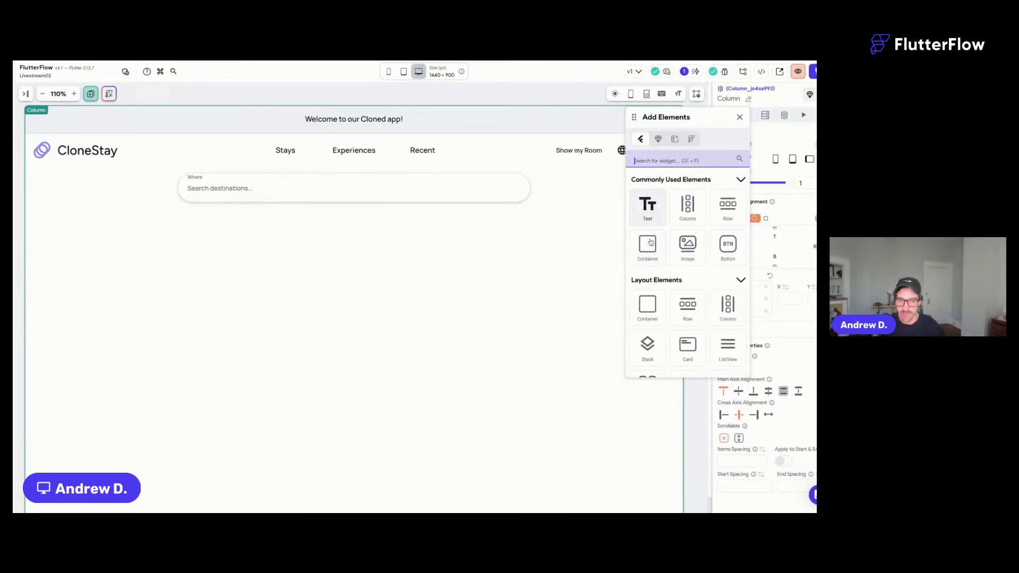
mouse_move(648, 244)
left_mouse_down()
mouse_move(346, 173)
mouse_move(343, 202)
left_mouse_up()
left_click_drag(370, 206, 374, 204)
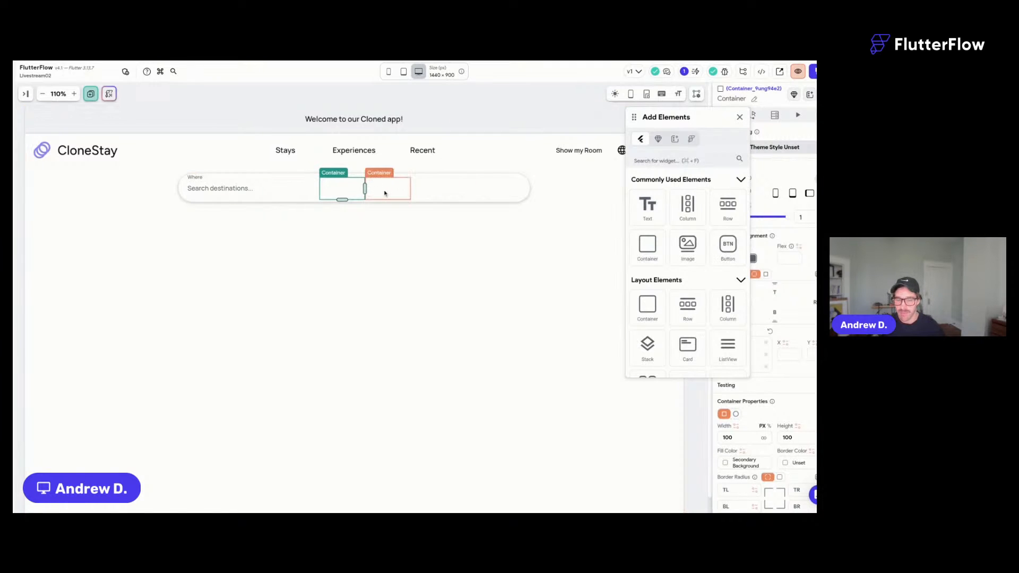
left_click(740, 117)
left_click(291, 192)
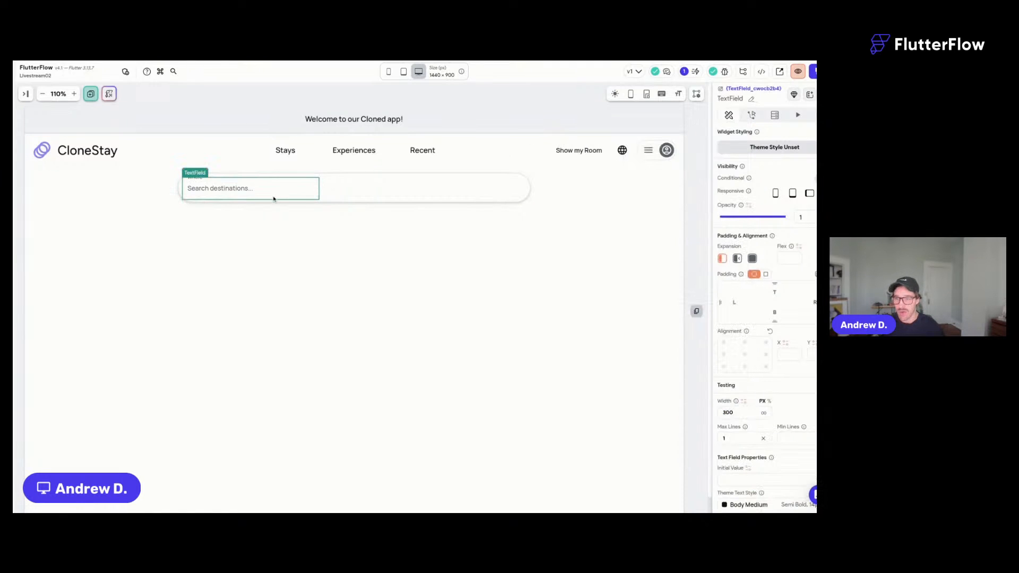
left_click(500, 276)
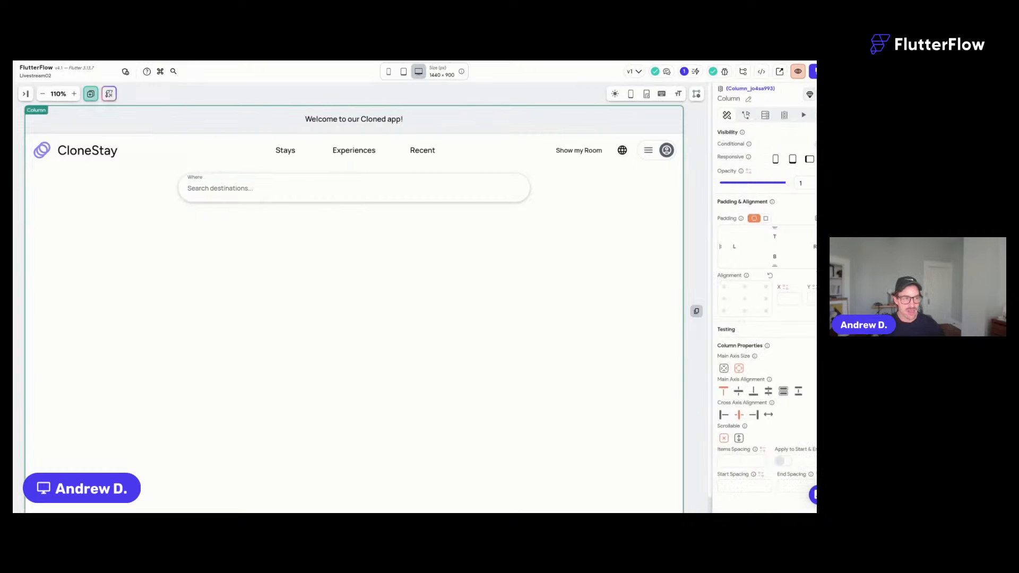
key("ctrl+s")
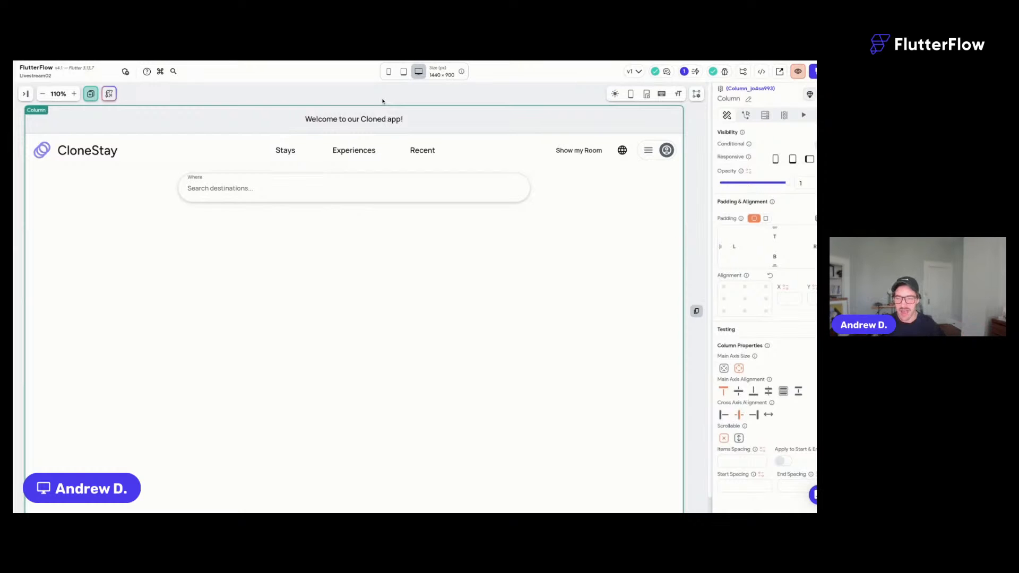
Start adding a new component and open the component template gallery.
left_click(382, 100)
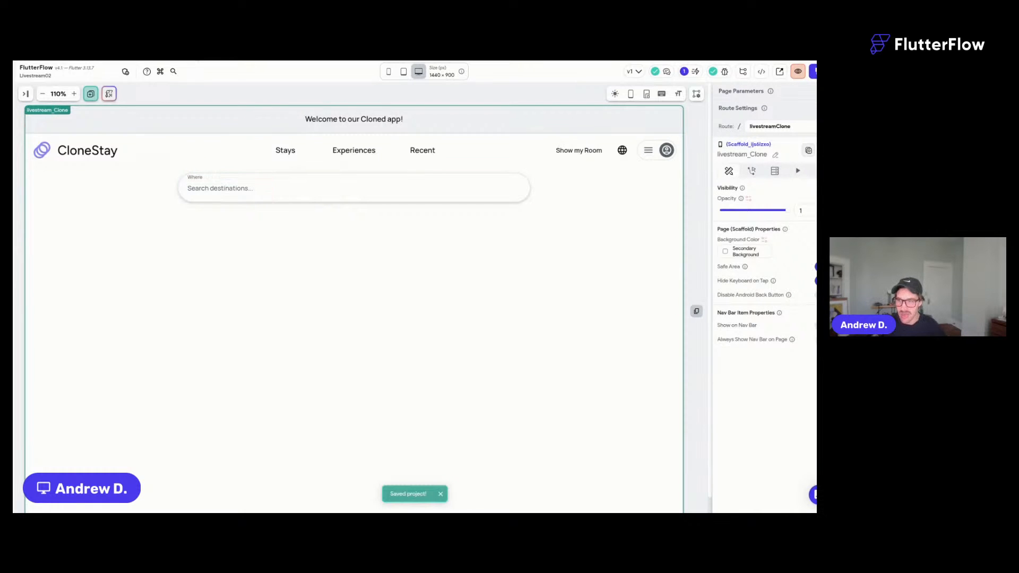
key("super+k")
type("add")
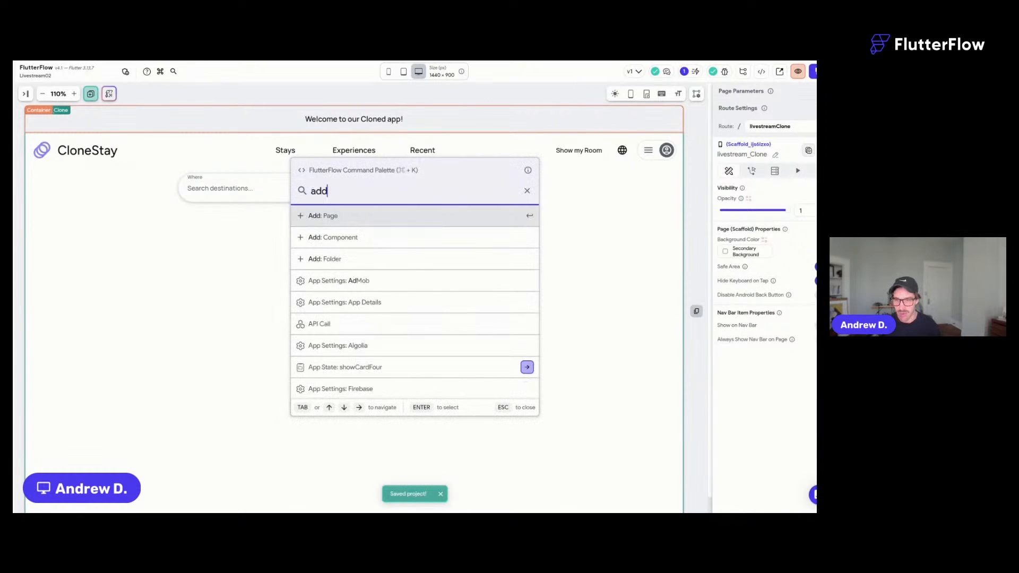
key("Down")
key("Return")
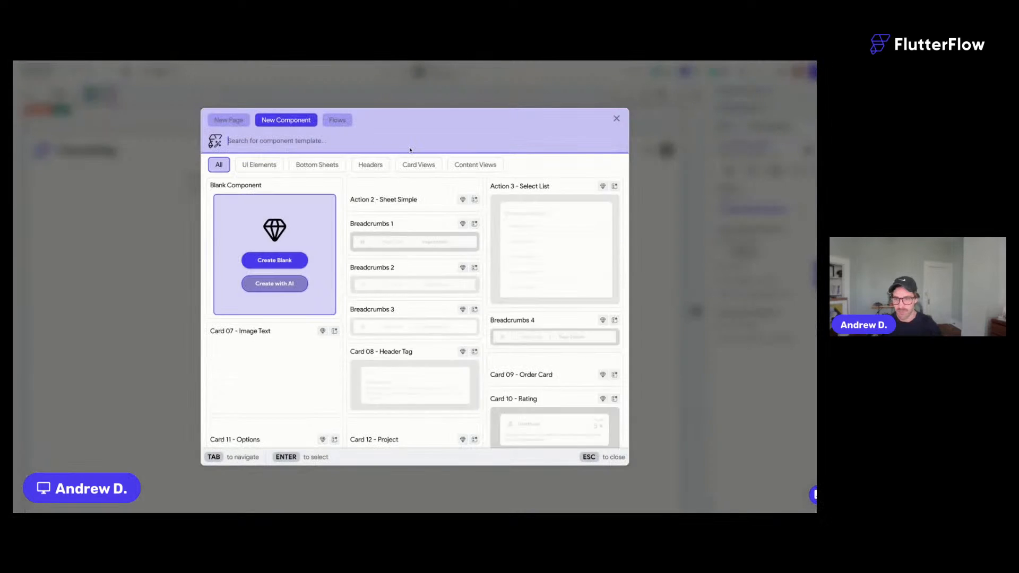
Browse the component templates, examining the Bottom Sheets category for a suitable modal layout.
scroll(414, 250, "down", 5)
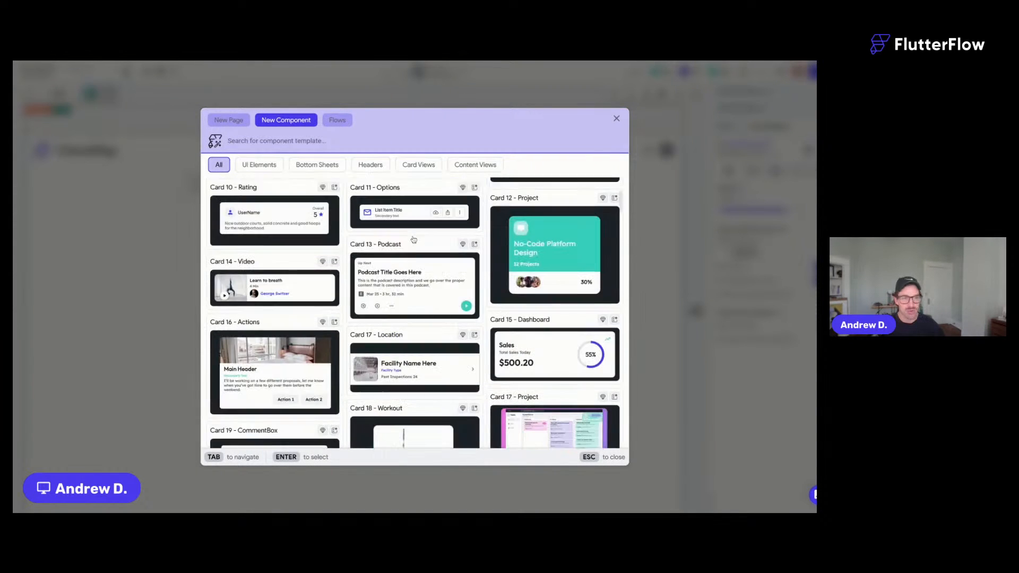
left_click(316, 166)
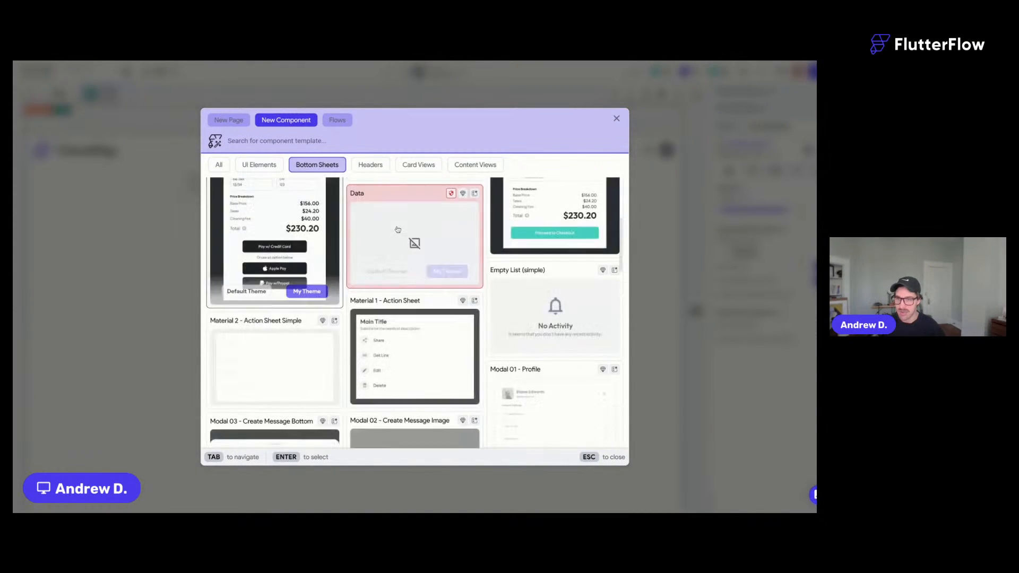
scroll(398, 230, "down", 8)
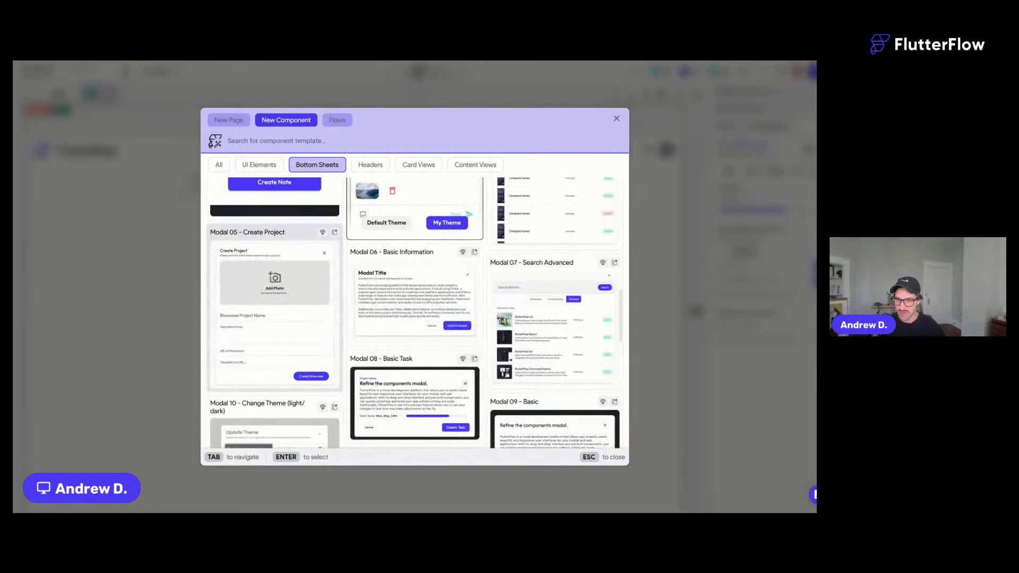
scroll(414, 255, "down", 3)
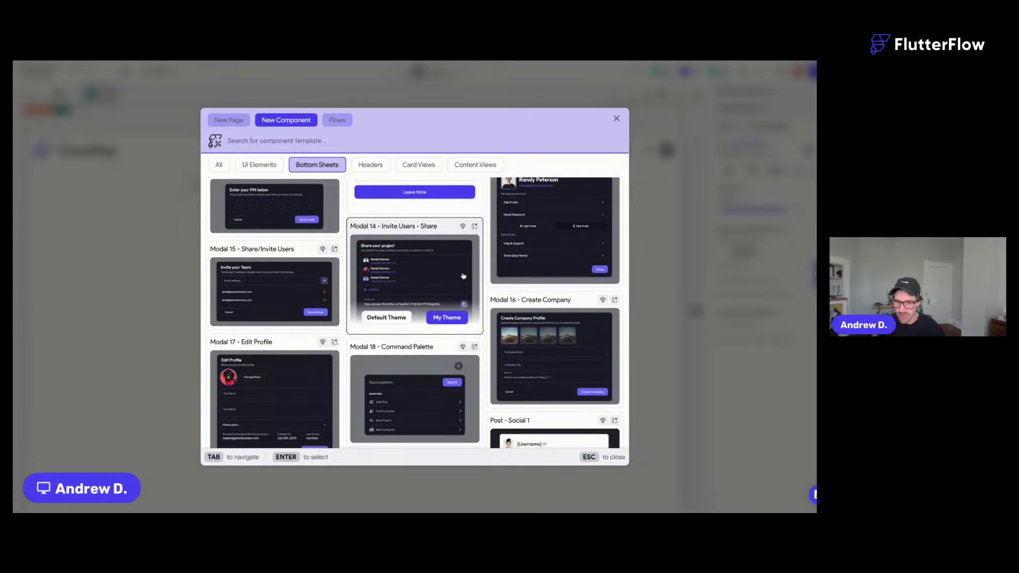
scroll(463, 276, "down", 2)
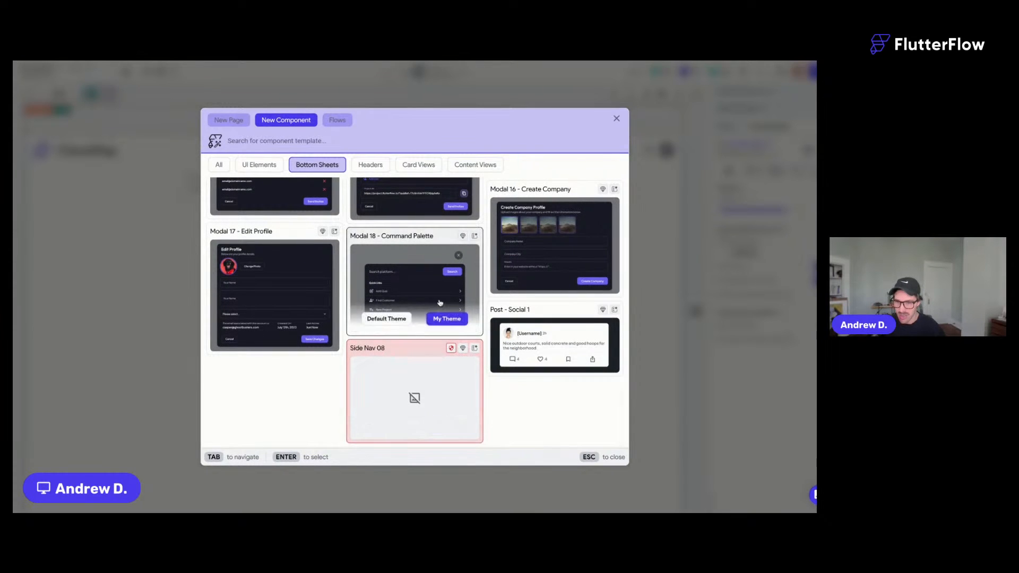
scroll(483, 405, "up", 8)
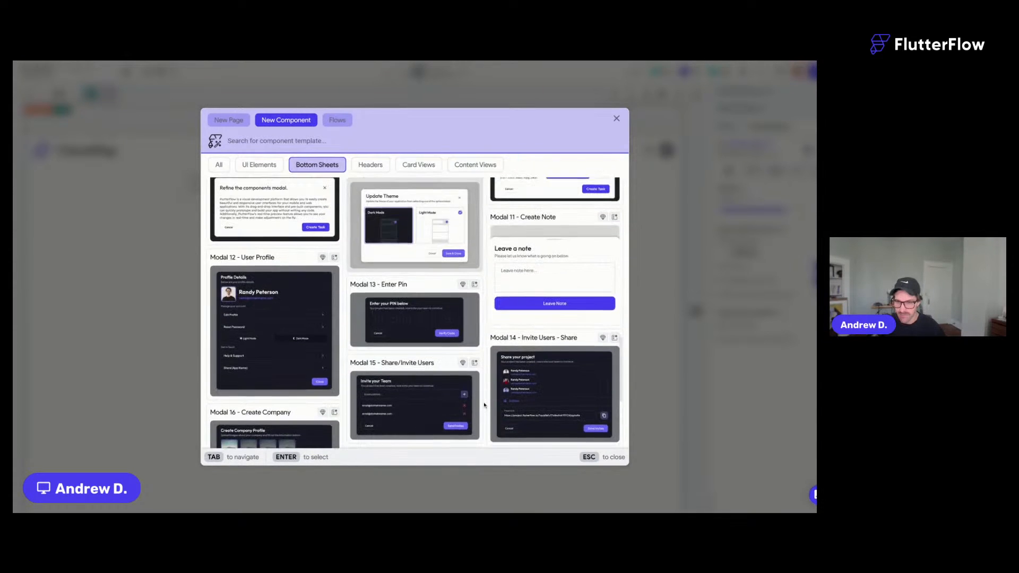
scroll(484, 405, "up", 3)
scroll(416, 313, "up", 5)
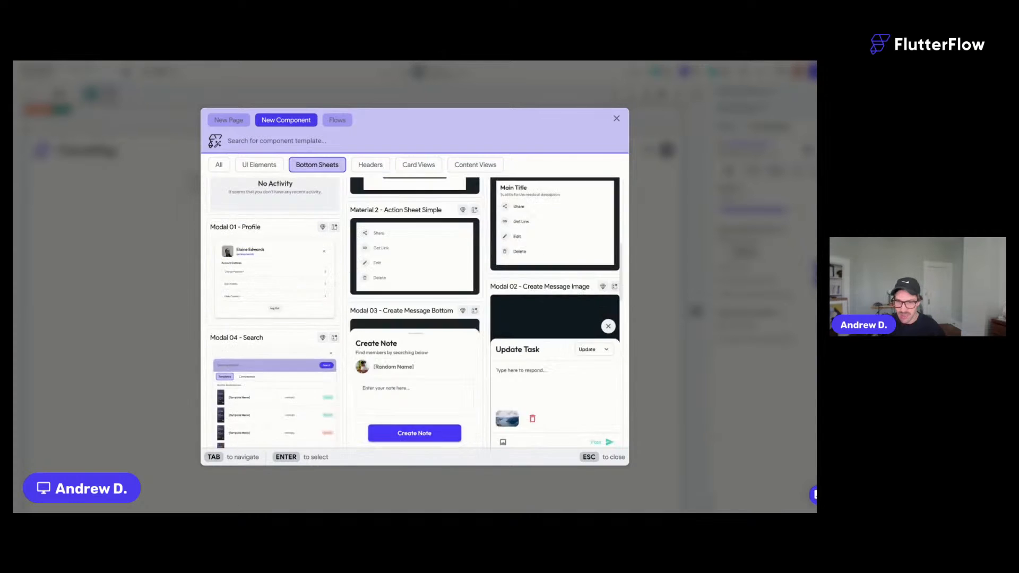
Examine the Card Views and Headers template categories for a suitable component layout.
left_click(415, 165)
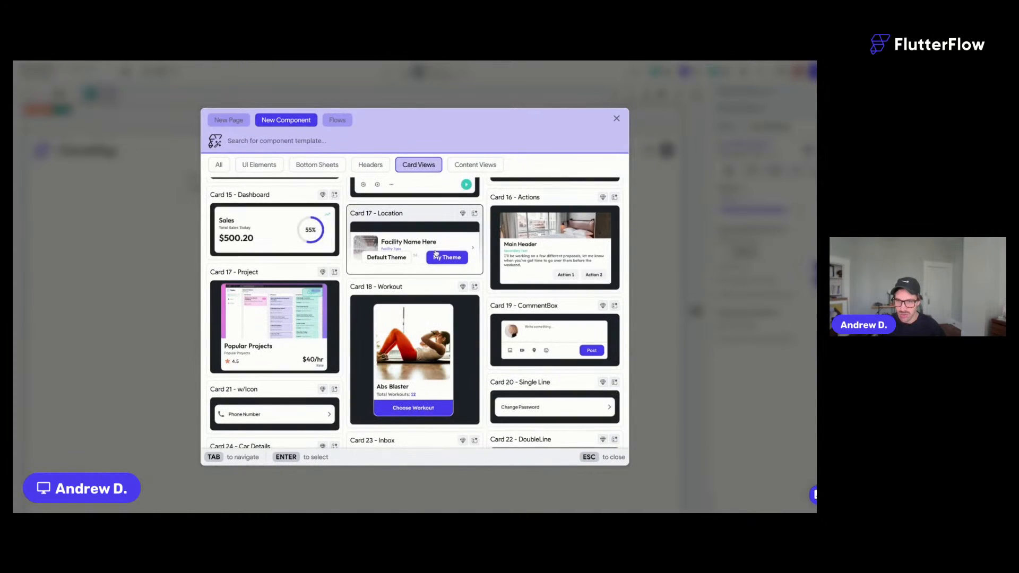
scroll(556, 244, "down", 2)
scroll(556, 244, "down", 6)
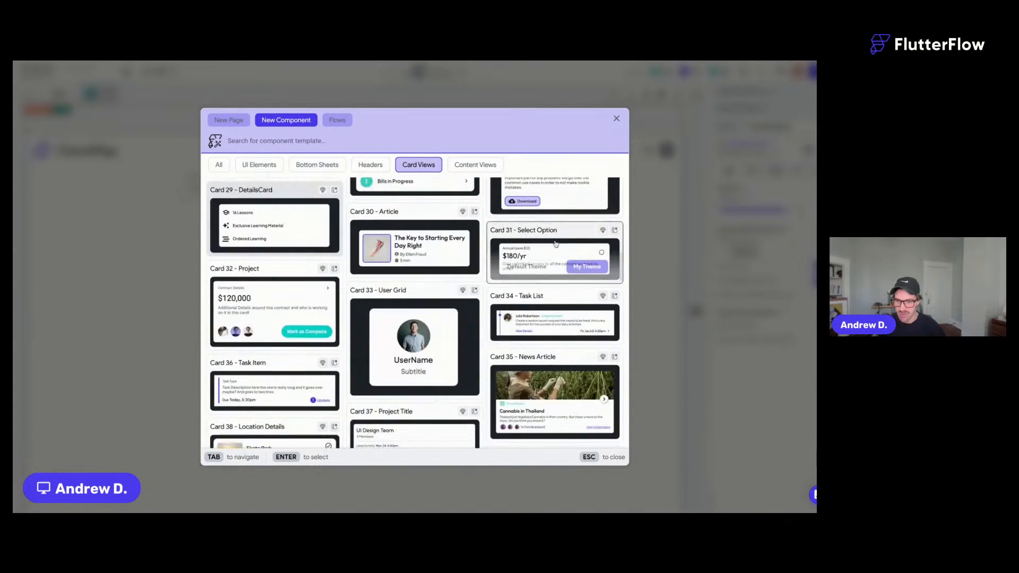
scroll(414, 314, "down", 2)
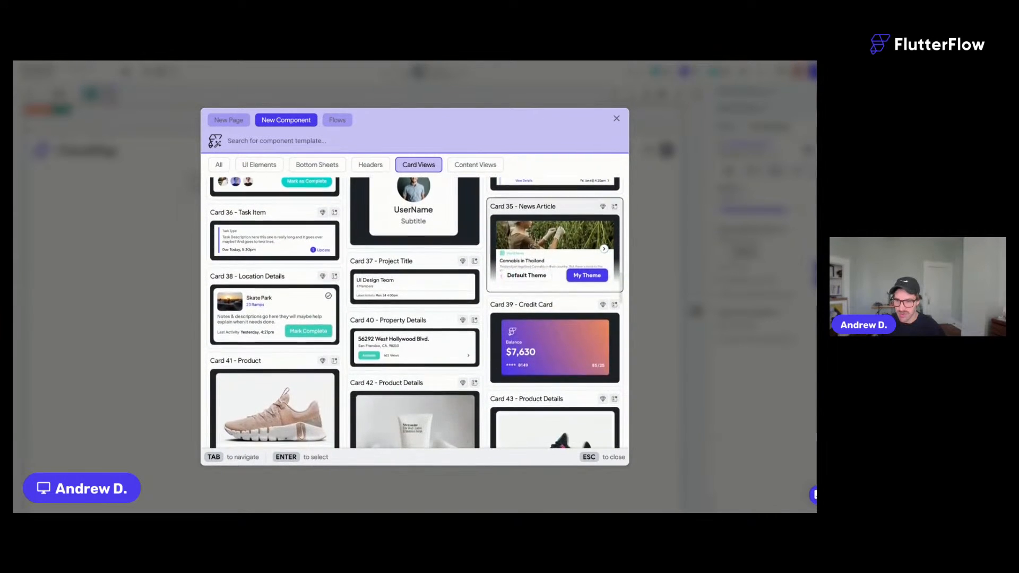
scroll(414, 314, "up", 6)
left_click(359, 168)
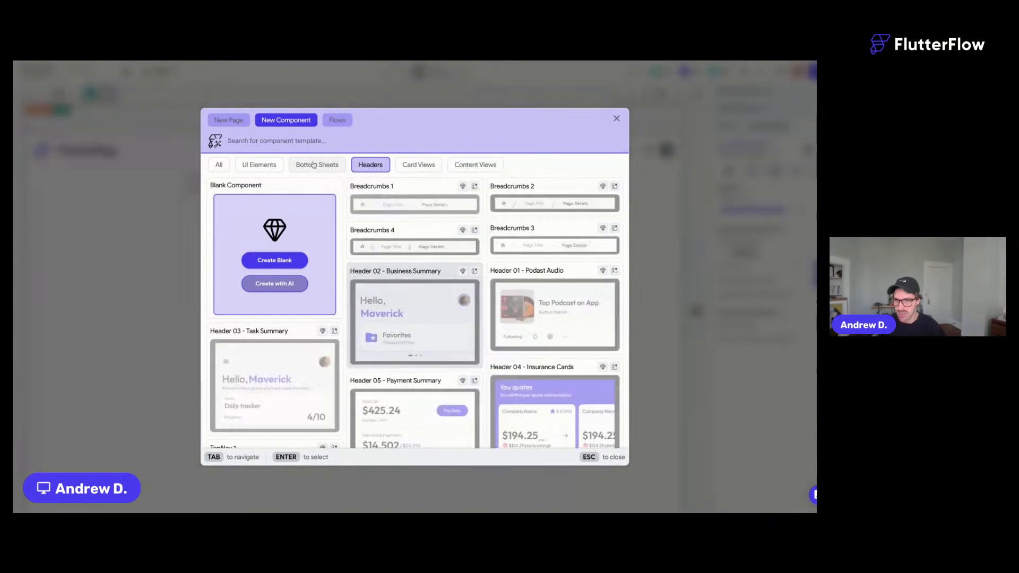
scroll(414, 314, "down", 1)
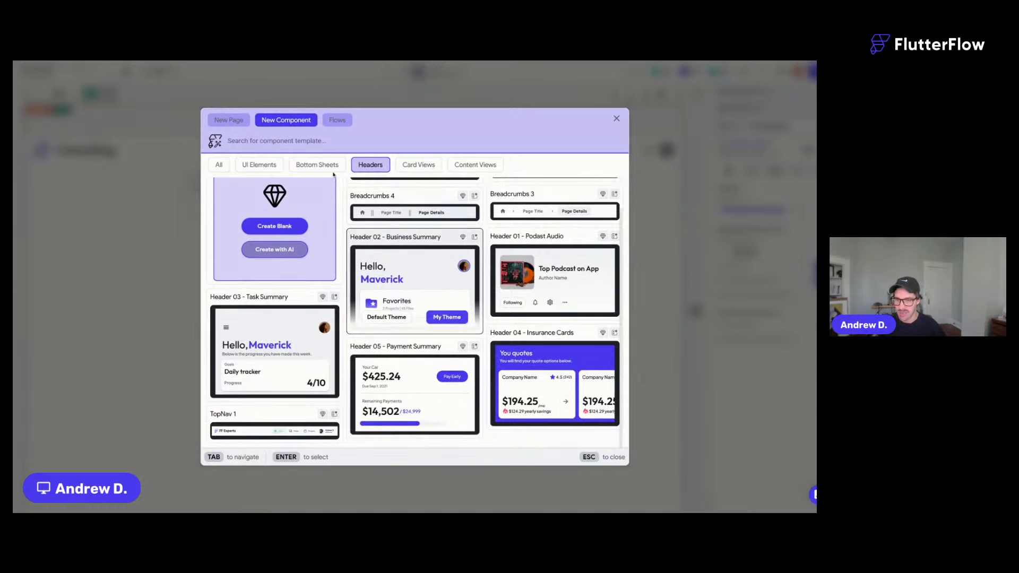
Create a component named chooseDestination from the Modal 09 - Basic template in the Bottom Sheets category.
left_click(319, 163)
scroll(413, 283, "up", 1)
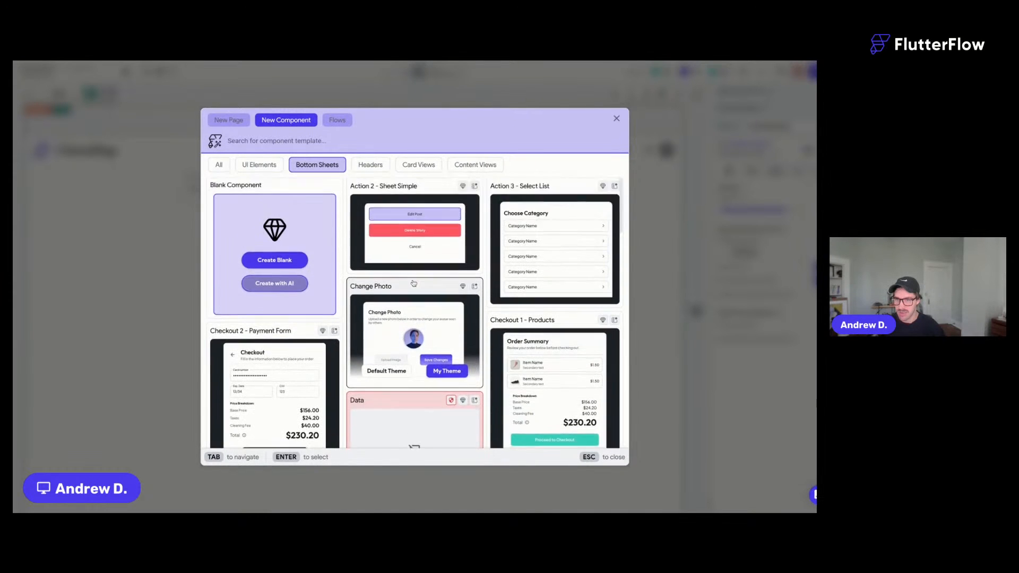
scroll(413, 284, "down", 6)
scroll(413, 283, "down", 5)
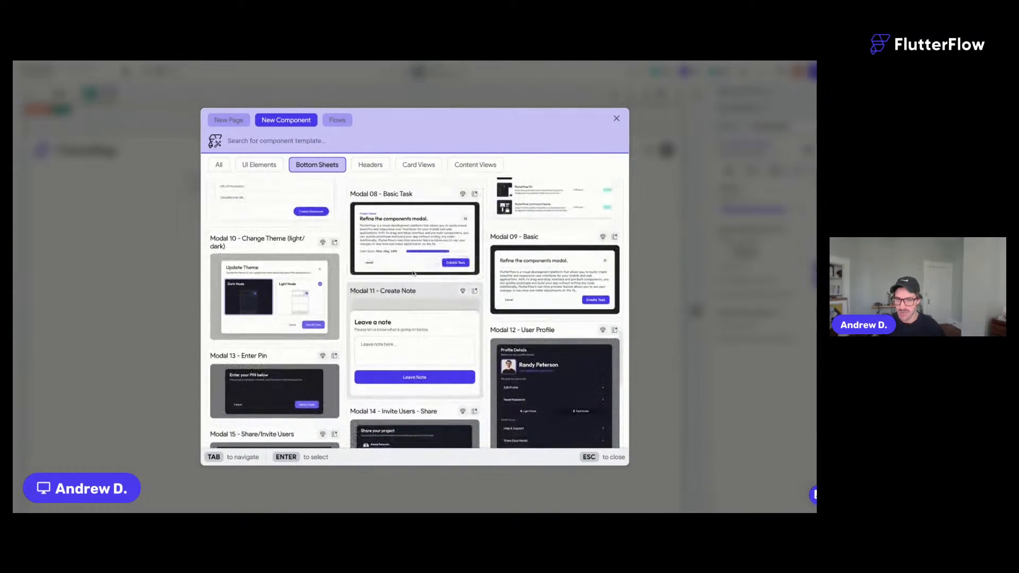
left_click(587, 301)
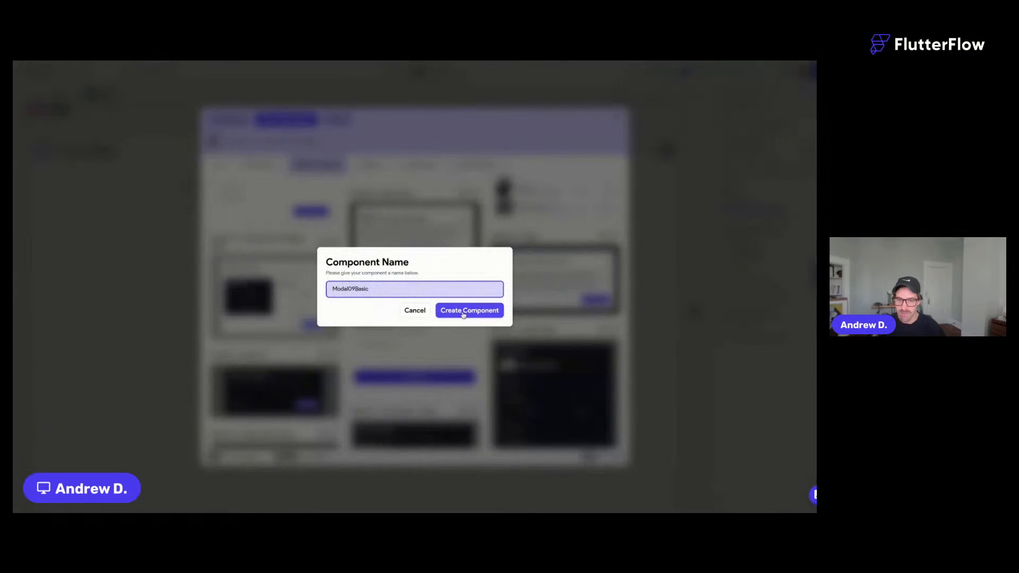
left_click_drag(374, 288, 282, 286)
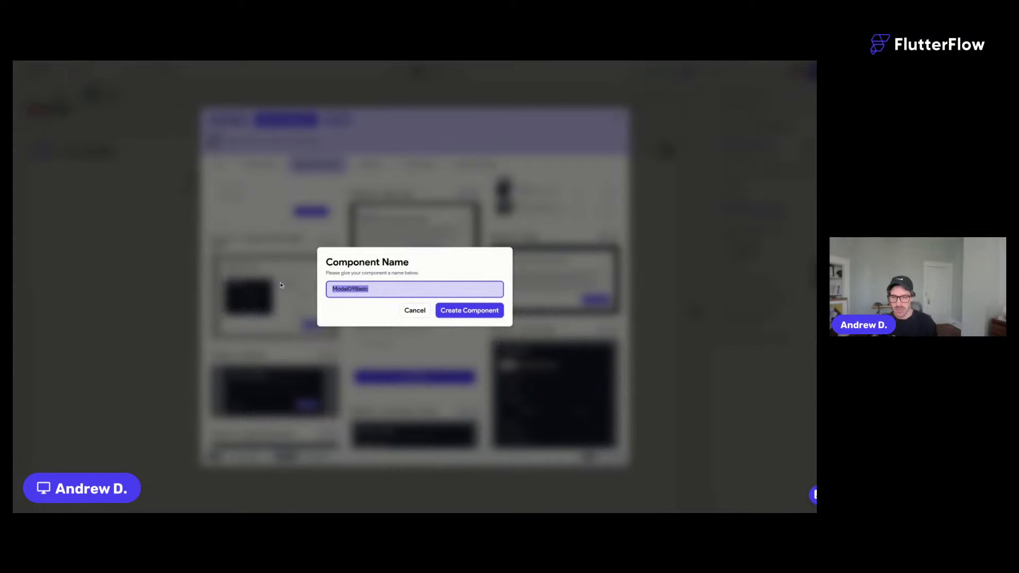
type("choose")
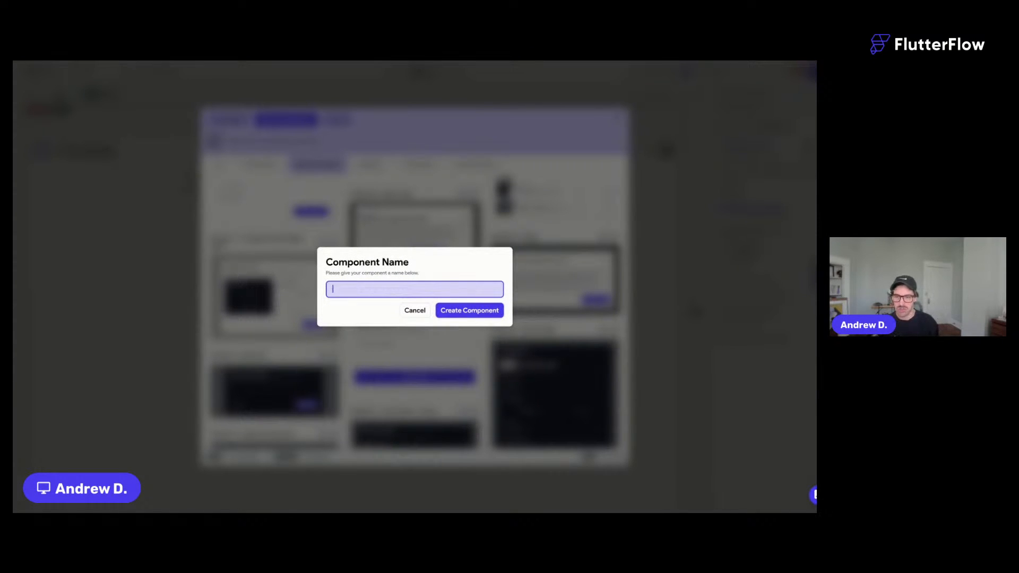
type("Destination")
left_click(464, 310)
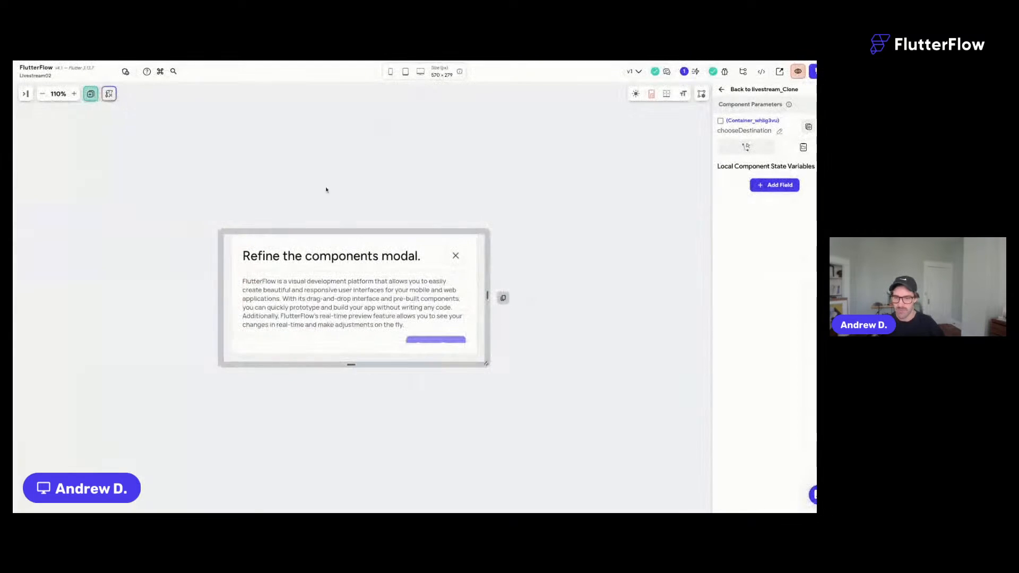
Increase the chooseDestination component's canvas height to 420 px.
left_click(344, 252)
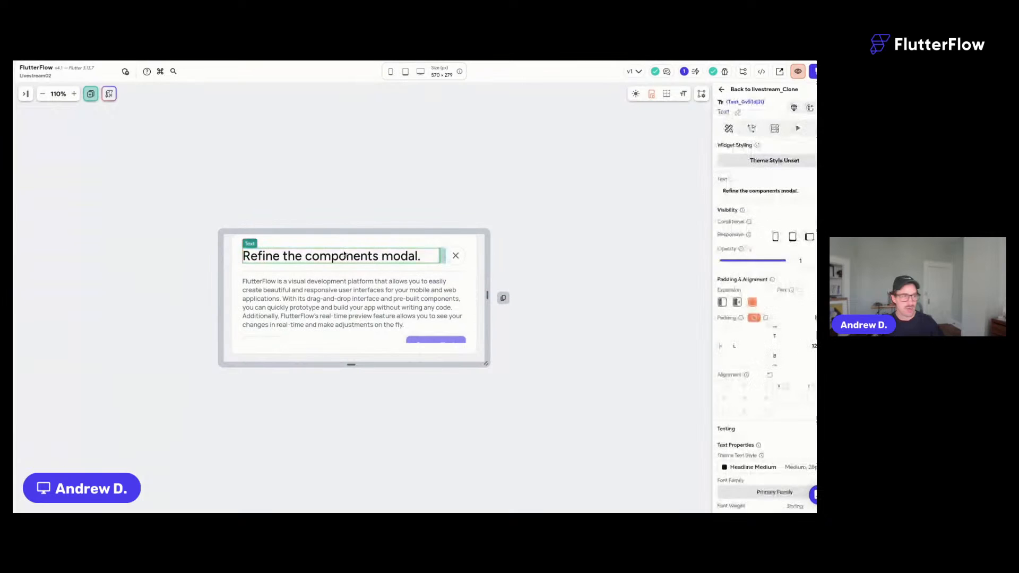
left_click(421, 154)
left_click(352, 299)
left_click_drag(351, 365, 351, 397)
left_click(236, 384)
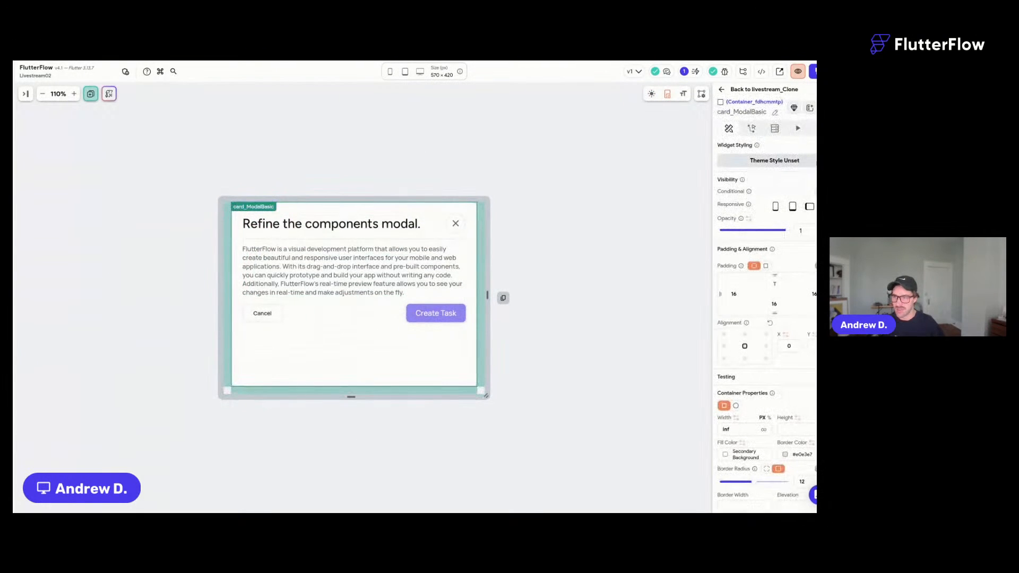
Wrap the card_ModalBasic container in a Column.
left_click(26, 94)
left_click(83, 284)
right_click(82, 285)
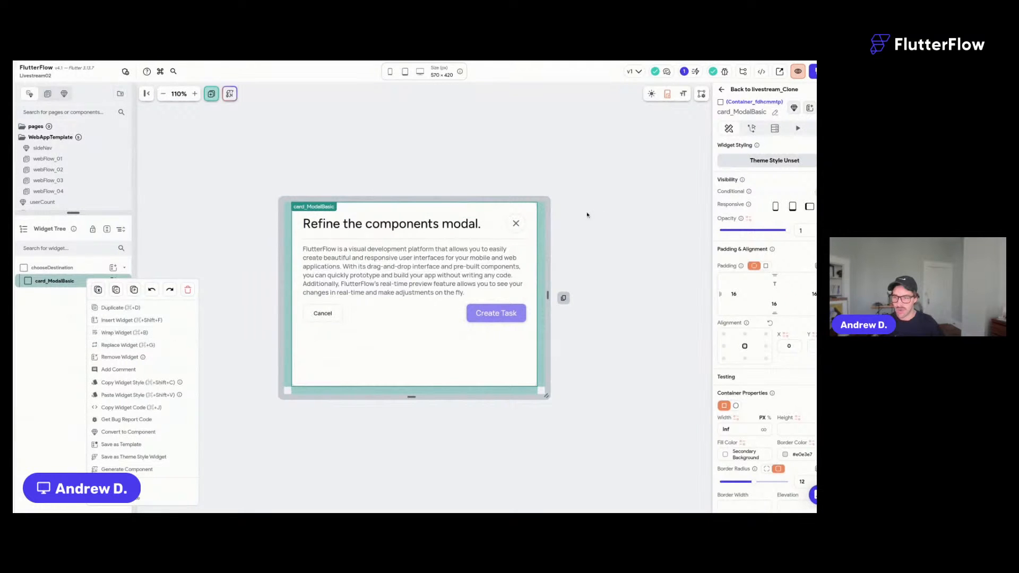
left_click(133, 332)
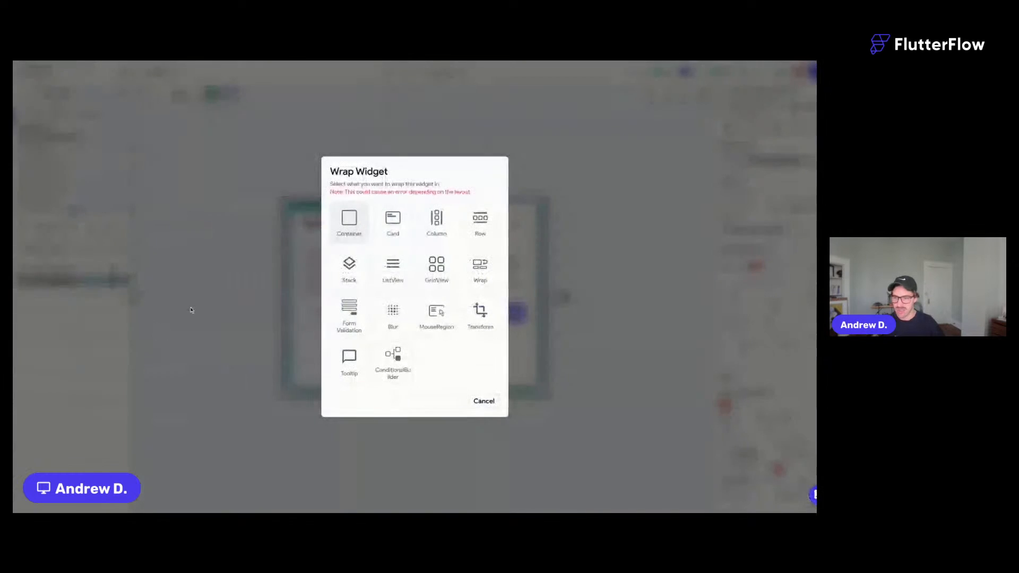
left_click(432, 218)
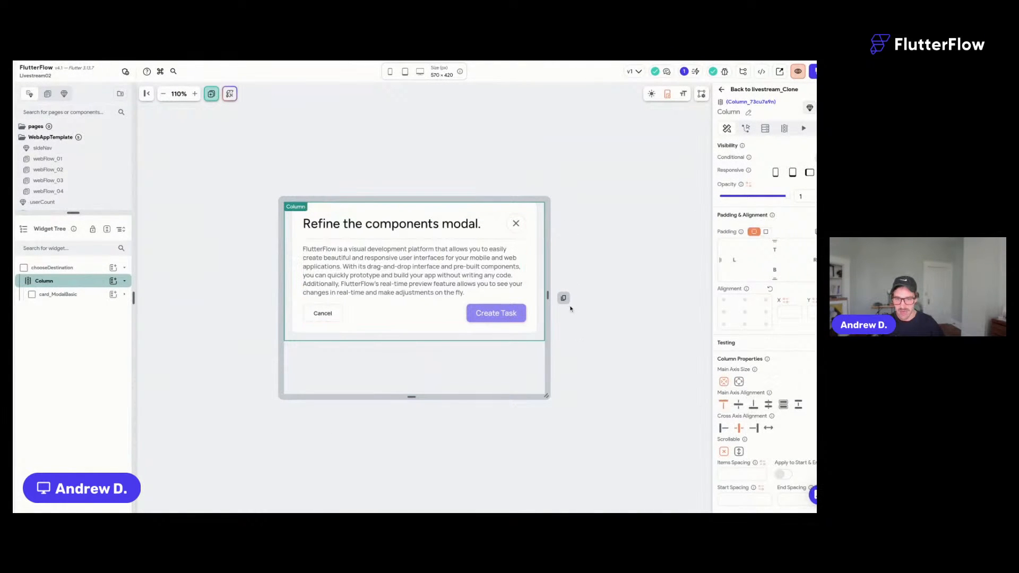
Widen the component canvas to 615 px and delete the body paragraph below the modal's title.
mouse_move(547, 296)
left_mouse_down()
mouse_move(591, 295)
mouse_move(558, 285)
left_mouse_up()
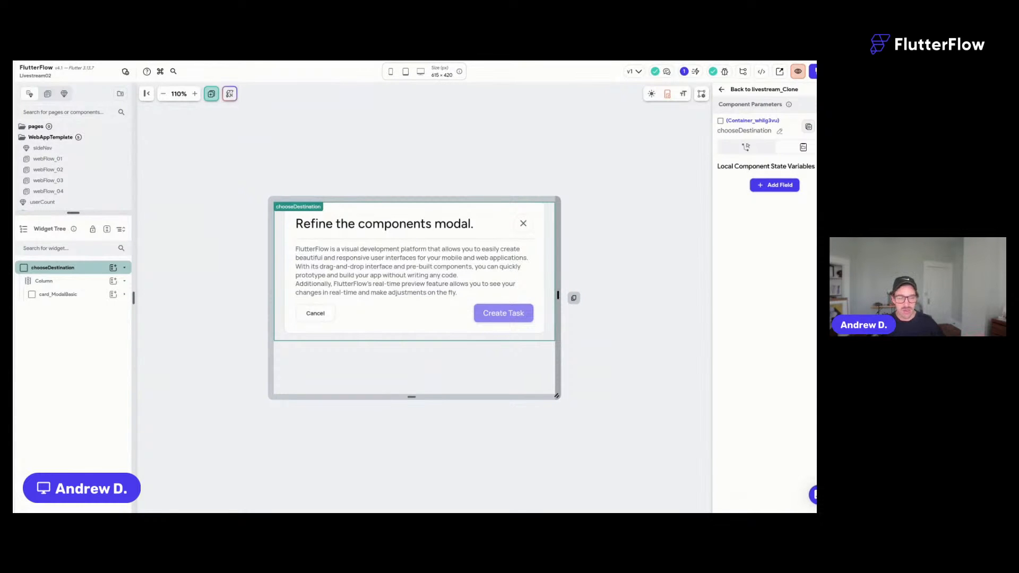
left_click(375, 216)
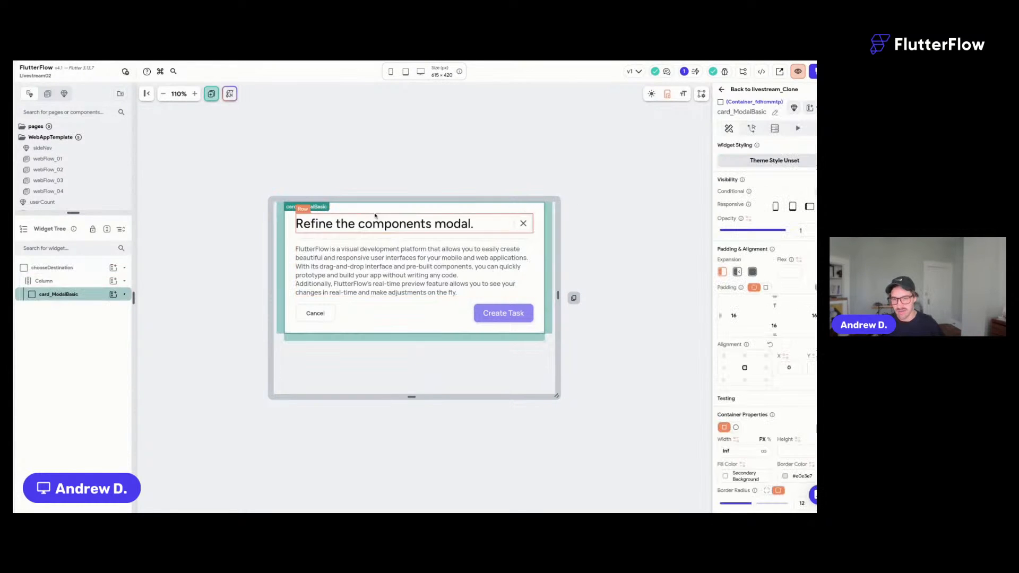
left_click(398, 252)
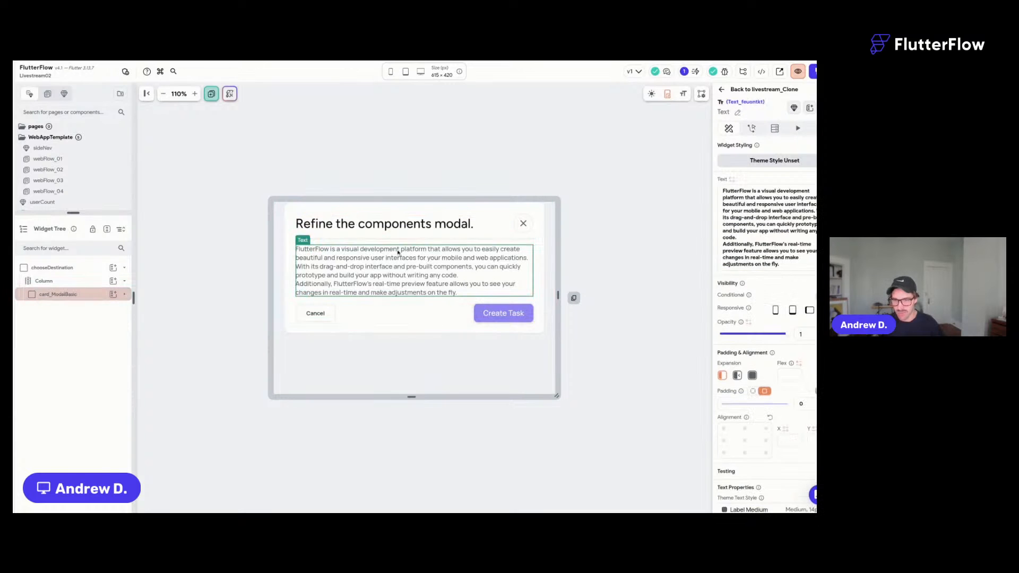
key("Delete")
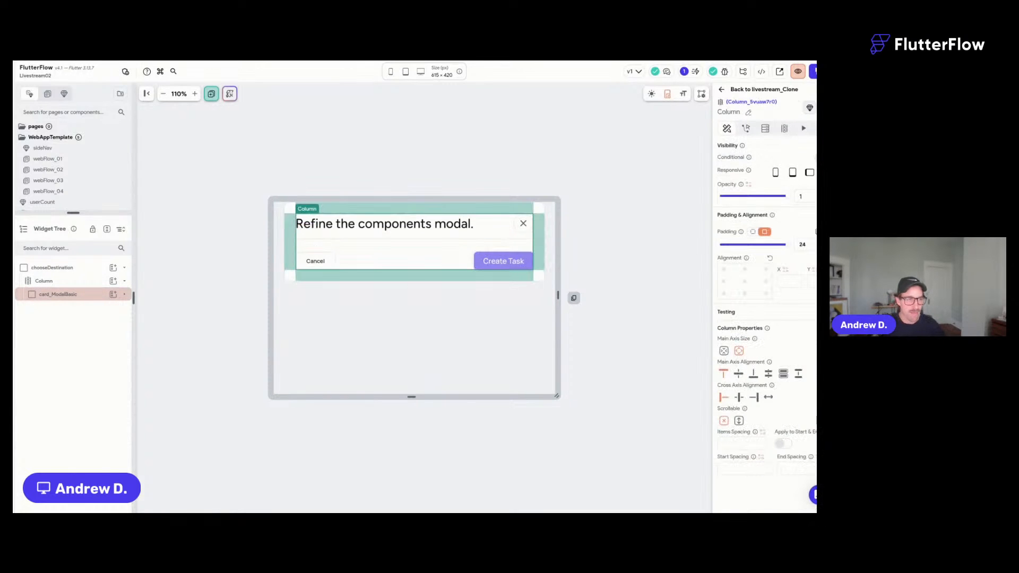
Switch to the Airbnb page, review its Where dropdown with the region tiles, close it and return to FlutterFlow.
key("super+Tab")
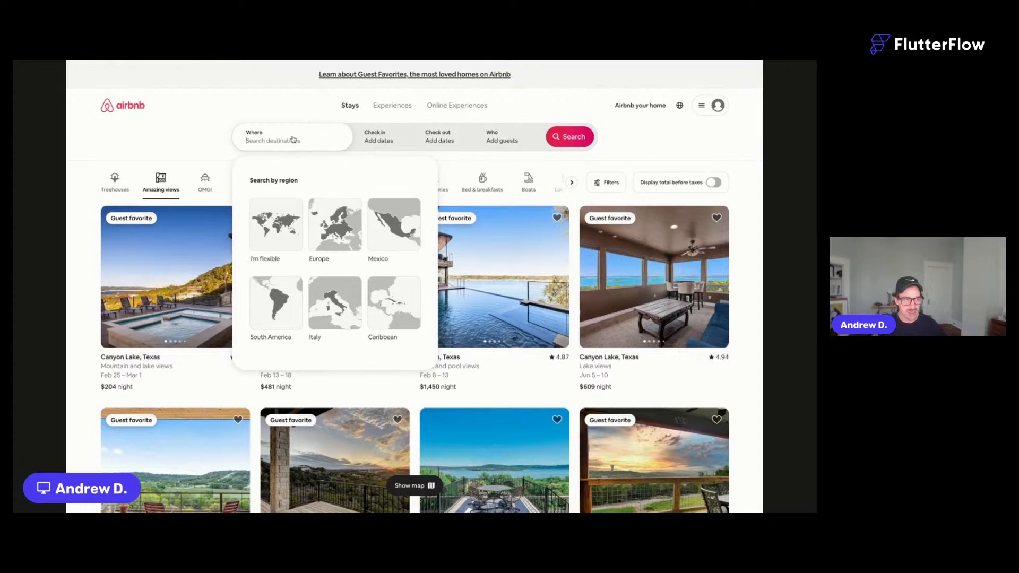
left_click(214, 111)
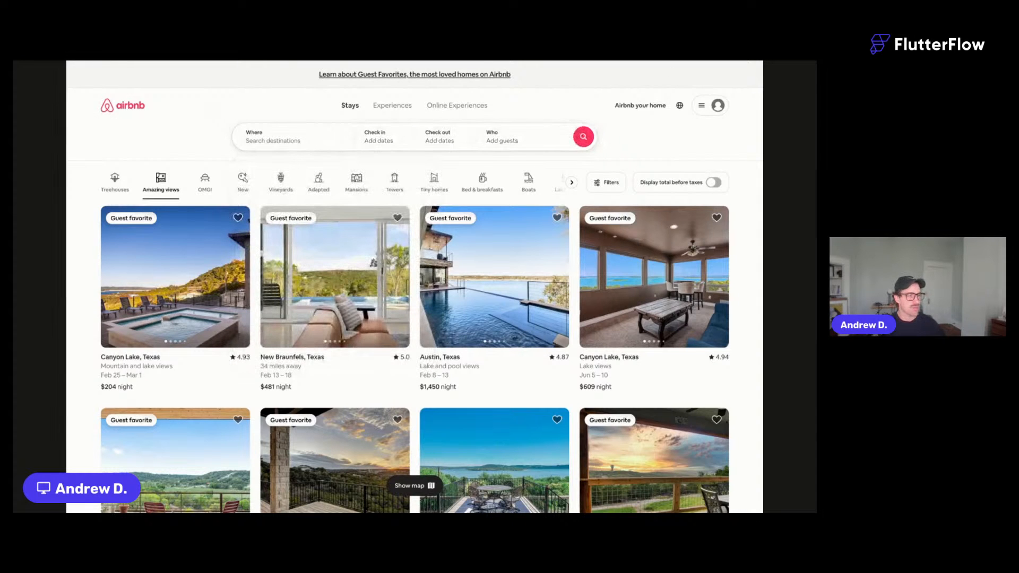
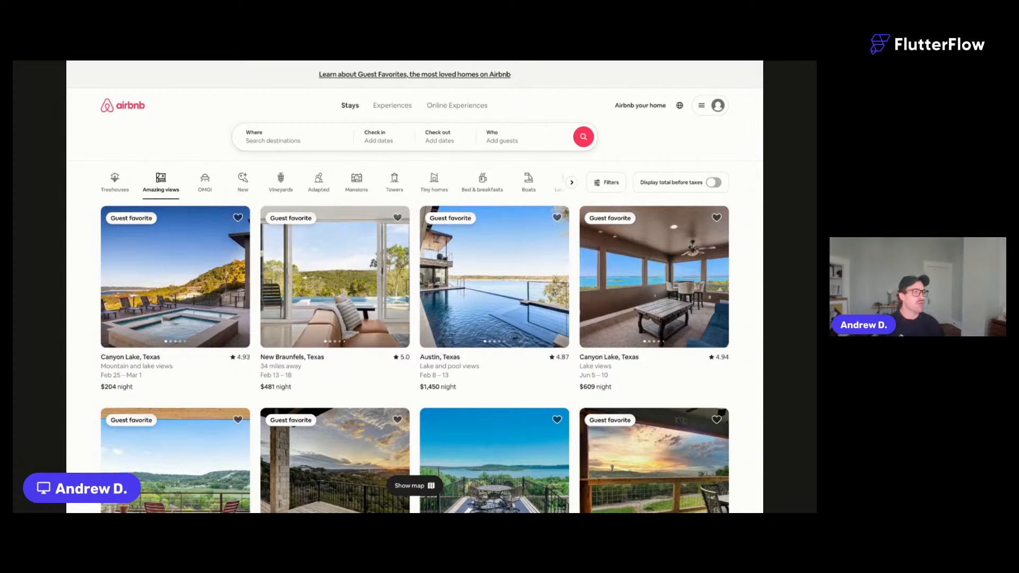
key("ctrl+Tab")
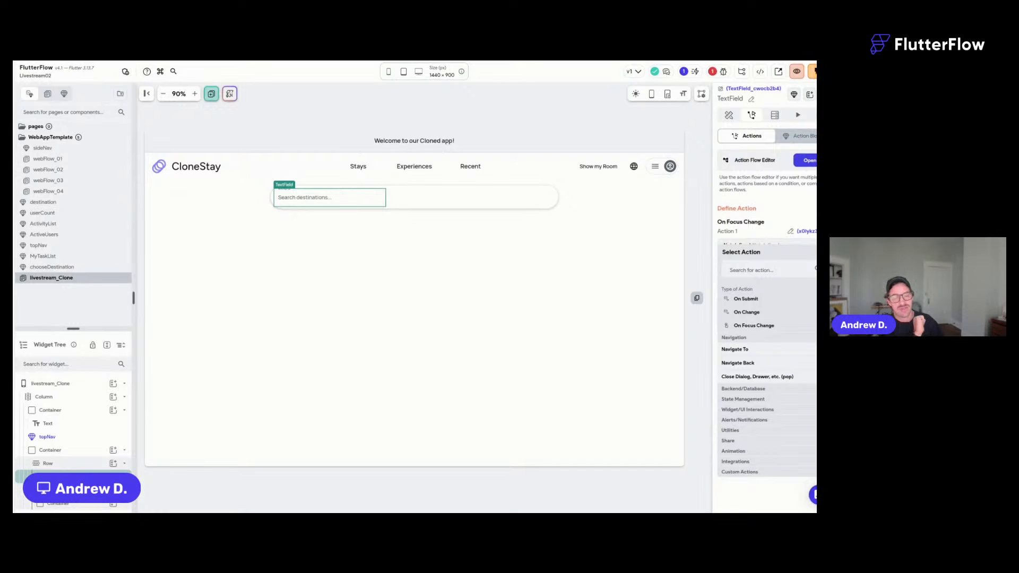
Review the chooseDestination component's layout, then return to the destination search field on the livestream_Clone page.
left_click(85, 271)
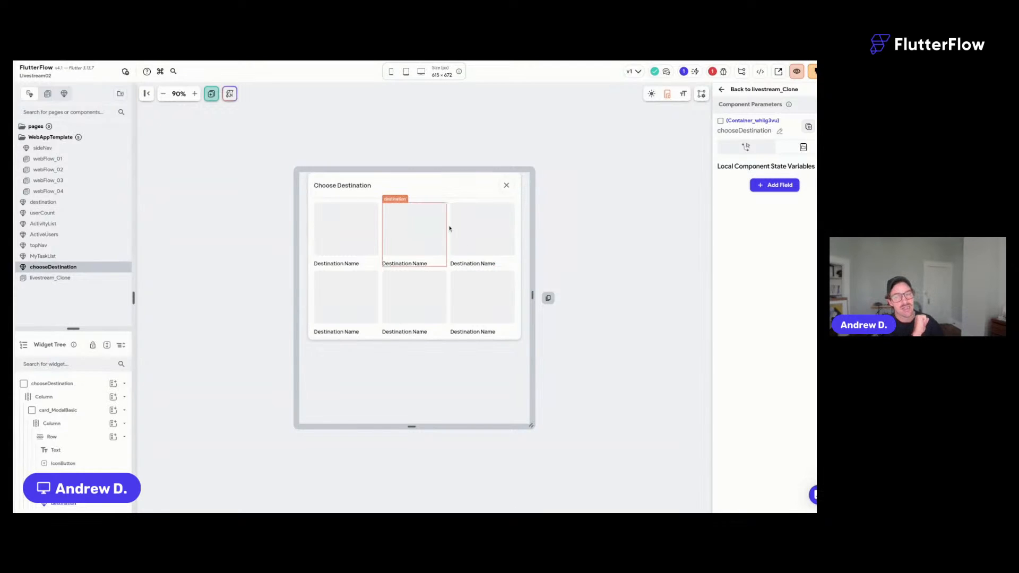
left_click(80, 277)
left_click(300, 202)
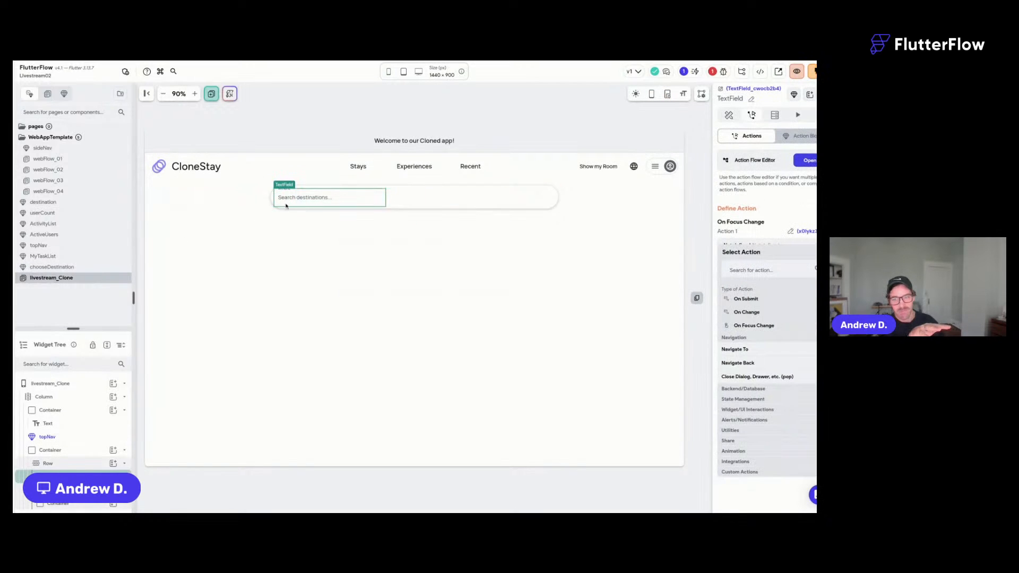
Examine the destination search field's properties, including the focus-based condition that controls its fill color.
left_click(729, 115)
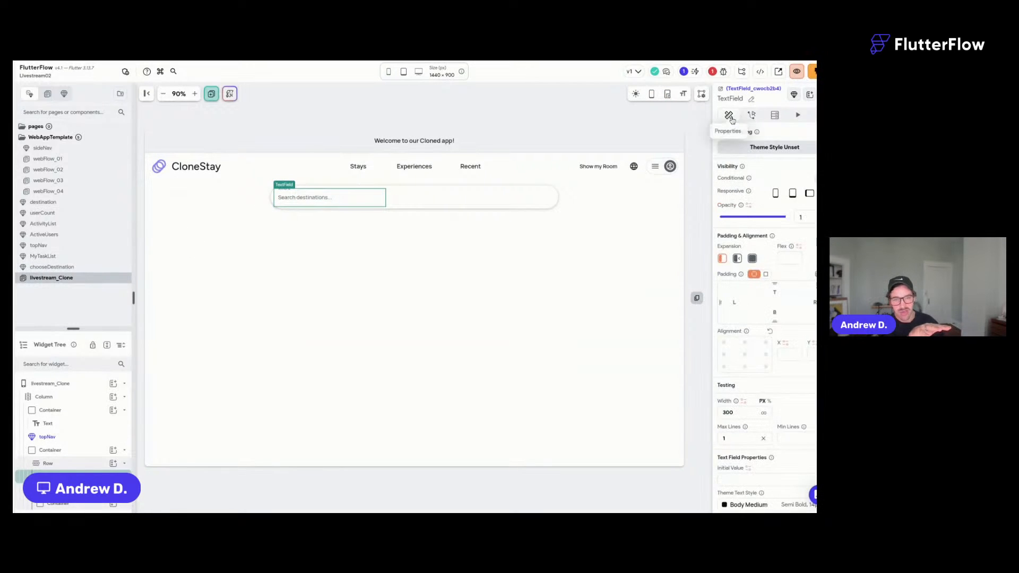
scroll(771, 294, "down", 1)
scroll(771, 294, "down", 15)
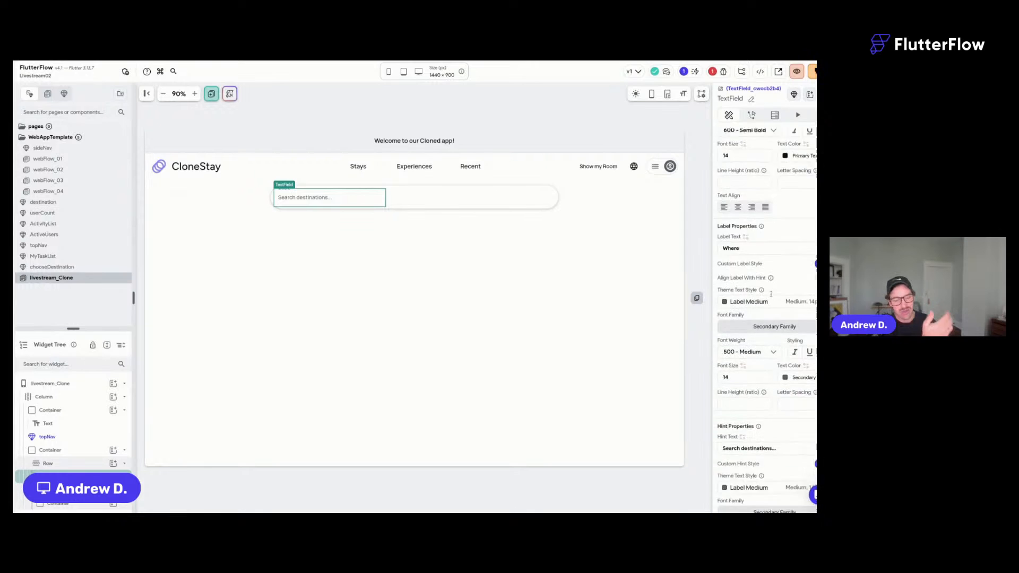
scroll(801, 278, "down", 6)
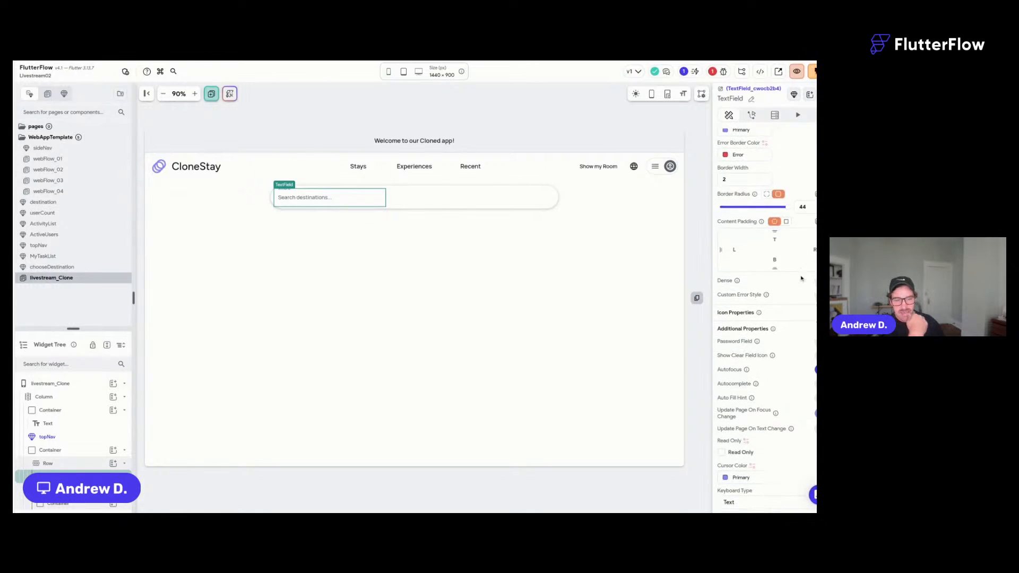
scroll(802, 279, "down", 2)
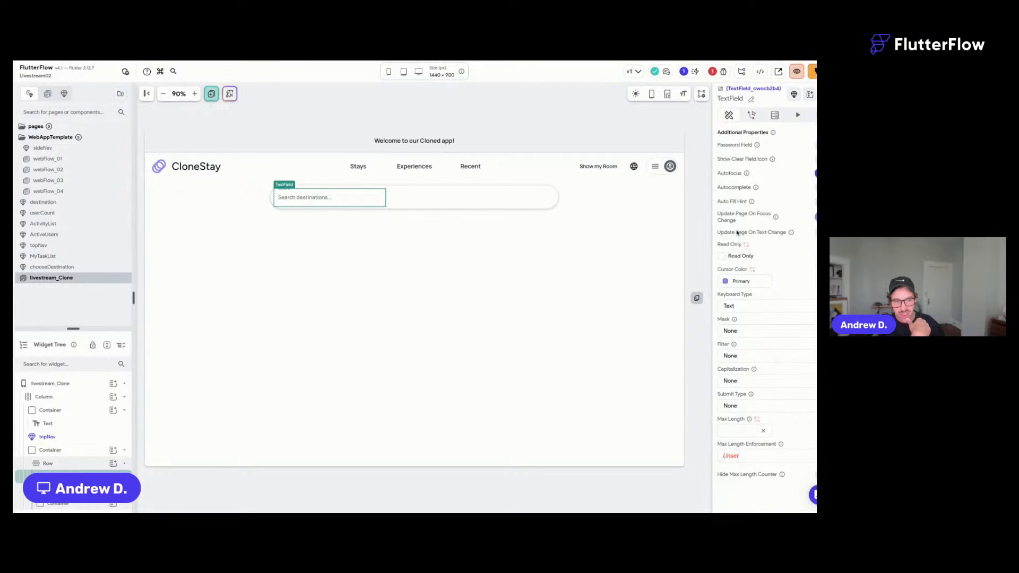
scroll(800, 186, "up", 8)
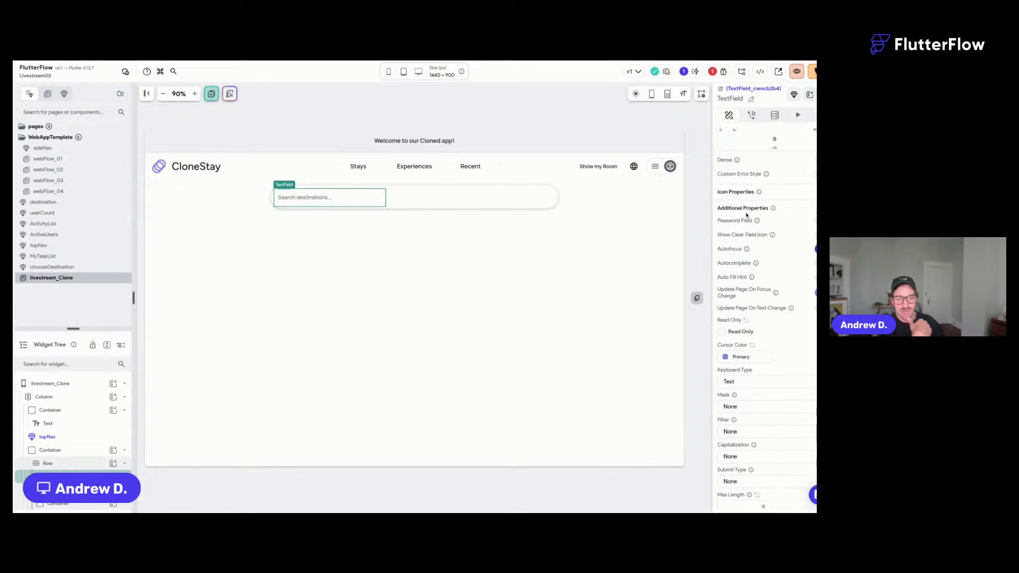
scroll(800, 186, "up", 3)
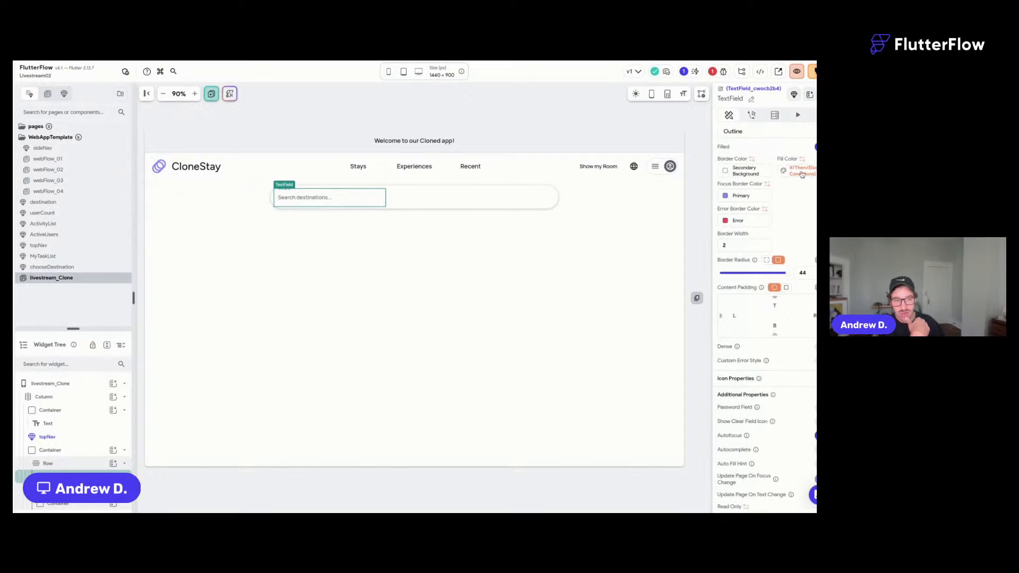
left_click(800, 171)
left_click(711, 225)
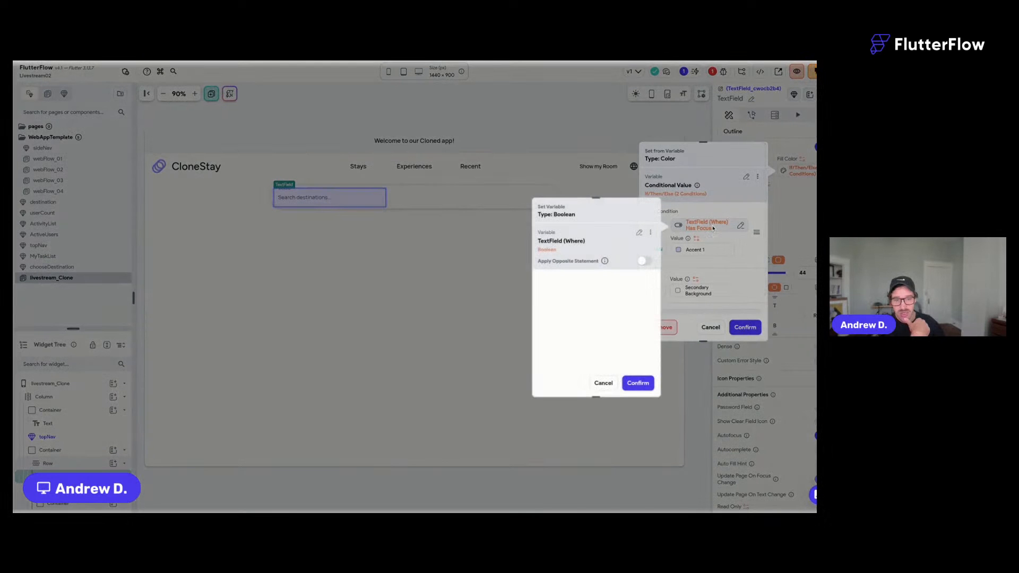
left_click(710, 230)
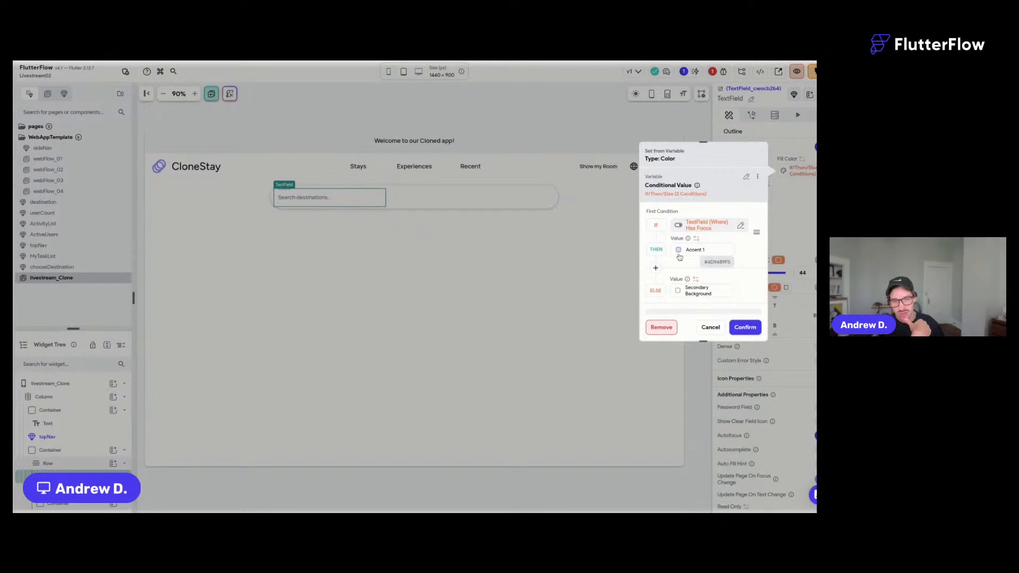
left_click(745, 328)
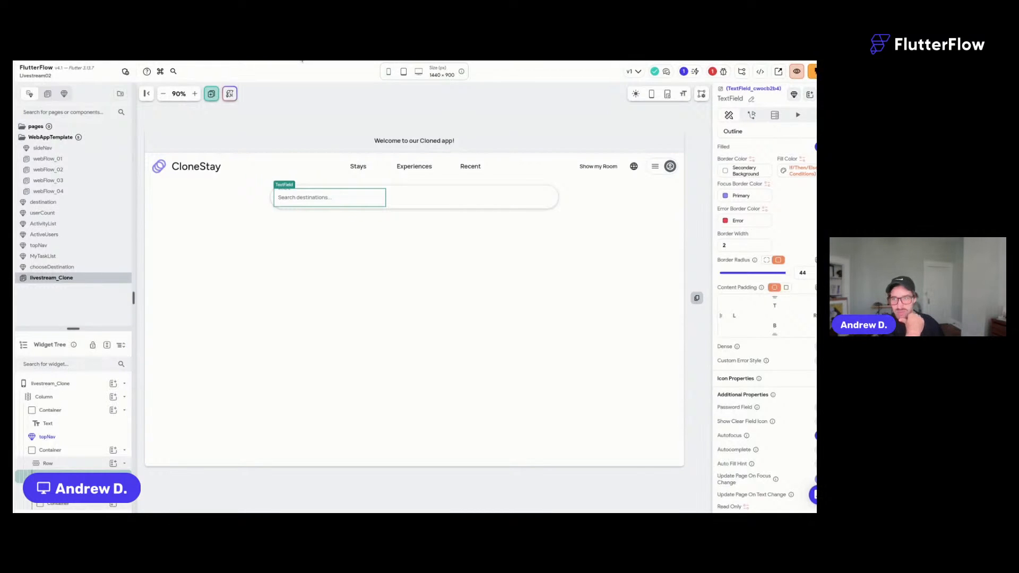
Reselect the destination search field on the livestream_Clone page and save the project.
left_click(418, 116)
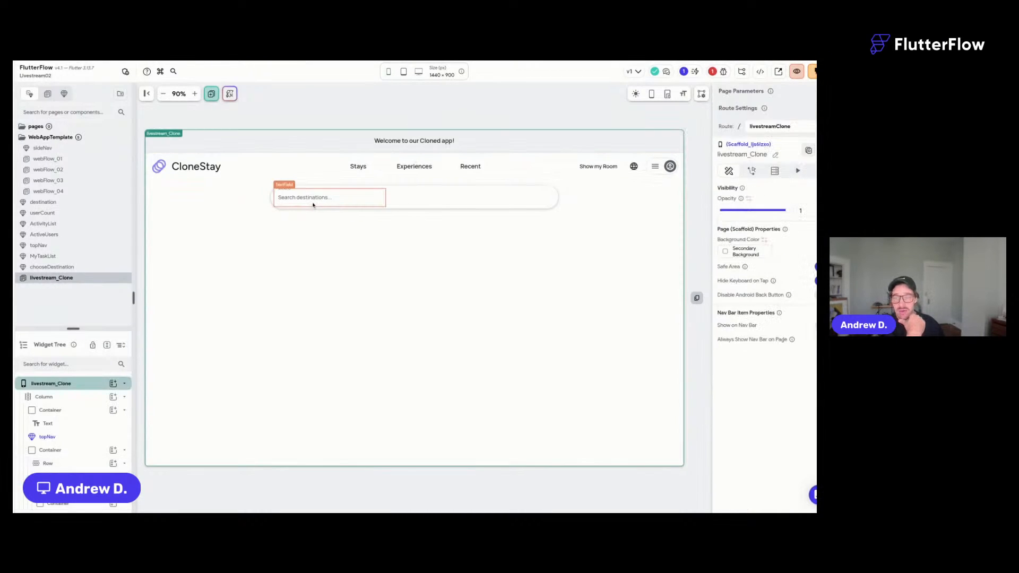
left_click(313, 205)
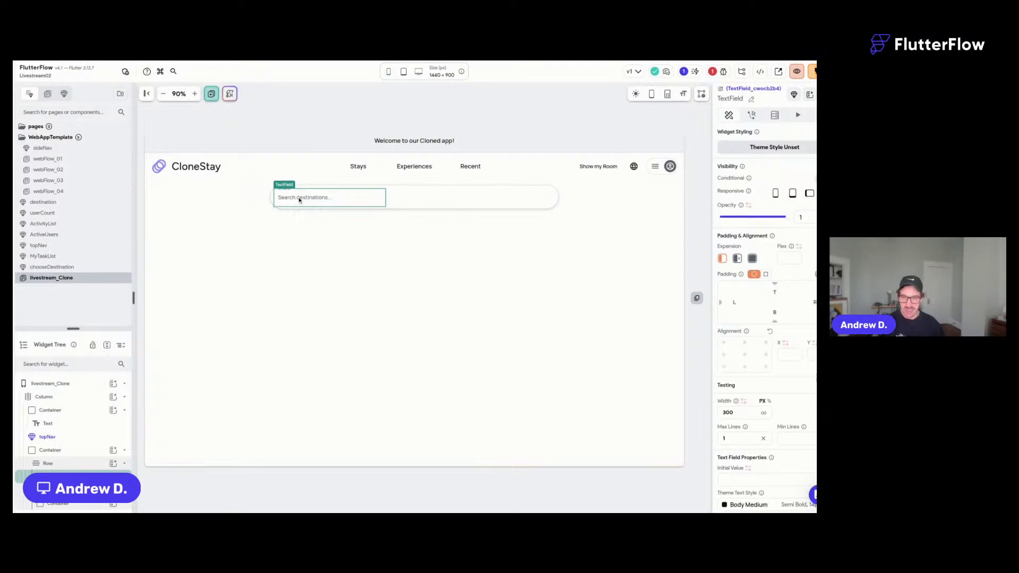
key("ctrl+s")
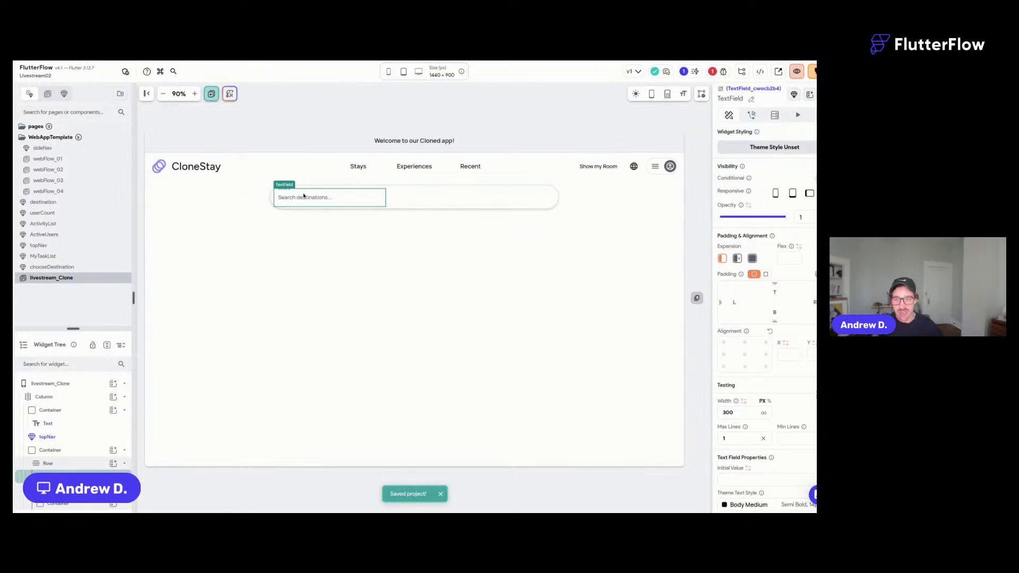
Give the destination search field an On Focus Change action that shows the chooseDestination component as a Custom Dialog.
left_click(752, 115)
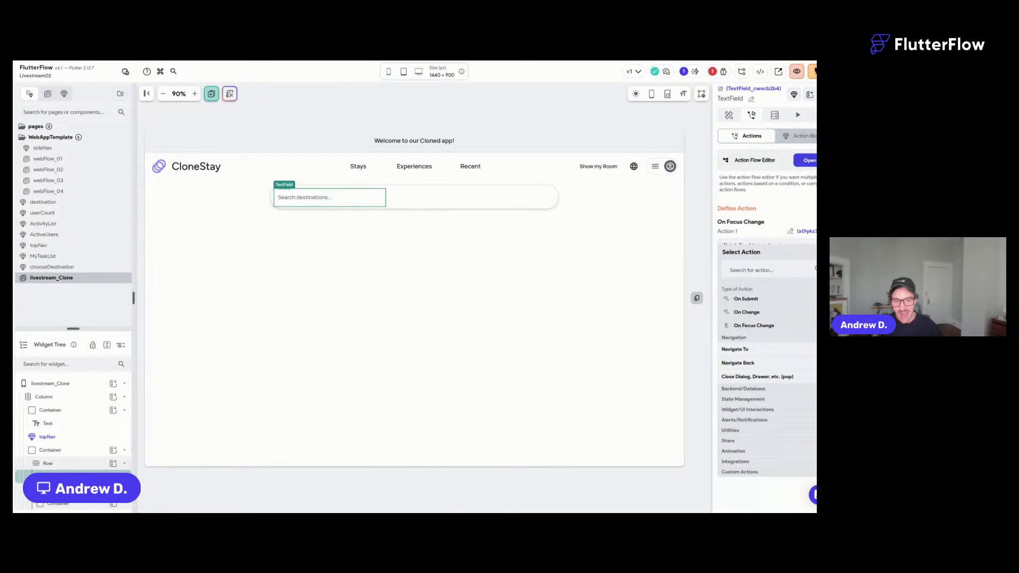
left_click(771, 272)
type("custom")
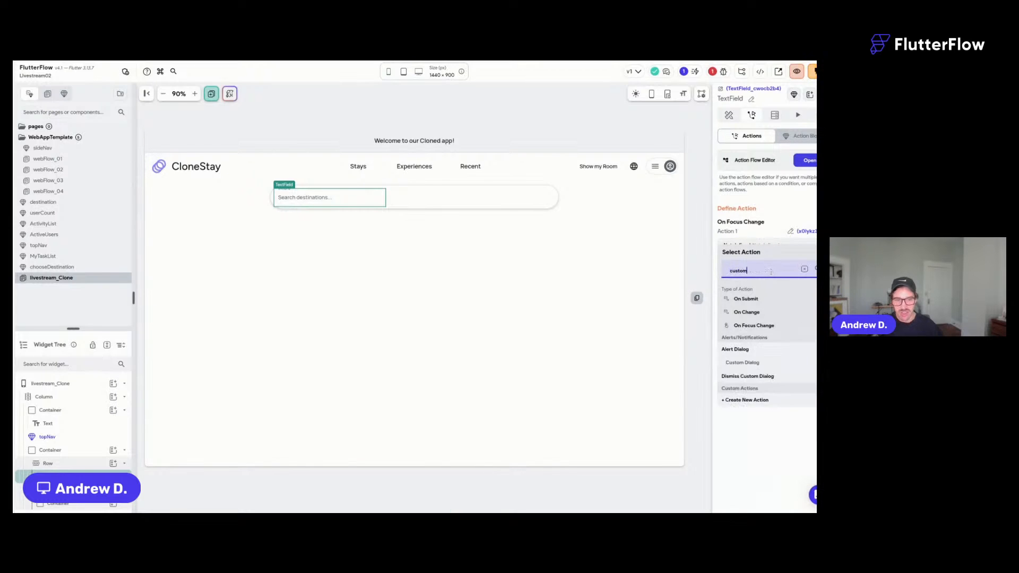
left_click(743, 363)
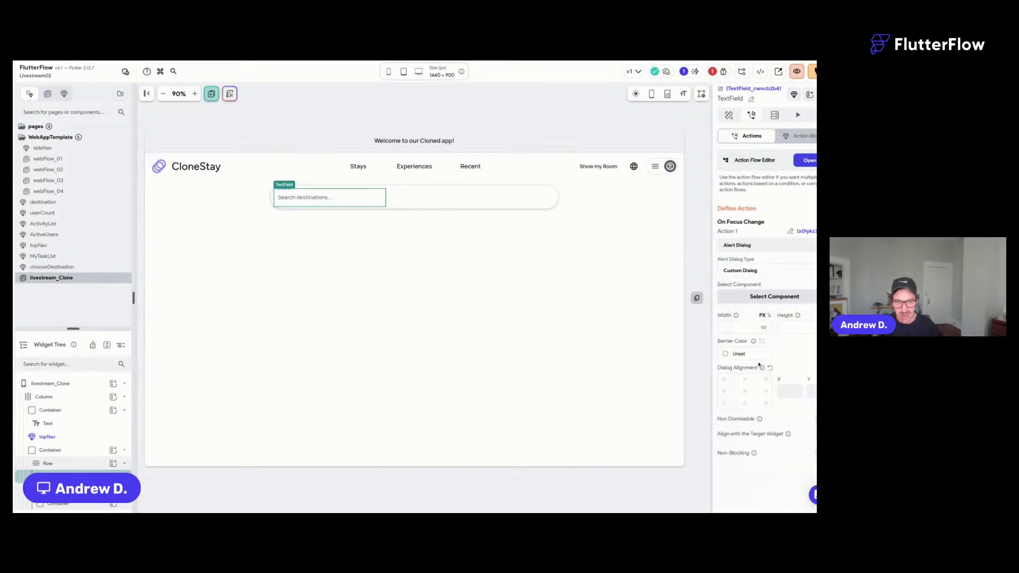
left_click(760, 298)
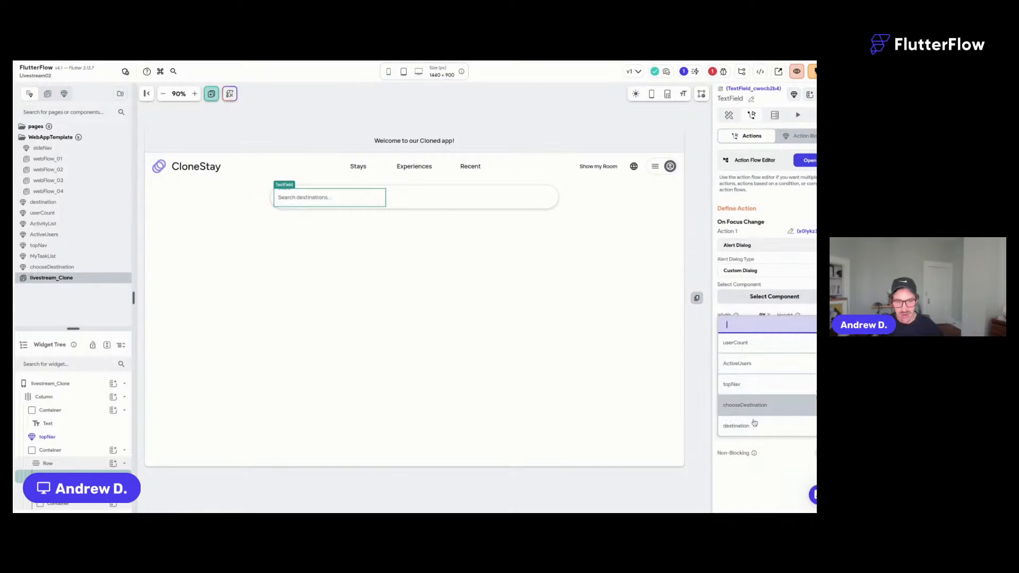
left_click(760, 428)
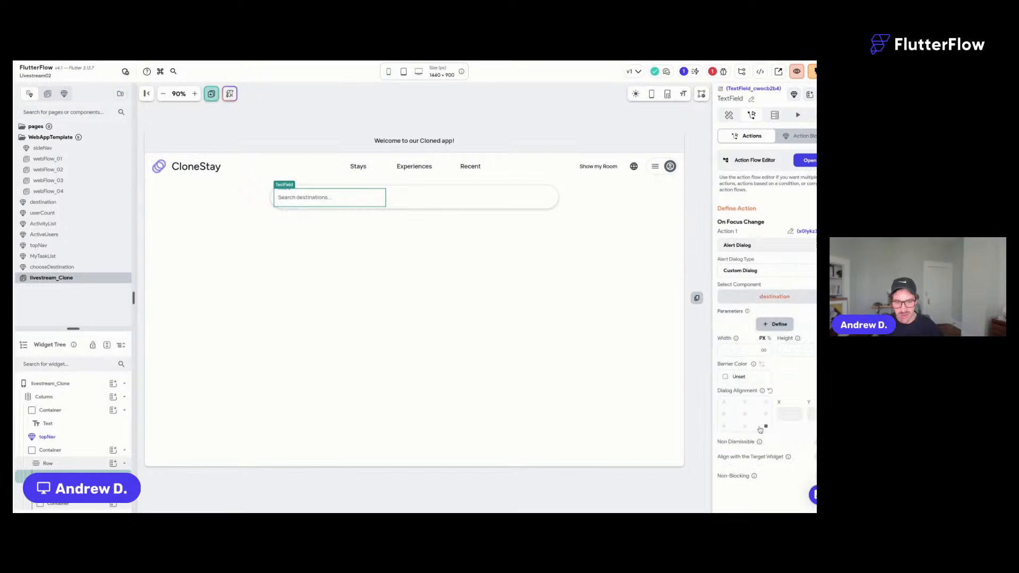
left_click(771, 322)
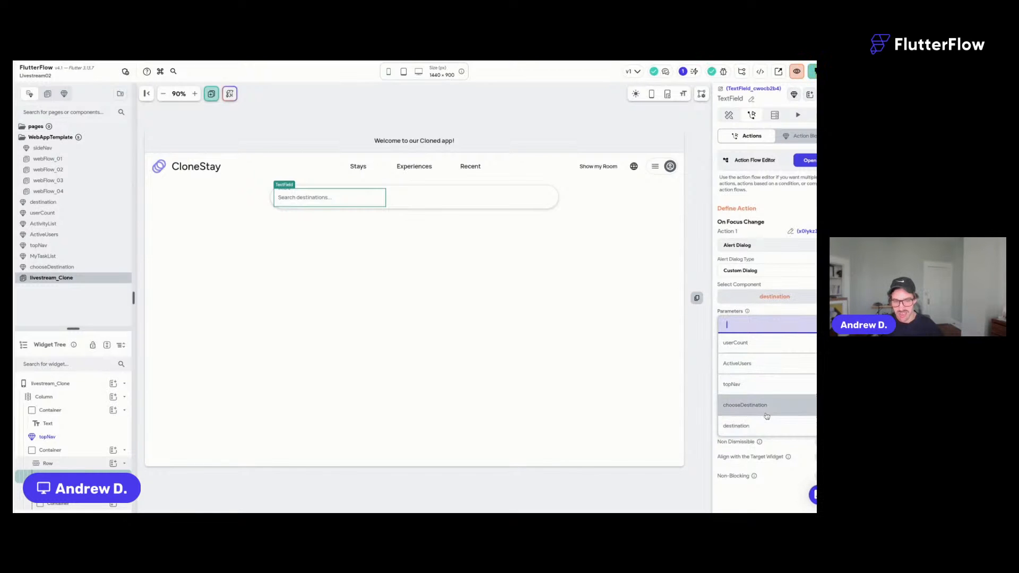
left_click(767, 413)
Align the dialog with its target widget, using bottom-center dialog alignment (0, 1), top-left target alignment (-1, -1) and Avoid Overflow enabled.
scroll(765, 404, "down", 1)
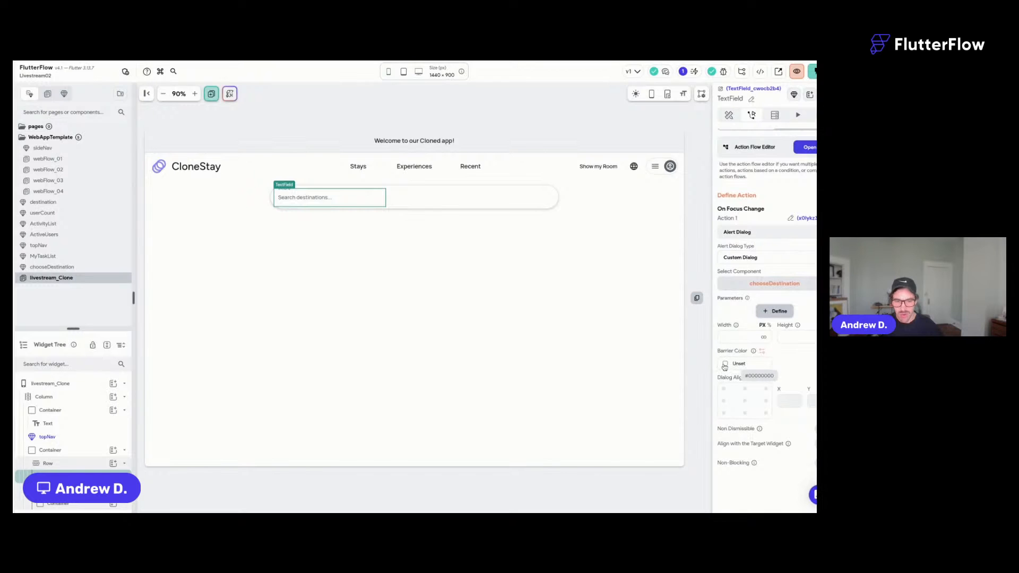
left_click(766, 389)
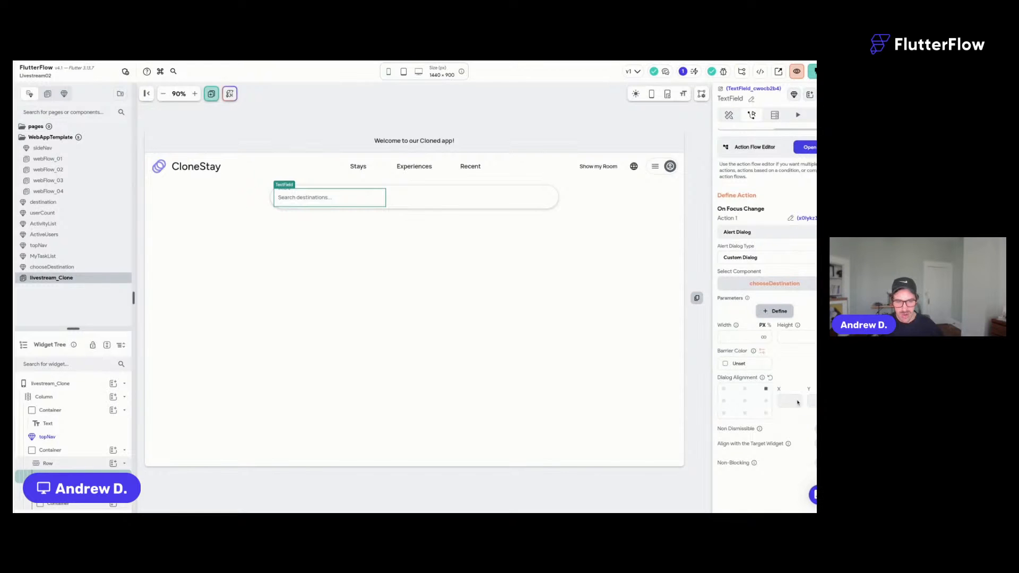
left_click(817, 444)
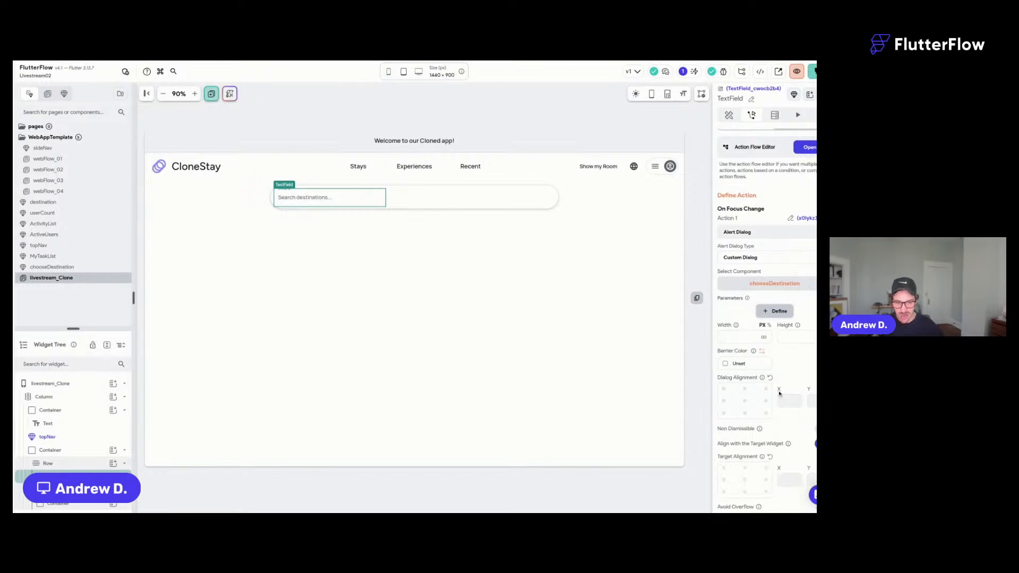
left_click(745, 389)
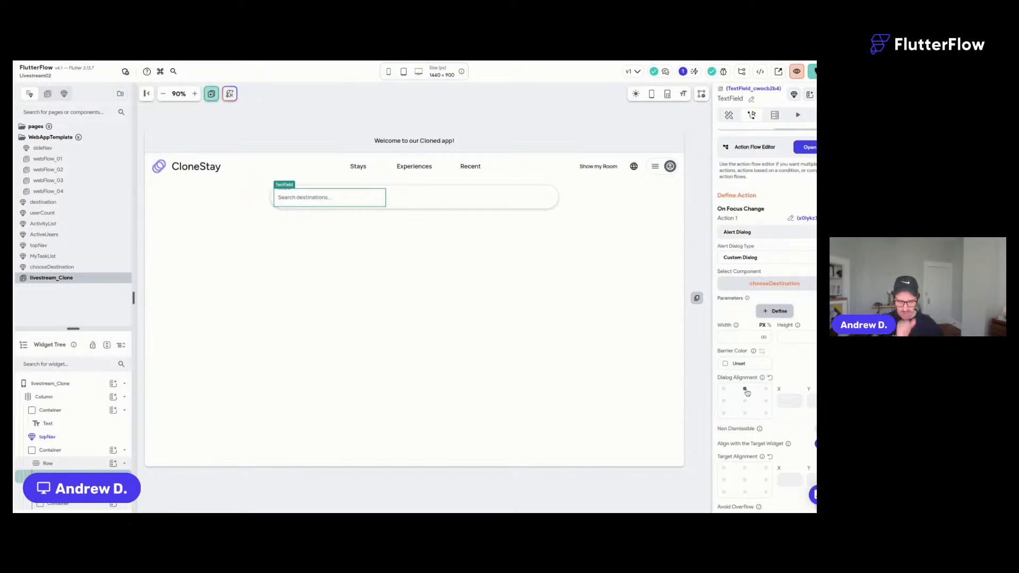
left_click(723, 389)
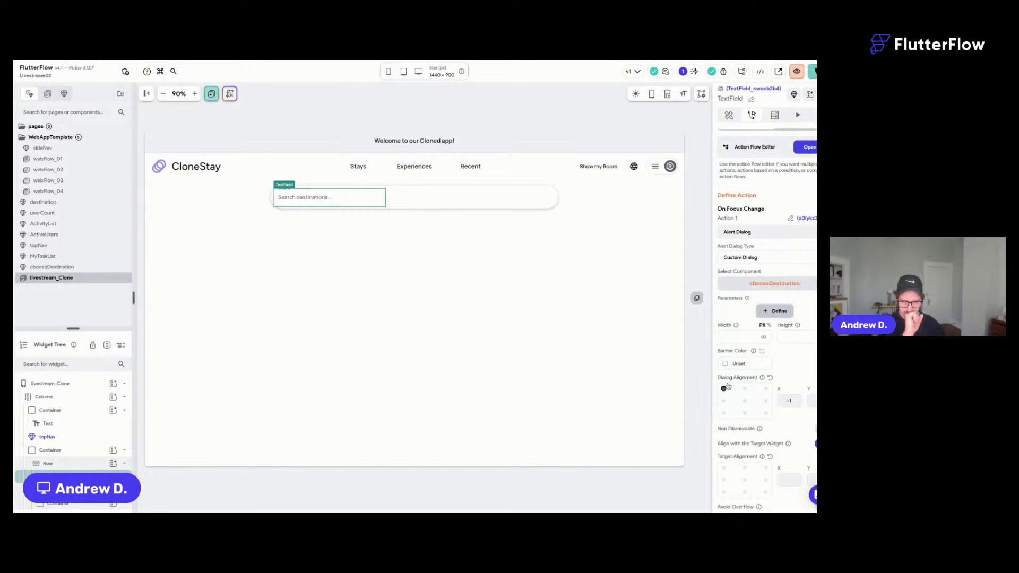
scroll(747, 385, "down", 1)
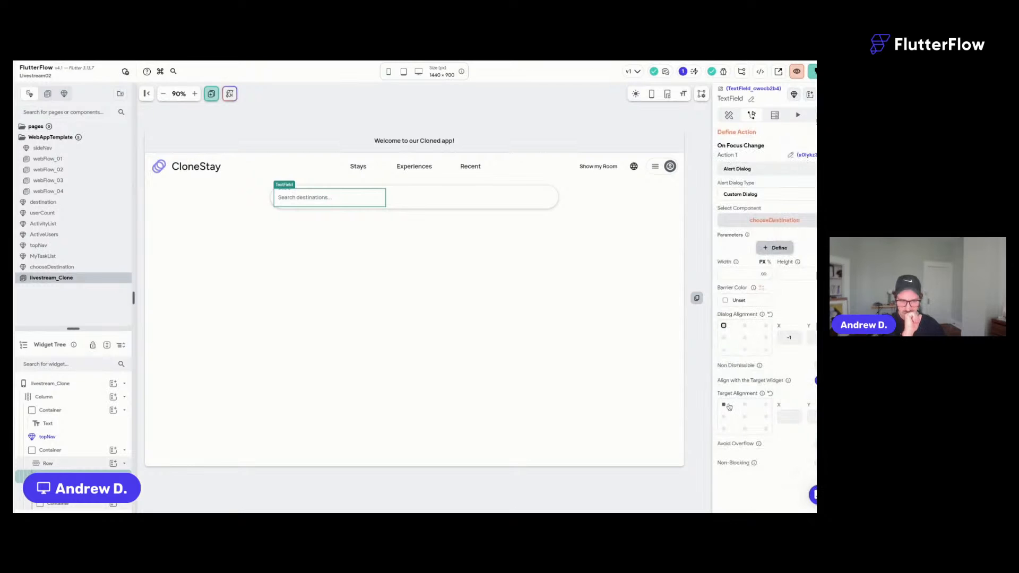
left_click(745, 351)
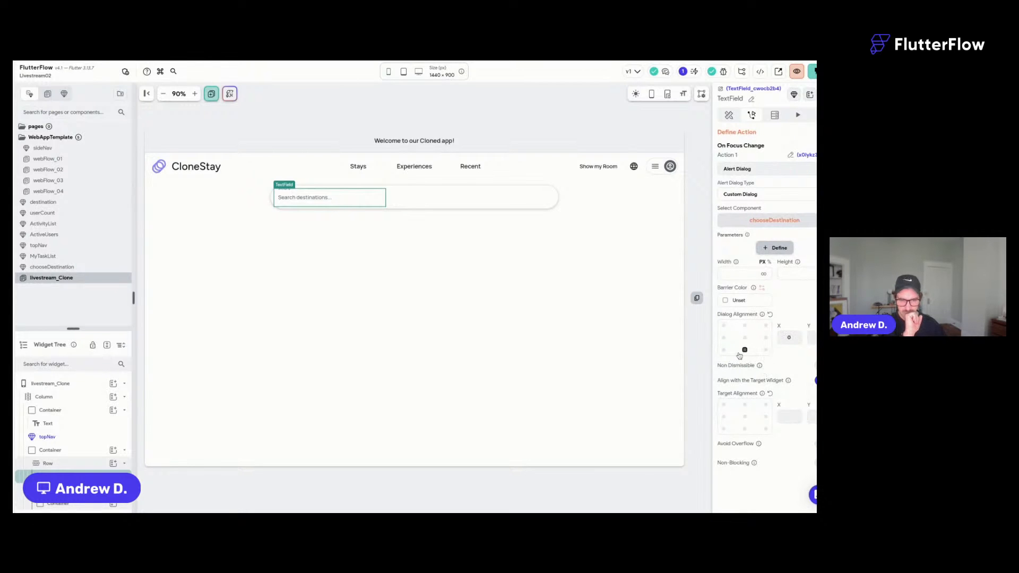
left_click(724, 405)
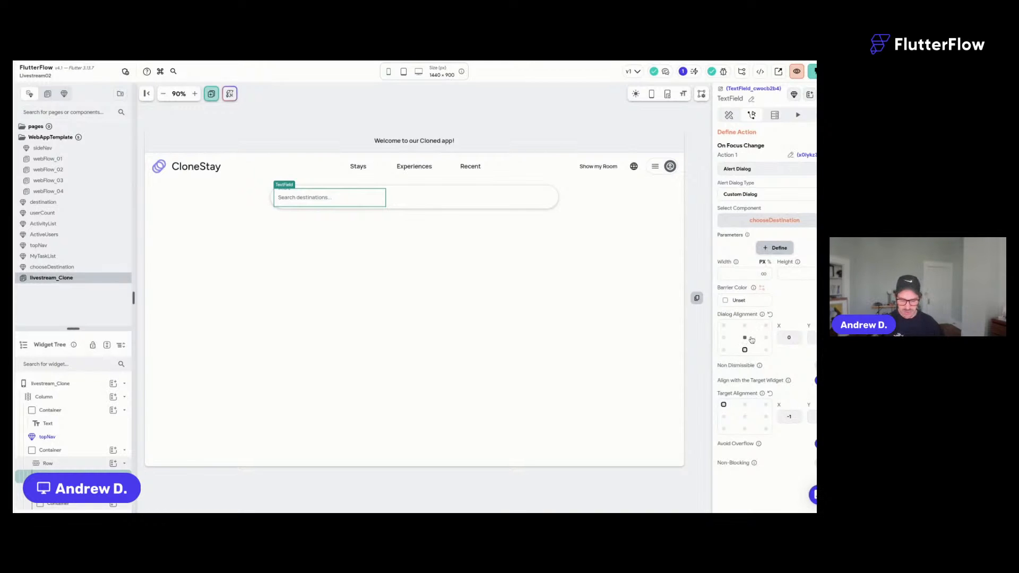
Move the selection from the search field to the livestream_Clone page and save the project.
key("ctrl+s")
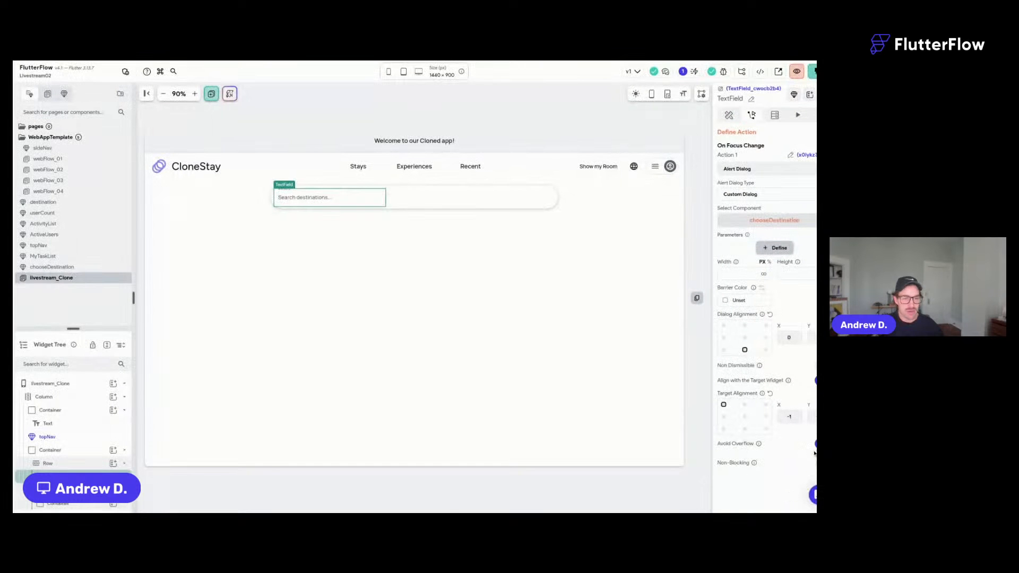
left_click_drag(834, 452, 817, 451)
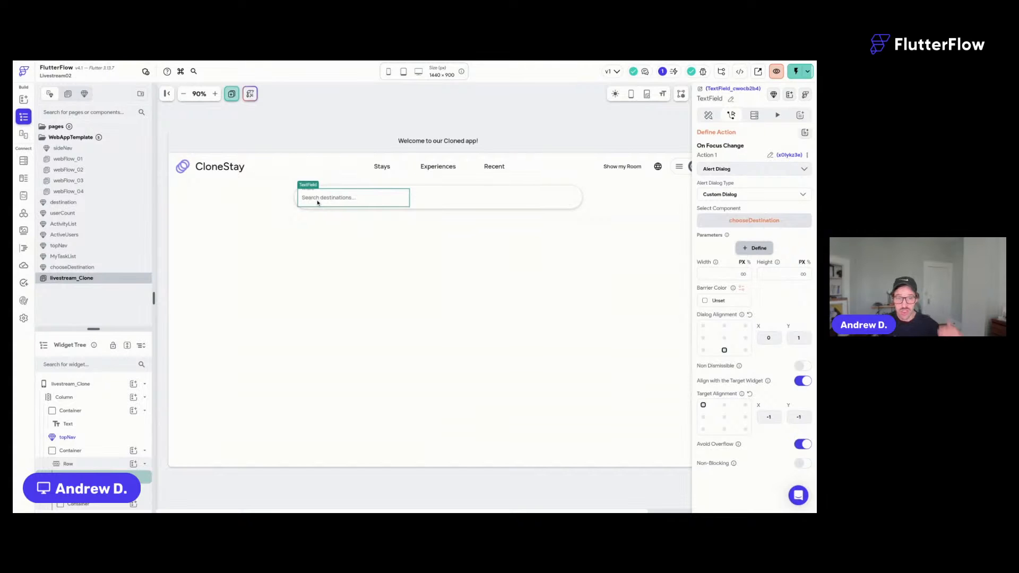
left_click(371, 122)
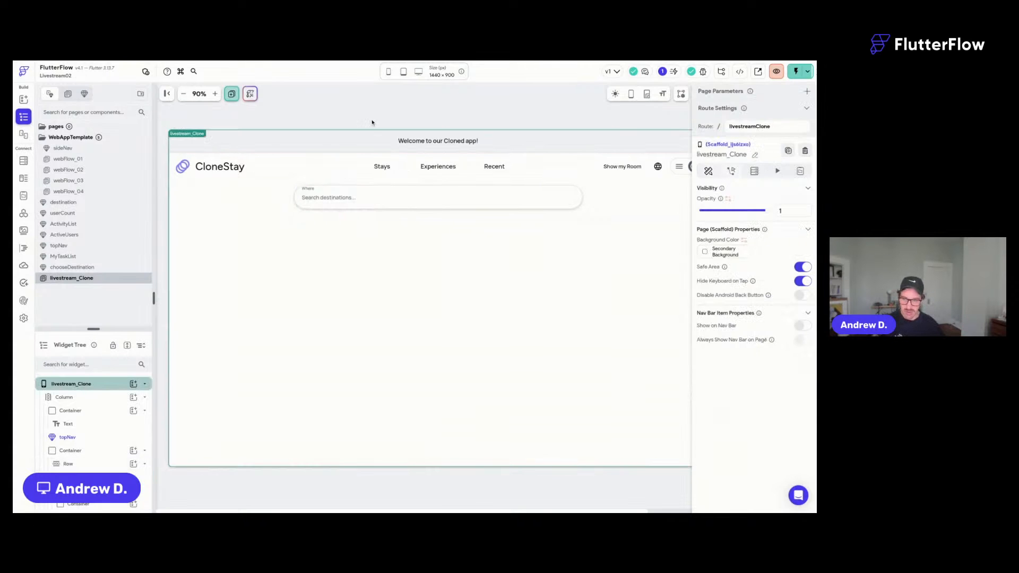
key("super+s")
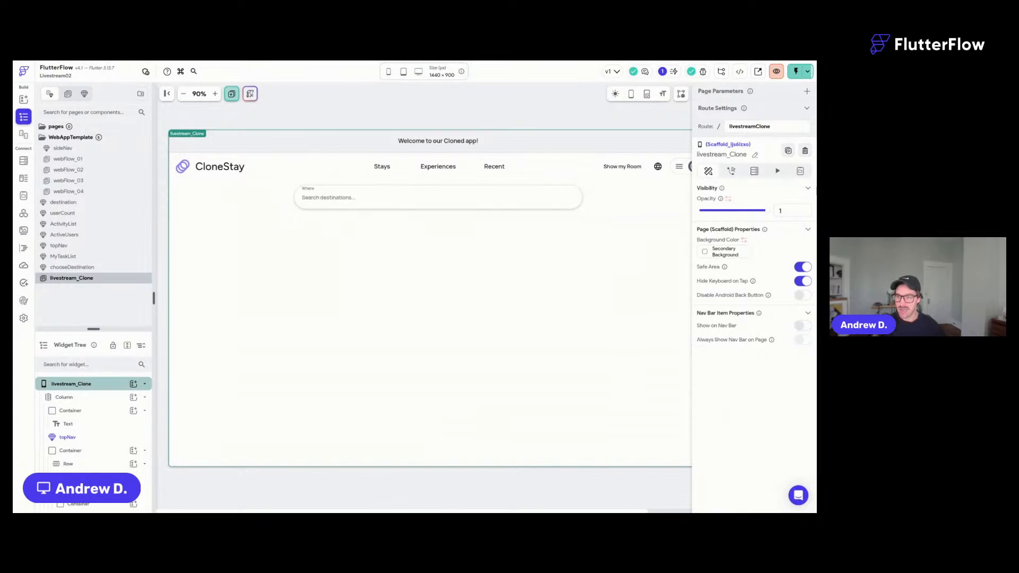
Switch to the running test session, check the Dashboard, Messaging and Tickets pages, and return to the FlutterFlow builder.
key("ctrl+Tab")
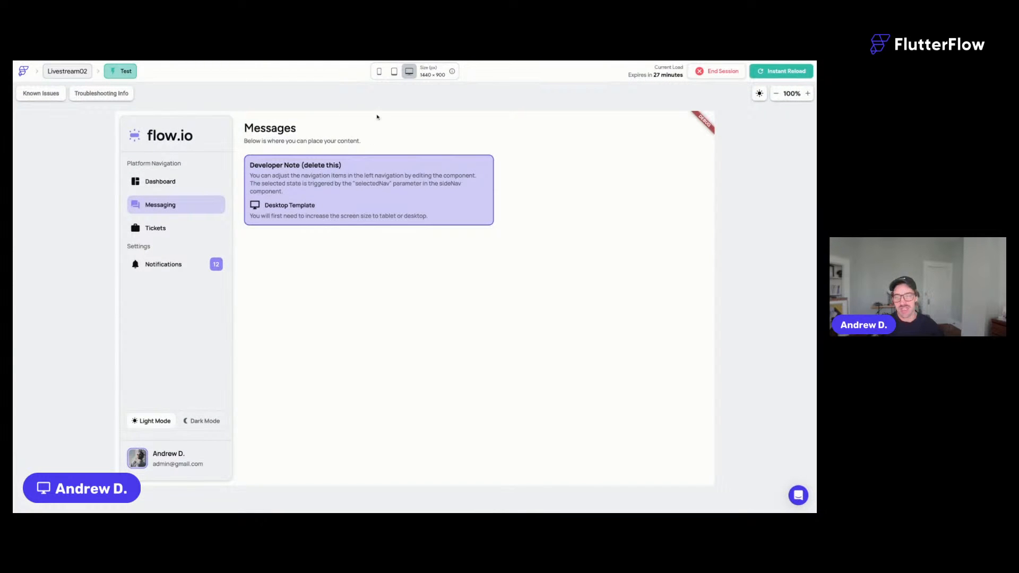
left_click(167, 183)
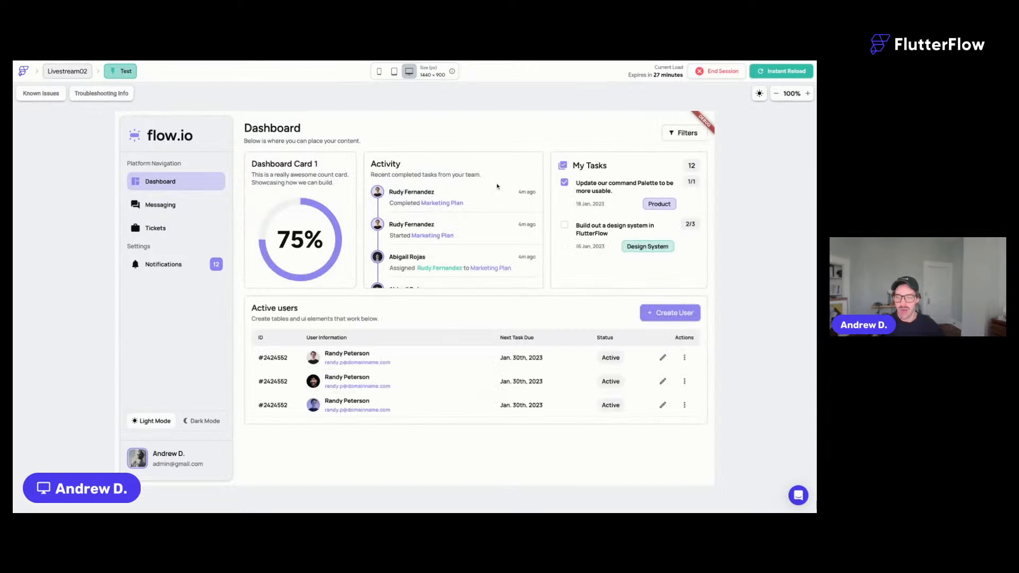
left_click(153, 208)
left_click(136, 223)
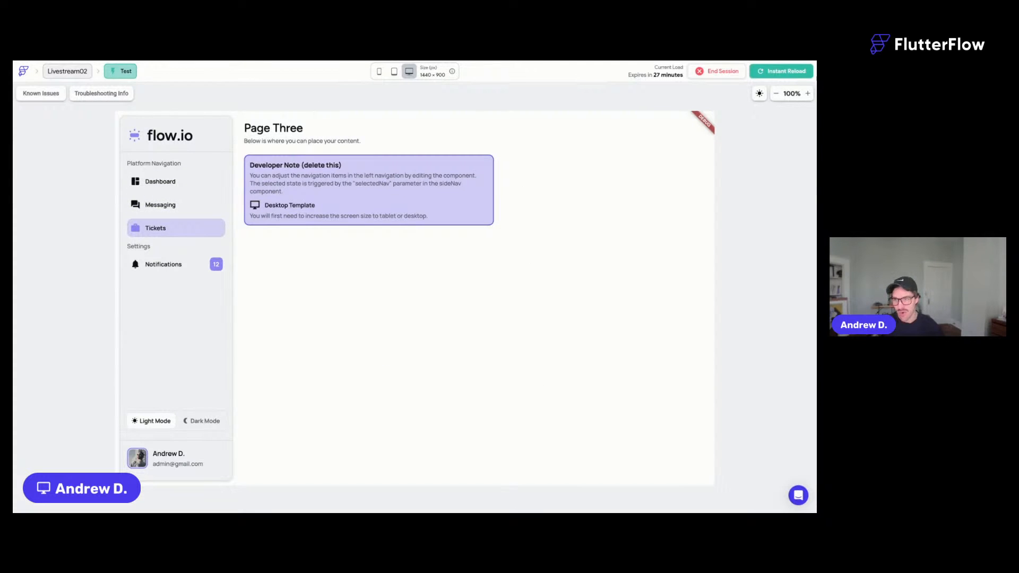
key("ctrl+shift+Tab")
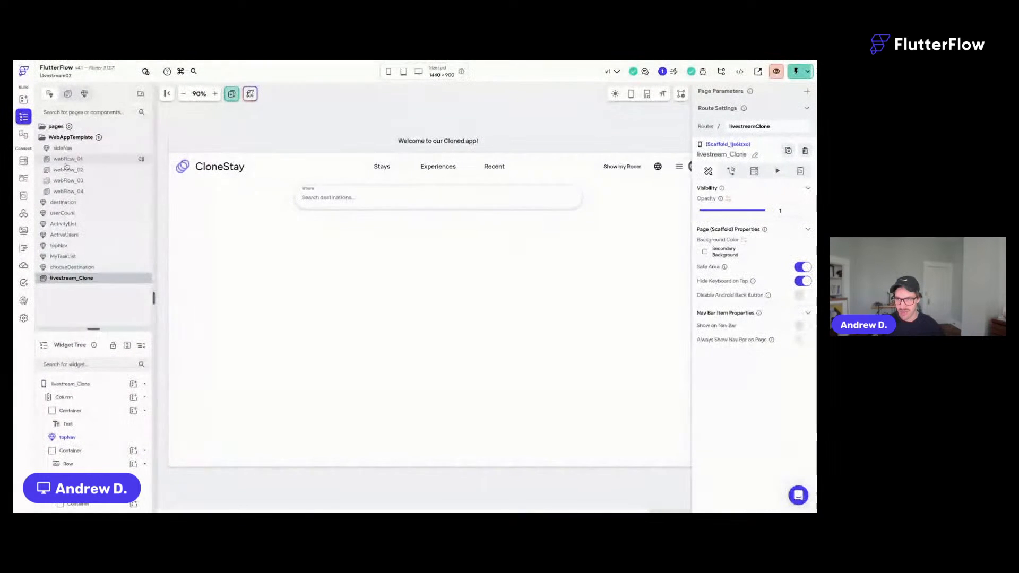
Open the sideNav component from webFlow_01 and point the Tickets item's On Tap navigation to the livestream_Clone page.
left_click(68, 159)
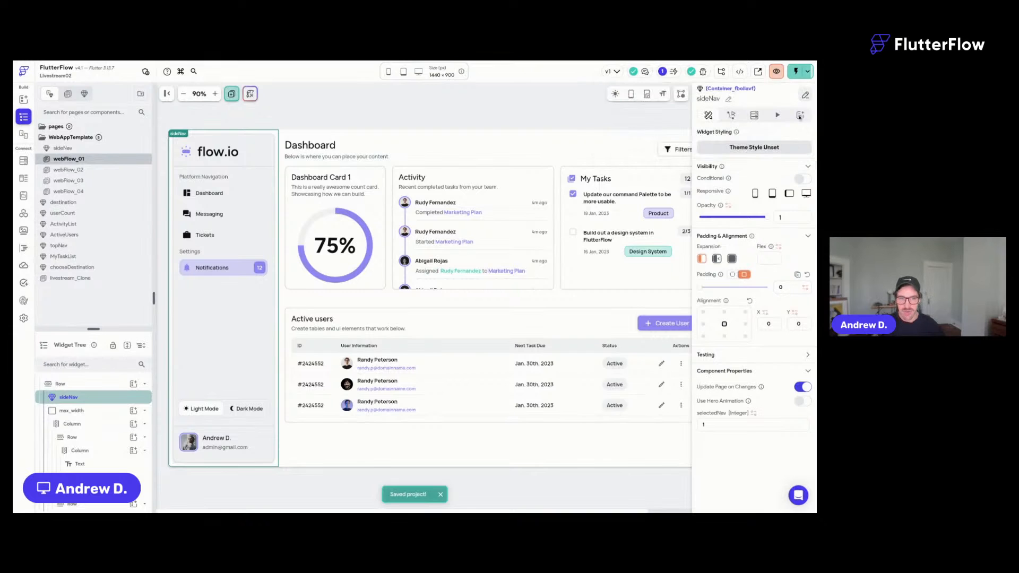
left_click(805, 95)
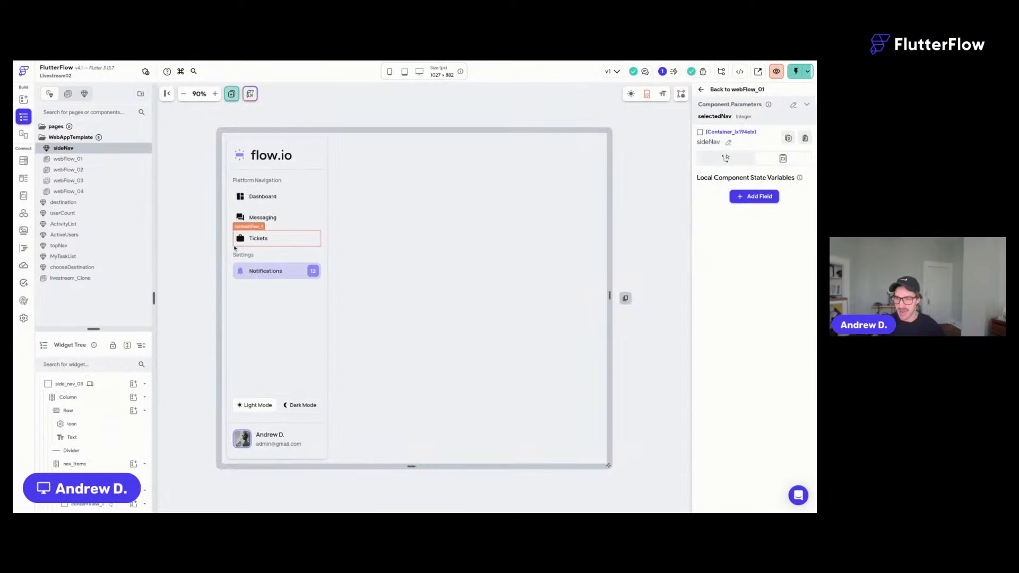
left_click(235, 245)
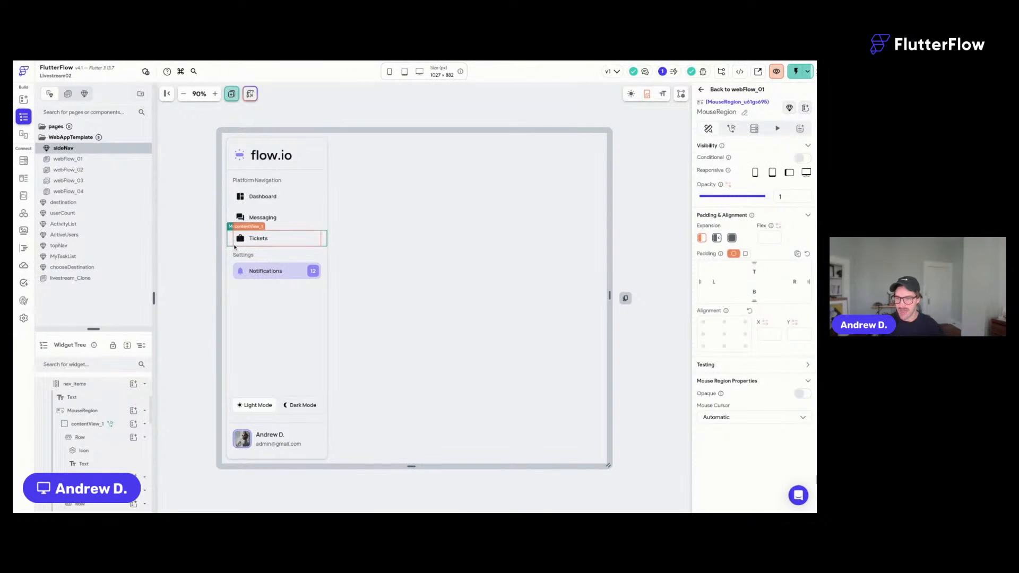
left_click(731, 128)
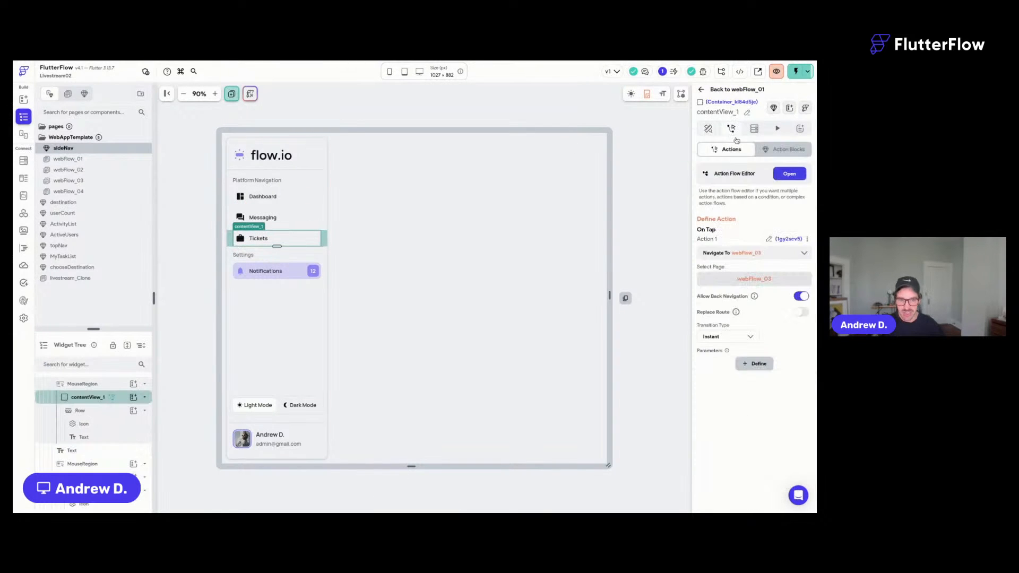
left_click(758, 281)
type("liv")
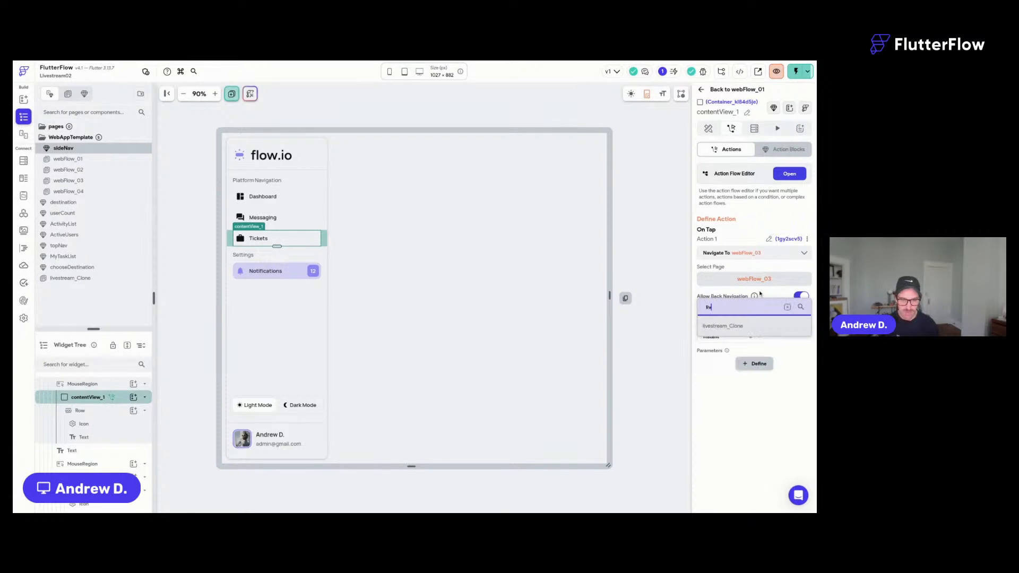
left_click(740, 326)
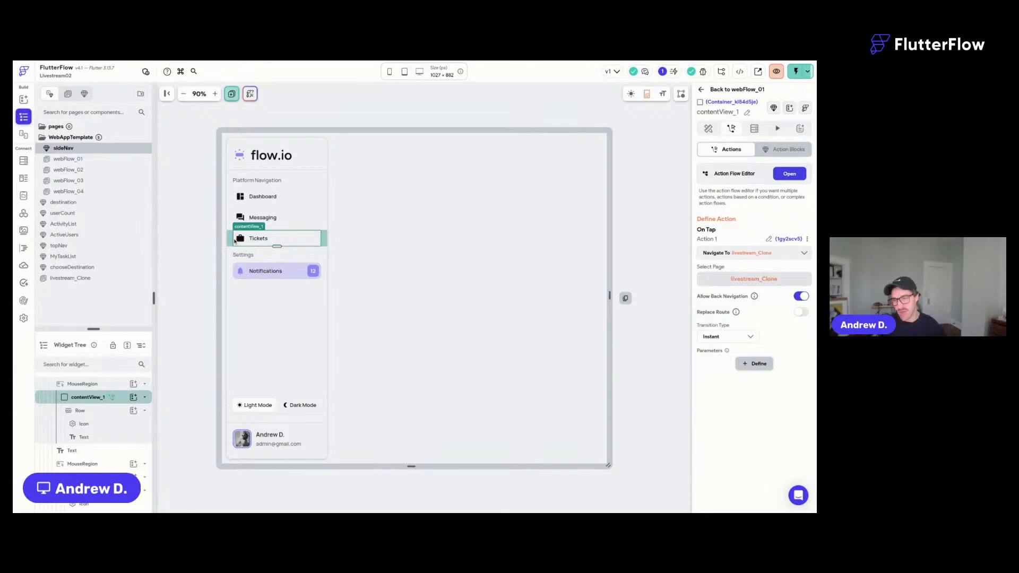
In livestream_Clone's topNav component, add an On Tap action to the CloneStay logo container that navigates to webFlow_01.
left_click(70, 278)
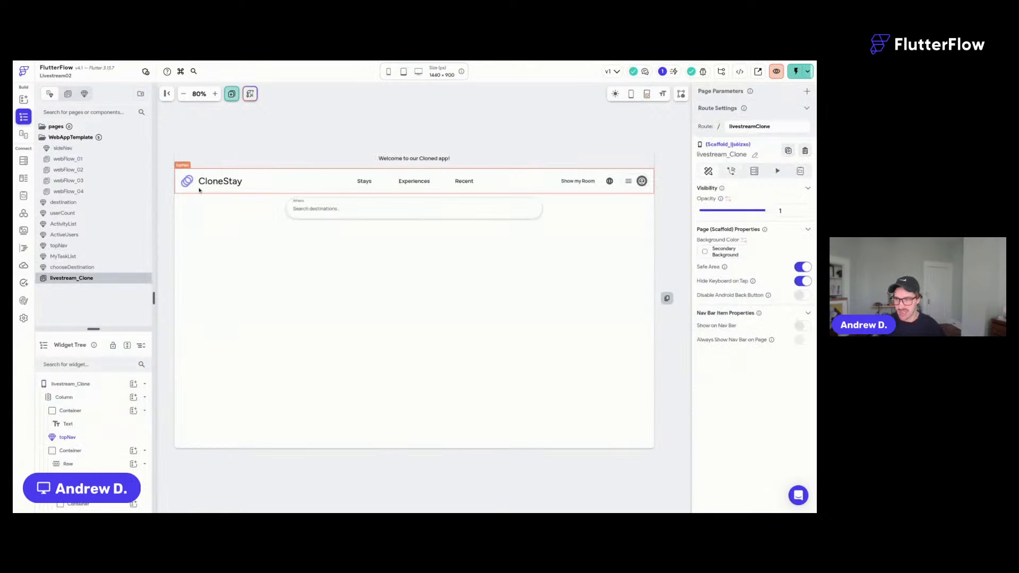
left_click(194, 186)
left_click(803, 94)
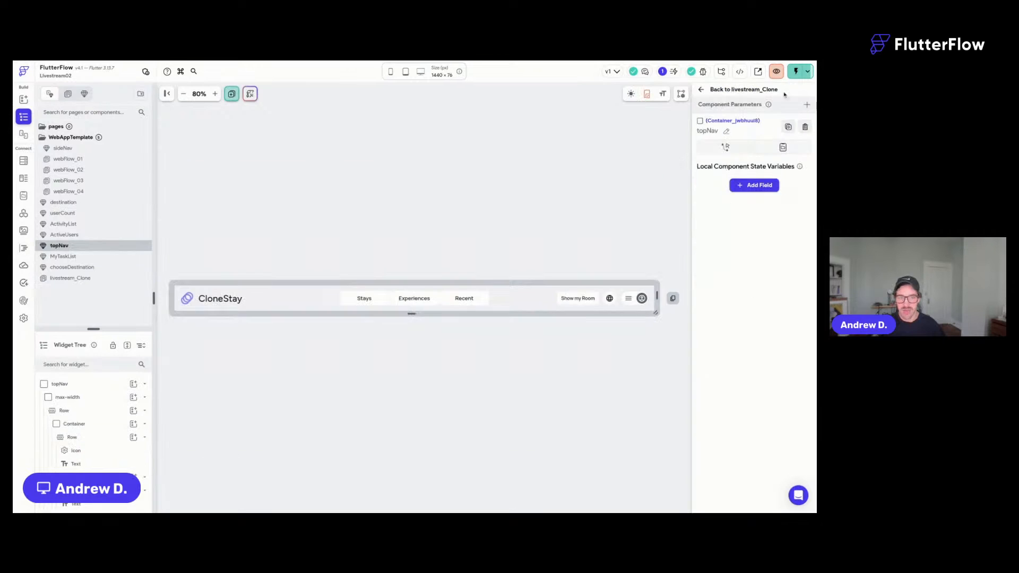
left_click(192, 302)
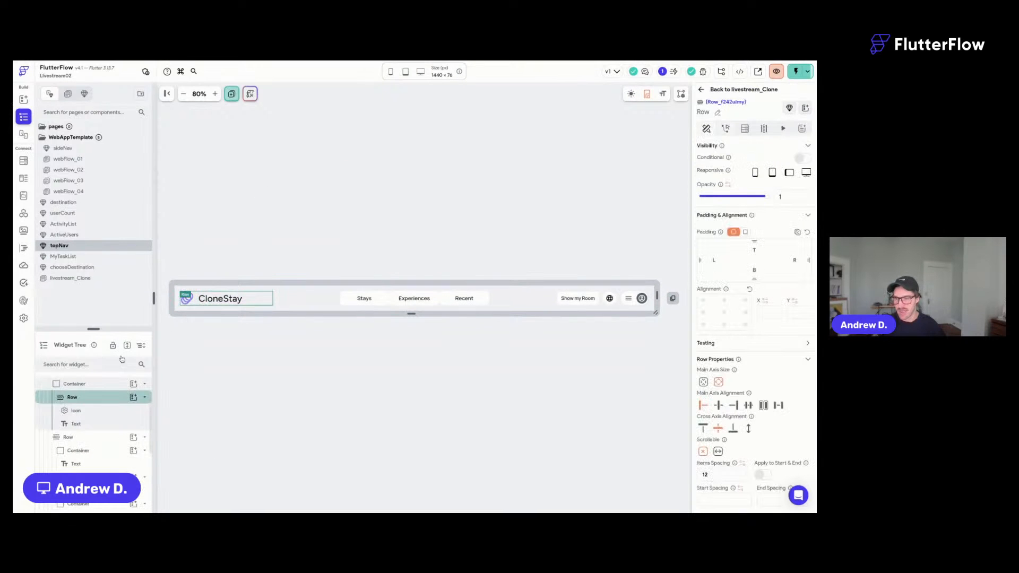
left_click(80, 383)
left_click(732, 128)
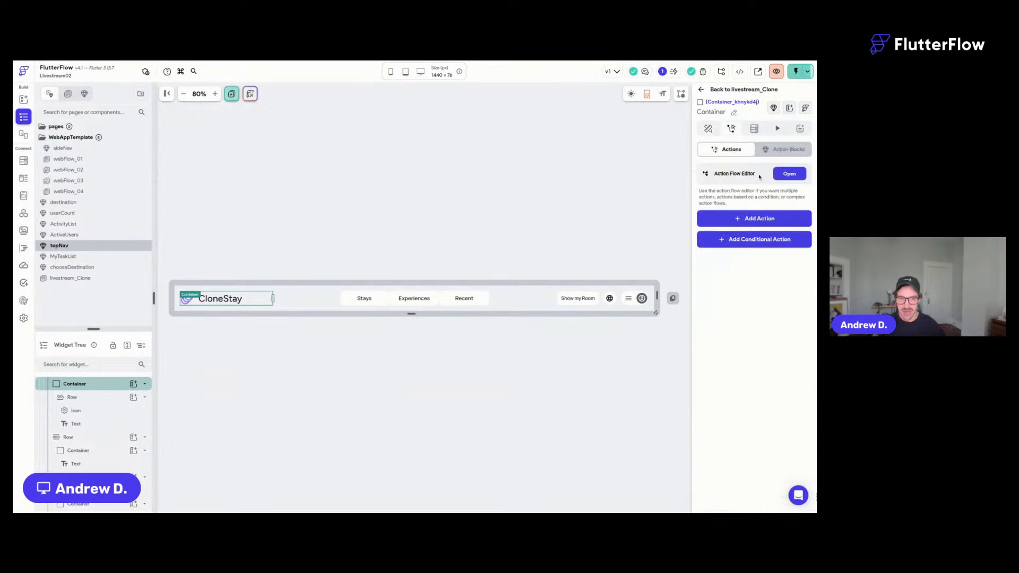
left_click(758, 218)
left_click(739, 283)
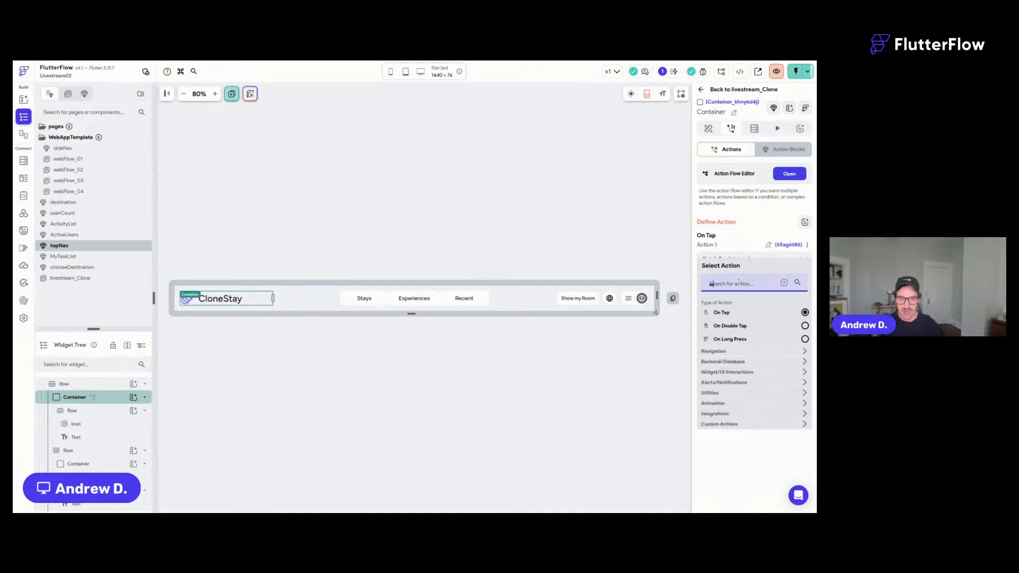
type("wefb")
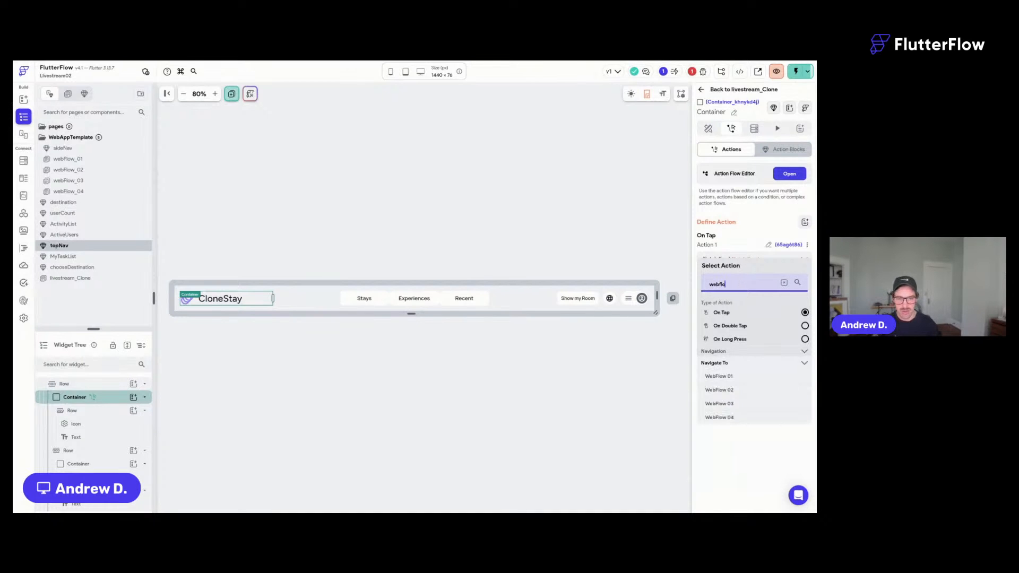
left_click(734, 374)
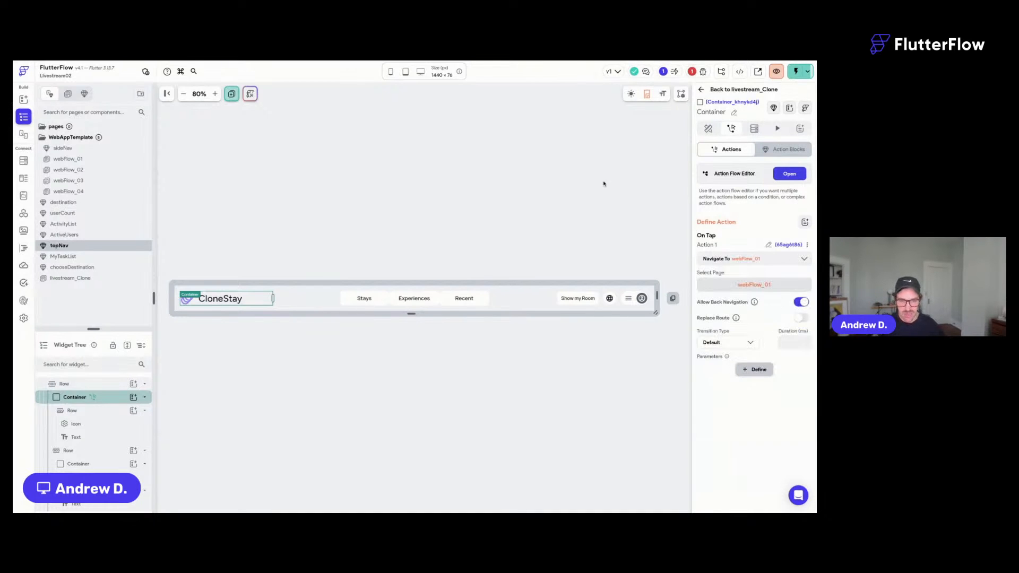
Choose a transition type for the CloneStay logo container's navigation to webFlow_01 and save the project.
left_click(749, 343)
left_click(729, 358)
left_click(351, 121)
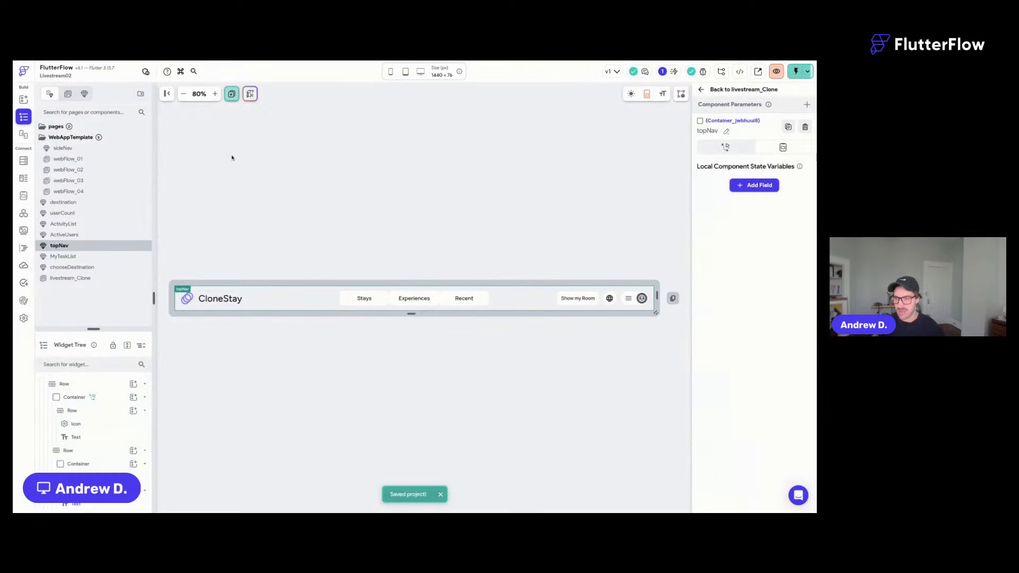
Open the livestream_Clone page and check the chooseDestination dialog in the test session.
left_click(72, 278)
left_click(490, 128)
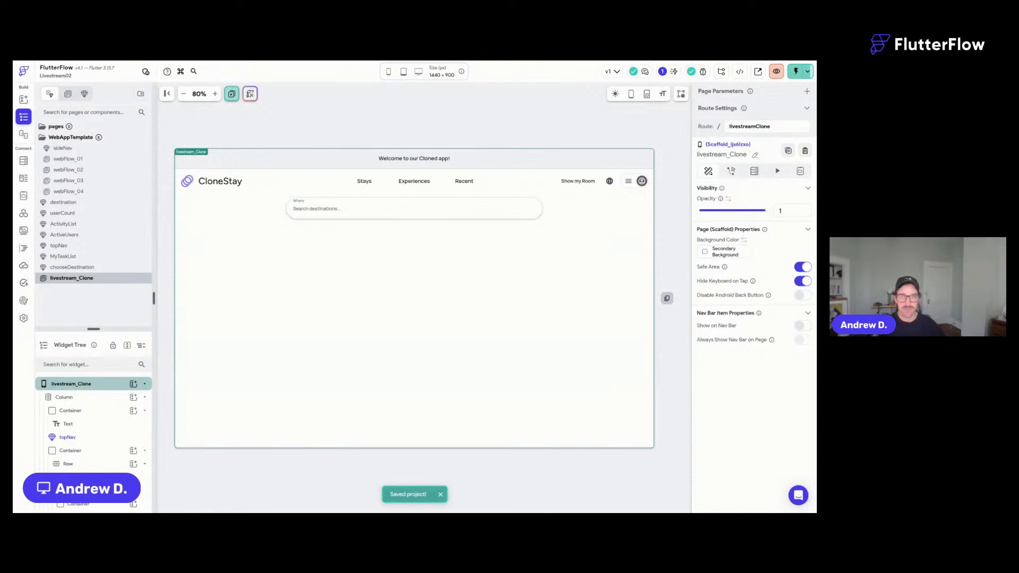
left_click(796, 71)
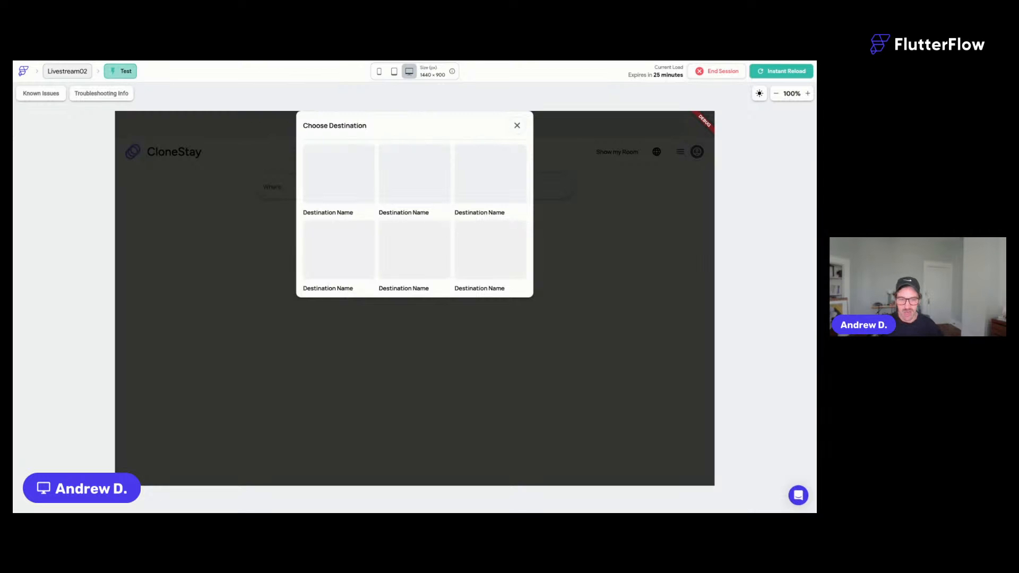
Back in the builder, set the barrier color of the search field's On Focus Change dialog action to a transparent custom color.
key("ctrl+shift+Tab")
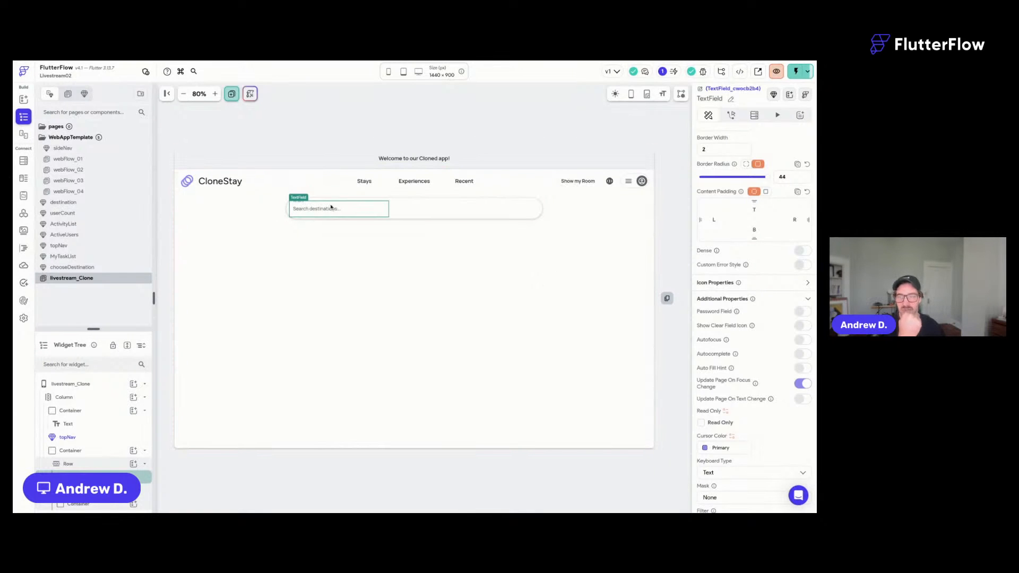
left_click(731, 115)
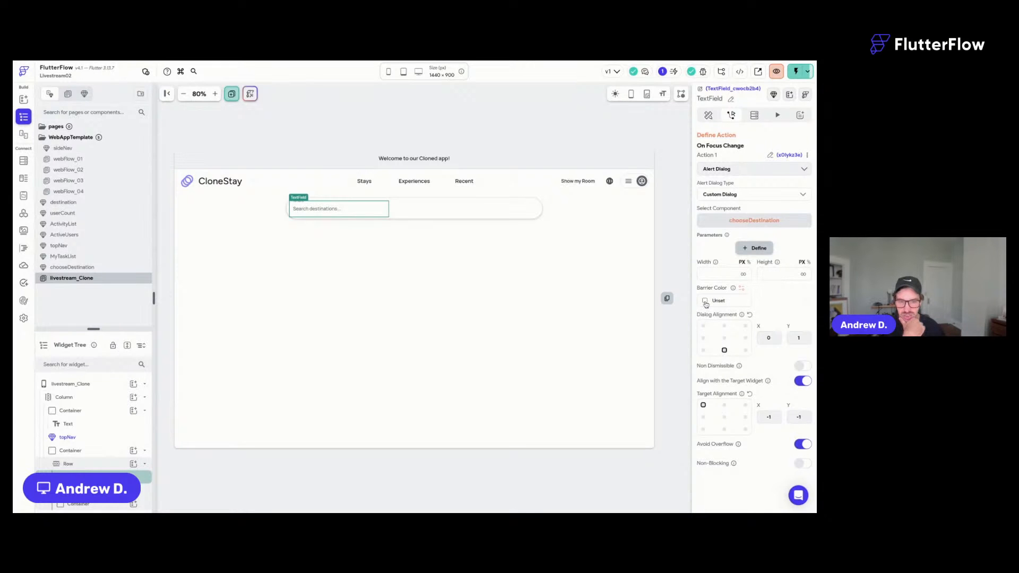
left_click(705, 301)
scroll(613, 371, "down", 2)
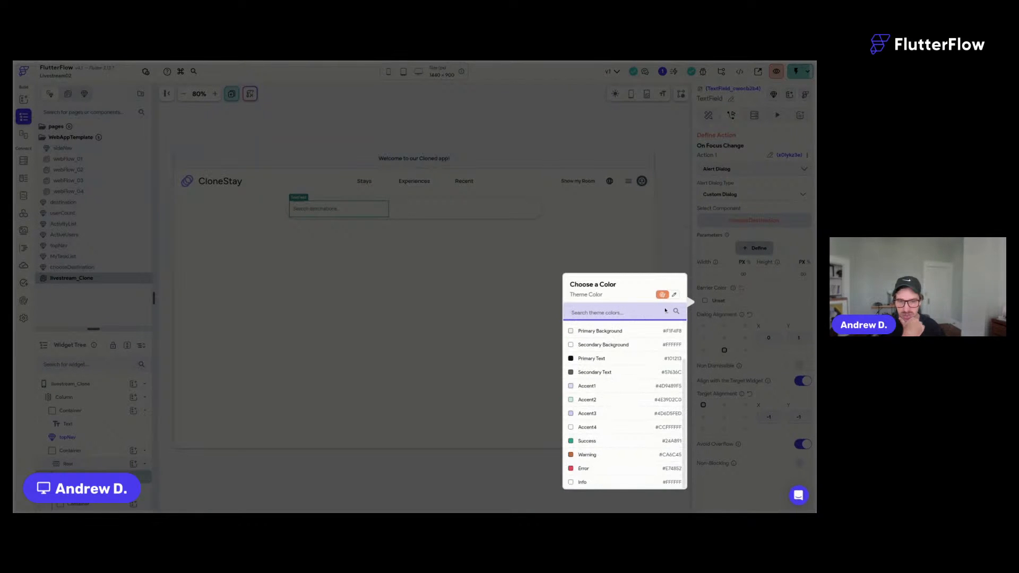
left_click(674, 294)
left_click(595, 382)
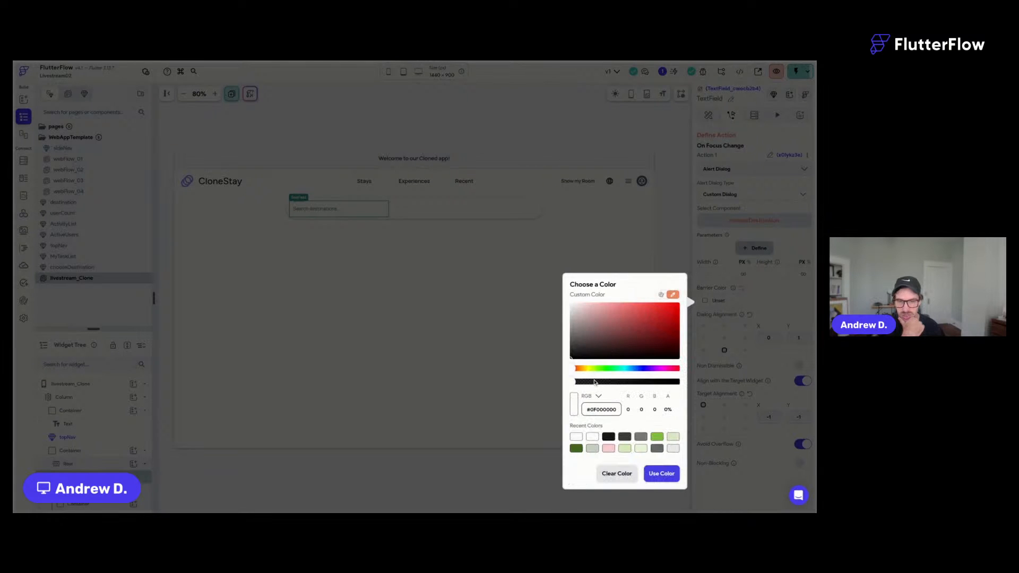
left_click(661, 473)
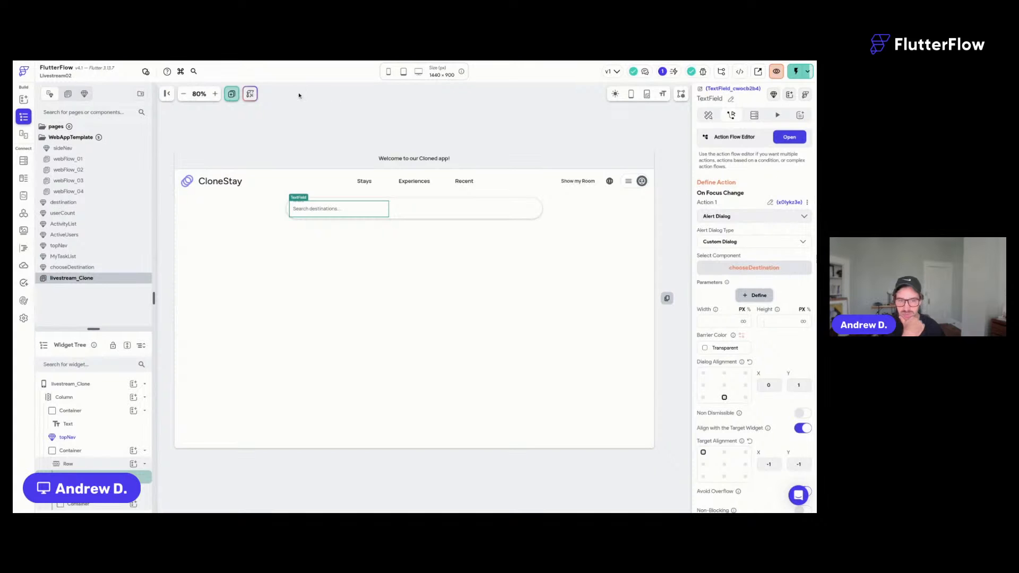
In the chooseDestination component, clear the card_ModalBasic container's alignment, check the parent Column's alignment, and save the project.
left_click(105, 269)
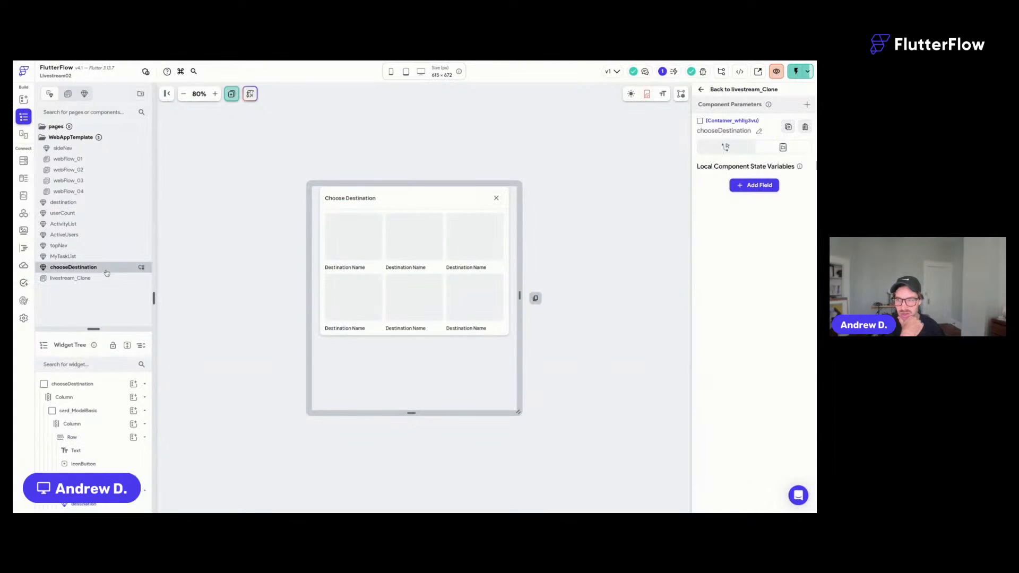
left_click(321, 226)
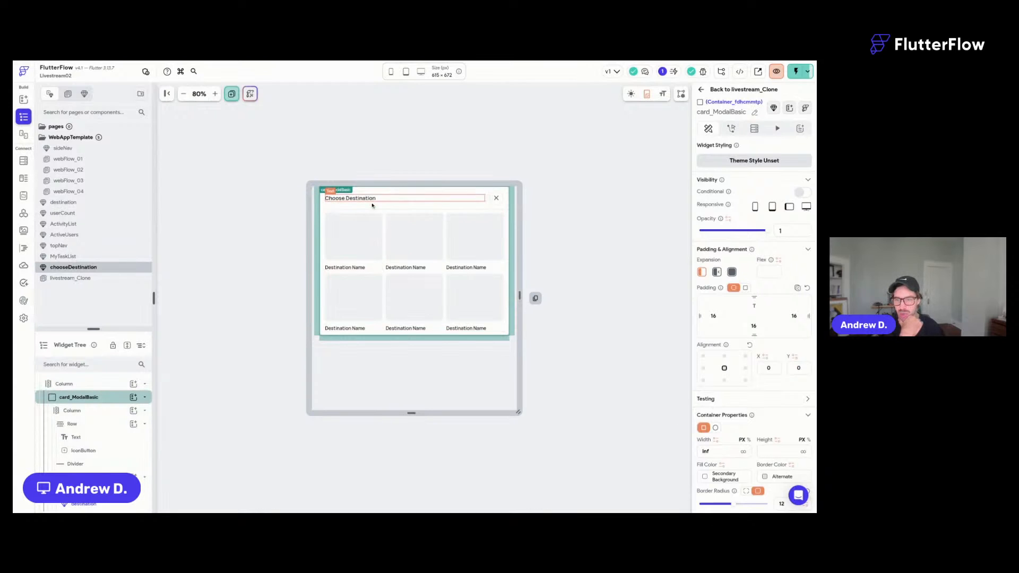
left_click(750, 344)
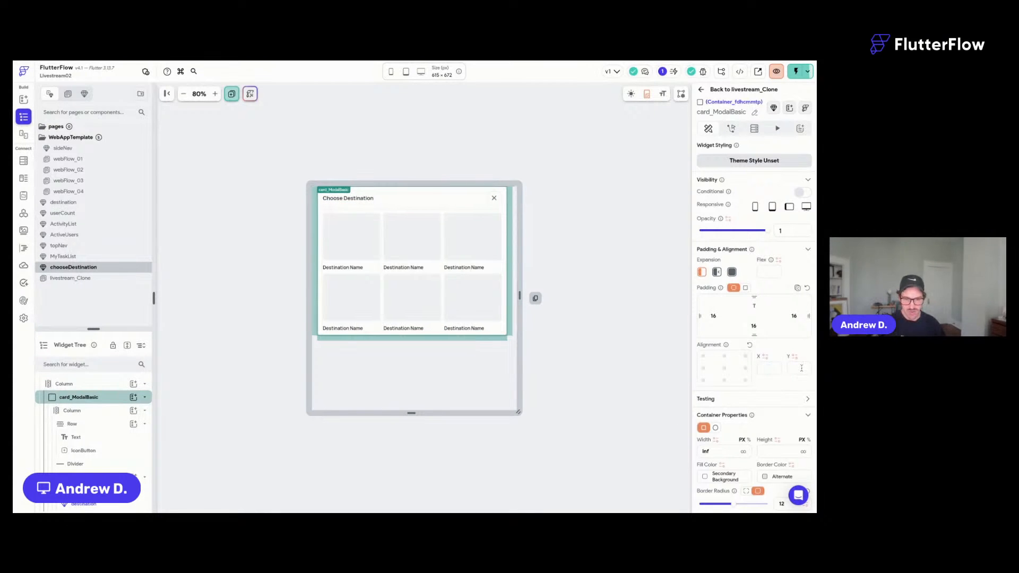
left_click(127, 384)
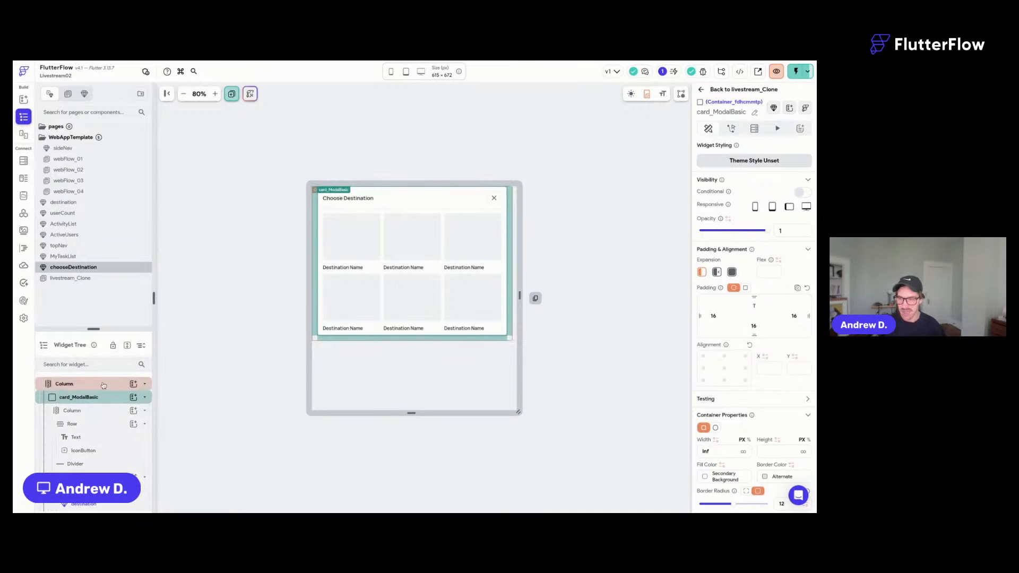
scroll(777, 336, "down", 1)
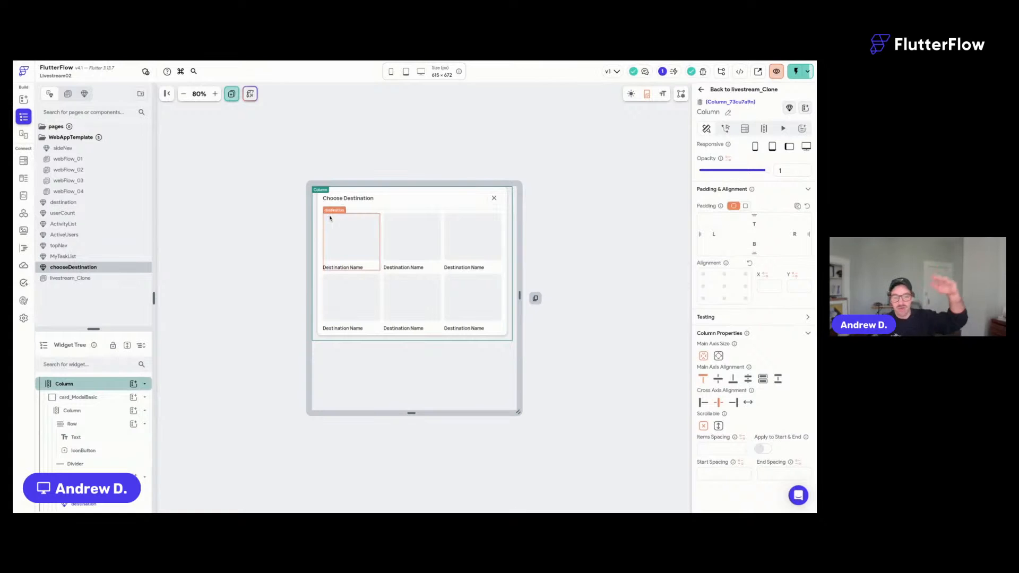
key("ctrl+s")
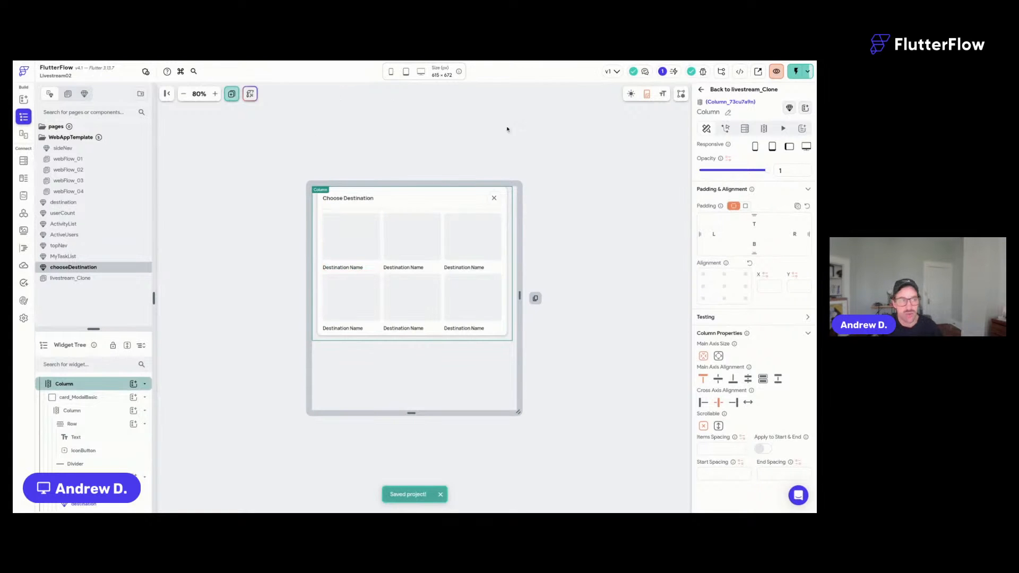
Return to livestream_Clone, review the search field's dialog action, save, and test opening the dialog from the Where field in the test session.
left_click(100, 278)
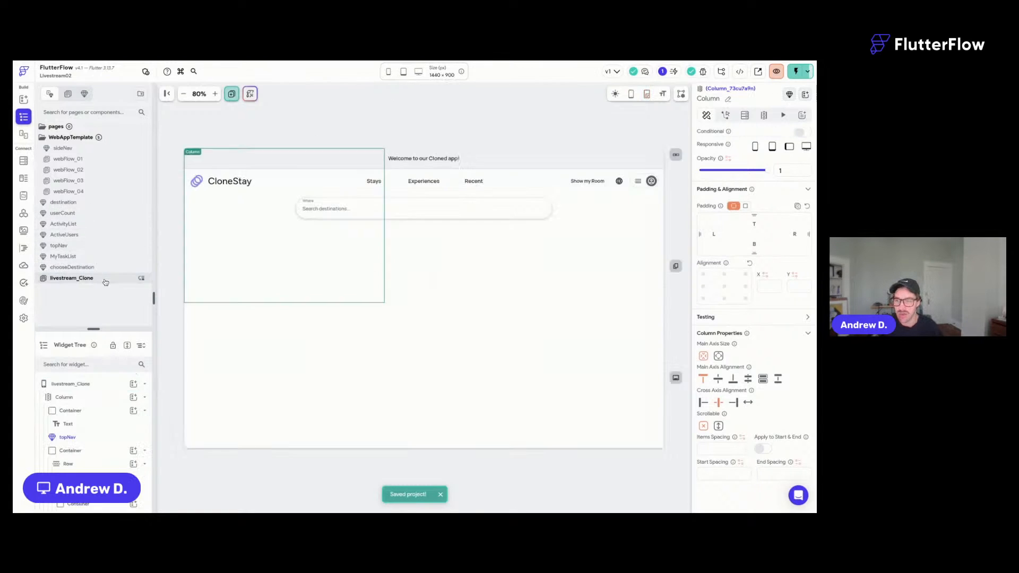
left_click(323, 212)
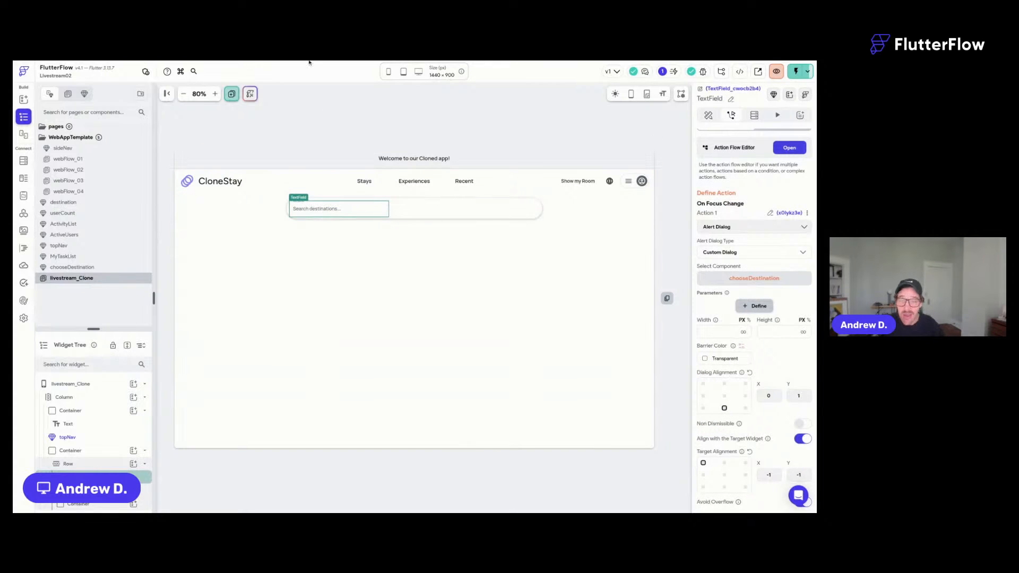
key("super+s")
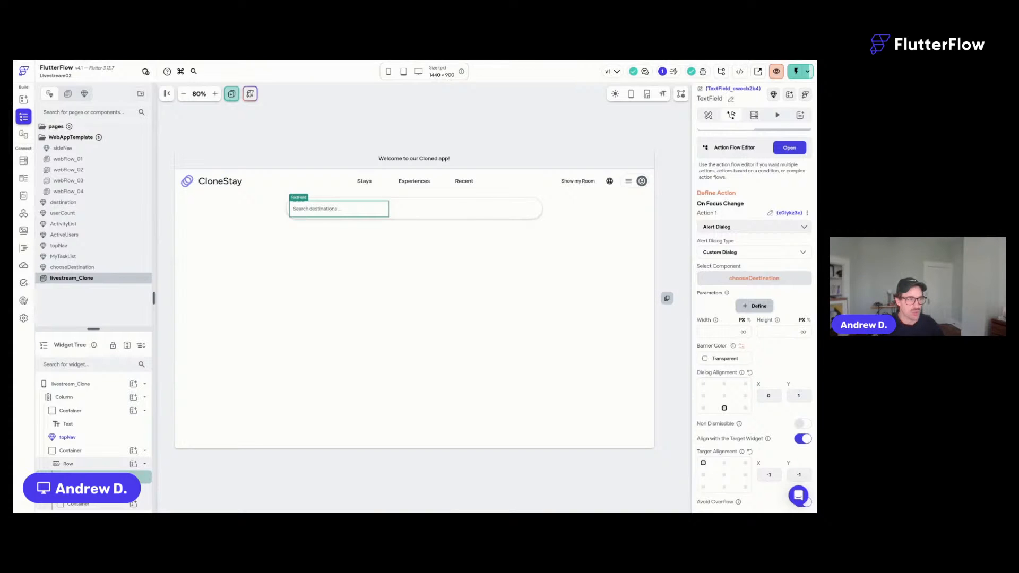
left_click(796, 71)
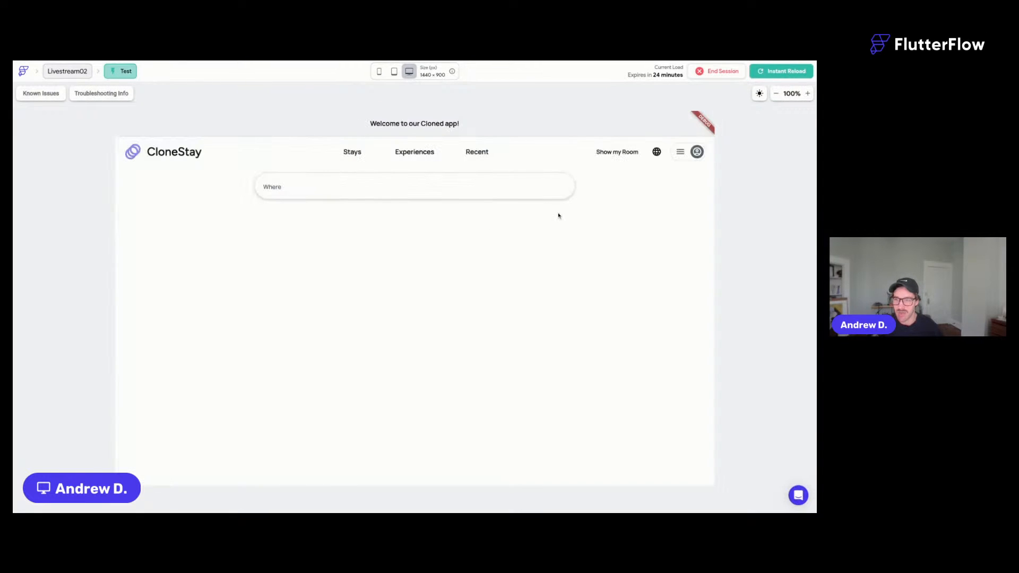
left_click(293, 185)
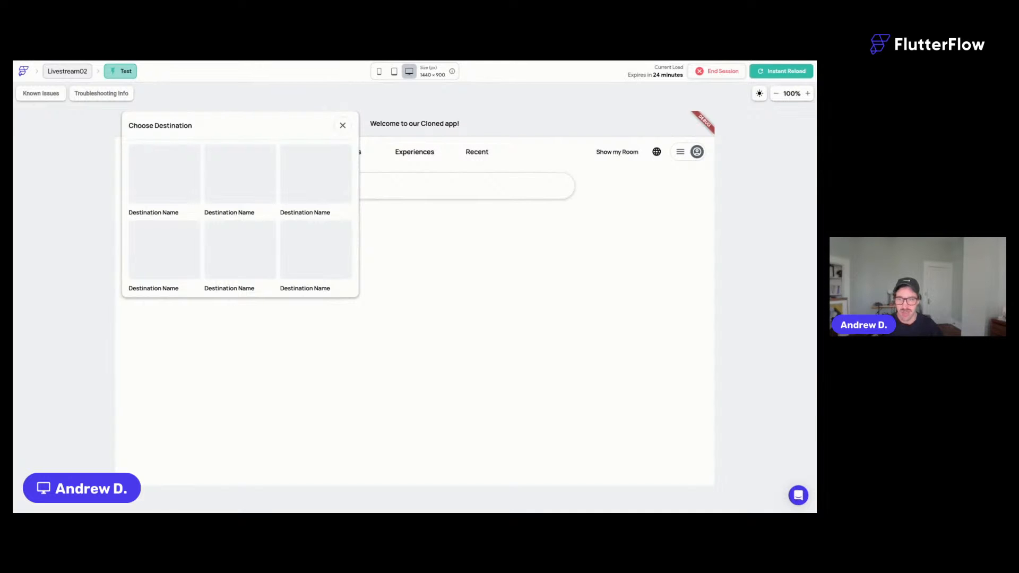
Set the On Tap action of chooseDestination's close icon button to Dismiss Custom Dialog with Non-Blocking enabled, and save the project.
key("ctrl+shift+Tab")
left_click(758, 221)
left_click(738, 283)
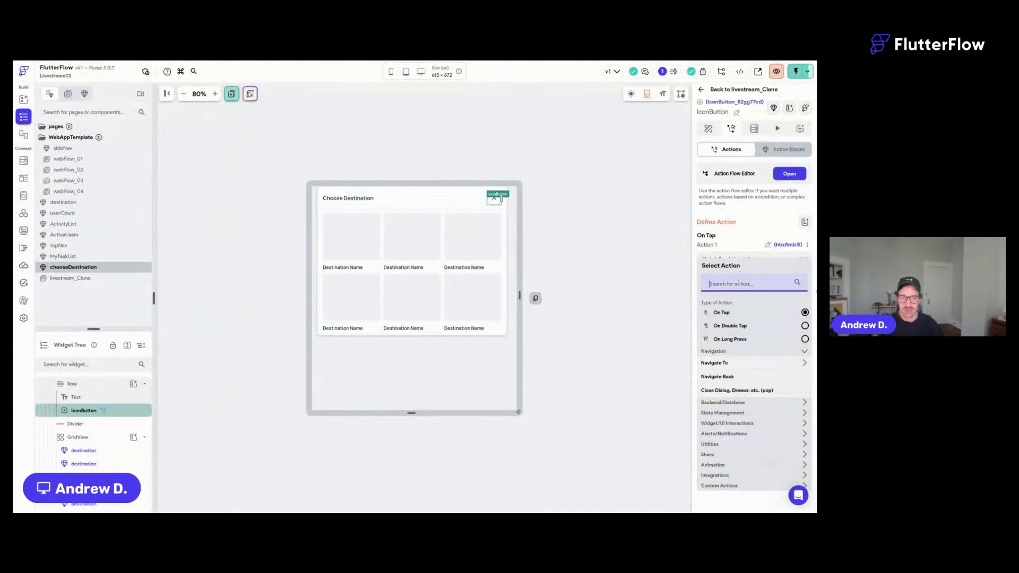
type("dismis")
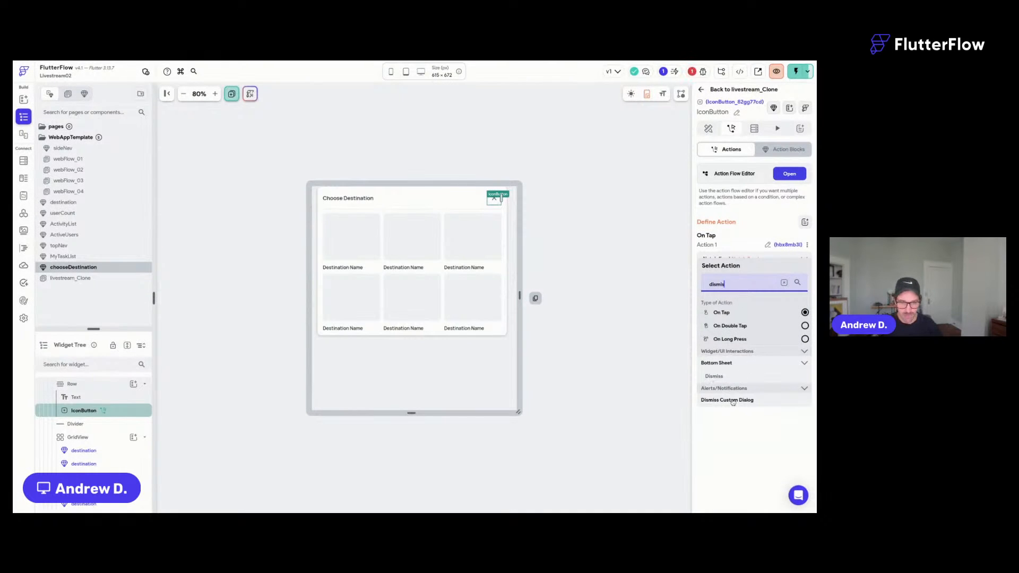
left_click(733, 400)
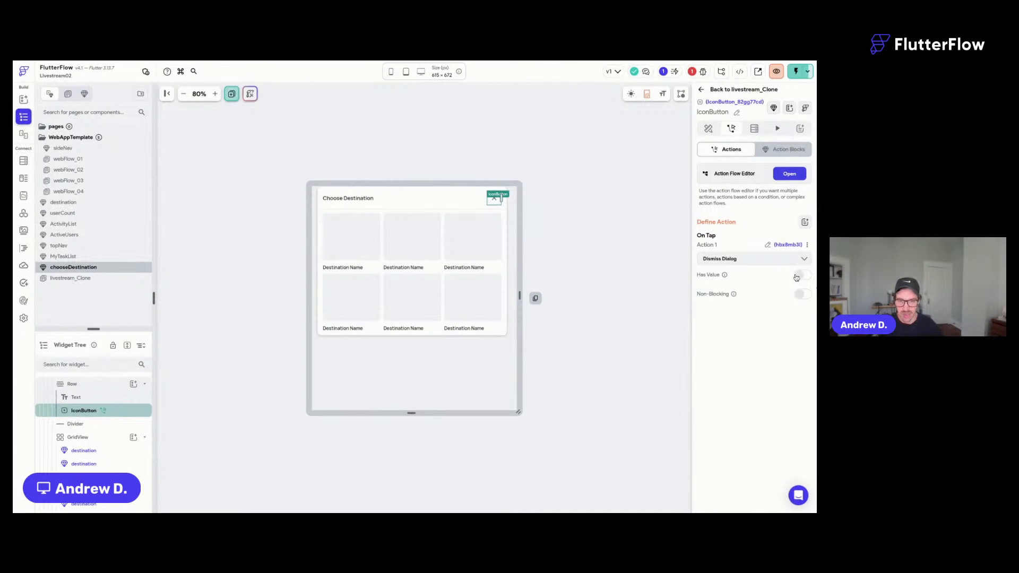
left_click(800, 295)
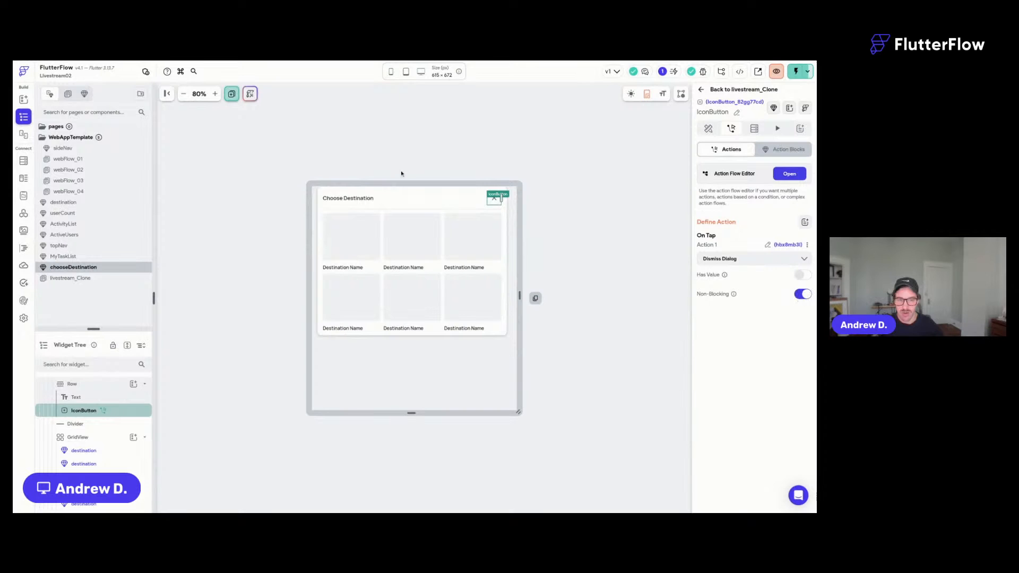
left_click(438, 155)
Back on livestream_Clone, set the target alignment of the search field's dialog action to top center (X 0, Y -1).
left_click(724, 91)
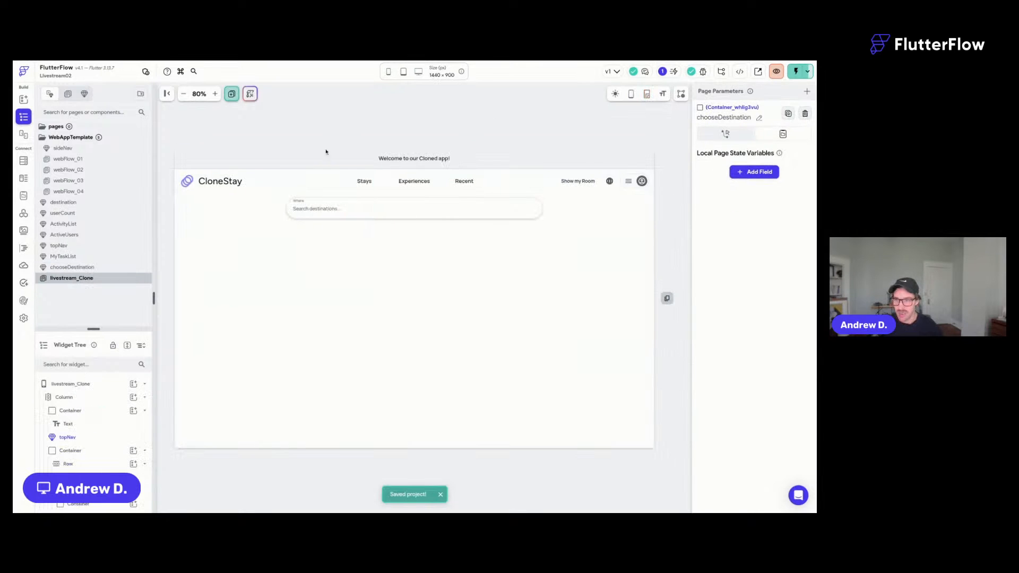
left_click(320, 207)
scroll(777, 316, "down", 2)
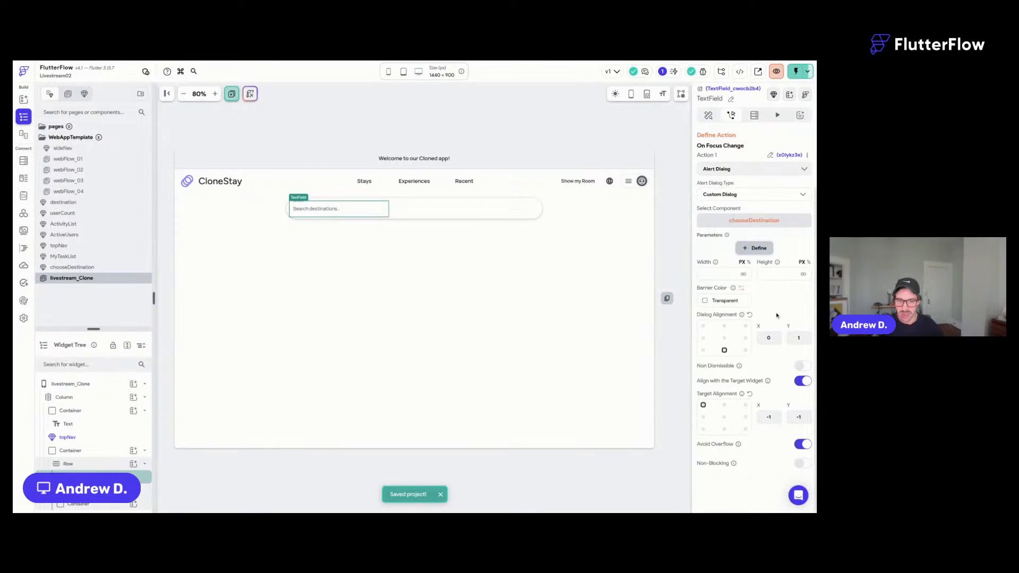
left_click(725, 405)
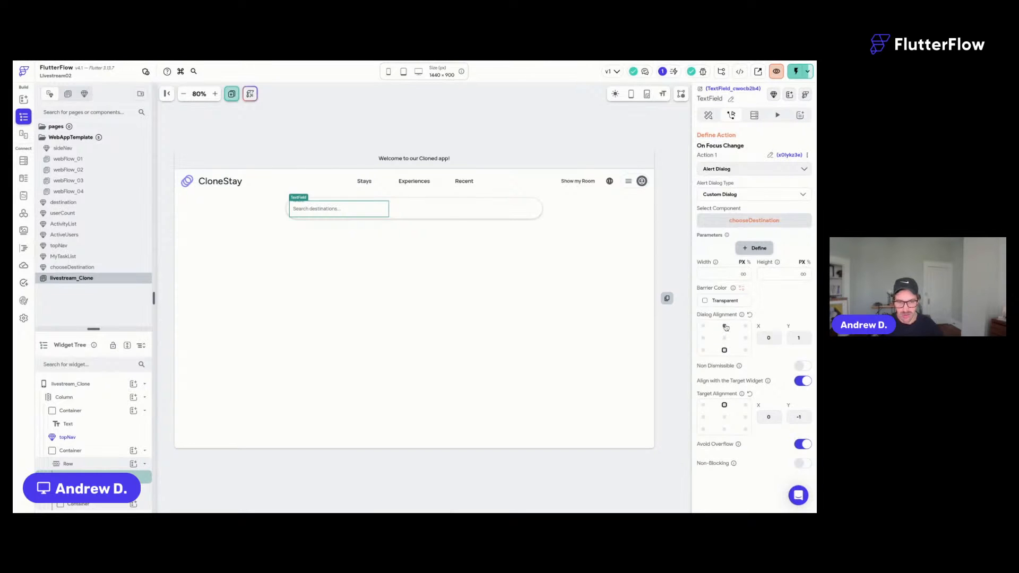
Align the chooseDestination dialog to top centre in the destination search field's On Focus Change action.
left_click(725, 327)
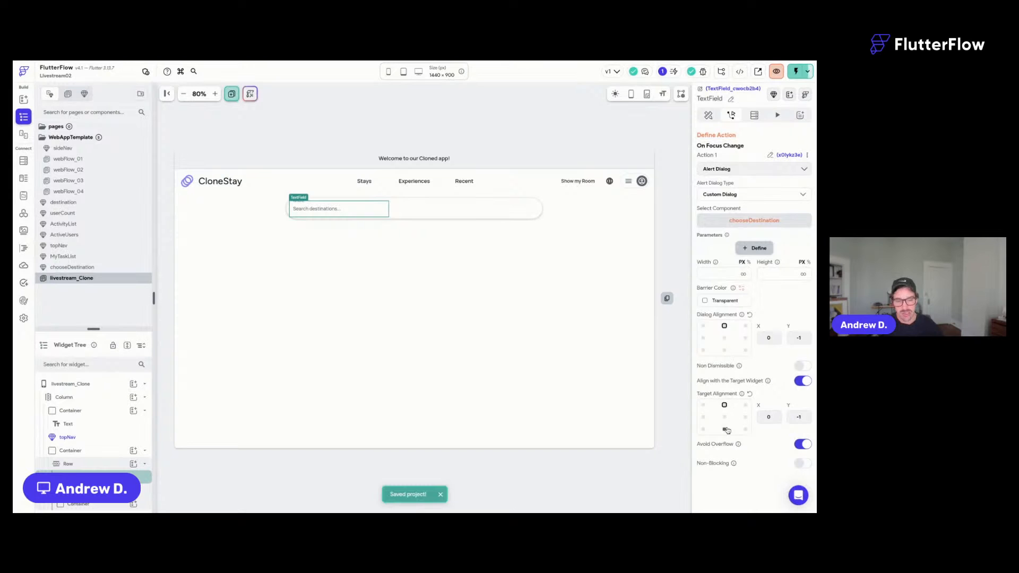
left_click(496, 126)
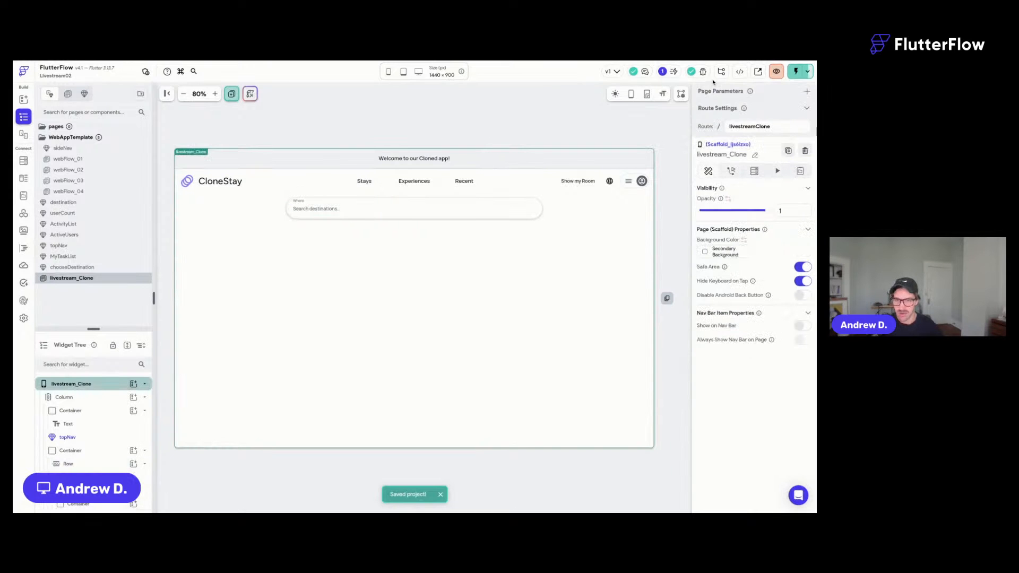
left_click(363, 208)
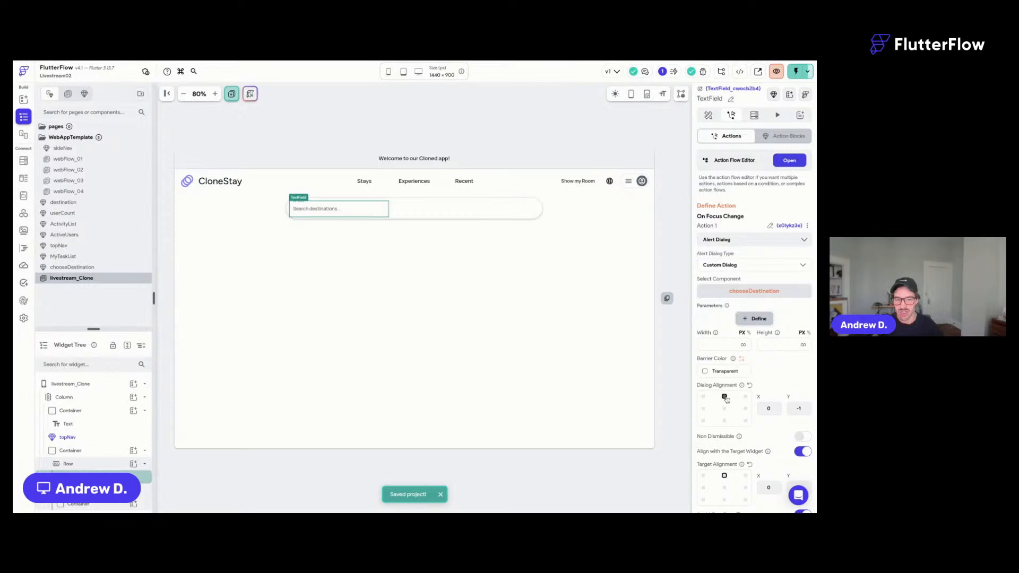
mouse_move(743, 386)
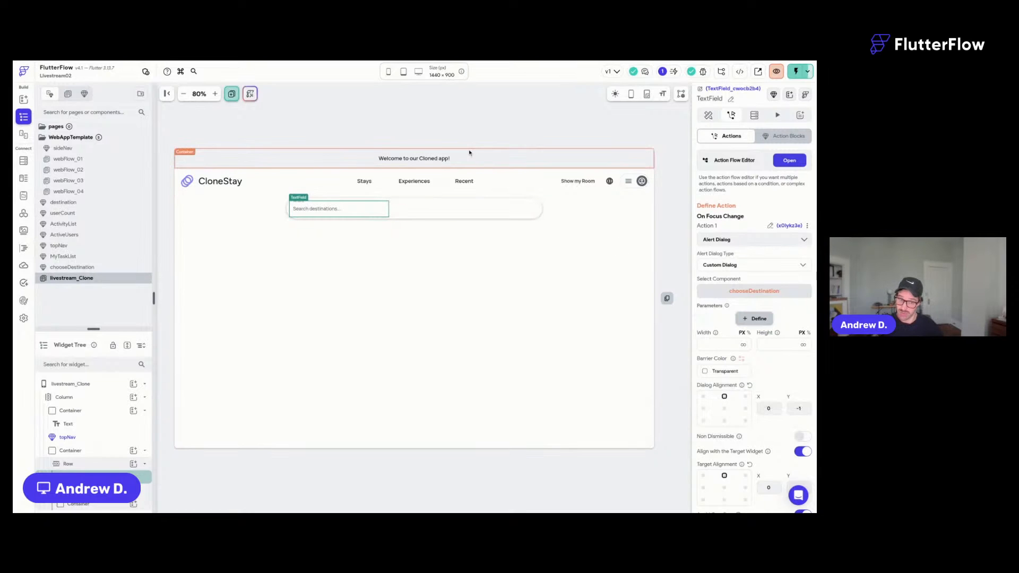
left_click(423, 109)
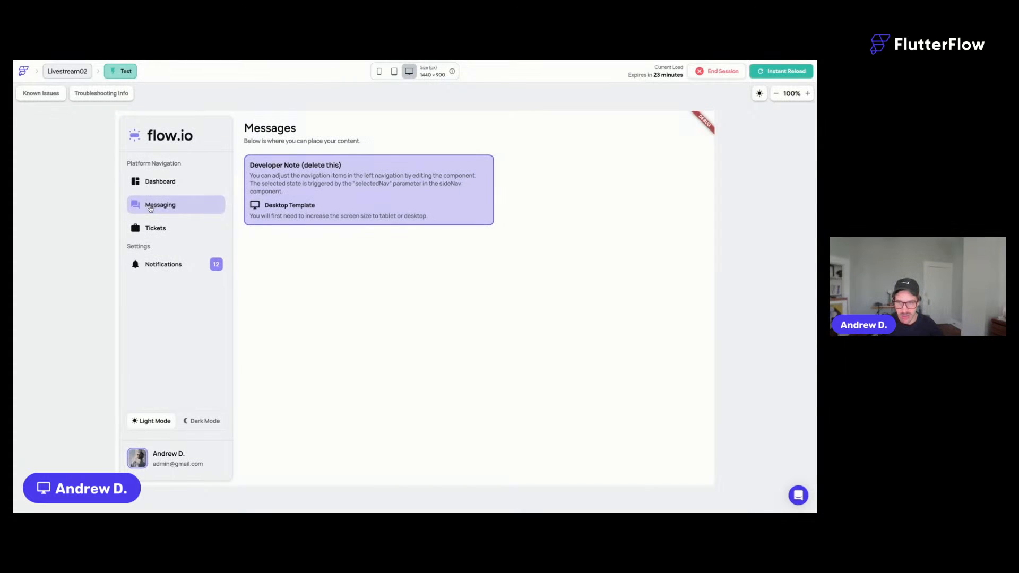
In the test session, open the Choose Destination dialog from the Where field, close it and reload the app.
left_click(329, 187)
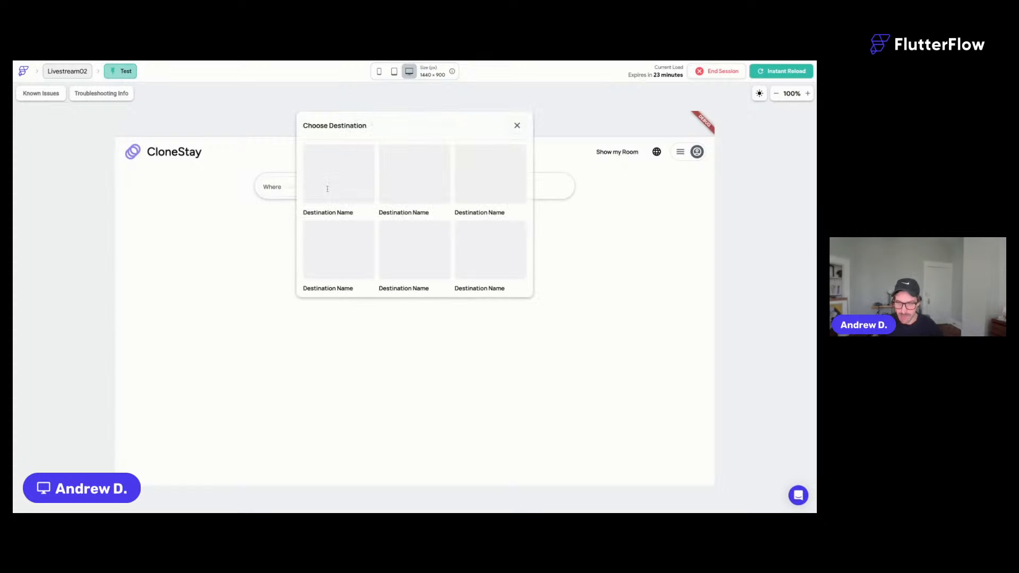
left_click(517, 125)
left_click(769, 73)
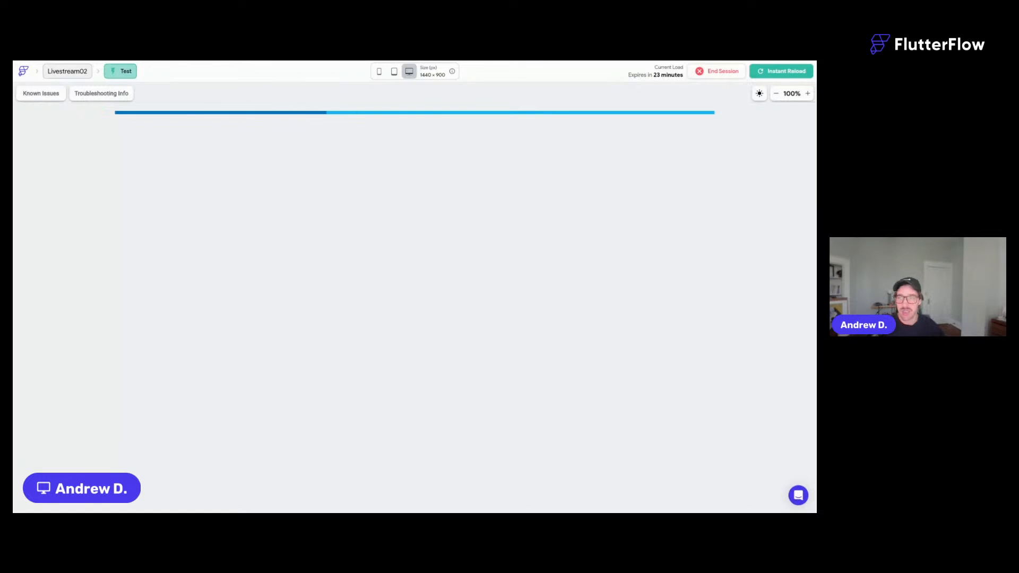
Return to the page builder and add a TabBar below the destination search field.
key("ctrl+shift+Tab")
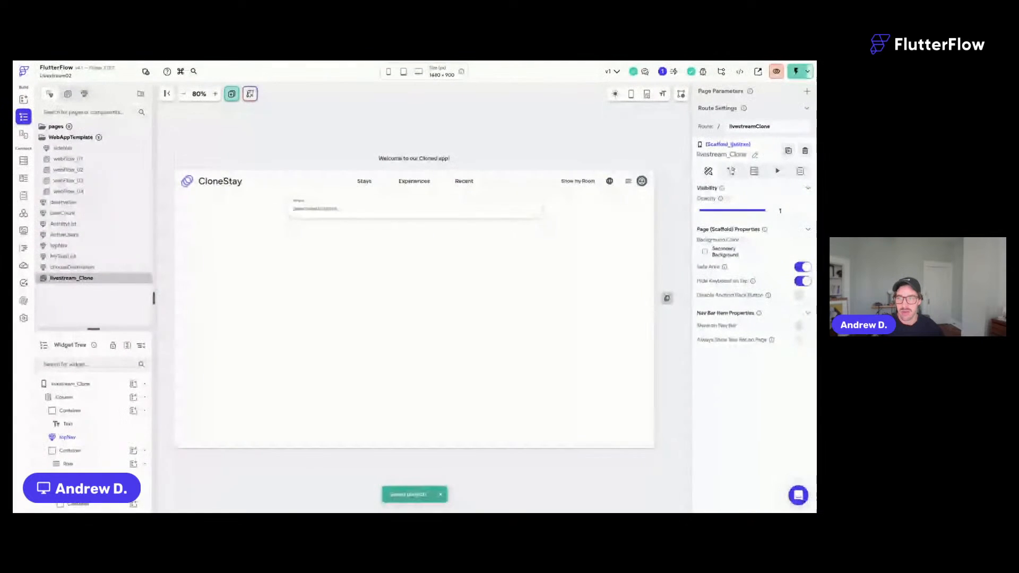
left_click(167, 94)
left_click(95, 94)
left_click(94, 94)
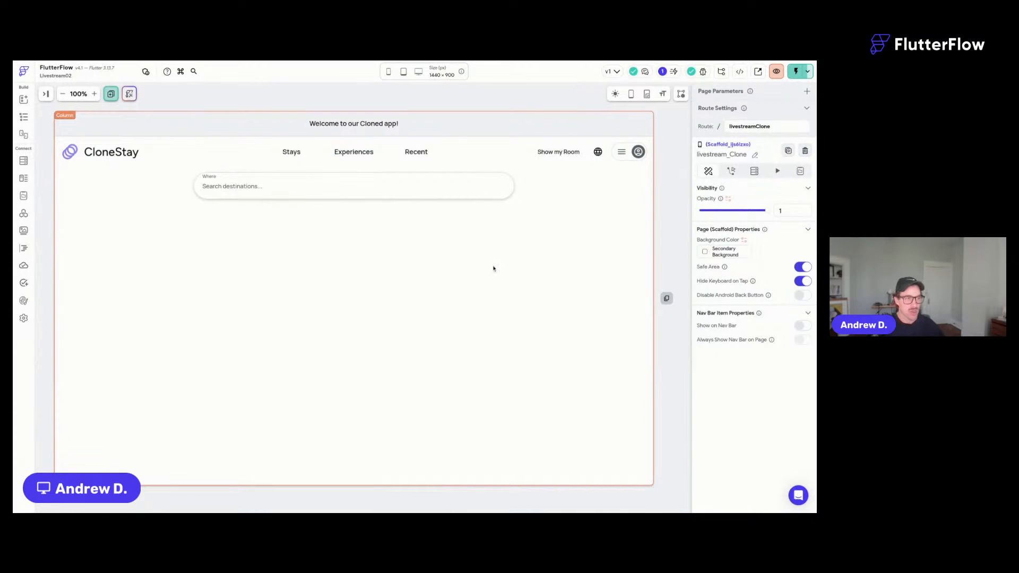
key("super+f")
key("super+s")
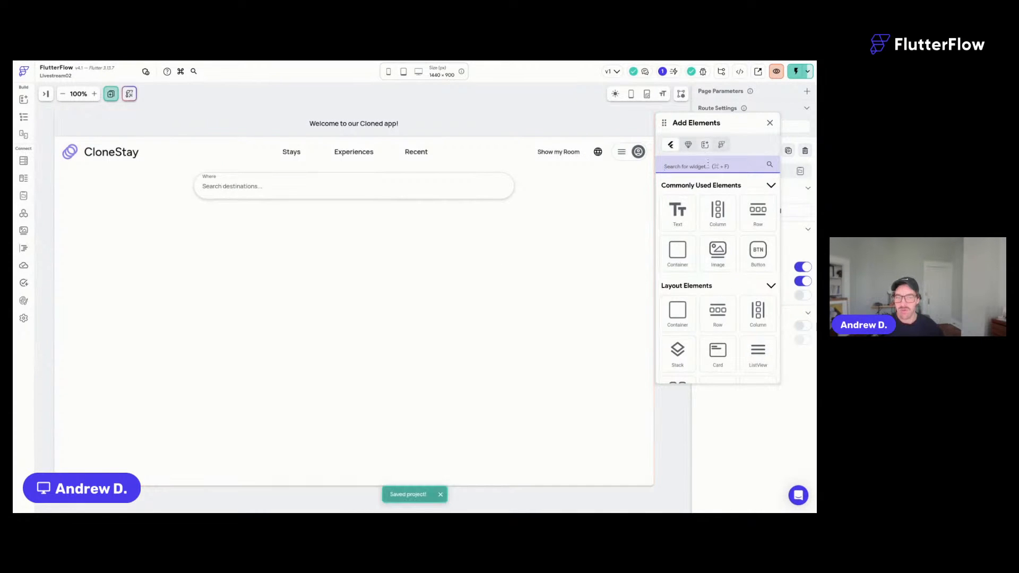
type("tab")
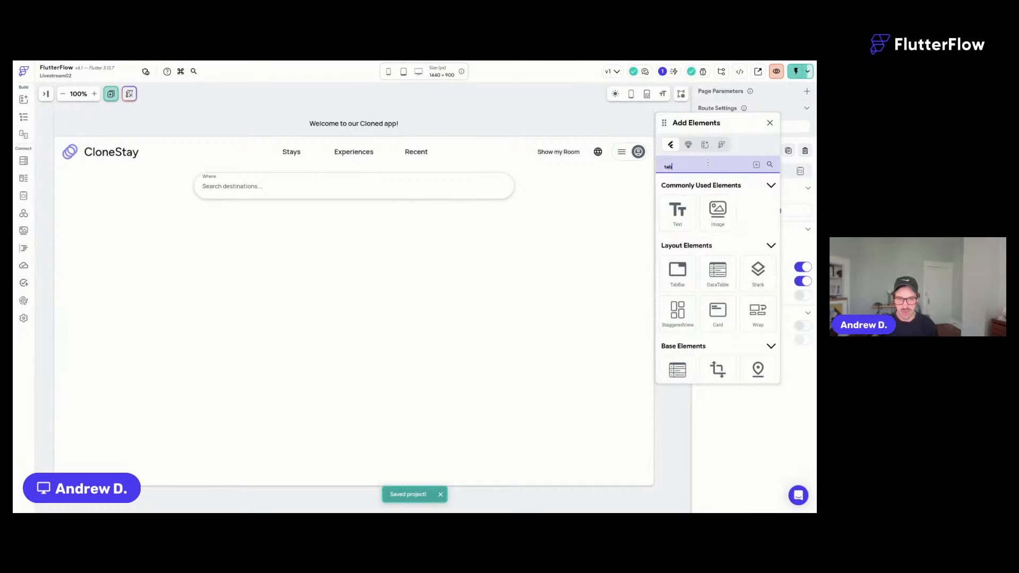
left_click(679, 271)
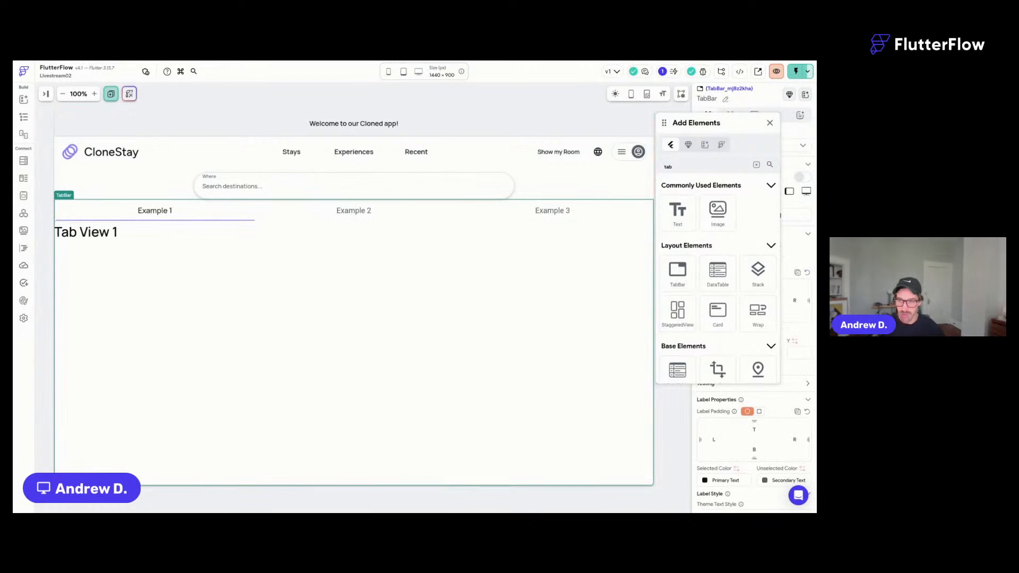
left_click(770, 123)
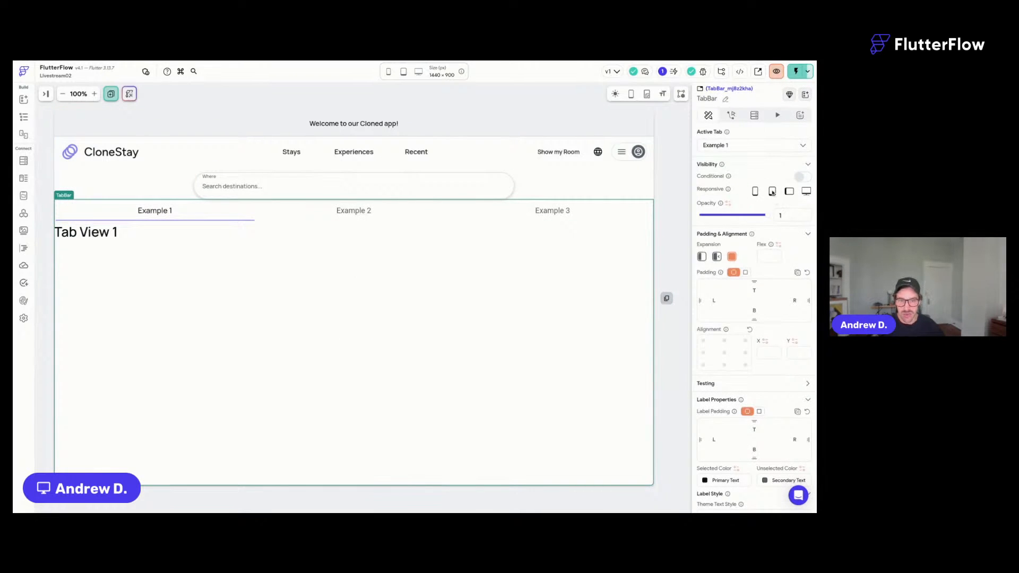
Give the first tab the Home Outlined icon and label it Cabins.
scroll(760, 165, "down", 5)
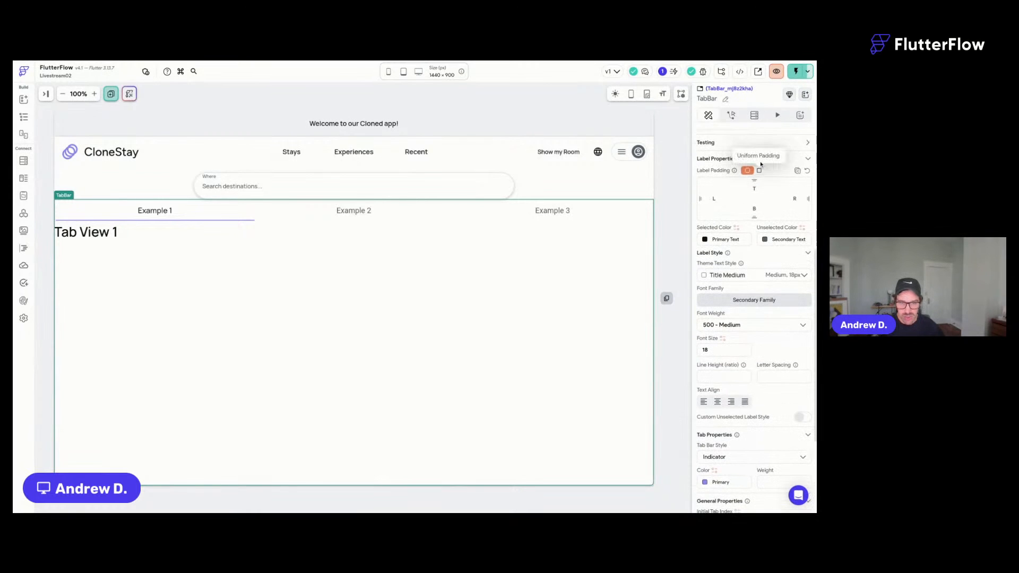
left_click(159, 215)
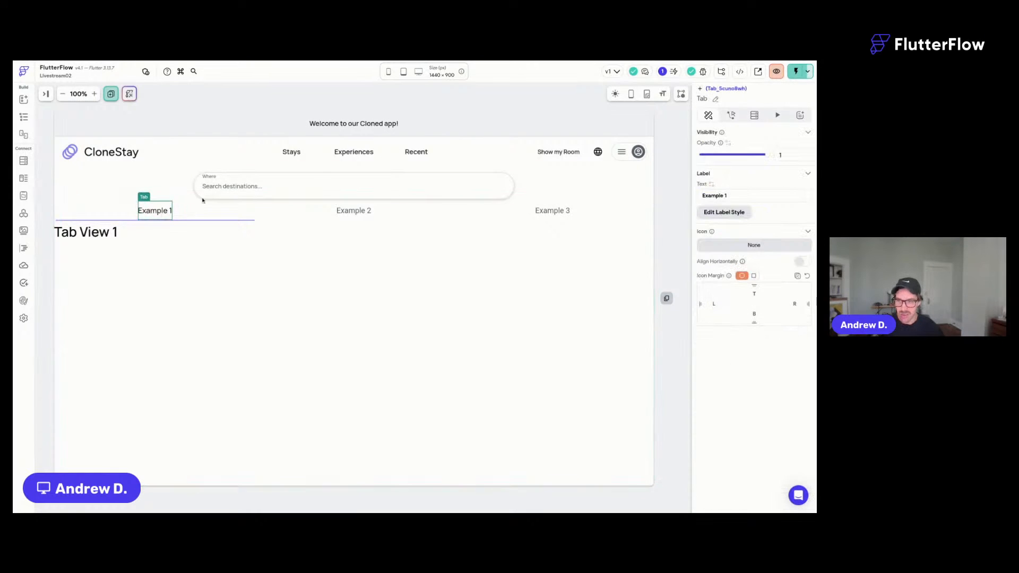
left_click(755, 245)
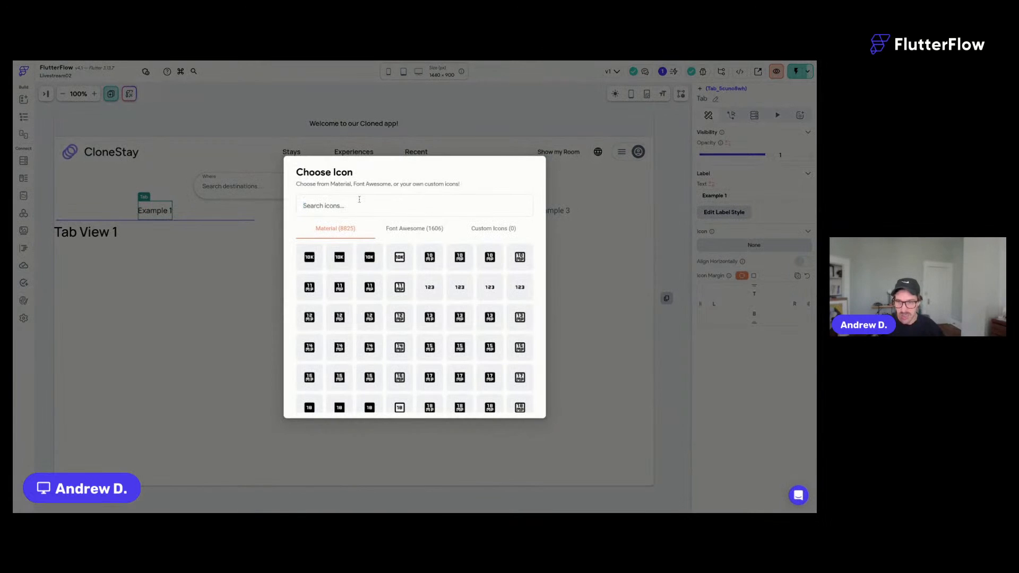
type("home")
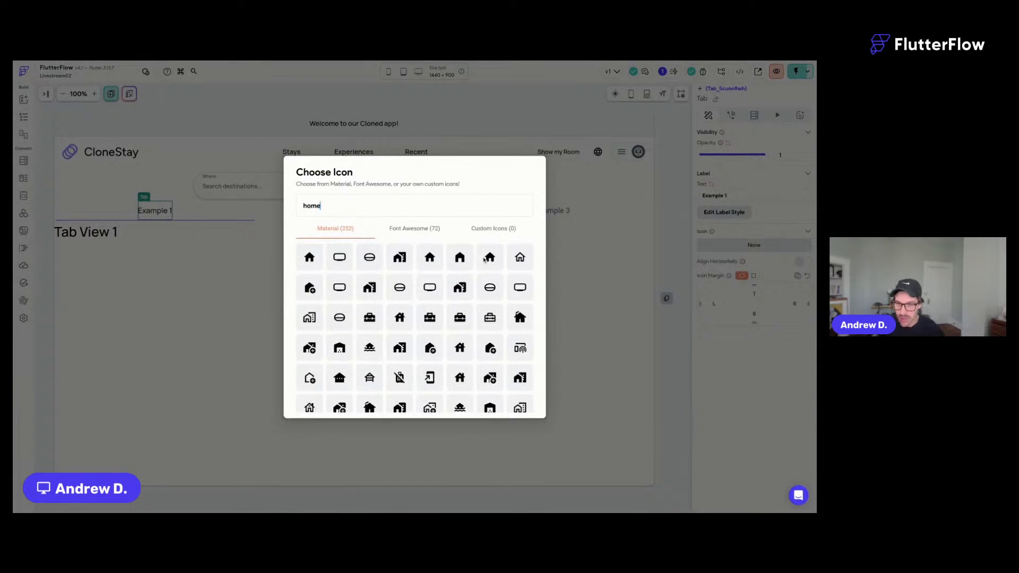
left_click(518, 260)
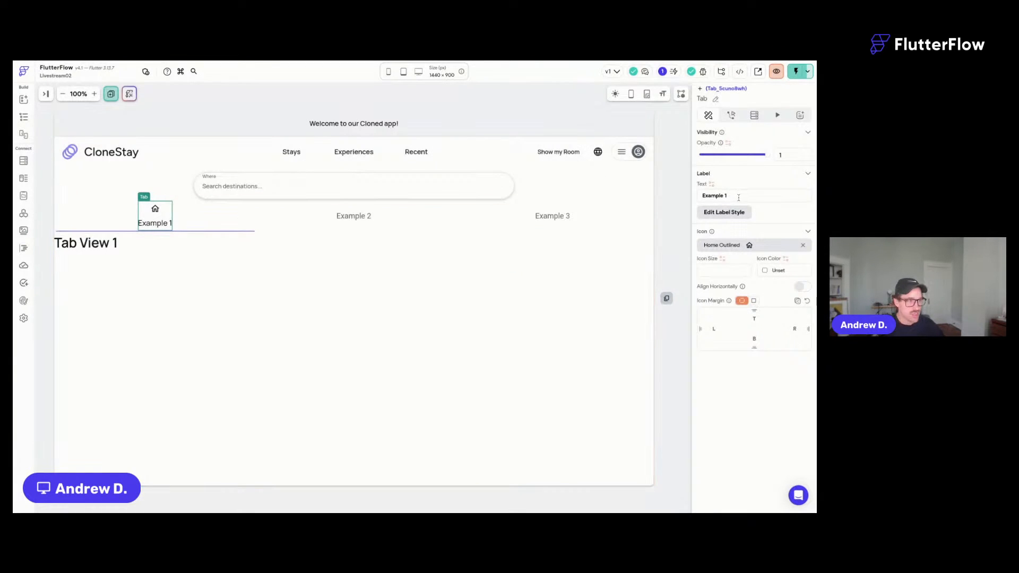
left_click_drag(739, 197, 661, 193)
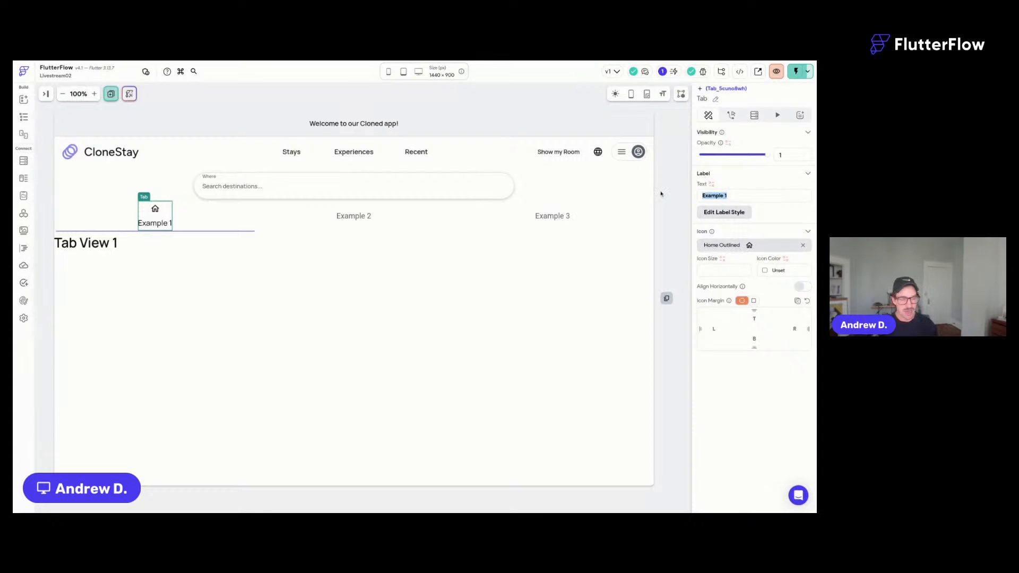
type("Cabins")
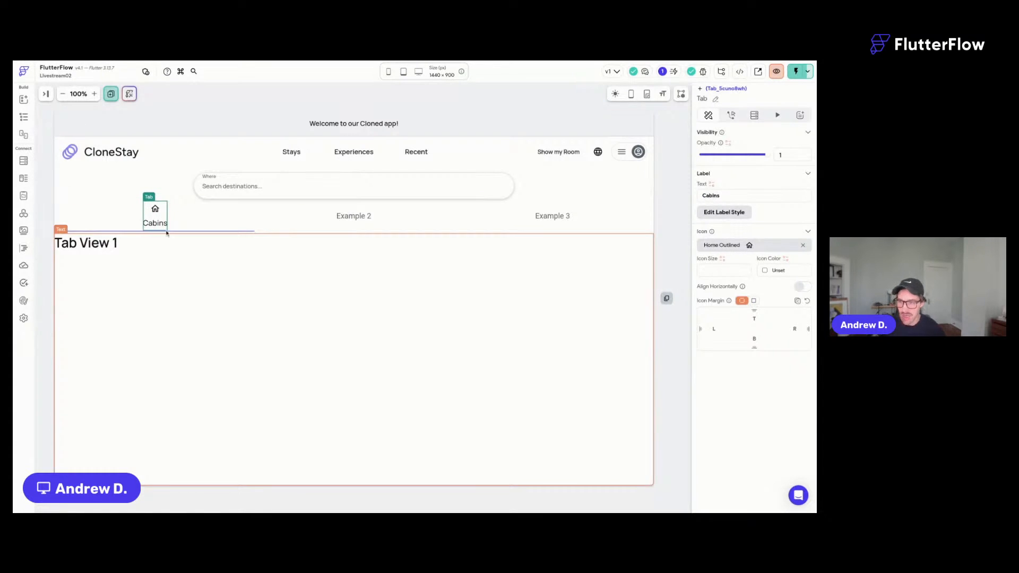
Set the TabBar's indicator color to the Primary Text theme color.
left_click(194, 210)
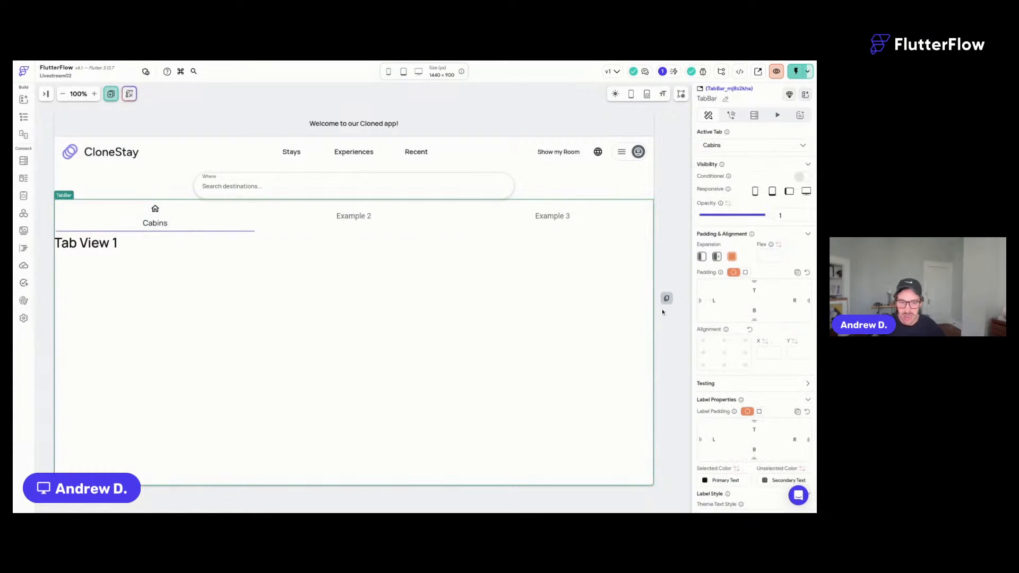
scroll(766, 300, "down", 7)
left_click(706, 374)
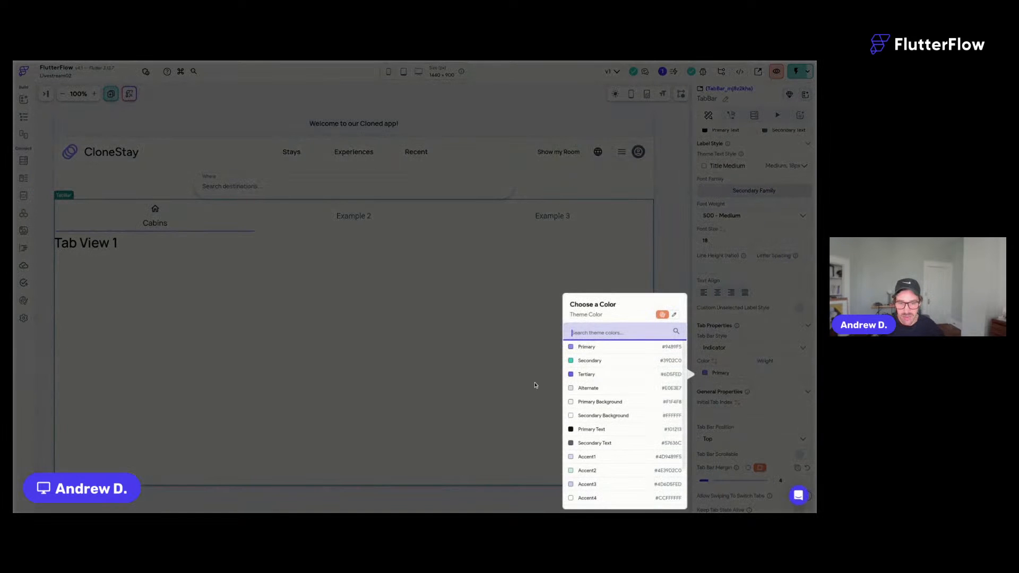
left_click(584, 429)
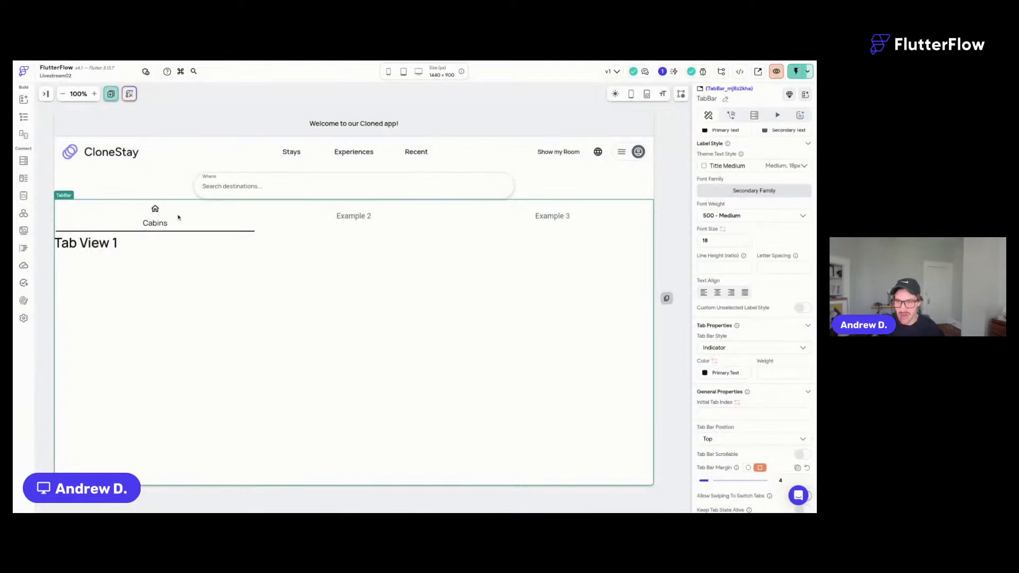
Set the TabBar's label theme text style to Body Medium.
left_click(161, 218)
left_click(208, 221)
scroll(771, 292, "down", 5)
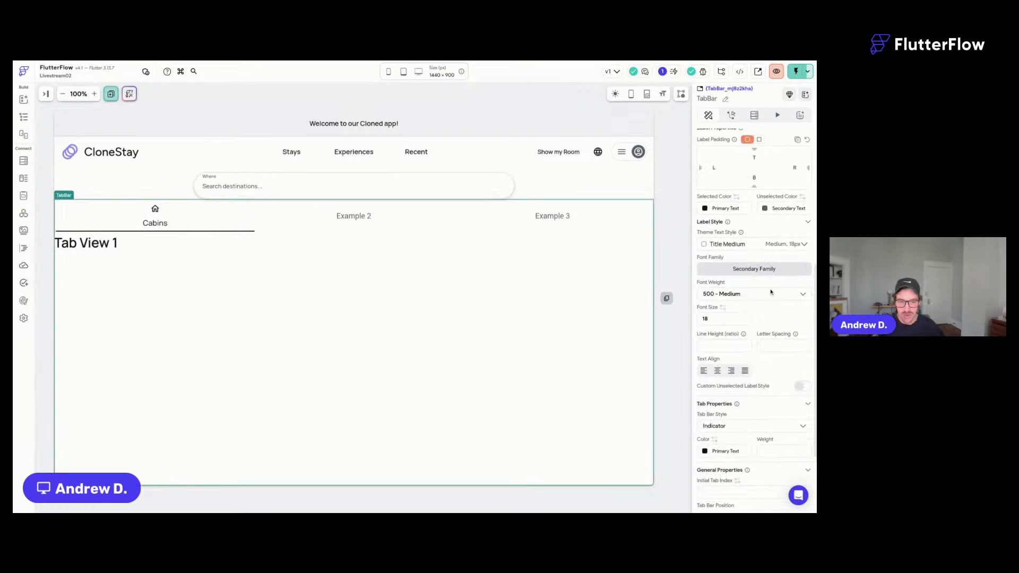
scroll(771, 292, "down", 1)
left_click(731, 185)
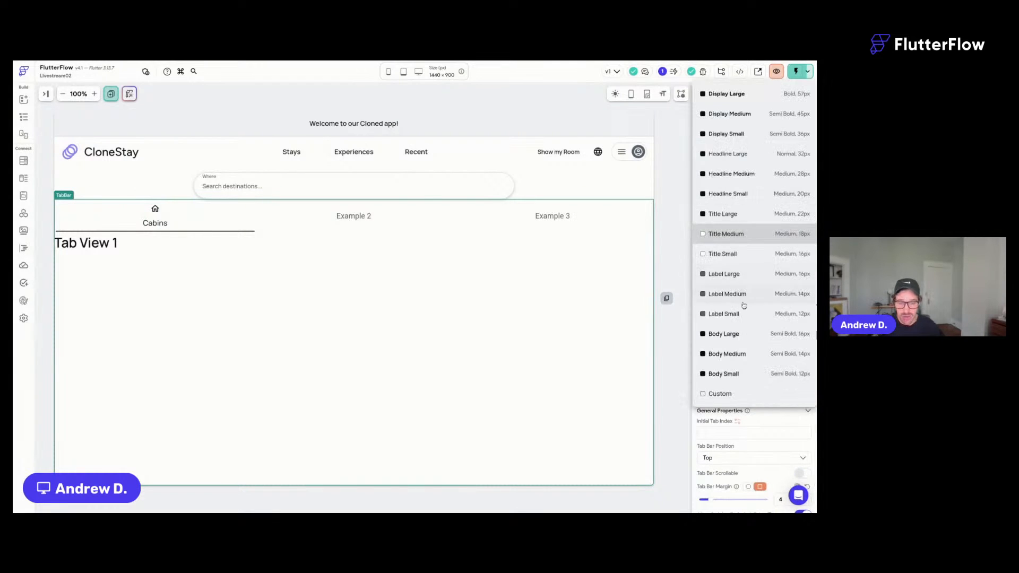
left_click(745, 359)
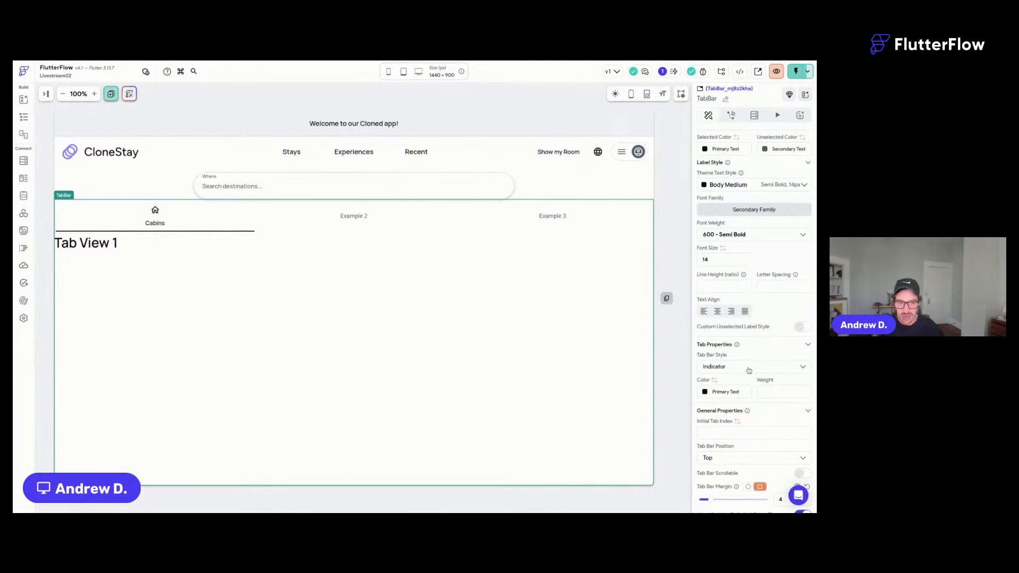
Enable a custom unselected label style for the TabBar and set it to Label Medium.
scroll(749, 370, "down", 1)
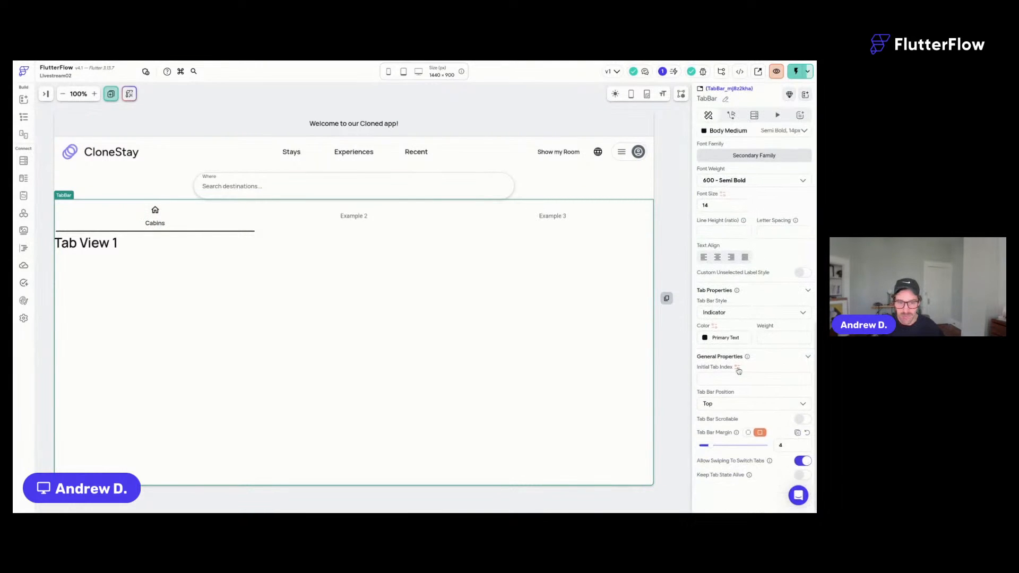
left_click(804, 273)
left_click(738, 307)
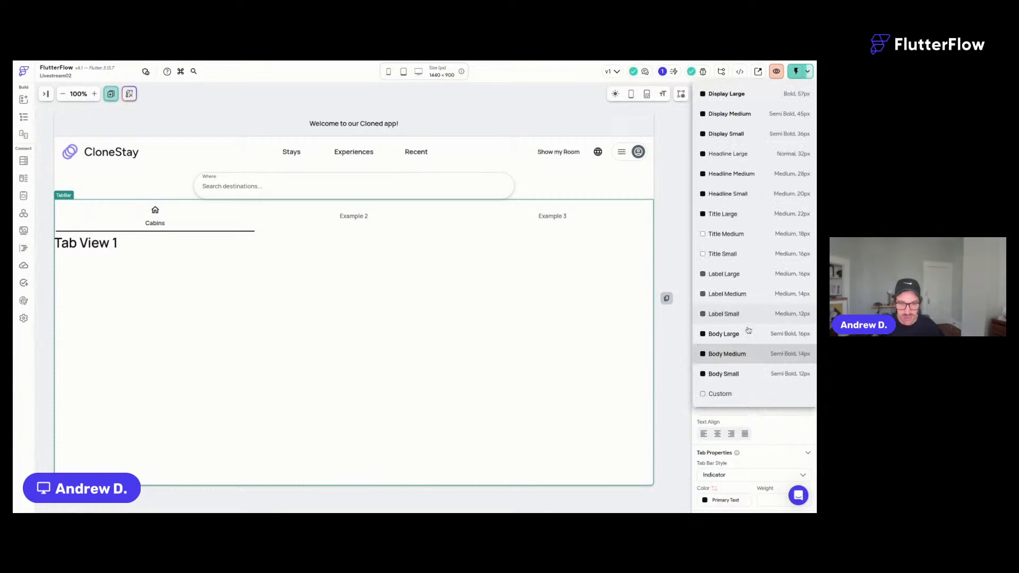
left_click(741, 295)
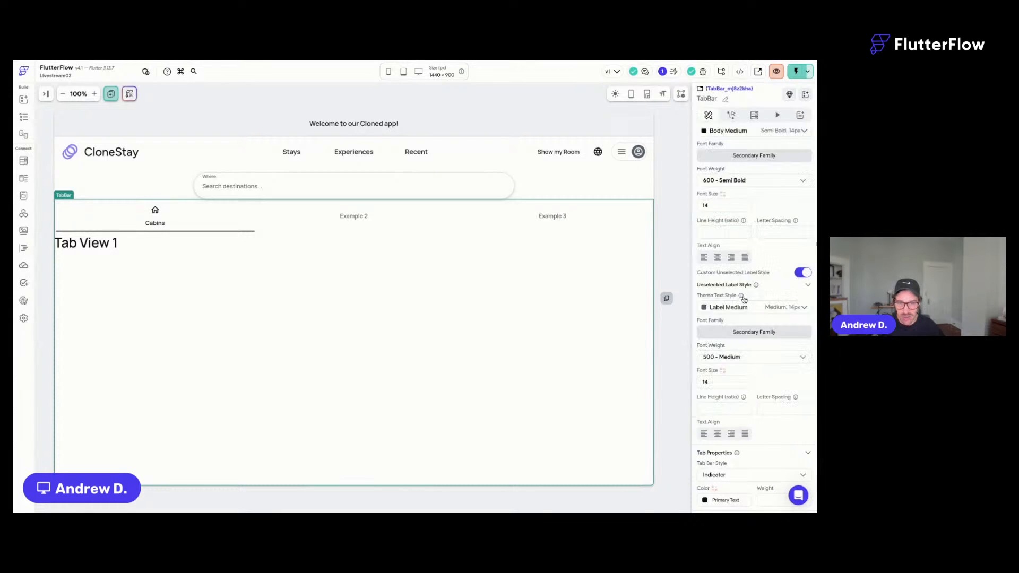
Give the second tab the Business Rounded icon and label it Apartments.
left_click(354, 217)
left_click(754, 245)
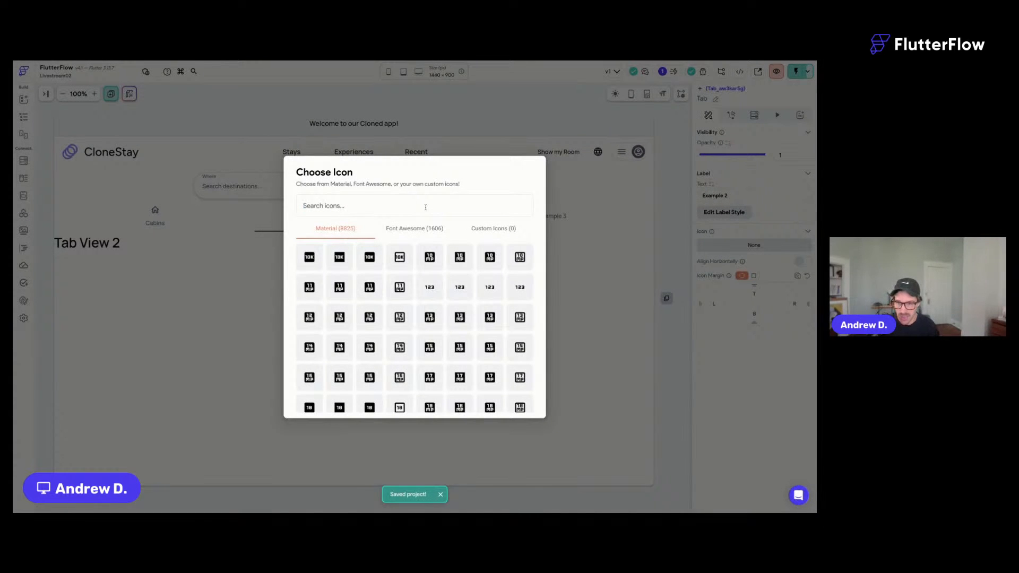
type("busin")
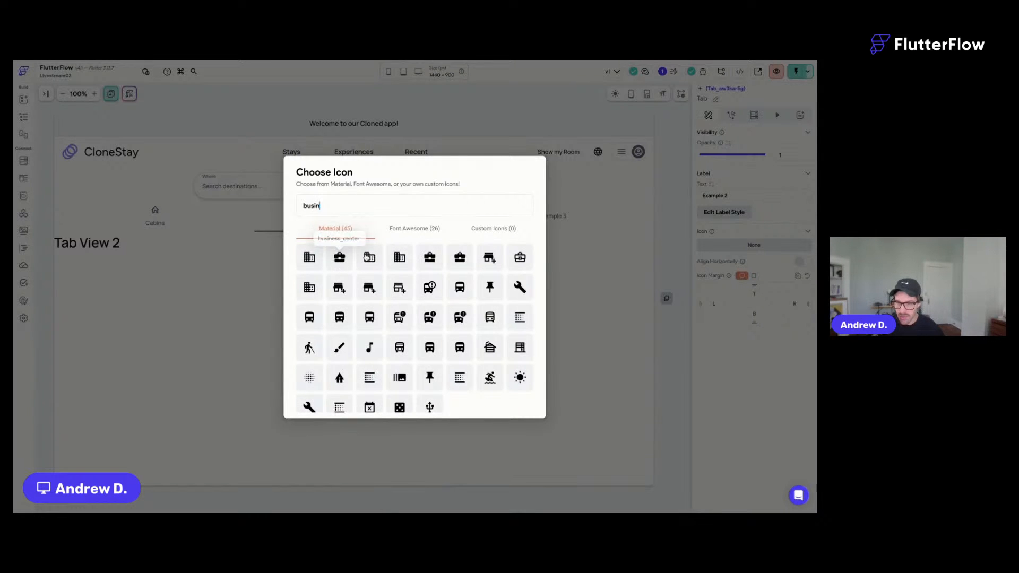
left_click(338, 259)
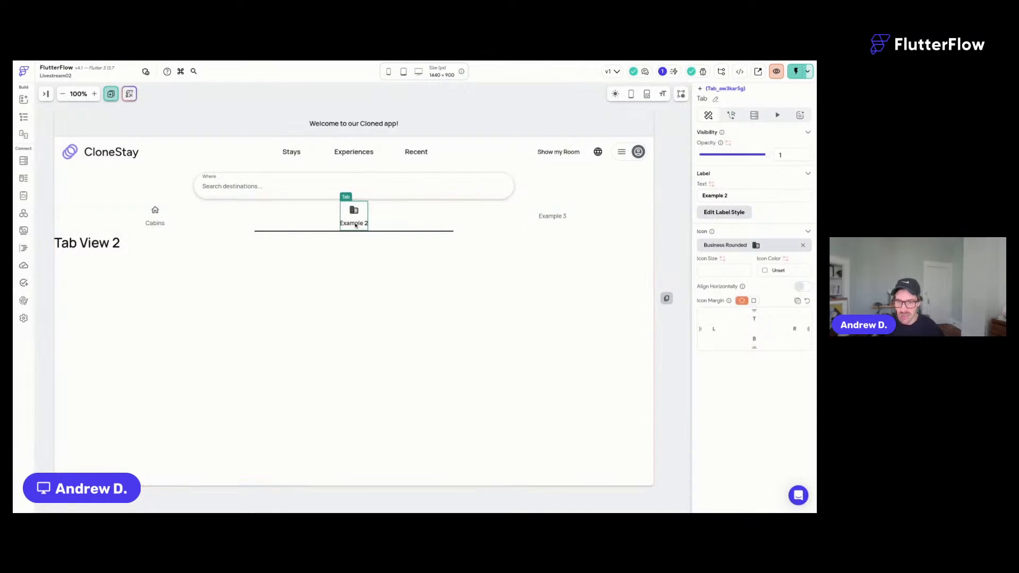
key("ctrl+a")
type("Apartments")
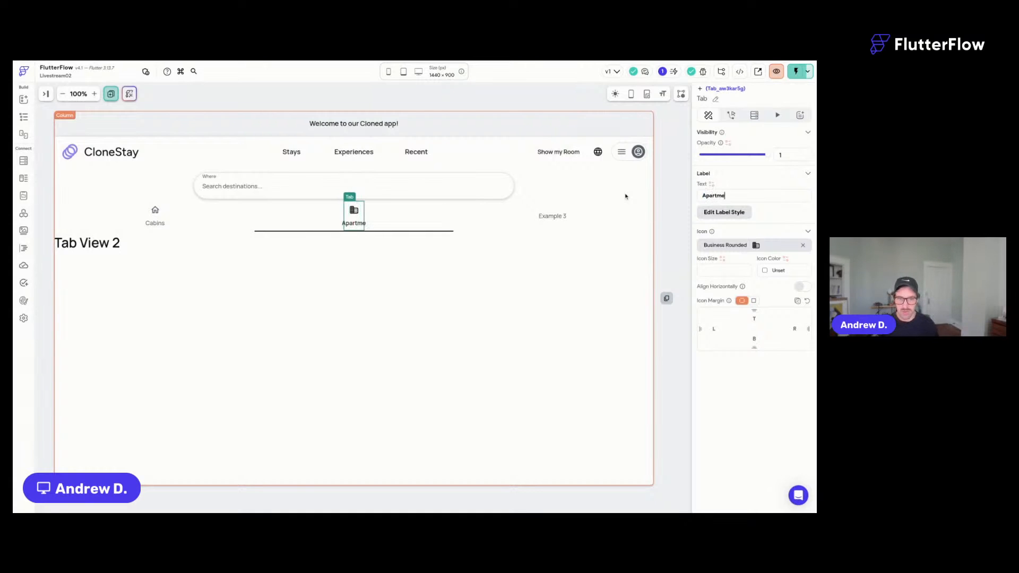
Label the third tab Cabins and give it the Cabin Rounded icon.
left_click(555, 218)
left_click(730, 197)
key("ctrl+a")
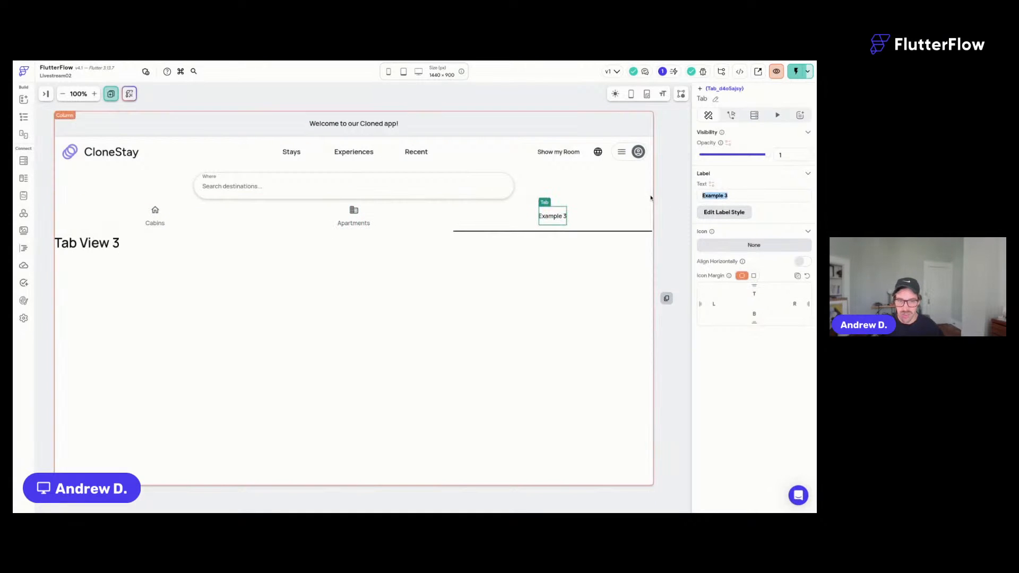
type("Cabins")
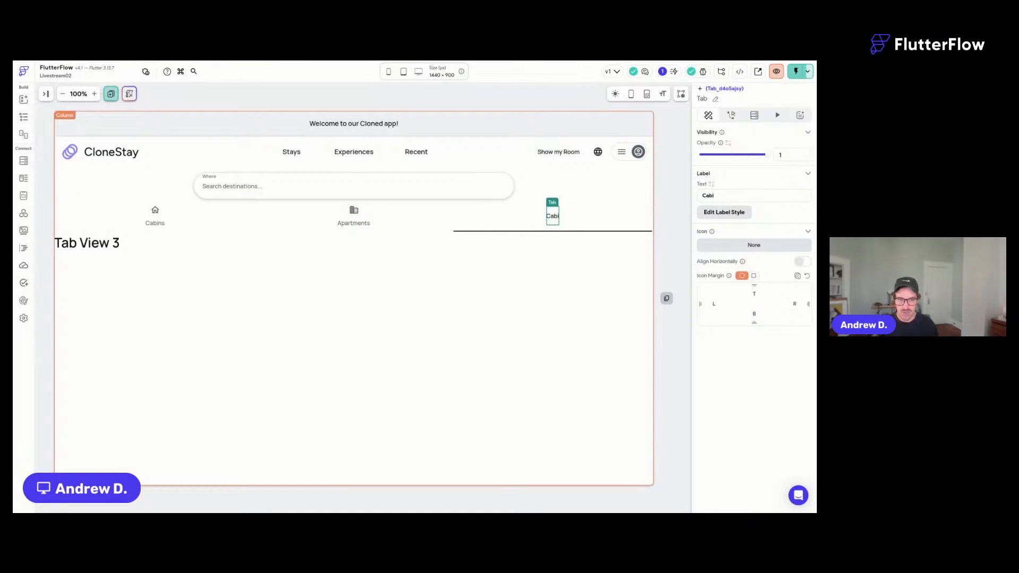
left_click(752, 247)
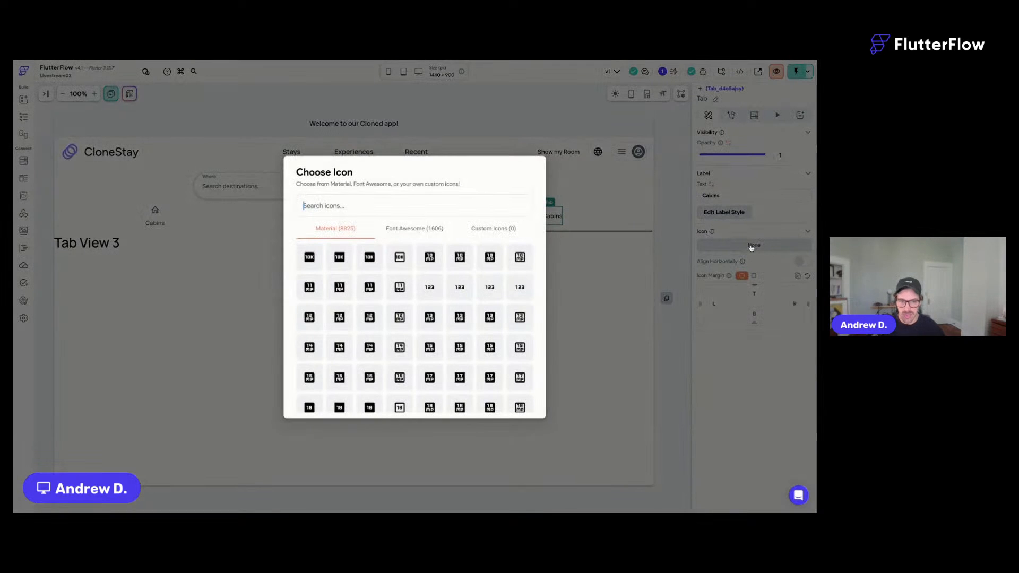
type("cabin")
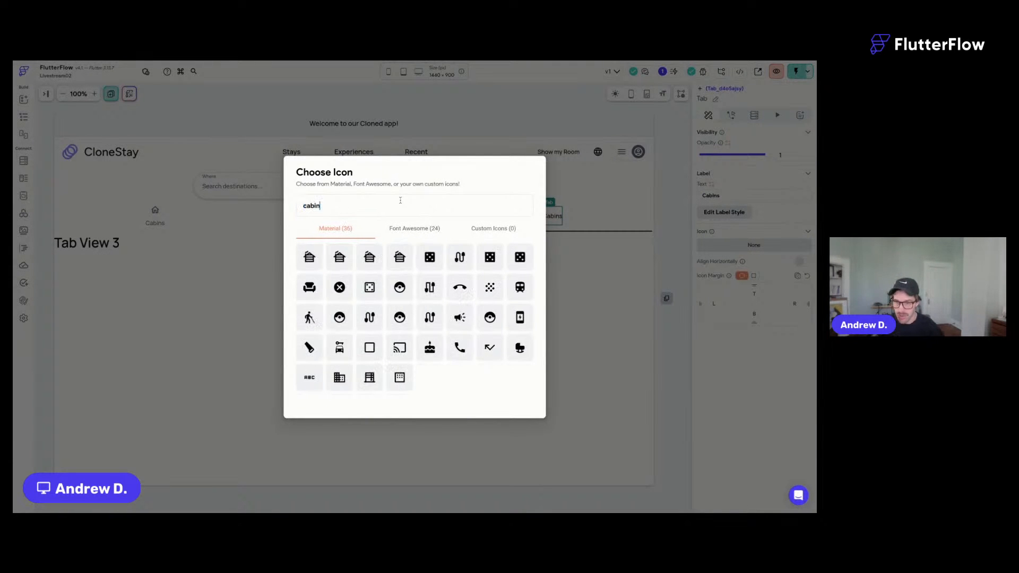
left_click(361, 259)
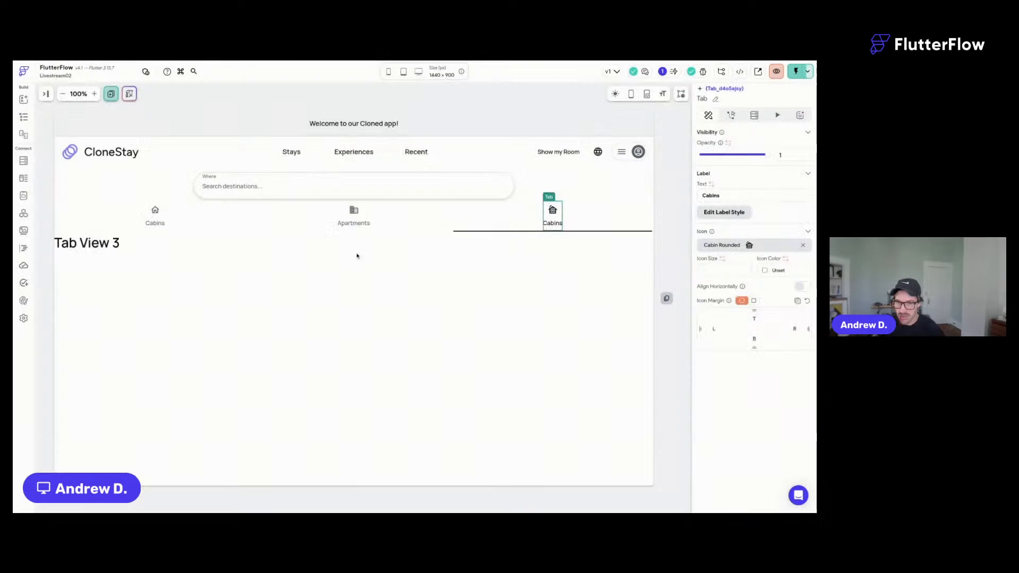
Delete the placeholder text from the third and first tabs' pages.
left_click(601, 226)
left_click(483, 236)
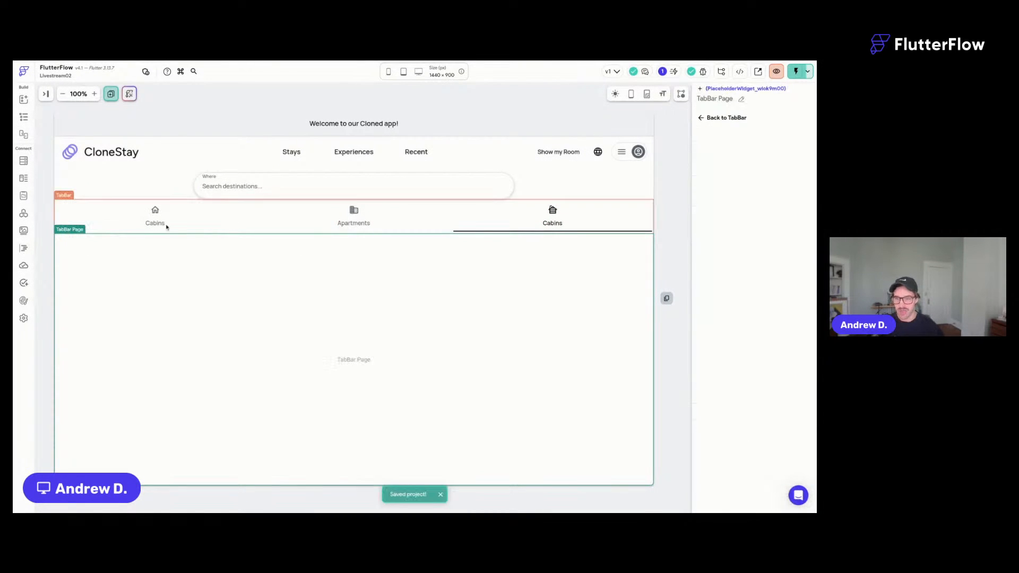
left_click(155, 211)
left_click(116, 245)
key("Delete")
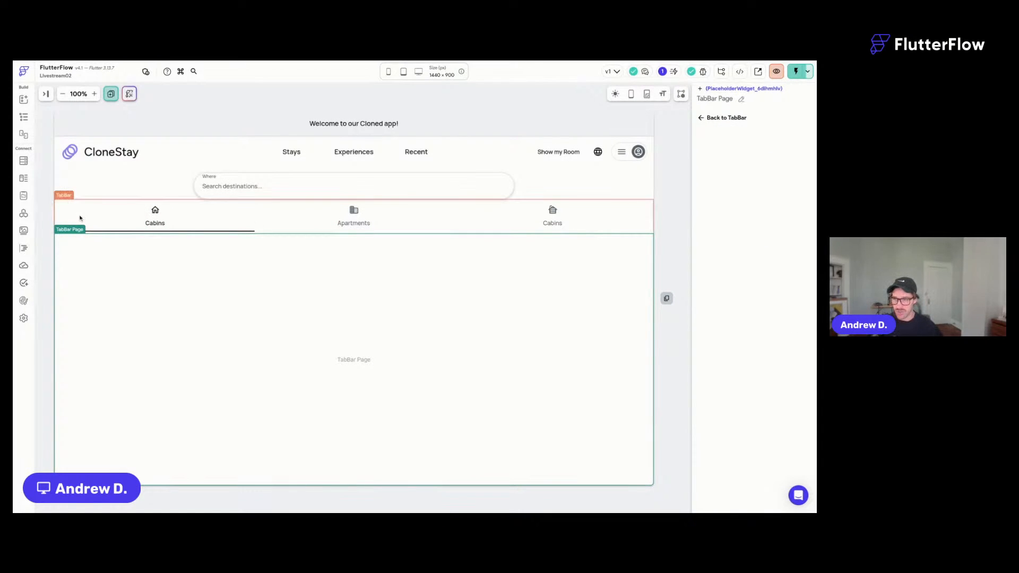
left_click(63, 196)
right_click(64, 195)
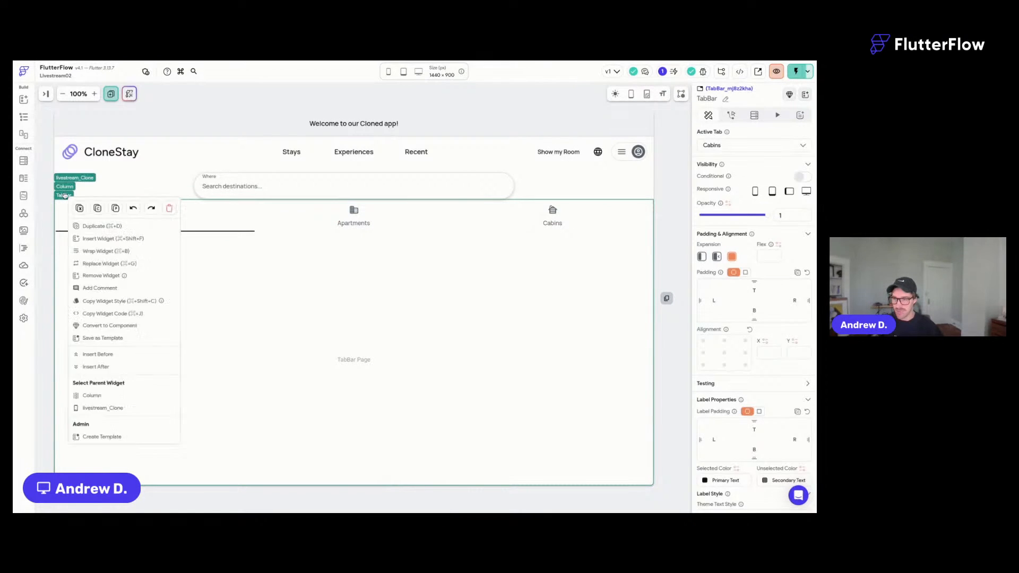
left_click(106, 251)
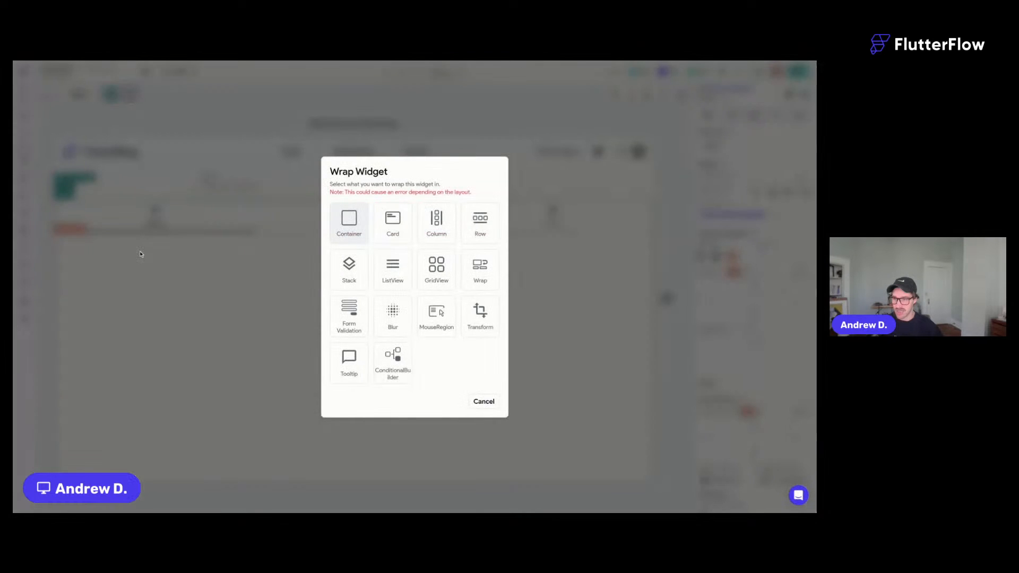
left_click(375, 215)
left_click(65, 211)
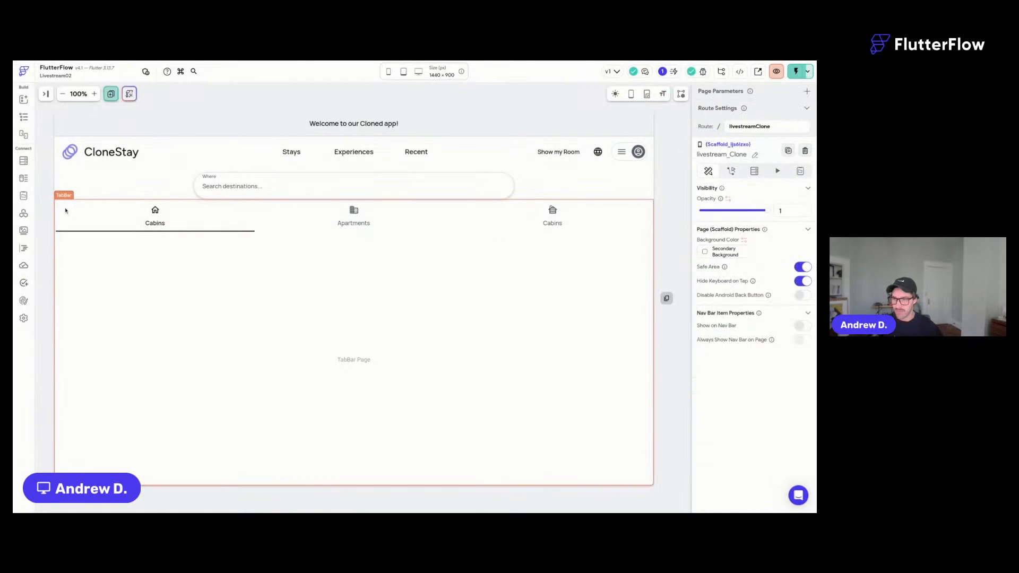
Wrap the TabBar in a Container.
right_click(65, 211)
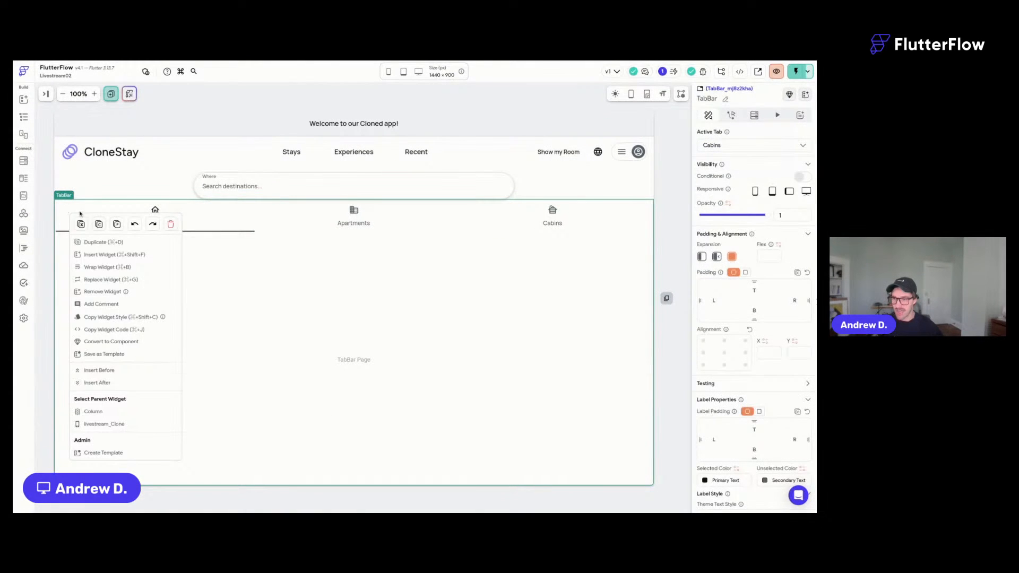
left_click(126, 268)
left_click(349, 222)
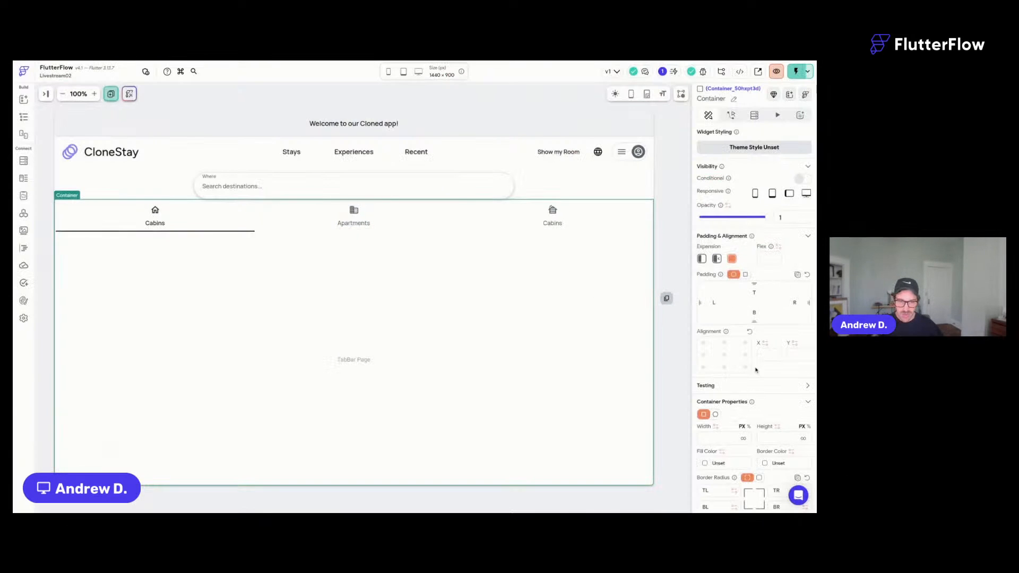
Set the maximum width of the container around the TabBar to 1270 px.
scroll(756, 370, "down", 3)
left_click(713, 444)
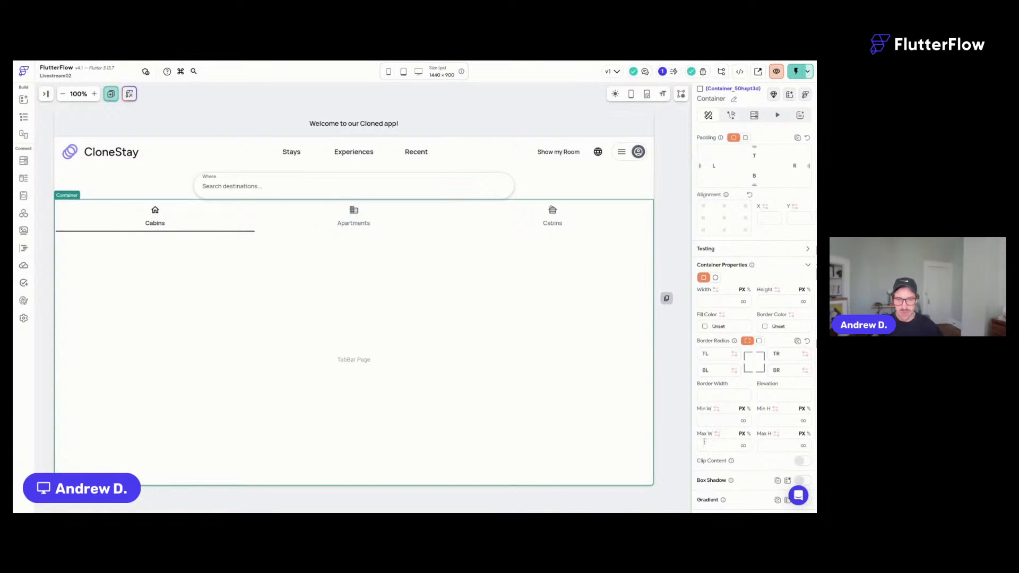
type("1270")
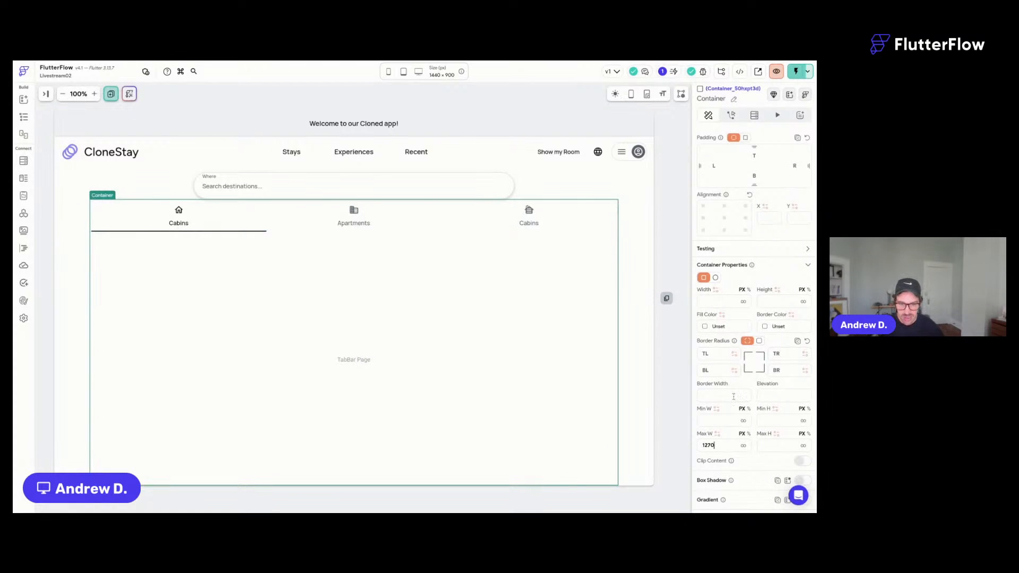
Bind the maximum width of the container around the TabBar to the maxWidth constant.
scroll(727, 400, "down", 1)
left_click(717, 387)
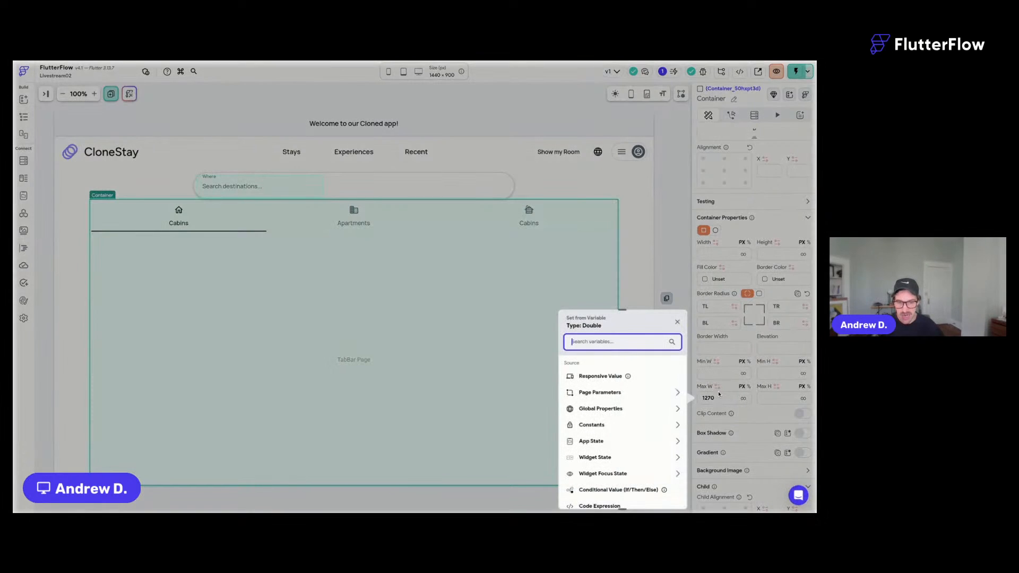
left_click(589, 424)
left_click(597, 465)
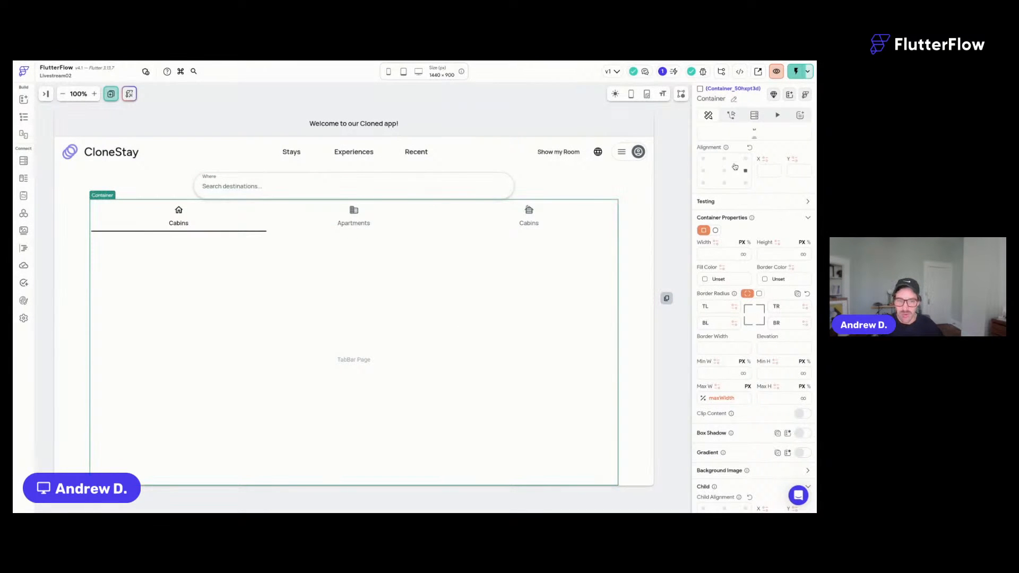
Give the container around the TabBar a top padding of 12.
scroll(735, 168, "up", 1)
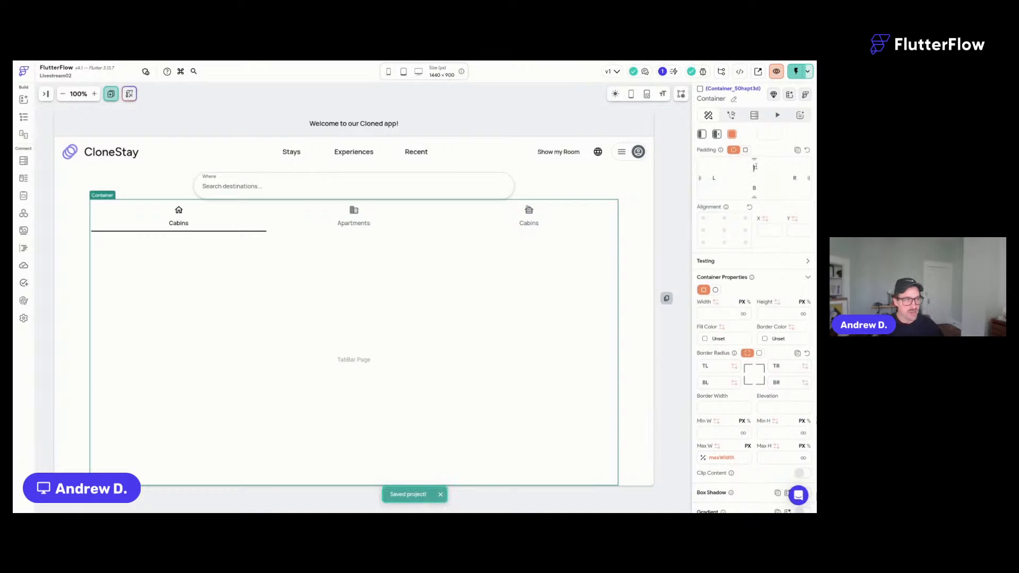
left_click(755, 168)
type("12")
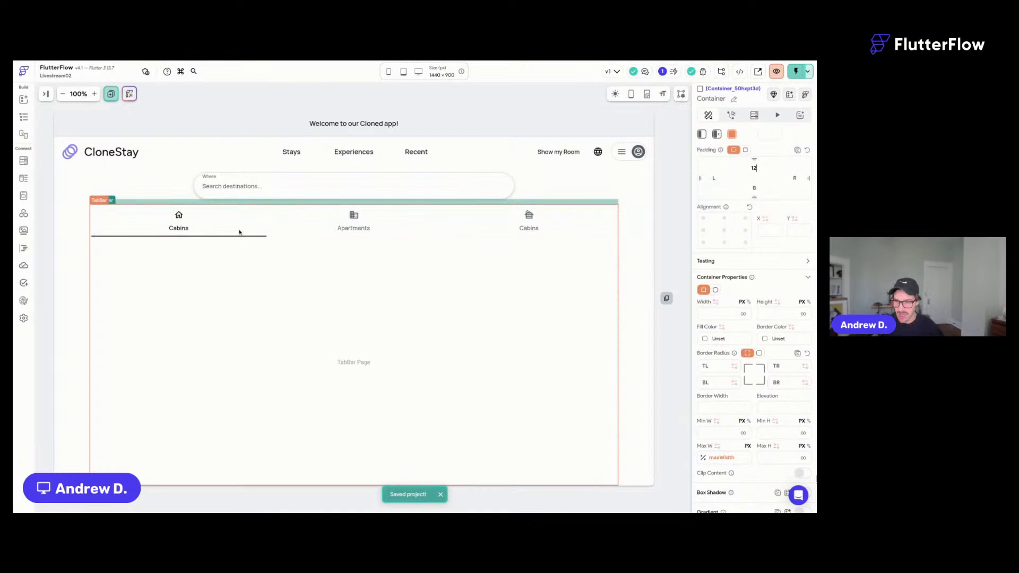
Set the TabBar's tab bar margin to 0.
left_click(371, 219)
scroll(763, 298, "down", 5)
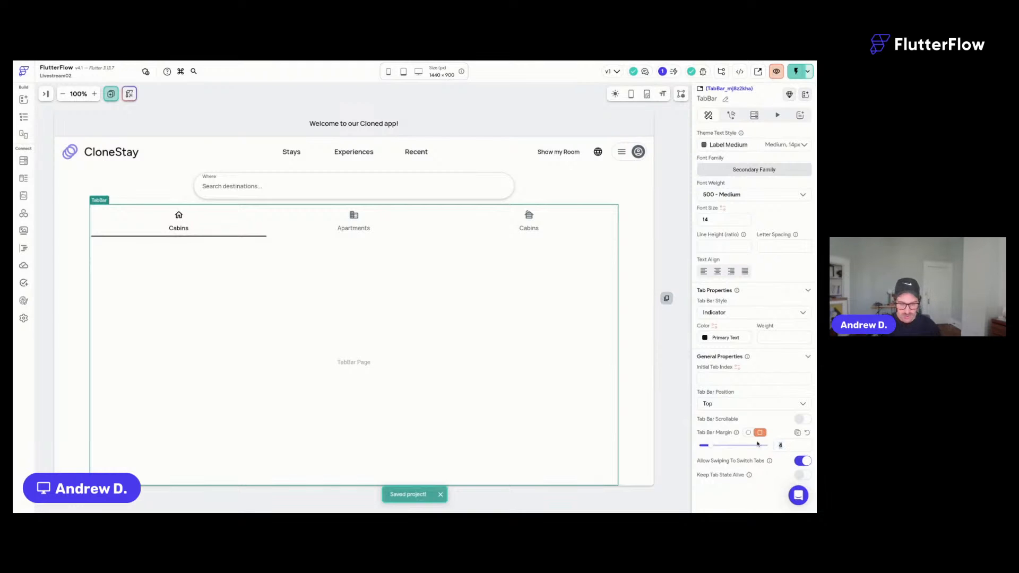
type("0")
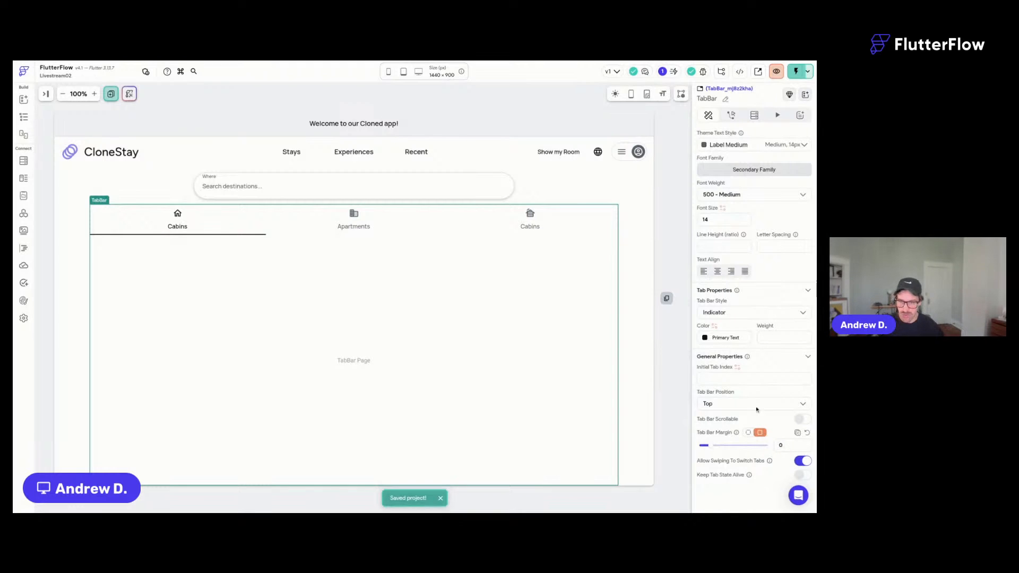
Make the TabBar scrollable with Left horizontal alignment and save the project.
left_click(803, 420)
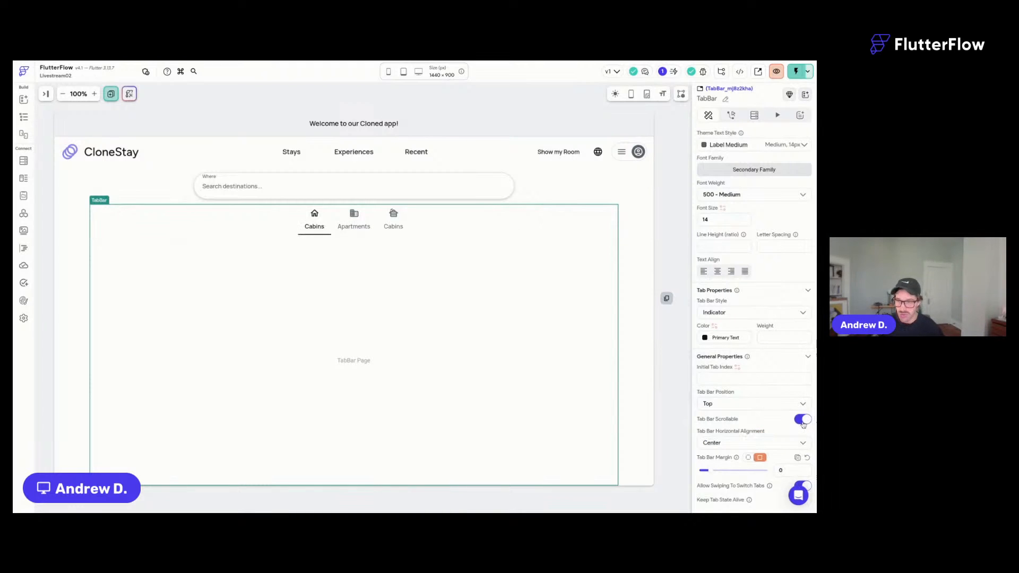
left_click(714, 444)
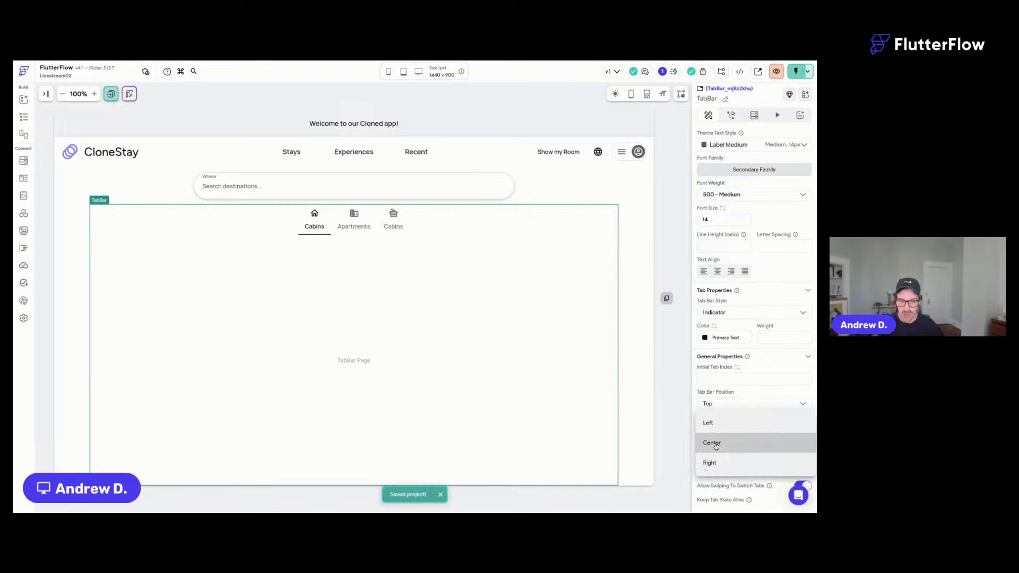
left_click(719, 425)
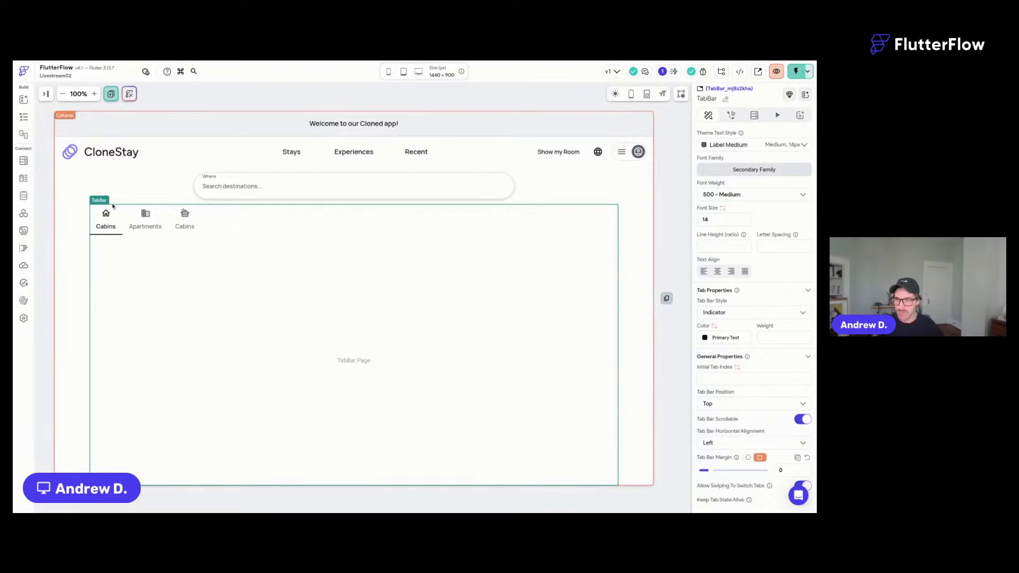
key("super+s")
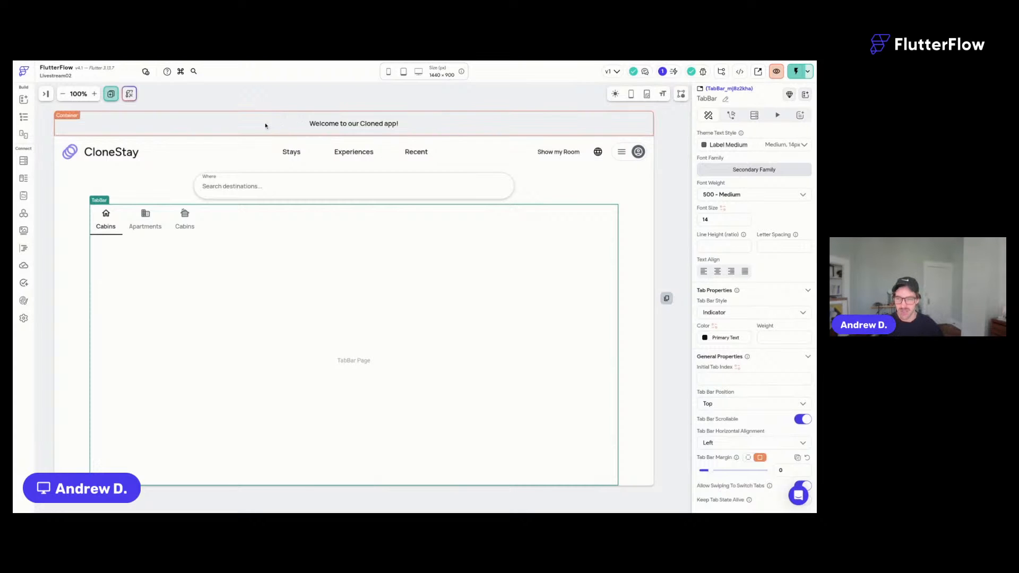
Add a GridView to the empty page of the first tab.
left_click(202, 264)
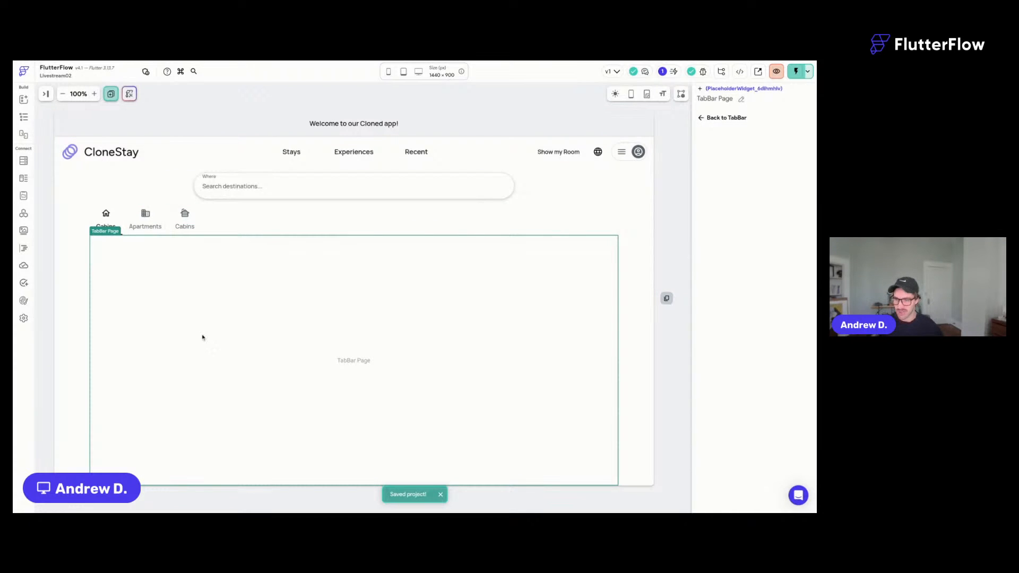
key("super+f")
type("grid")
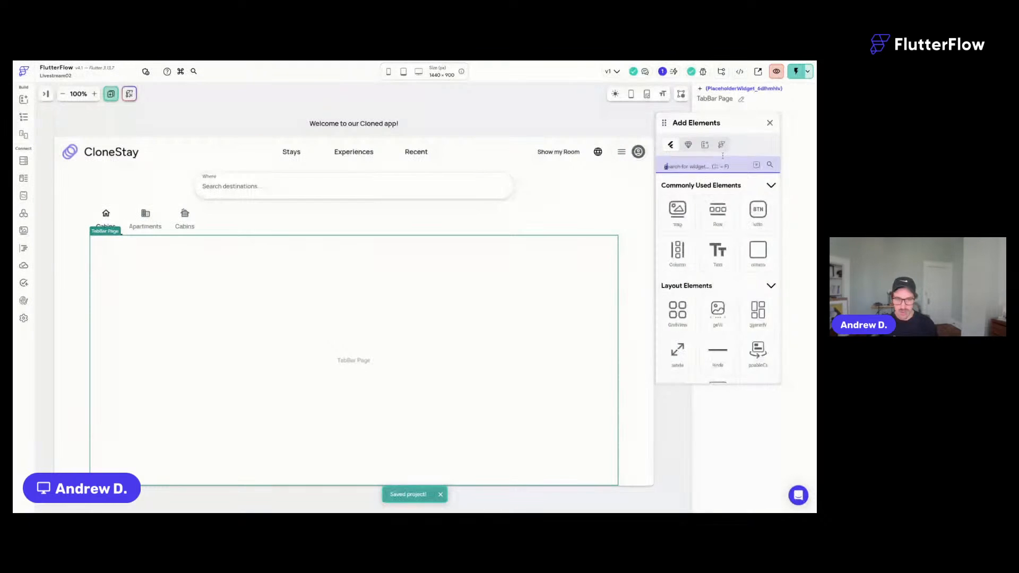
left_click(683, 216)
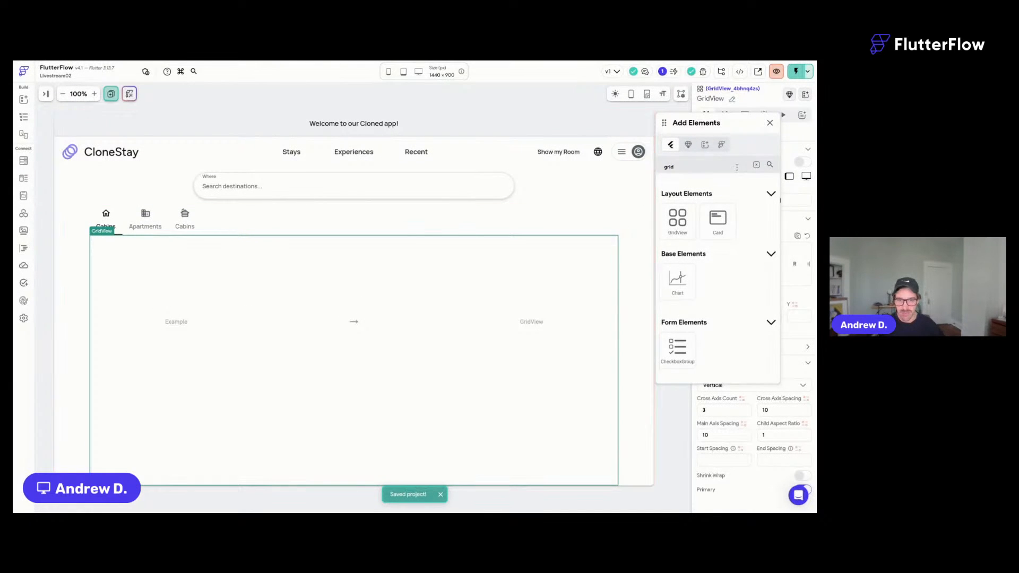
Place a Column in the GridView's first cell and add an Image inside it.
left_click(756, 165)
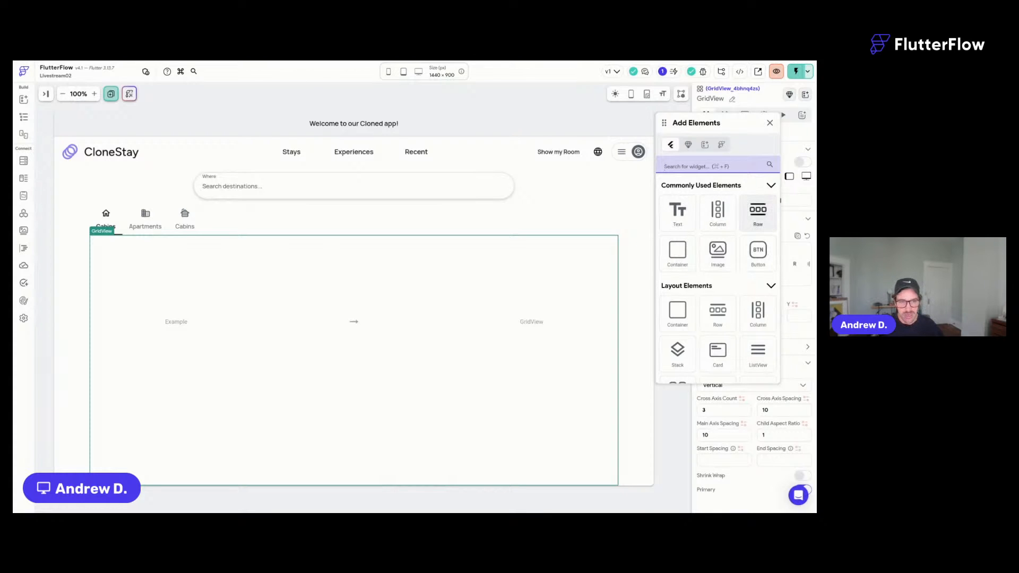
left_click_drag(718, 212, 191, 301)
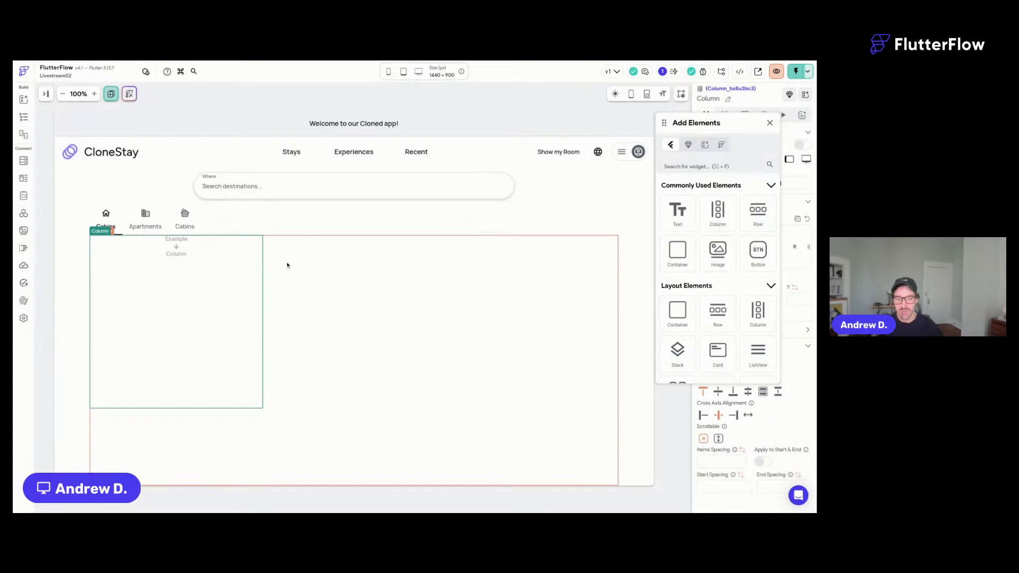
left_click_drag(723, 258, 171, 265)
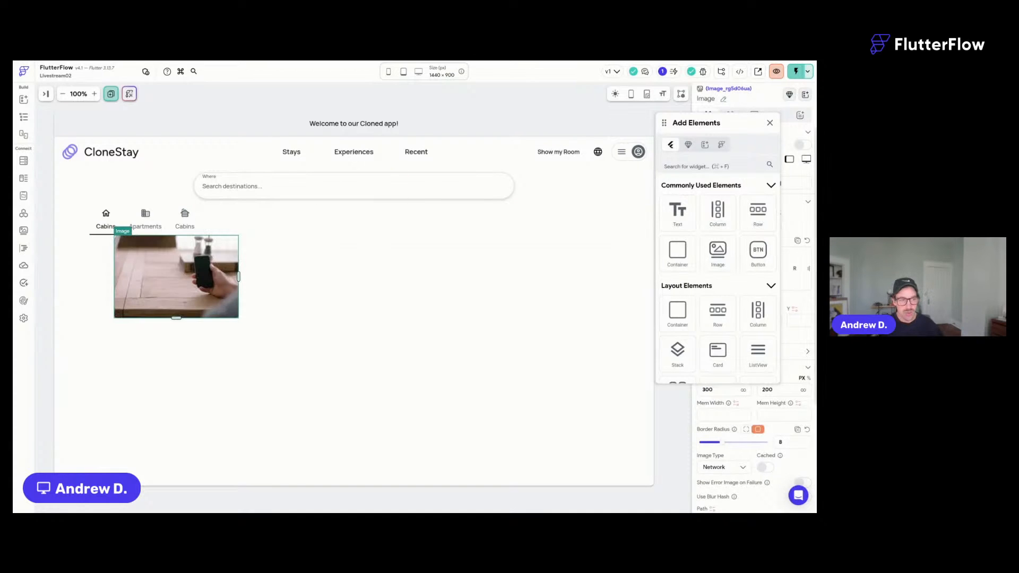
Switch to the Airbnb page and examine the listing card layout and how the first card's photo carousel pages through images.
key("ctrl+Left")
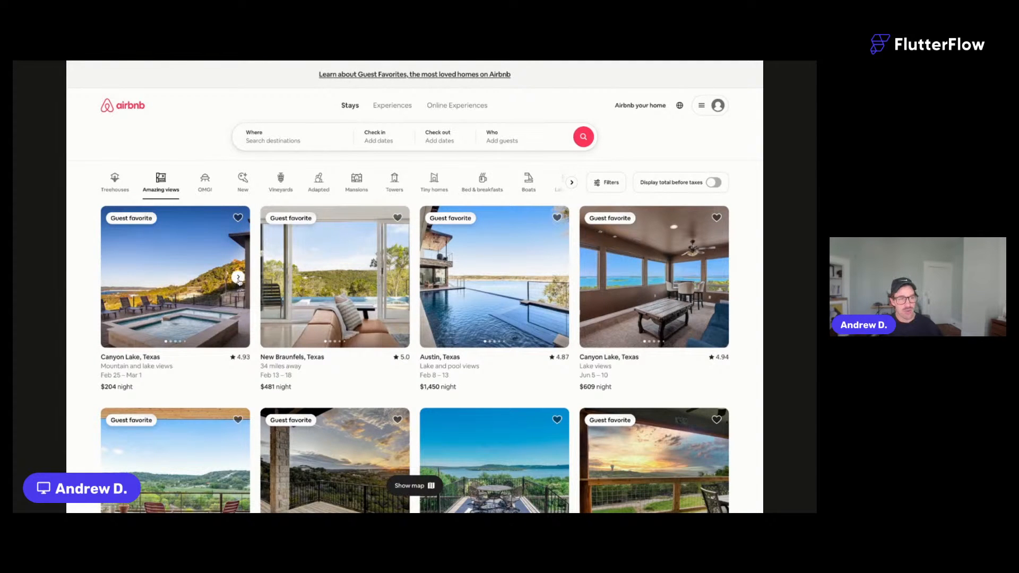
left_click(238, 277)
left_click(239, 278)
left_click(238, 278)
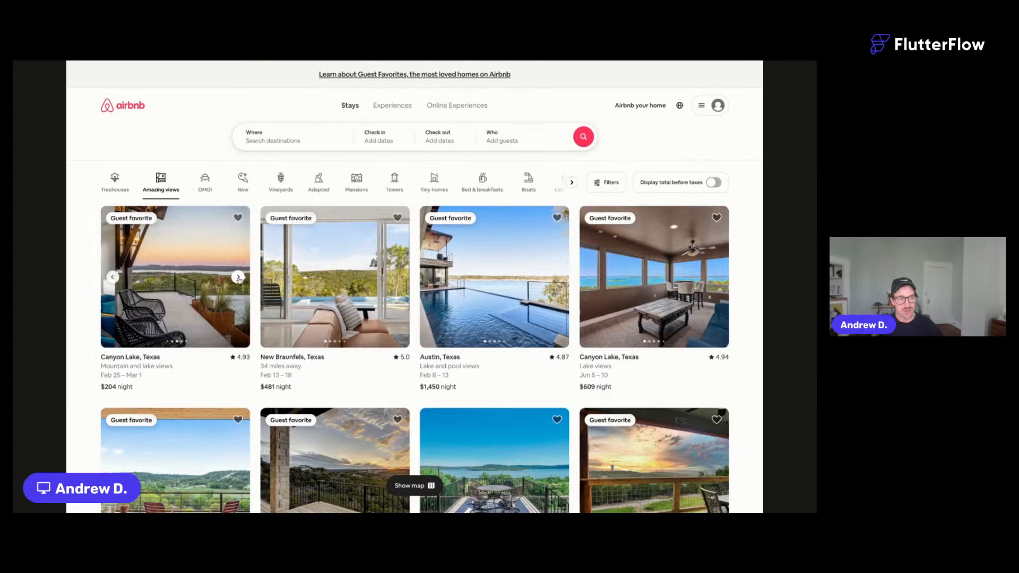
left_click(238, 278)
left_click(239, 278)
scroll(239, 278, "down", 1)
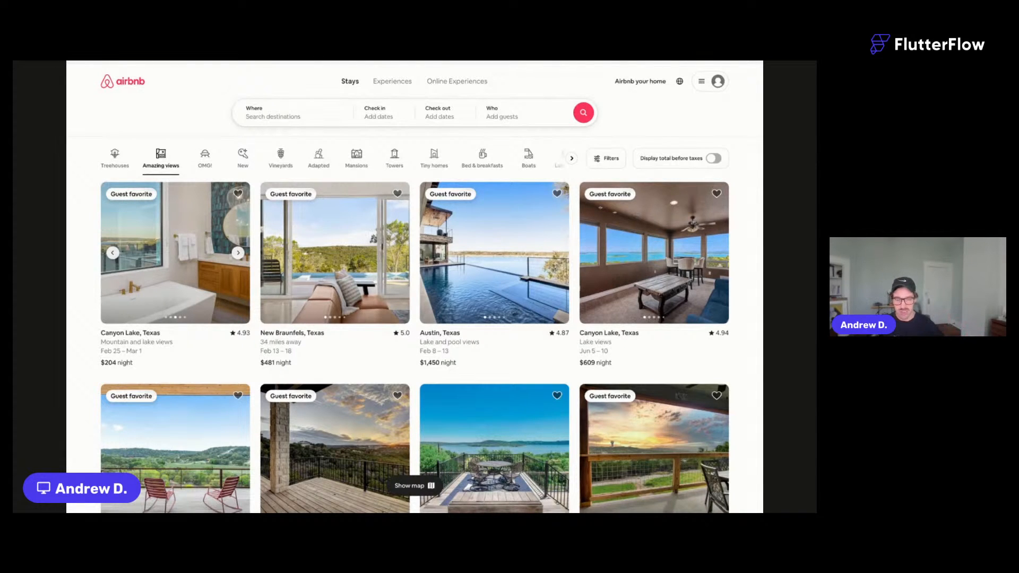
left_click(238, 254)
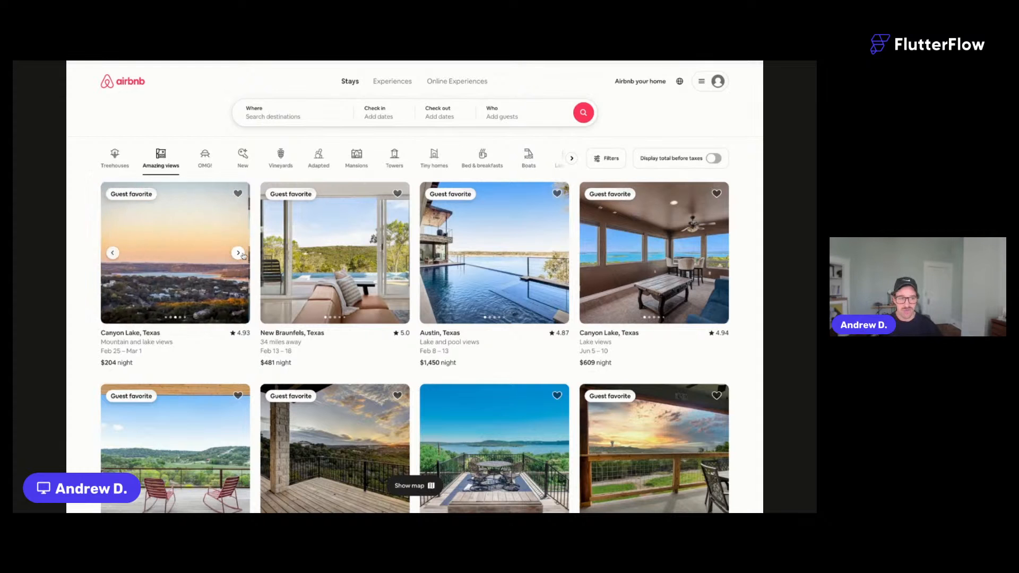
left_click(242, 255)
left_click(113, 254)
left_click(114, 254)
scroll(195, 247, "left", 3)
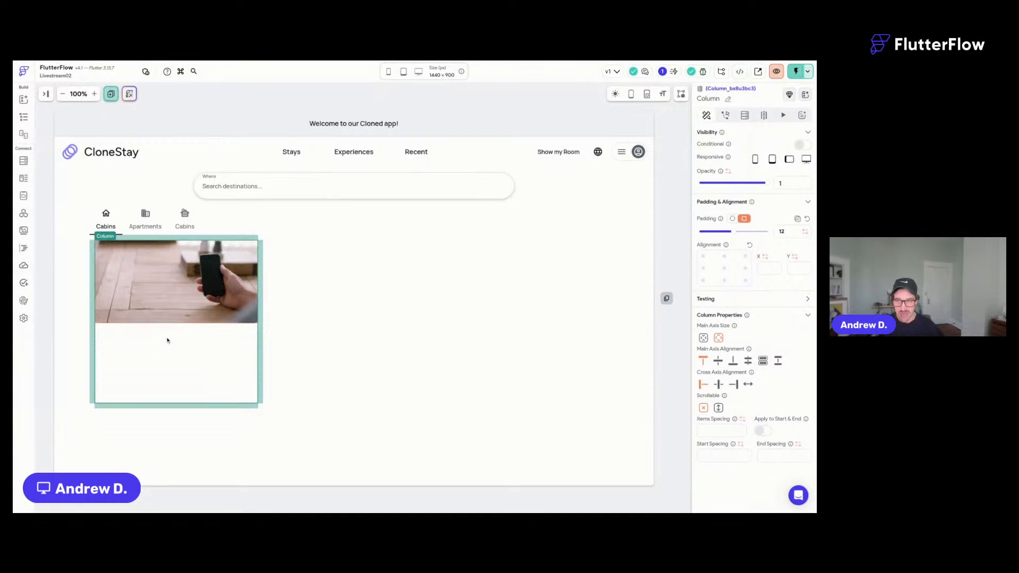
Add three Text widgets below the image in the listing card's Column.
left_click(213, 278)
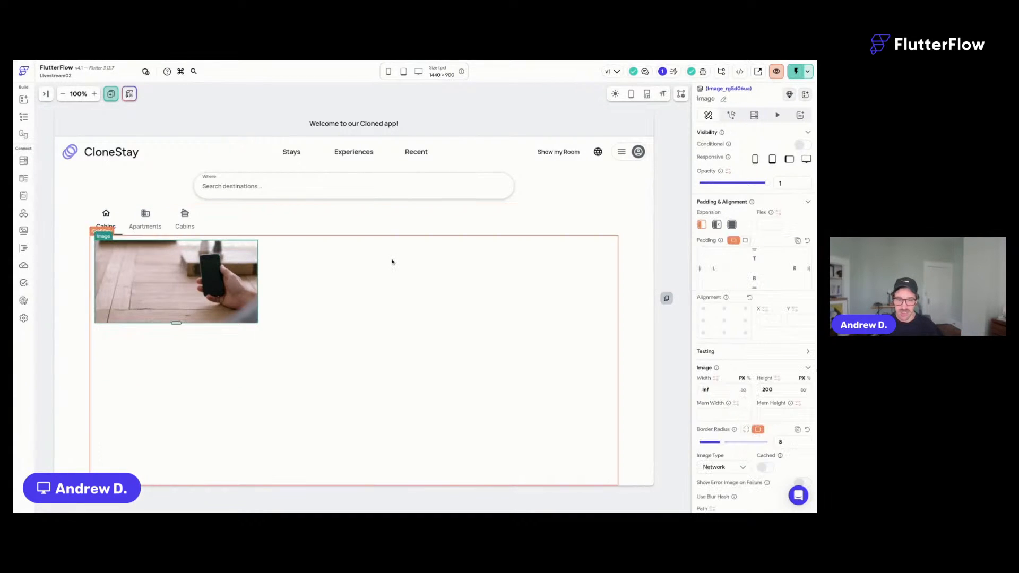
left_click(155, 339)
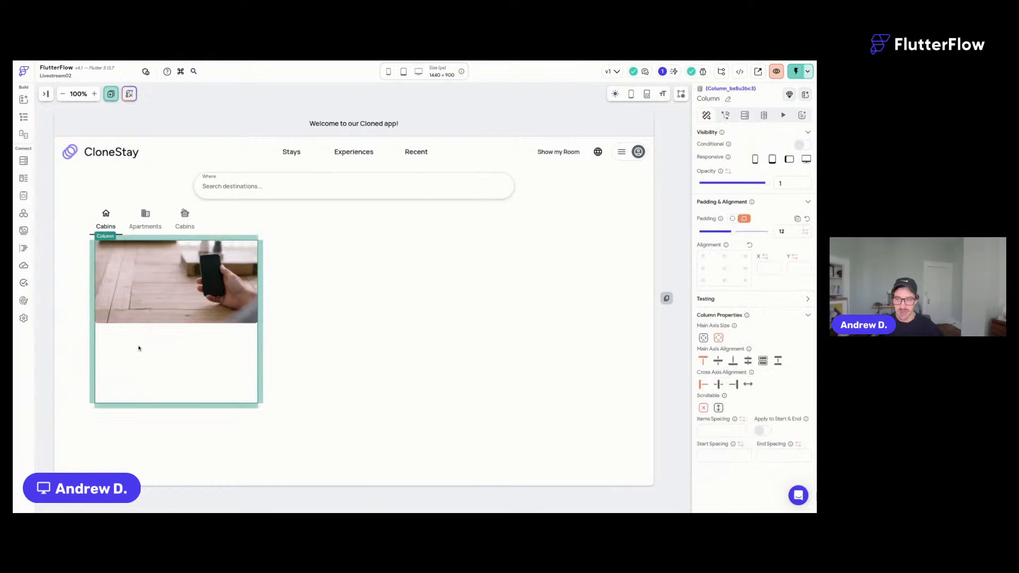
key("super+f")
left_click_drag(678, 216, 115, 333)
left_click_drag(678, 212, 162, 319)
left_click_drag(678, 212, 118, 363)
left_click(118, 364)
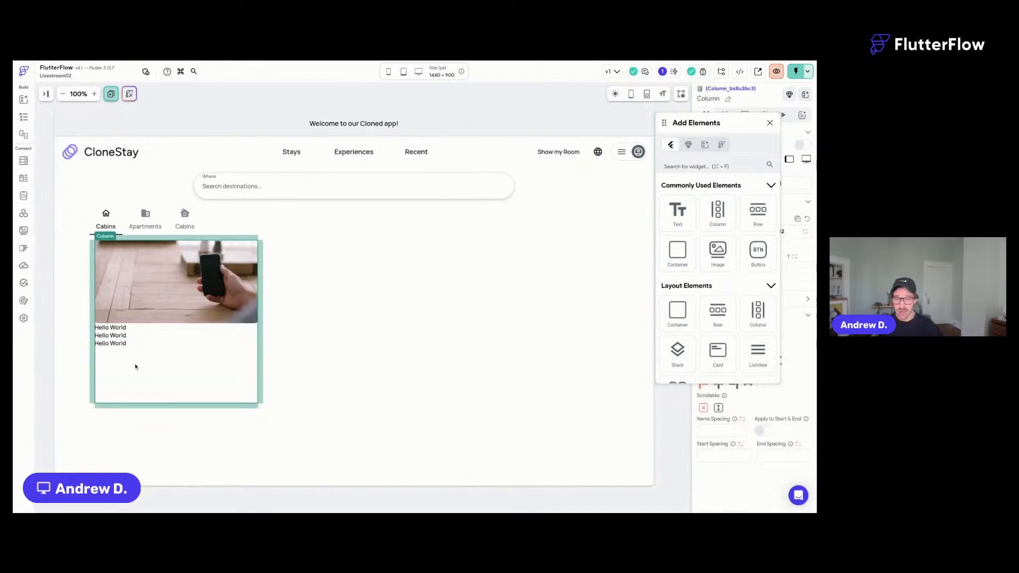
Find the RichText widget and add it below the three texts in the card's Column.
left_click(681, 164)
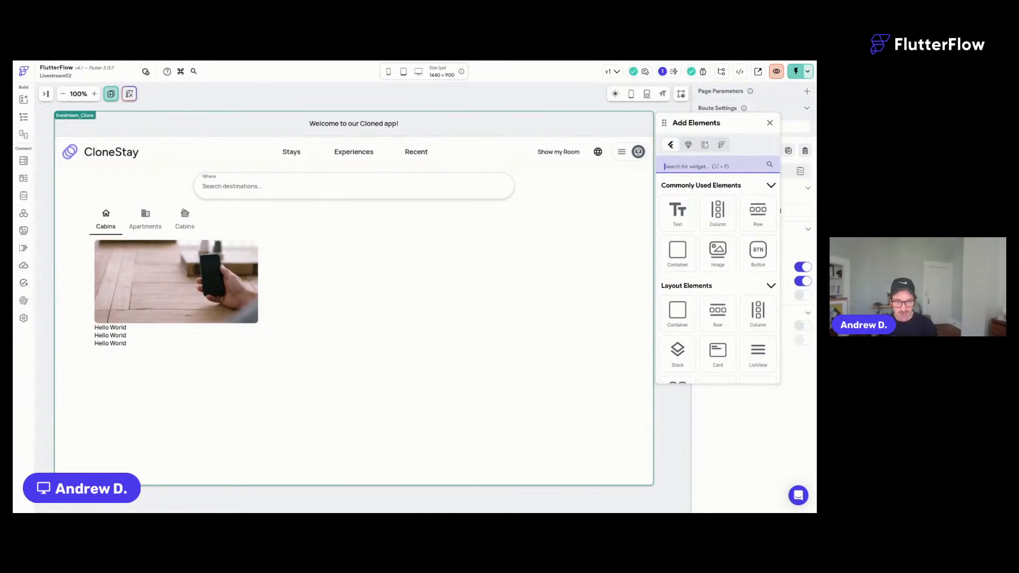
type("rich")
left_click(673, 240)
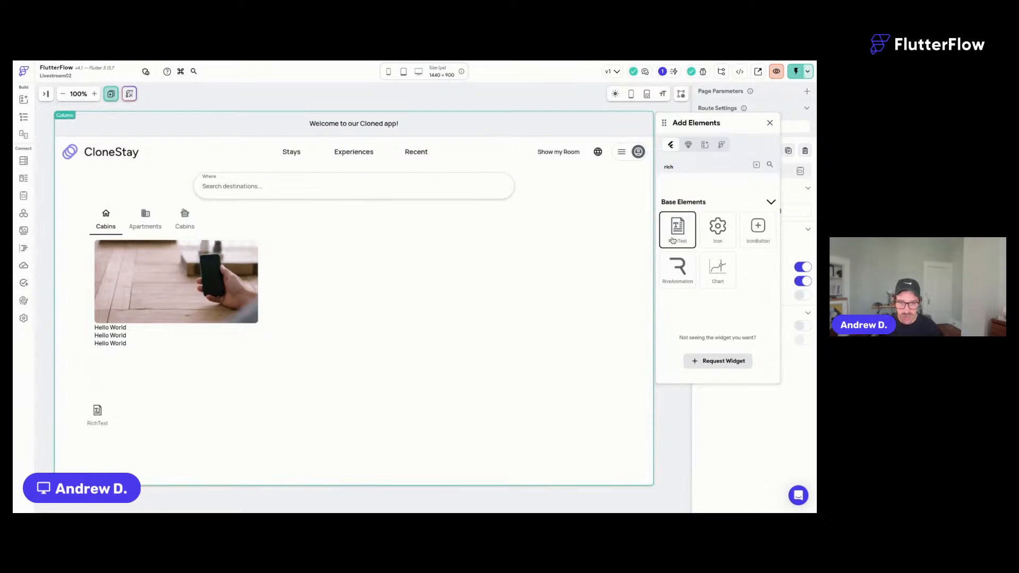
left_click_drag(673, 241, 154, 390)
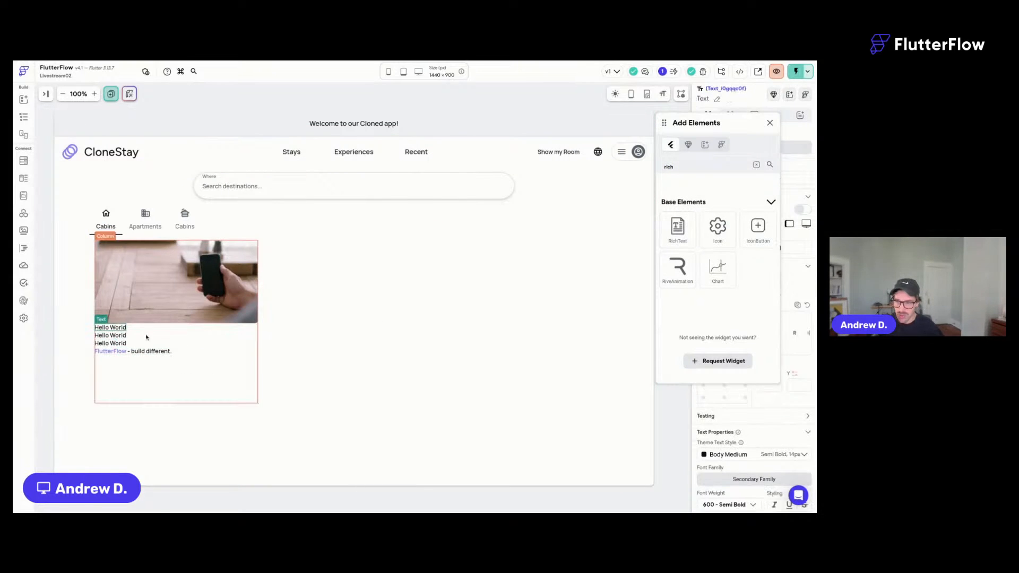
Set the card Column's items spacing to 4.
left_click(147, 337)
left_click(770, 123)
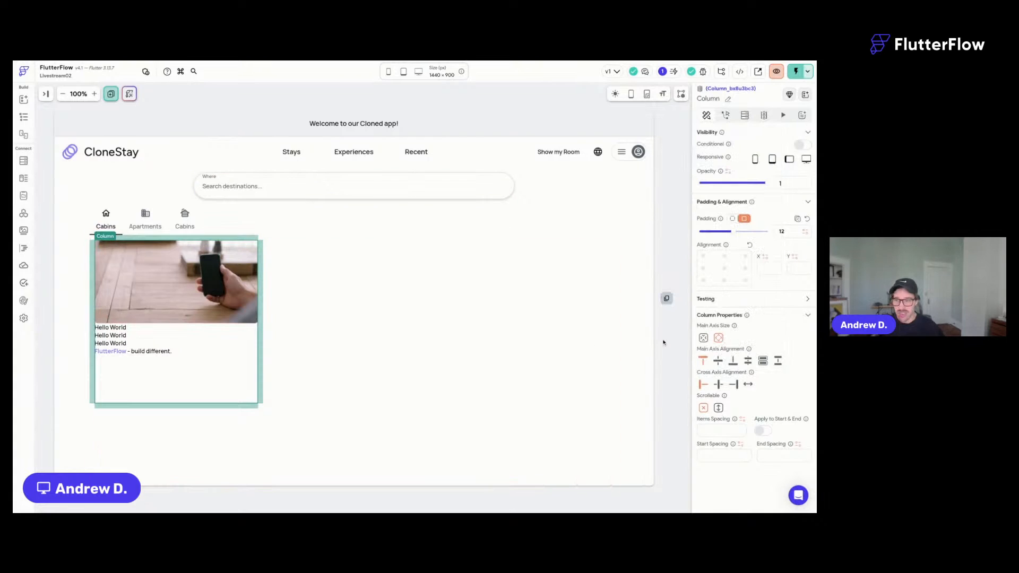
type("4")
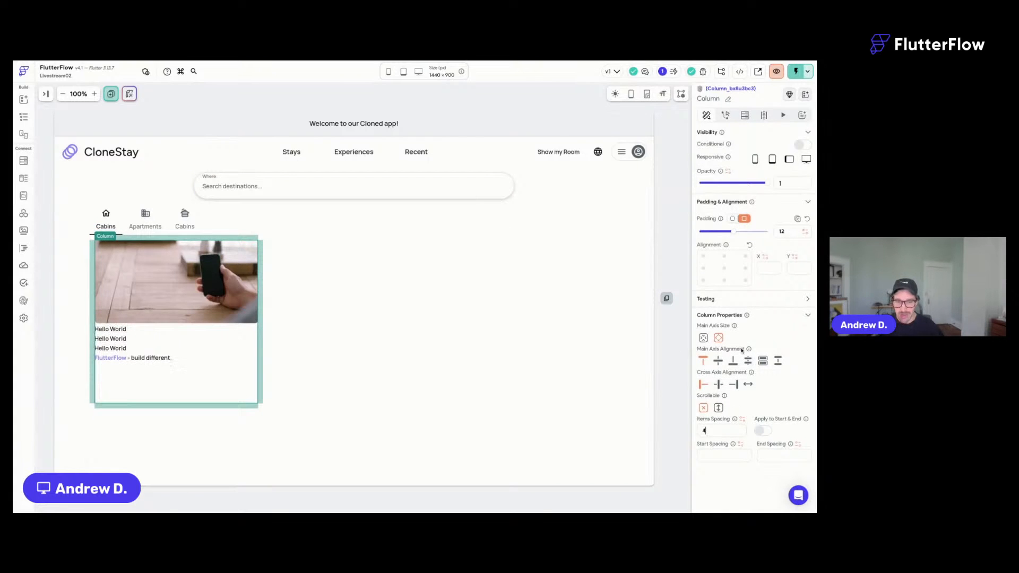
Apply the Label Medium theme text style to the card's second and third texts together.
left_click(118, 340)
left_click(118, 349, "super")
left_click(741, 361)
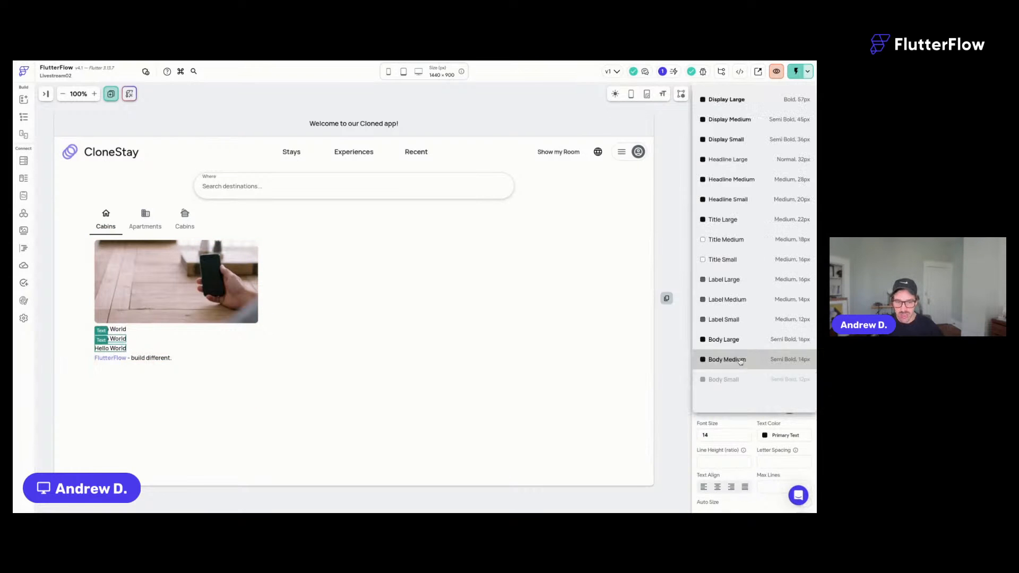
left_click(739, 298)
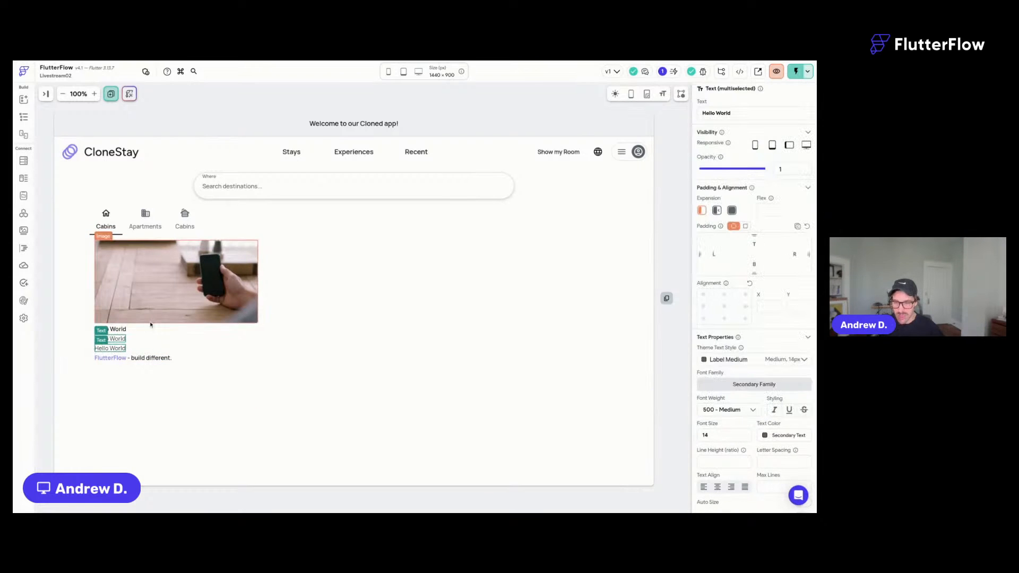
Try the Headline Small theme text style on the card's first text.
left_click(110, 329)
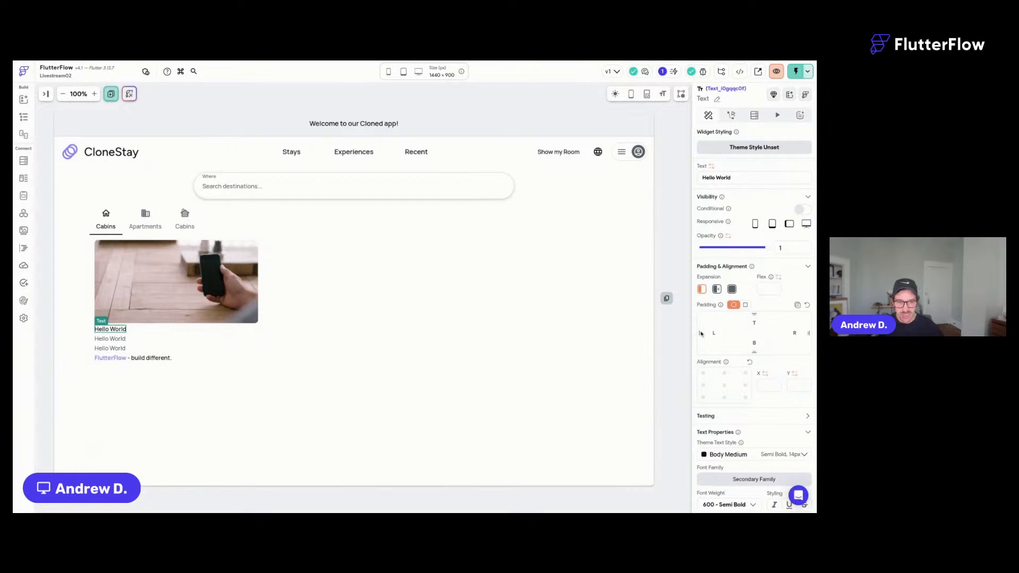
left_click(734, 455)
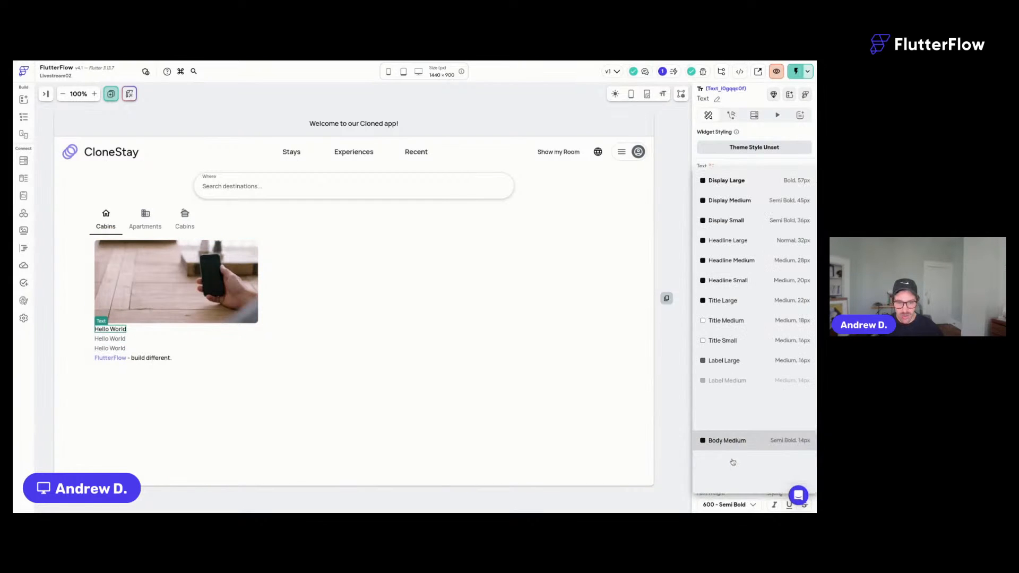
left_click(748, 281)
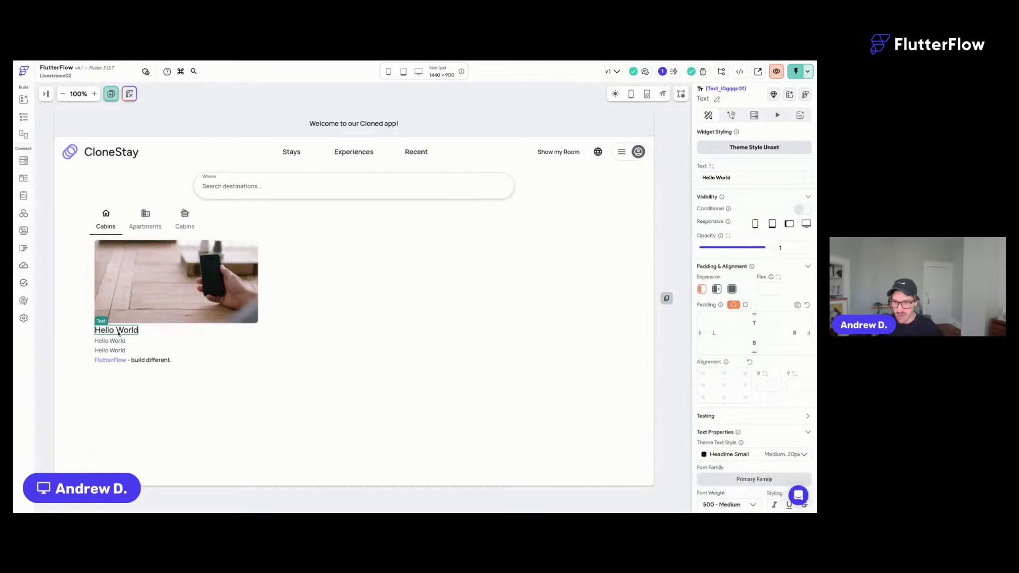
scroll(726, 346, "down", 3)
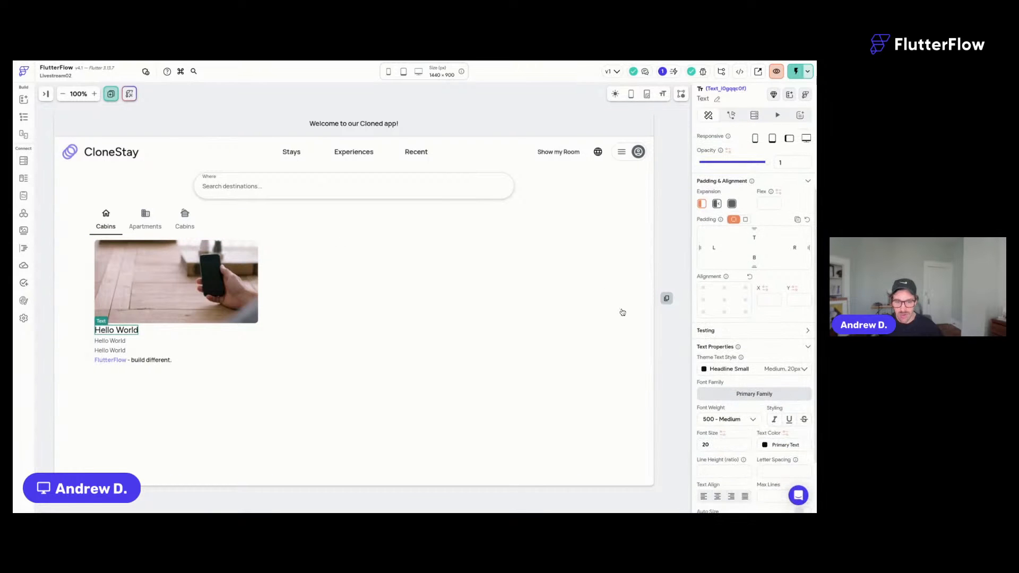
In the theme's typography settings, set the Title Large style to size 18 and Bold weight.
left_click(24, 300)
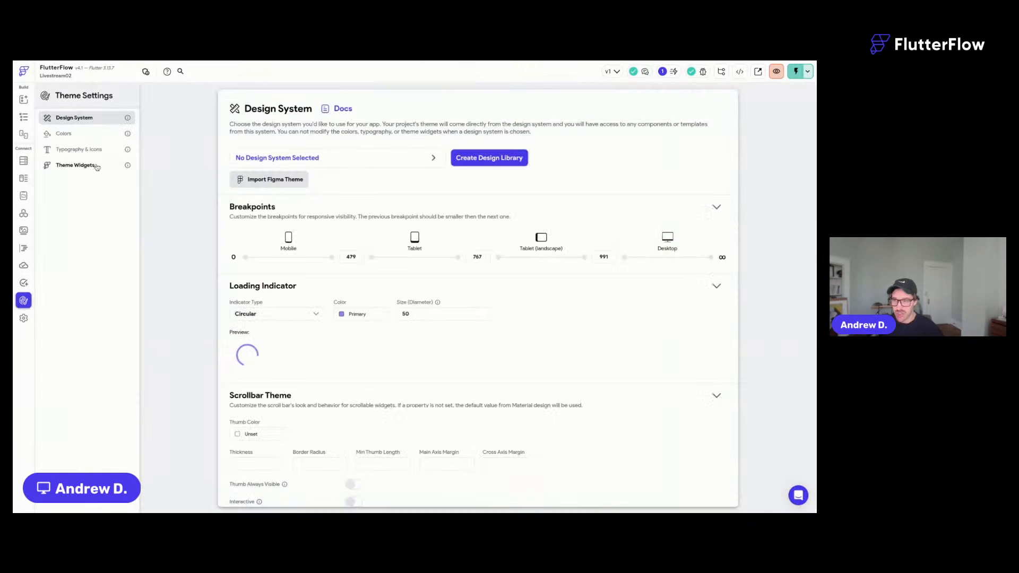
left_click(99, 150)
scroll(333, 143, "down", 5)
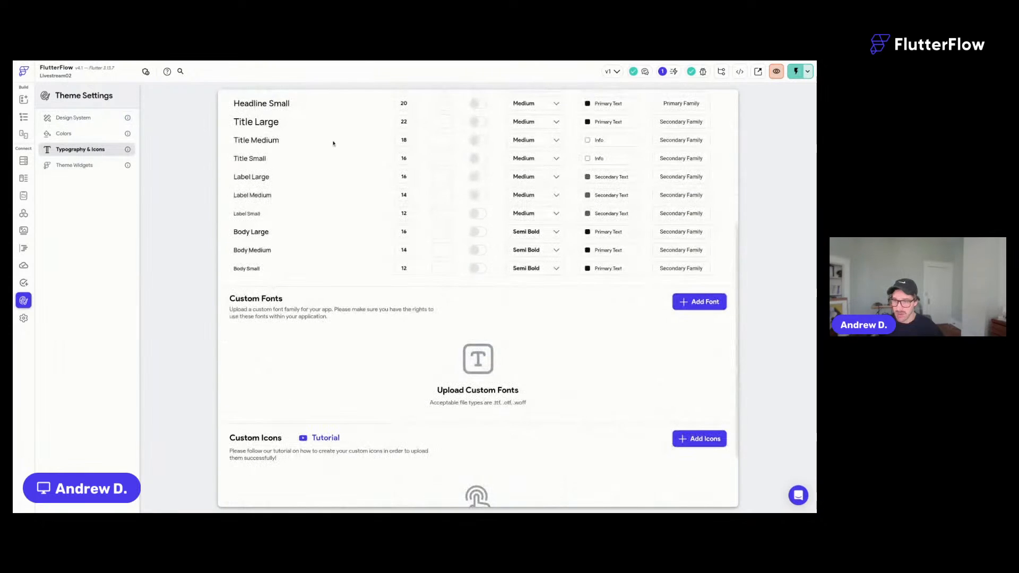
scroll(334, 143, "up", 3)
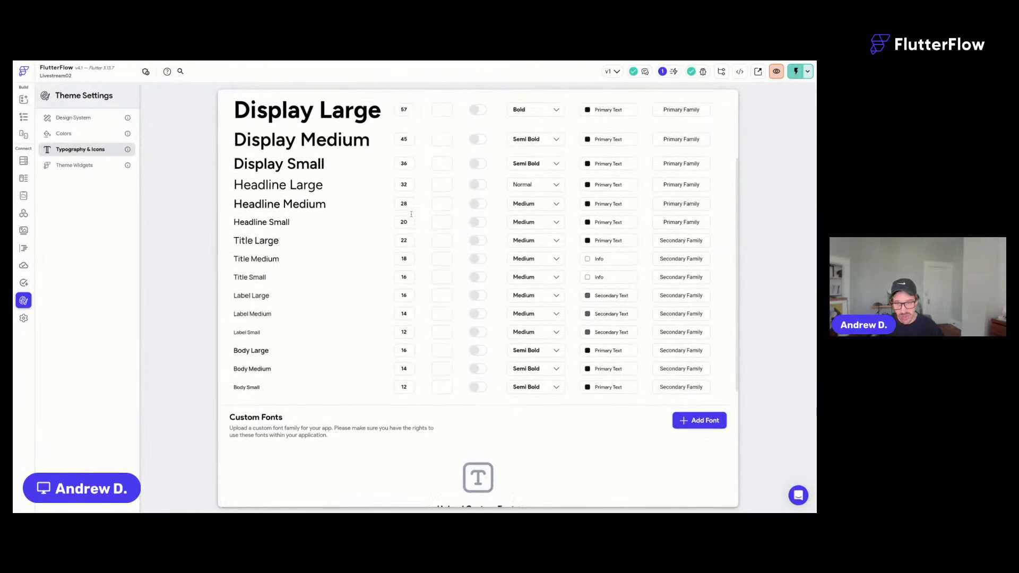
scroll(411, 213, "down", 1)
type("18")
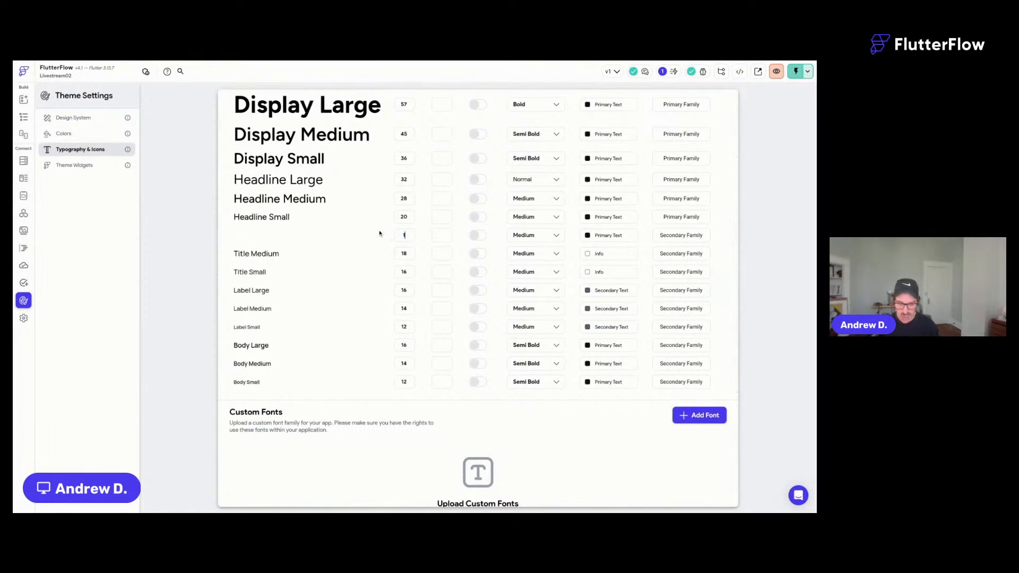
left_click(547, 237)
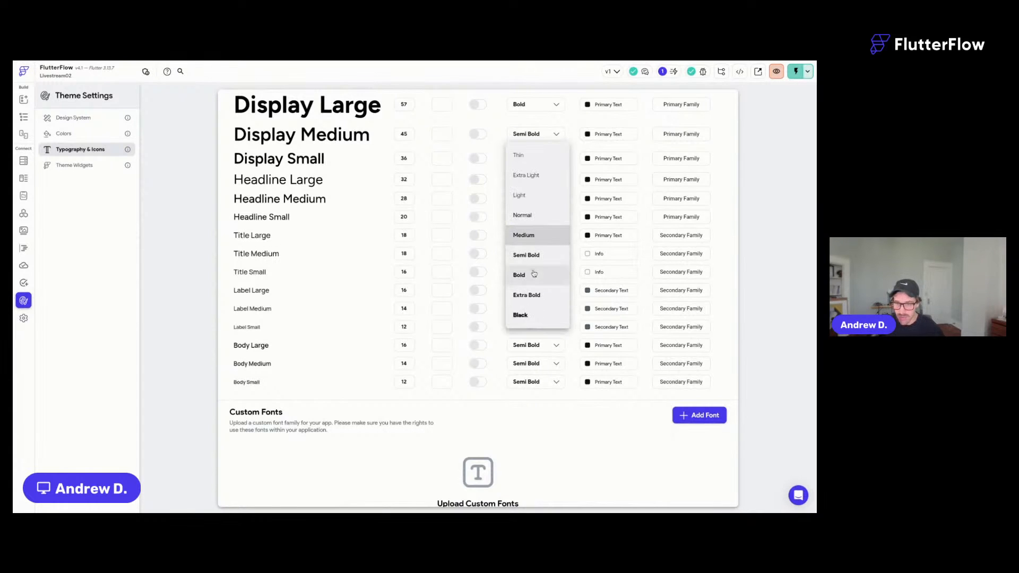
left_click(541, 273)
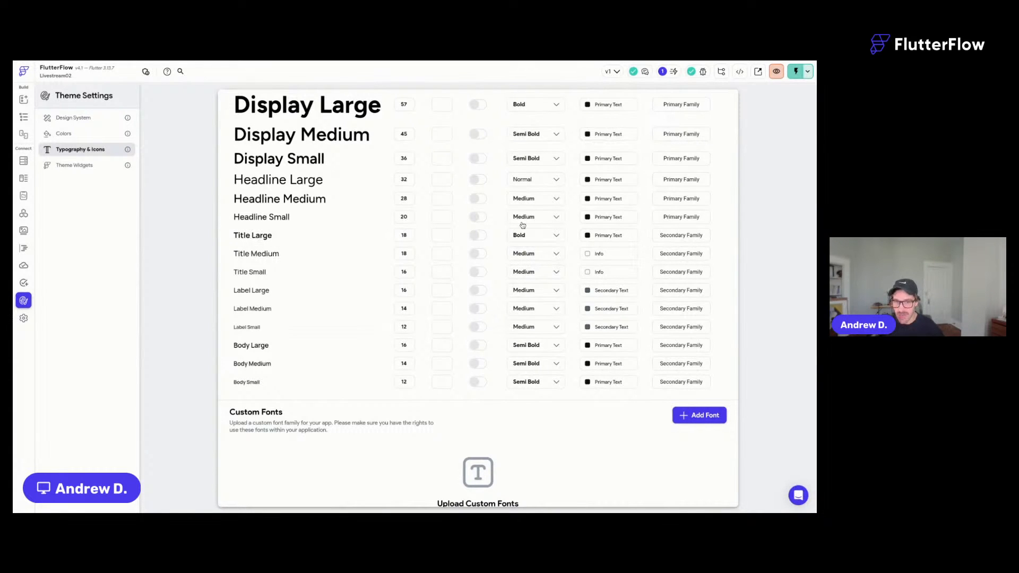
Return to the page and apply the Title Large theme text style to the card's first text.
left_click(24, 117)
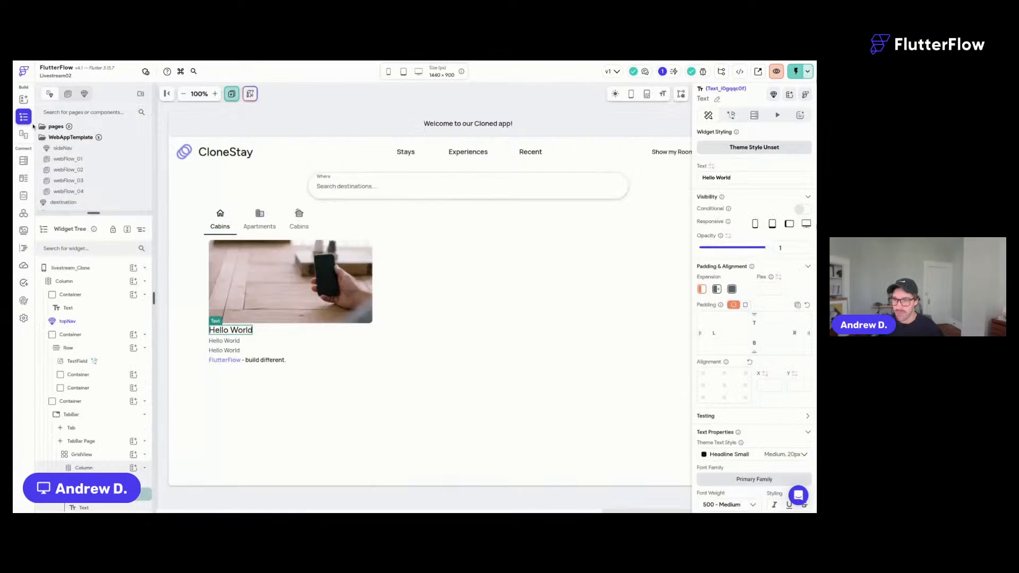
left_click(749, 454)
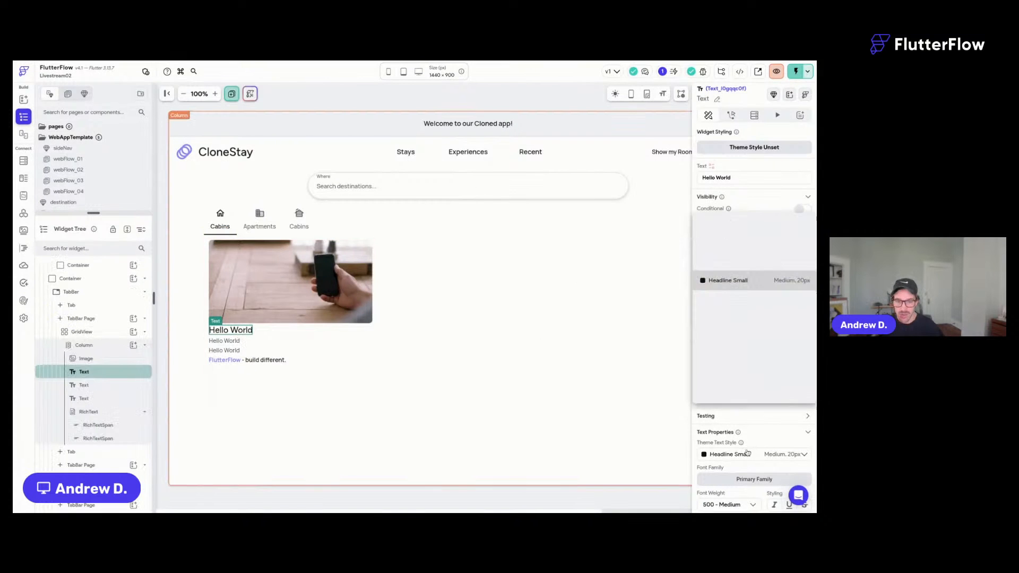
left_click(723, 300)
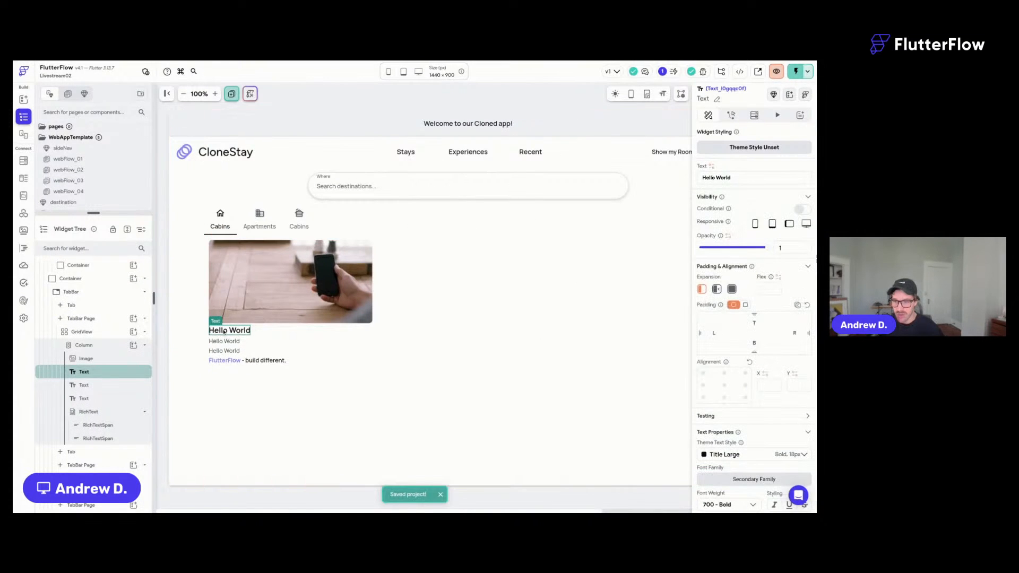
Replace the card's title text with "Canyon Lake, Texas".
triple_click(740, 180)
type("Ca")
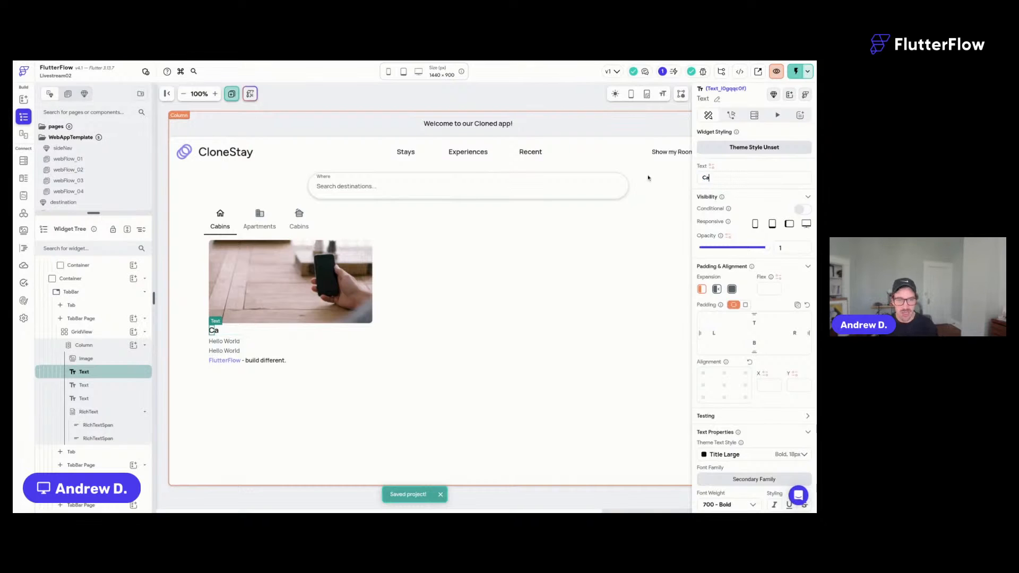
type("bnyon,")
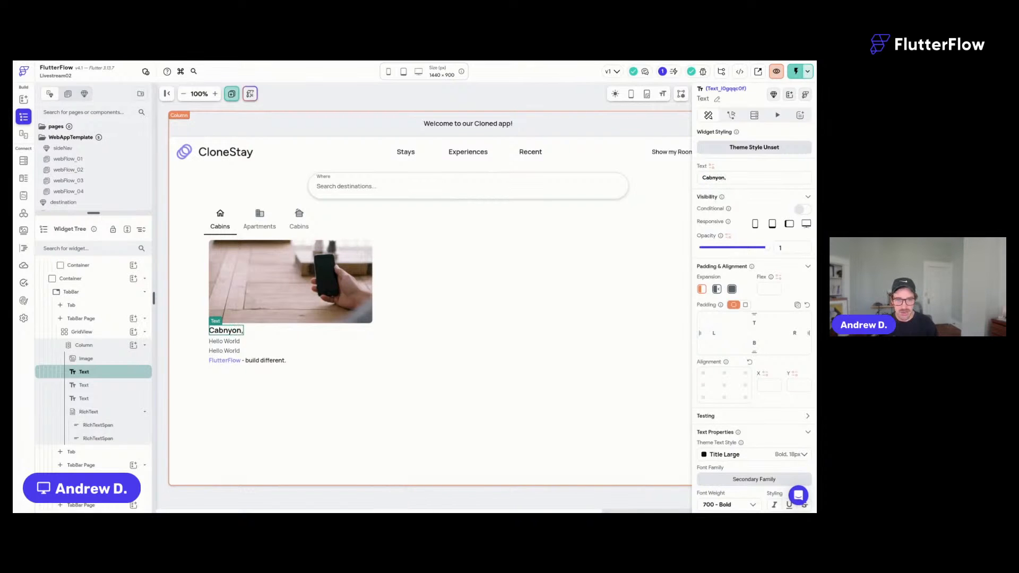
key("BackSpace")
key("BackSpace")
key("BackSpace")
key("BackSpace")
key("BackSpace")
key("BackSpace")
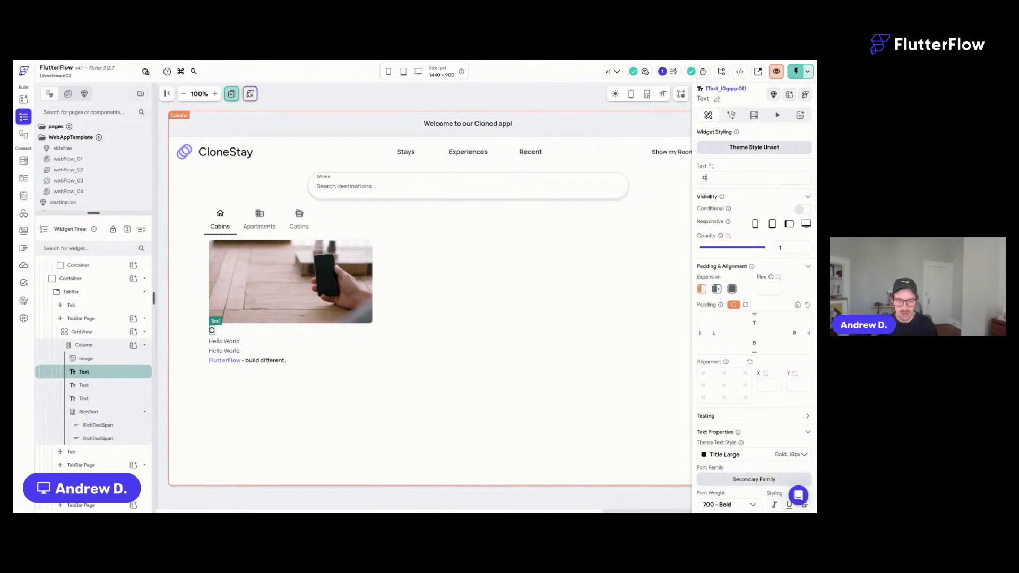
type("anyon")
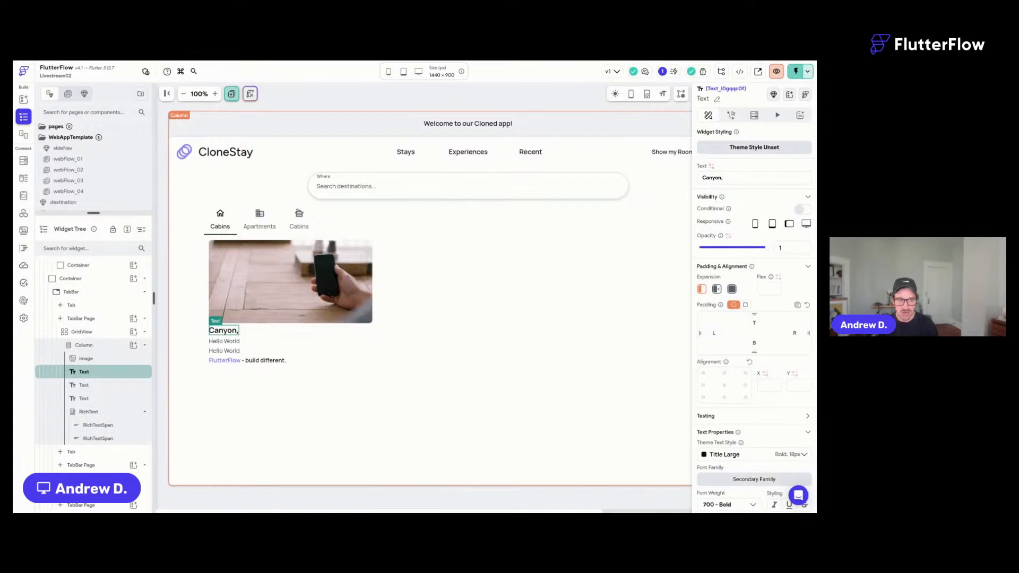
type(" Lake, Texas")
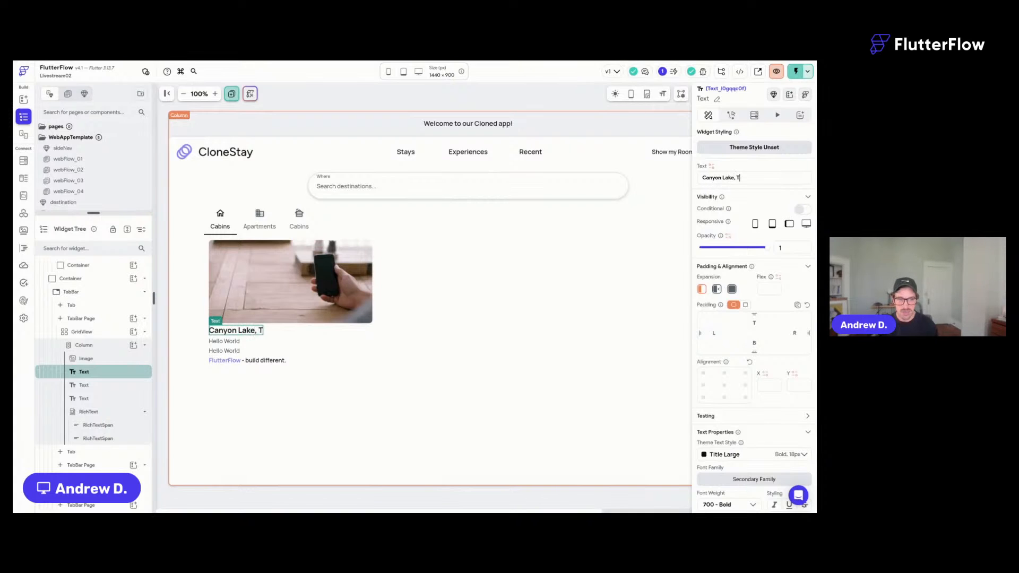
Change the card's second text to "Mountain and Lake Views".
double_click(226, 342)
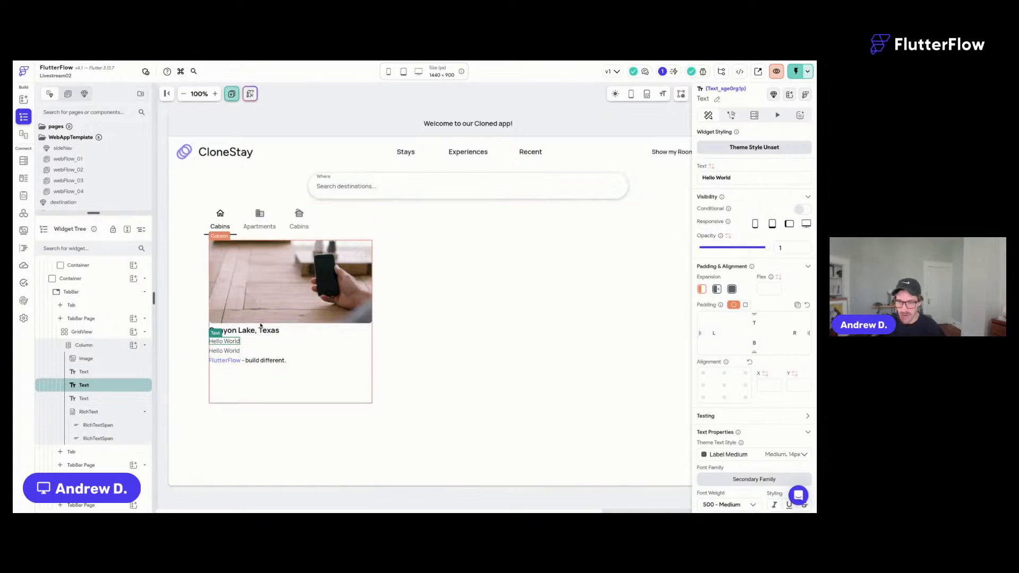
type("Moun")
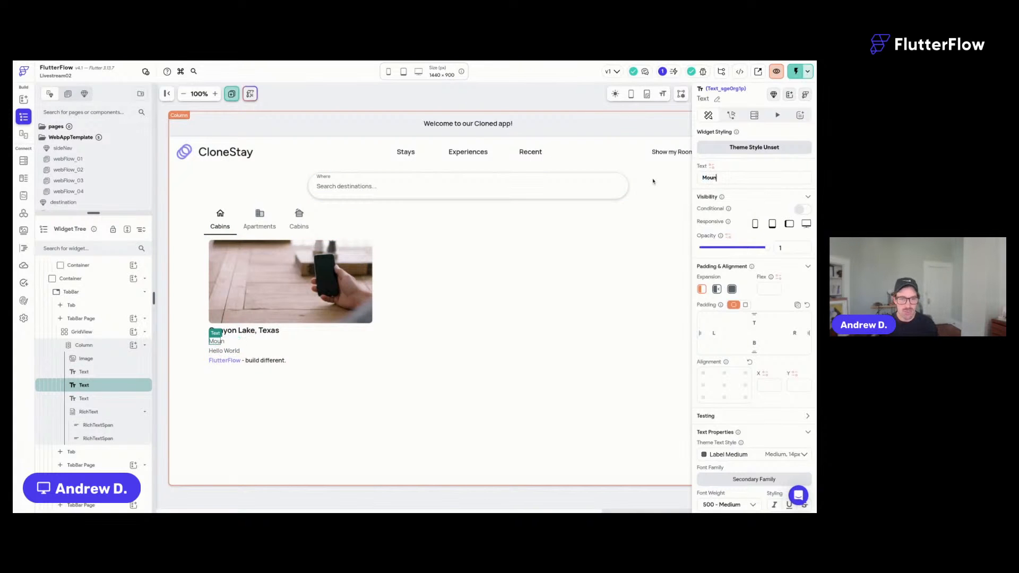
type("tain and Lake Views")
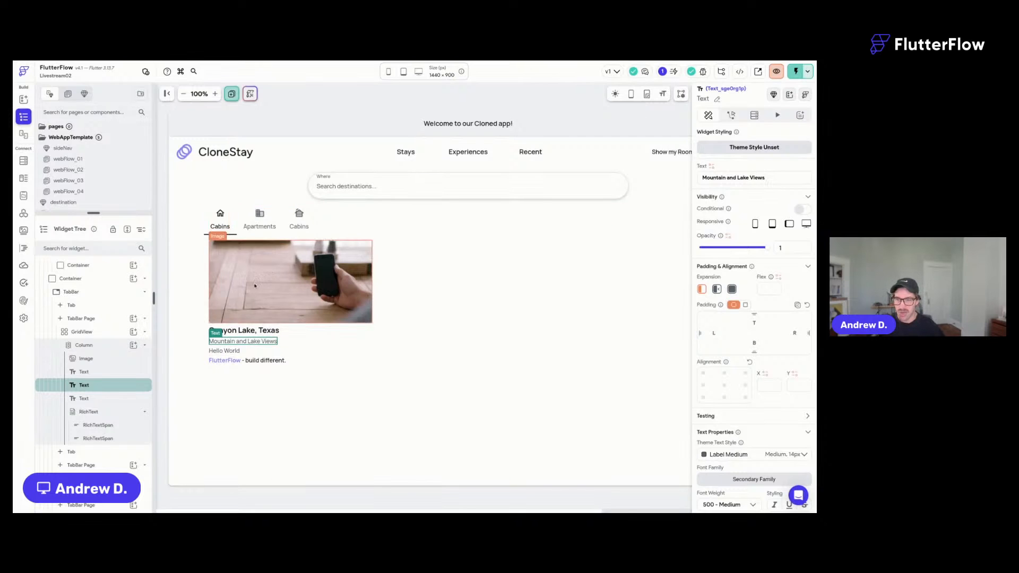
Change the card's third text to the date range "Feb 25 - Mar 1".
left_click(230, 351)
left_click(747, 180)
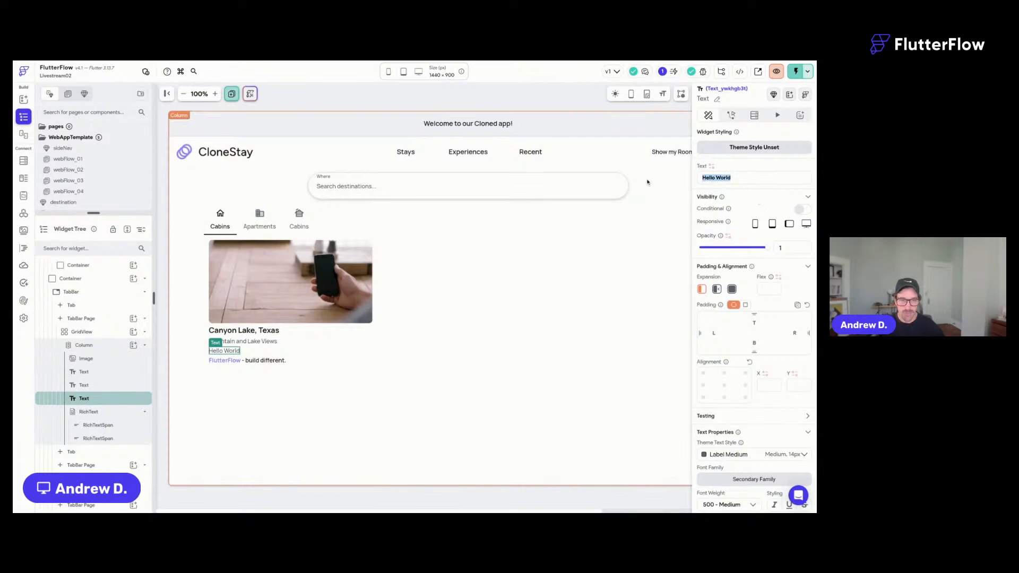
type("Feb")
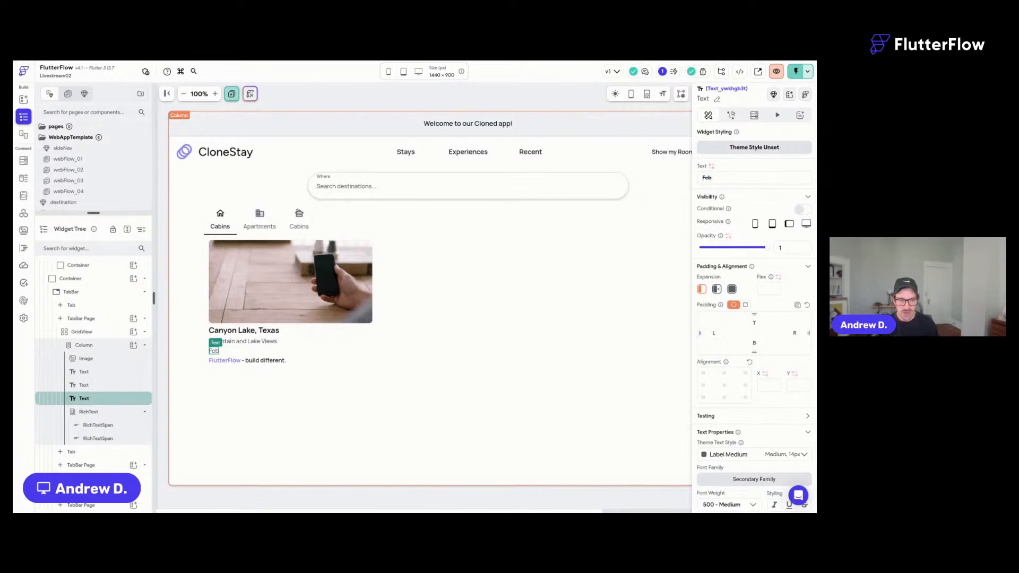
type(" 25 - M")
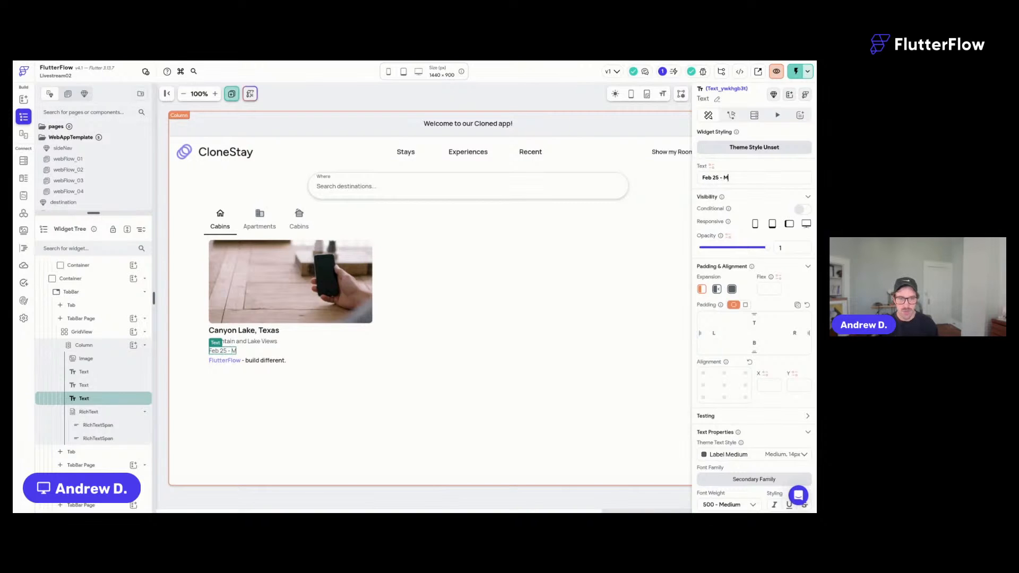
type("ar 1")
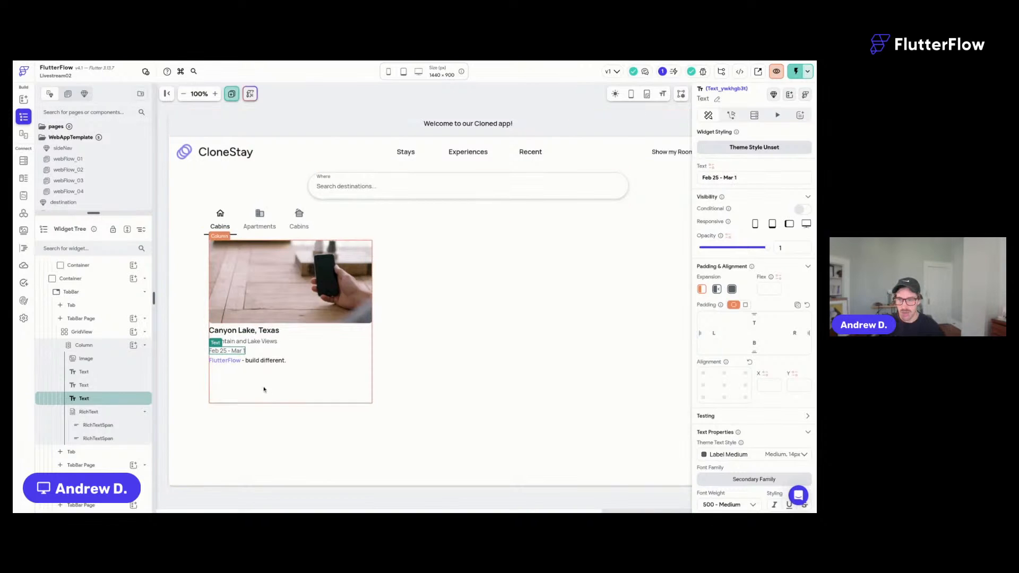
Replace the card's rich text content with two text spans, "$204" and " night", and save the project.
left_click(254, 361)
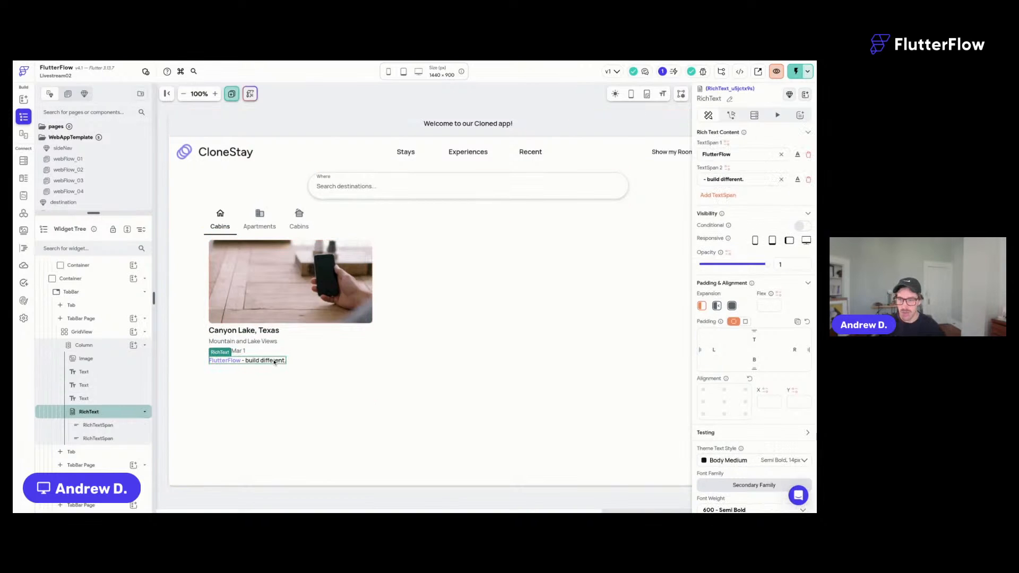
left_click(808, 155)
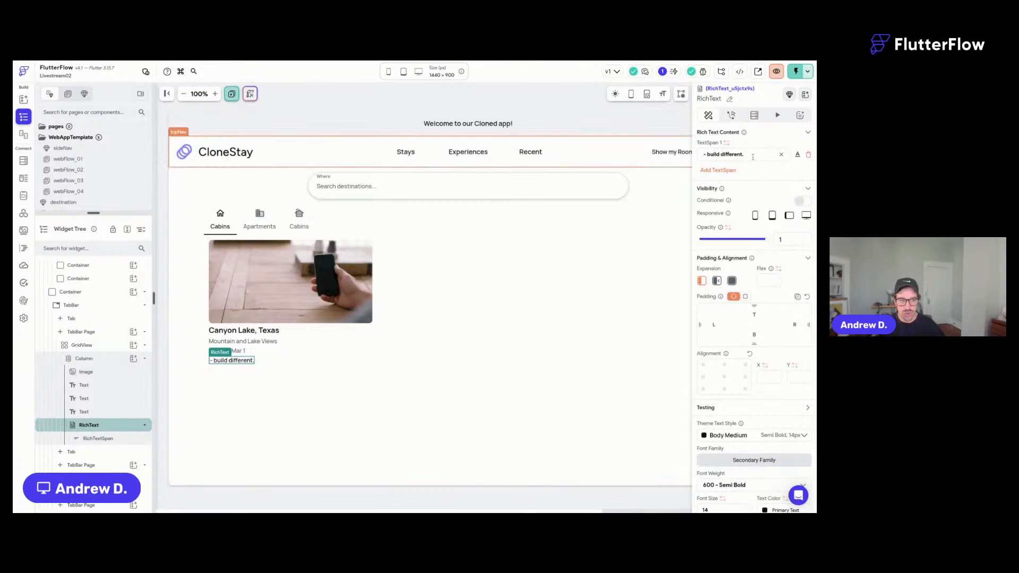
type("$204")
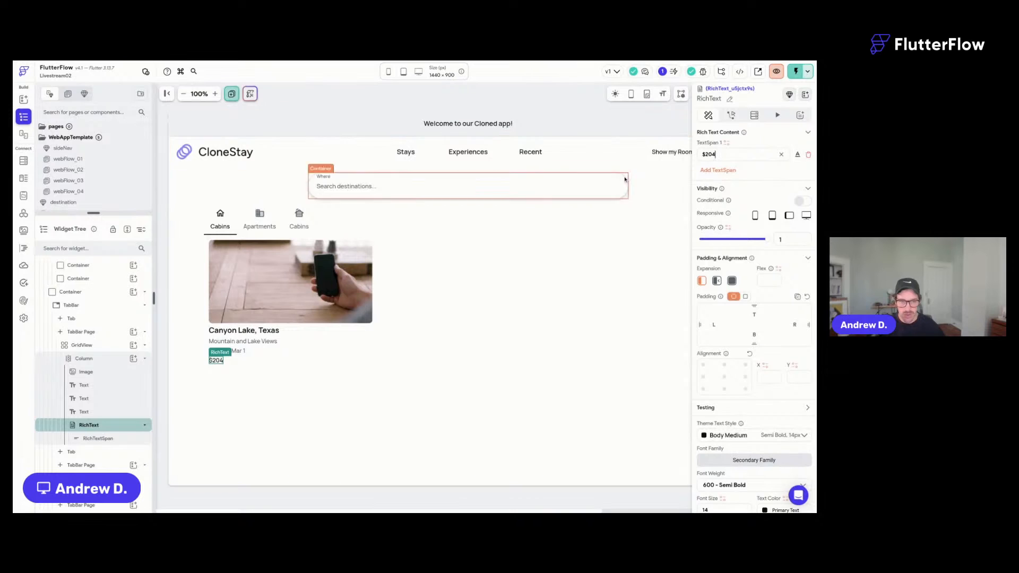
left_click(718, 170)
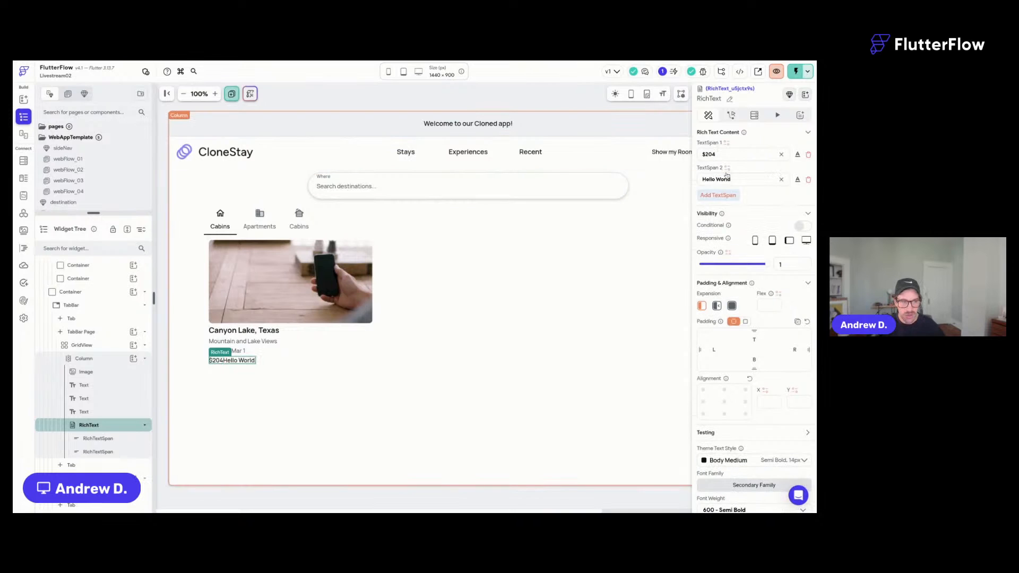
type("night")
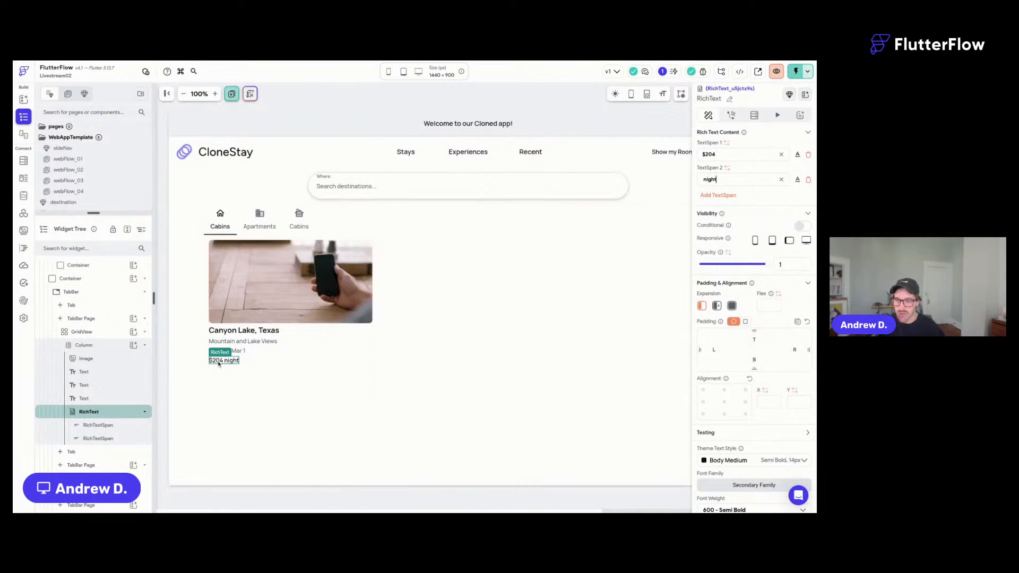
key("ctrl+s")
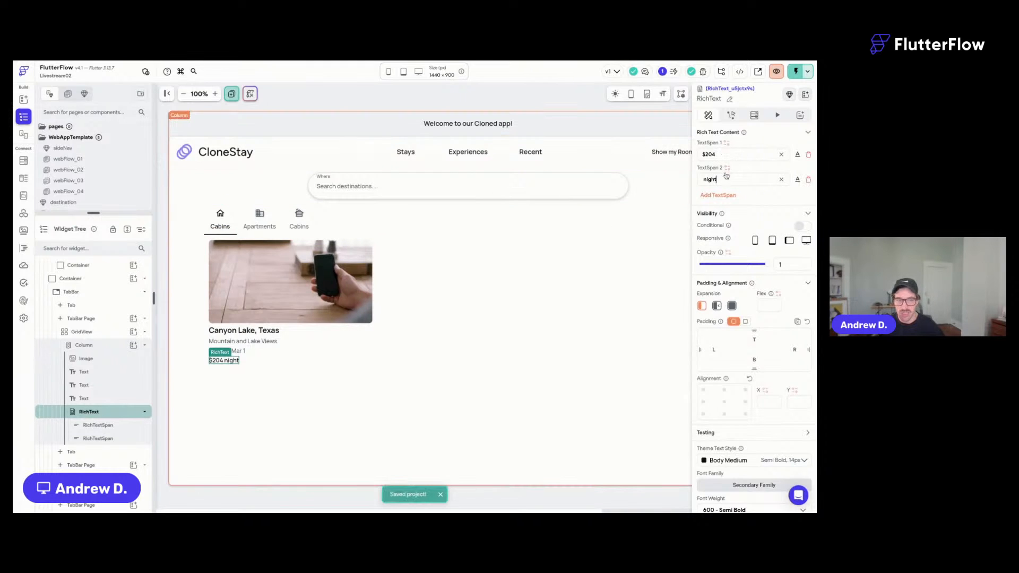
Style the "$204" text span with the Body Medium theme style and an 800 - Extra Bold font weight.
left_click(254, 354)
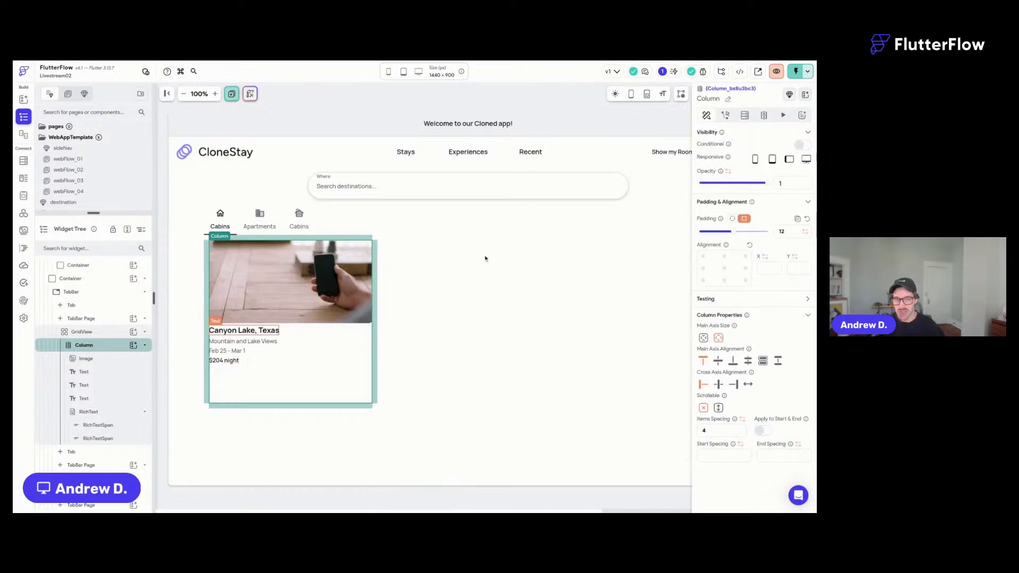
left_click(220, 363)
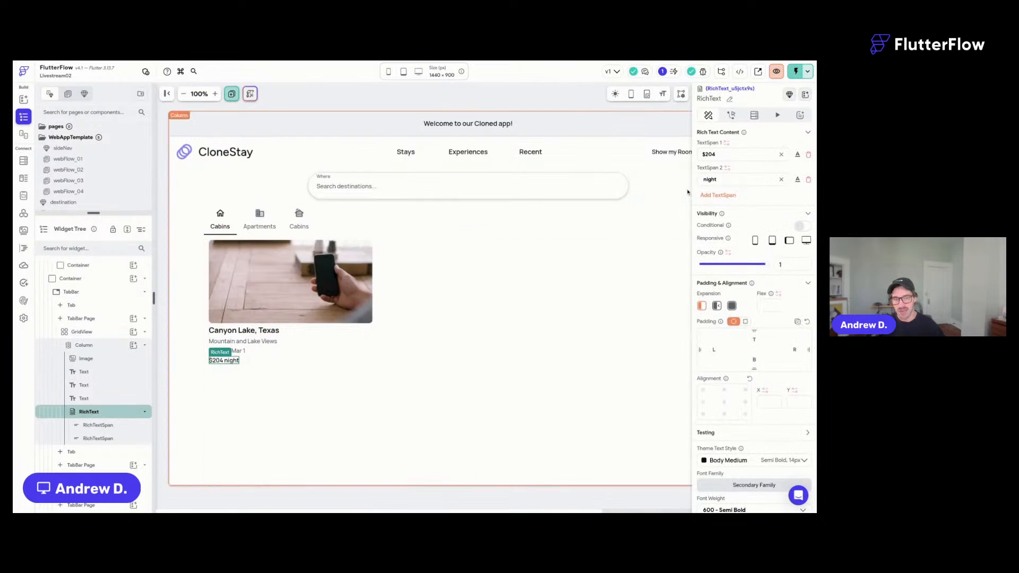
left_click(797, 154)
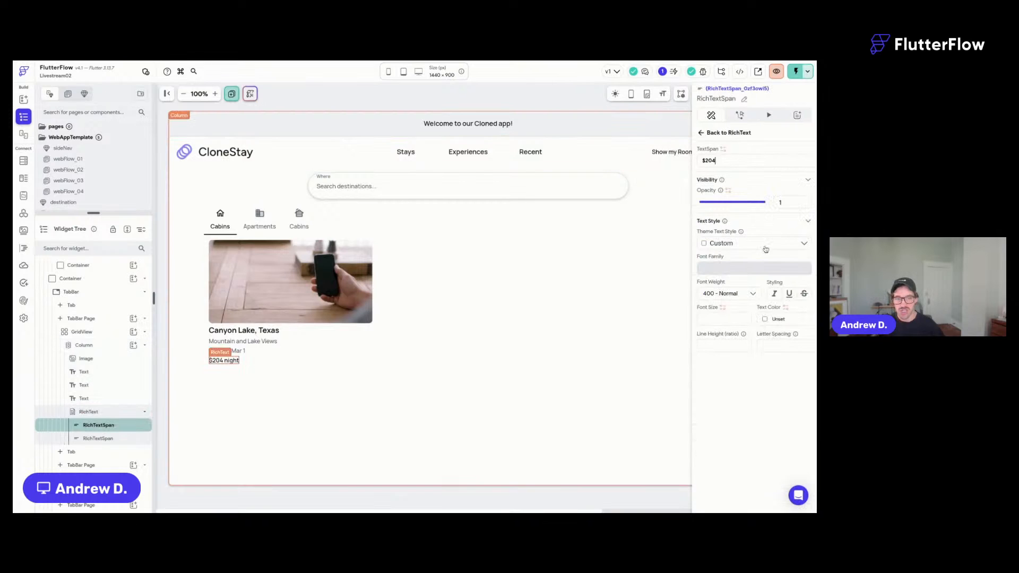
left_click(727, 295)
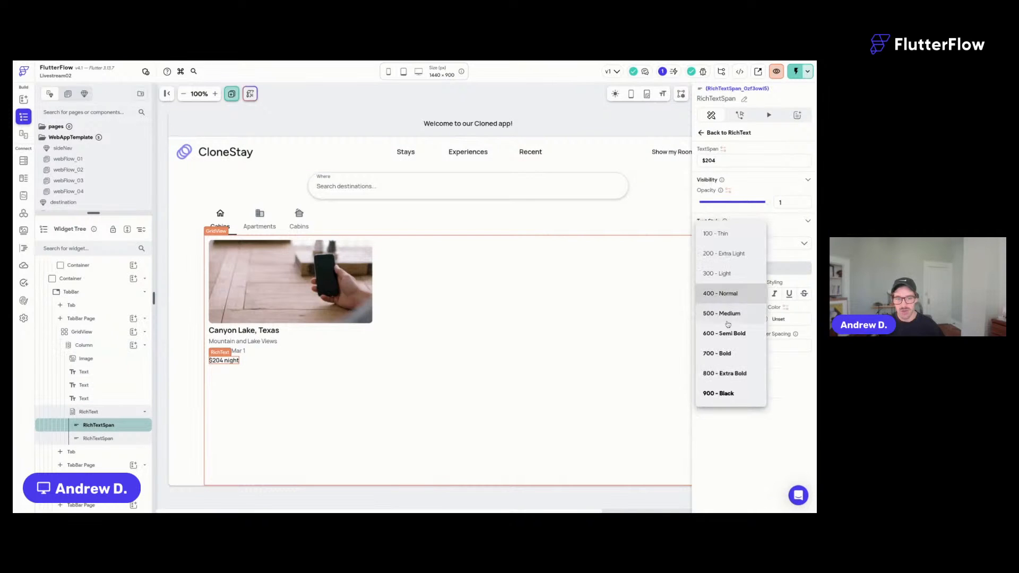
left_click(728, 354)
left_click(729, 244)
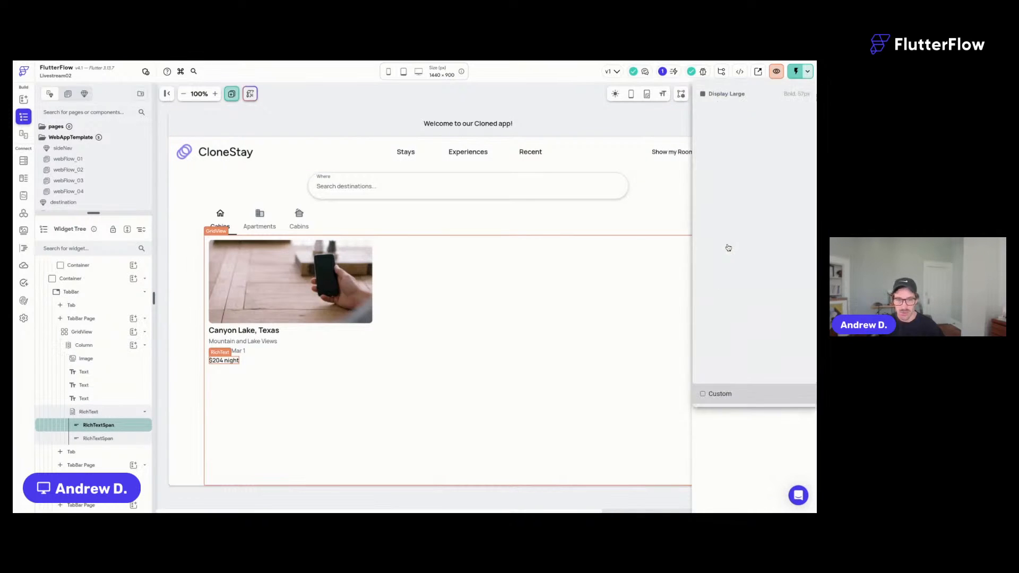
left_click(751, 355)
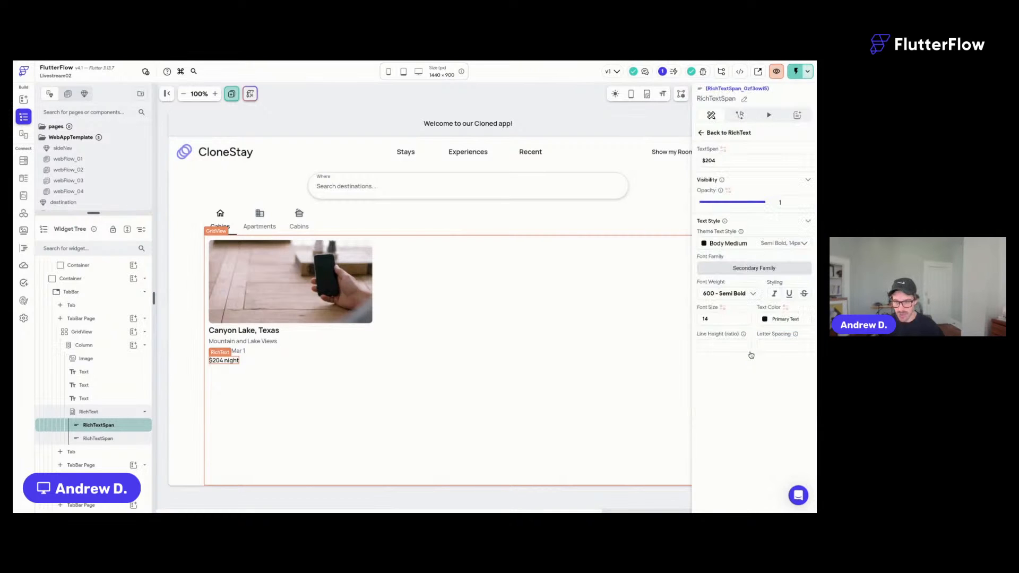
left_click(726, 299)
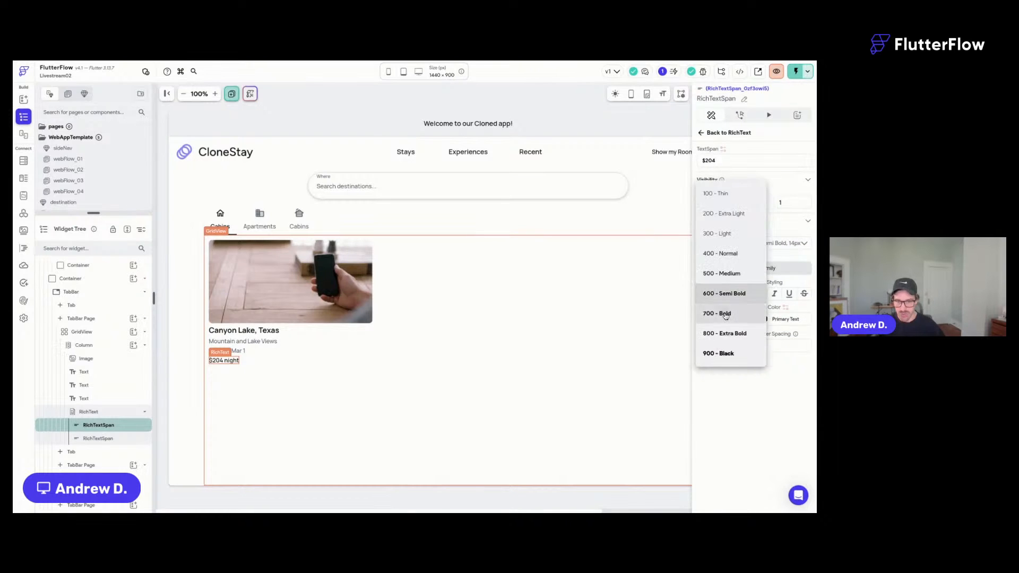
left_click(726, 317)
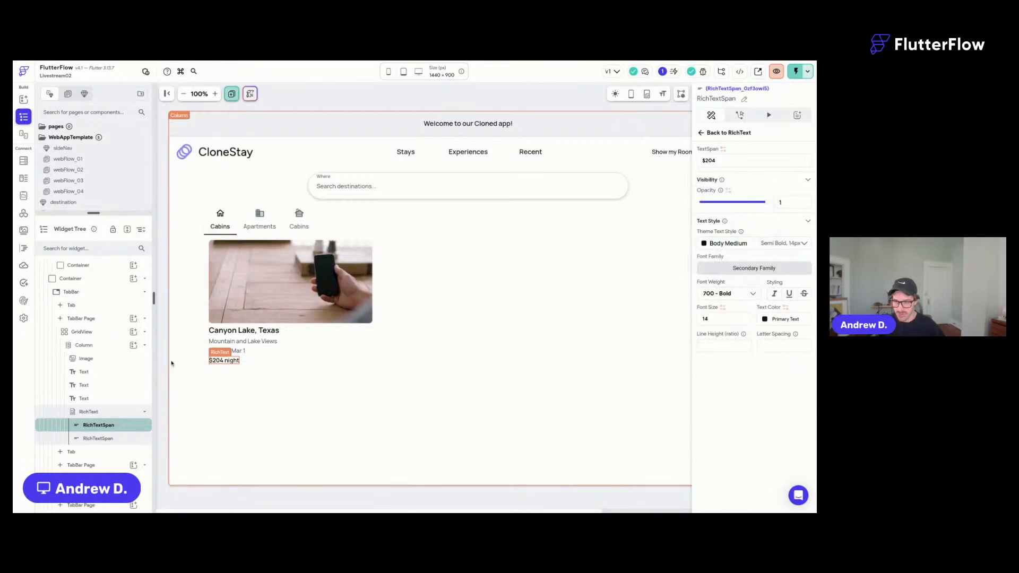
left_click(740, 301)
left_click(738, 317)
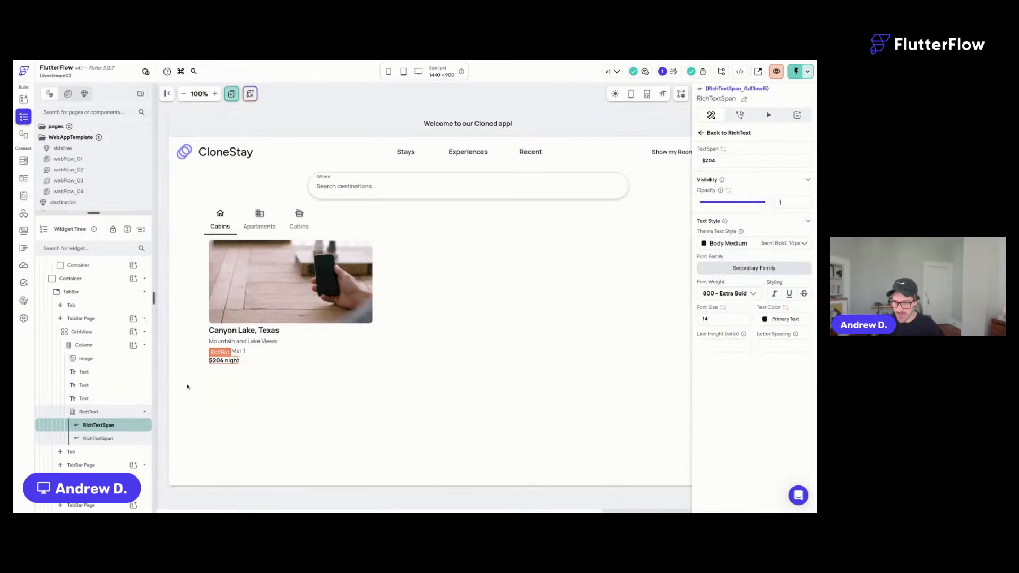
left_click(425, 386)
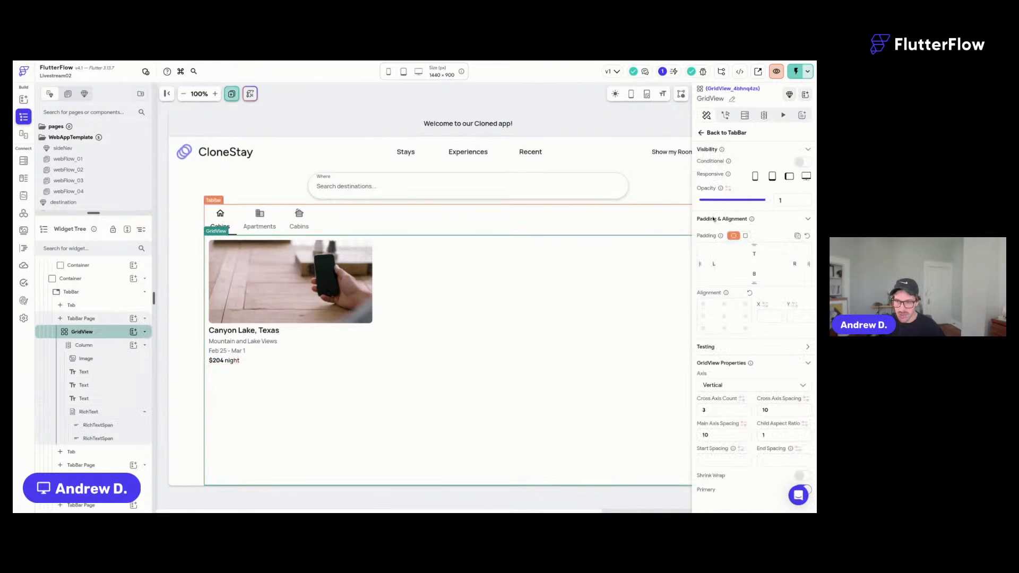
left_click(725, 133)
left_click(224, 360)
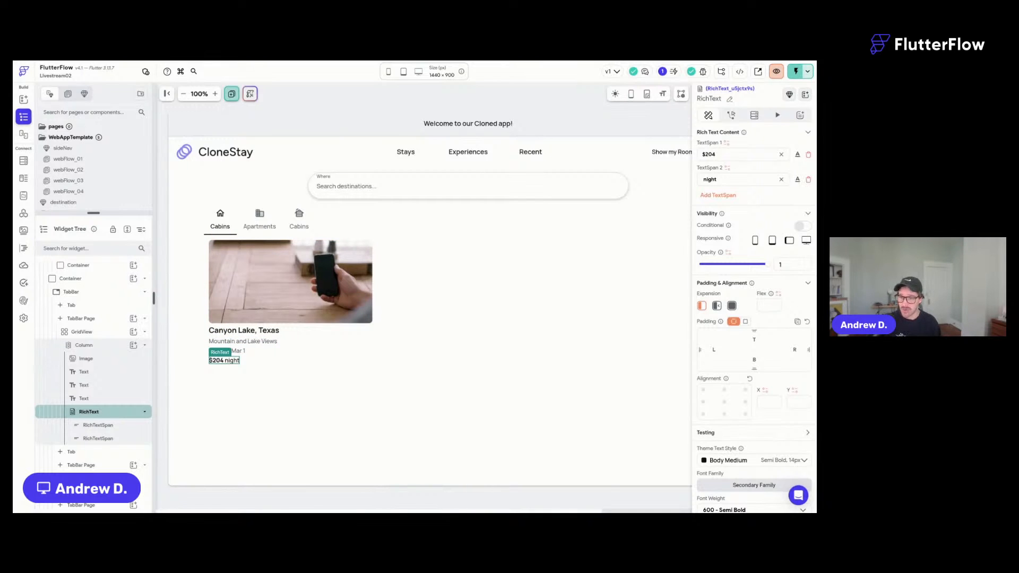
Set the card image to expand and fill the free height of its column, and save the project.
left_click(312, 286)
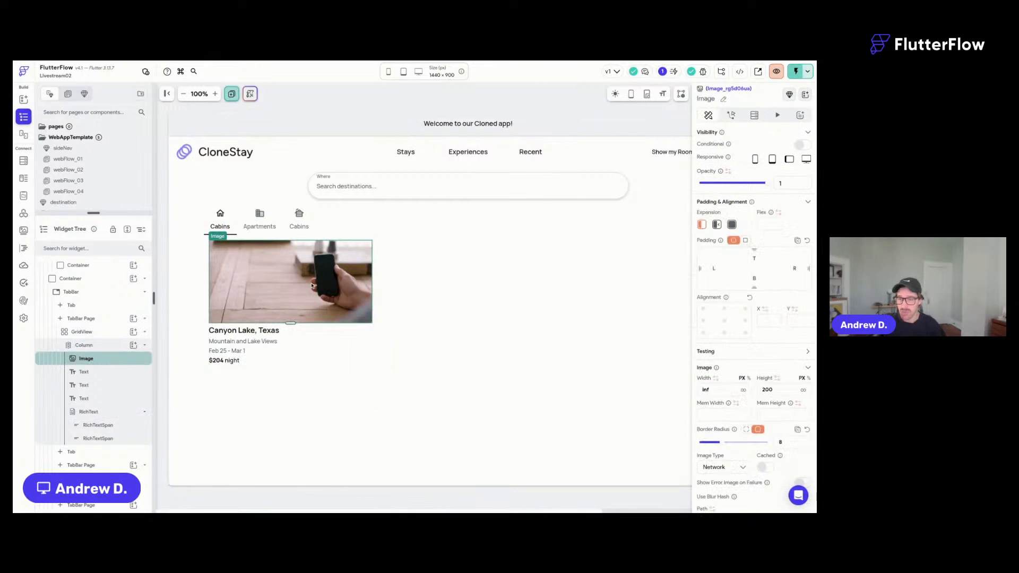
key("ctrl+s")
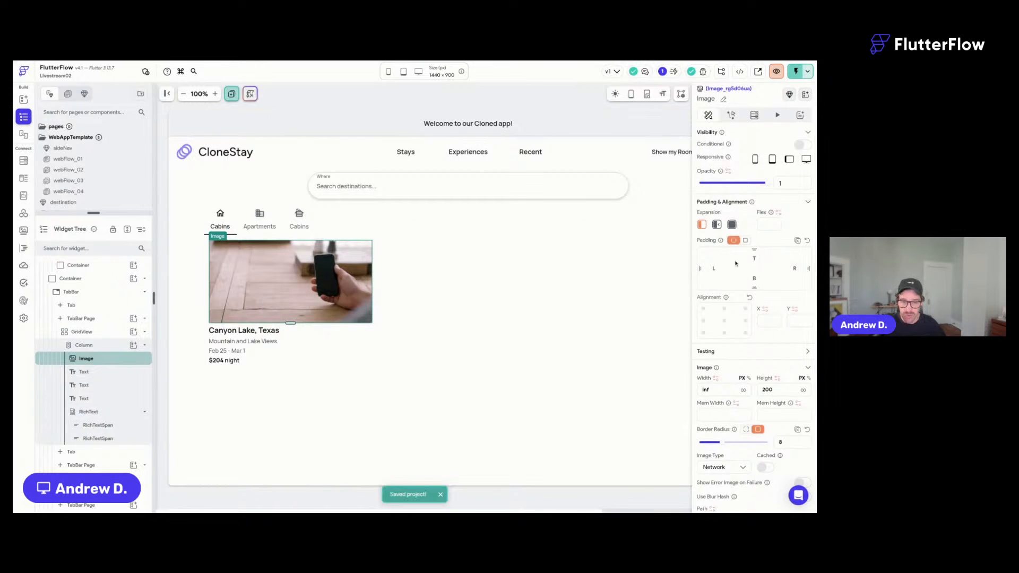
left_click(731, 225)
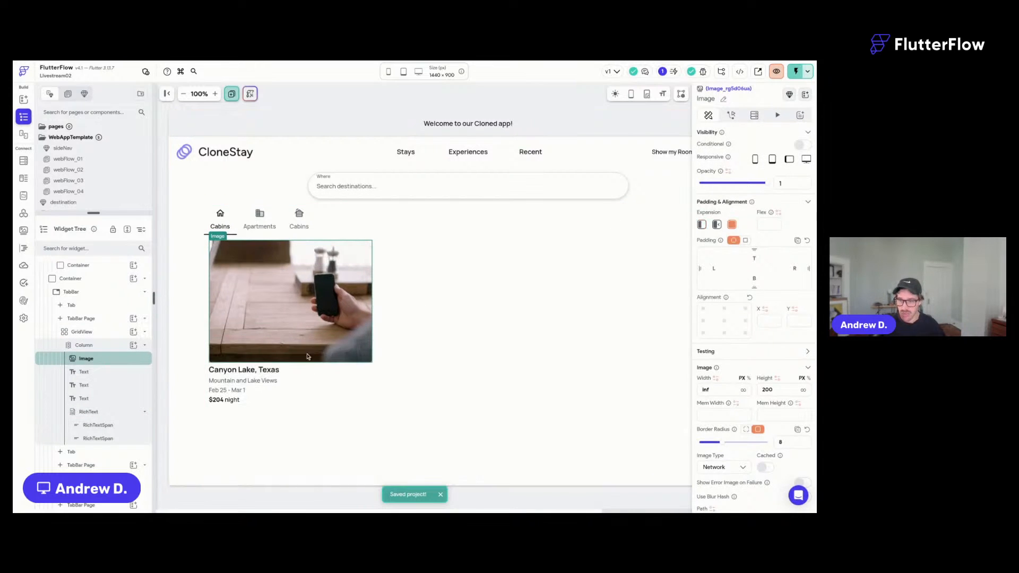
left_click(305, 403)
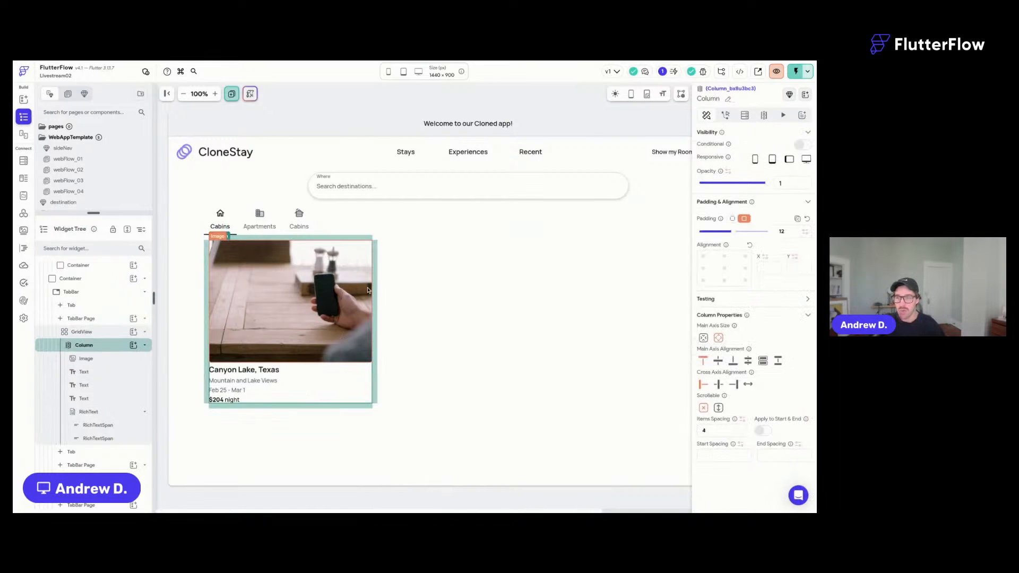
key("ctrl+s")
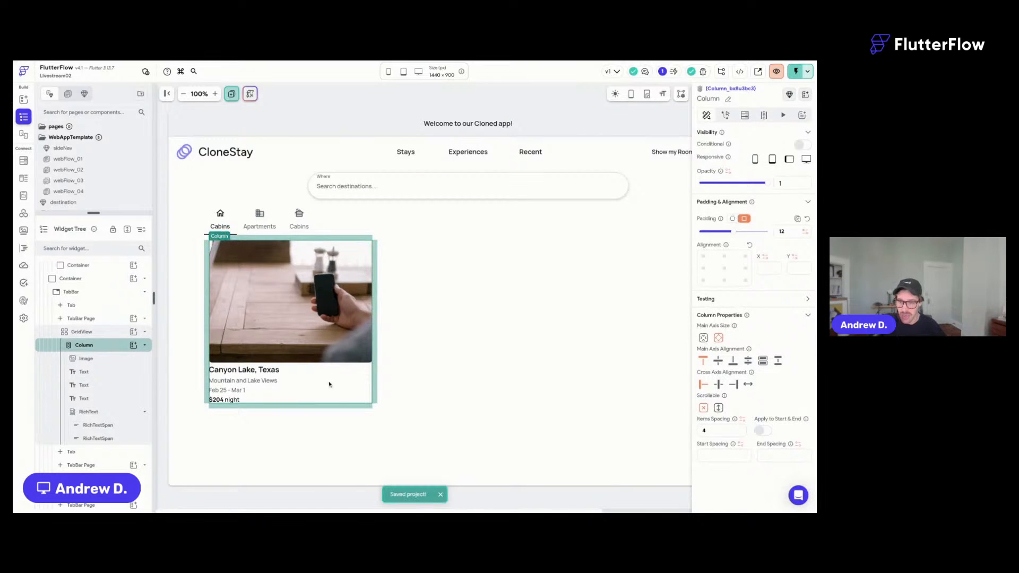
Convert the listing card's column into a reusable component named propertyCard.
right_click(329, 389)
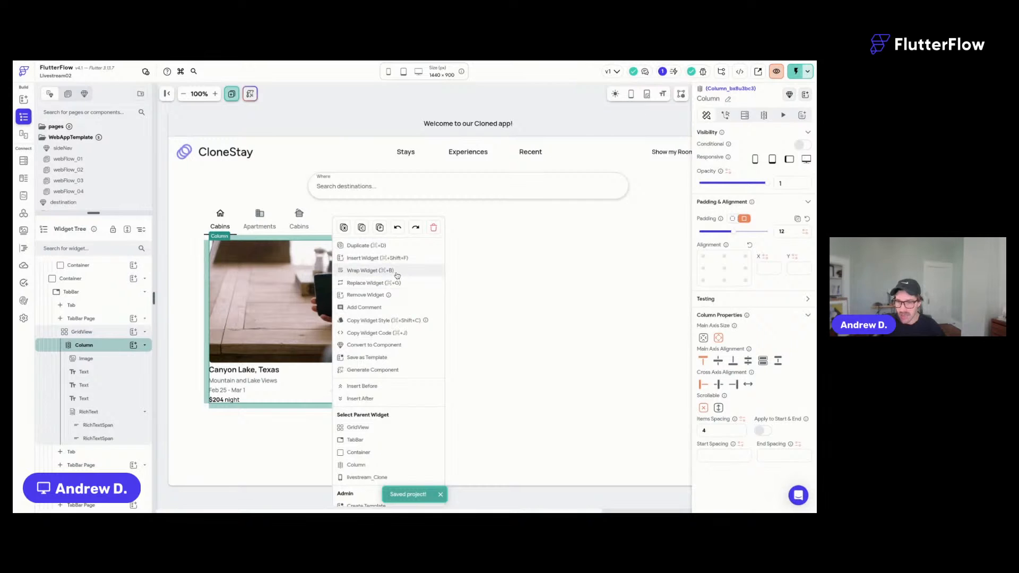
left_click(306, 402)
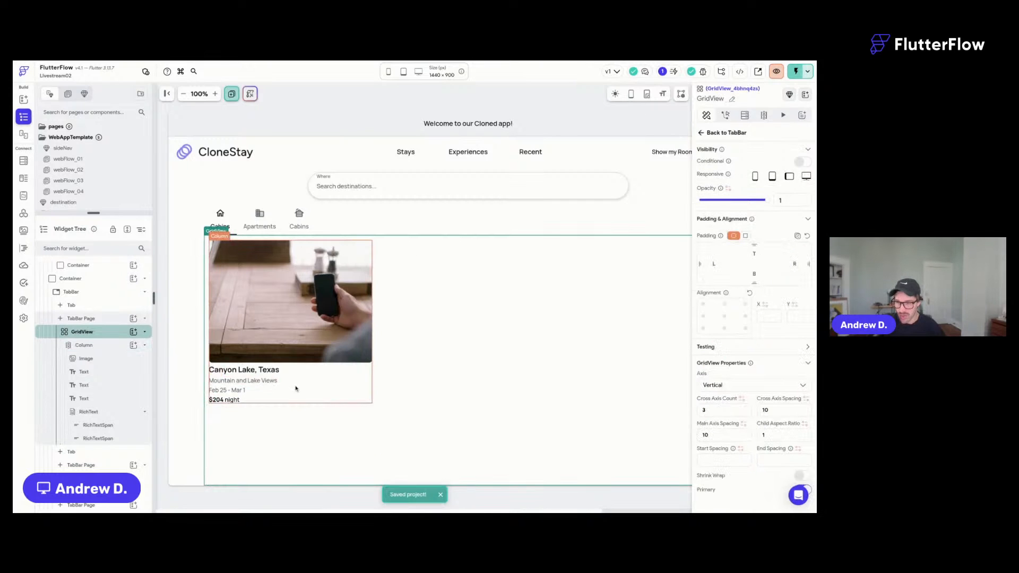
left_click(296, 389)
left_click(789, 96)
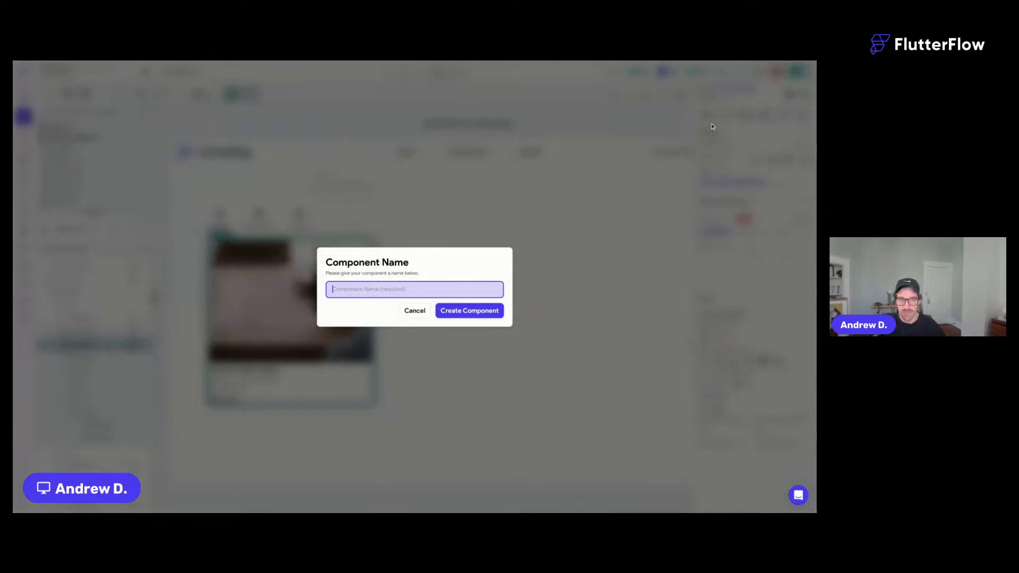
type("produ")
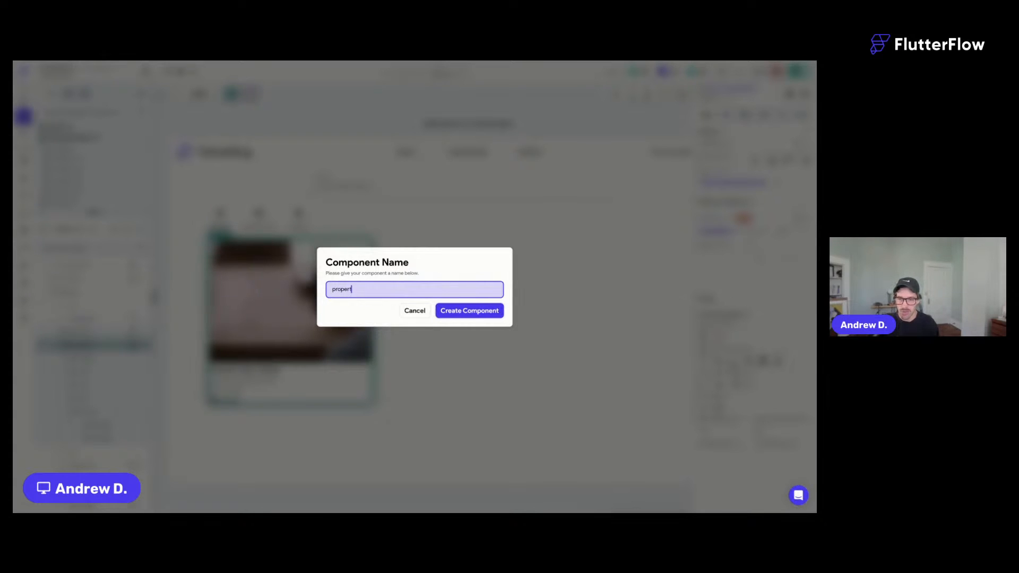
type("rtyCard")
left_click(470, 312)
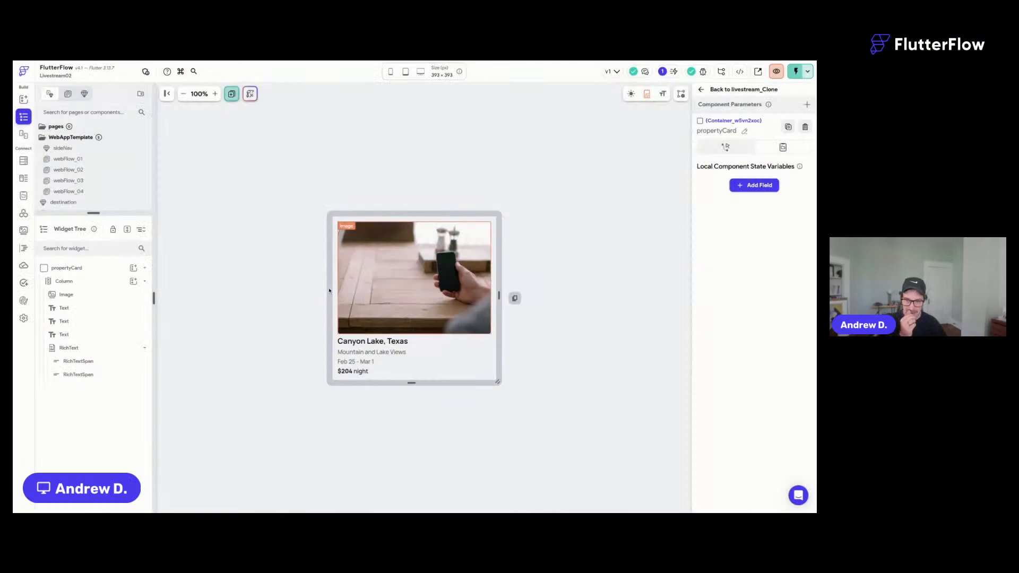
Return to the livestream_Clone page and save the project.
left_click(743, 89)
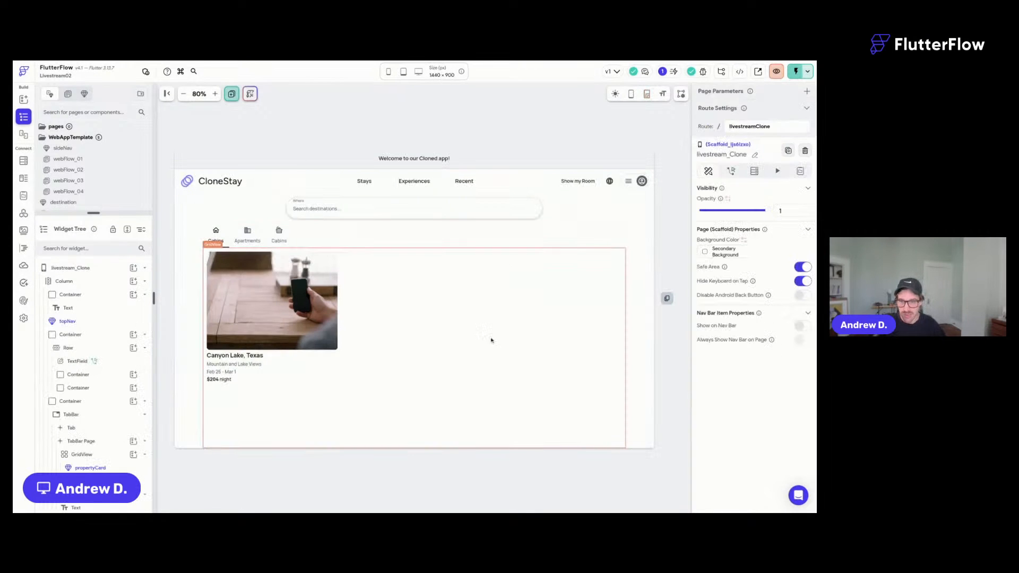
left_click(457, 116)
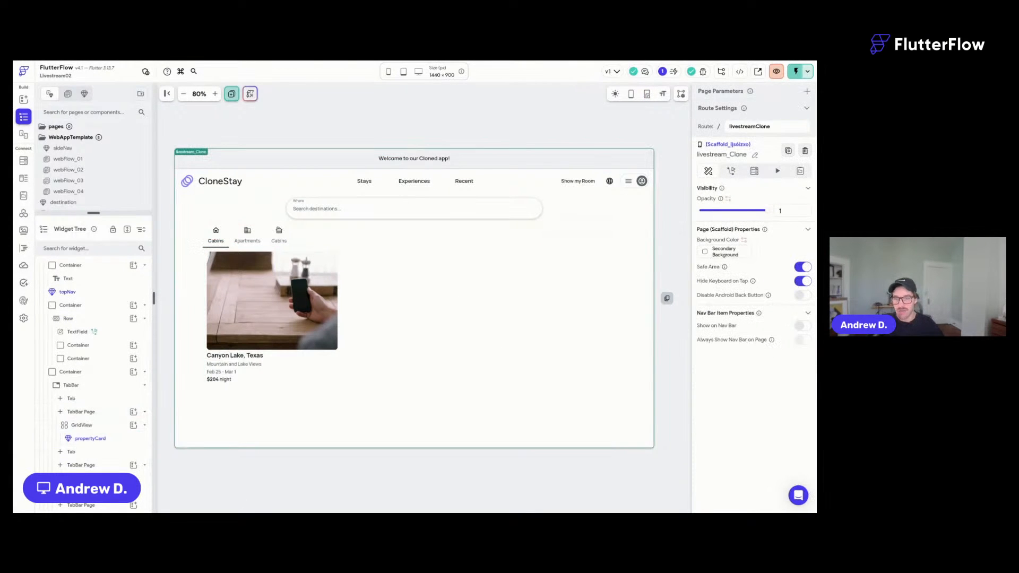
key("ctrl+s")
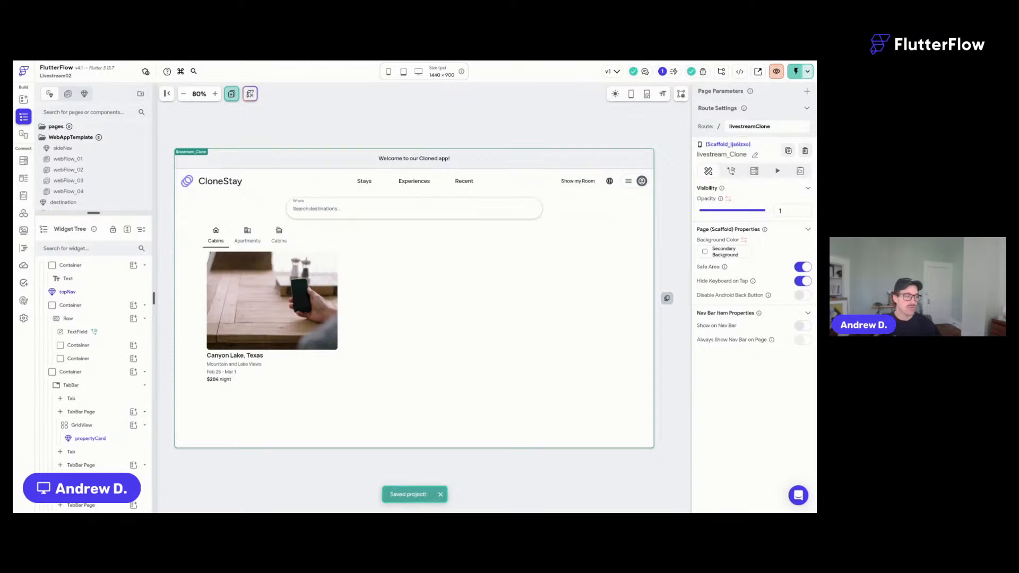
left_click(519, 365)
Replace the propertyCard component's image with a regular-size Unsplash photo of a cabin below mountains, found by searching for "mountain cabin".
left_click(298, 329)
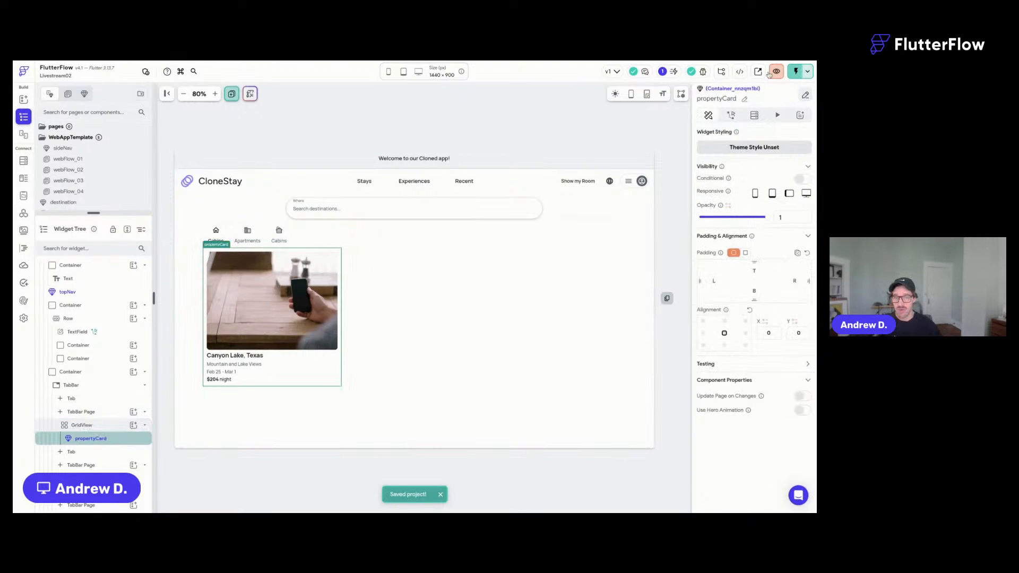
left_click(804, 95)
left_click(413, 314)
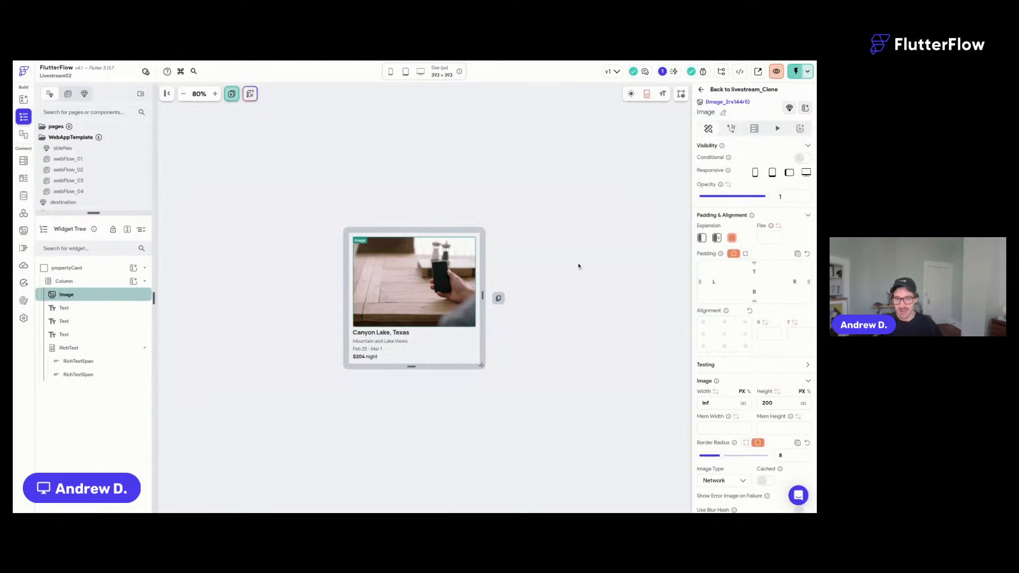
scroll(768, 343, "down", 3)
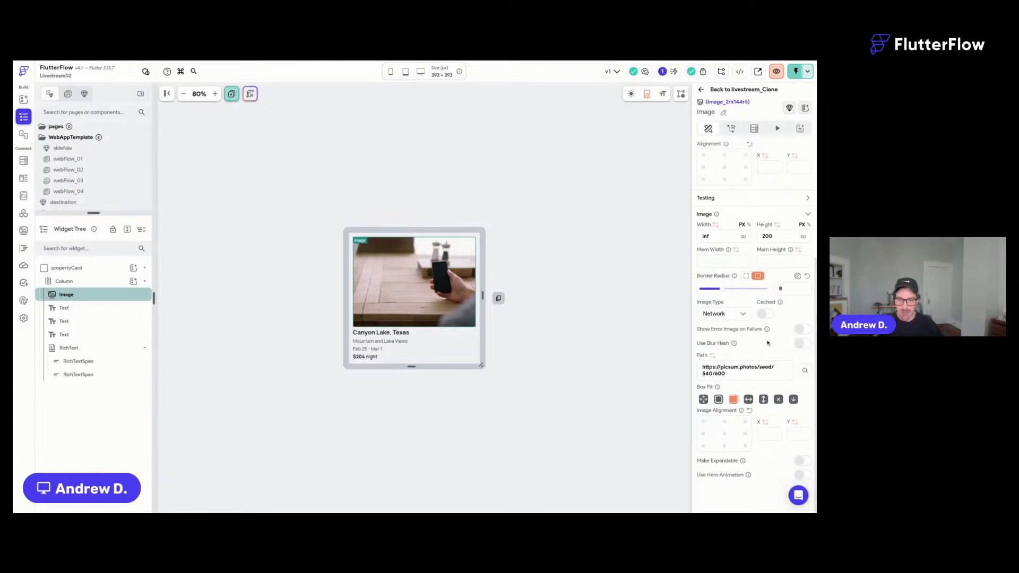
left_click(805, 371)
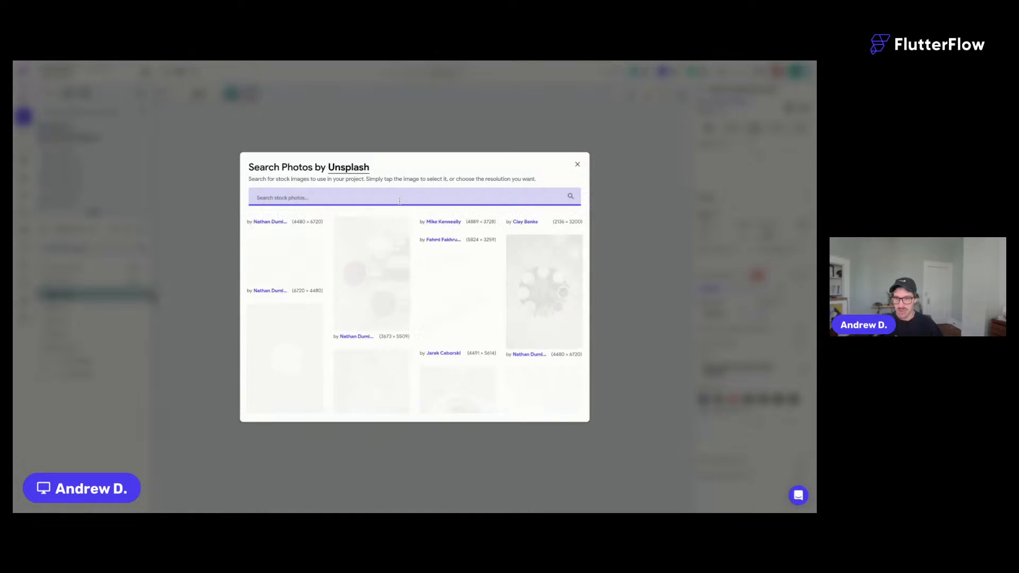
type("pountain cabin")
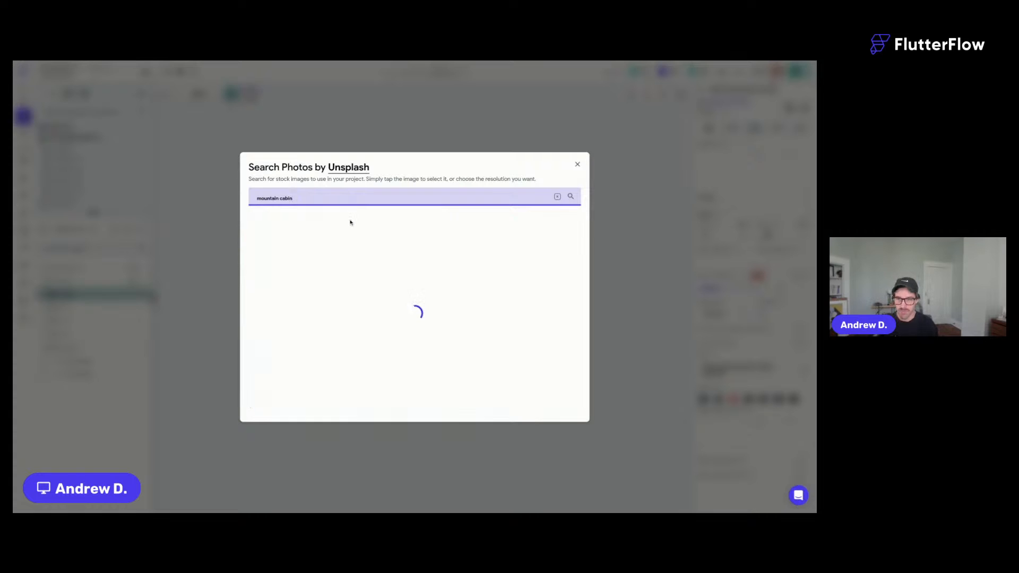
mouse_move(447, 290)
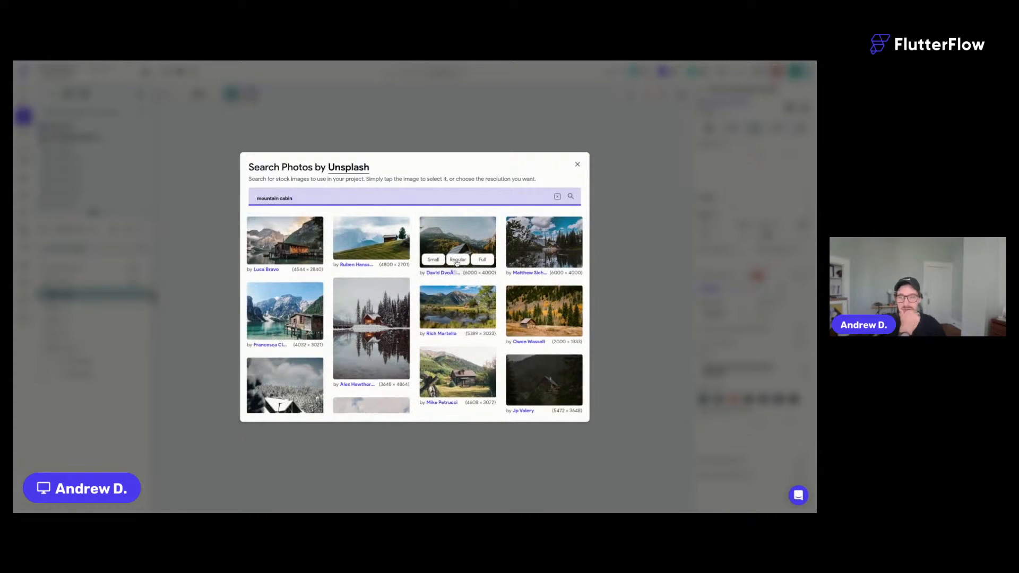
left_click(457, 262)
left_click(548, 249)
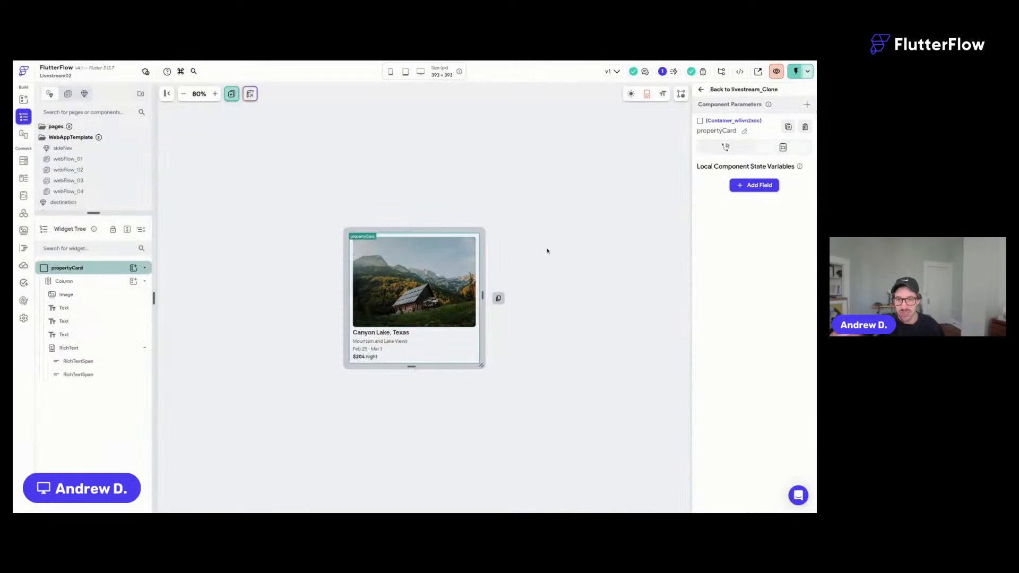
Check the new image's properties, return to the livestream_Clone page and save the project.
left_click(421, 283)
scroll(801, 298, "down", 3)
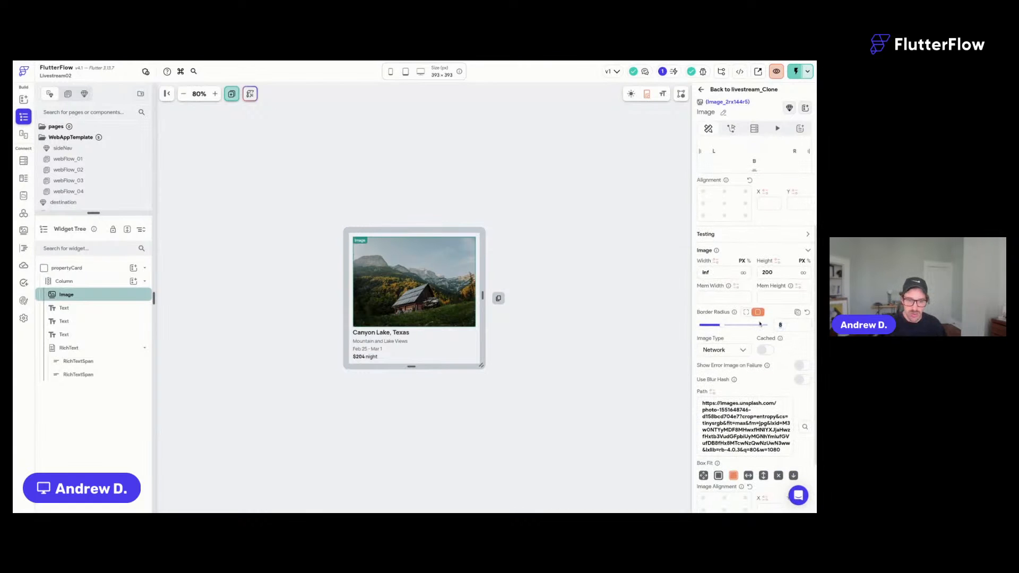
left_click(591, 285)
left_click(737, 90)
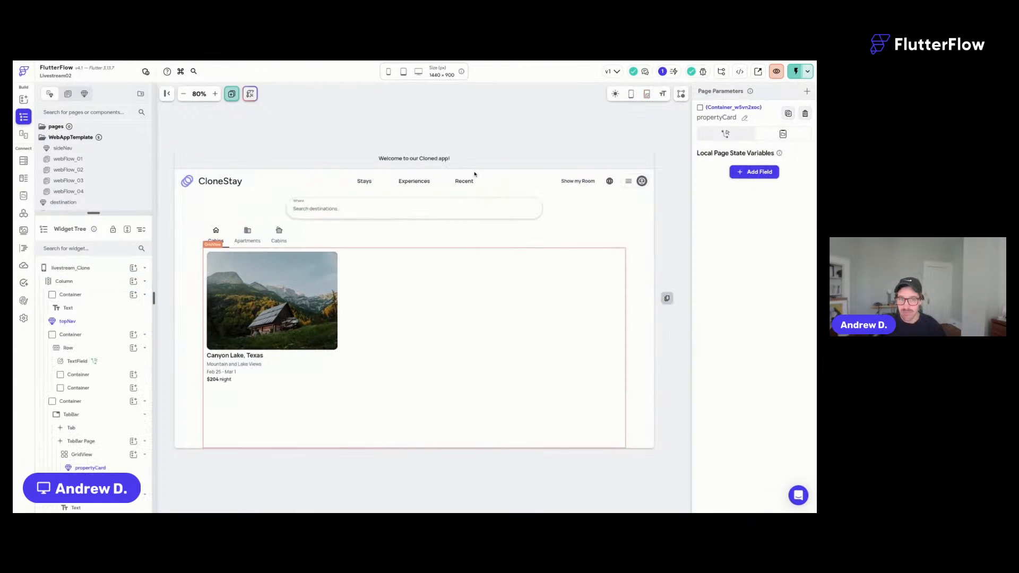
left_click(432, 130)
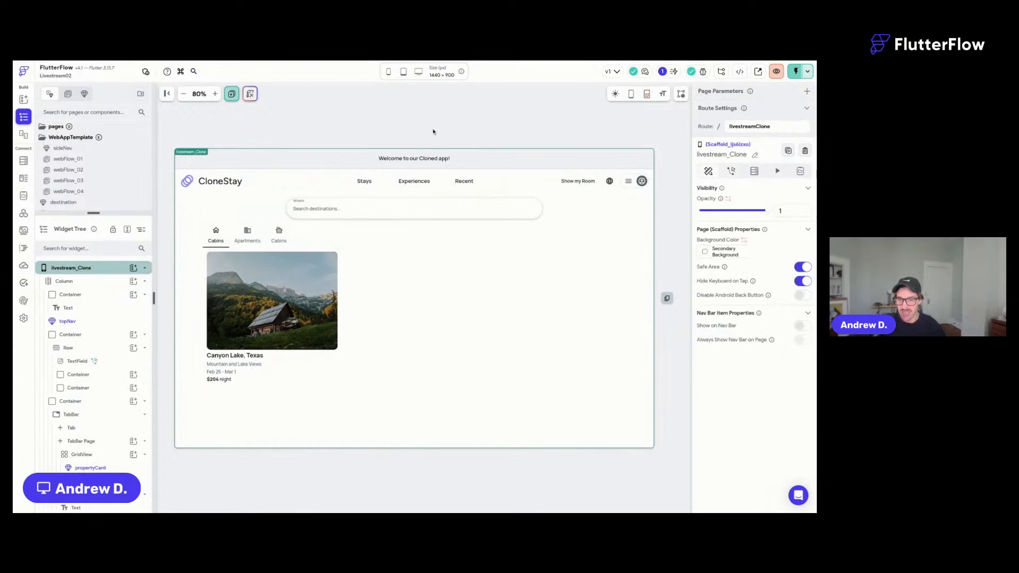
Duplicate the propertyCard in the Cabins tab's GridView five times.
left_click(257, 307)
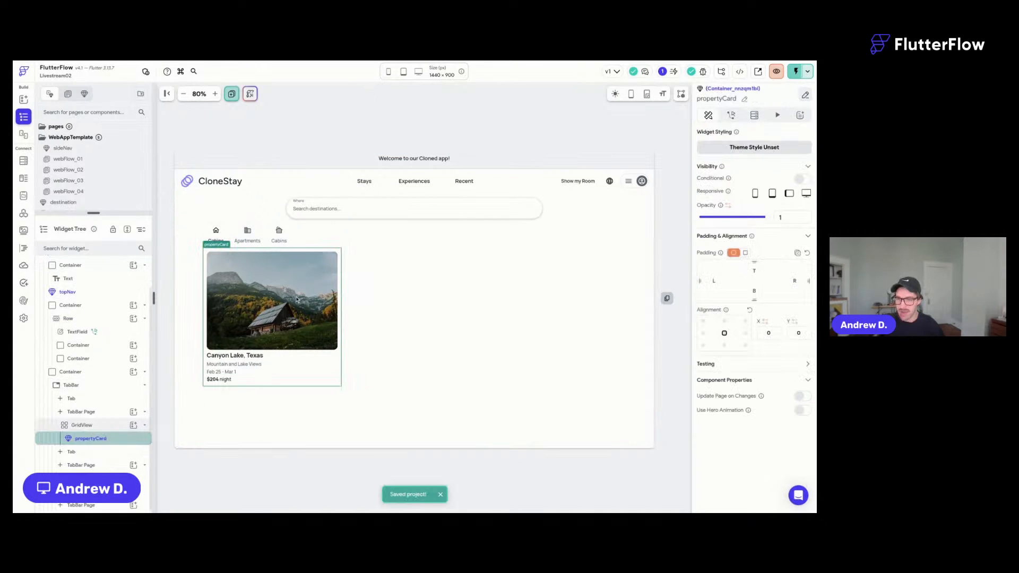
key("ctrl+d")
key("ctrl+d")
key("ctrl+d")
key("ctrl+d")
key("ctrl+d")
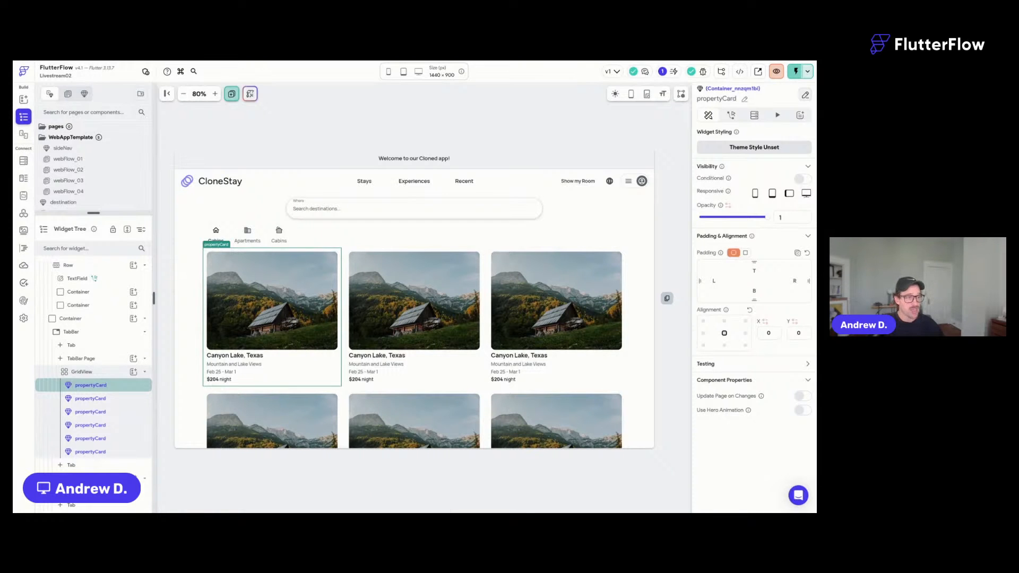
Set the GridView's cross axis count to 4 and both its cross axis and main axis spacing to 12.
left_click(477, 381)
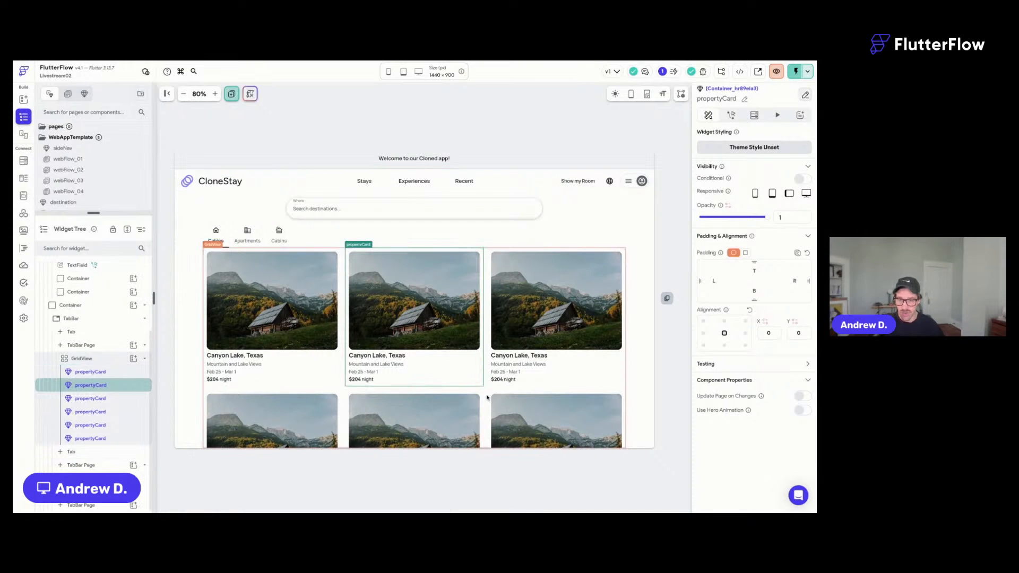
left_click(486, 397)
scroll(712, 386, "down", 1)
left_click(724, 394)
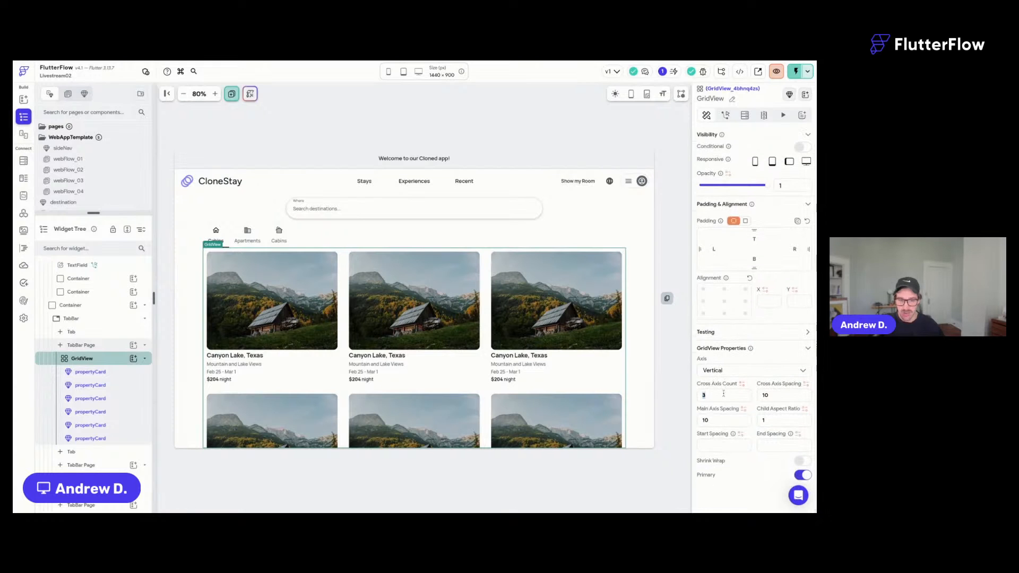
type("4")
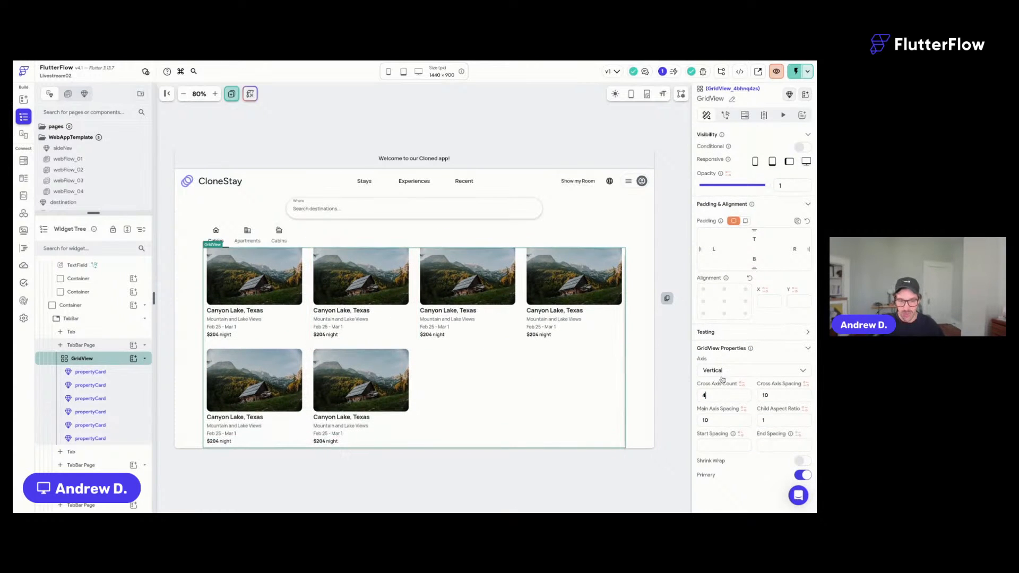
type("12")
key("Tab")
type("12")
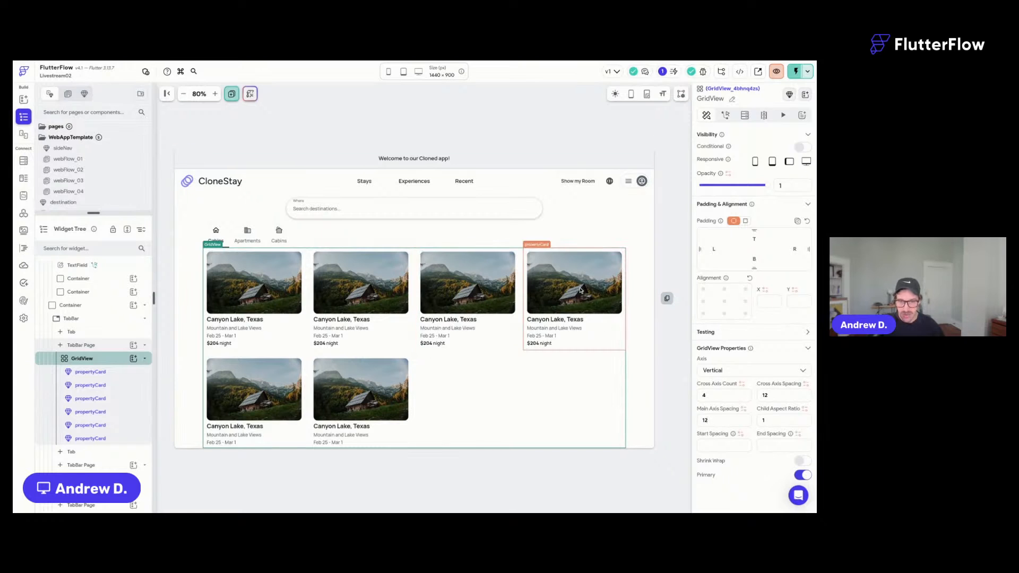
scroll(581, 290, "down", 1)
scroll(581, 290, "up", 1)
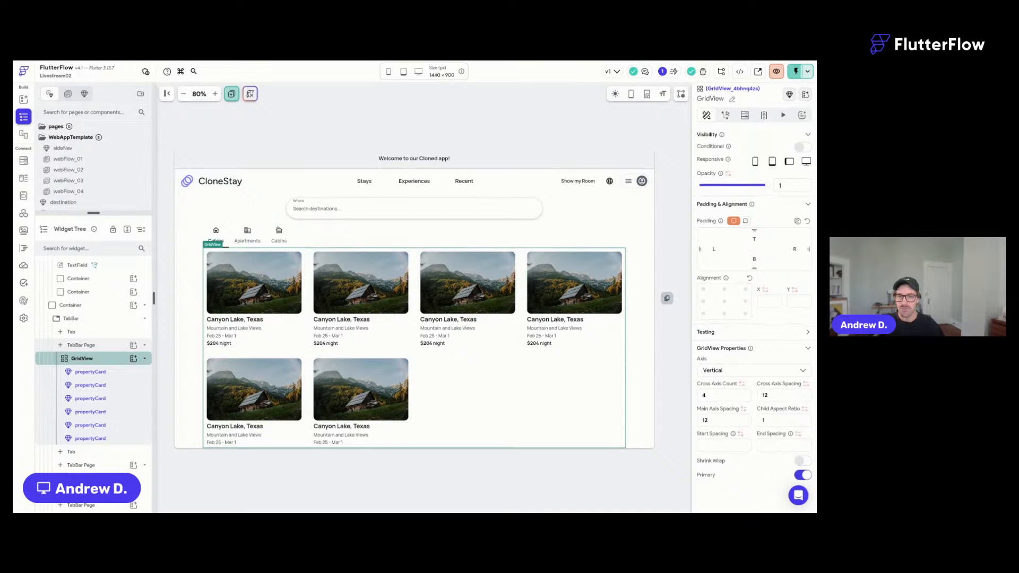
Duplicate the last propertyCard twice to fill the grid's second row, and save the project.
left_click(481, 186)
left_click(517, 99)
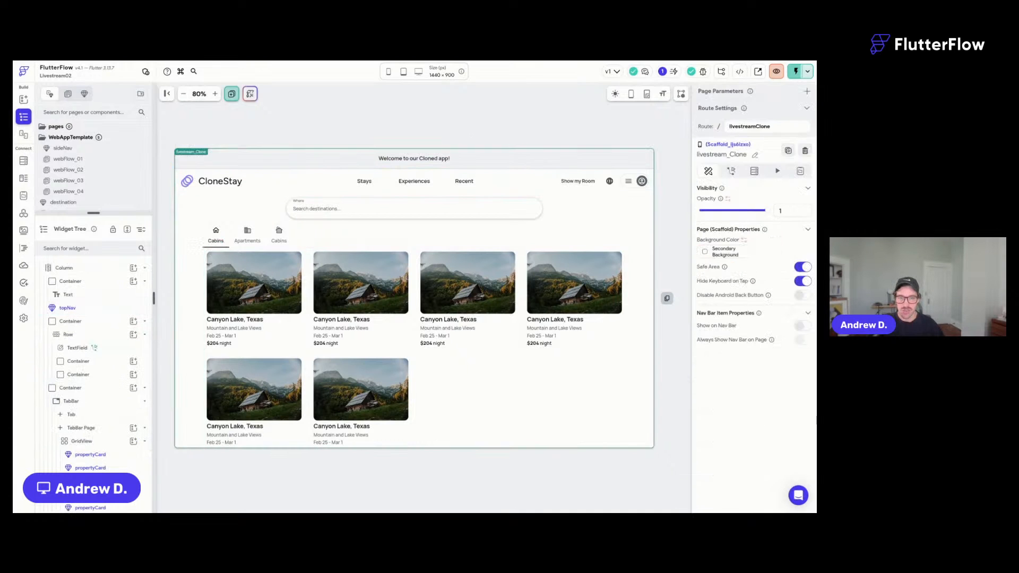
scroll(255, 399, "down", 1)
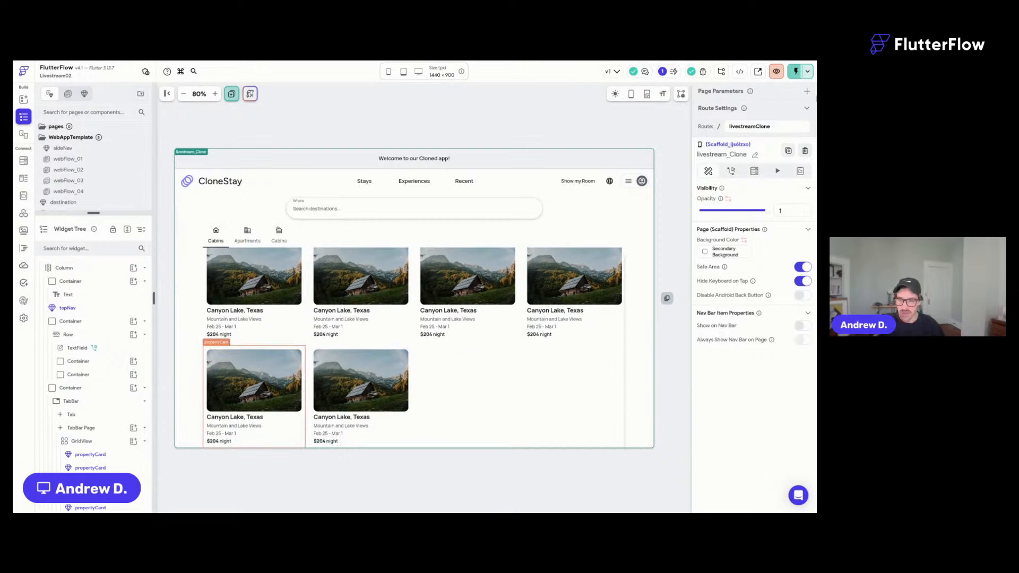
scroll(254, 400, "up", 1)
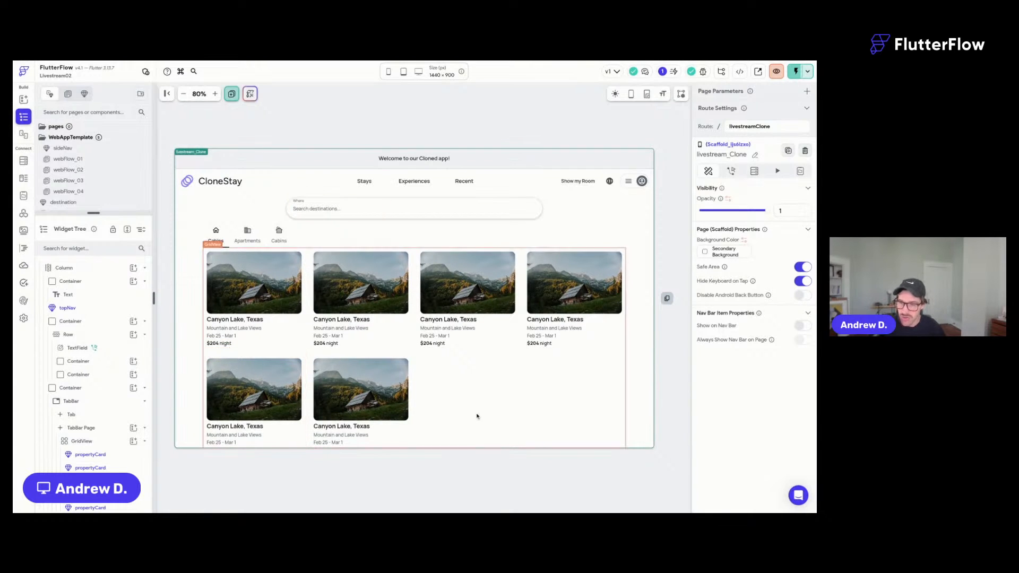
left_click(344, 408)
key("ctrl+d")
key("ctrl+d")
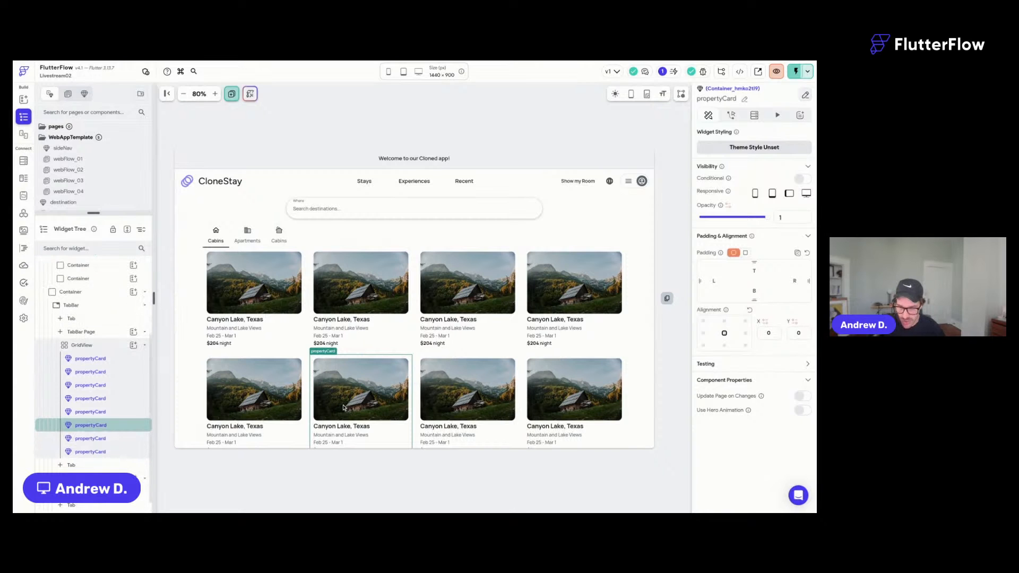
key("ctrl+s")
left_click(559, 136)
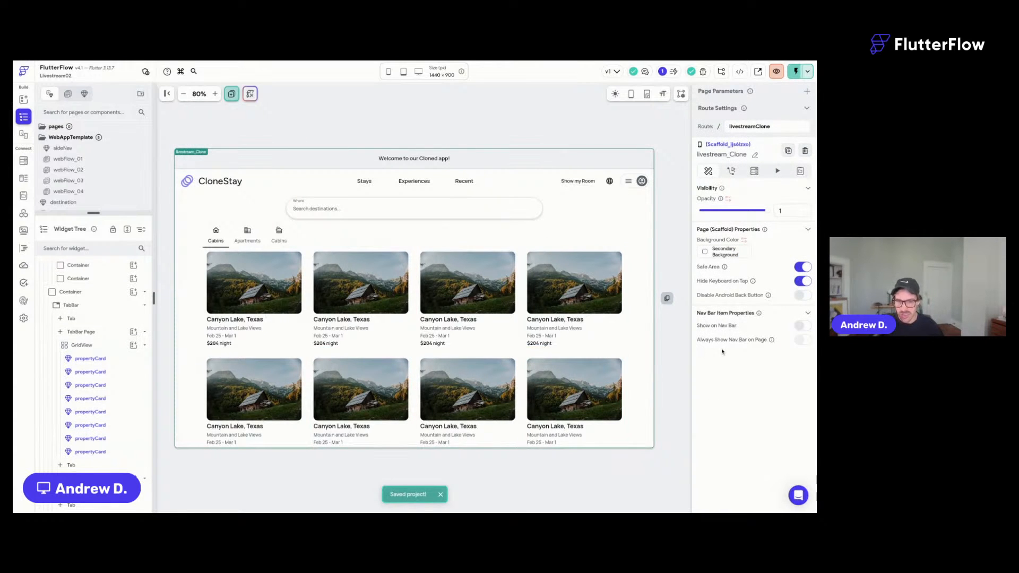
Enable Shrink Wrap on the GridView that holds the property cards.
left_click(634, 250)
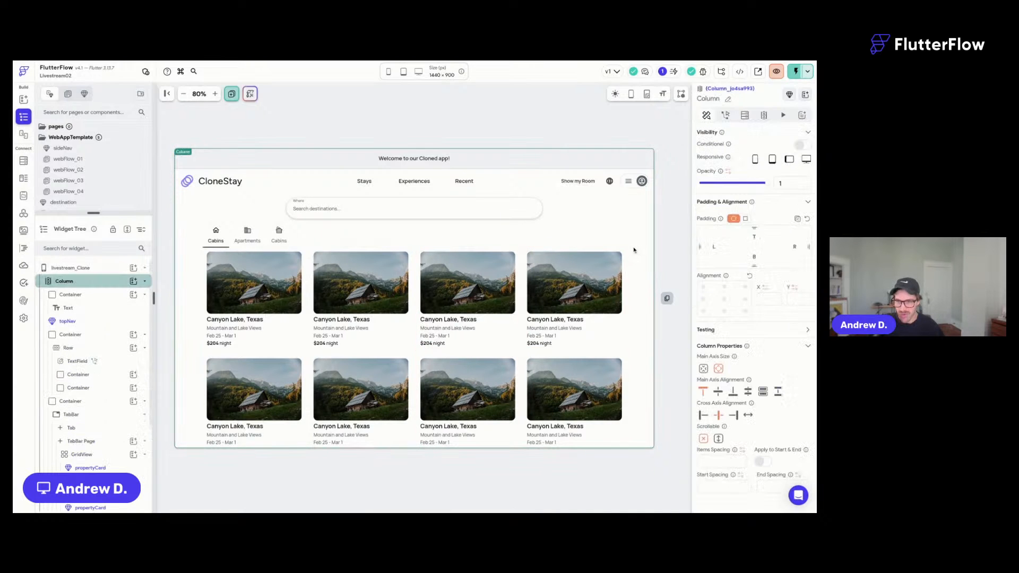
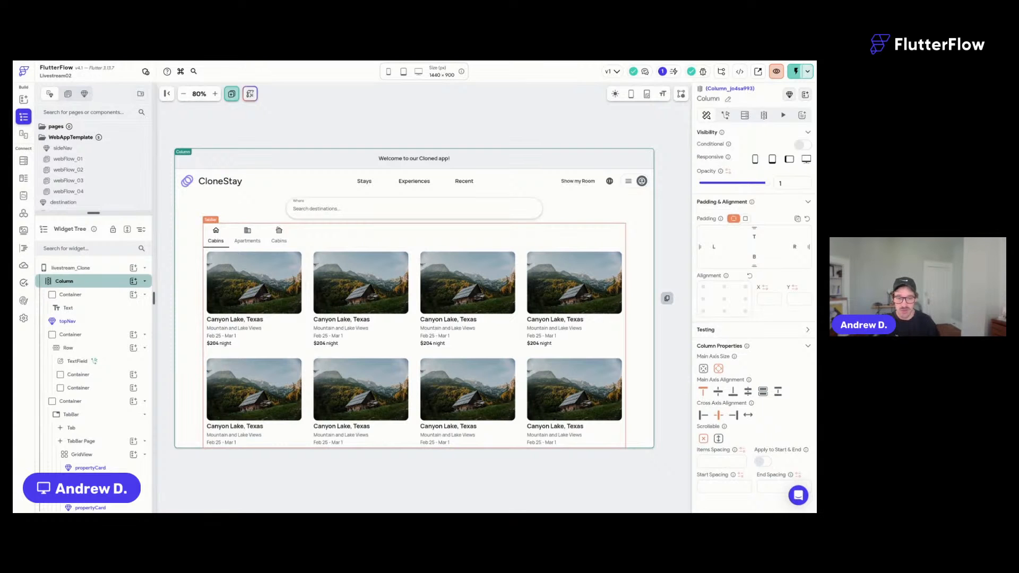
left_click(367, 297)
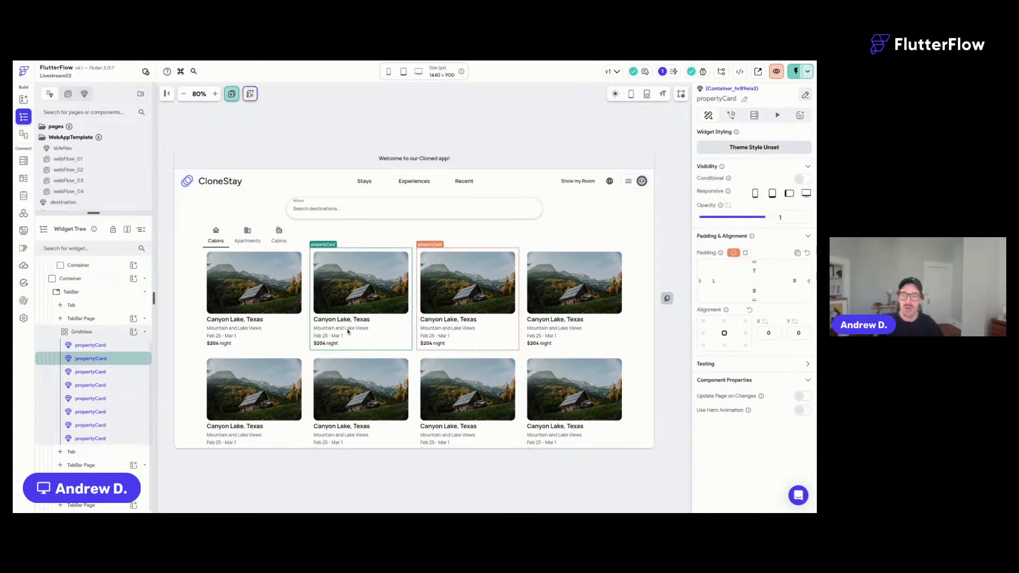
left_click(309, 361)
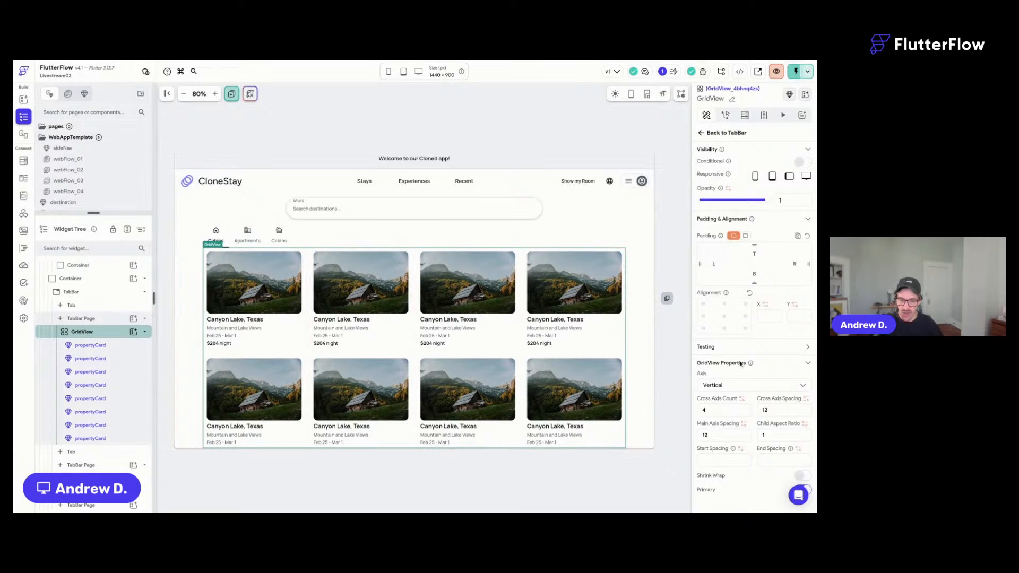
scroll(741, 364, "down", 1)
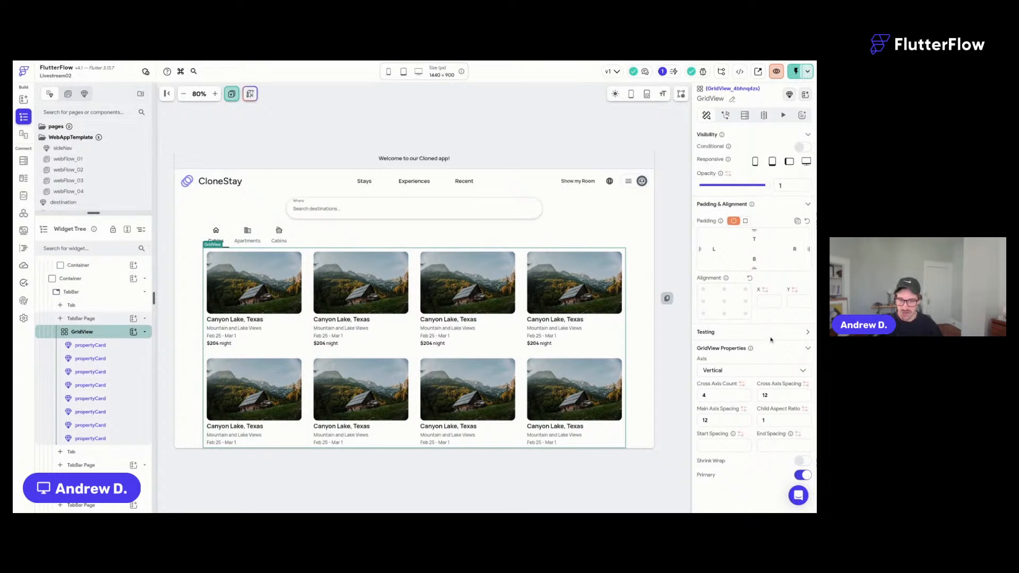
left_click(803, 462)
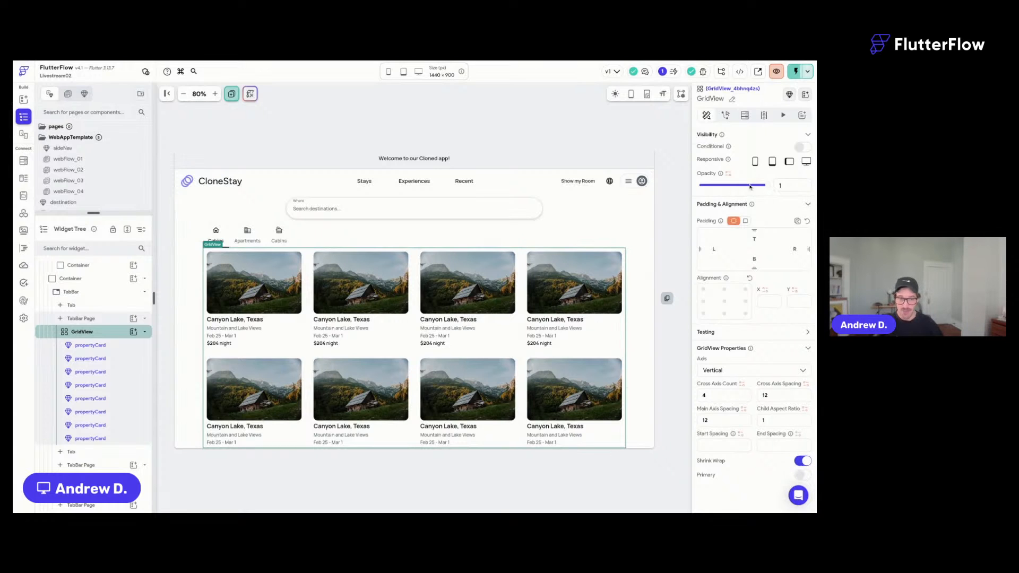
Try to make the page's main column scrollable.
left_click(619, 232)
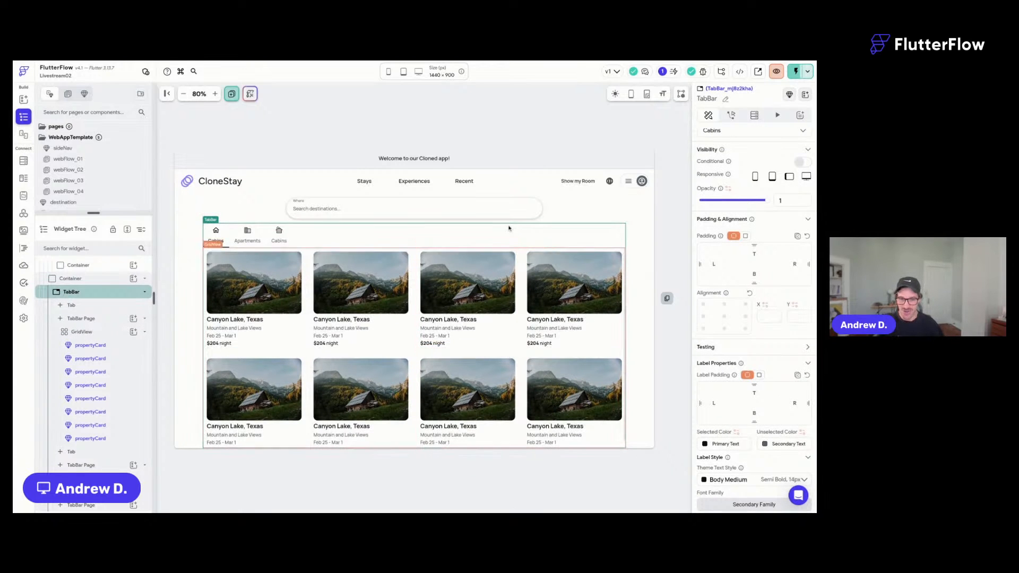
left_click(196, 239)
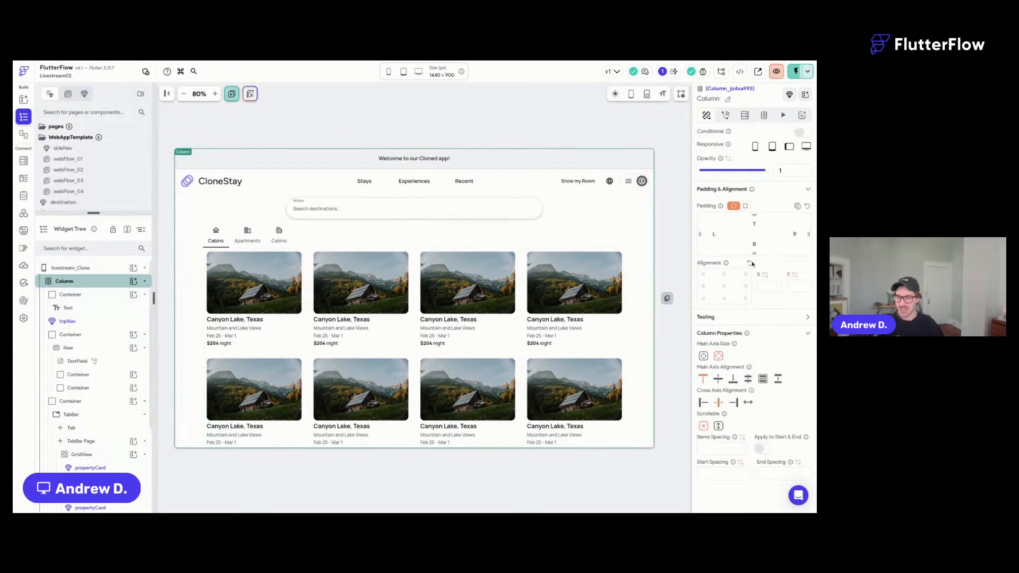
left_click(719, 427)
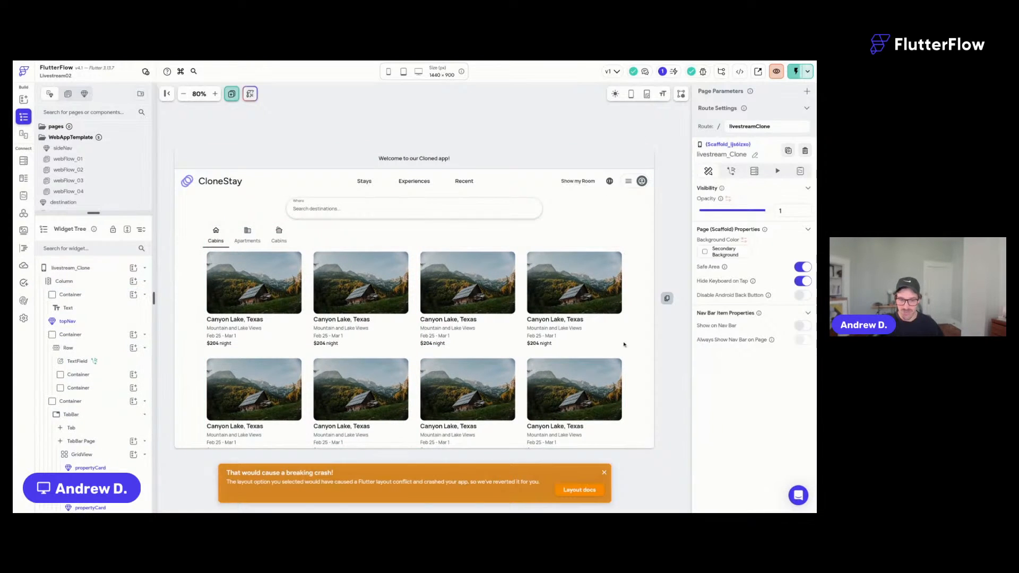
left_click(608, 472)
left_click(632, 323)
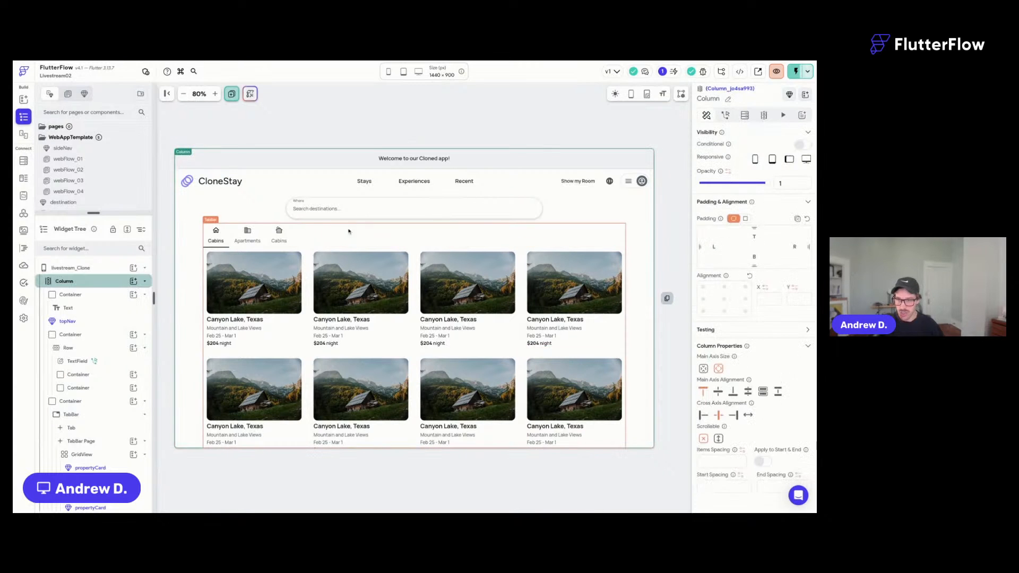
Try to remove the expansion setting from the container that wraps the TabBar.
left_click(289, 236)
scroll(573, 298, "down", 1)
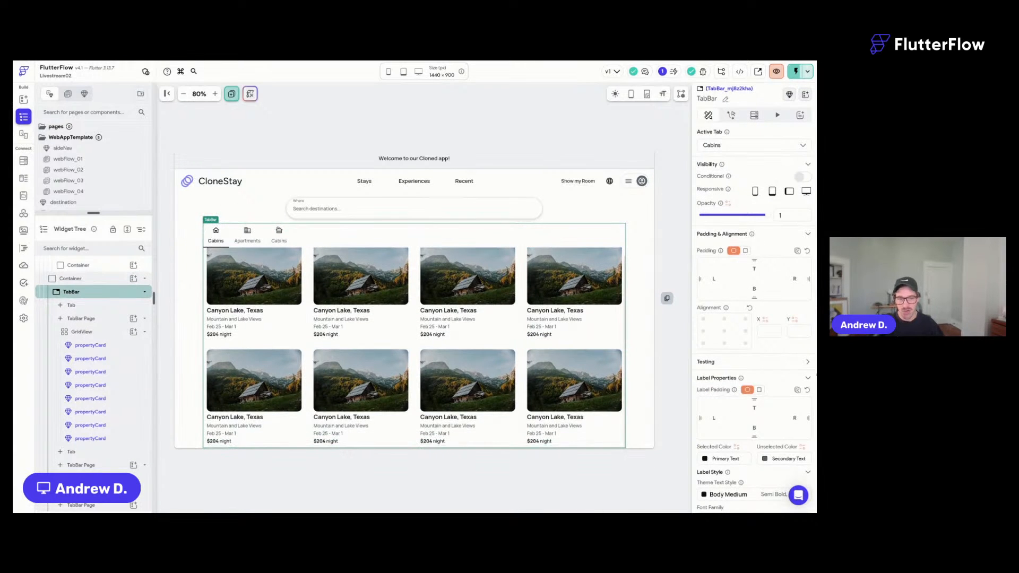
left_click(71, 278)
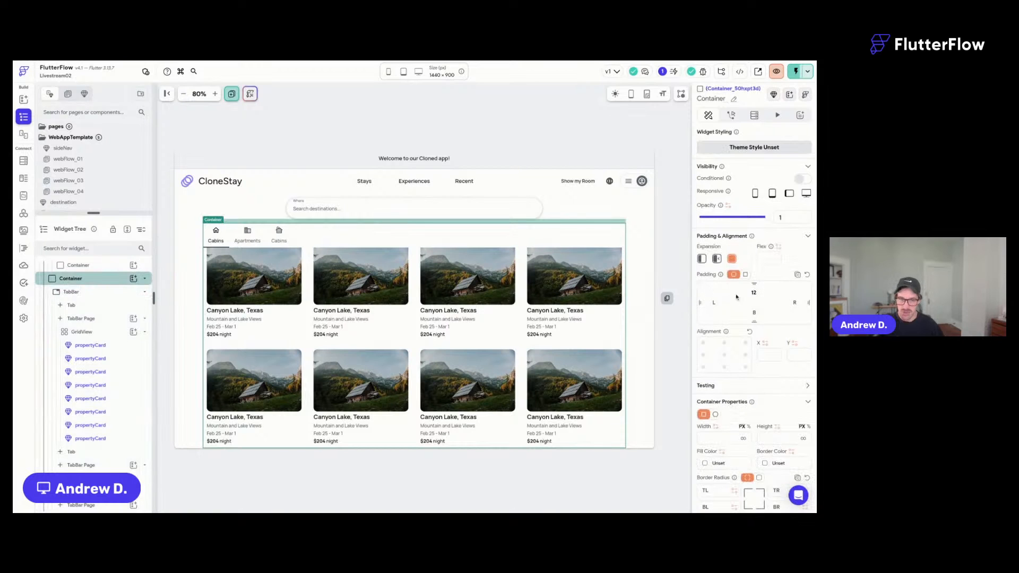
left_click(702, 259)
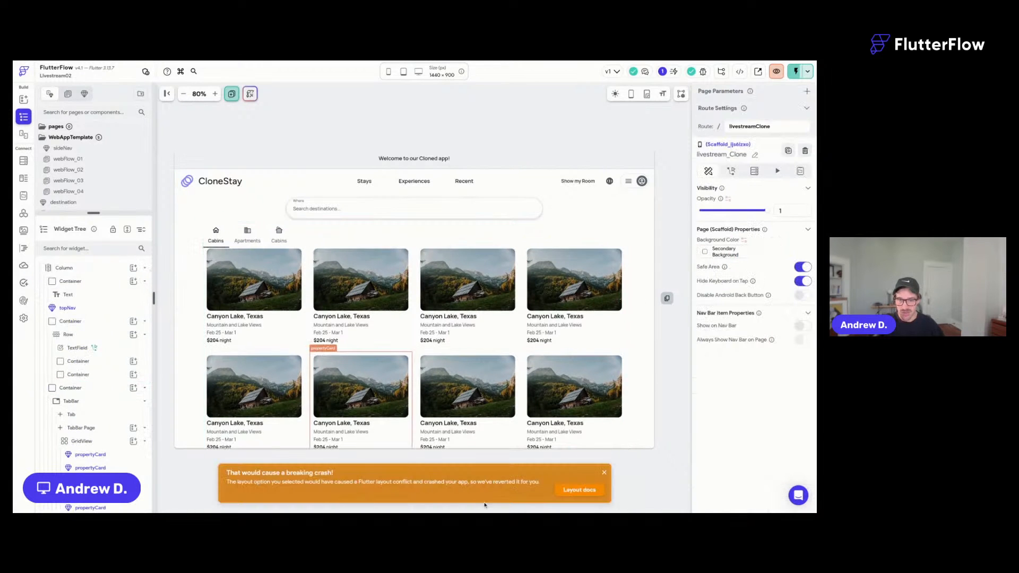
Set the property card GridView's start spacing to 8 and its end spacing to 44.
left_click(604, 472)
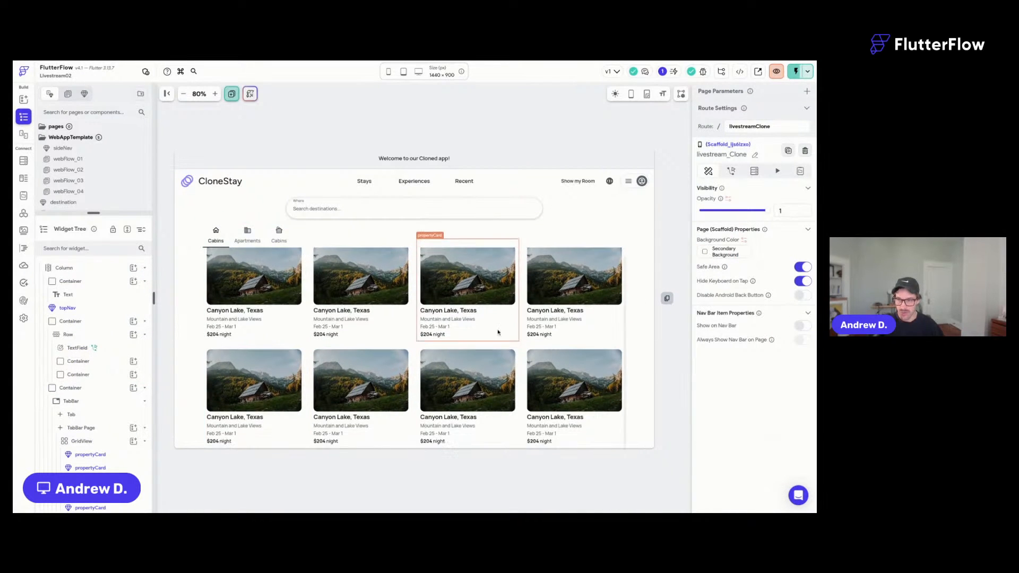
left_click(308, 354)
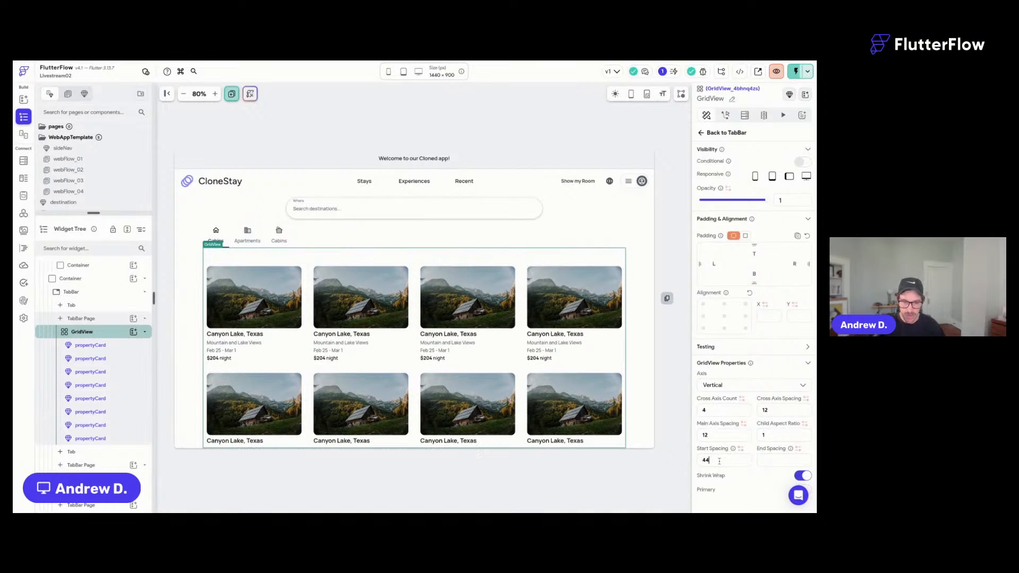
type("8")
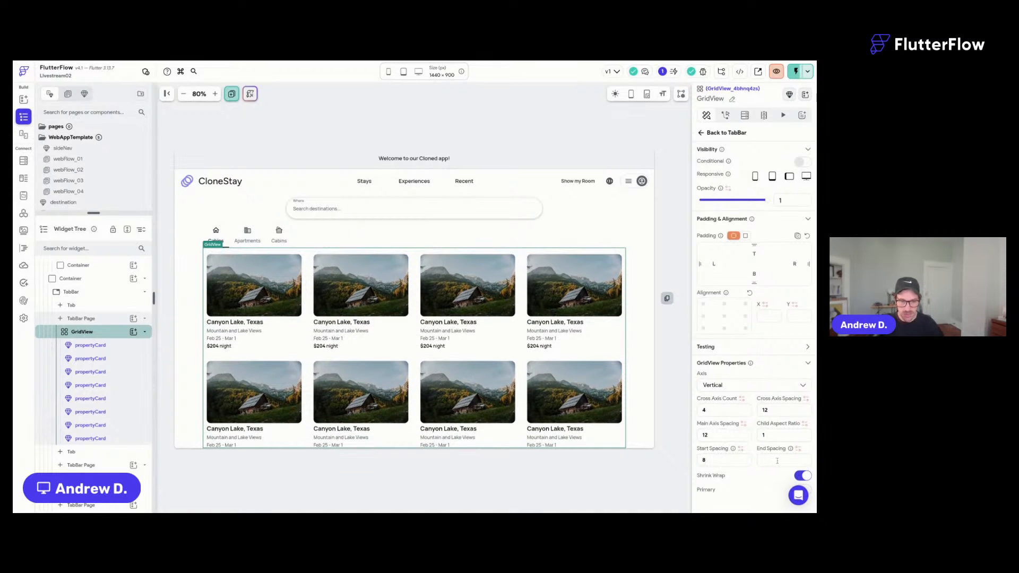
left_click(765, 460)
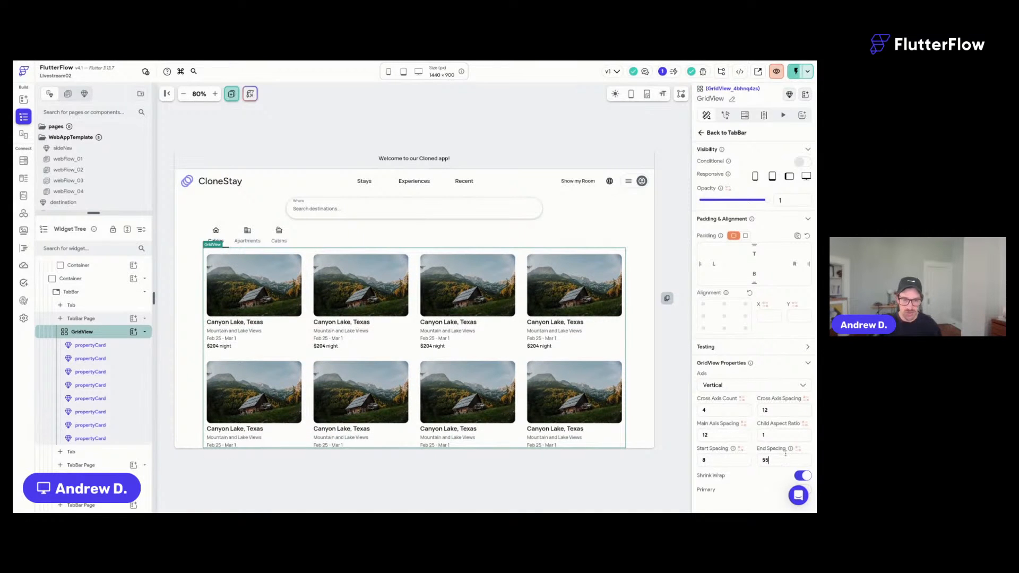
key("BackSpace")
key("BackSpace")
type("44")
scroll(773, 417, "down", 1)
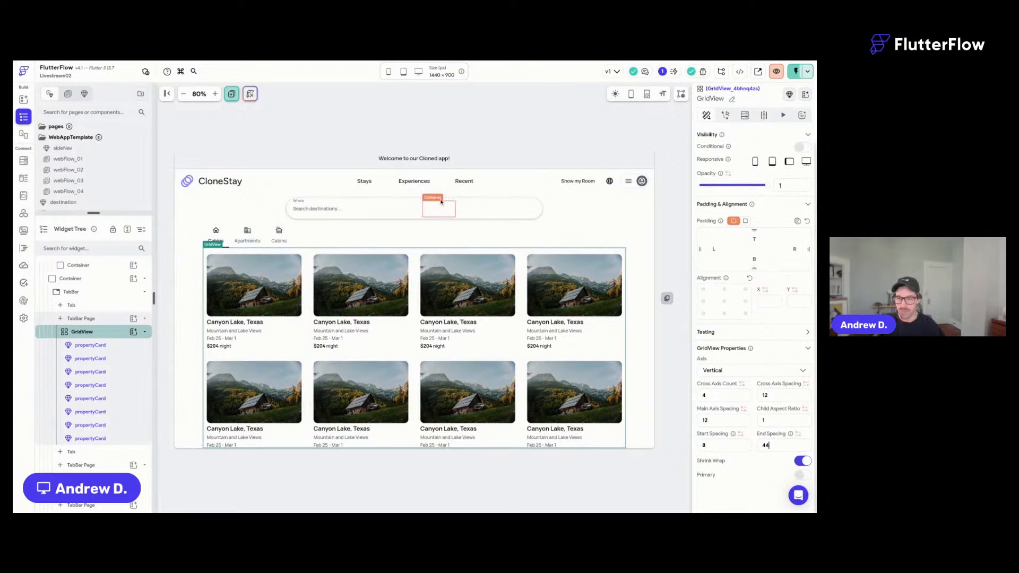
left_click(406, 133)
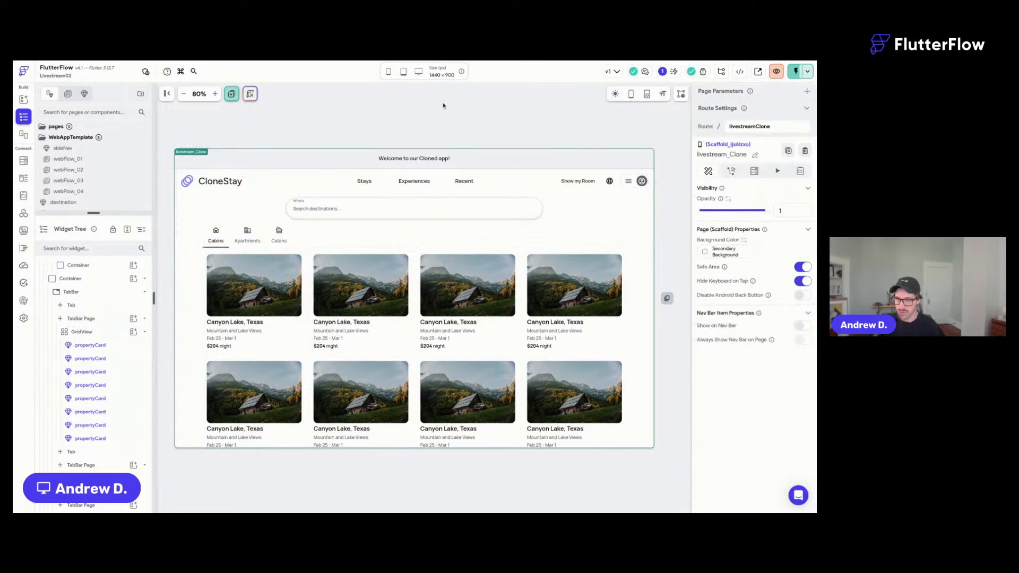
Enlarge the canvas view to 100%, set its preview size to Macbook Pro 16" (2019), and save the project.
left_click(215, 94)
left_click(169, 94)
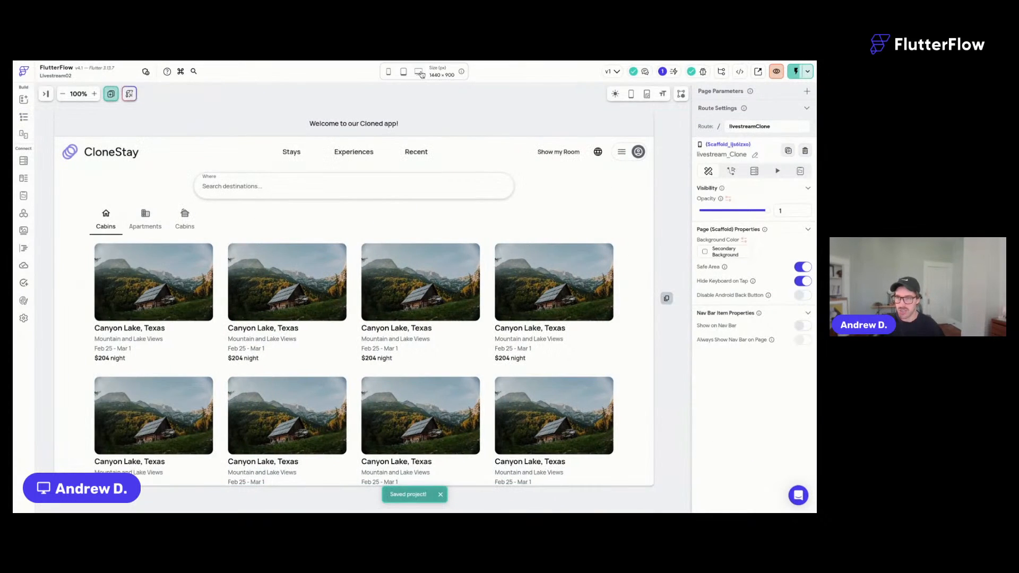
left_click(420, 73)
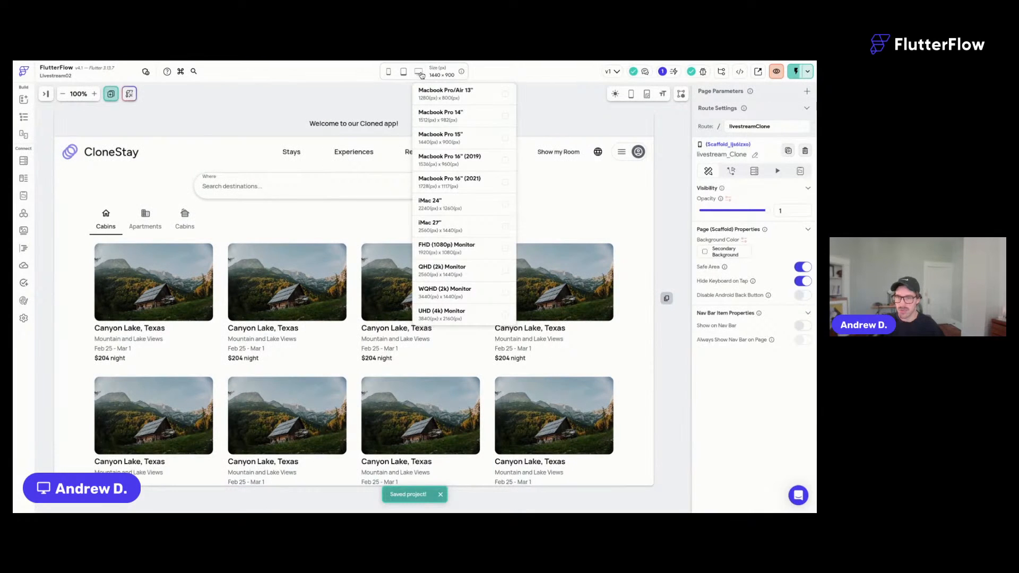
left_click(484, 159)
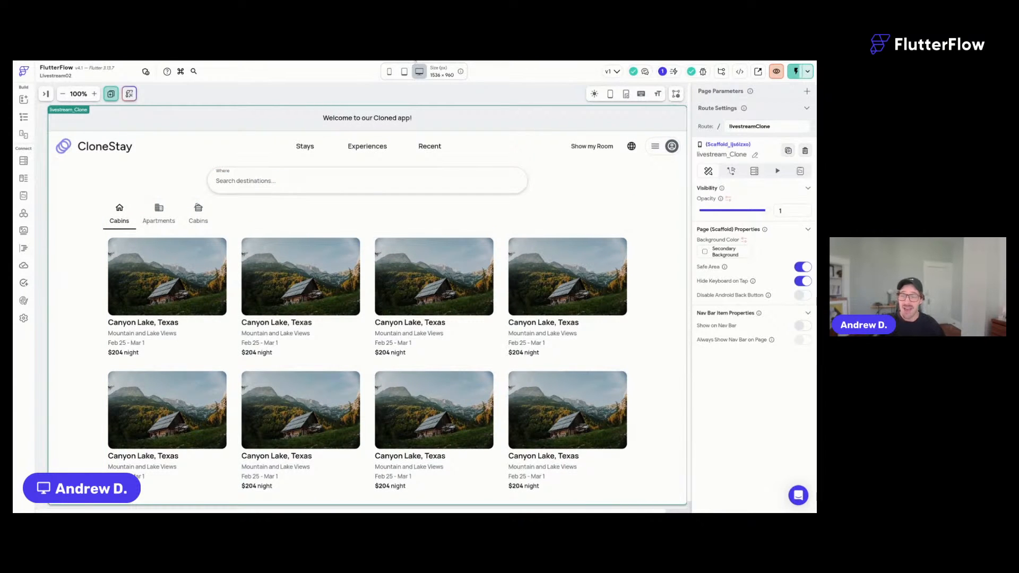
key("ctrl+s")
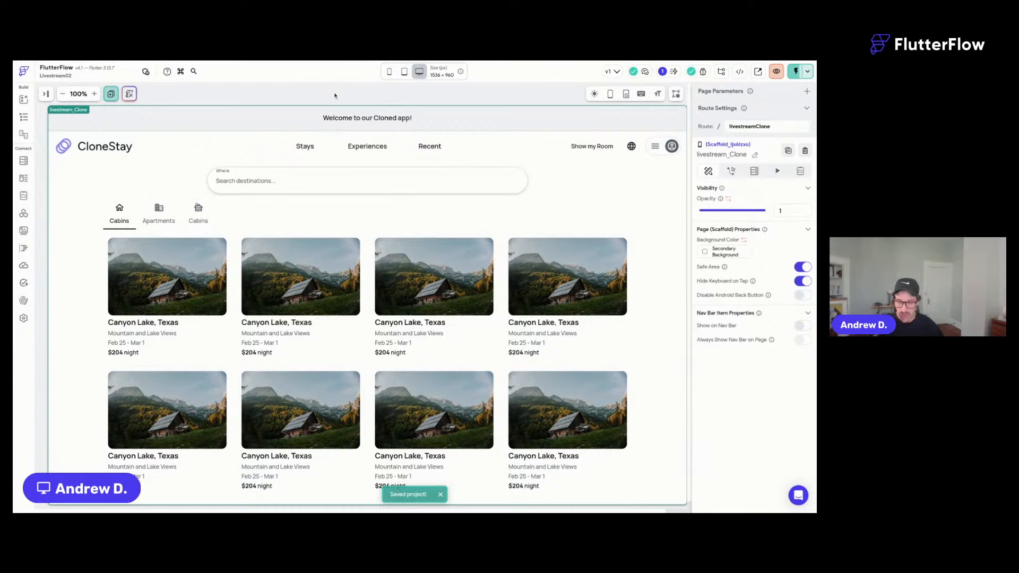
left_click(388, 110)
left_click(401, 102)
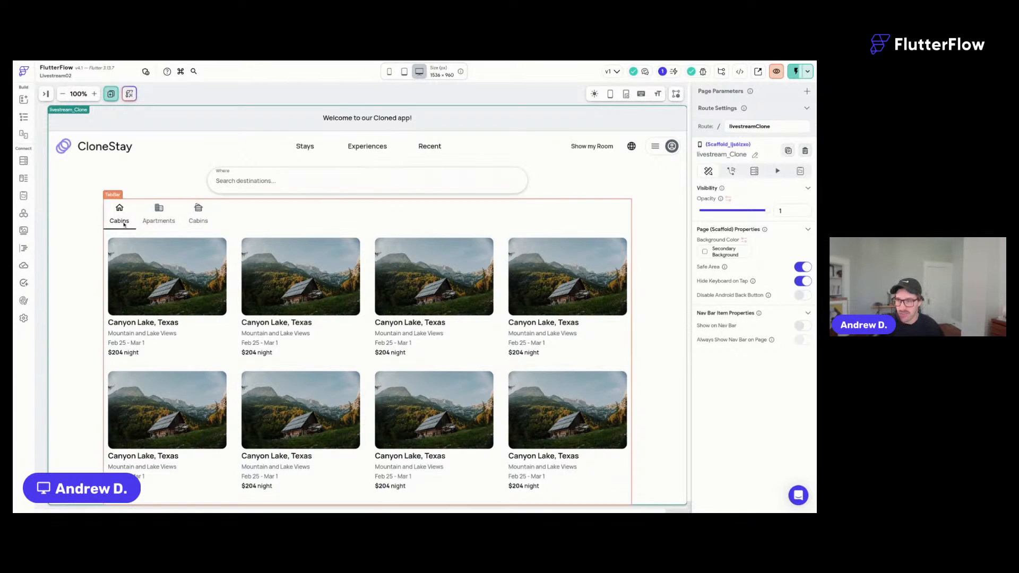
scroll(235, 272, "down", 1)
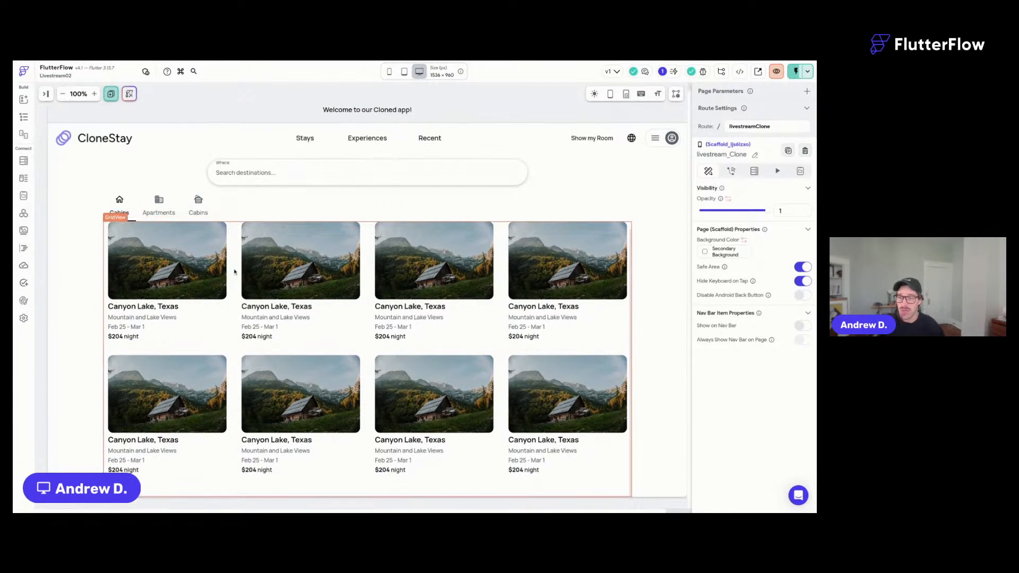
left_click(235, 272)
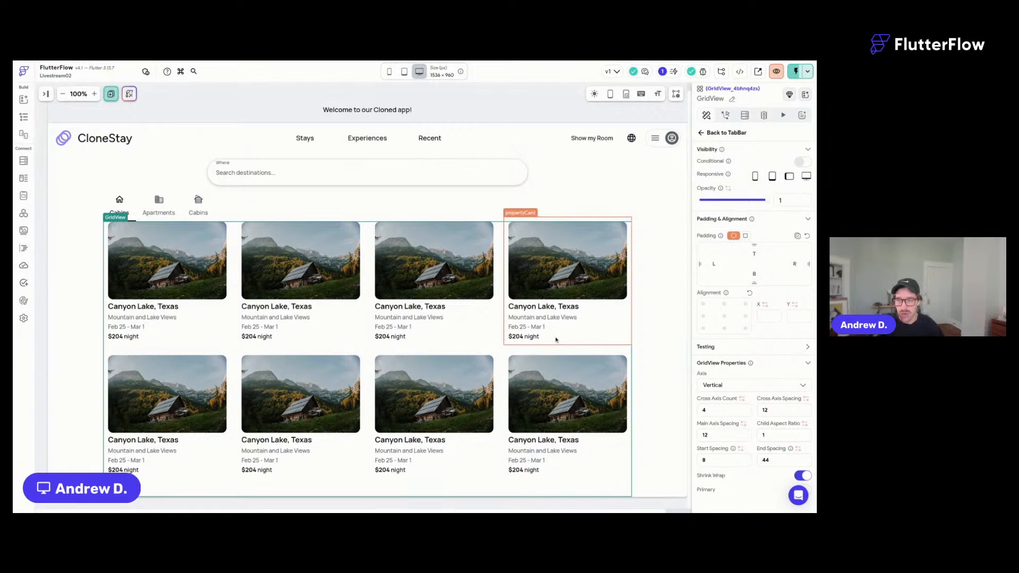
scroll(557, 339, "up", 1)
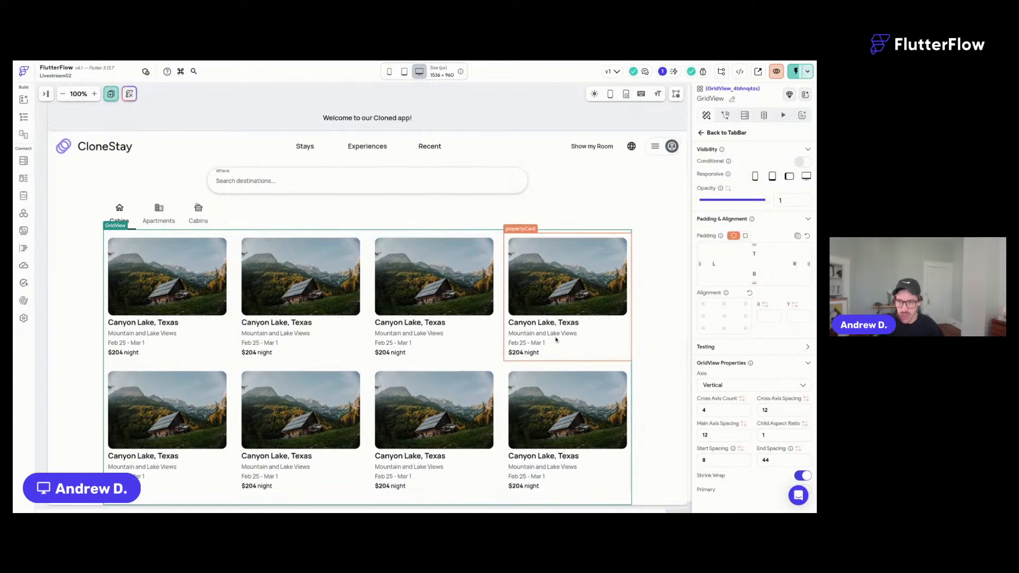
left_click(492, 101)
left_click(473, 360)
left_click(373, 375)
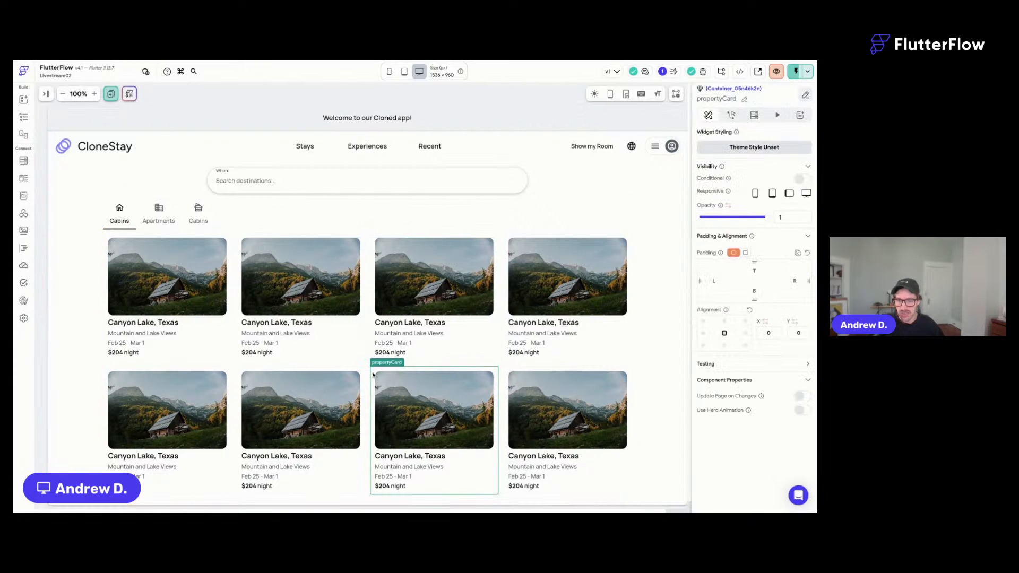
Make the GridView's cross axis count a responsive value: 1 below Small, 2 below Medium, 4 below Large, and 4 otherwise.
left_click(367, 372)
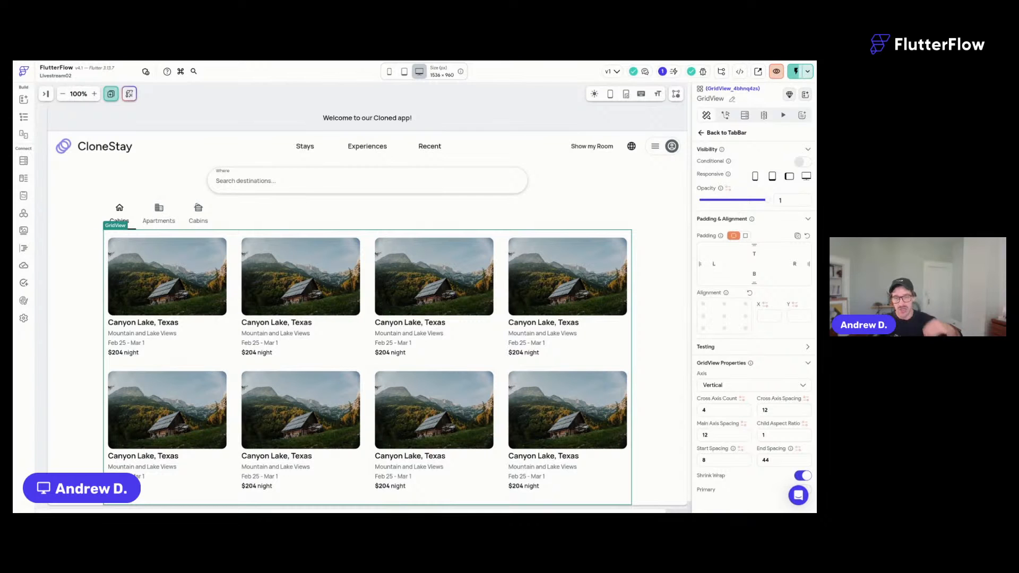
left_click(741, 399)
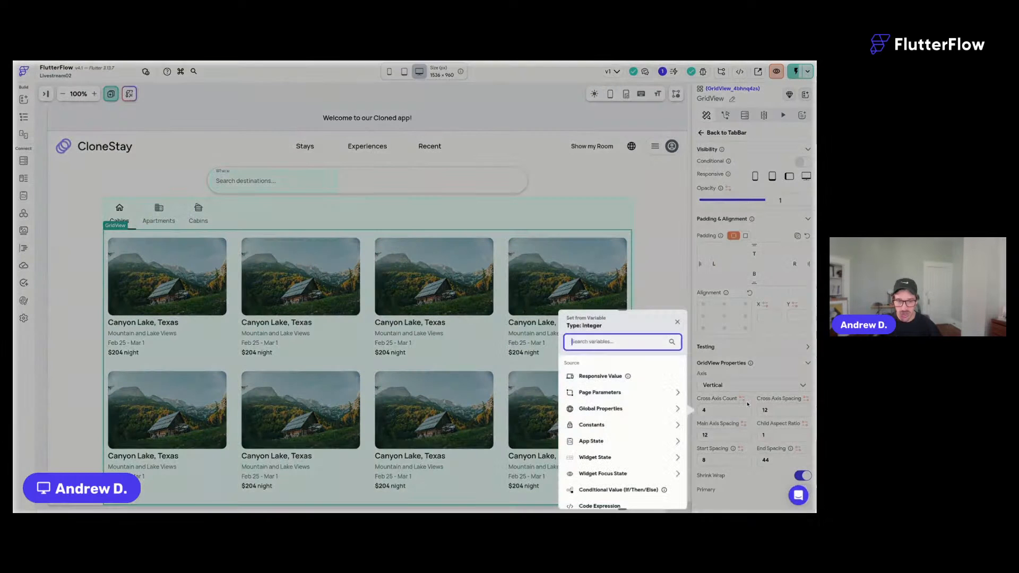
left_click(603, 377)
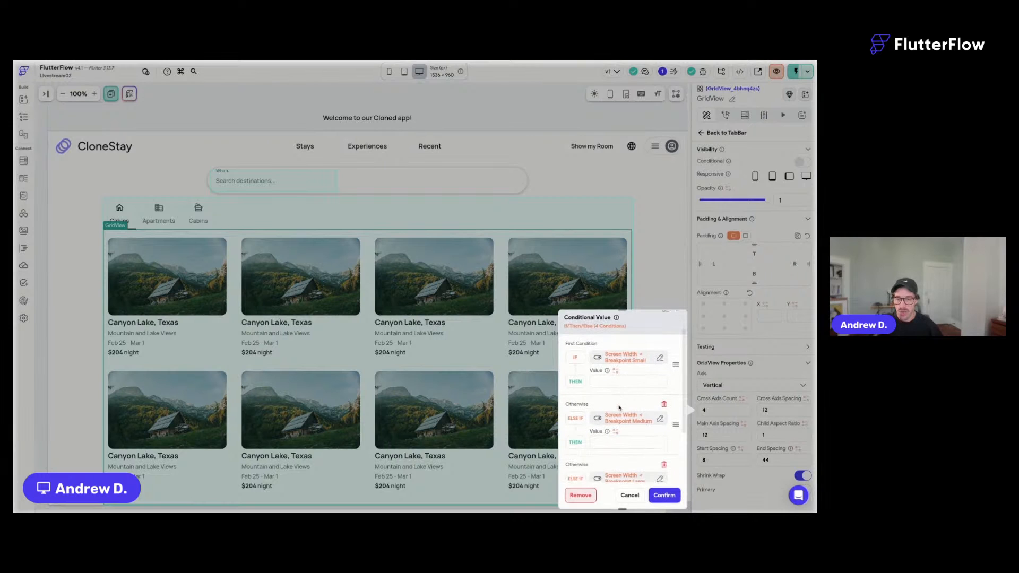
scroll(616, 403, "down", 2)
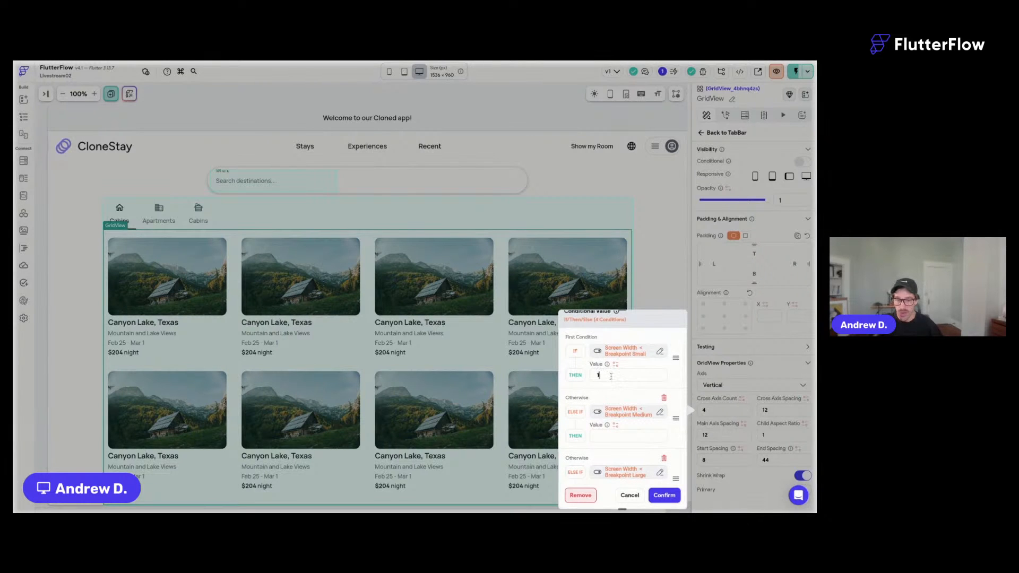
scroll(611, 411, "down", 1)
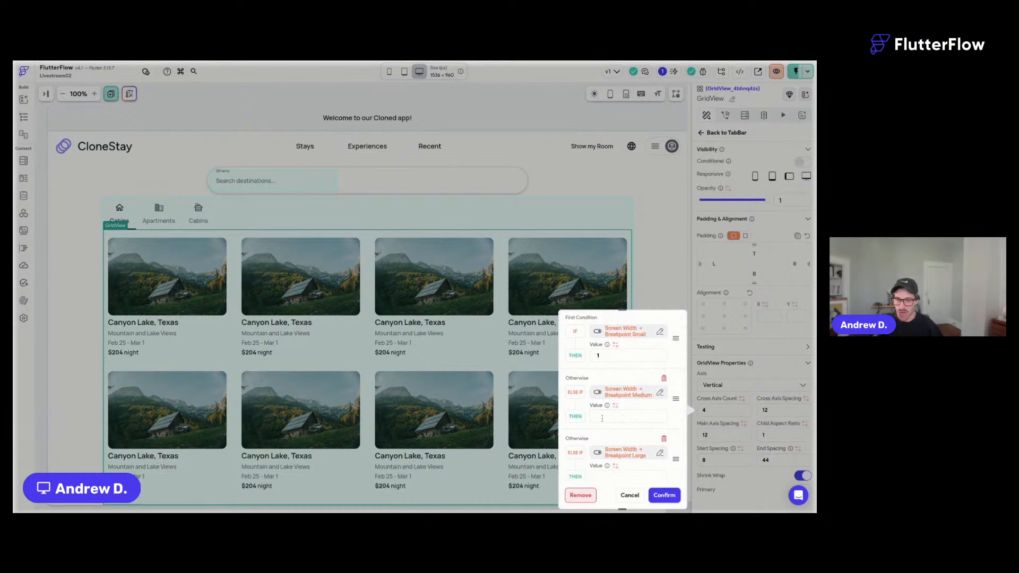
scroll(611, 412, "down", 2)
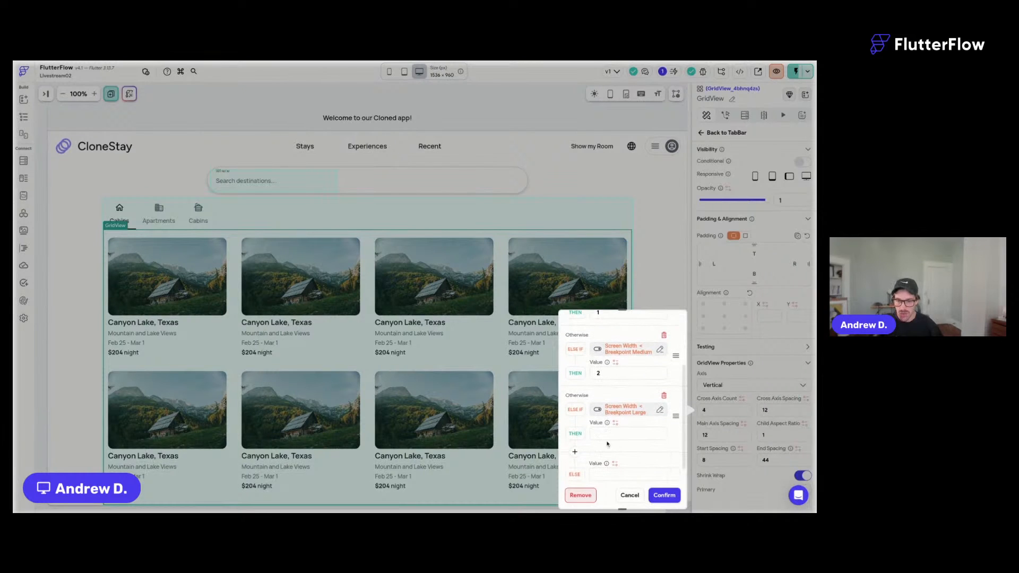
left_click(606, 434)
scroll(607, 435, "down", 1)
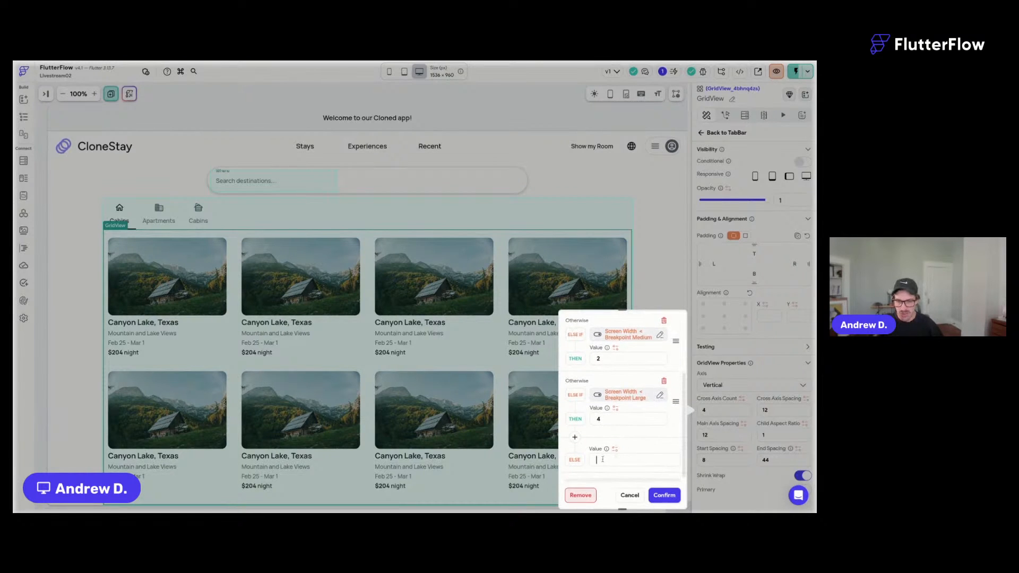
left_click(603, 460)
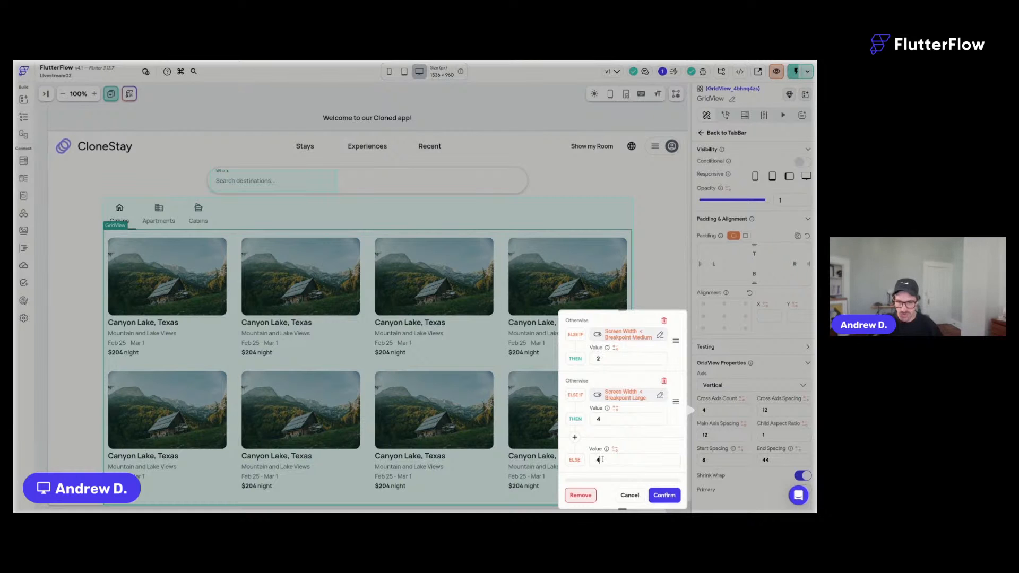
left_click(659, 492)
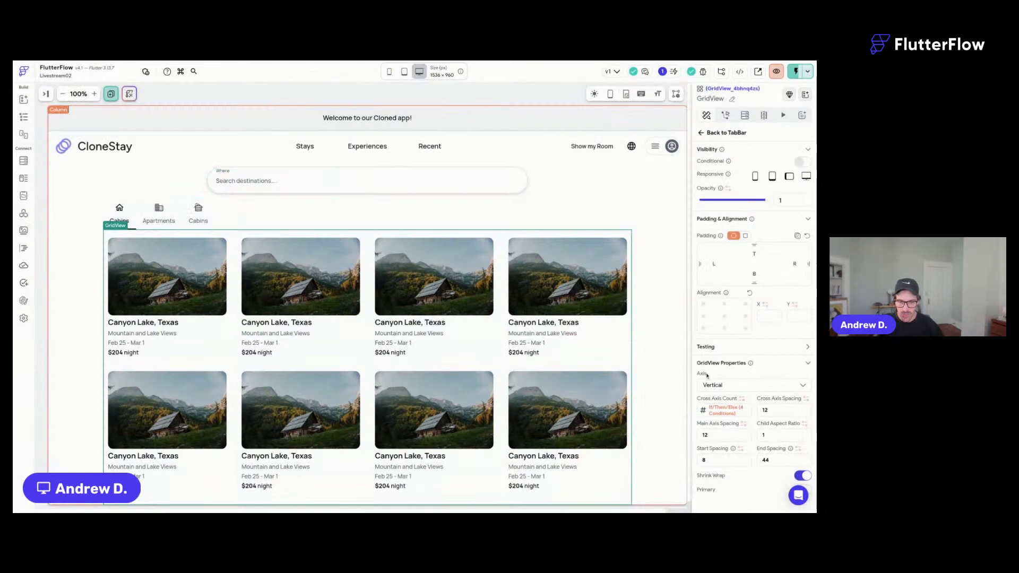
Make the GridView's child aspect ratio responsive, with 0.8 below Small and 1 for all other screen widths, and save the project.
scroll(779, 405, "down", 1)
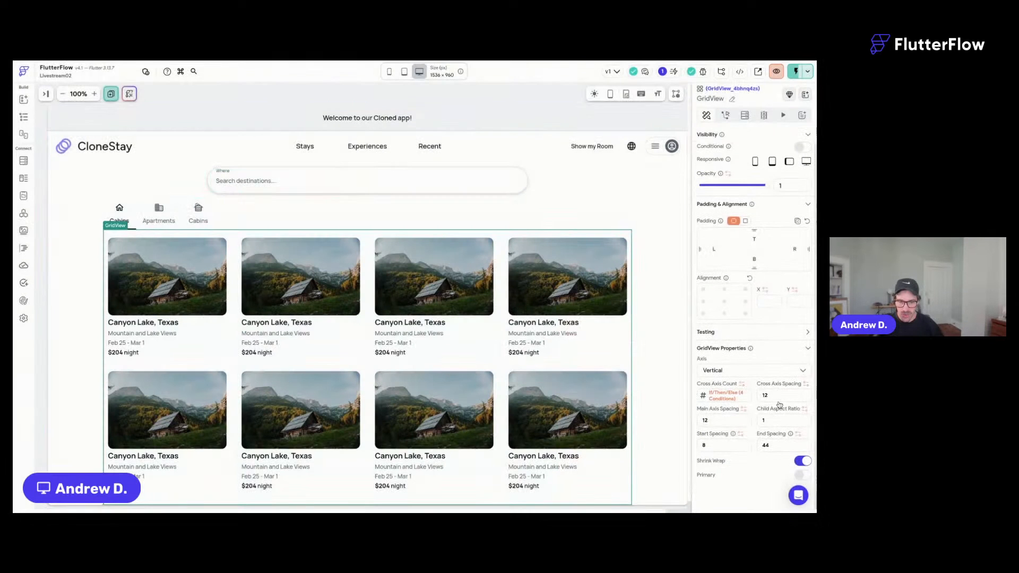
left_click(804, 411)
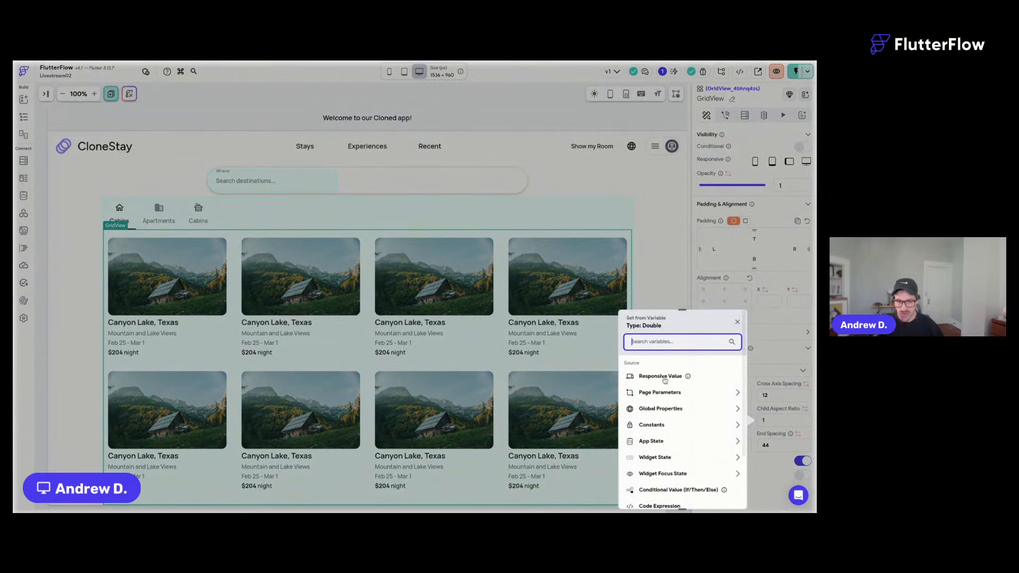
left_click(661, 376)
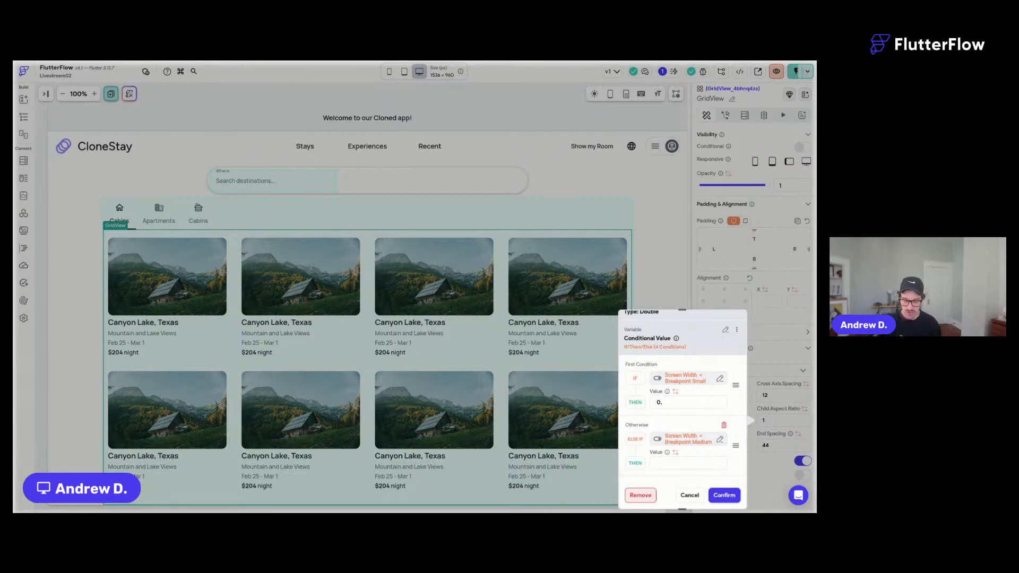
scroll(701, 412, "down", 1)
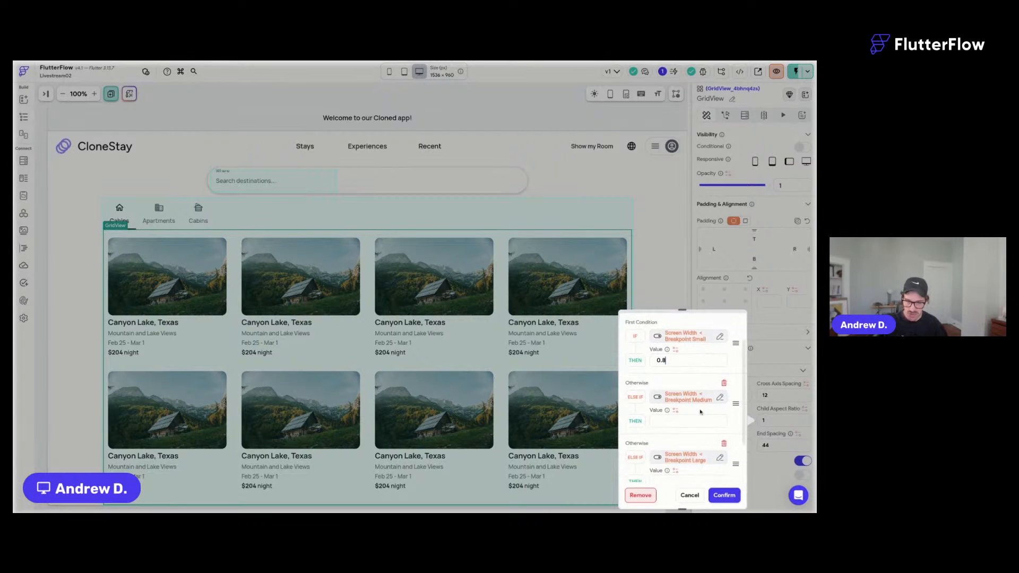
type("1")
scroll(677, 422, "down", 2)
left_click(669, 413)
type("1")
scroll(670, 425, "down", 1)
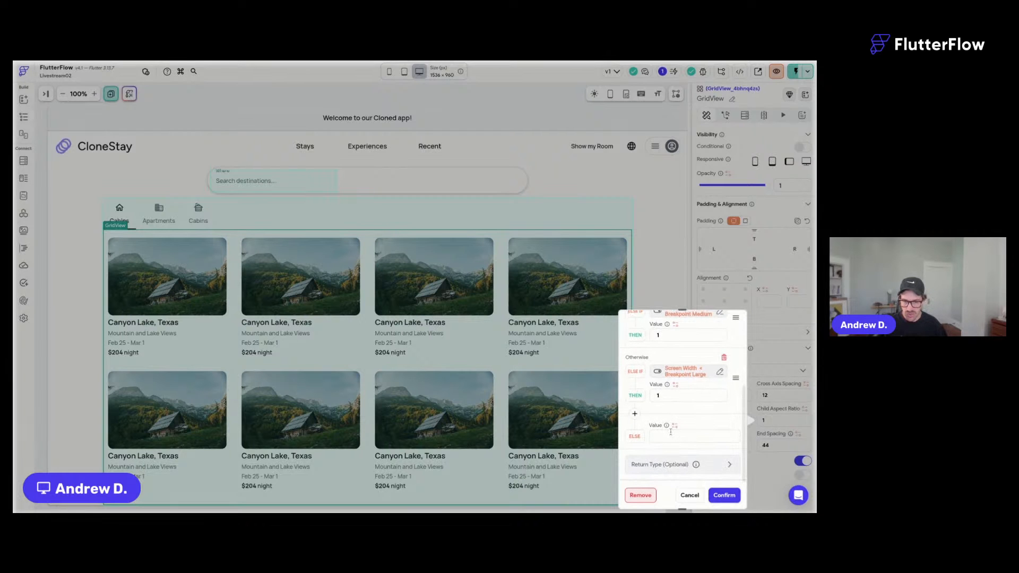
type("1")
left_click(724, 495)
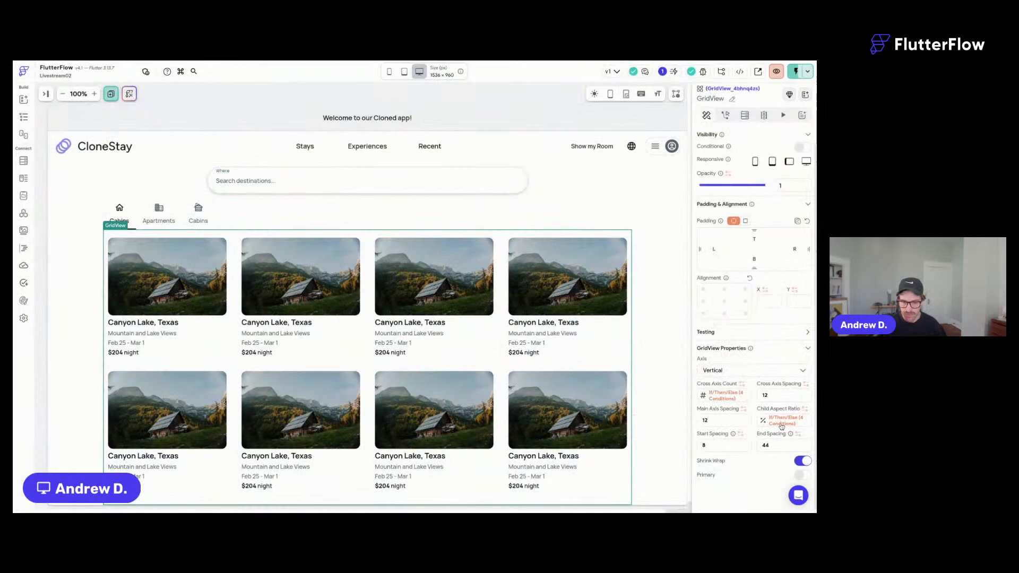
left_click(493, 97)
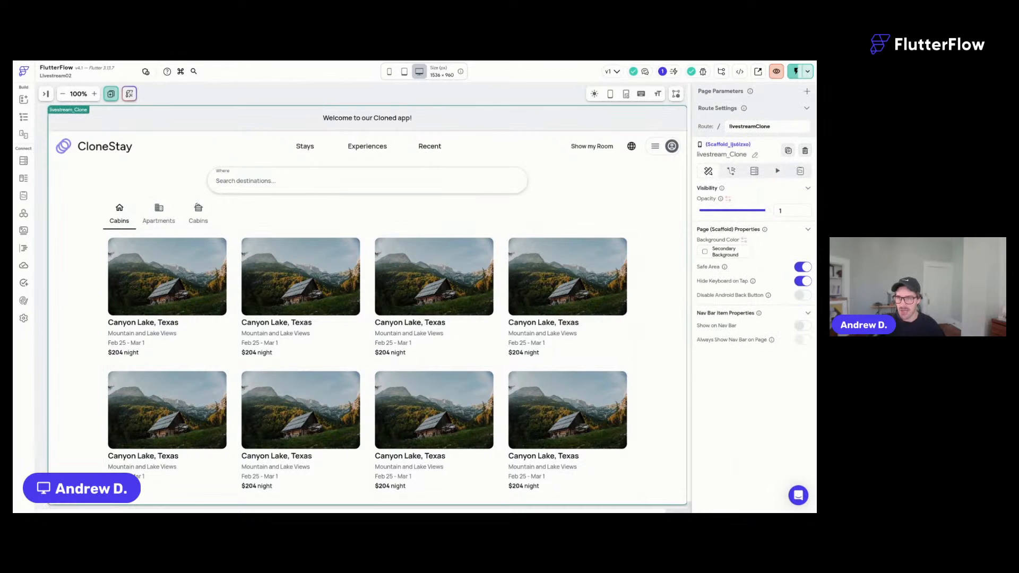
key("ctrl+s")
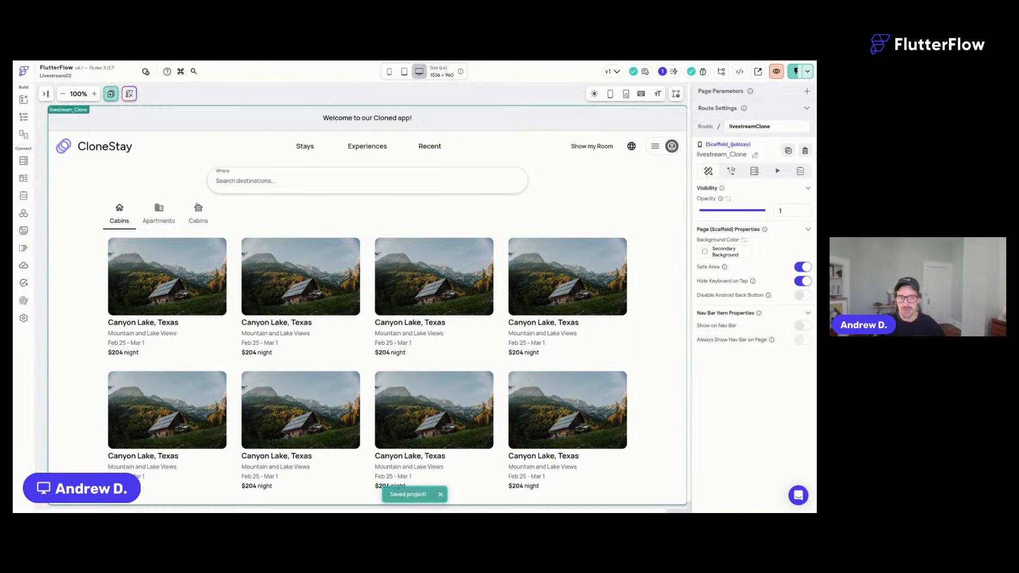
Instantly reload the project's test session and open the Tickets page in the running app.
left_click(796, 71)
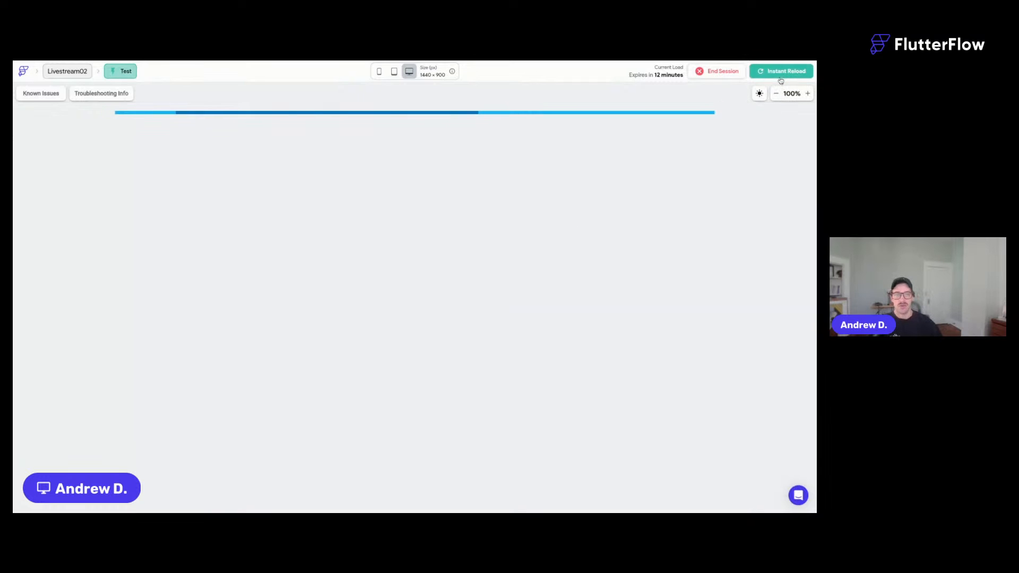
left_click(782, 73)
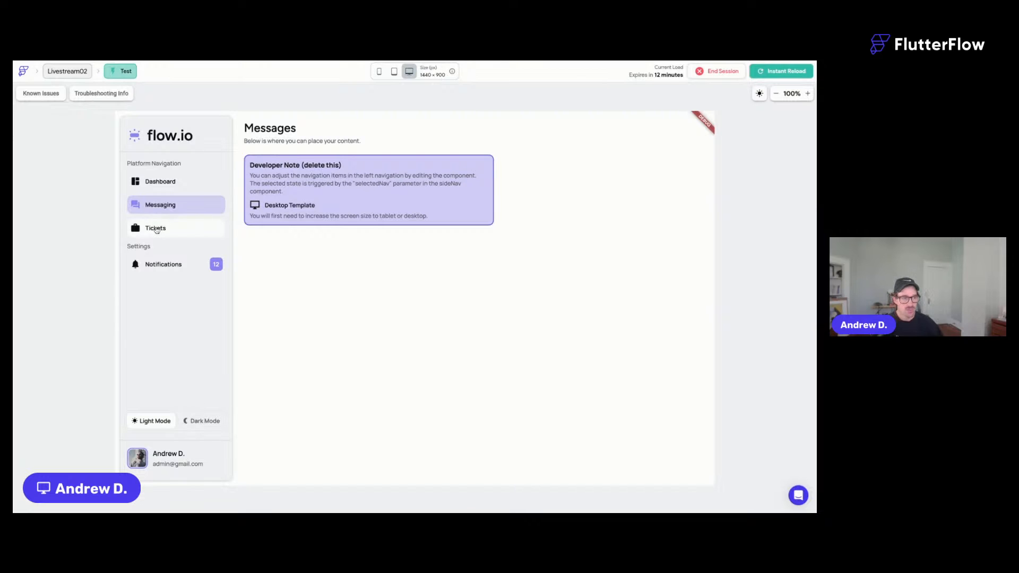
left_click(155, 229)
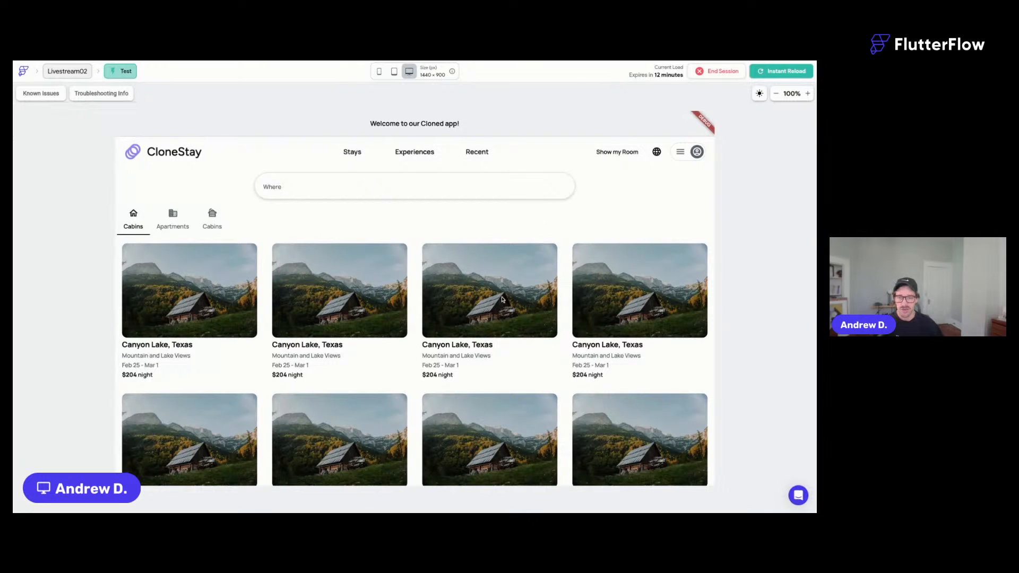
Check the property grid's scrolling and swiping in the running app, then look through the Apartments and Cabins tabs.
scroll(501, 299, "down", 2)
scroll(527, 303, "right", 3)
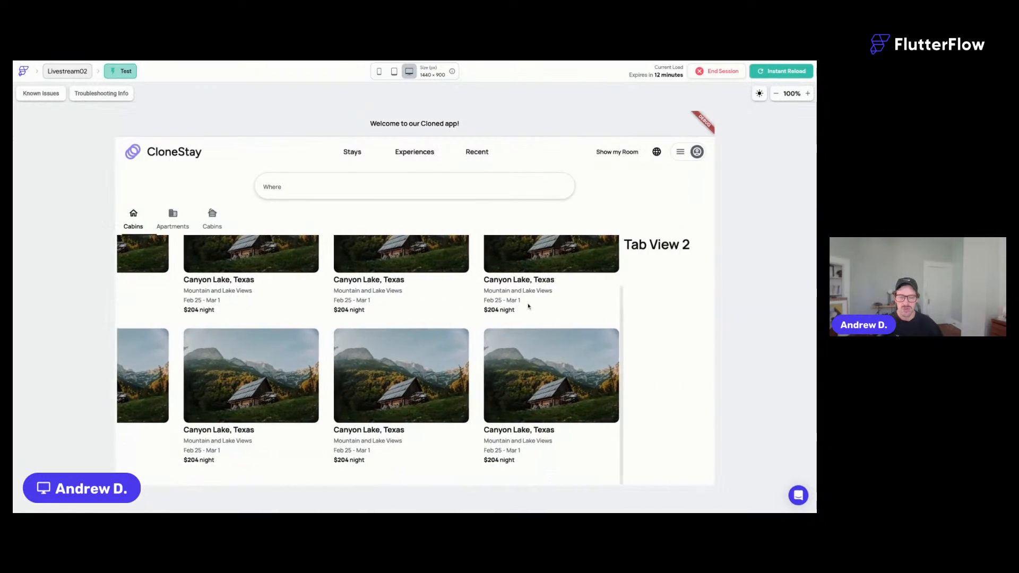
scroll(527, 306, "left", 3)
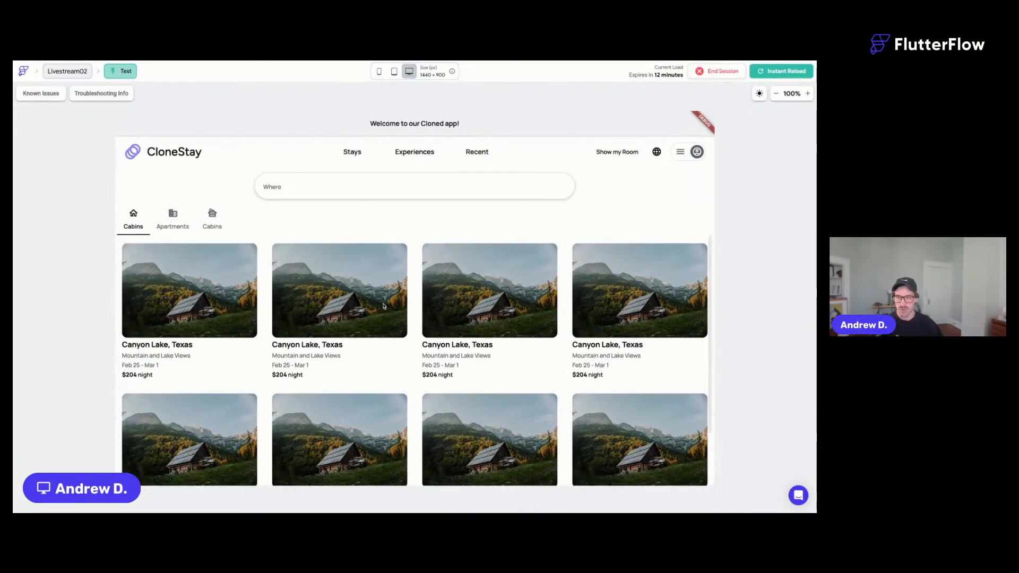
scroll(384, 306, "down", 1)
scroll(384, 306, "up", 1)
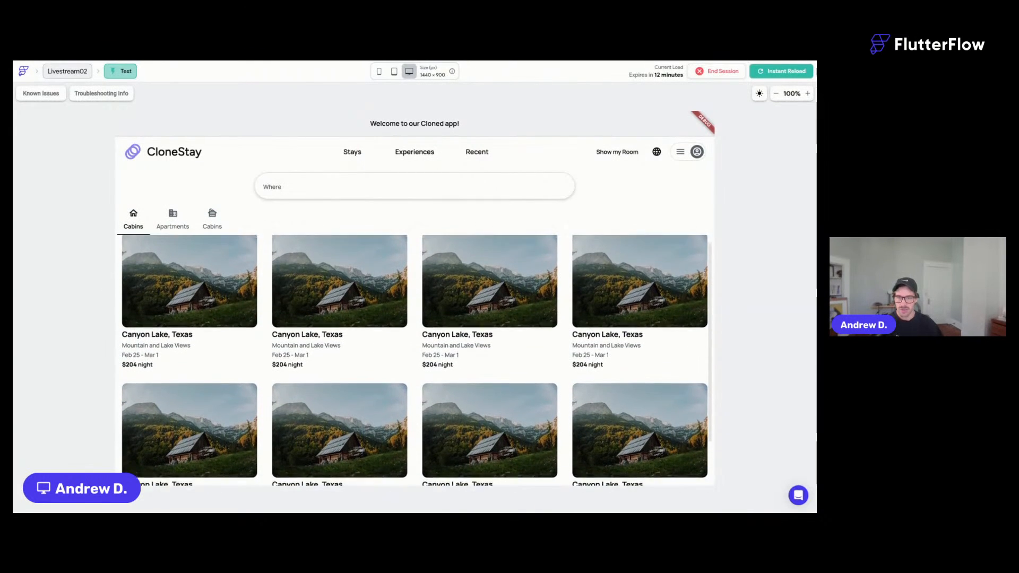
left_click(173, 218)
left_click(211, 218)
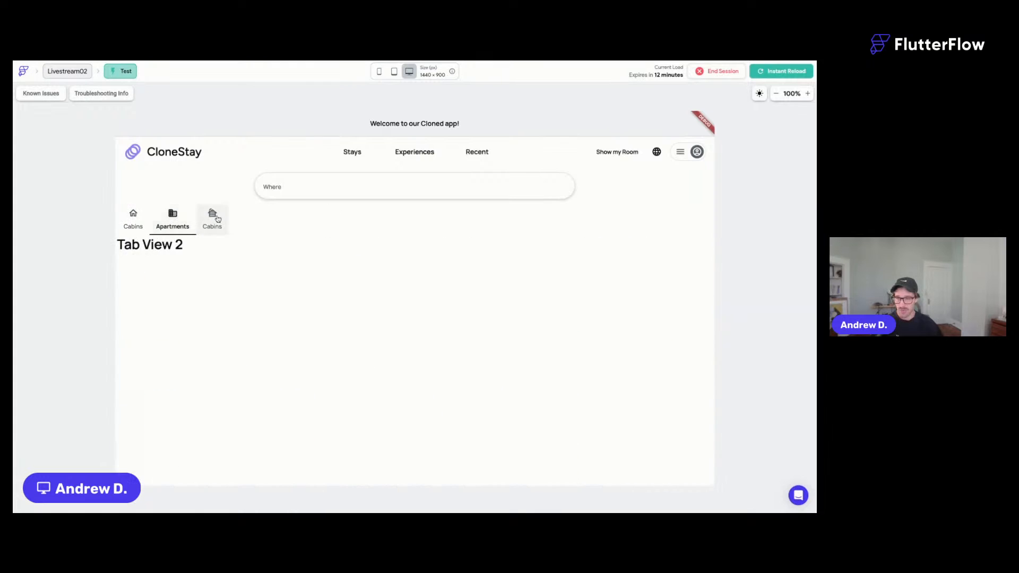
left_click(133, 219)
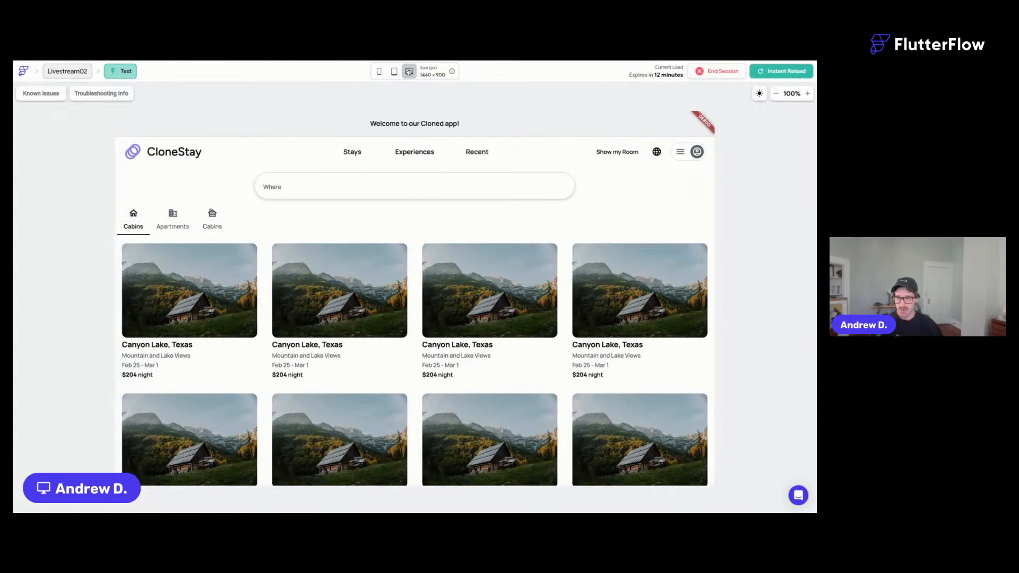
Set the test preview to the 1536 × 960 desktop size and check how the property grid scrolls.
left_click(409, 71)
left_click(469, 162)
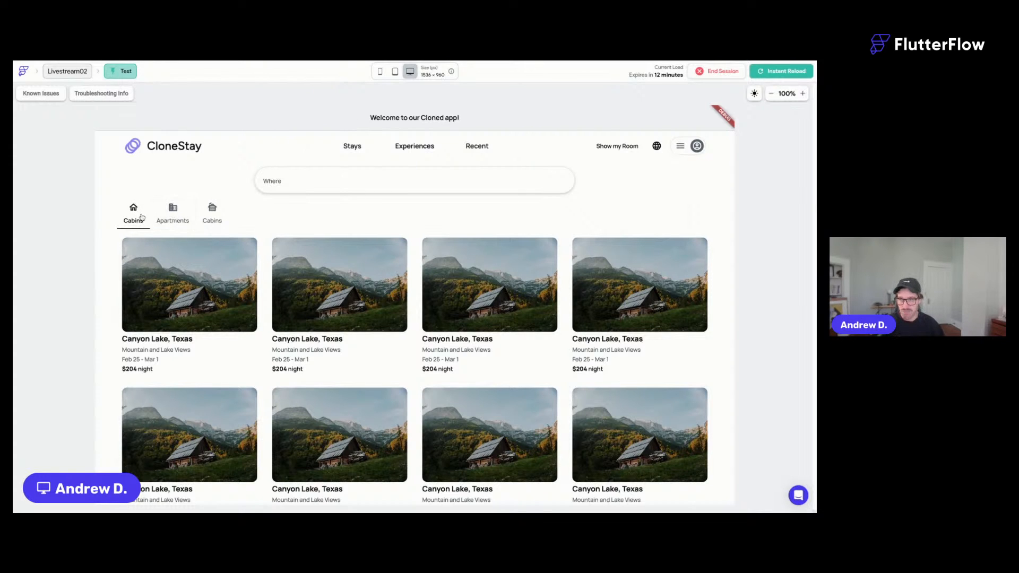
scroll(596, 350, "down", 1)
scroll(595, 350, "up", 1)
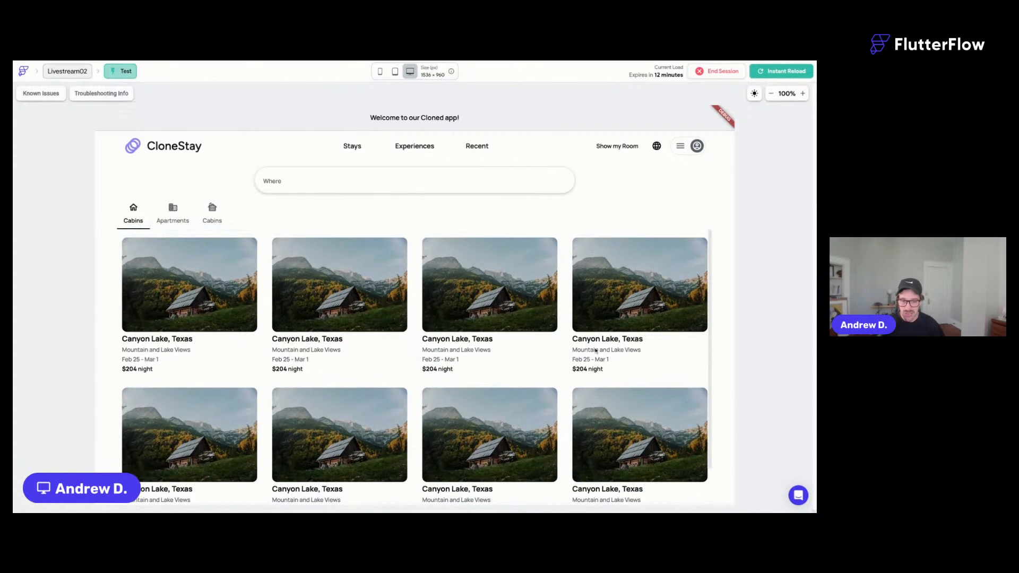
scroll(595, 350, "down", 1)
scroll(596, 350, "up", 1)
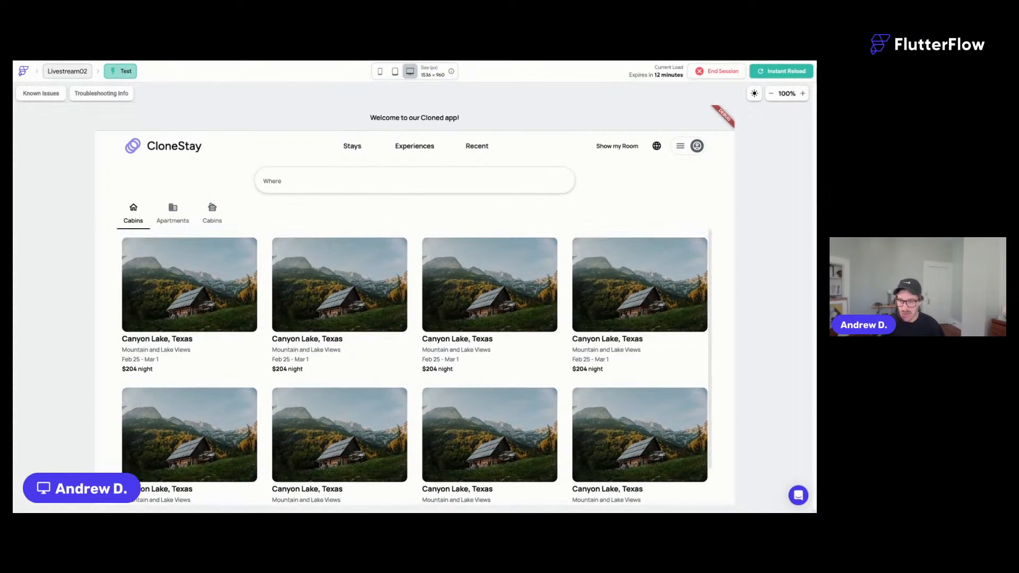
Preview the running app at tablet size in portrait orientation, first on iPad Pro 12.9" (Gen 4) and then on iPad Pro 11".
left_click(395, 71)
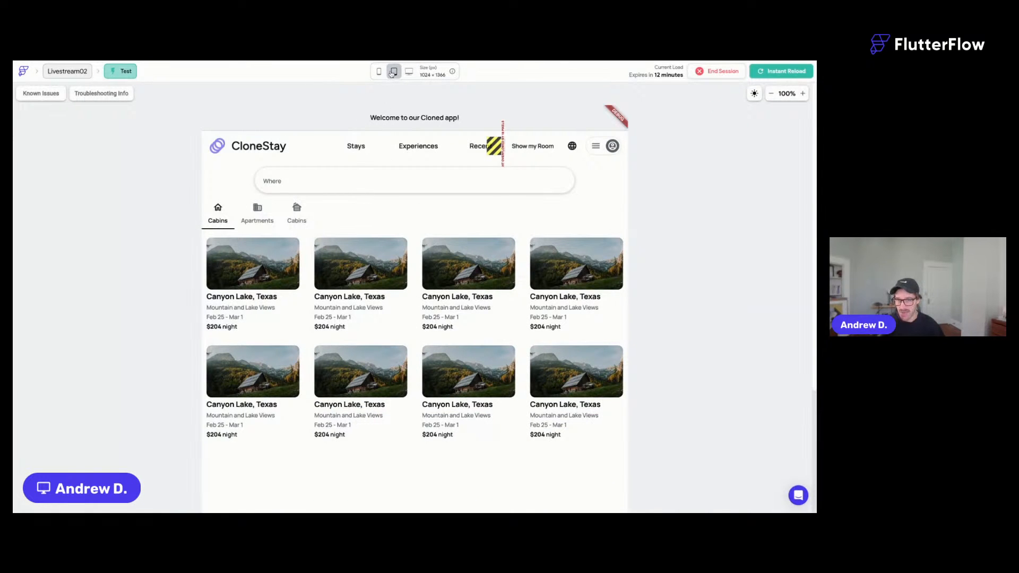
left_click(393, 72)
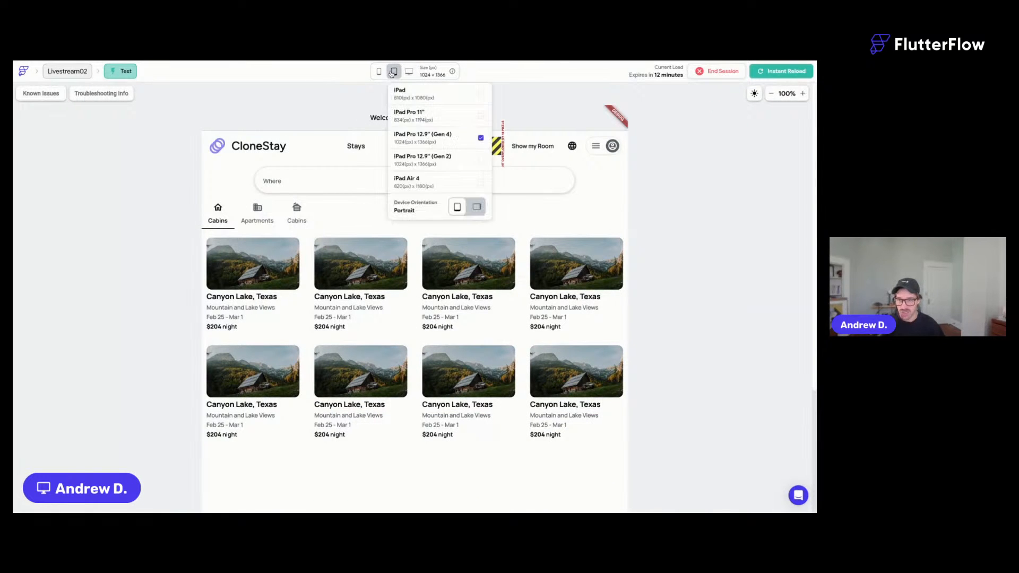
left_click(451, 209)
left_click(393, 73)
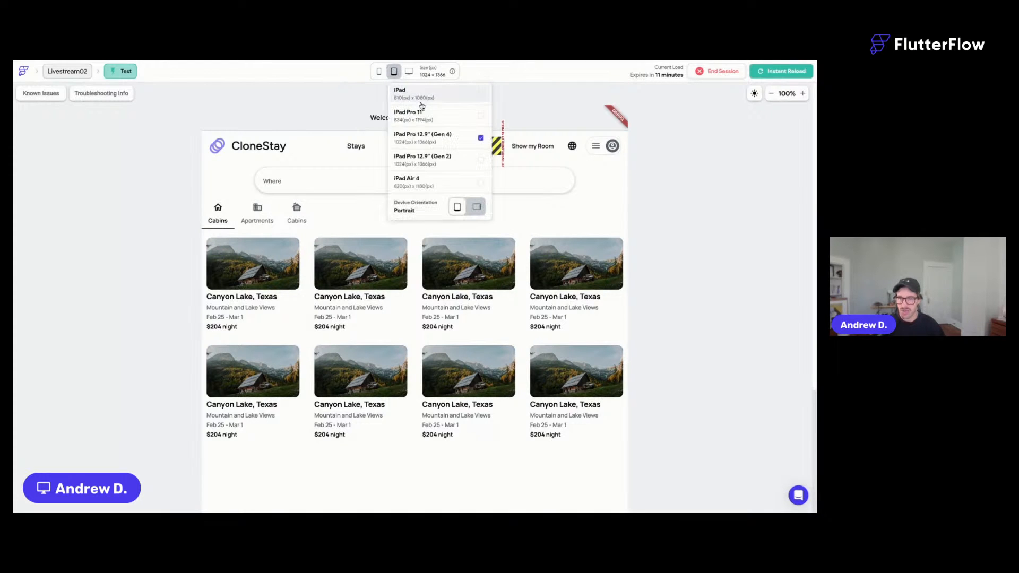
left_click(434, 118)
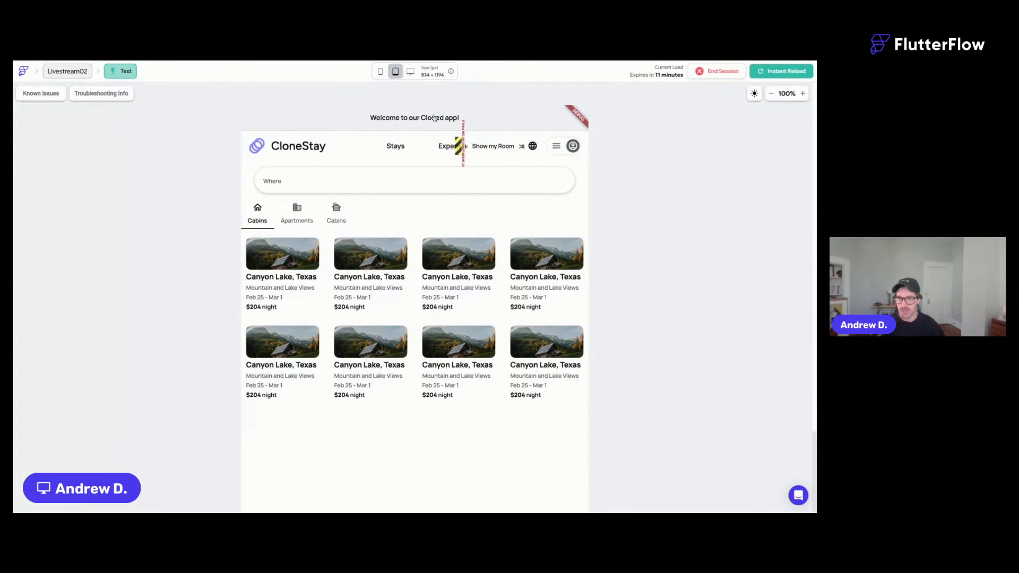
Preview the running app at the 393 × 852 phone size and look through the property listings.
left_click(381, 72)
scroll(417, 310, "down", 3)
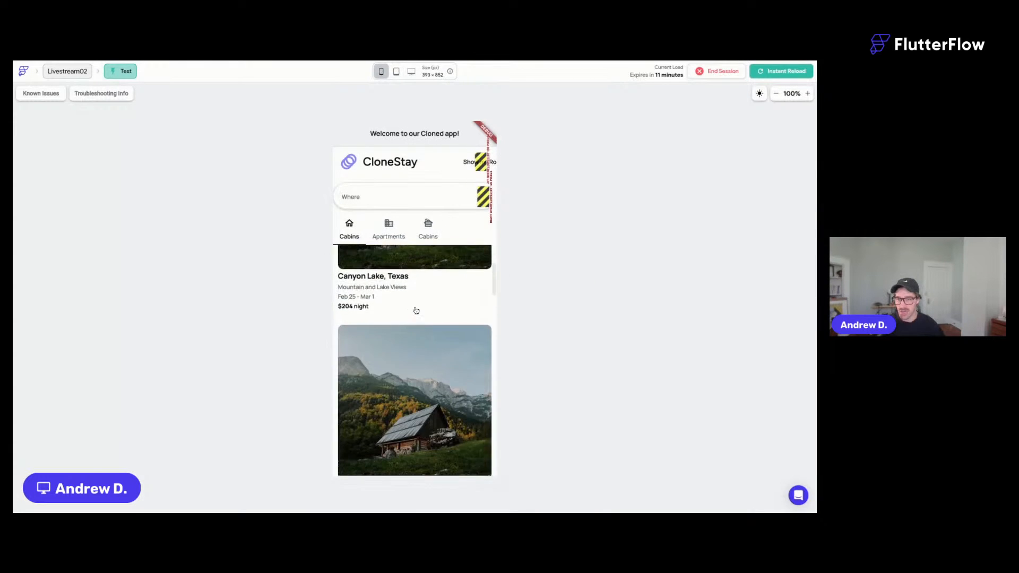
scroll(414, 310, "up", 3)
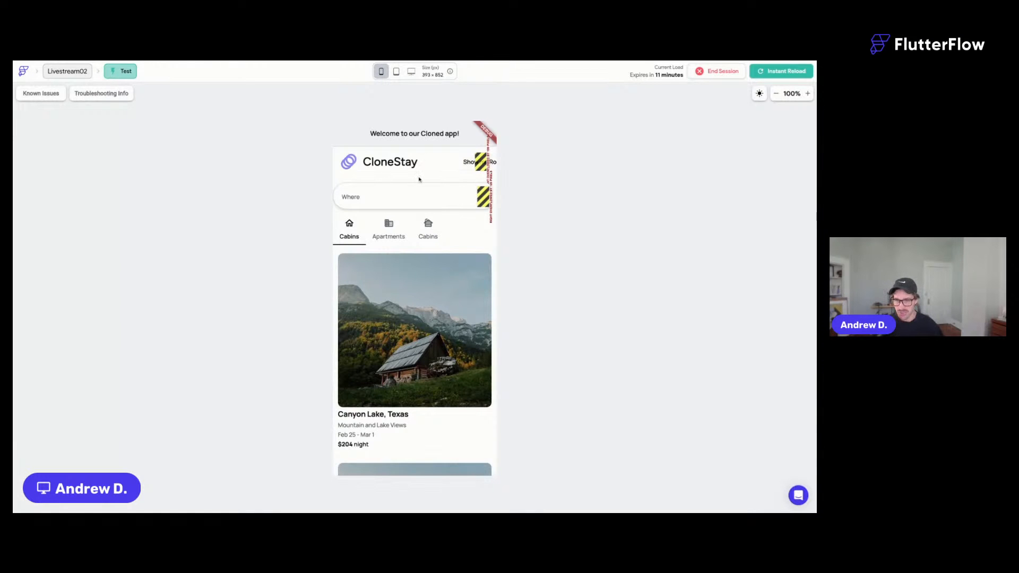
scroll(402, 287, "down", 3)
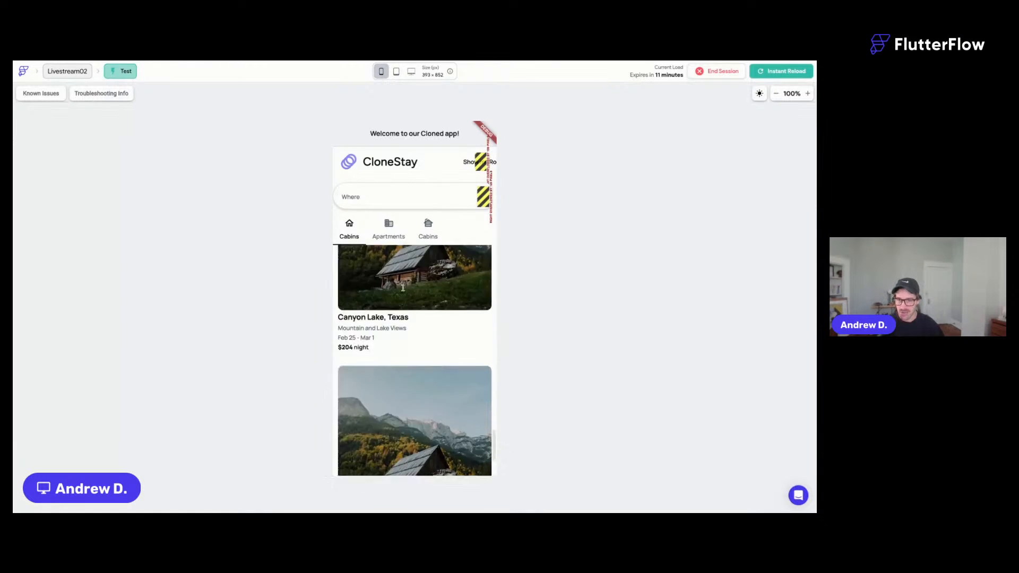
scroll(403, 287, "down", 2)
scroll(403, 287, "up", 5)
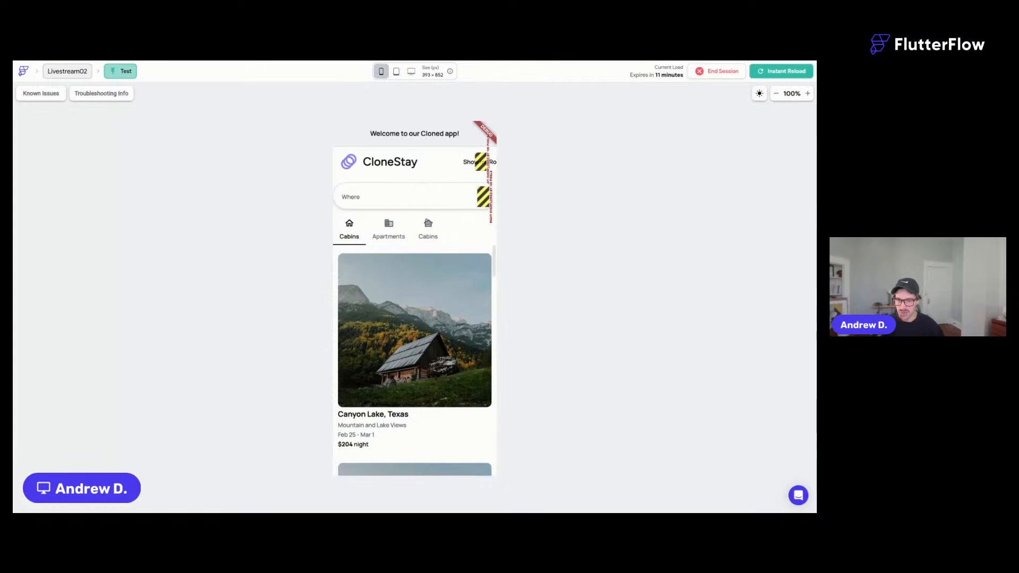
Compare the property grid at the 1024 × 1366 tablet size and the 1440 × 900 desktop size.
left_click(394, 74)
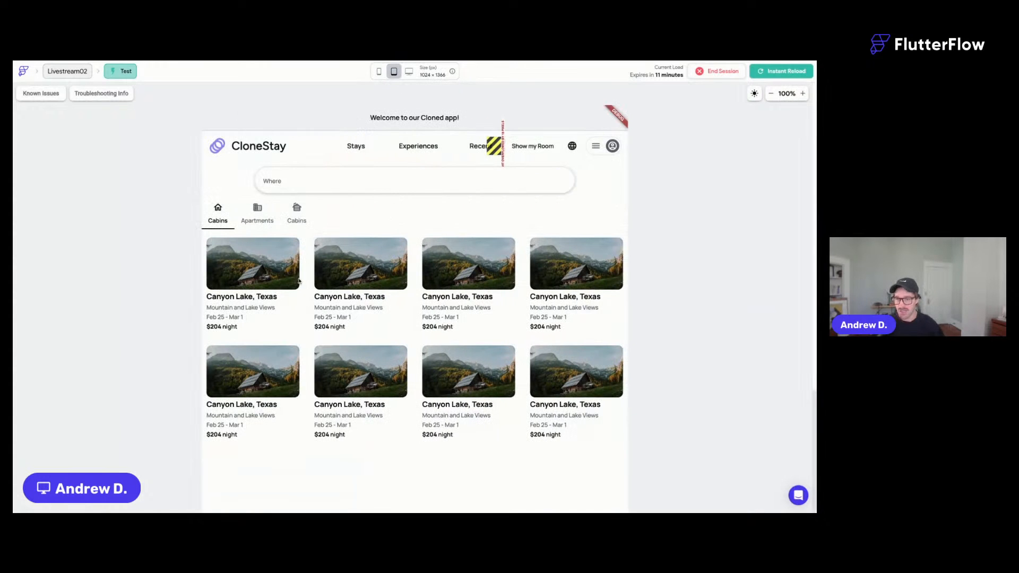
left_click(409, 74)
scroll(426, 347, "down", 2)
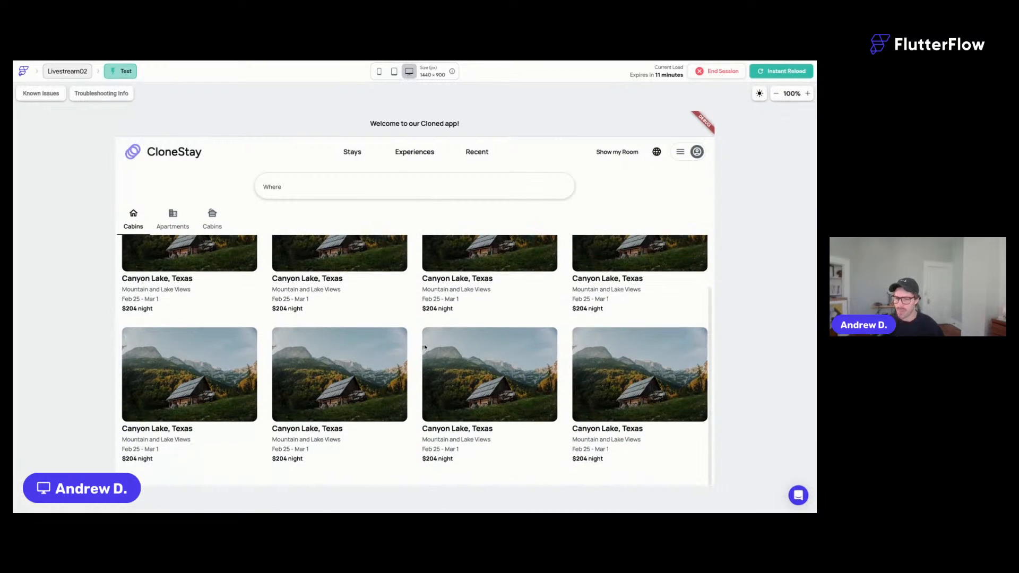
scroll(425, 347, "up", 2)
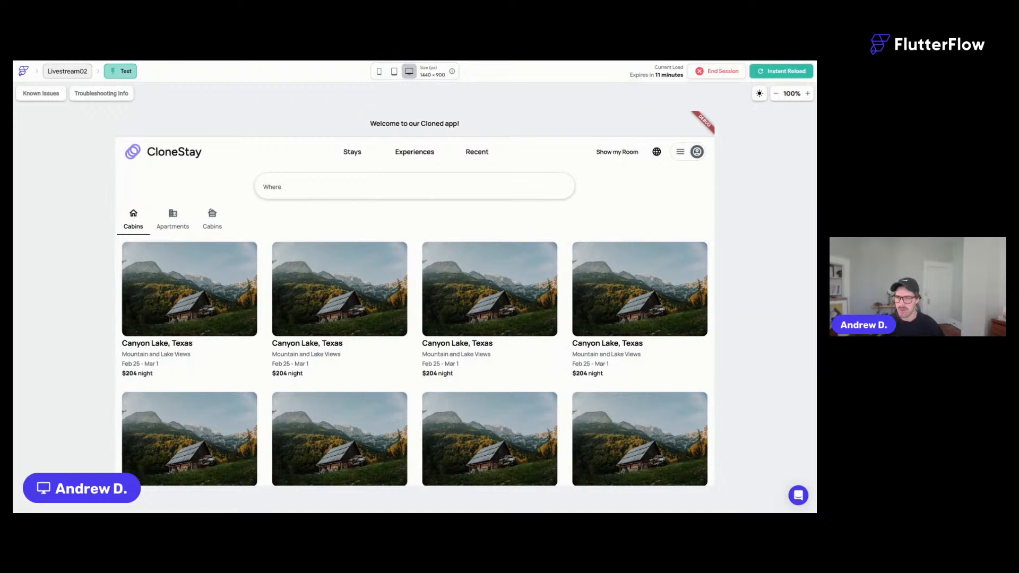
In the project's Design System theme settings, set the Tablet breakpoint to 991 and the Tablet (landscape) breakpoint to 1270.
key("ctrl+shift+Tab")
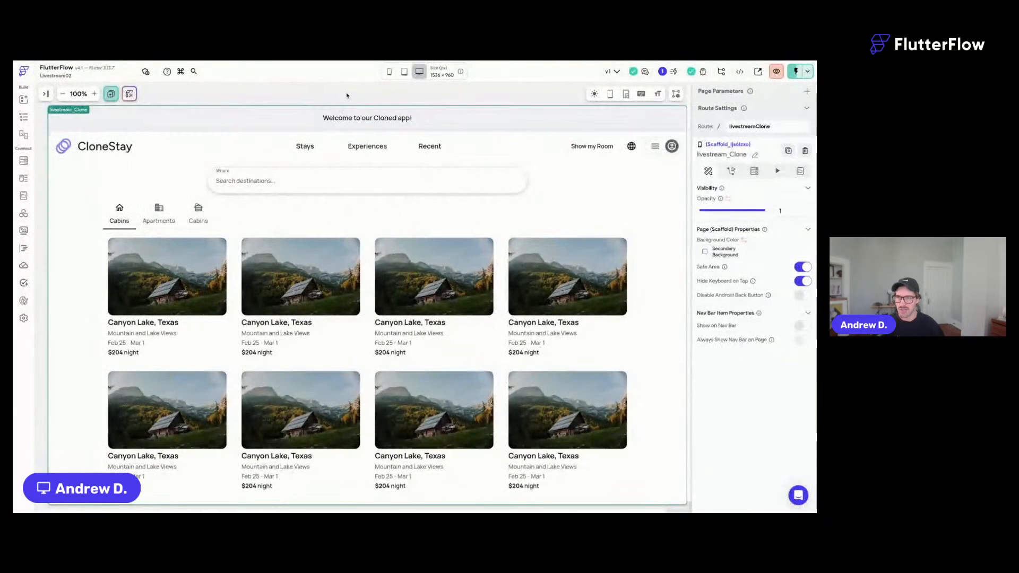
left_click(228, 376)
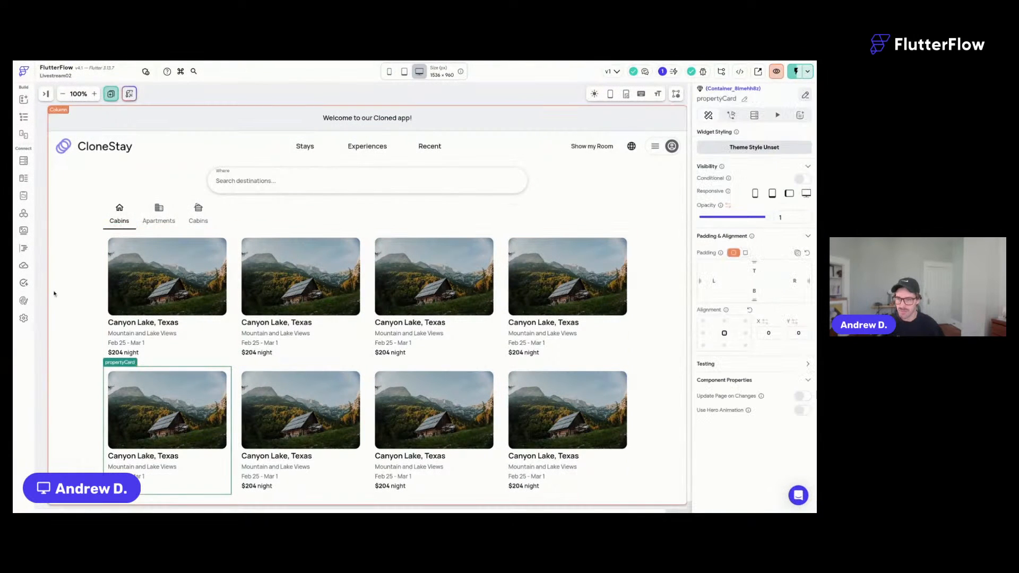
left_click(24, 301)
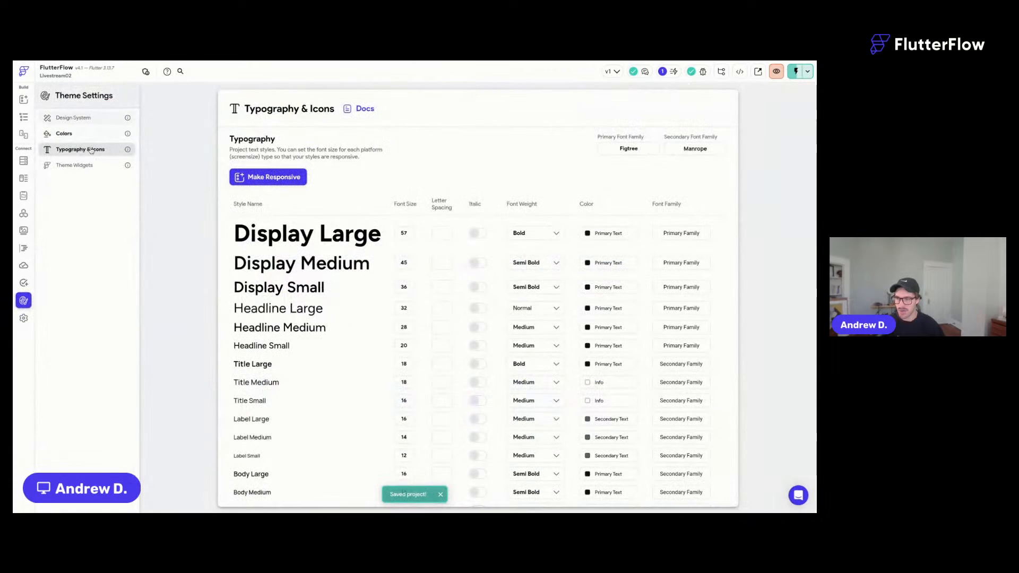
left_click(75, 117)
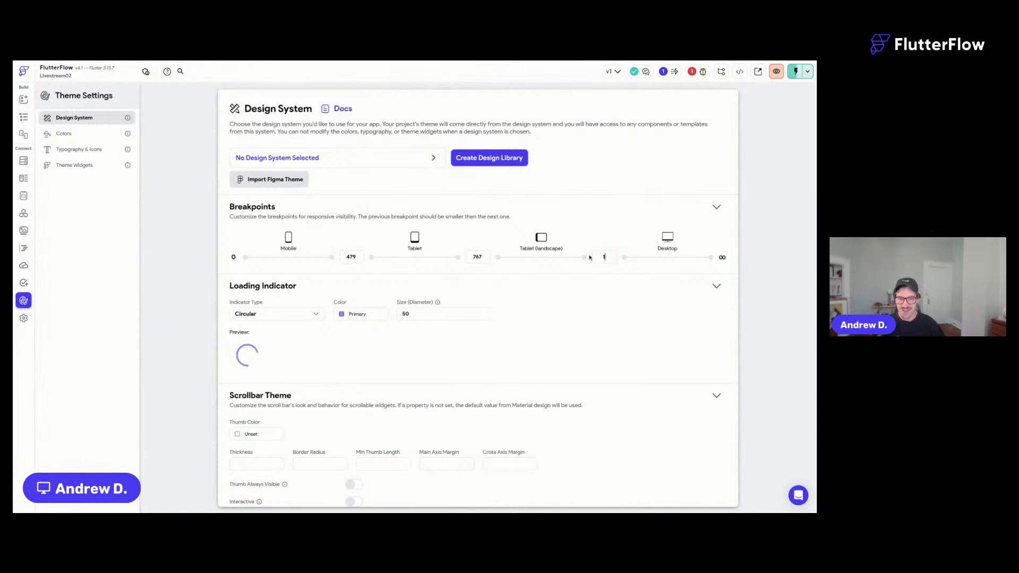
type("1270")
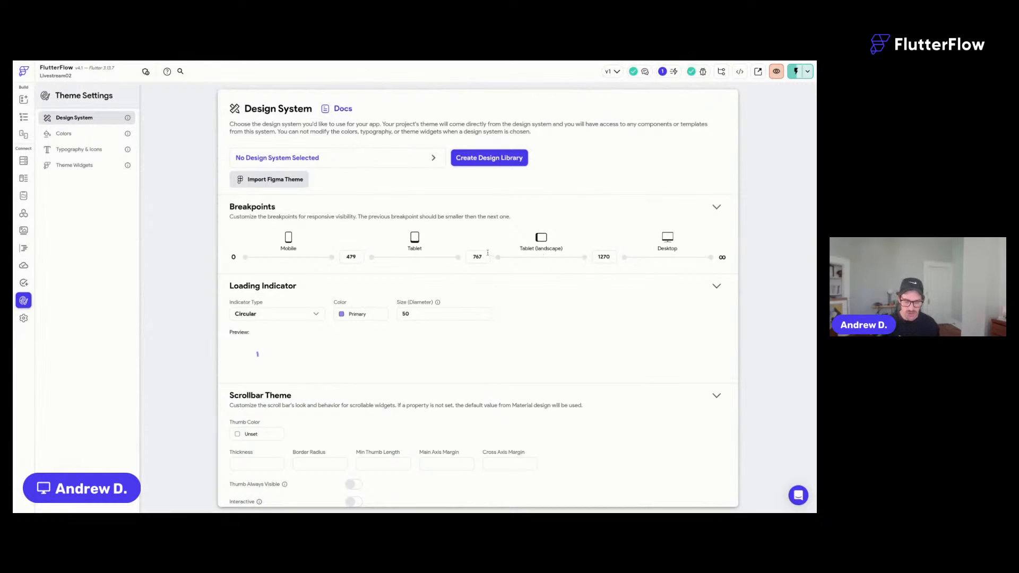
double_click(487, 255)
type("991")
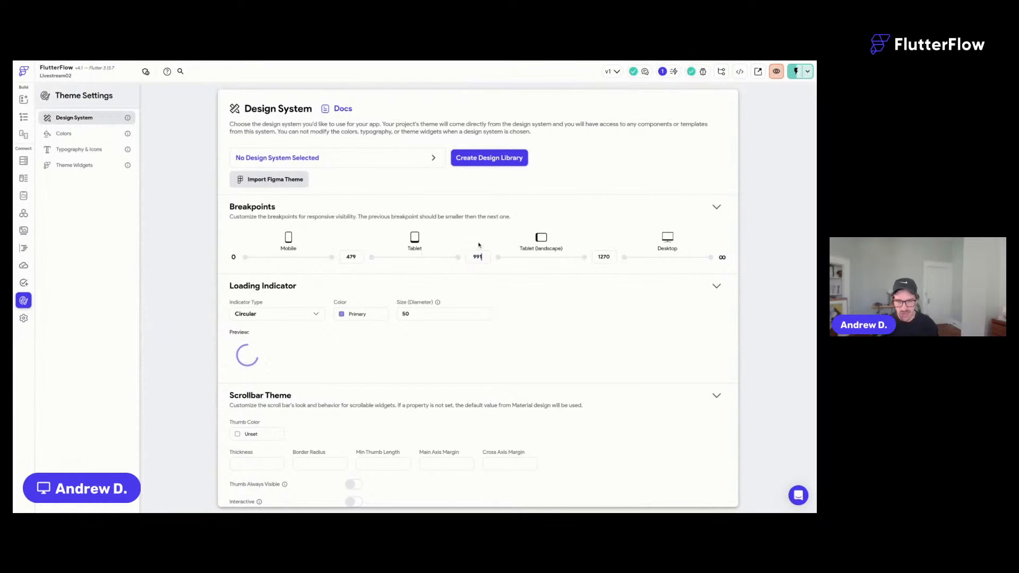
double_click(610, 256)
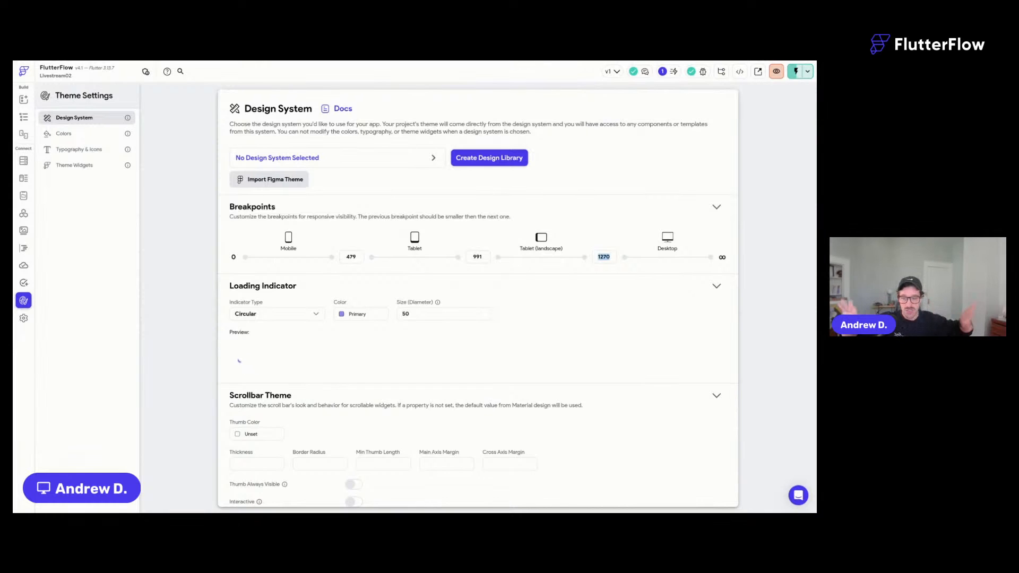
left_click(610, 257)
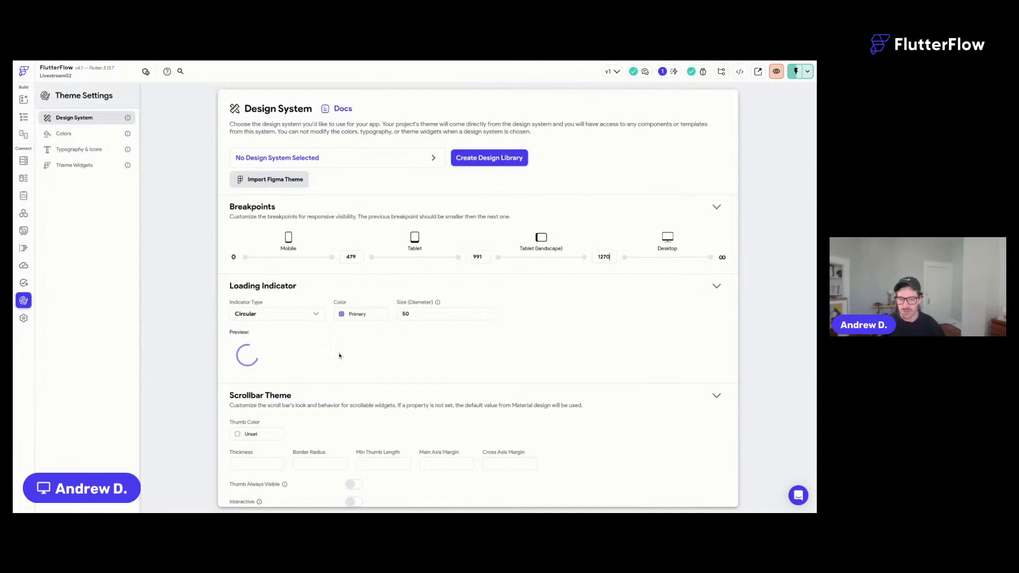
Return to the livestream_Clone page with its widget tree and save the project.
scroll(443, 255, "down", 3)
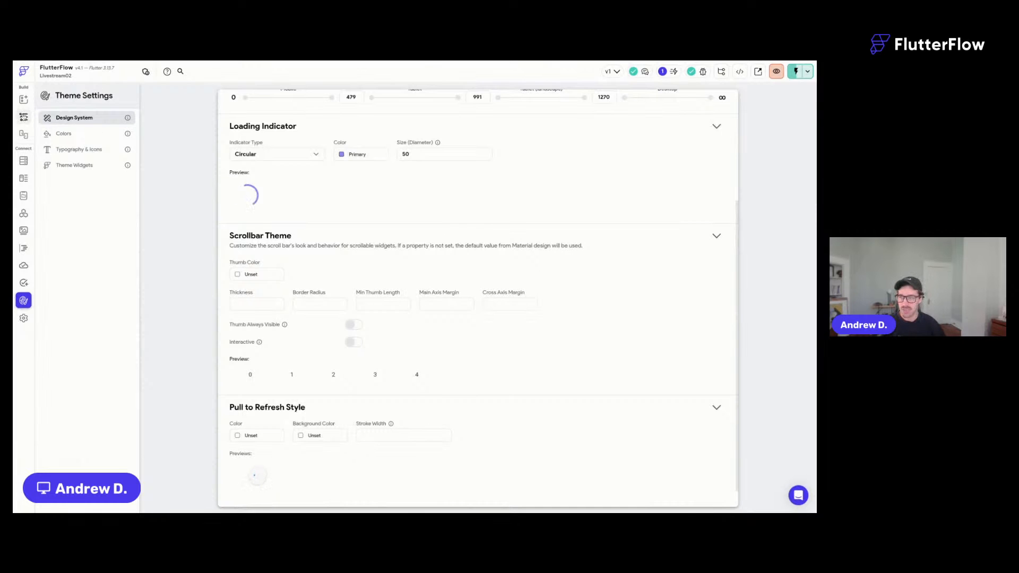
left_click(24, 117)
left_click(404, 95)
scroll(405, 96, "right", 1)
key("super+s")
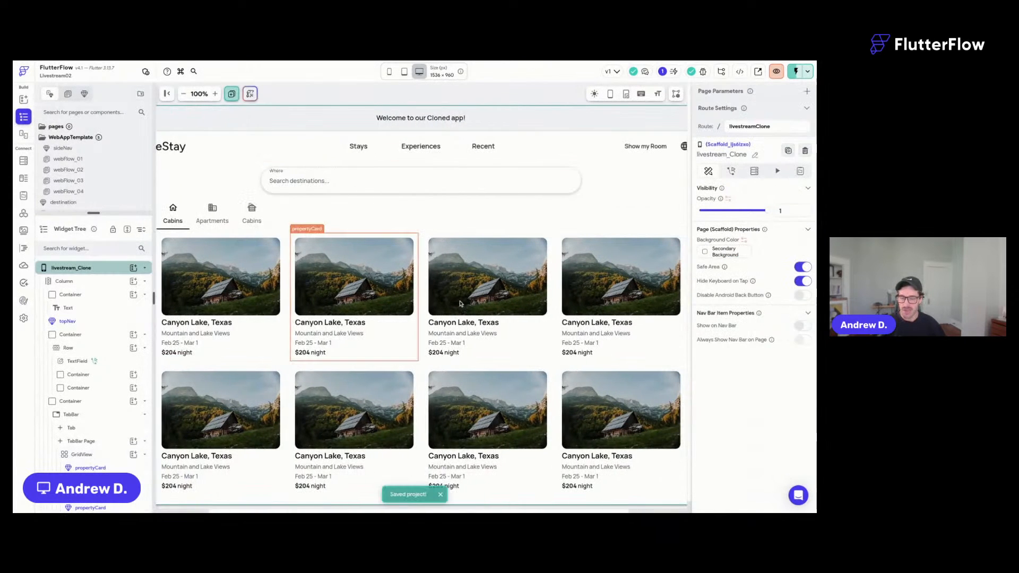
Open the propertyCard component for editing and set its Column's uniform padding to 0.
left_click(399, 317)
left_click(426, 368)
left_click(375, 336)
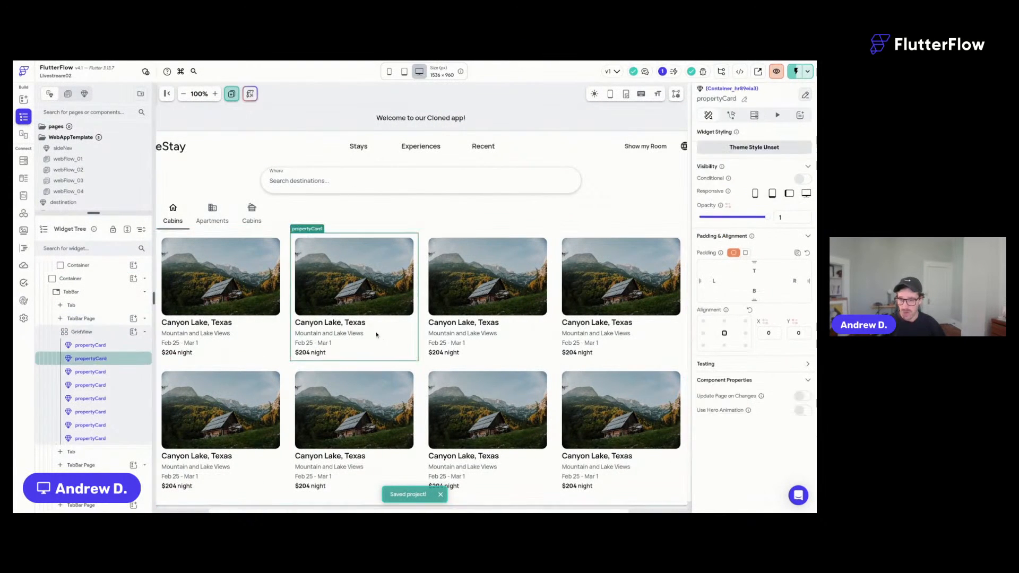
left_click(805, 95)
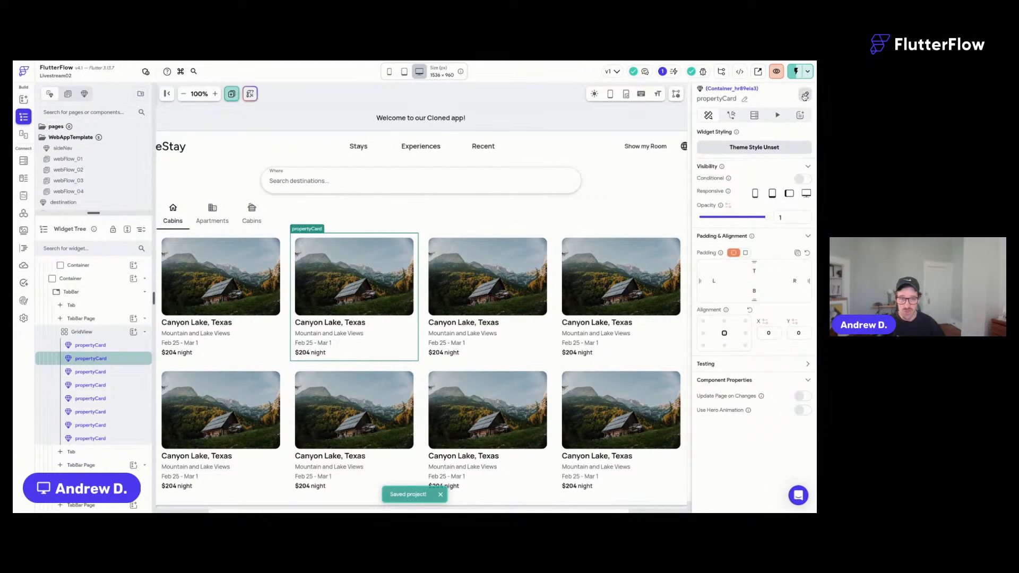
left_click(439, 368)
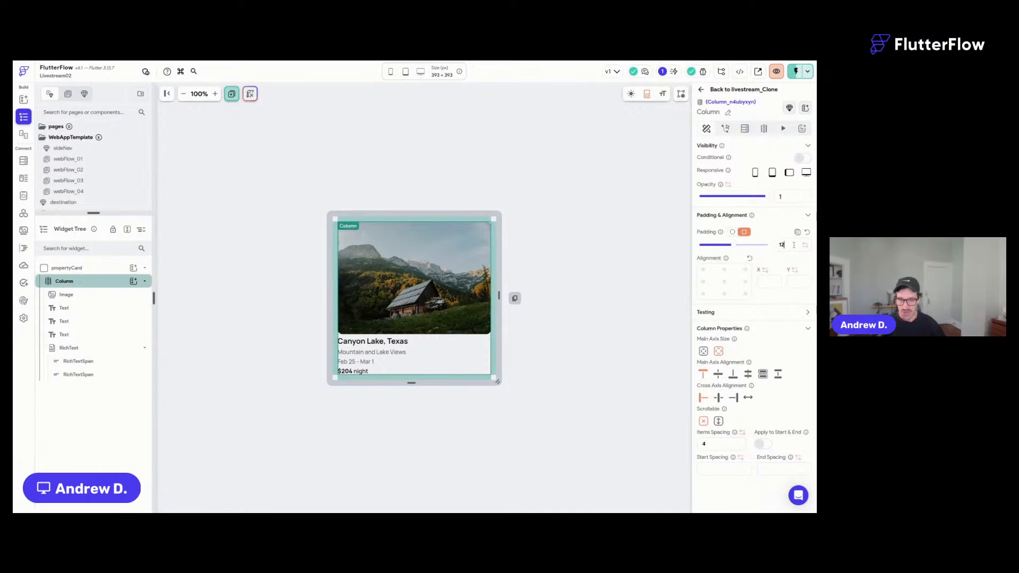
key("BackSpace")
key("BackSpace")
type("0")
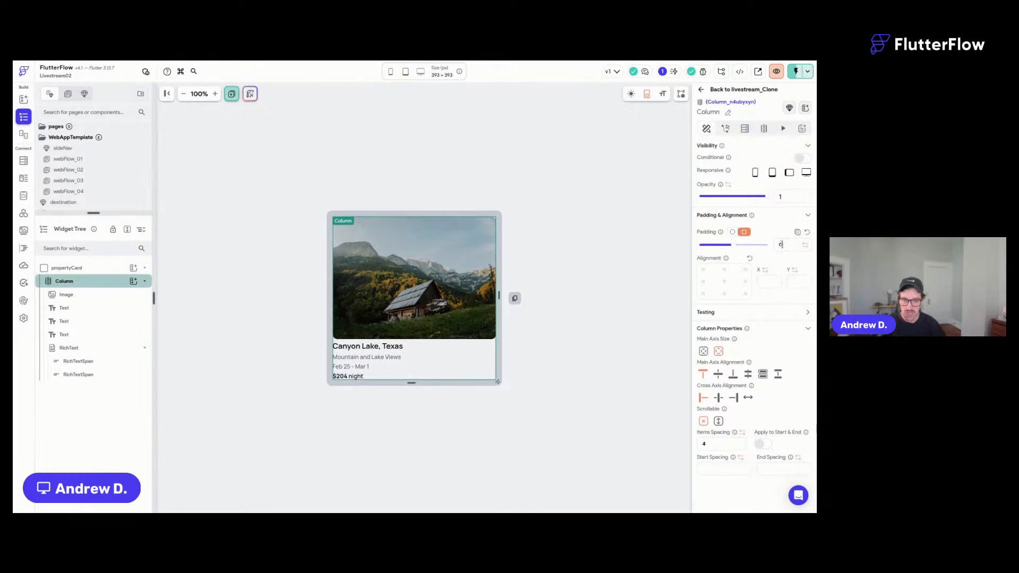
Back on the livestream_Clone page, set the property GridView's cross axis spacing and main axis spacing to 24.
left_click(756, 92)
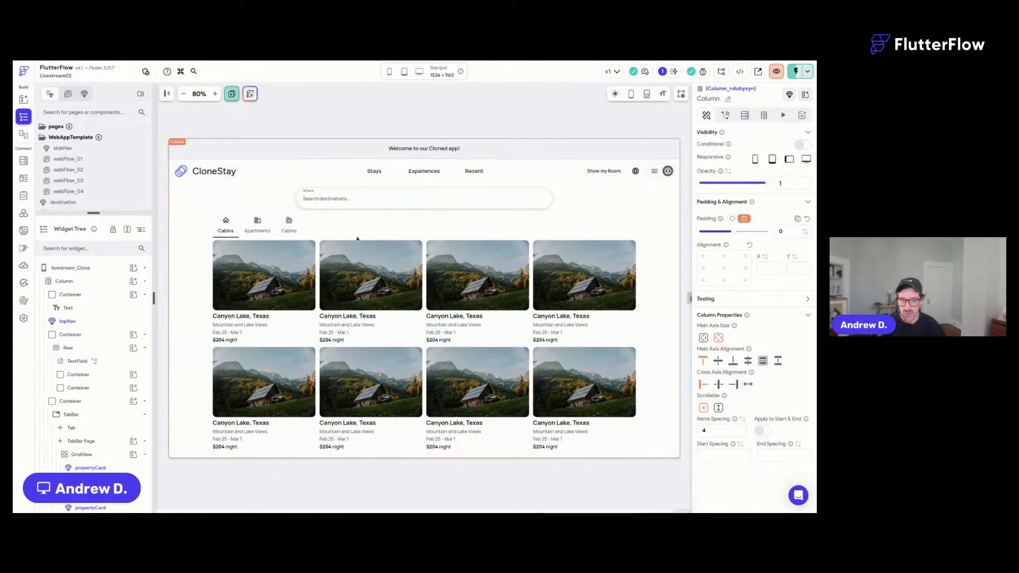
left_click(424, 345)
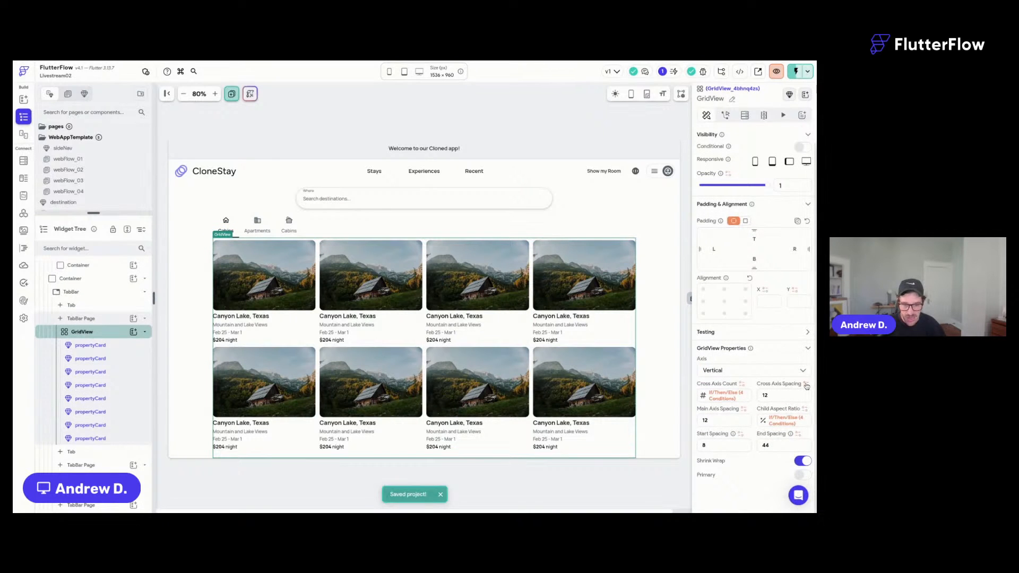
double_click(779, 394)
type("24")
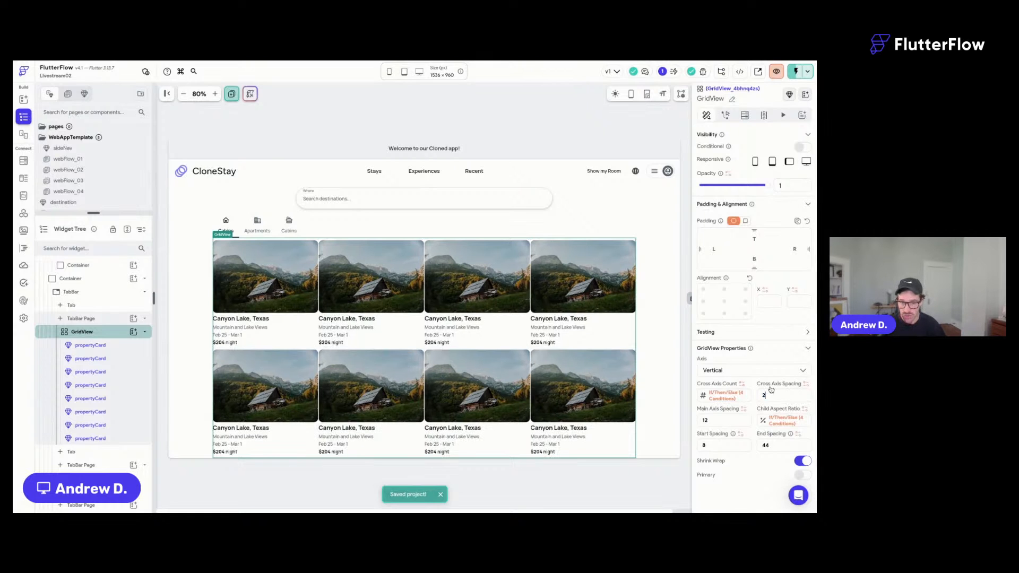
double_click(696, 423)
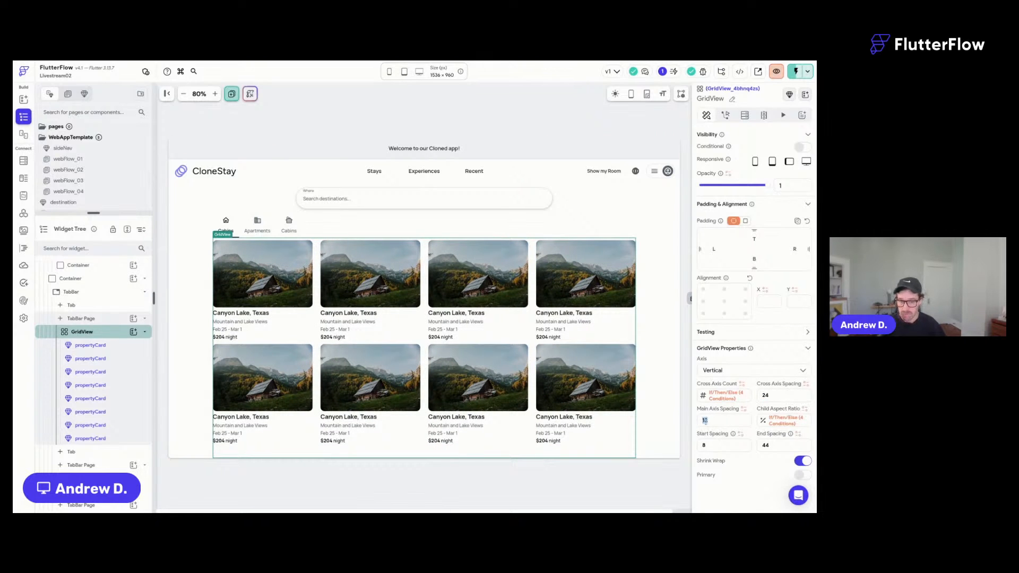
type("24")
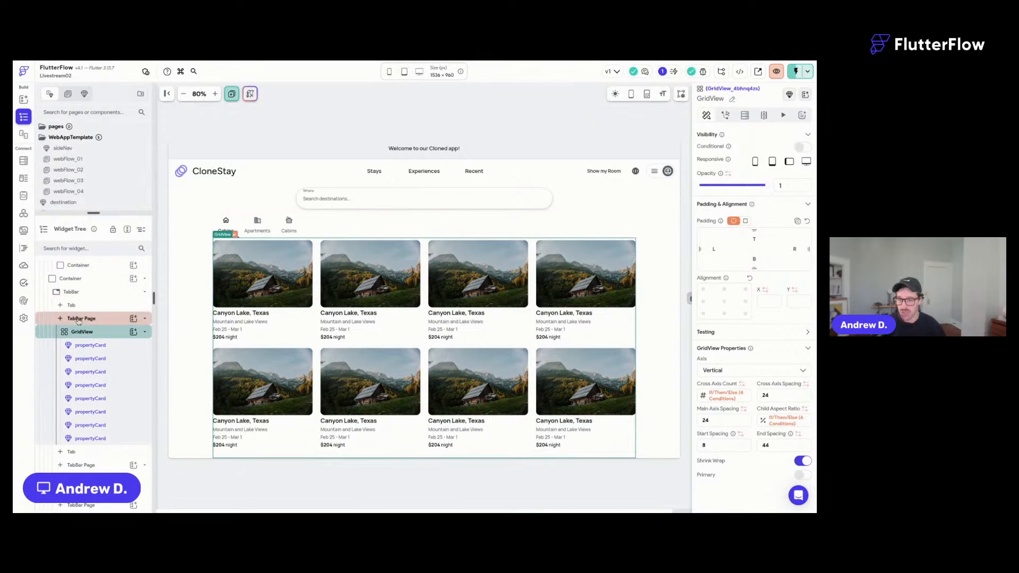
Set the GridView's left and right padding to 16.
left_click(105, 336)
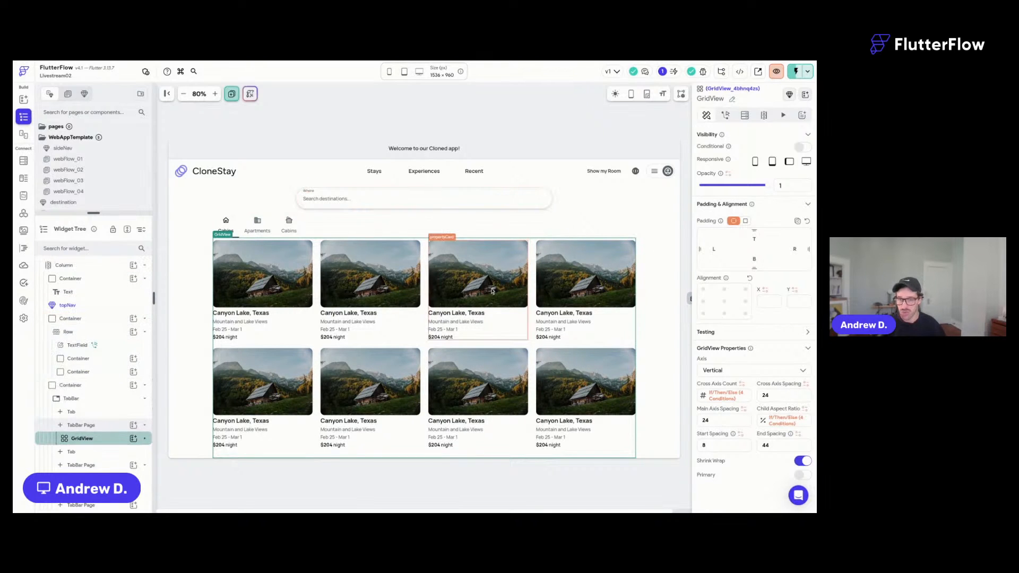
left_click(731, 255)
type("16")
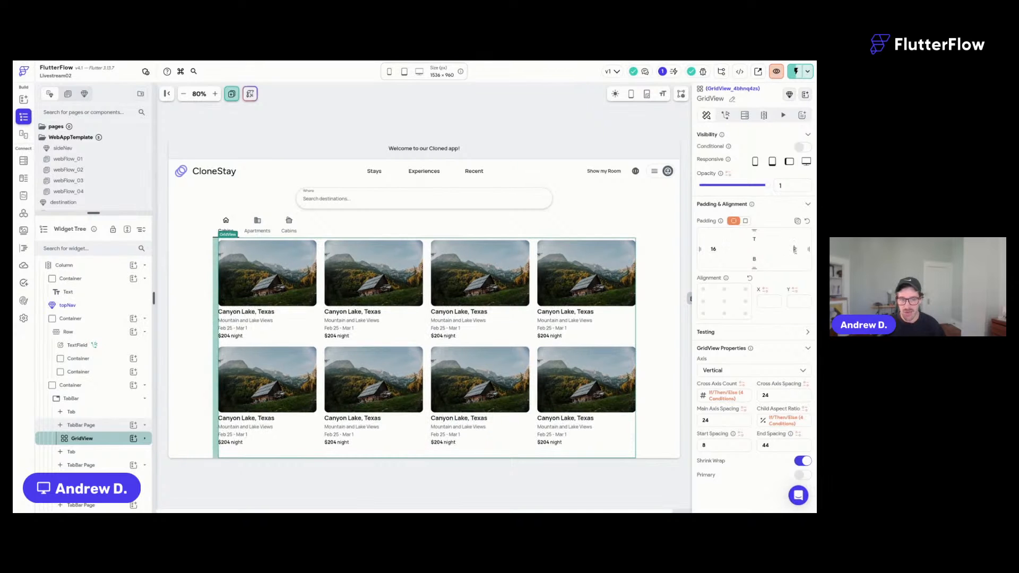
left_click(795, 249)
type("16")
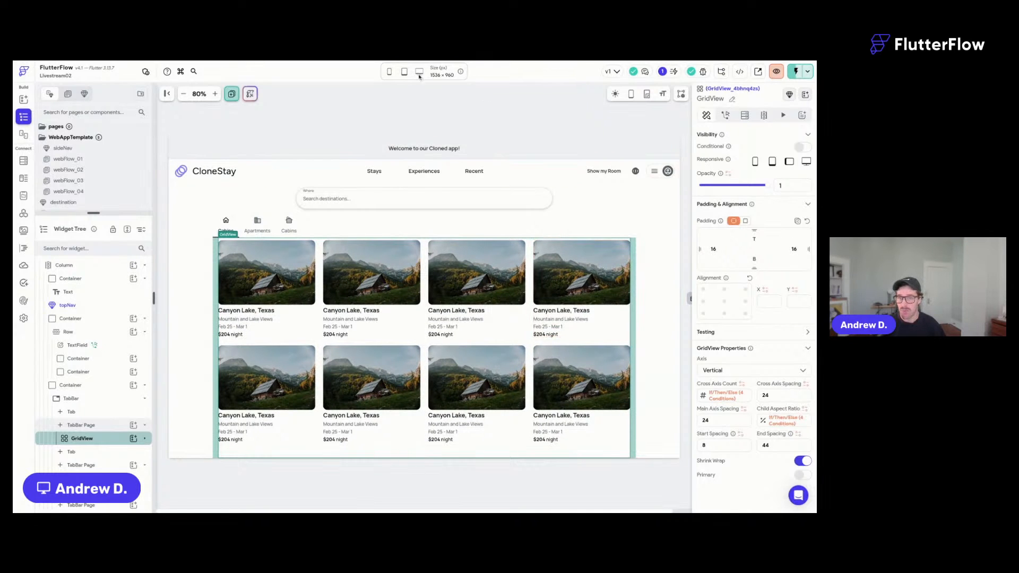
Preview the page canvas at phone size, return it to desktop size and save the project.
left_click(388, 72)
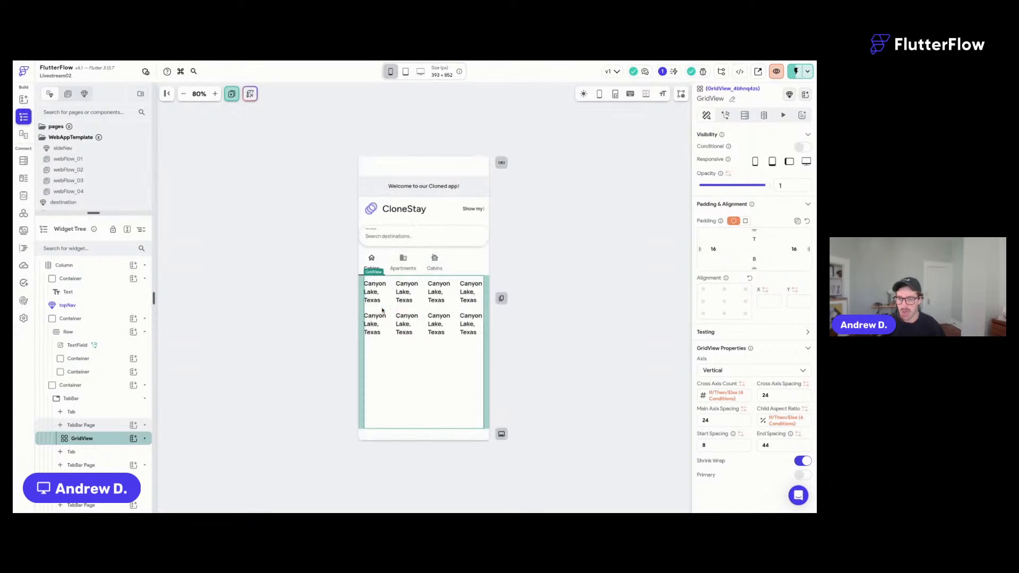
left_click(421, 72)
left_click(443, 119)
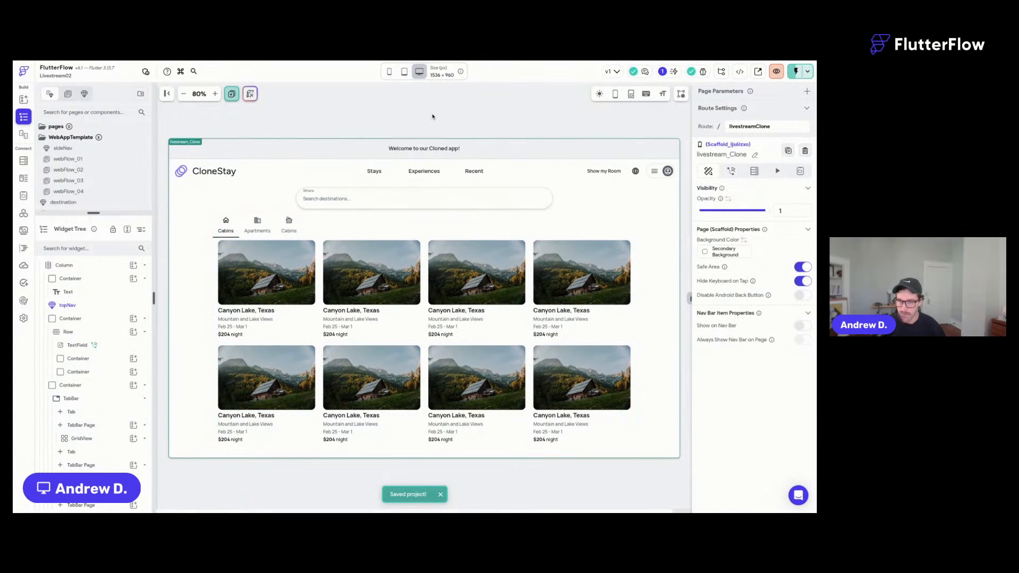
left_click(370, 100)
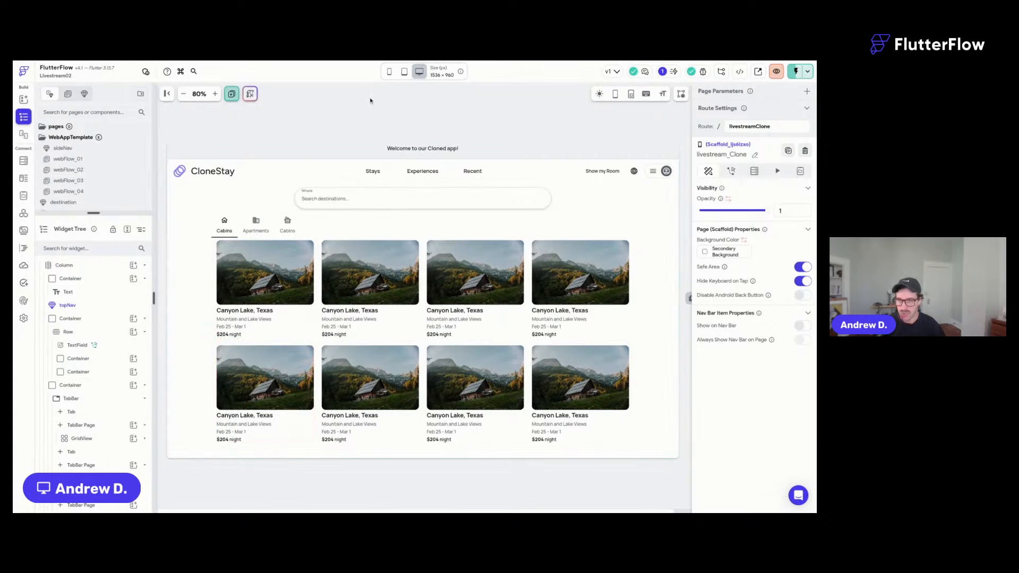
key("super+s")
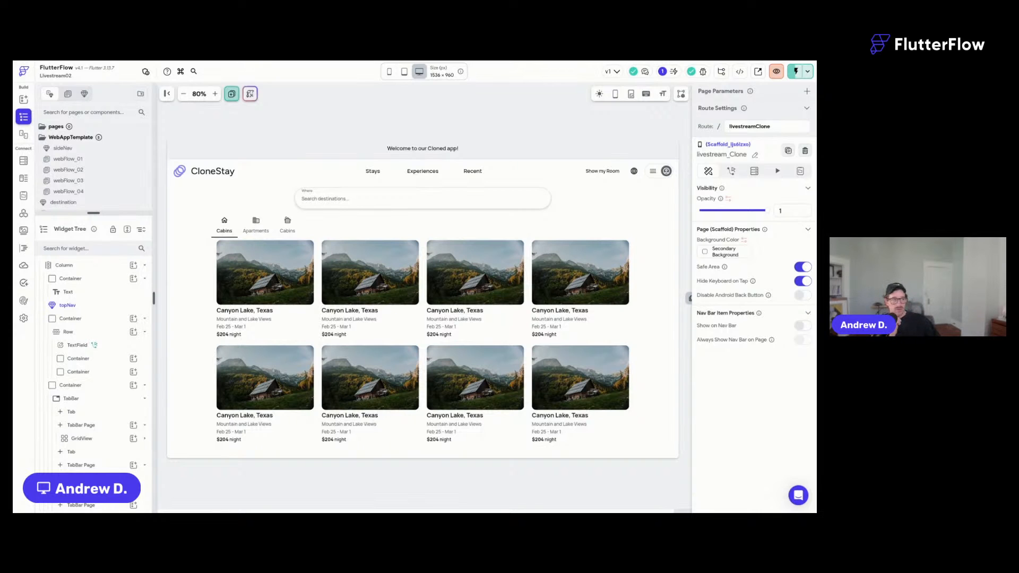
Switch to the running test session and try the Apartments and both Cabins tabs.
key("ctrl+Tab")
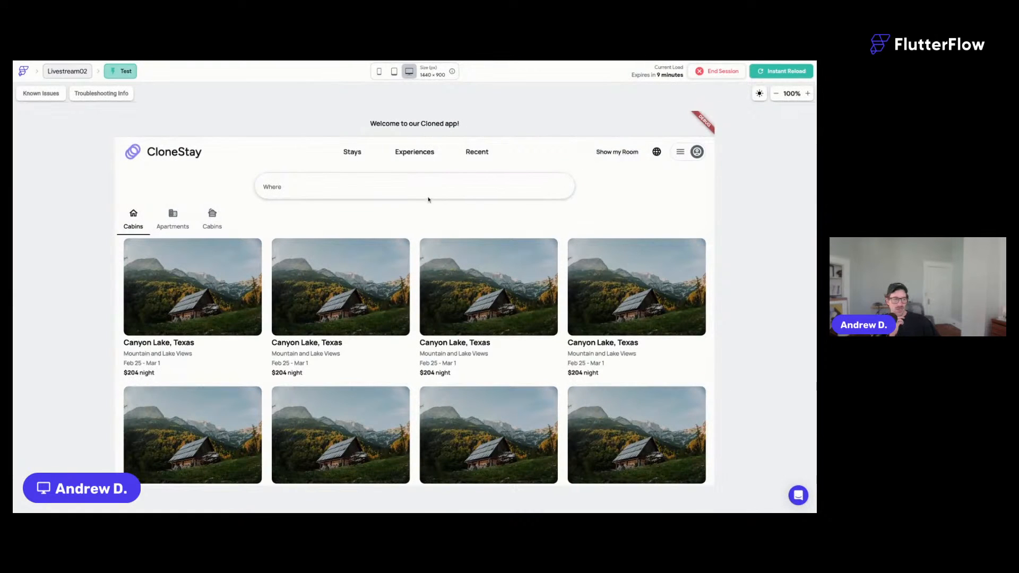
left_click(172, 219)
left_click(213, 223)
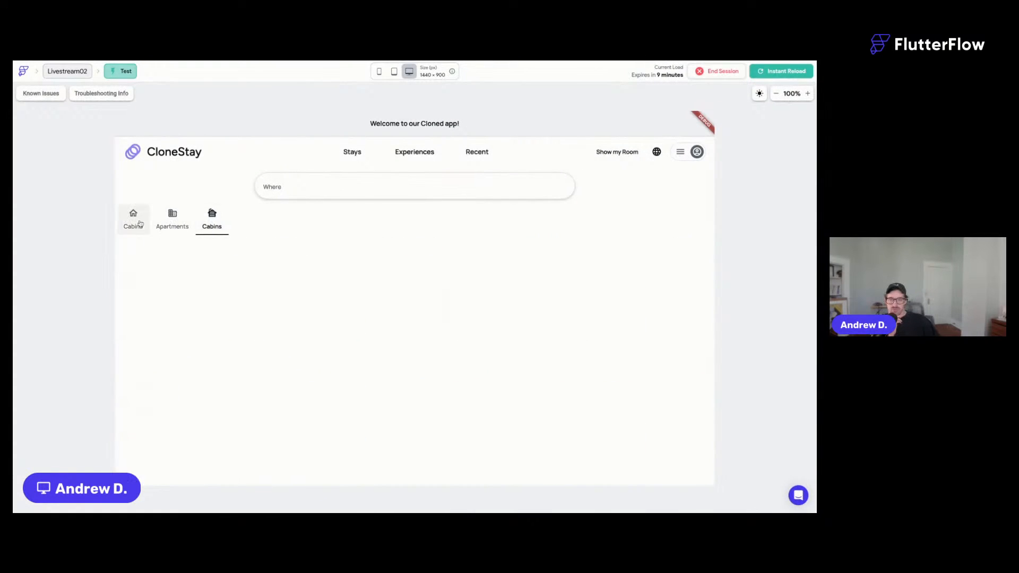
left_click(138, 224)
Check the property grid at the iPad Pro 12.9" (Gen 4) and iPad Pro 11" sizes.
left_click(395, 73)
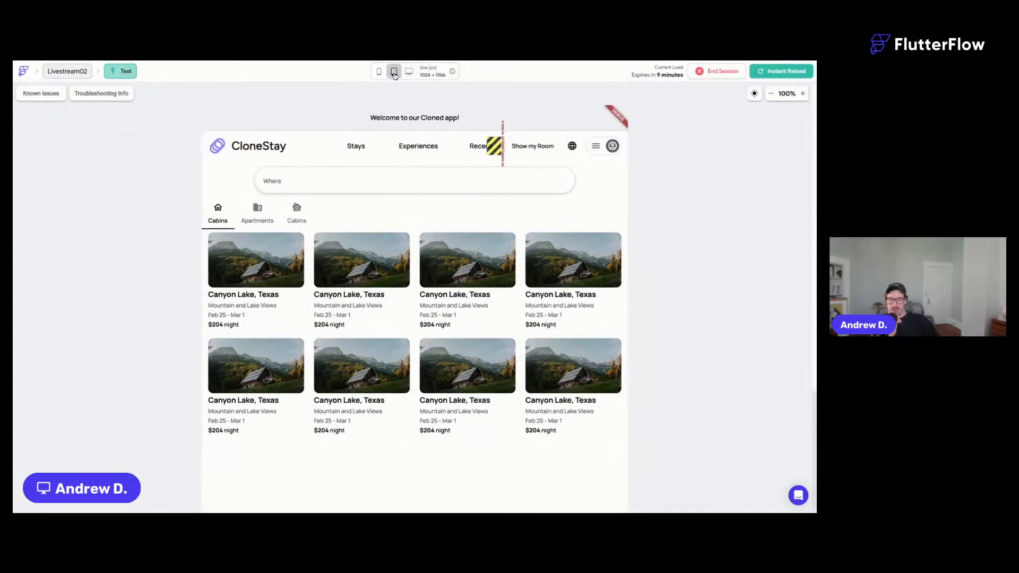
left_click(394, 73)
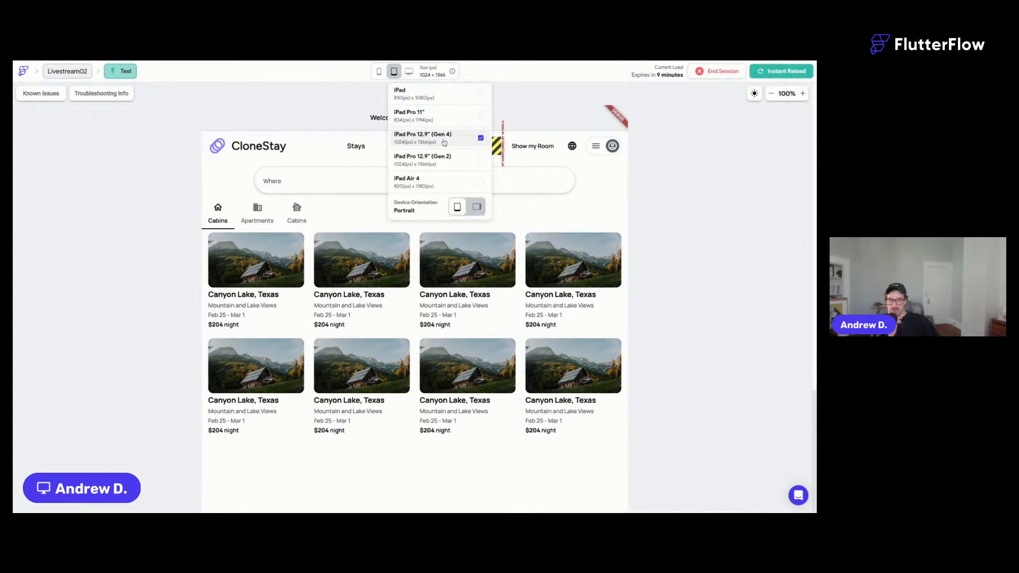
left_click(448, 120)
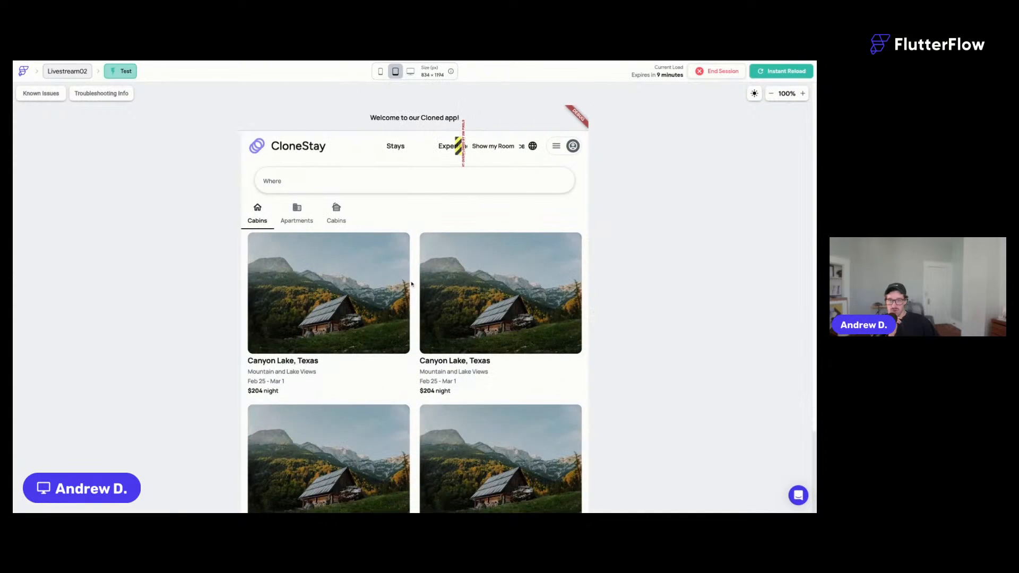
scroll(411, 284, "down", 3)
scroll(411, 285, "down", 1)
scroll(606, 287, "down", 2)
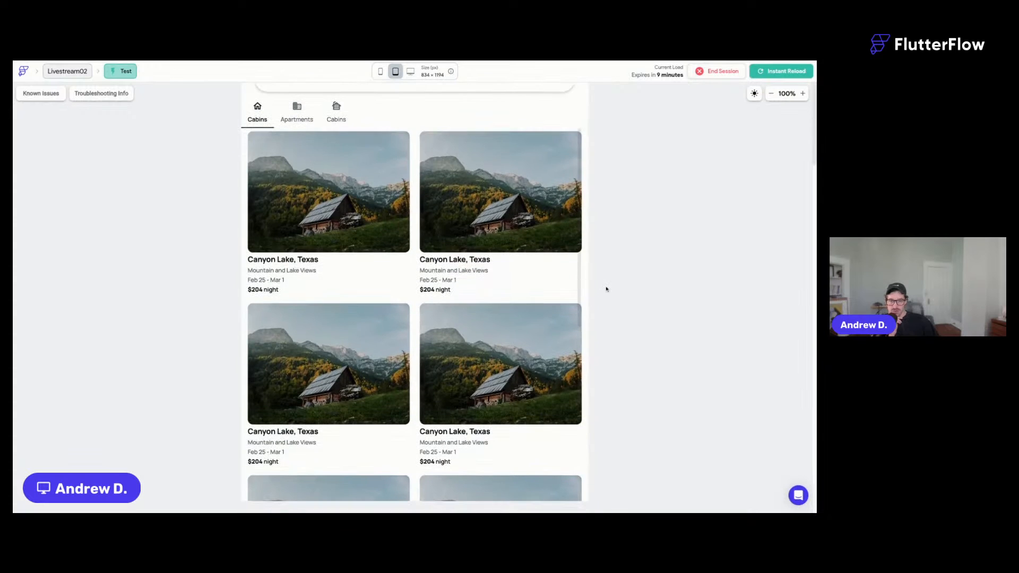
scroll(484, 295, "up", 3)
Check the property card list at the 393 × 852 phone size.
left_click(380, 72)
scroll(436, 267, "down", 2)
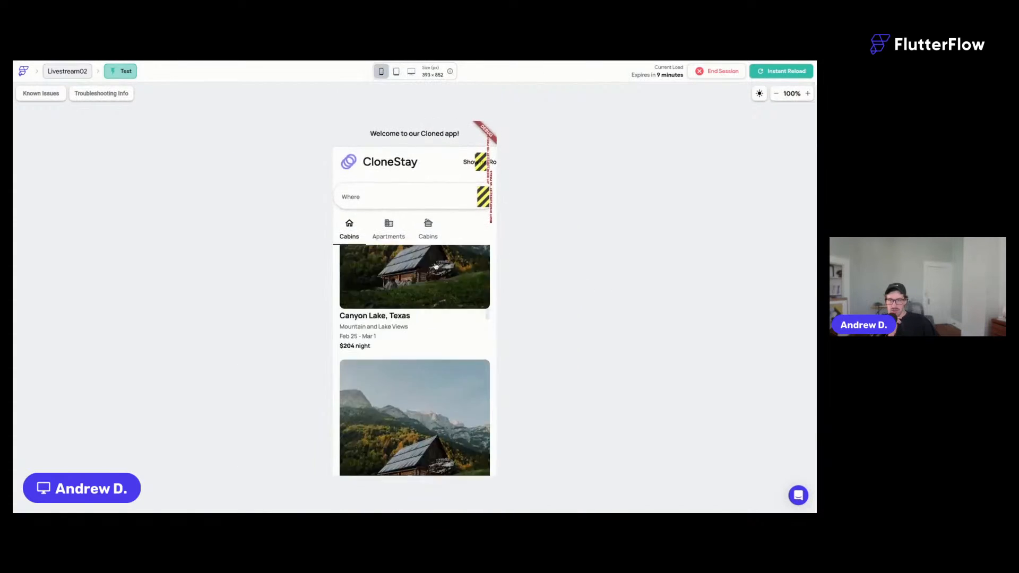
scroll(436, 267, "up", 2)
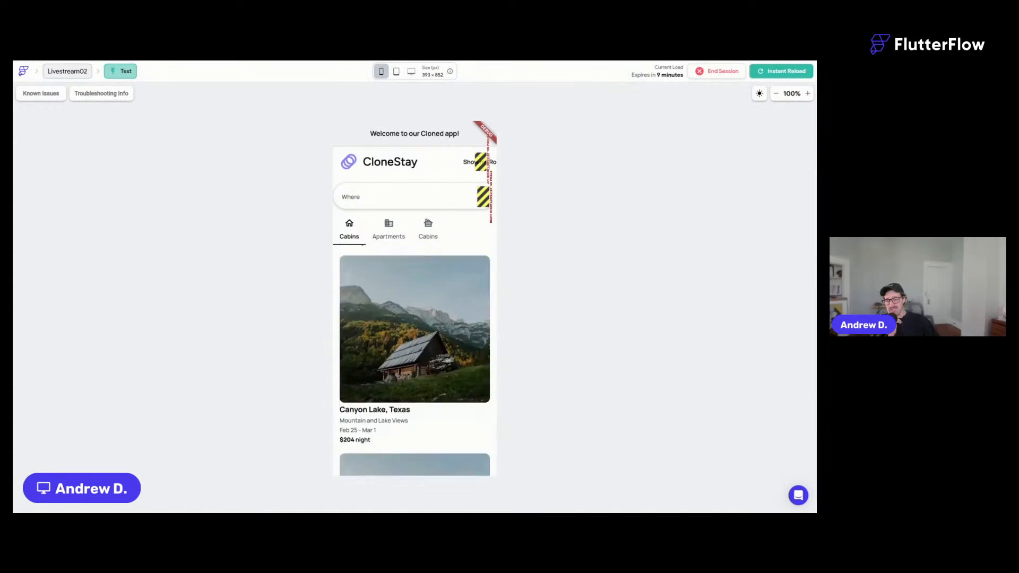
scroll(436, 267, "down", 3)
scroll(415, 360, "up", 4)
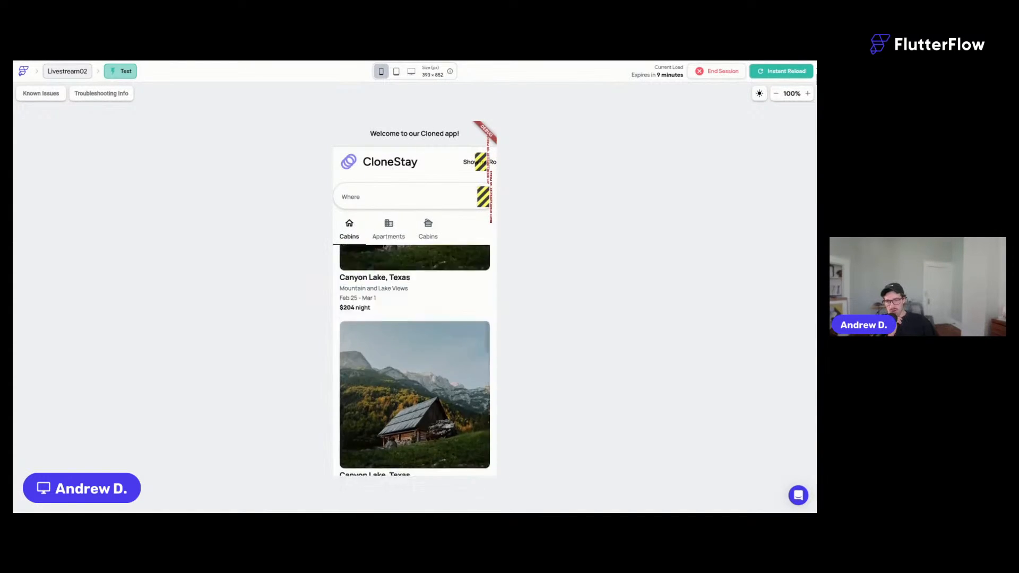
Review the property grid down to its last row at the 1440 × 900 desktop size.
left_click(411, 72)
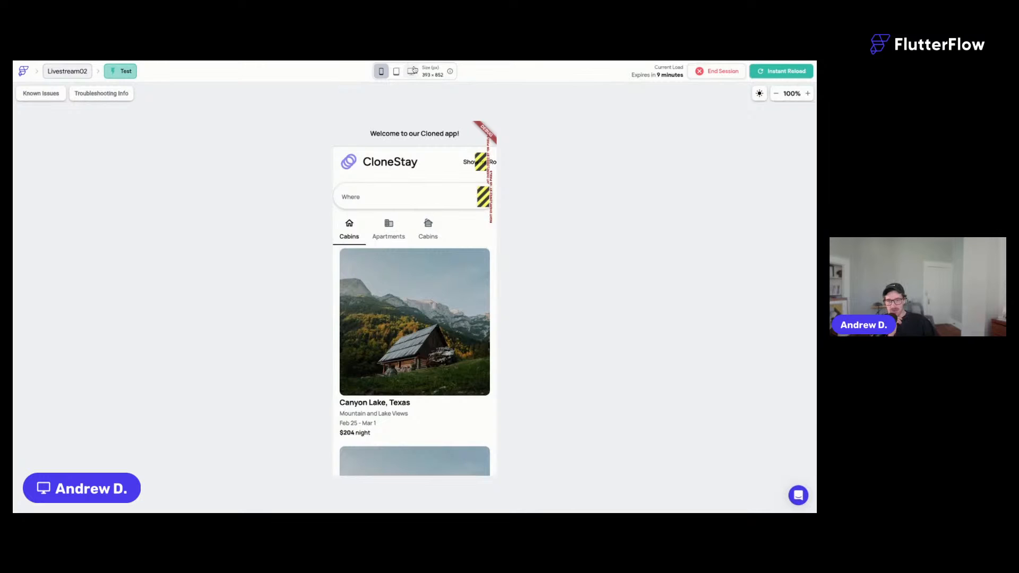
scroll(465, 286, "down", 1)
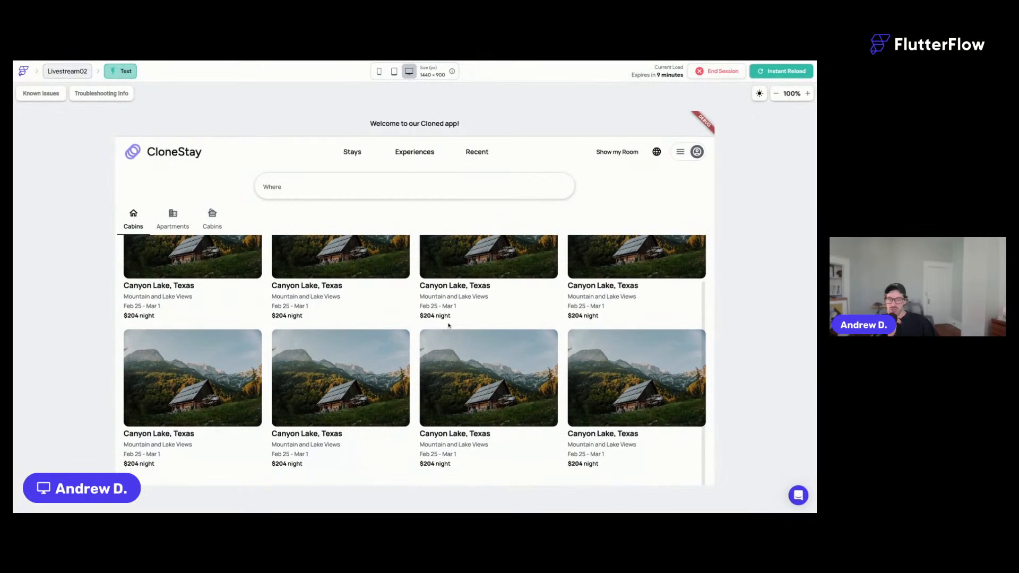
scroll(448, 325, "up", 1)
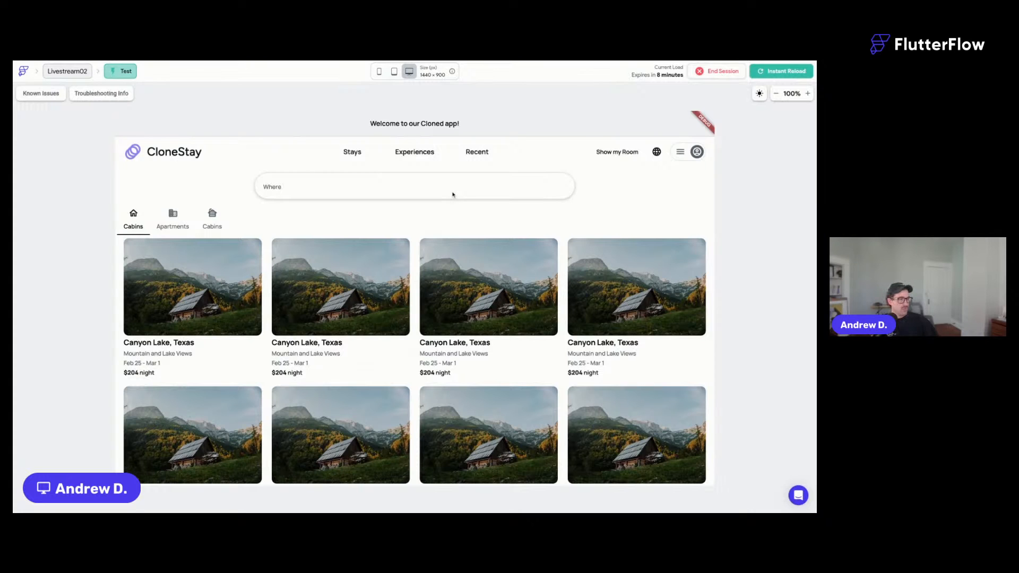
Return to the page builder, save the project, and hide the welcome banner Container on phone and tablet.
left_click(326, 61)
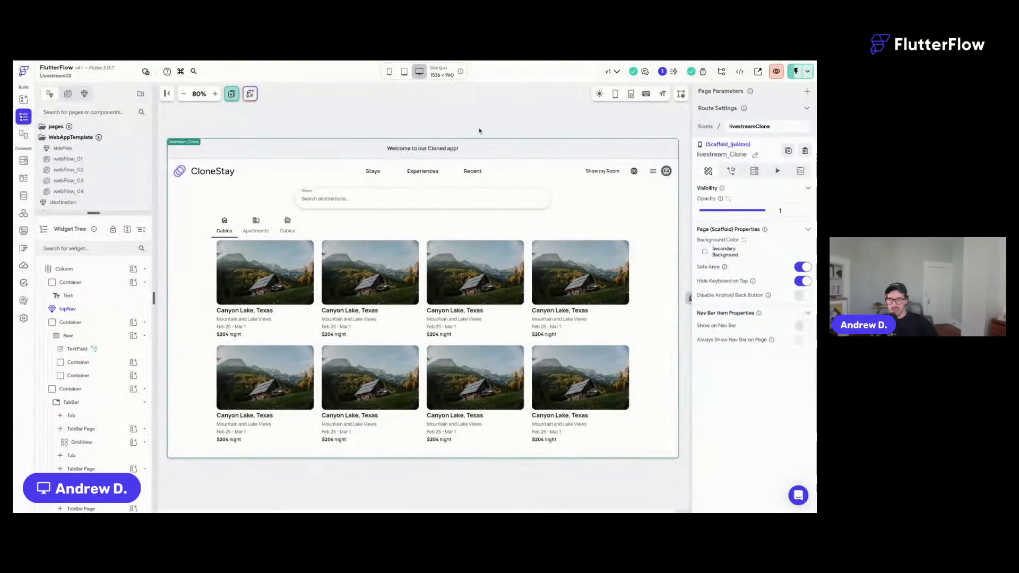
left_click(492, 155)
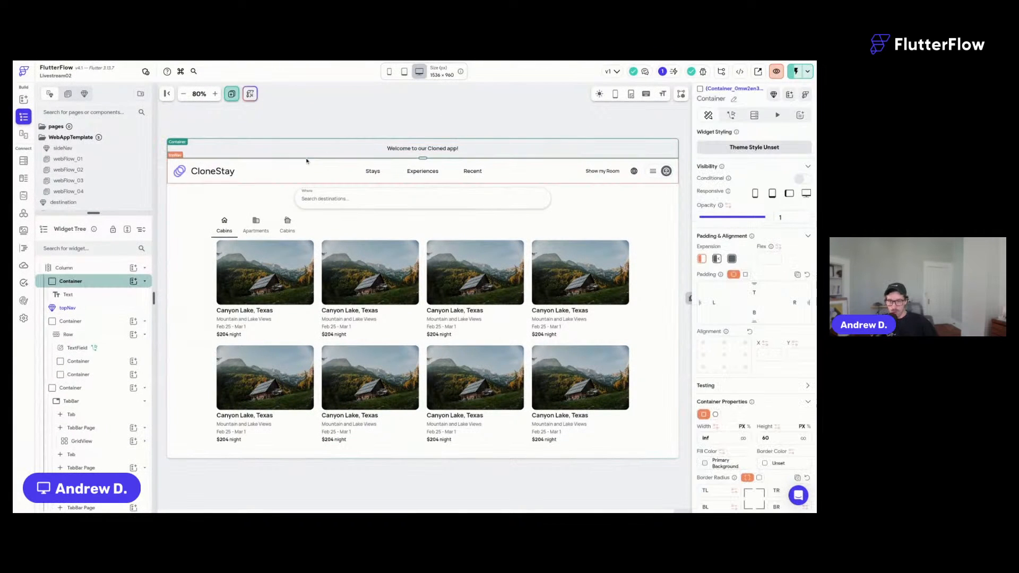
key("ctrl+s")
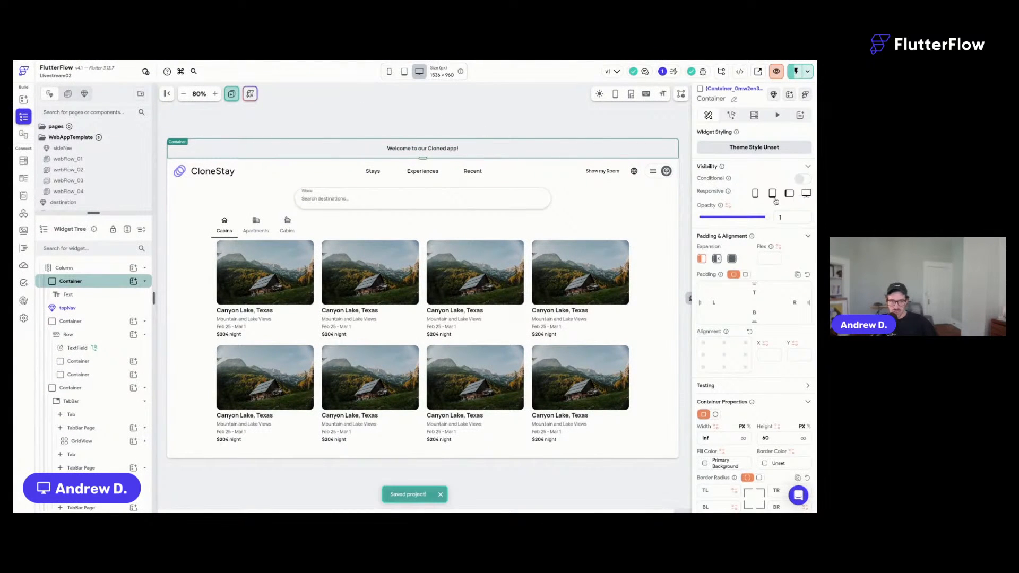
left_click(756, 195)
left_click(772, 195)
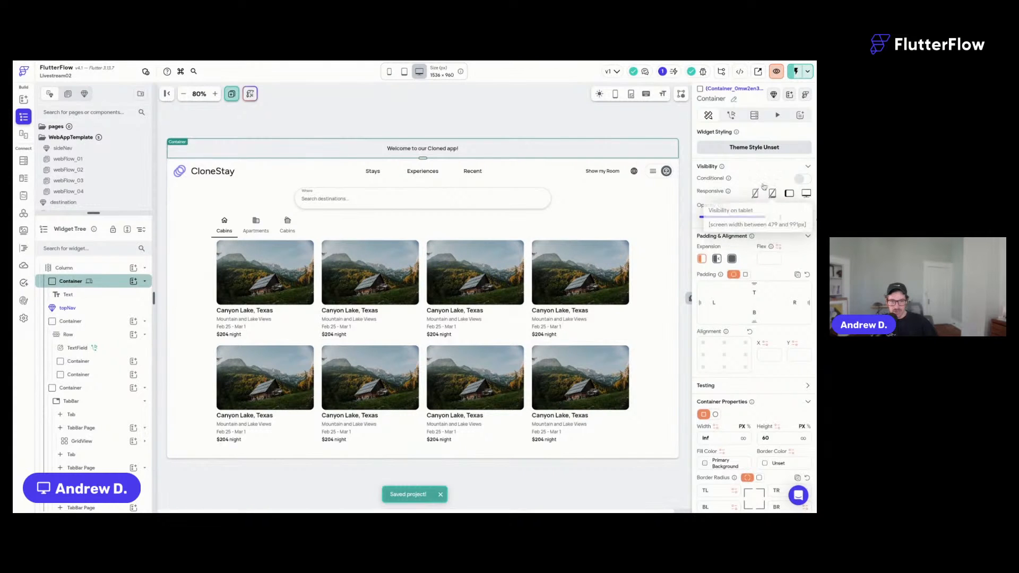
Open the topNav component and hide the Row holding Stays, Experiences and Recent on phone and tablet.
double_click(440, 171)
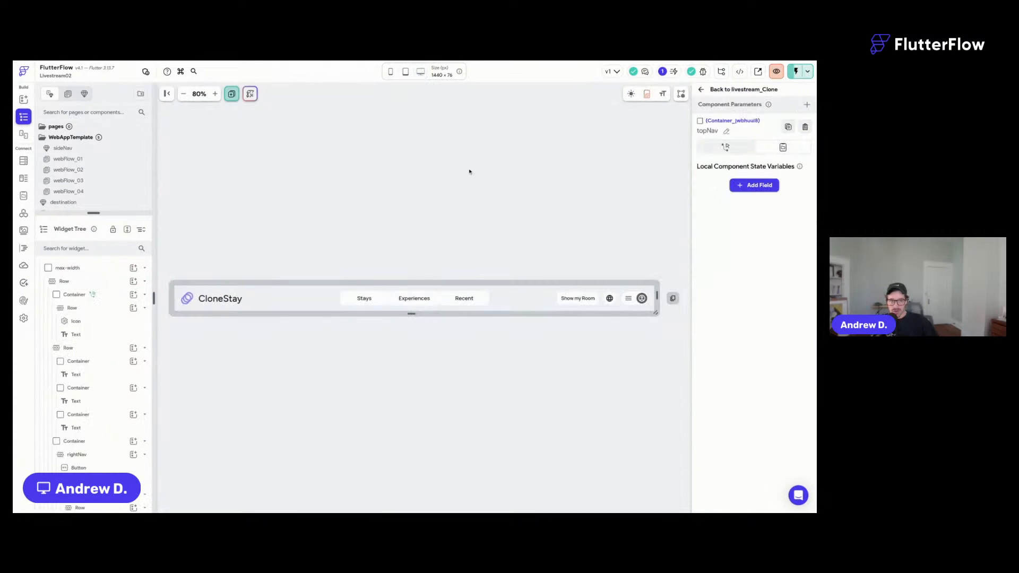
left_click(331, 301)
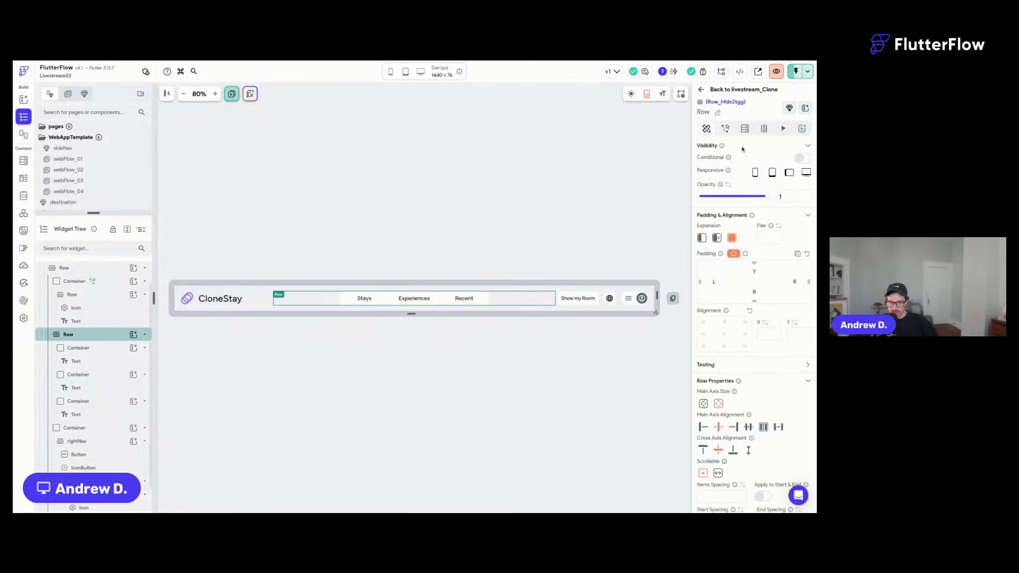
left_click(772, 172)
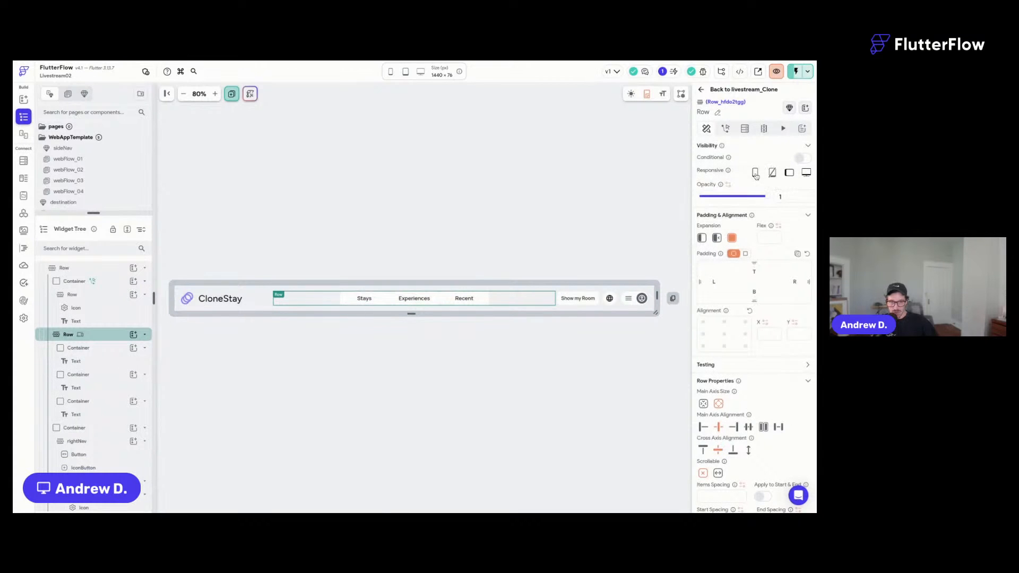
left_click(756, 174)
Hide the Show my Room button on phone and tablet.
left_click(578, 298)
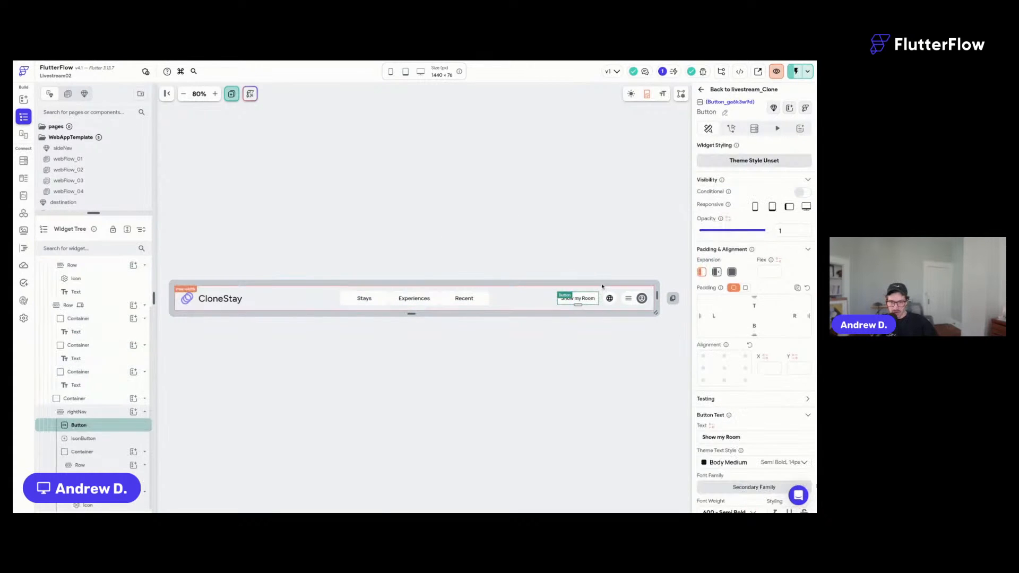
left_click(757, 209)
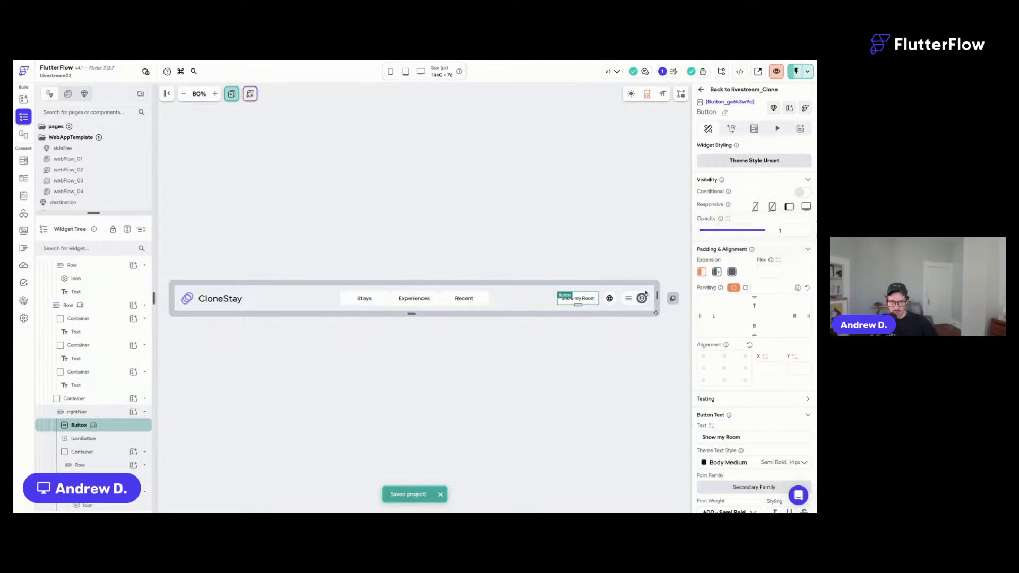
left_click(607, 300)
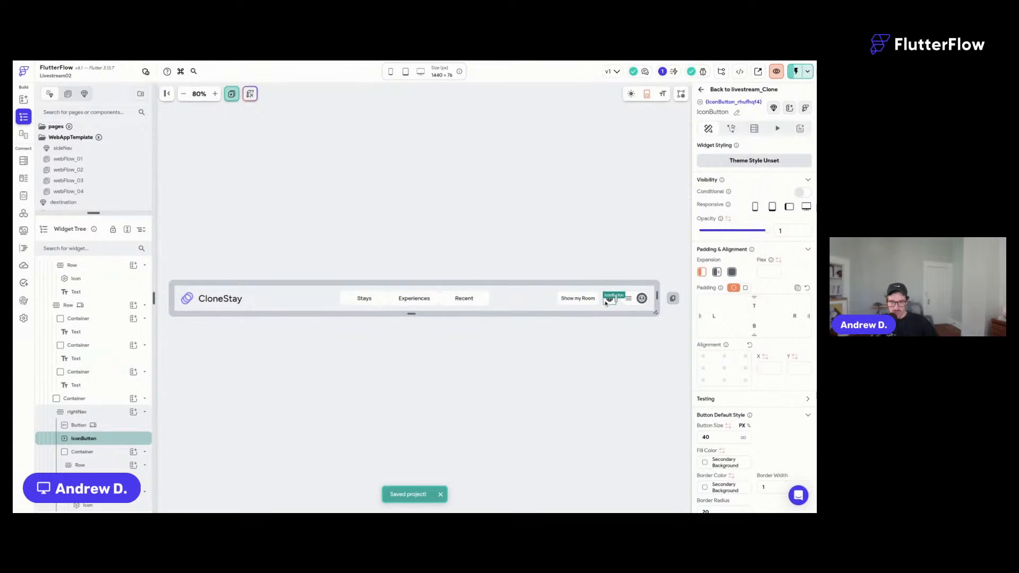
Hide the CloneStay title text in the topNav component on phone, and return to the livestream_Clone page.
left_click(220, 299)
scroll(722, 352, "down", 3)
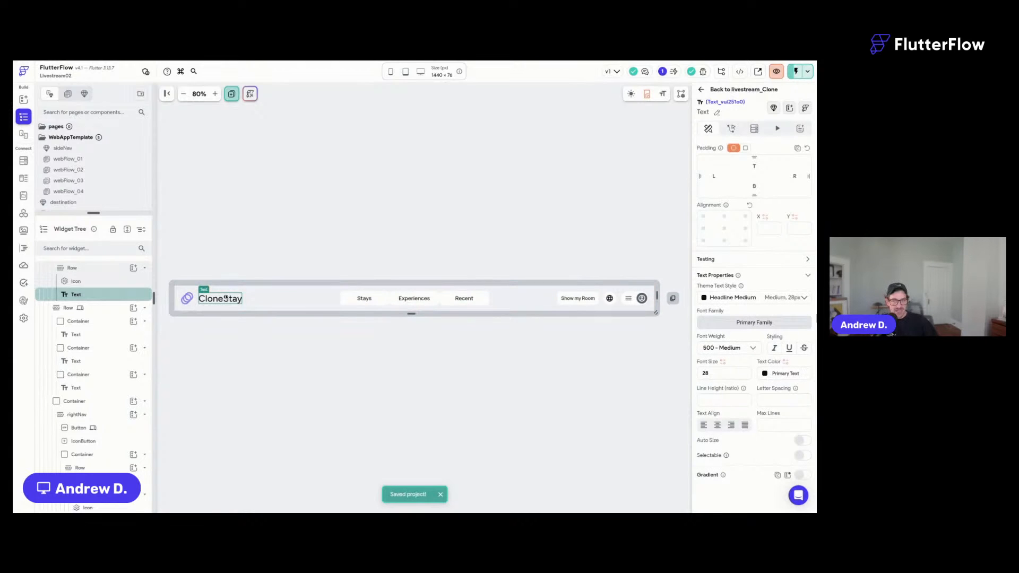
scroll(736, 294, "up", 1)
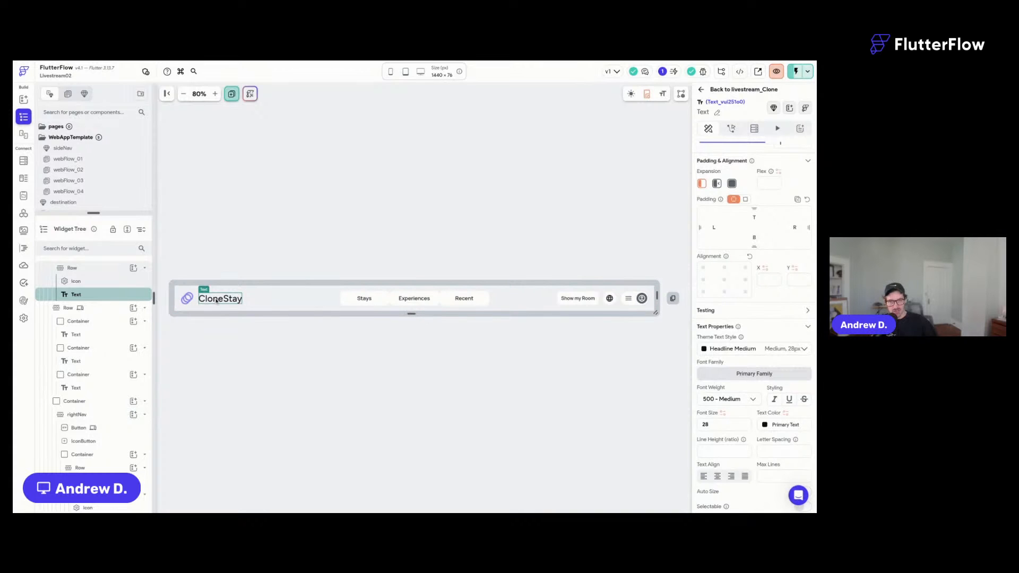
scroll(780, 332, "up", 2)
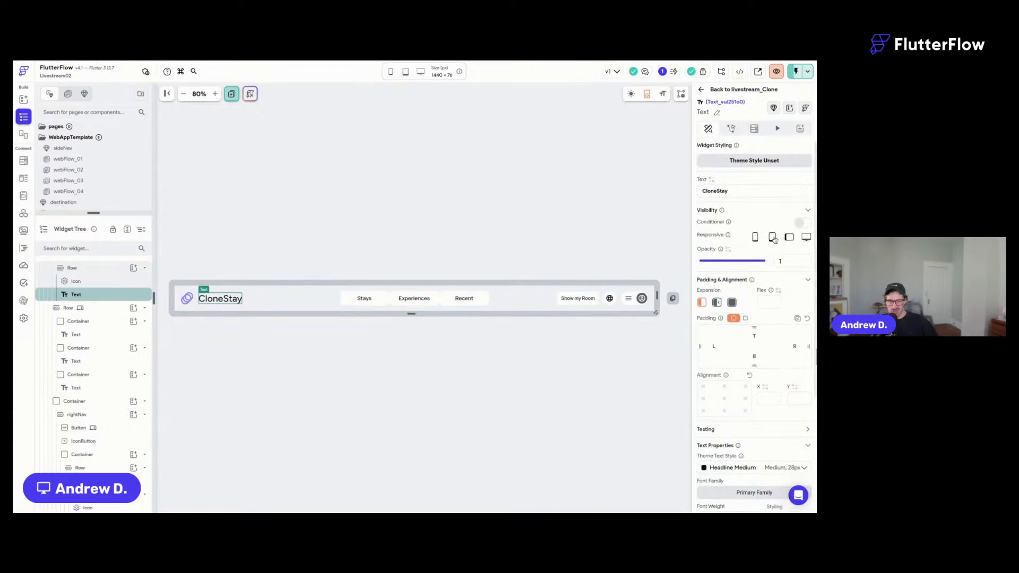
left_click(755, 237)
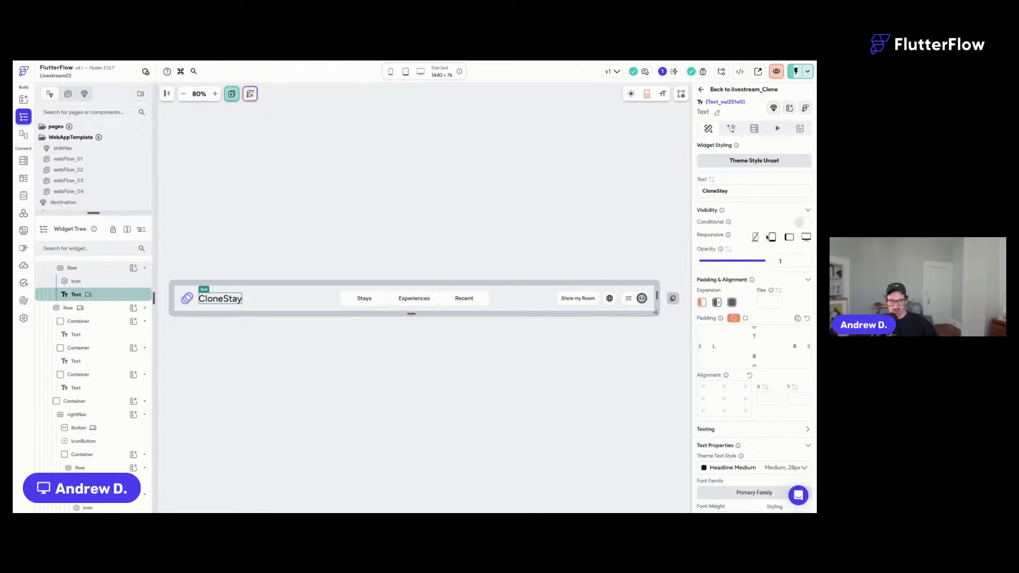
left_click(435, 218)
left_click(736, 92)
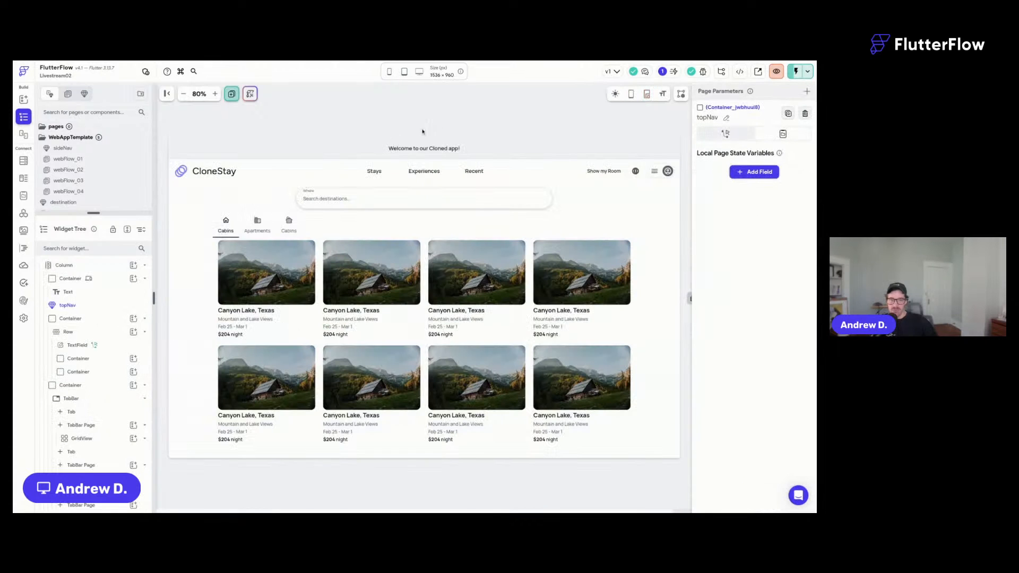
left_click(385, 130)
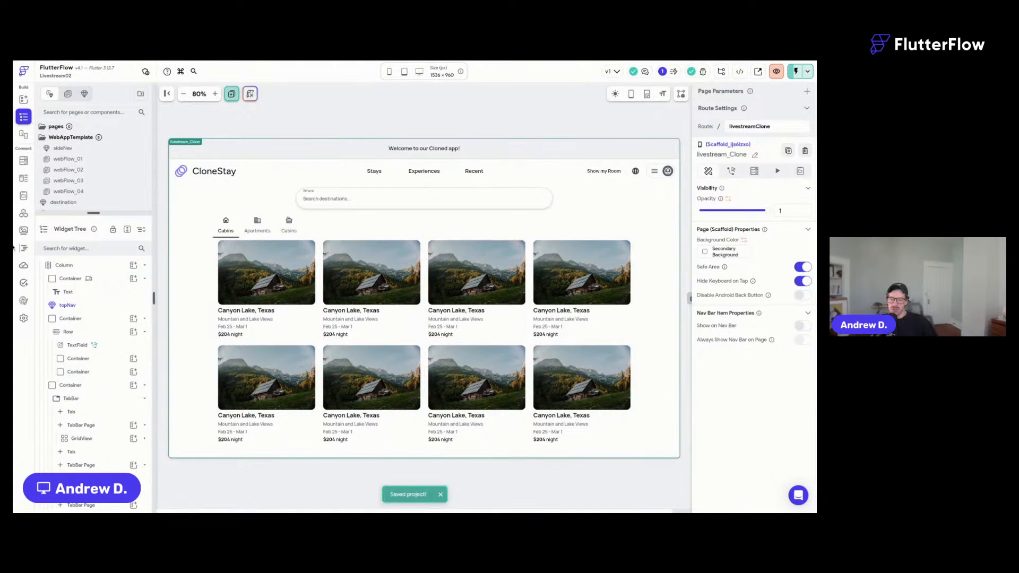
Select the property GridView and check the conditional values of its Child Aspect Ratio.
left_click(424, 330)
scroll(765, 357, "down", 1)
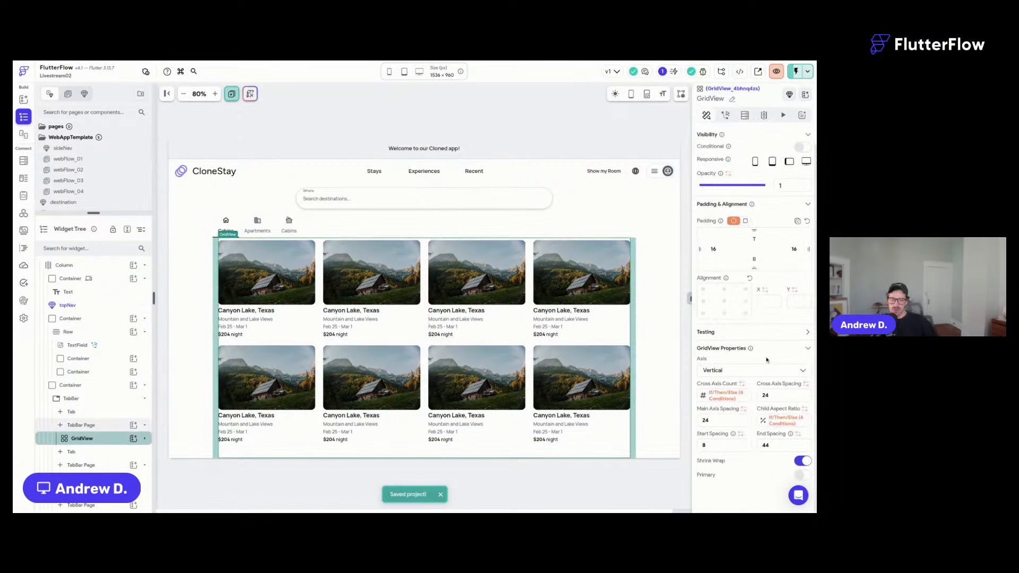
left_click(786, 423)
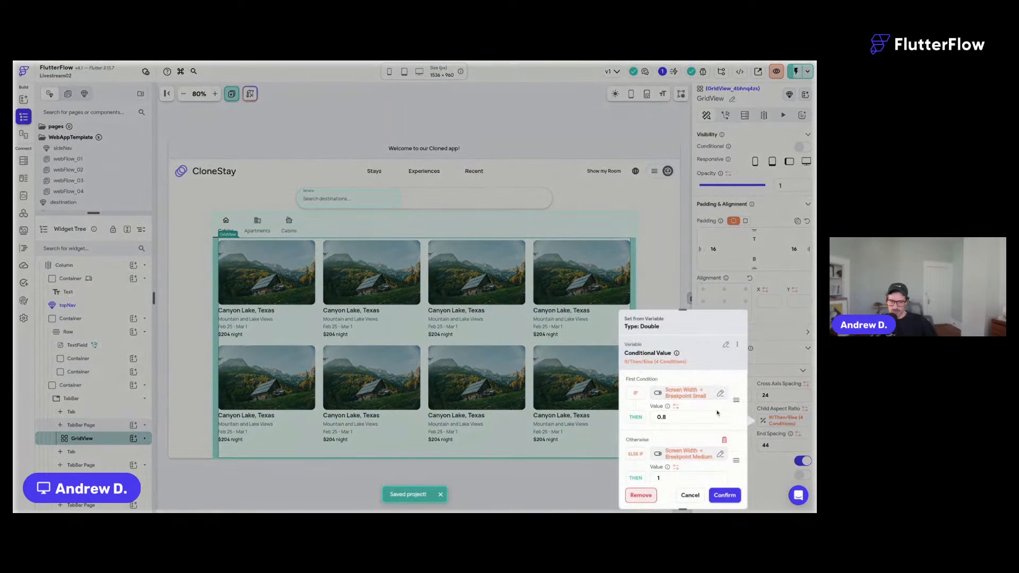
scroll(718, 413, "down", 1)
scroll(708, 415, "up", 1)
key("Escape")
Set the GridView's Cross Axis Count to 3 for the Breakpoint Large condition and save the project.
left_click(725, 399)
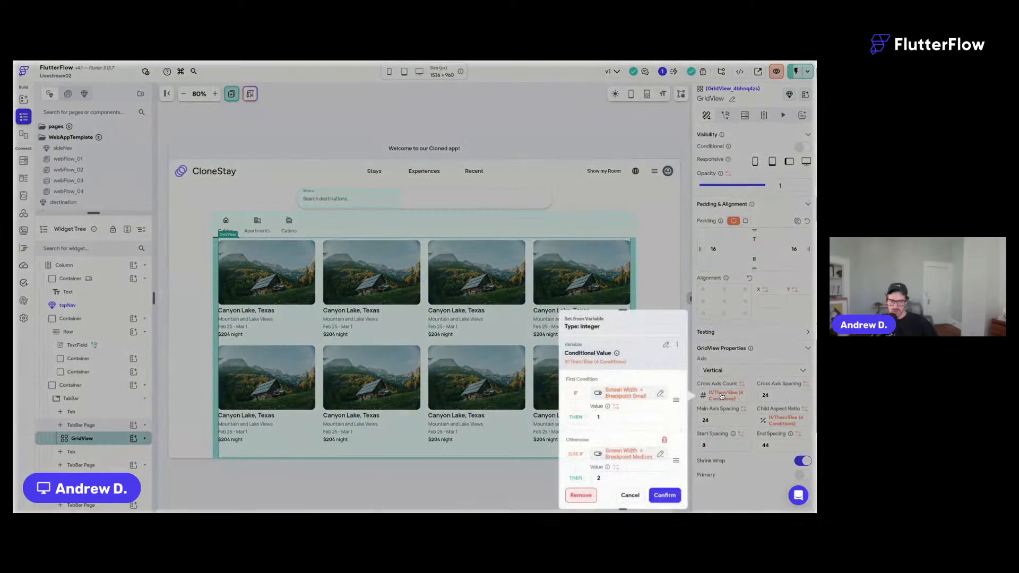
scroll(606, 416, "down", 3)
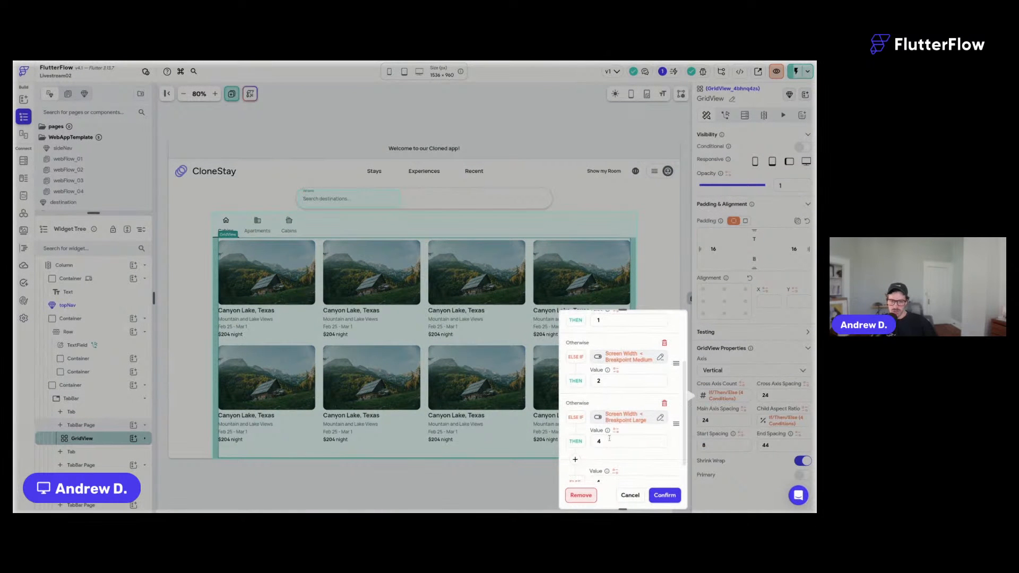
scroll(622, 404, "down", 1)
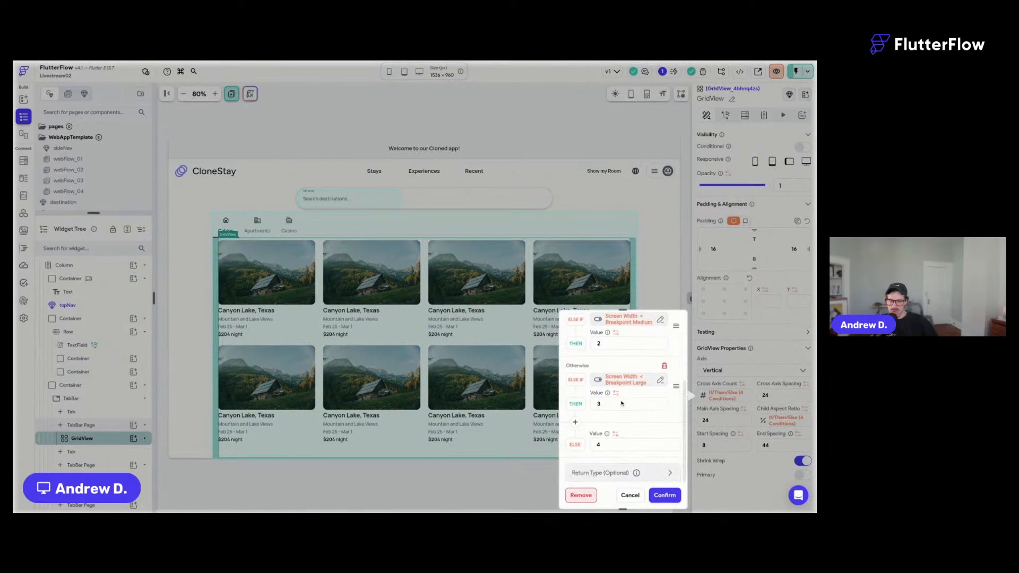
scroll(622, 404, "down", 1)
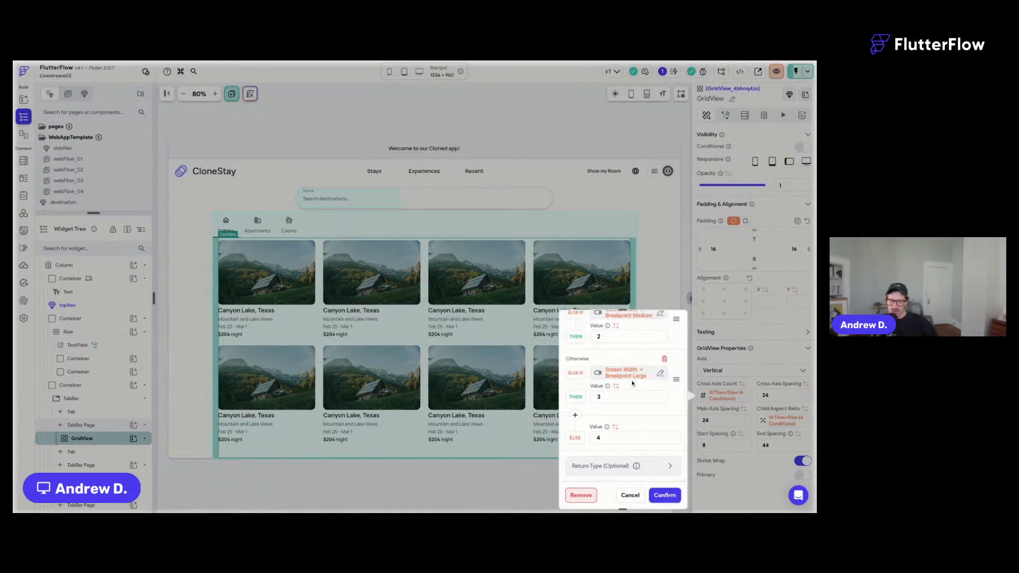
scroll(635, 388, "up", 3)
scroll(632, 383, "down", 2)
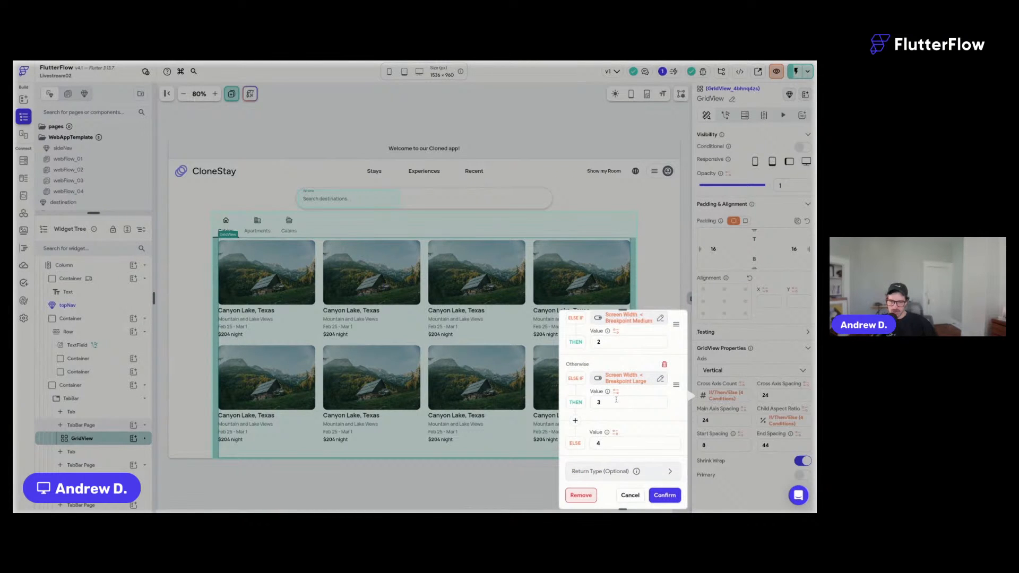
left_click(665, 495)
left_click(429, 110)
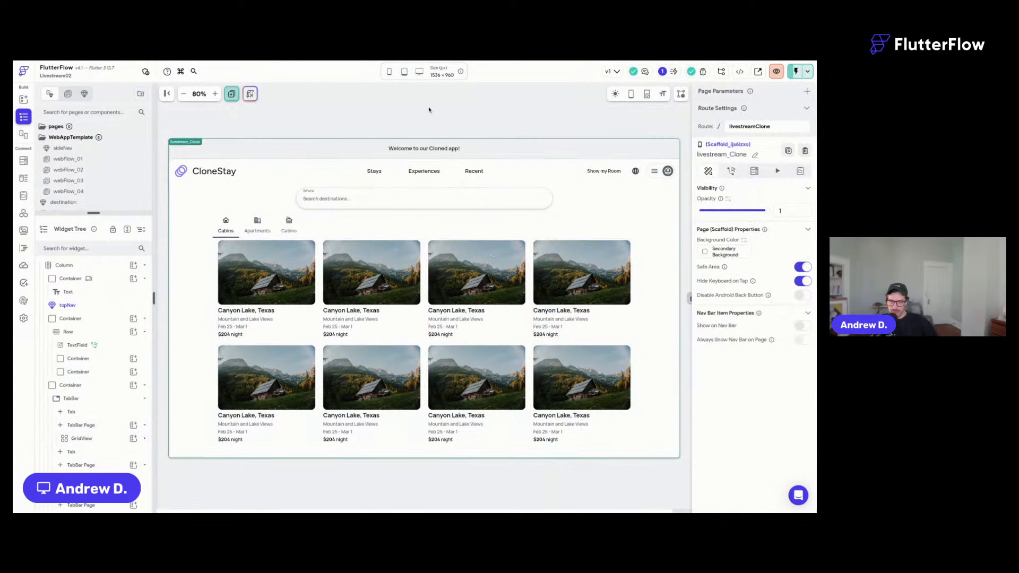
key("super+s")
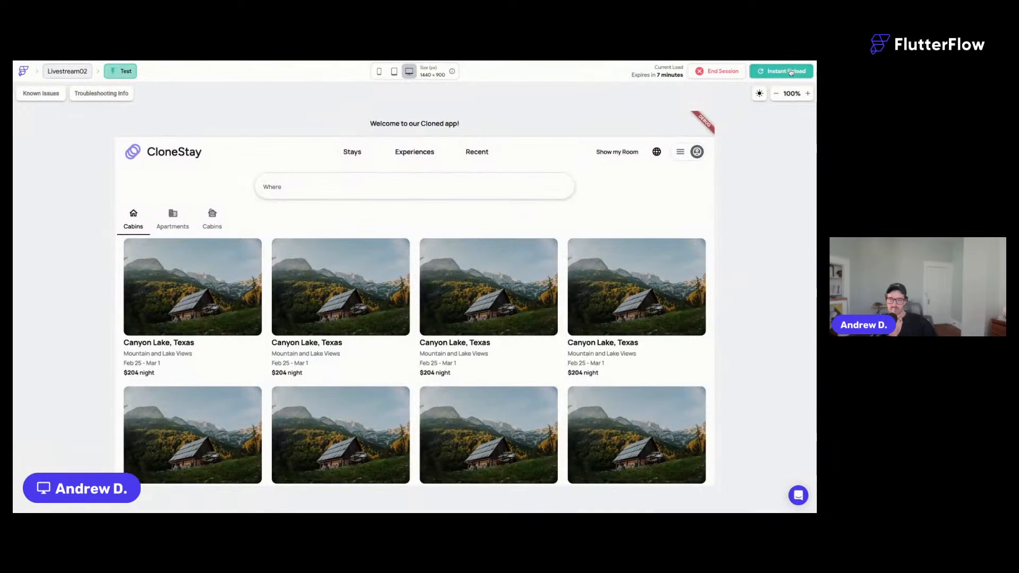
Reload the test session and check the page at the 1024 × 1366 tablet size and on the iPad Pro 11".
left_click(791, 71)
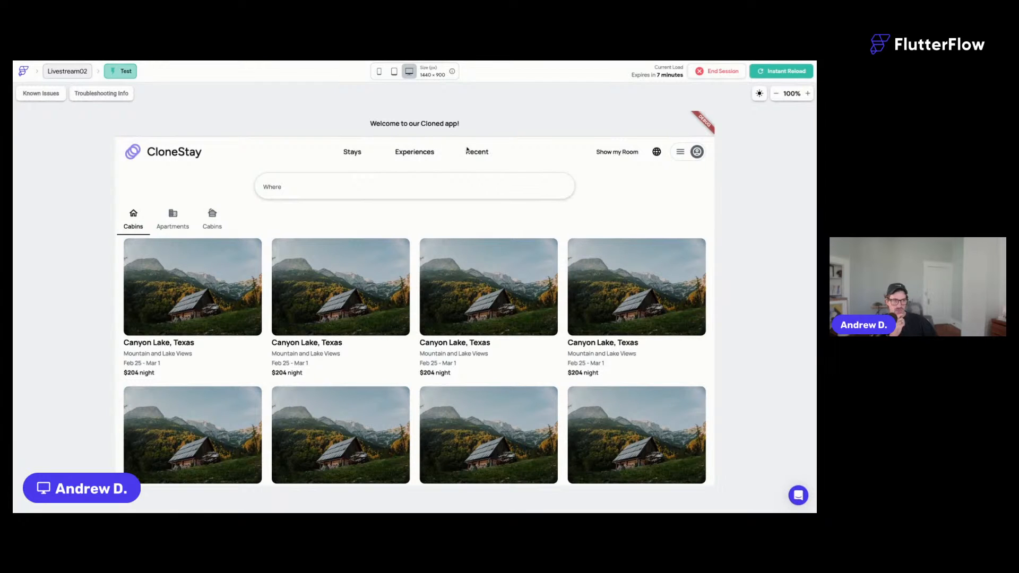
left_click(394, 72)
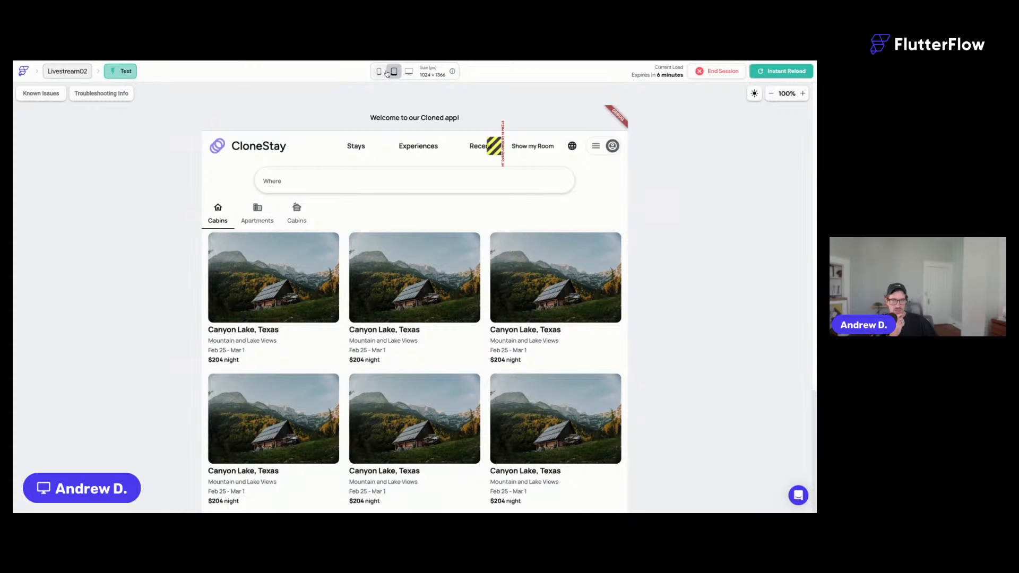
left_click(393, 72)
left_click(443, 116)
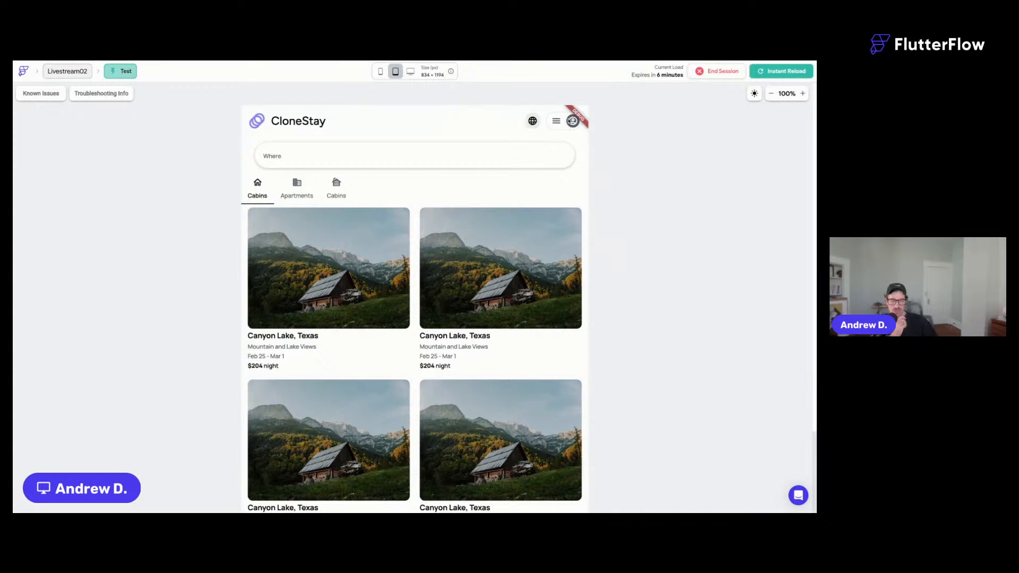
left_click(345, 156)
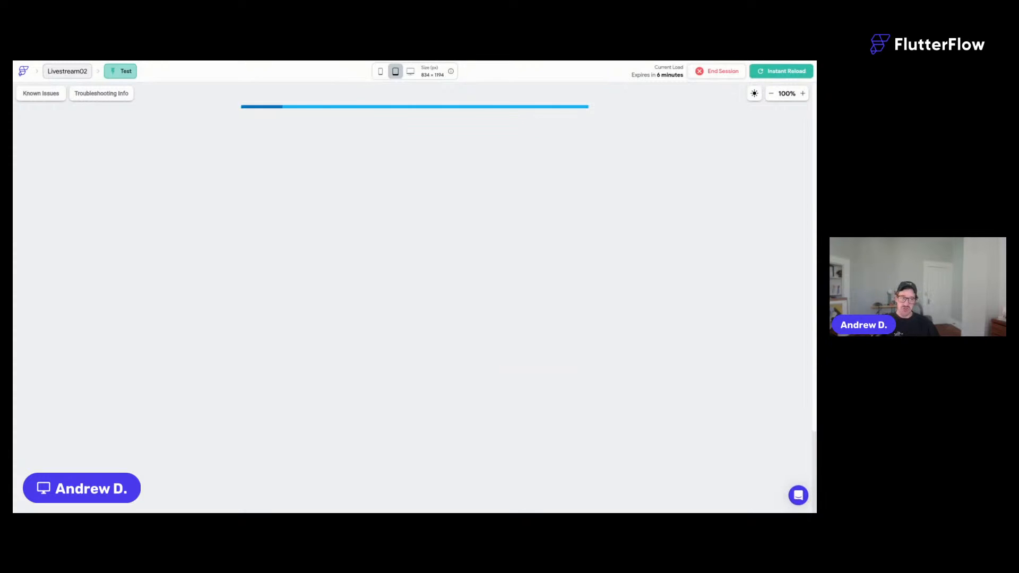
Compare the page layout at 1440 × 900 desktop, 1024 × 1366 tablet and iPad Pro 11" sizes.
left_click(410, 71)
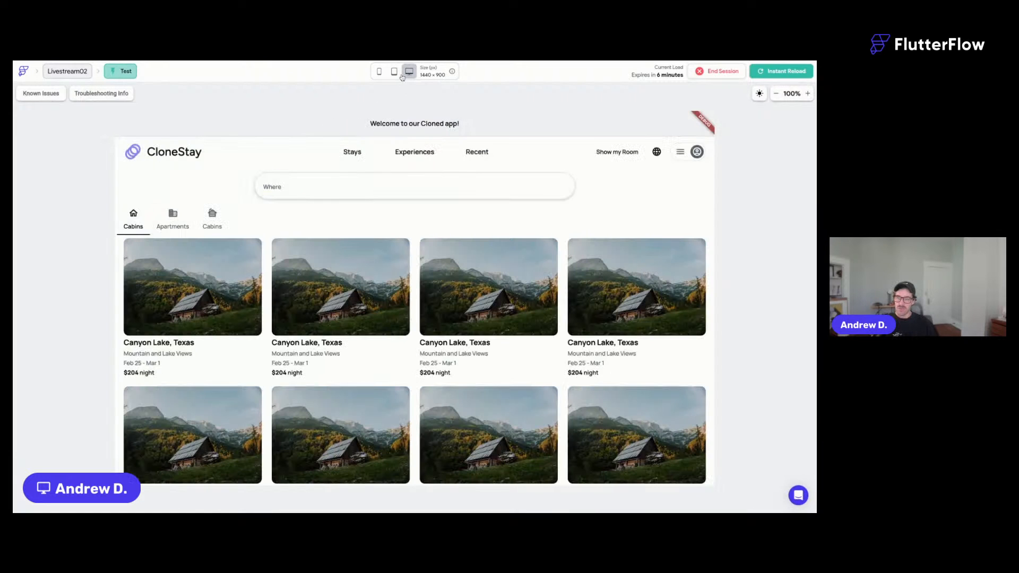
left_click(394, 72)
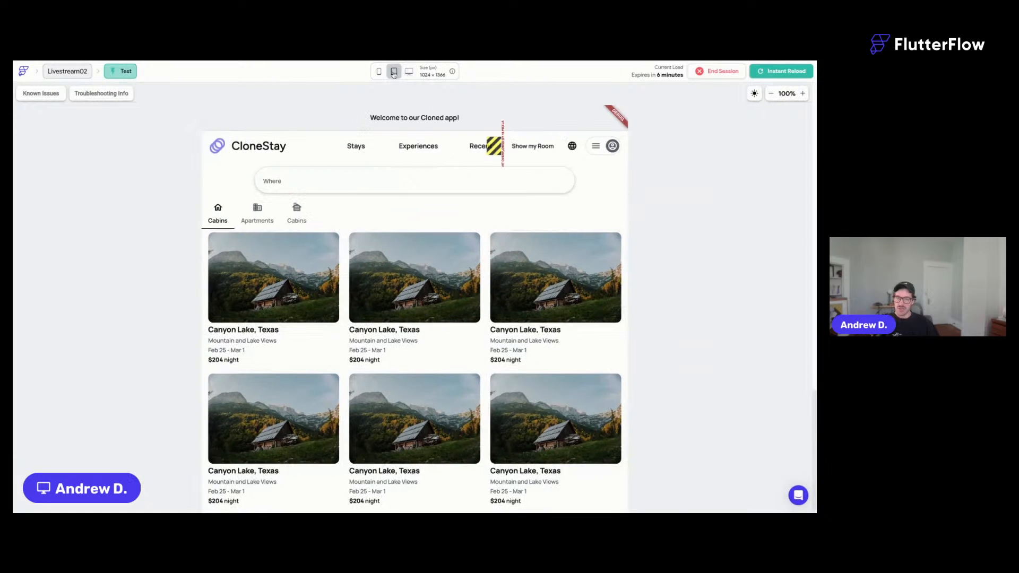
left_click(394, 72)
left_click(443, 119)
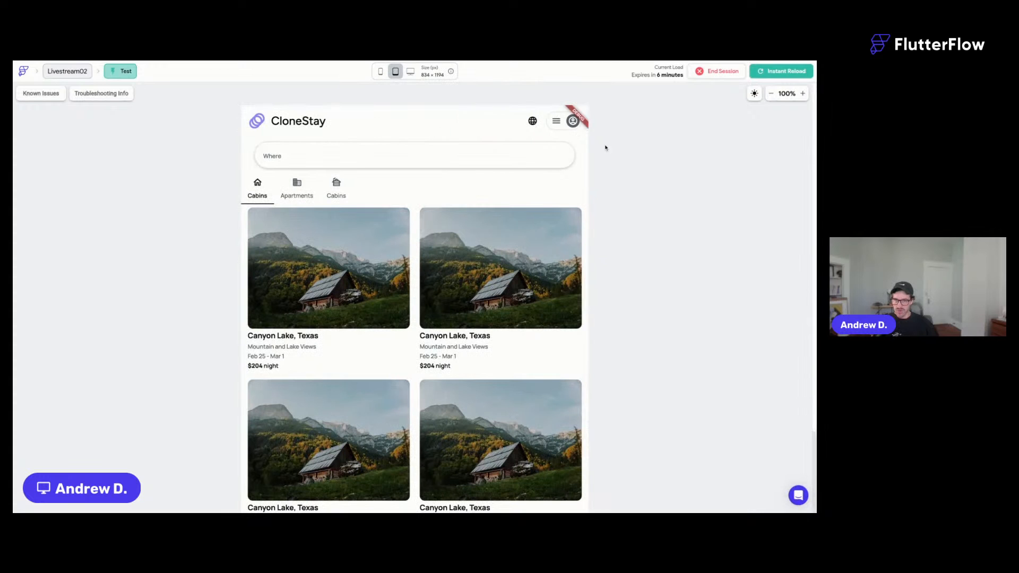
Check the topNav, search field and property cards at the 393 × 852 phone size.
left_click(380, 71)
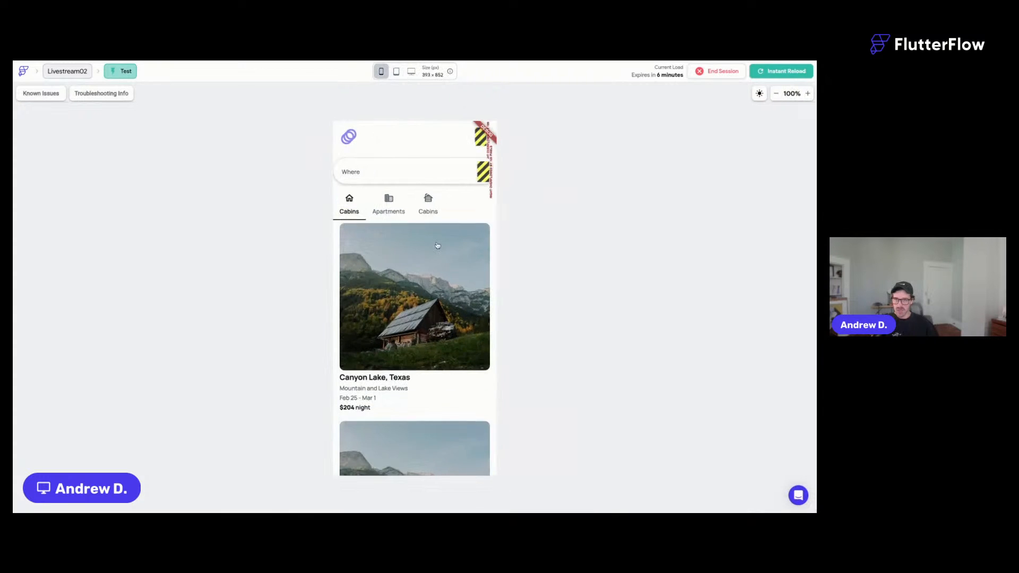
scroll(438, 246, "down", 4)
scroll(437, 246, "up", 12)
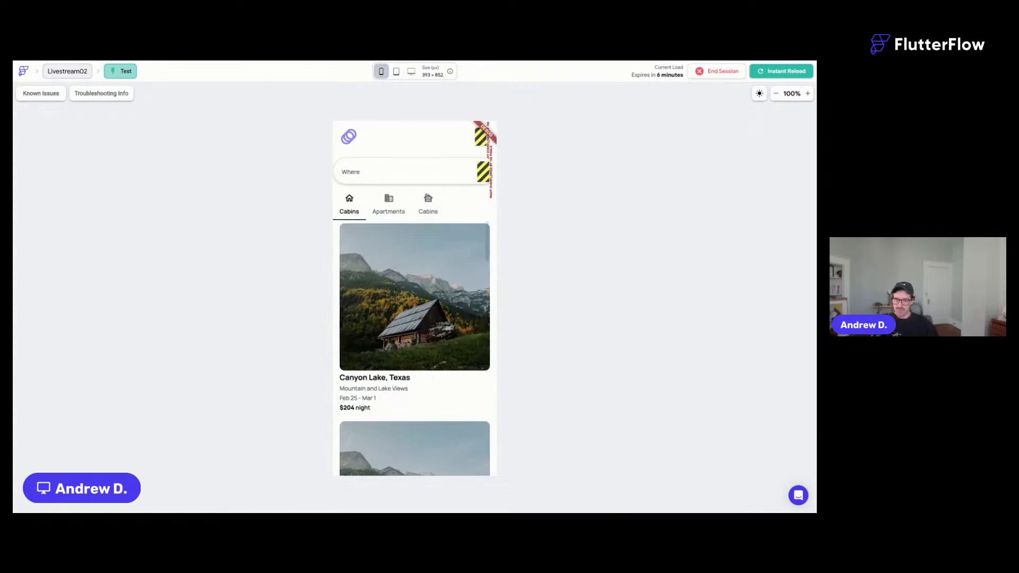
Open the Dashboard from the topNav logo and go back to the clone page at the 1440 × 900 desktop size.
left_click(350, 138)
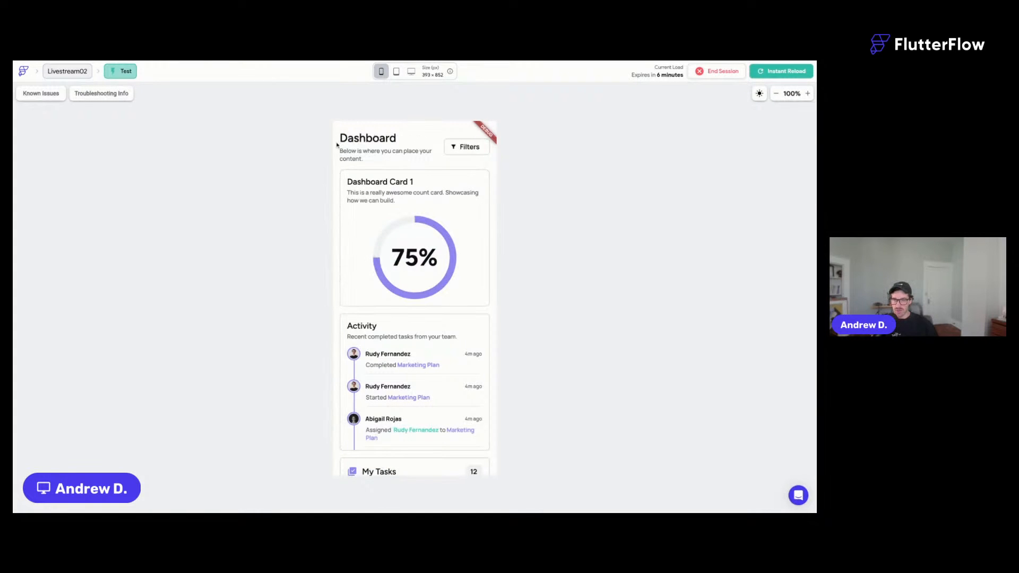
left_click(412, 73)
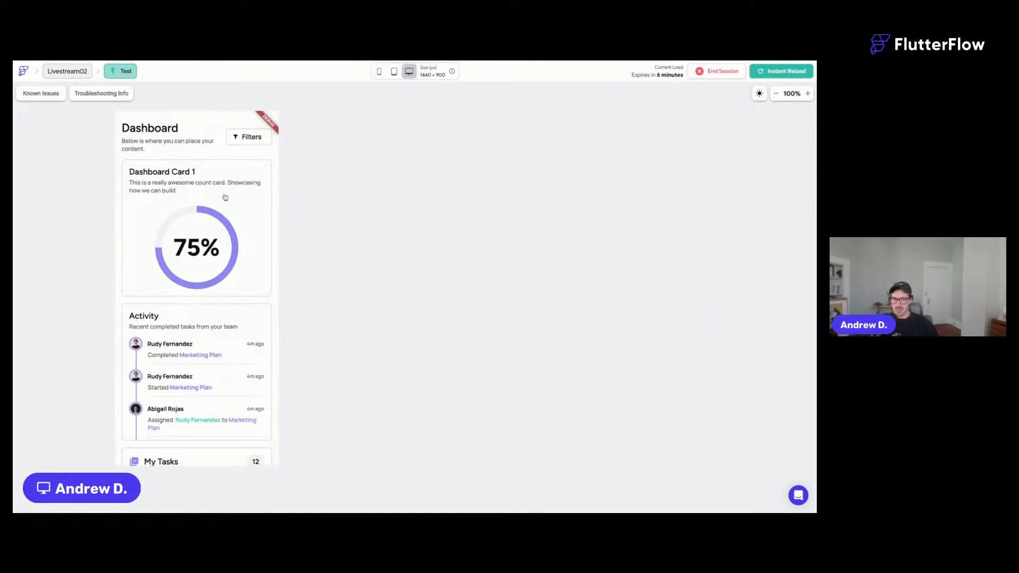
left_click(159, 228)
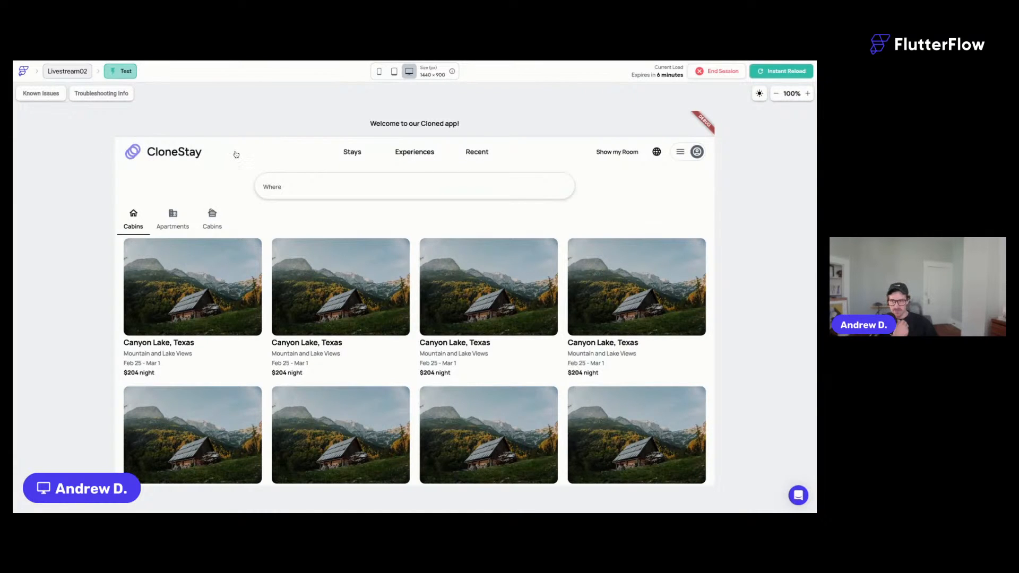
Compare the tablet and desktop layouts, and review the property grid down to its last row at 1024 × 1366.
left_click(394, 72)
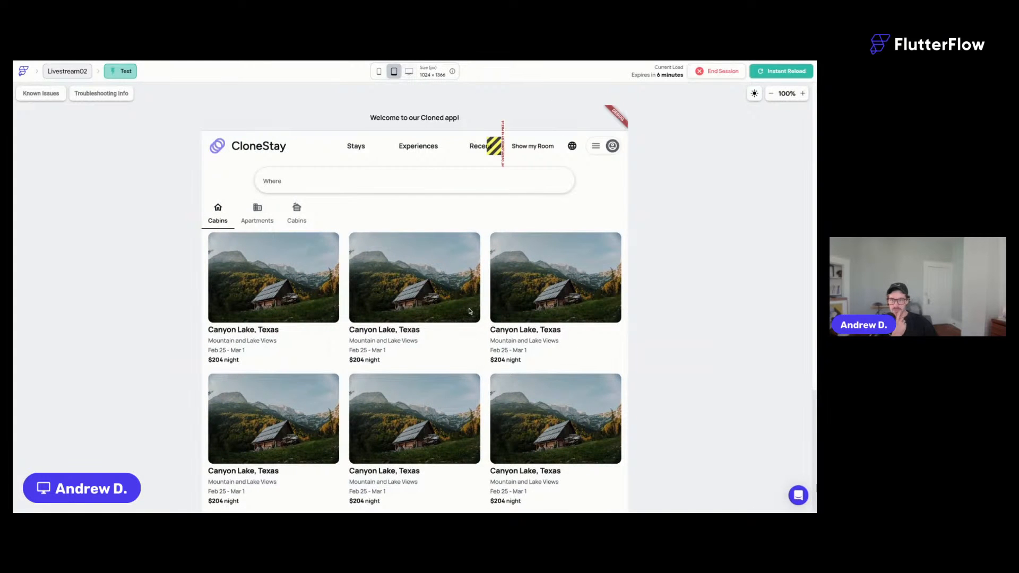
left_click(411, 73)
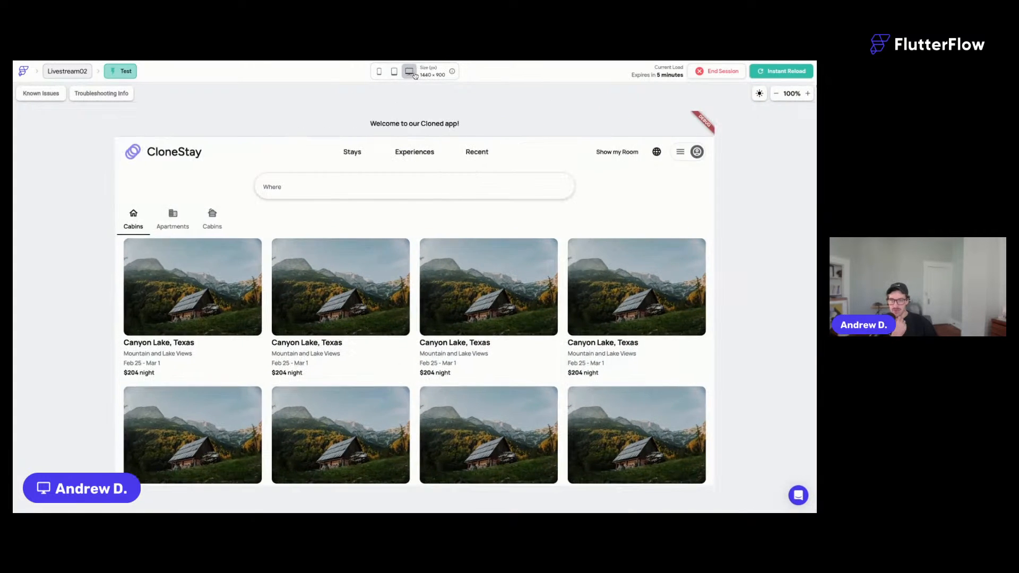
left_click(396, 73)
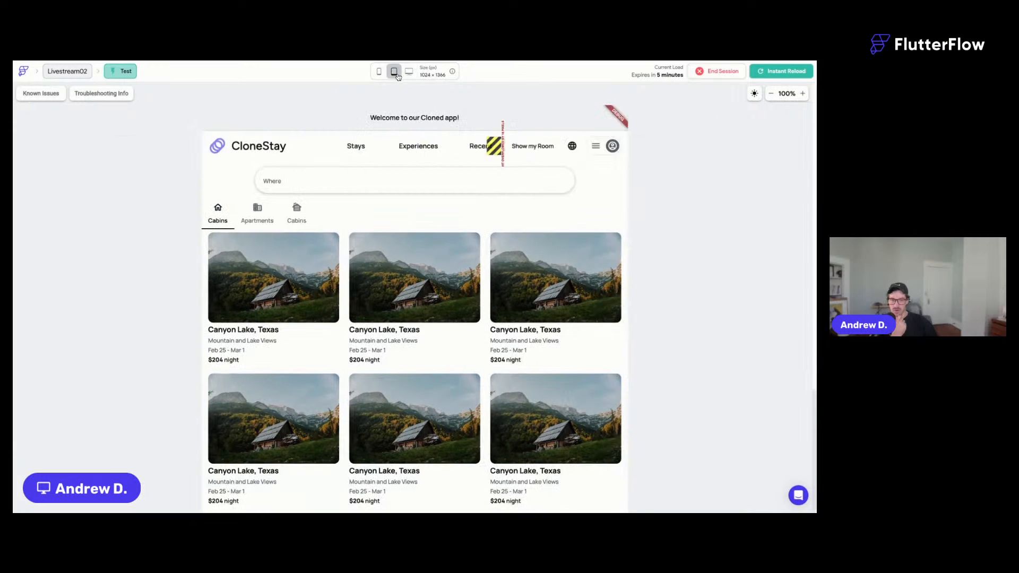
scroll(587, 303, "down", 3)
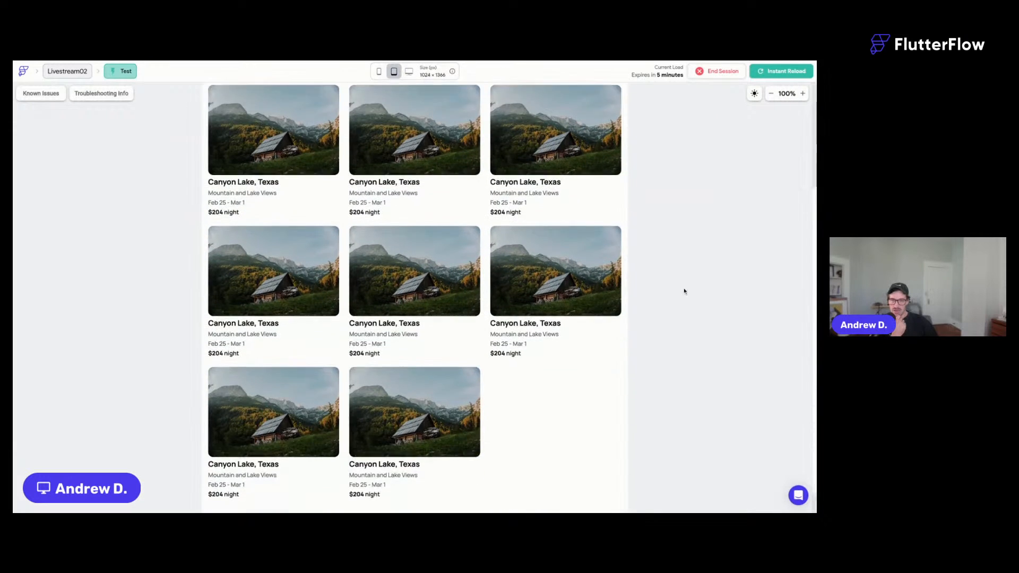
scroll(638, 298, "up", 3)
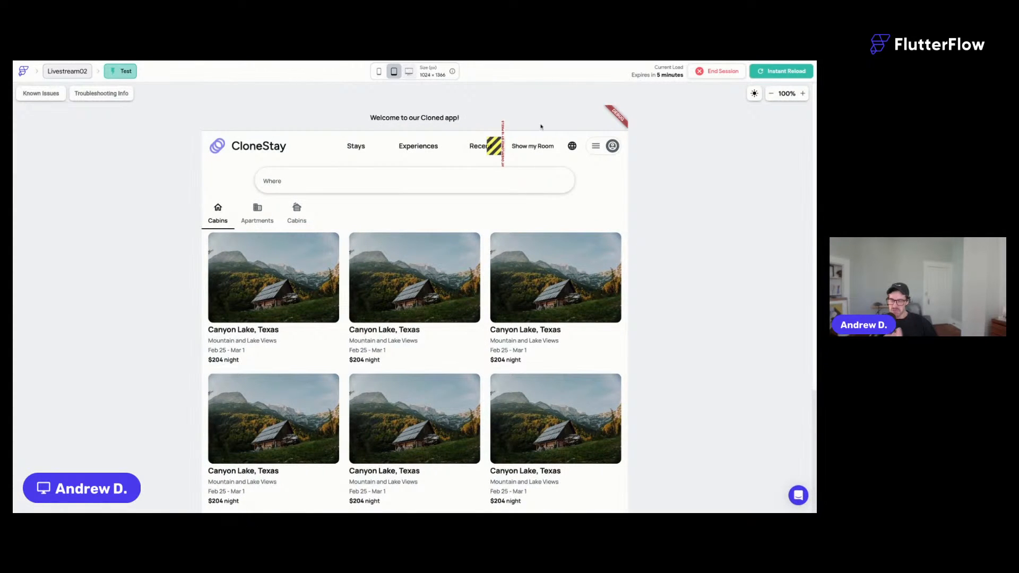
Recheck the desktop layout and switch the preview to the iPad Pro 11" size.
left_click(409, 72)
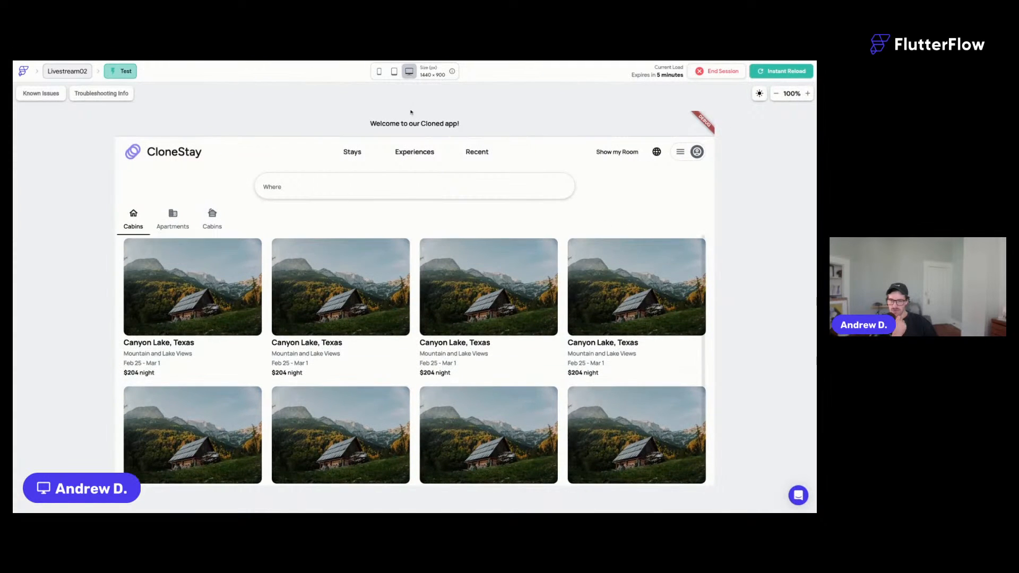
left_click(395, 72)
left_click(395, 73)
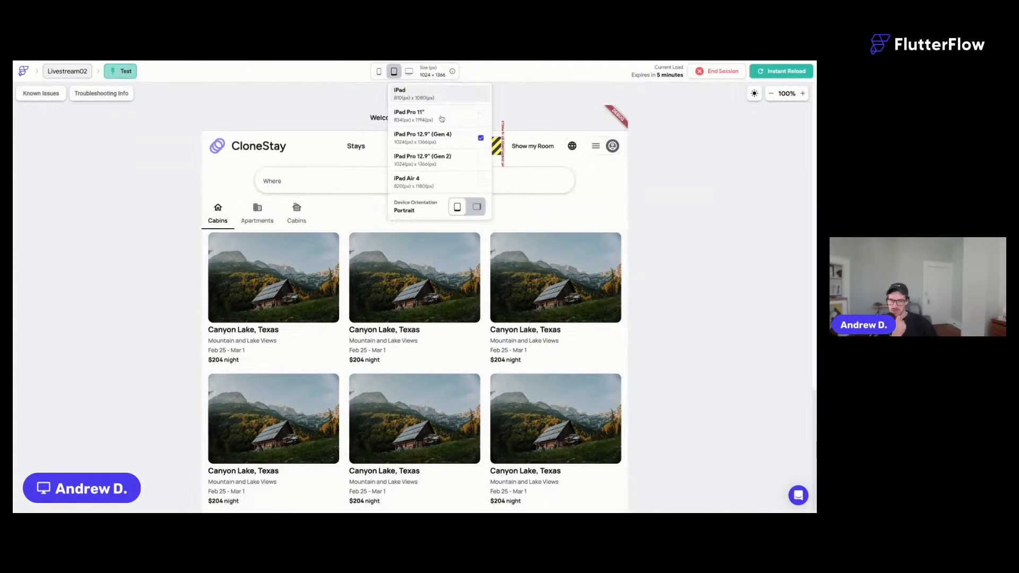
left_click(443, 117)
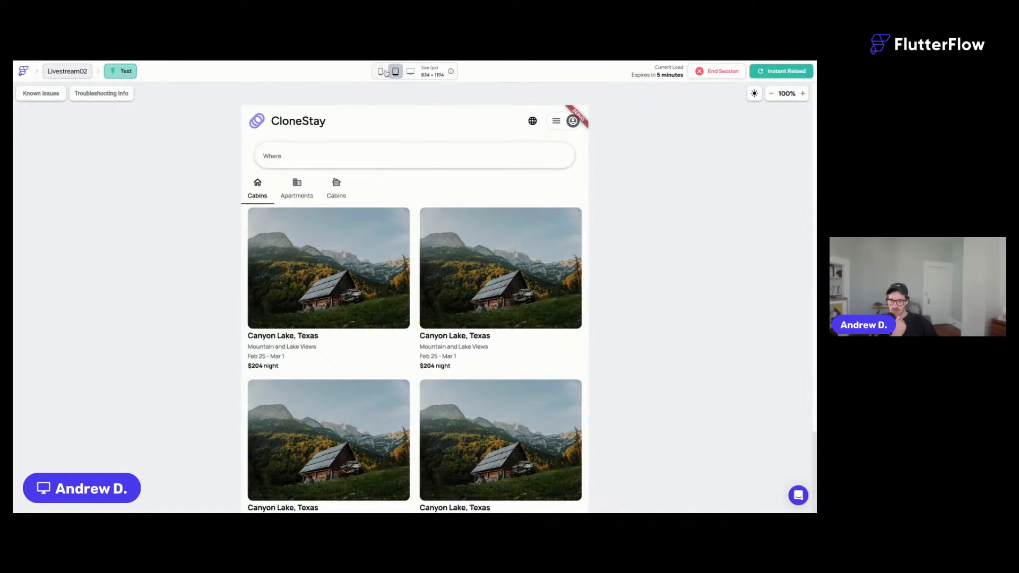
Compare the clone page at the 393 × 852 phone and 1440 × 900 desktop sizes, and return to the page builder.
left_click(381, 72)
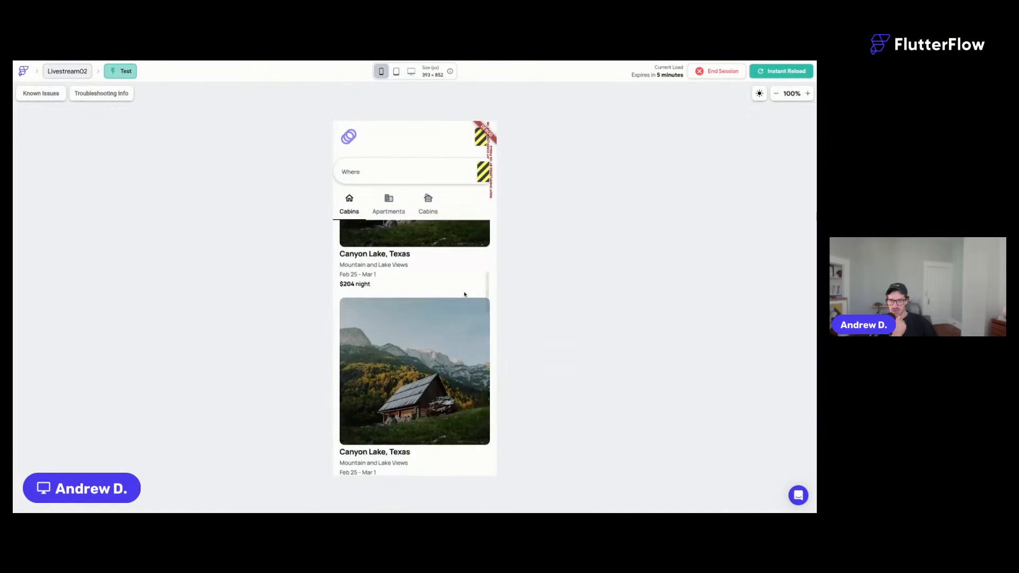
scroll(472, 244, "down", 3)
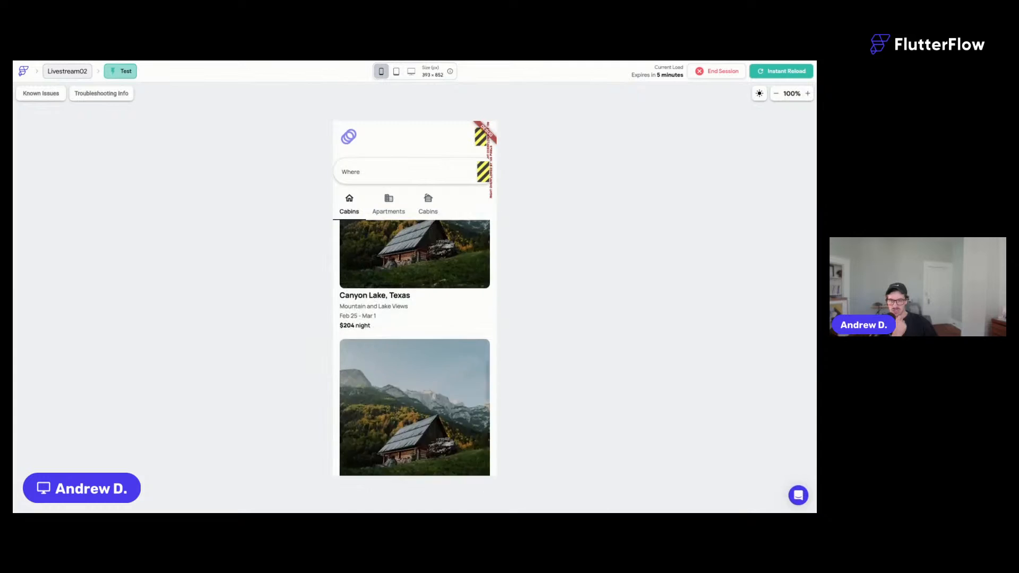
left_click(413, 74)
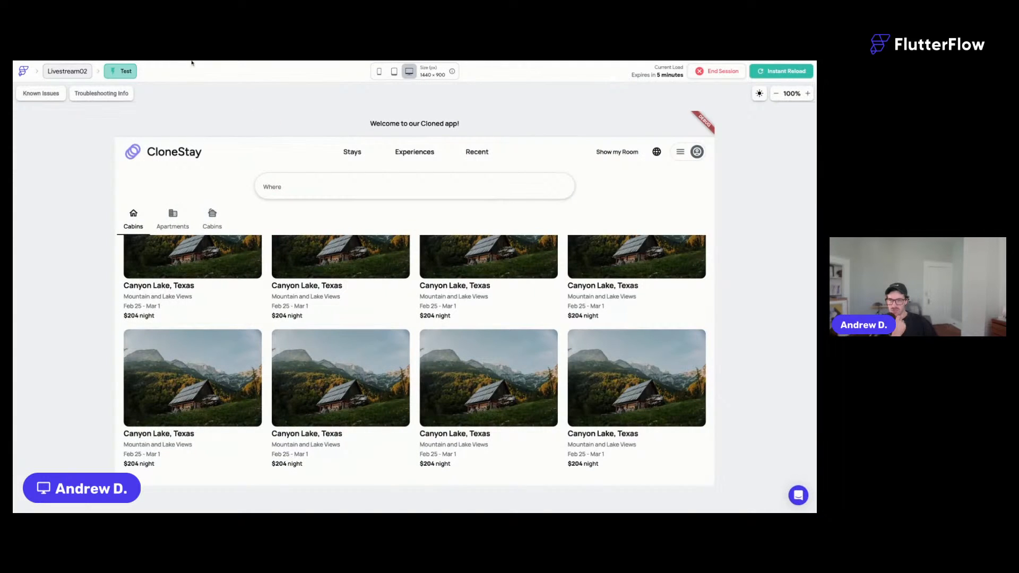
scroll(301, 412, "up", 2)
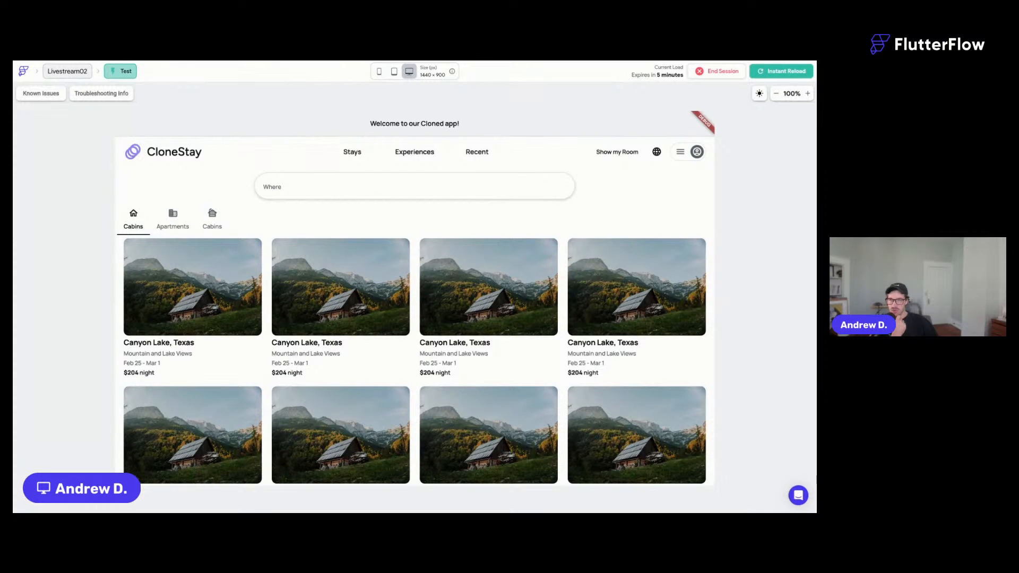
key("ctrl+shift+Tab")
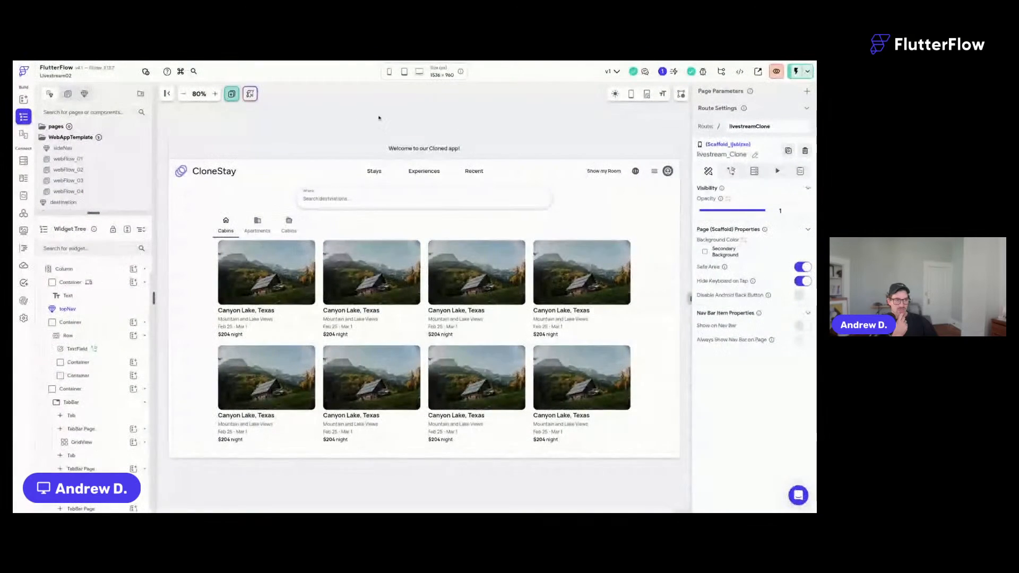
Make the livestream_Clone canvas freely resizable, try narrower widths ending at about 1469 × 960, and save the project.
left_click(343, 156)
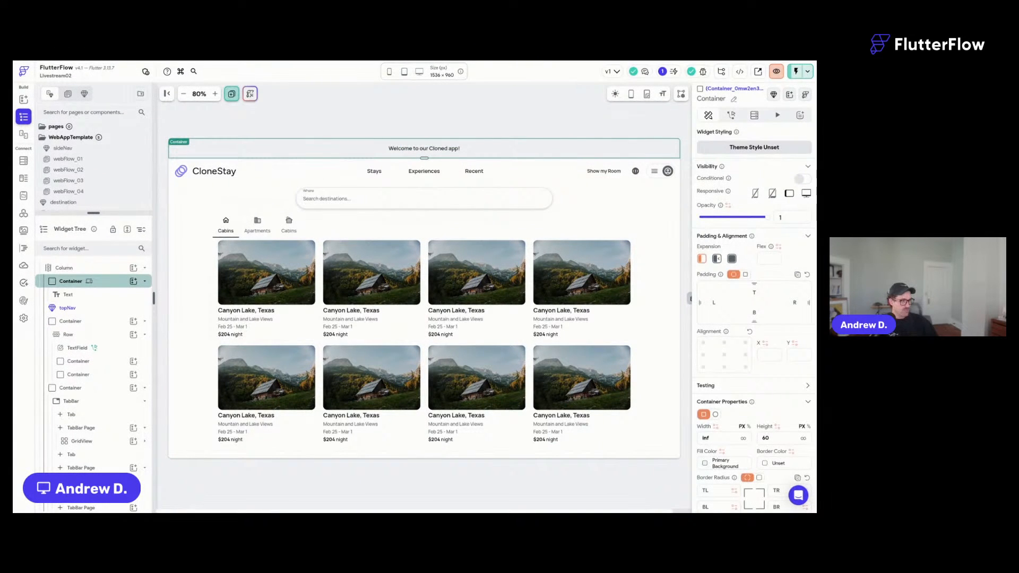
key("ctrl+s")
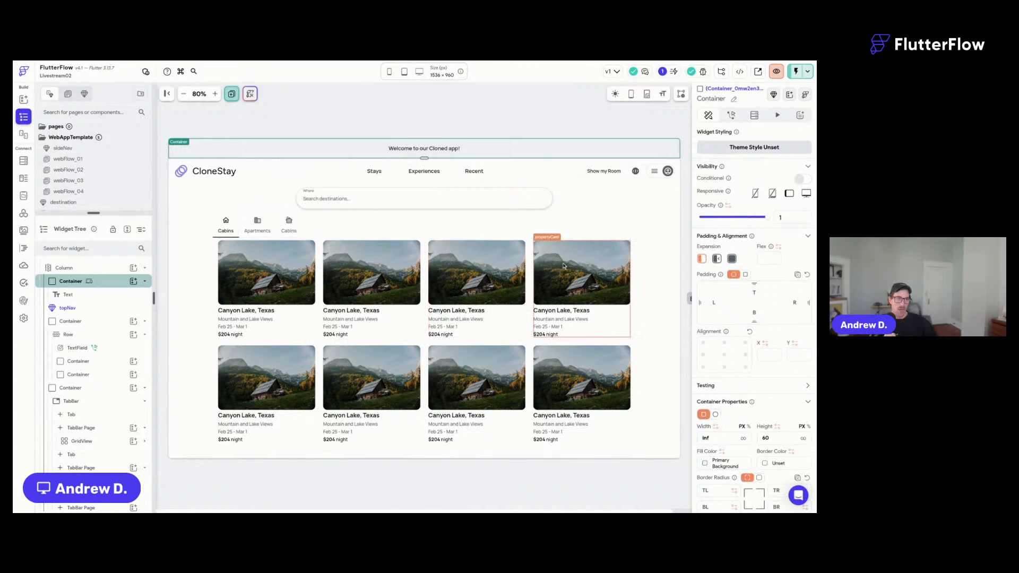
left_click(647, 94)
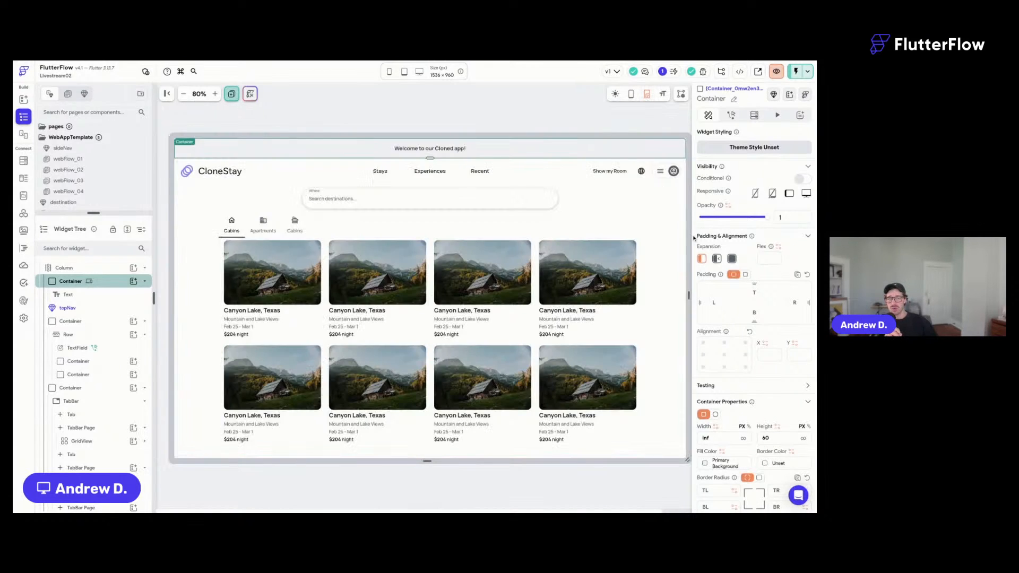
left_click_drag(693, 237, 608, 295)
left_click_drag(626, 296, 662, 295)
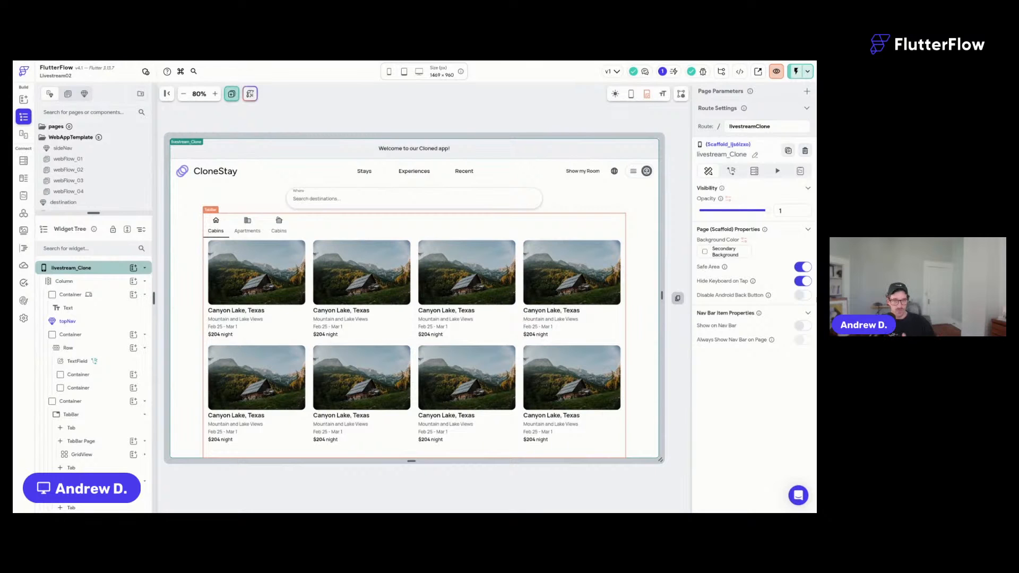
key("ctrl+s")
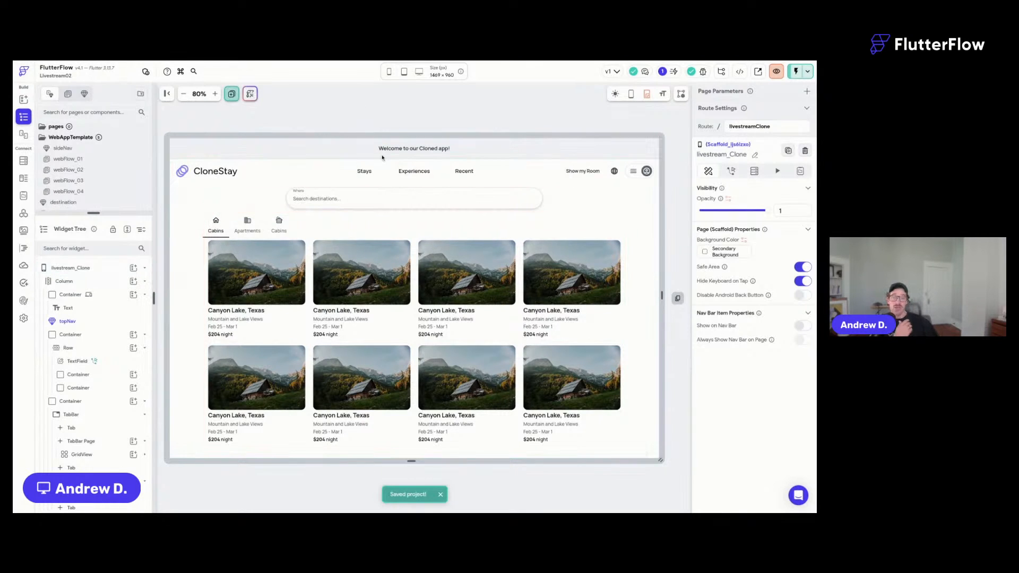
Open the topNav component and check the responsive visibility of its link row, CloneStay text, Show my Room button and globe icon button.
left_click(427, 172)
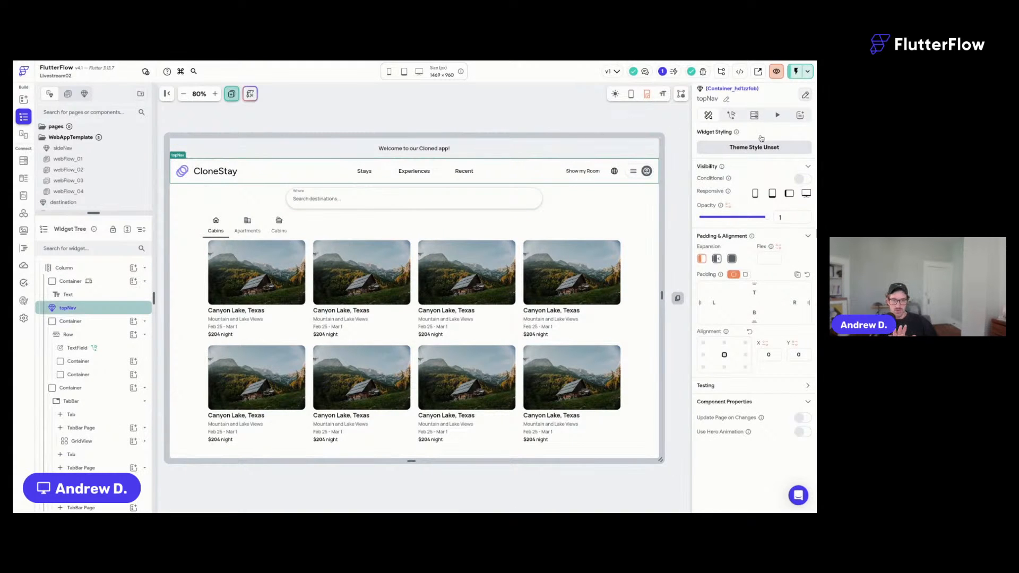
left_click(806, 95)
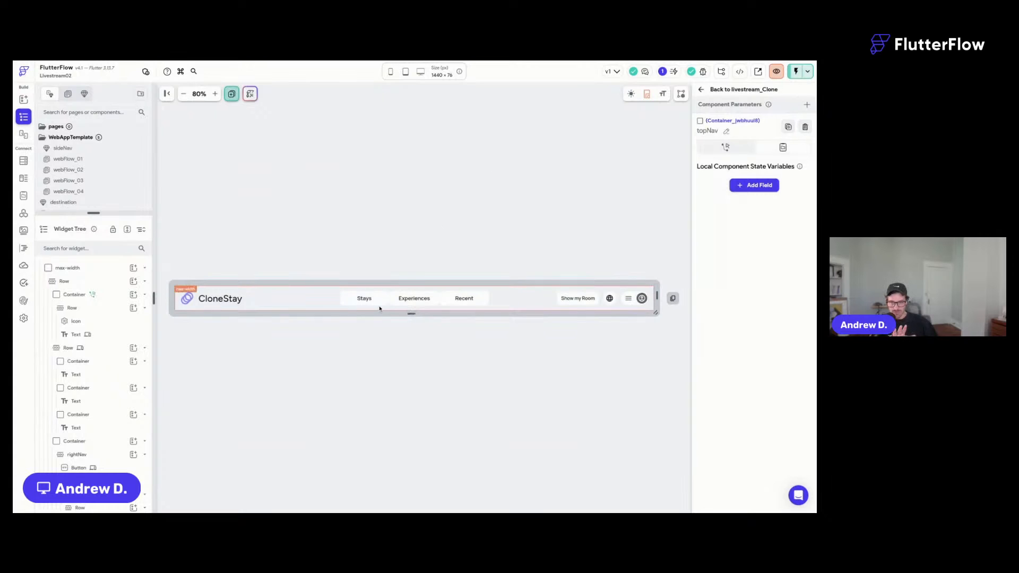
left_click(333, 303)
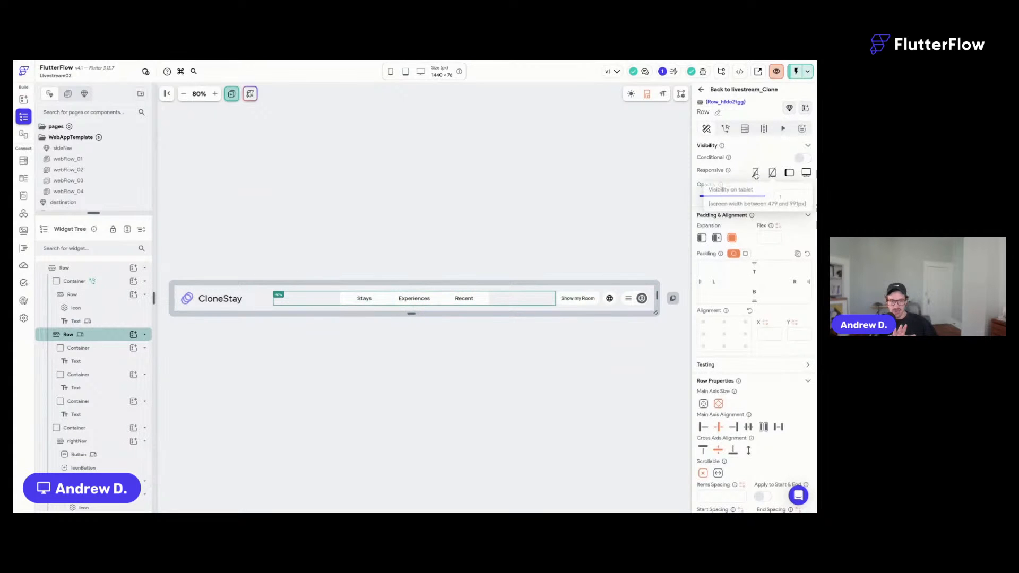
left_click(235, 302)
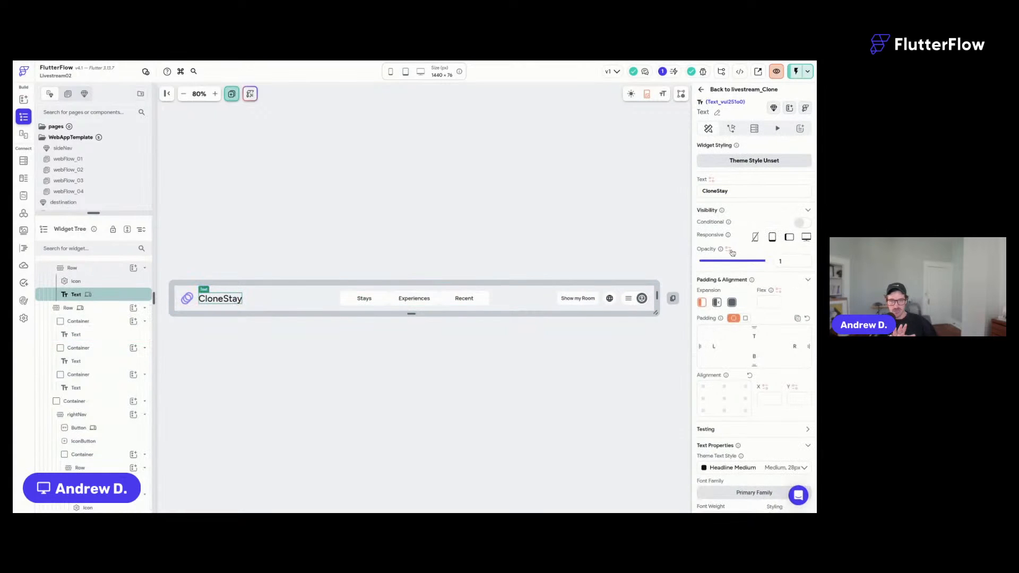
left_click(598, 297)
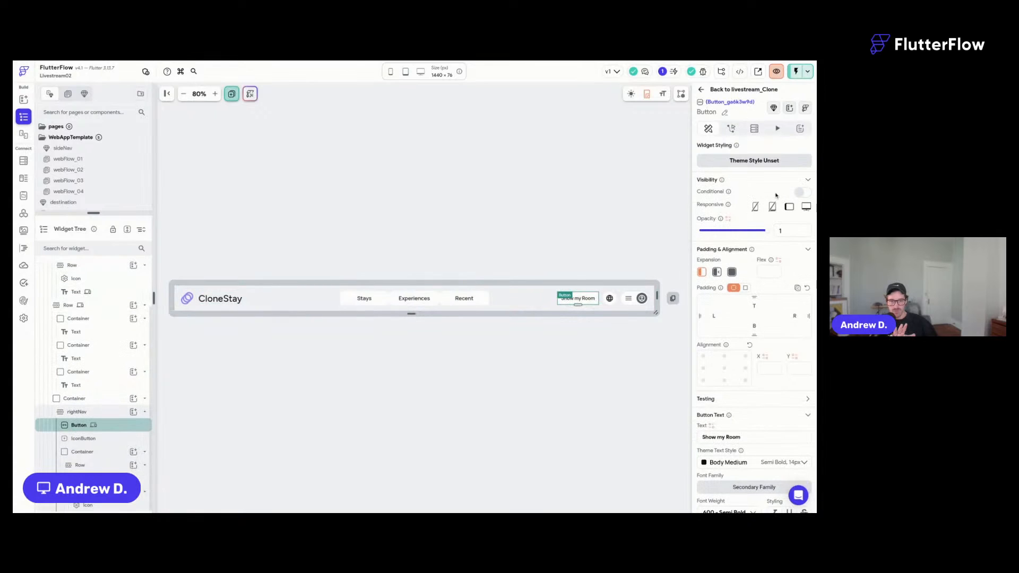
left_click(610, 298)
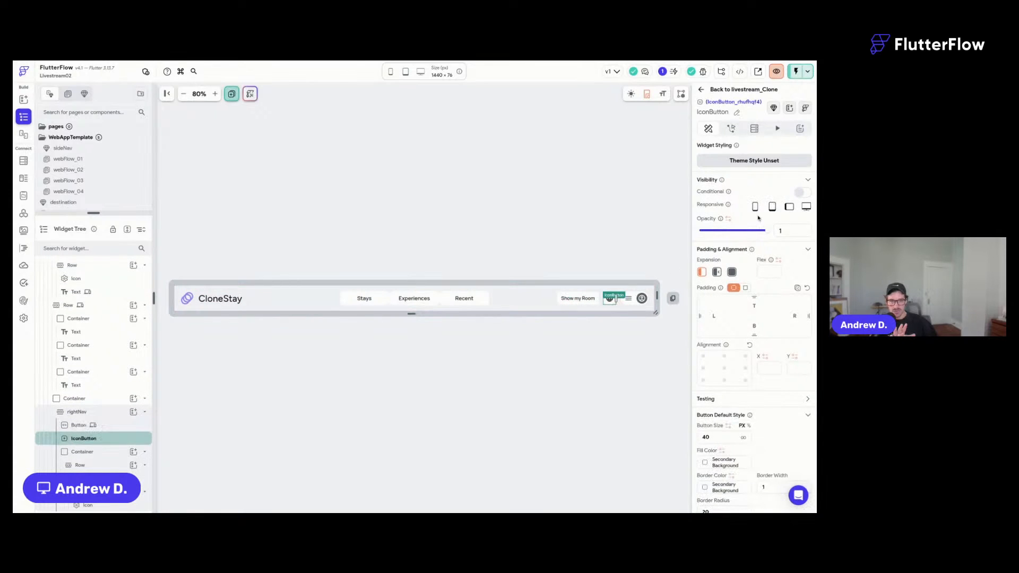
Start an If/Then/Else conditional value for the width of the topNav container holding the logo and CloneStay text.
left_click(195, 306)
left_click(94, 281)
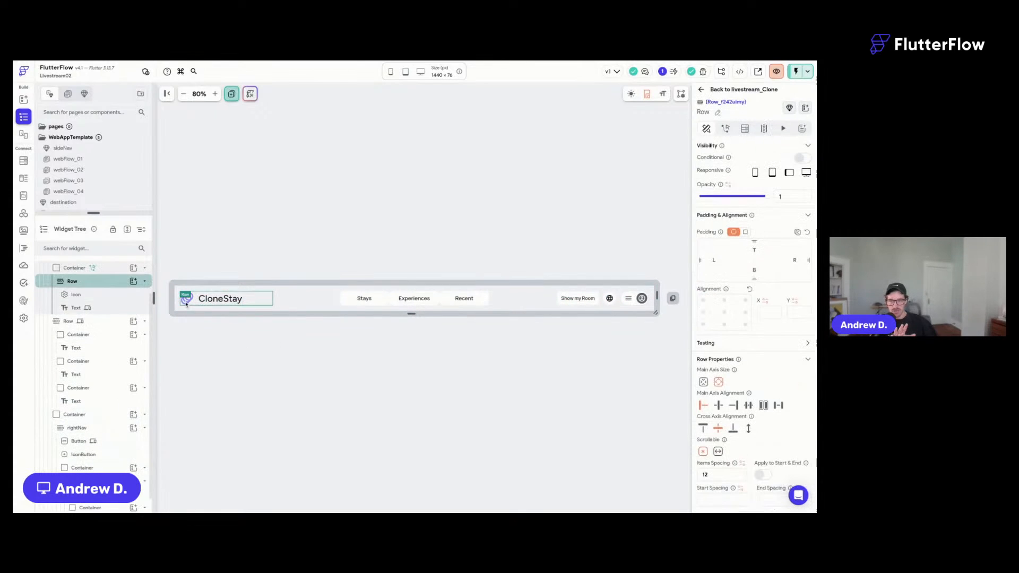
left_click(92, 268)
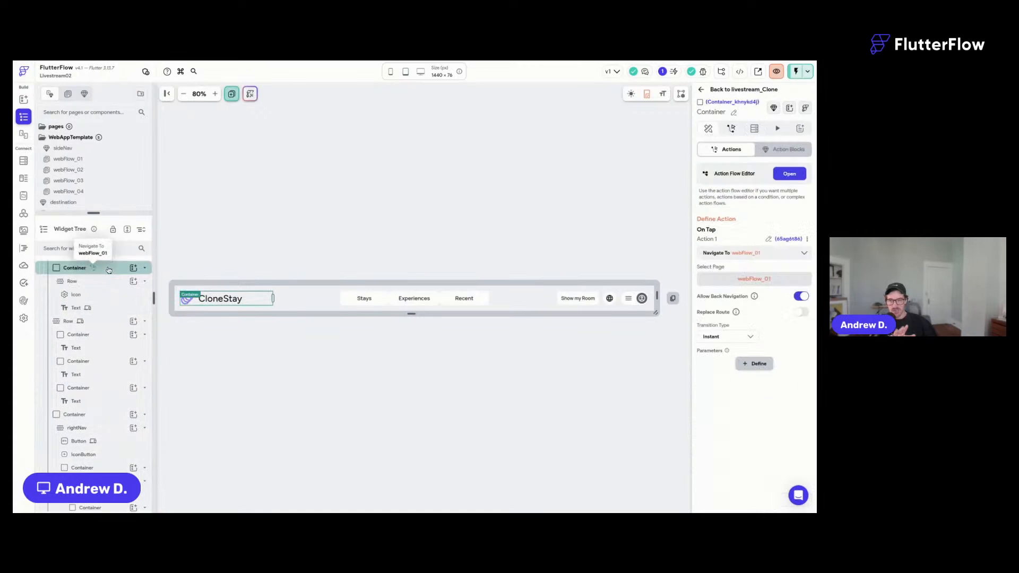
left_click(711, 130)
scroll(709, 284, "down", 3)
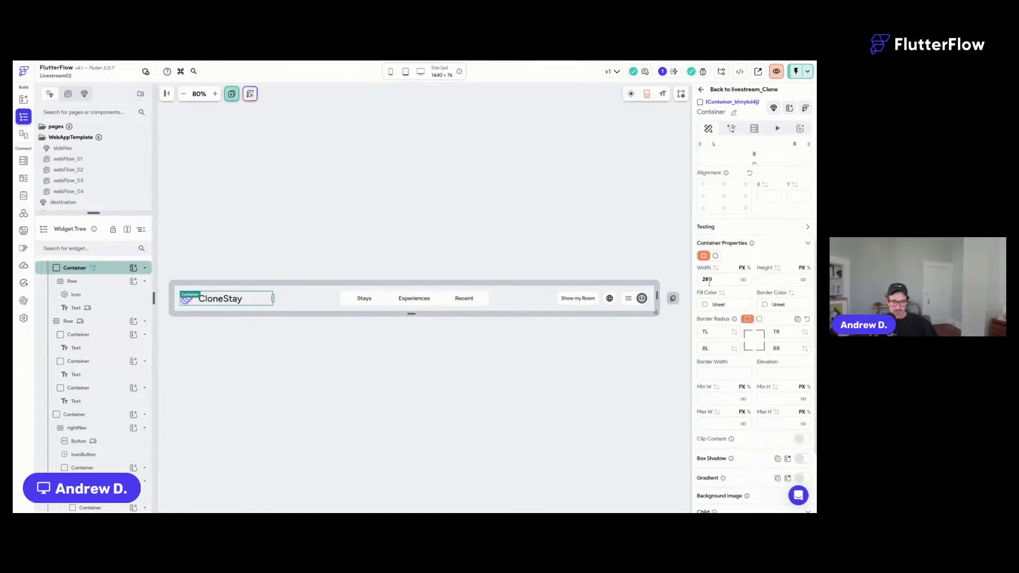
left_click(715, 268)
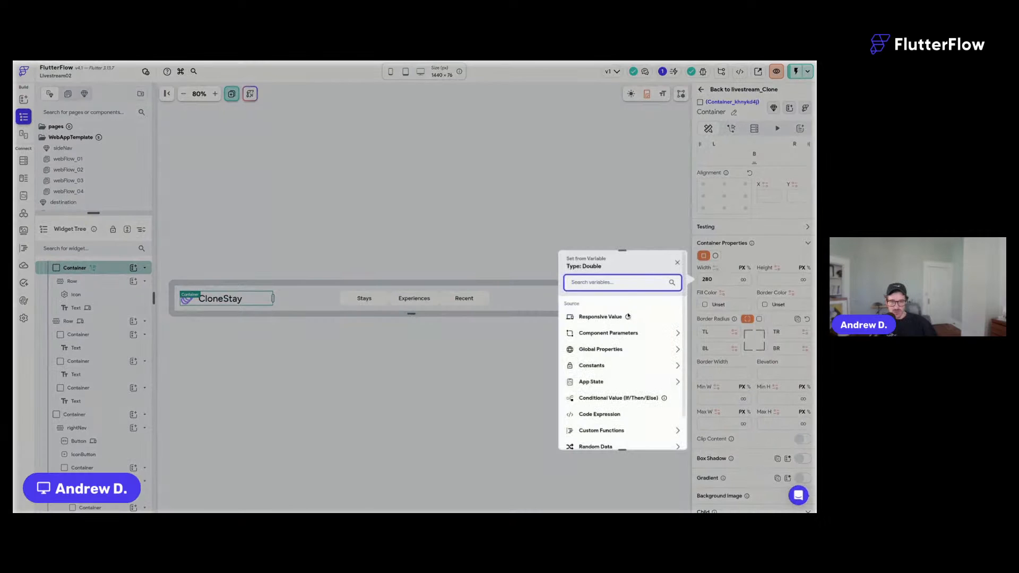
left_click(632, 399)
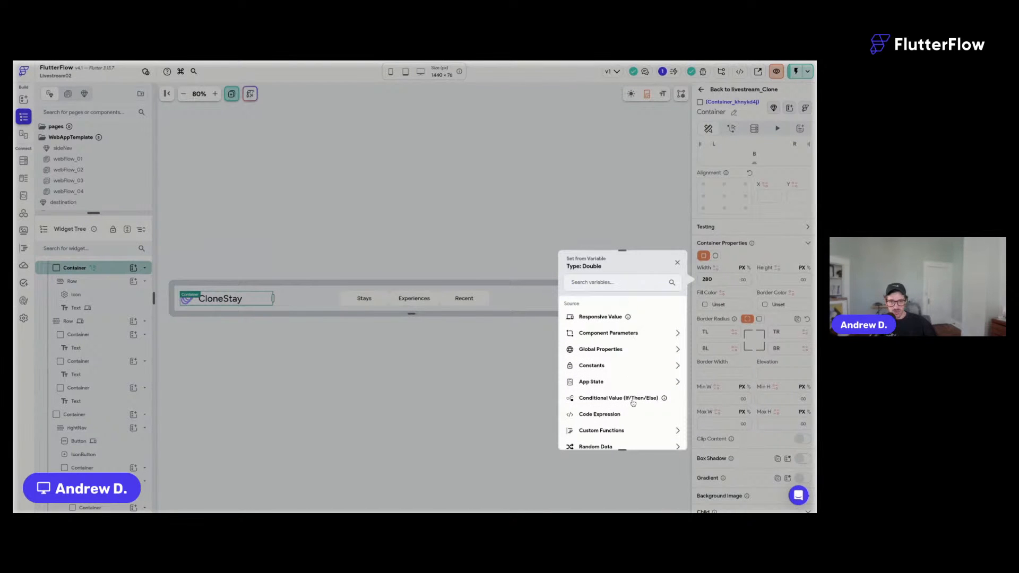
left_click(635, 338)
Add a single condition to the container's conditional width with Screen Width as its first value.
left_click(491, 373)
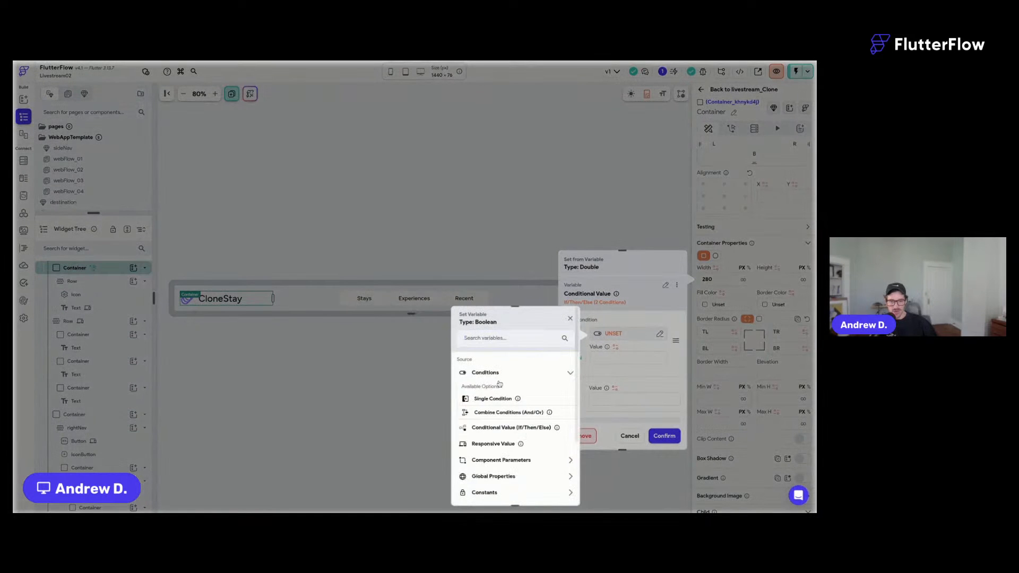
left_click(495, 399)
left_click(499, 399)
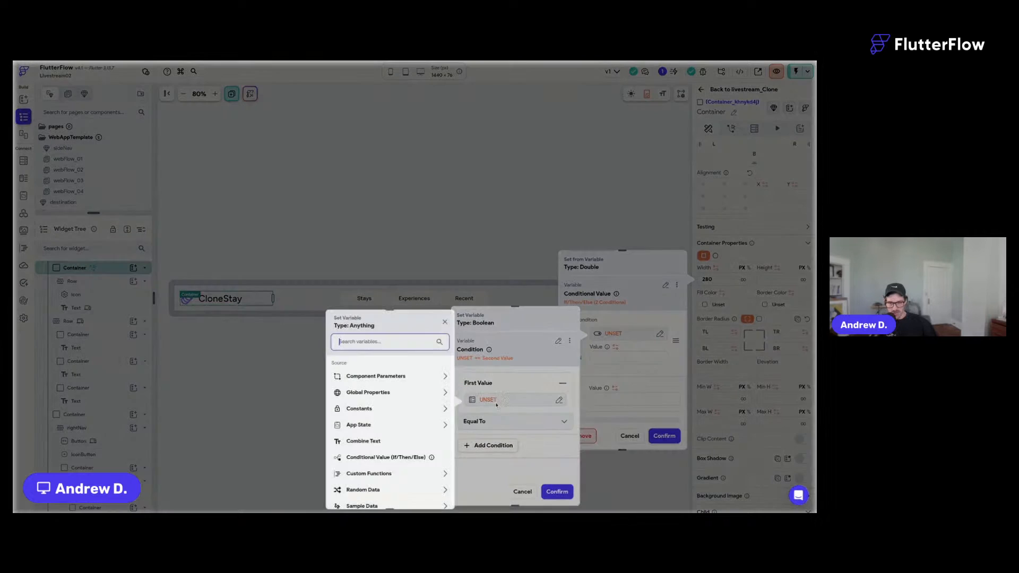
type("screen")
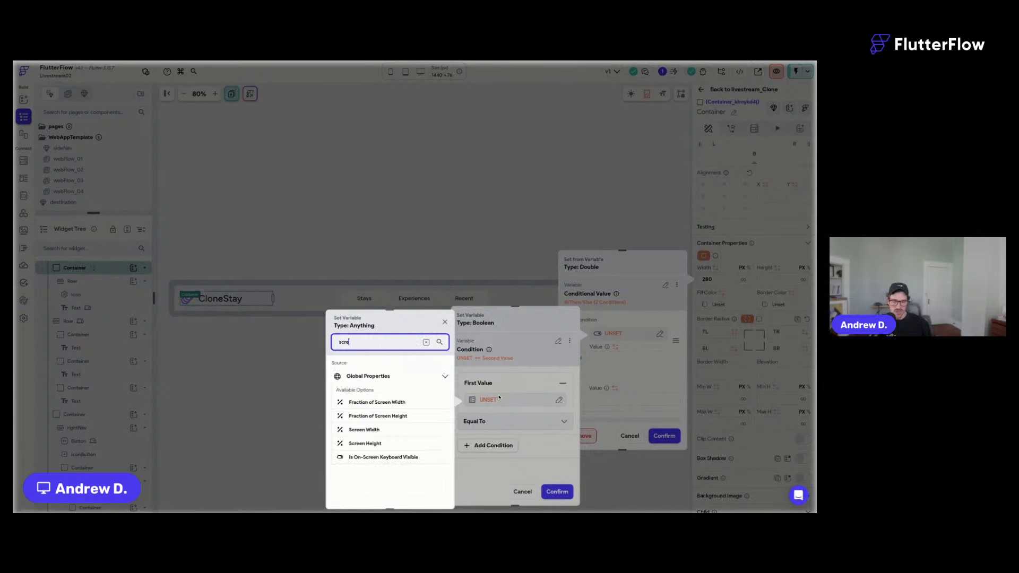
left_click(371, 443)
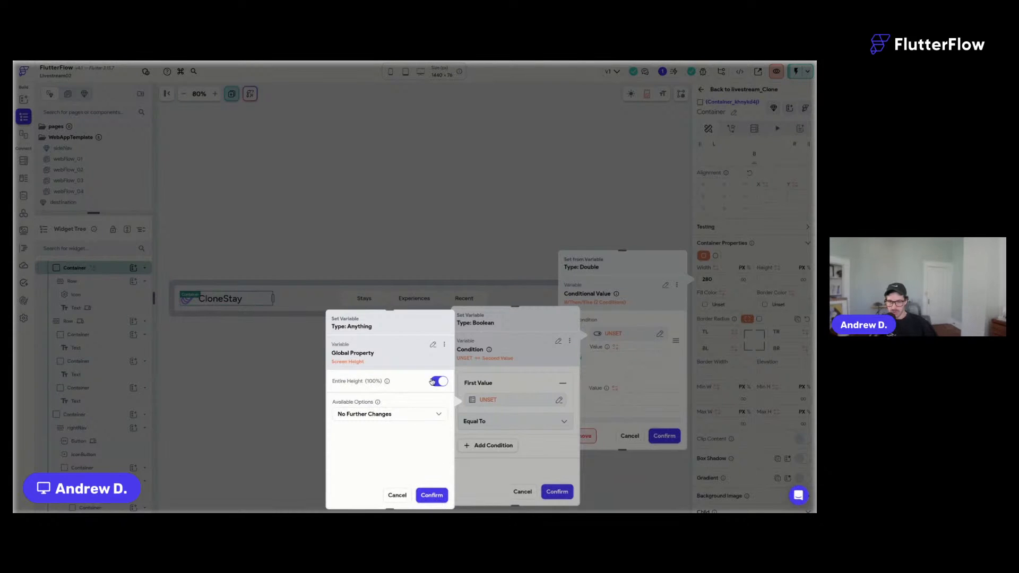
left_click(434, 348)
type("scree")
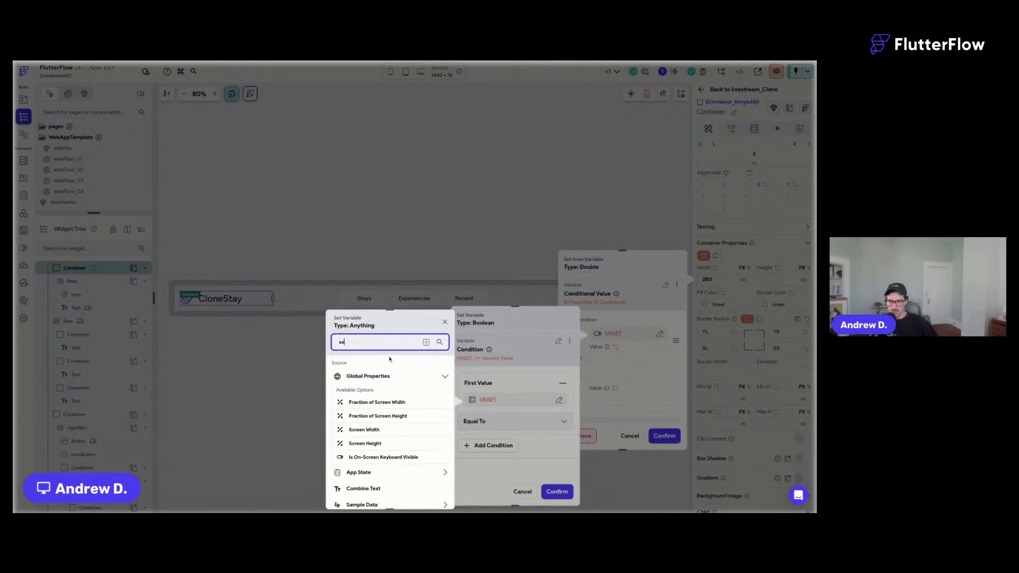
left_click(375, 431)
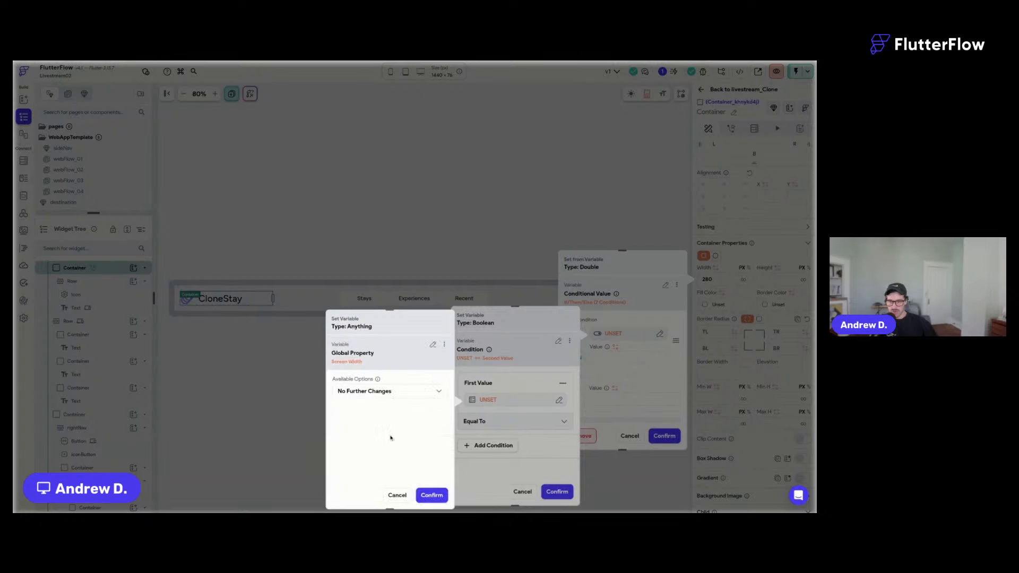
left_click(432, 494)
Complete the screen width condition as Greater Than Or Equal To 500.
left_click(496, 424)
left_click(500, 441)
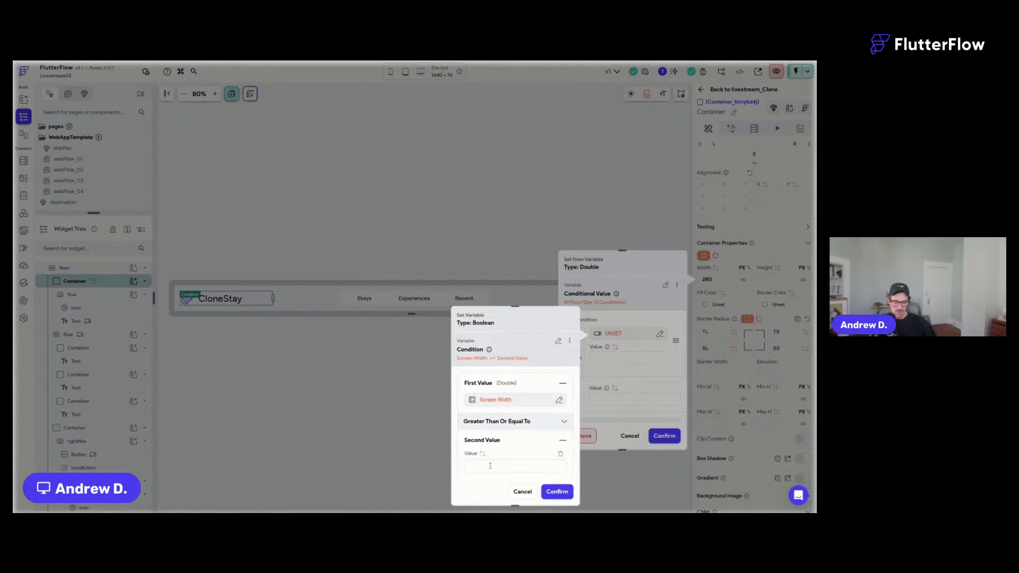
type("500")
left_click(557, 492)
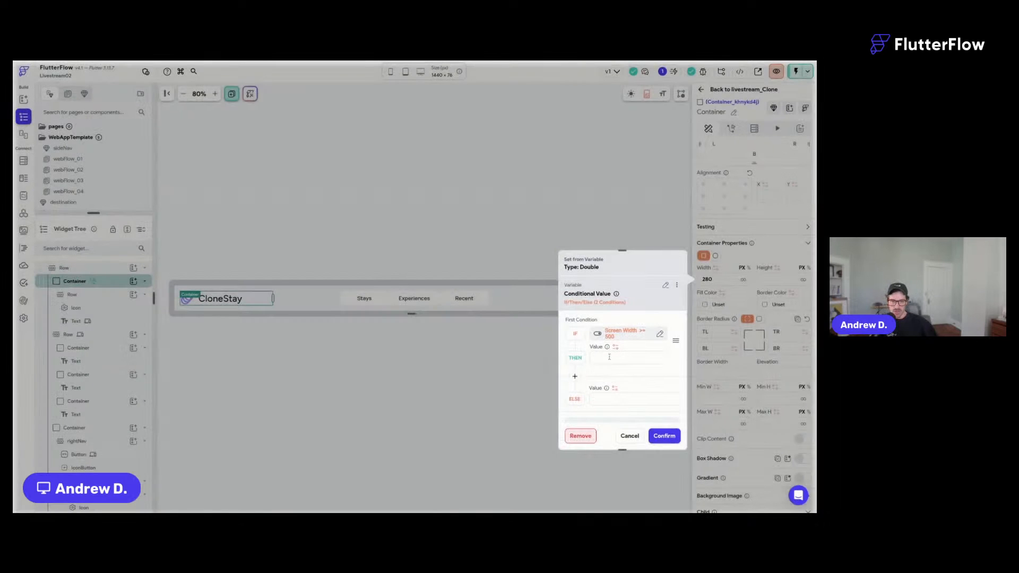
Set the logo container's width to 280 when the condition is met and 100 otherwise, and apply the conditional value.
left_click(630, 356)
type("28")
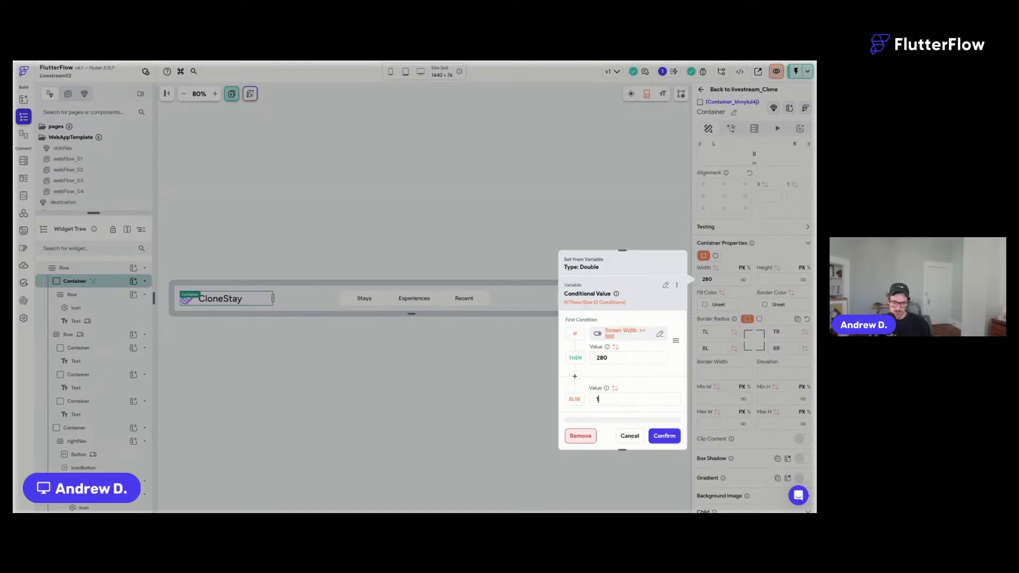
type("00")
left_click(664, 436)
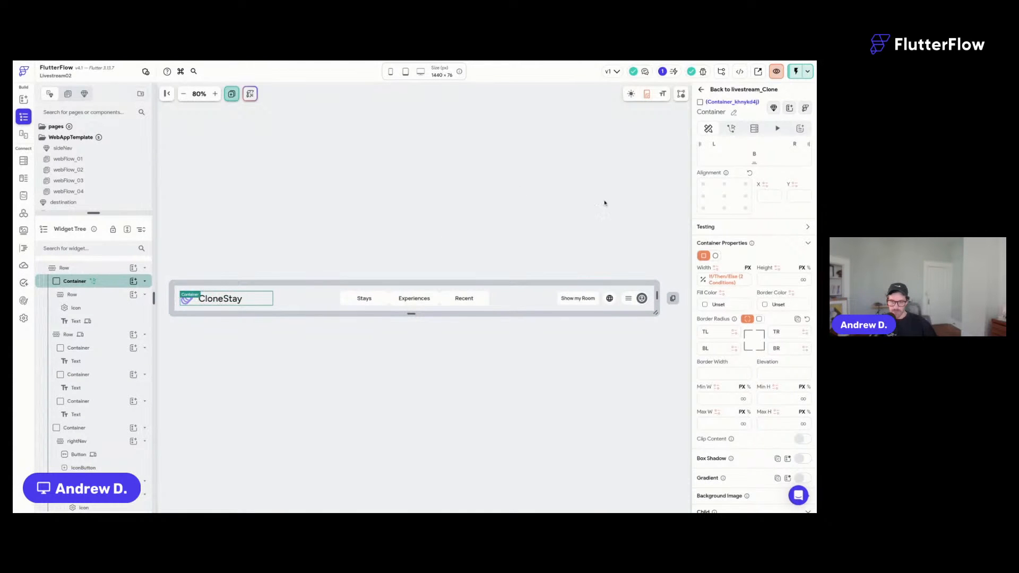
Test the topNav component by narrowing its canvas to about 877 px, and go back to the livestream_Clone page.
left_click(658, 295)
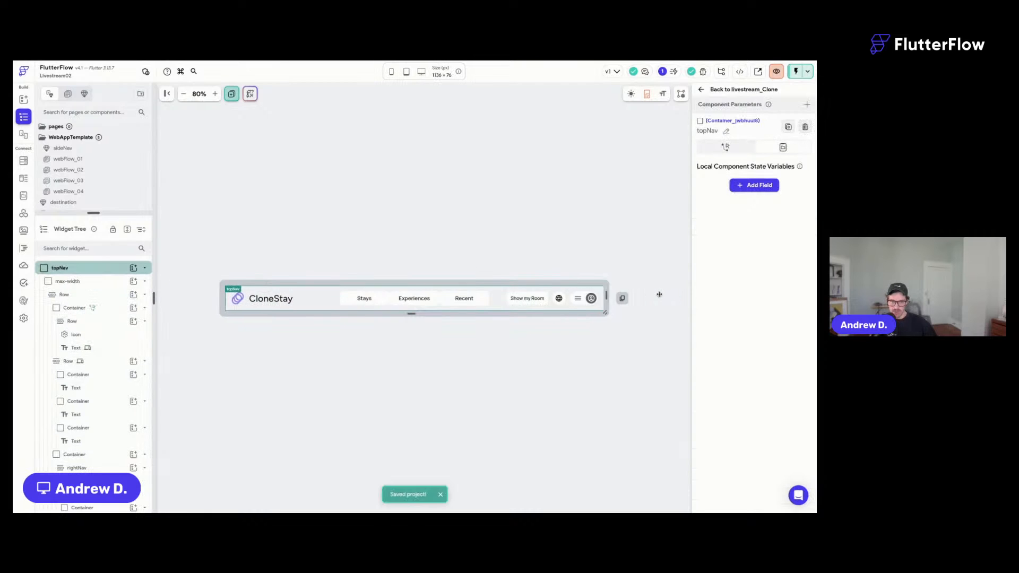
left_click_drag(659, 294, 562, 295)
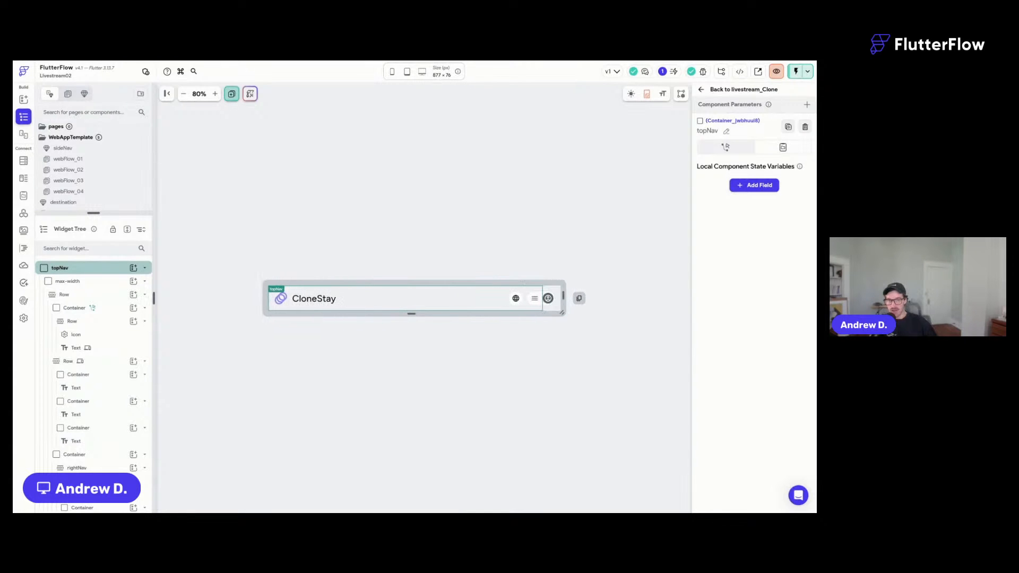
left_click(753, 89)
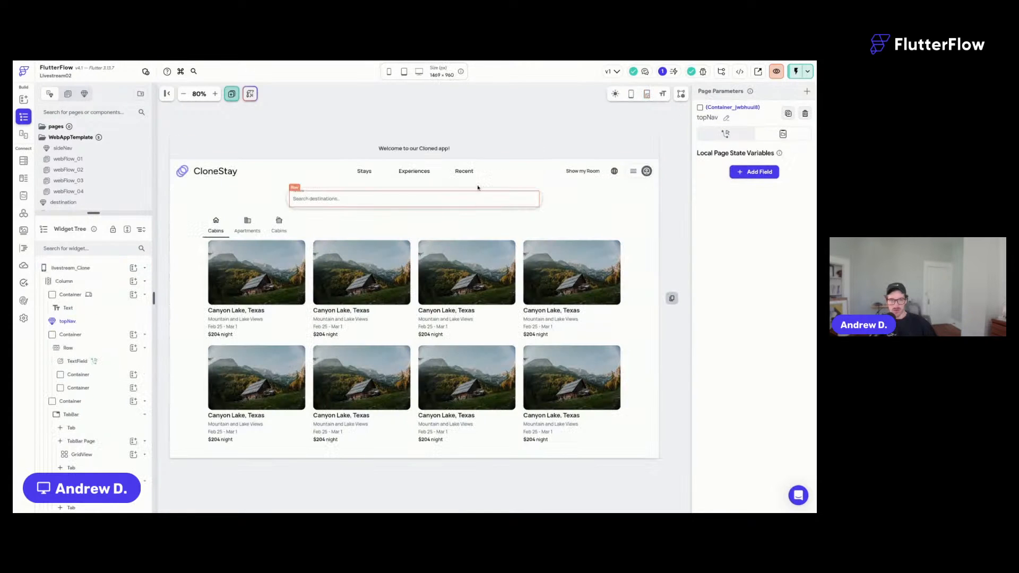
left_click(508, 121)
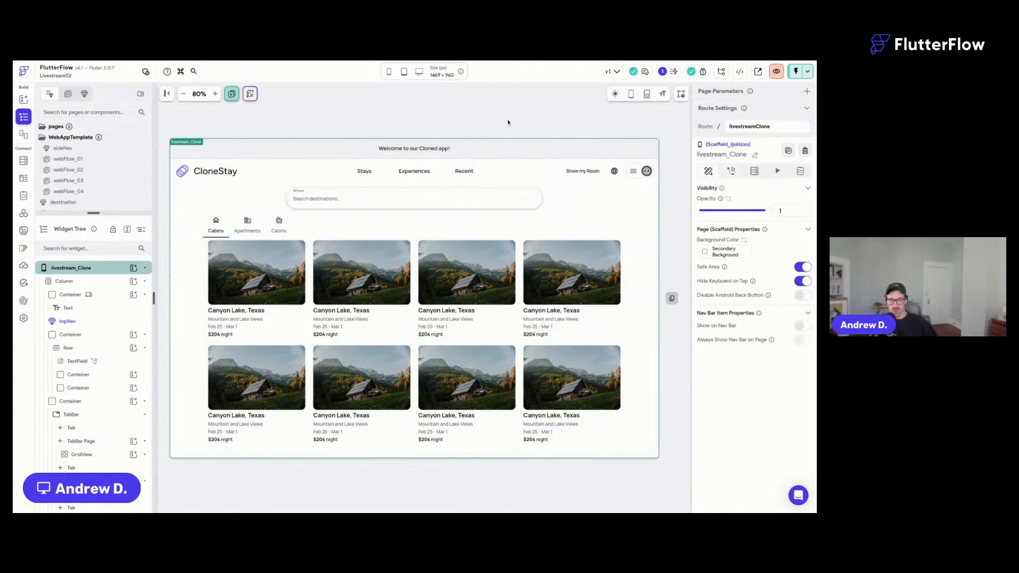
Set the TabBar's tab bar margin to 16 on its left side only and save the project.
left_click(197, 231)
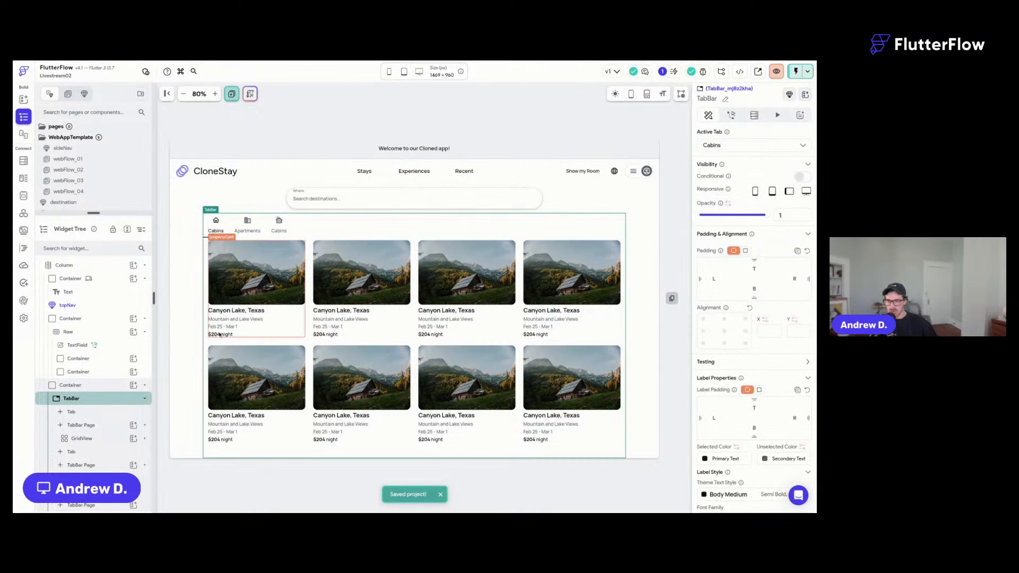
left_click(267, 342)
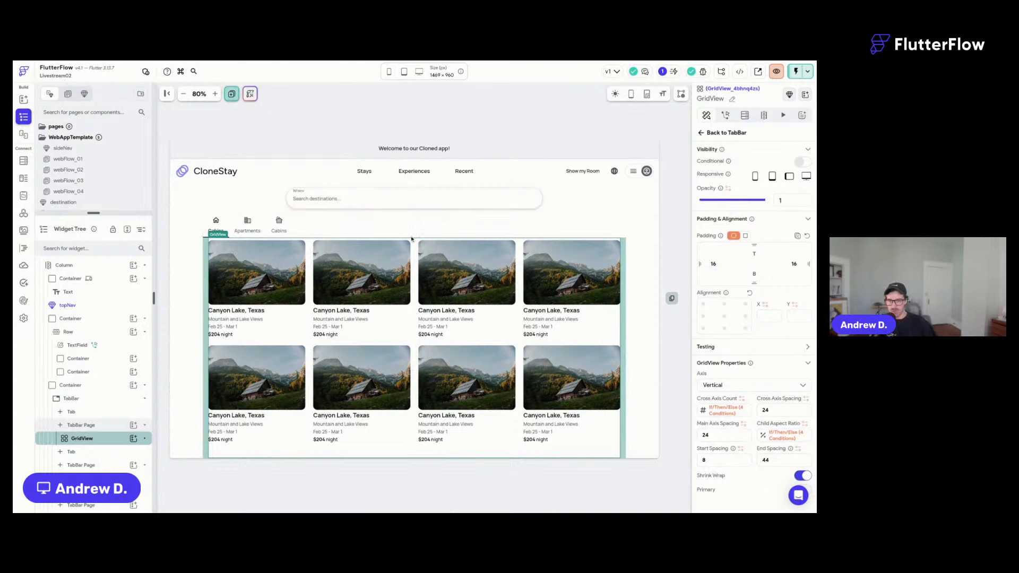
left_click(365, 232)
scroll(763, 436, "down", 10)
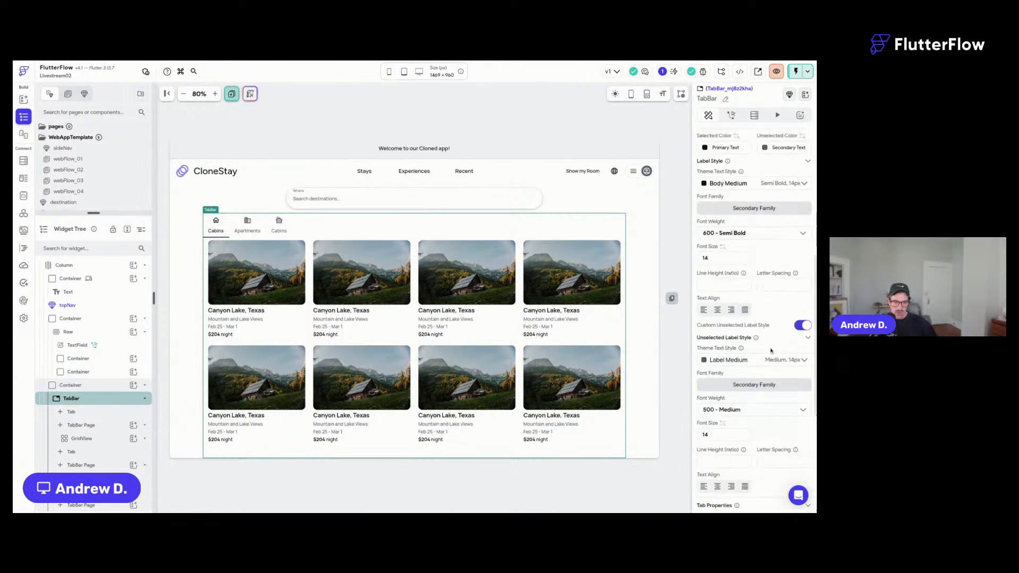
left_click(762, 434)
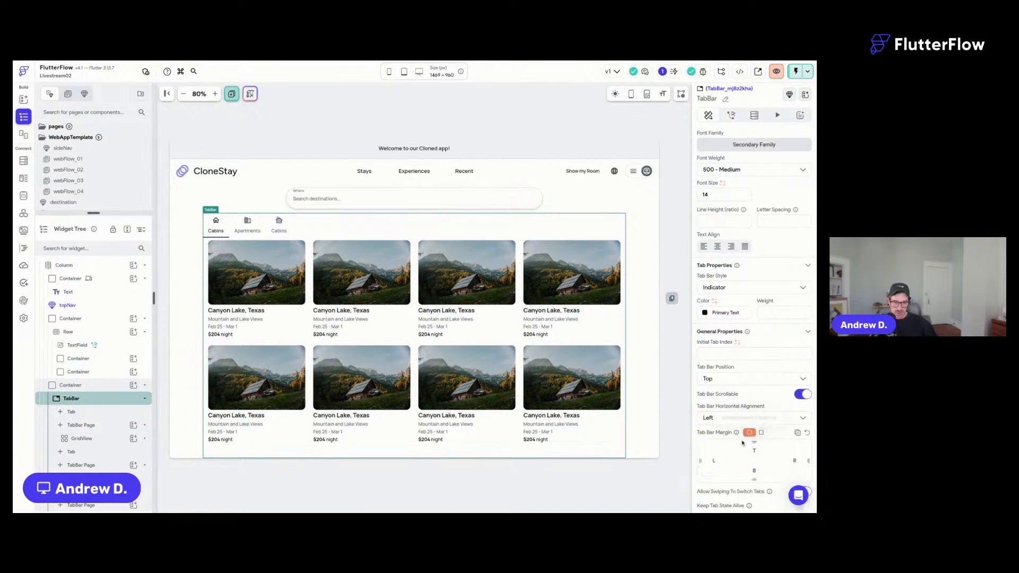
left_click(720, 459)
type("16")
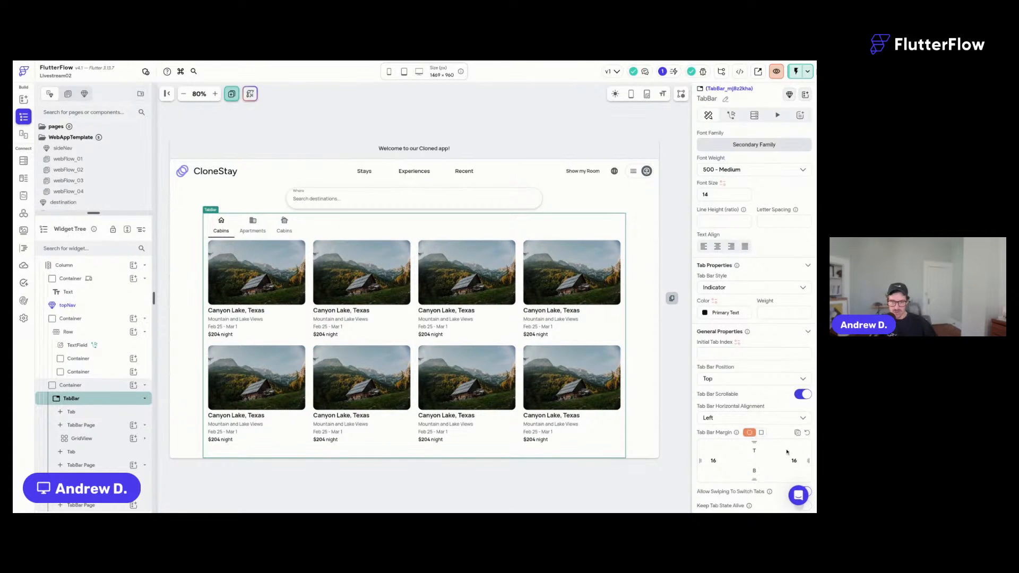
key("BackSpace")
key("BackSpace")
scroll(786, 451, "down", 1)
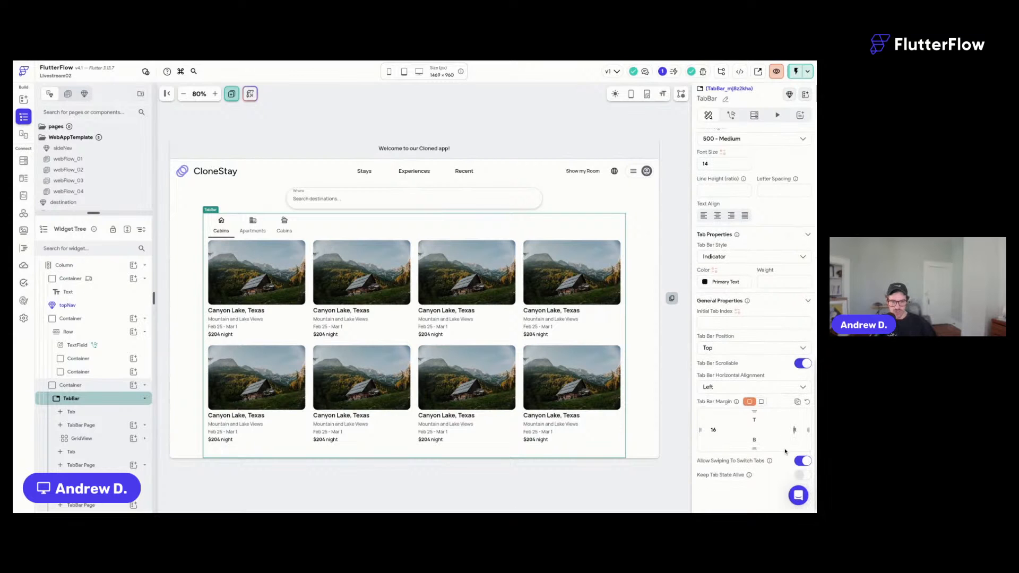
left_click(339, 113)
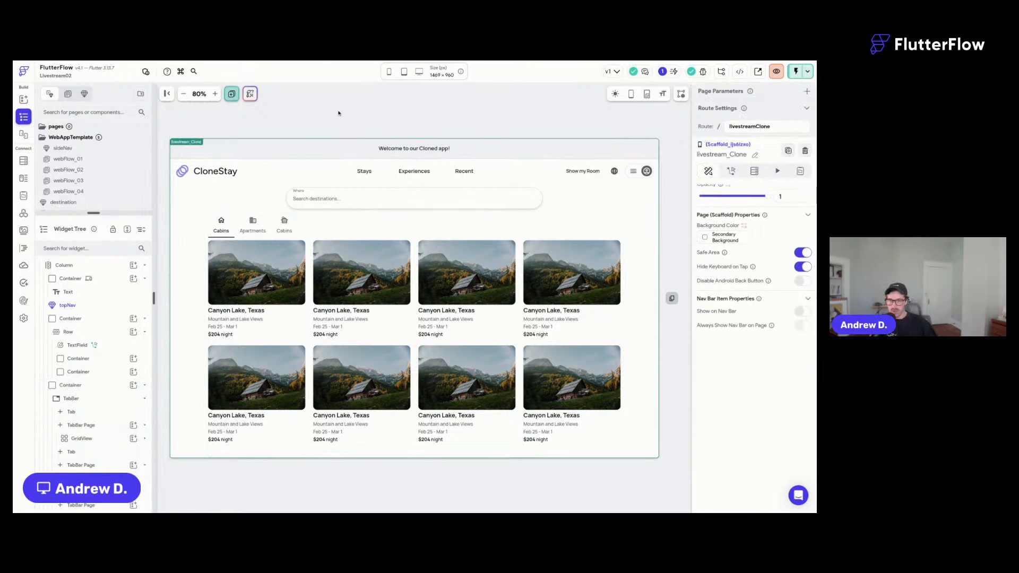
key("ctrl+s")
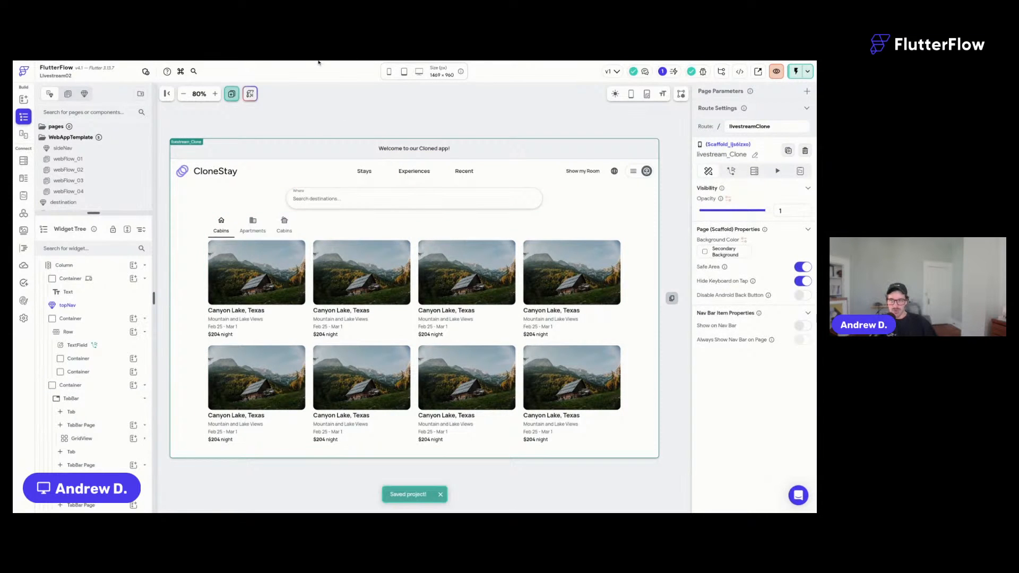
Reload the app in the test session, go to the Tickets page and check how the property grid scrolls at desktop size.
key("ctrl+Tab")
left_click(784, 74)
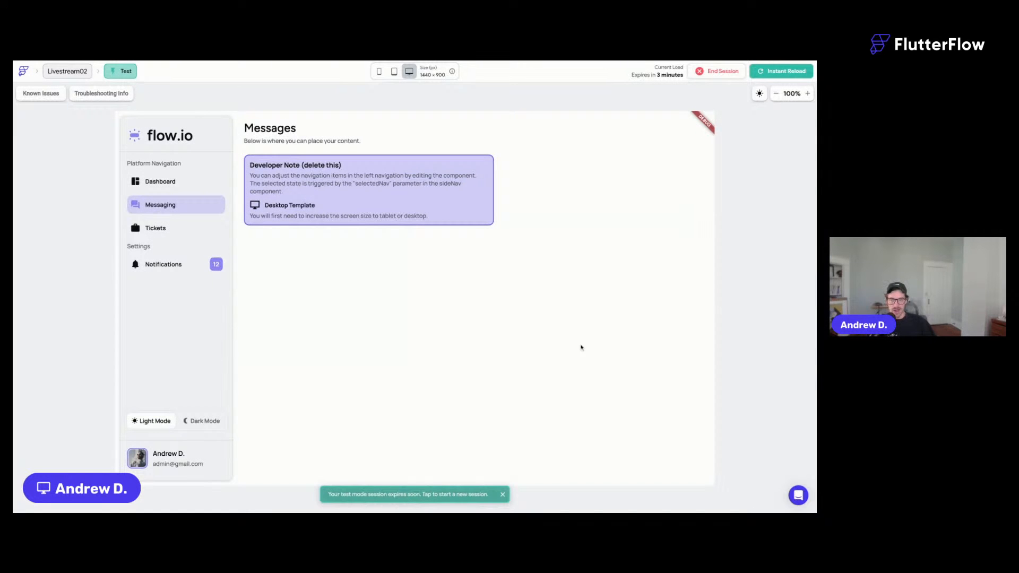
left_click(167, 228)
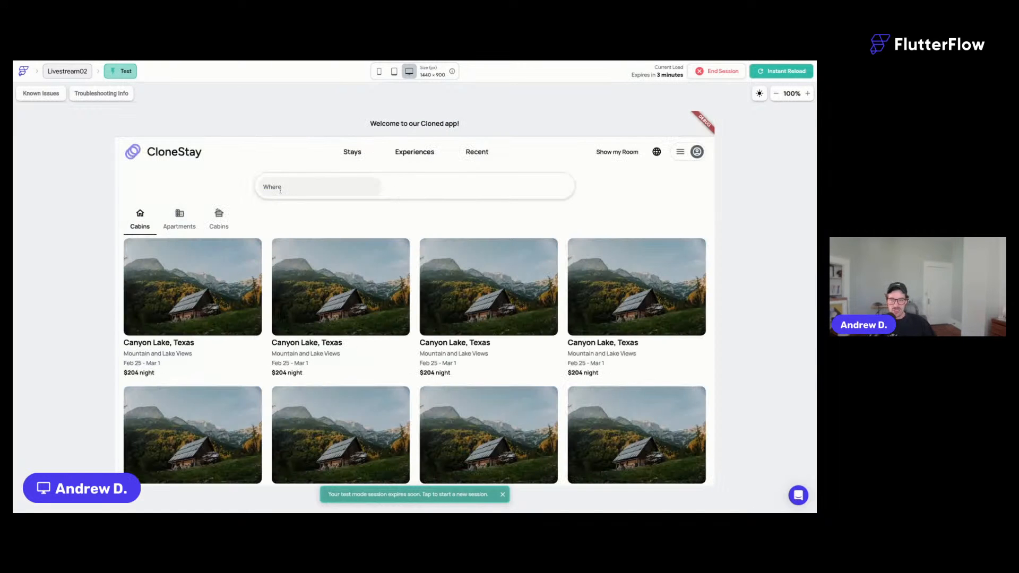
scroll(212, 296, "down", 1)
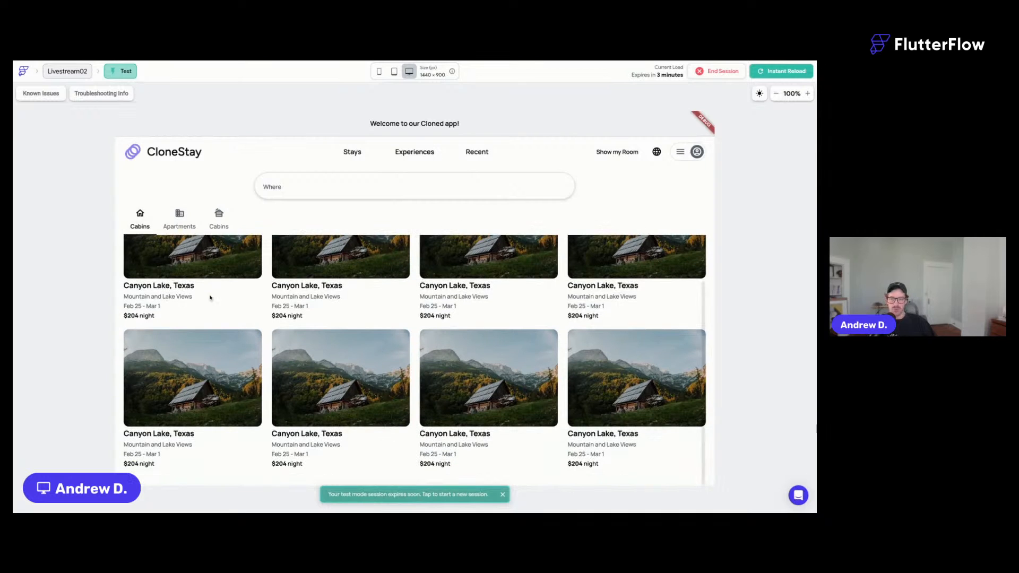
scroll(690, 266, "up", 1)
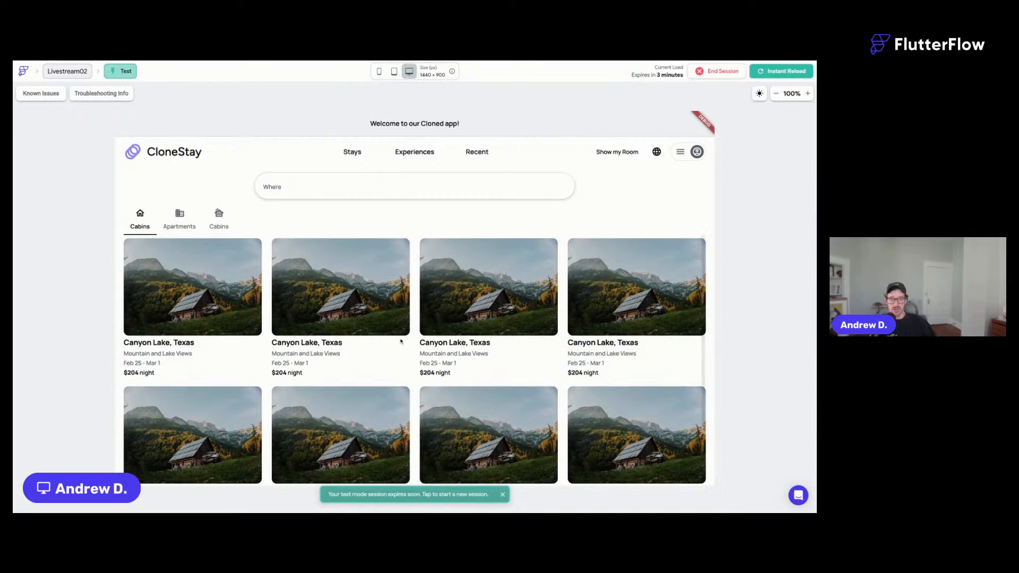
Preview the CloneStay page at tablet and phone sizes, and return to the tablet size.
left_click(394, 71)
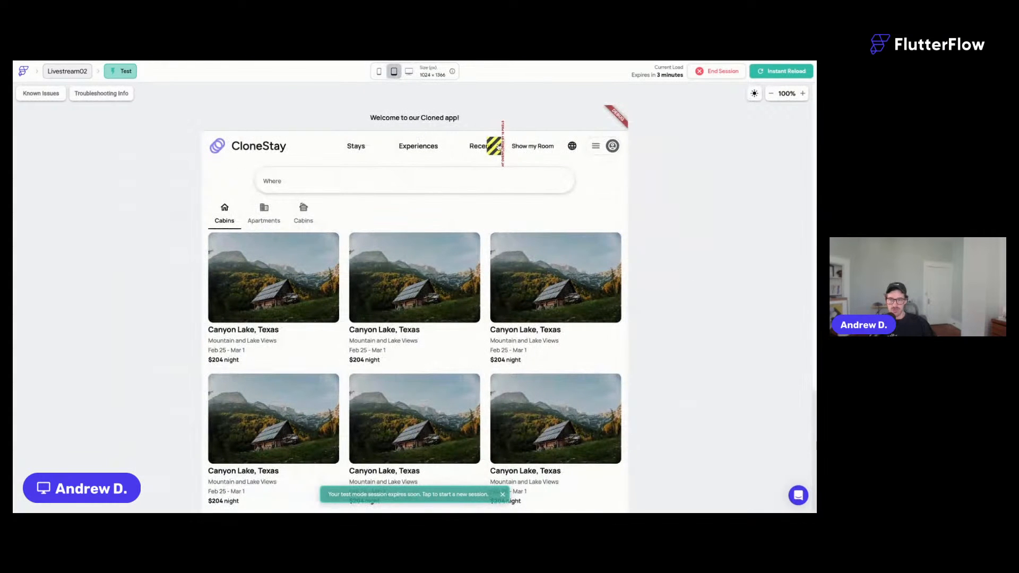
left_click(380, 71)
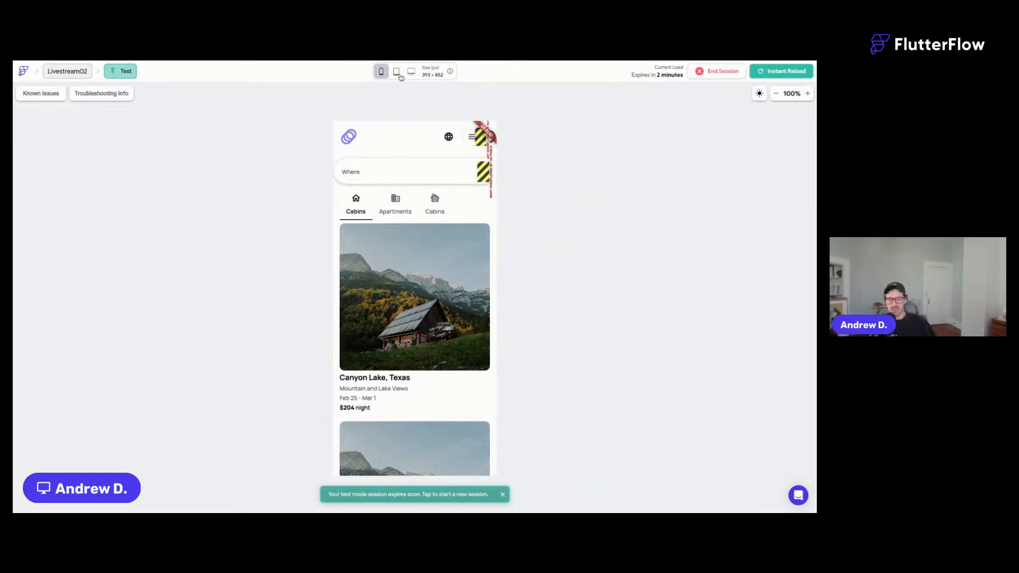
left_click(400, 74)
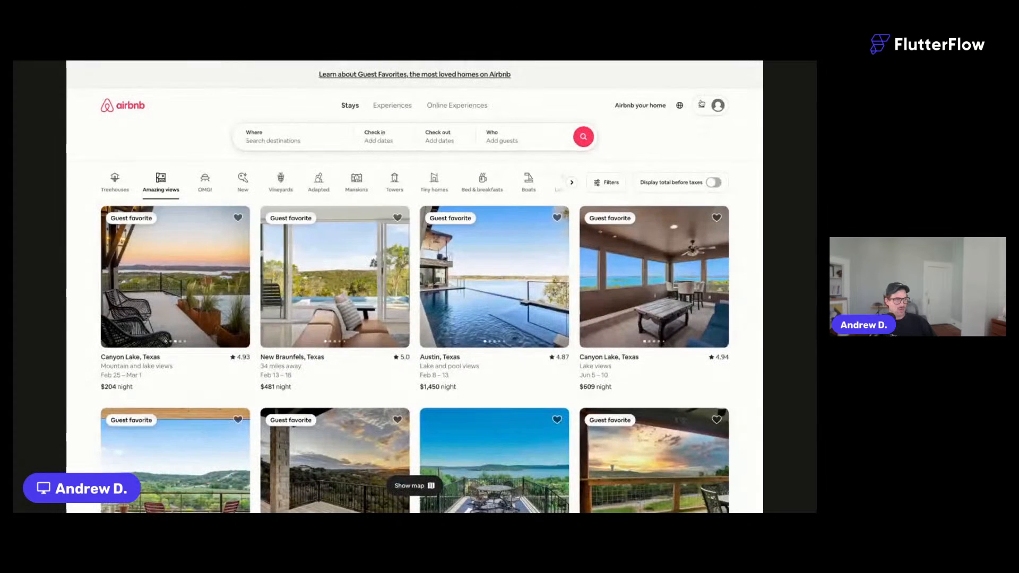
Examine the reference Airbnb site's account menu, language and region dialog, and Experiences search bar.
left_click(703, 104)
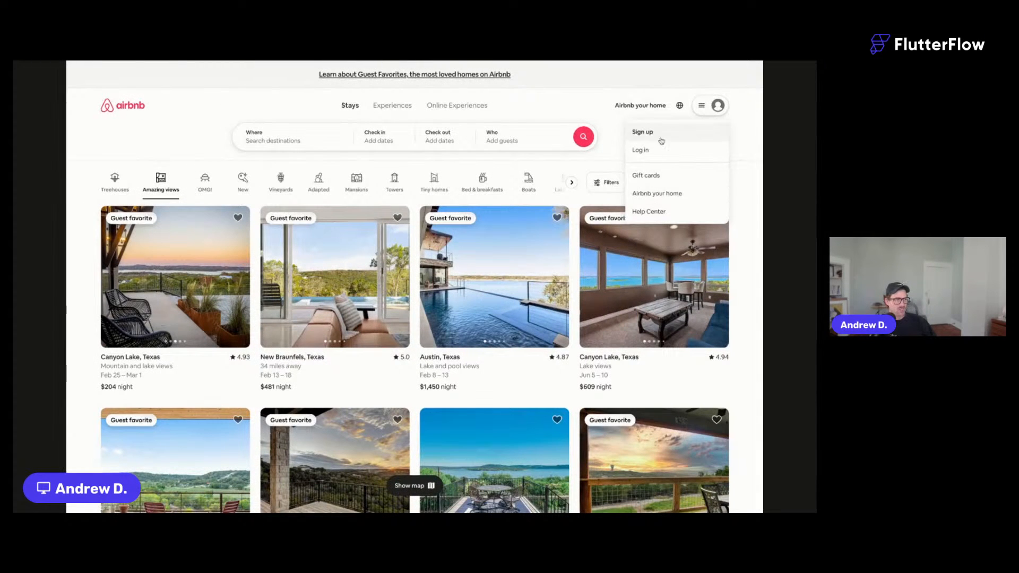
left_click(702, 105)
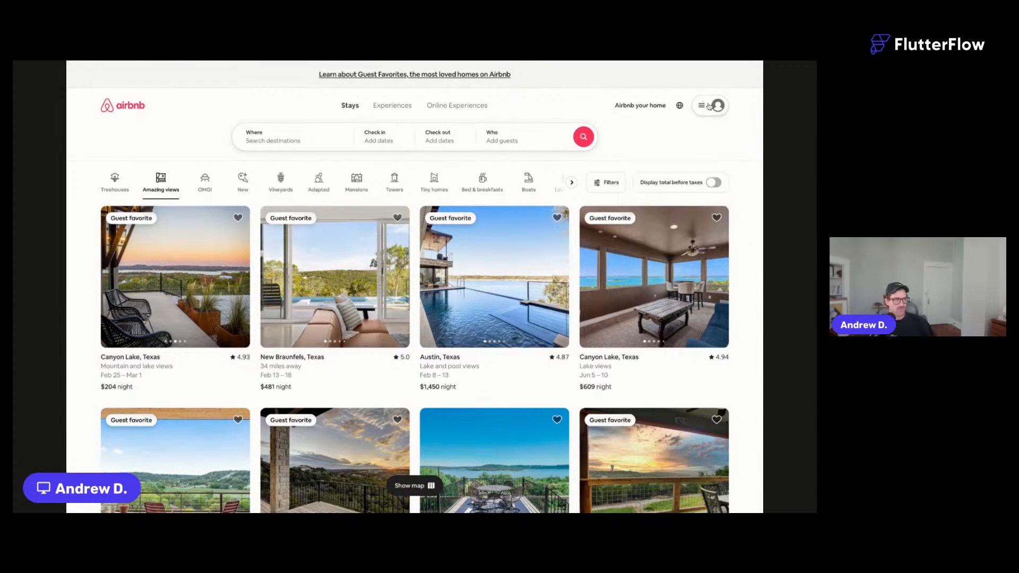
left_click(679, 107)
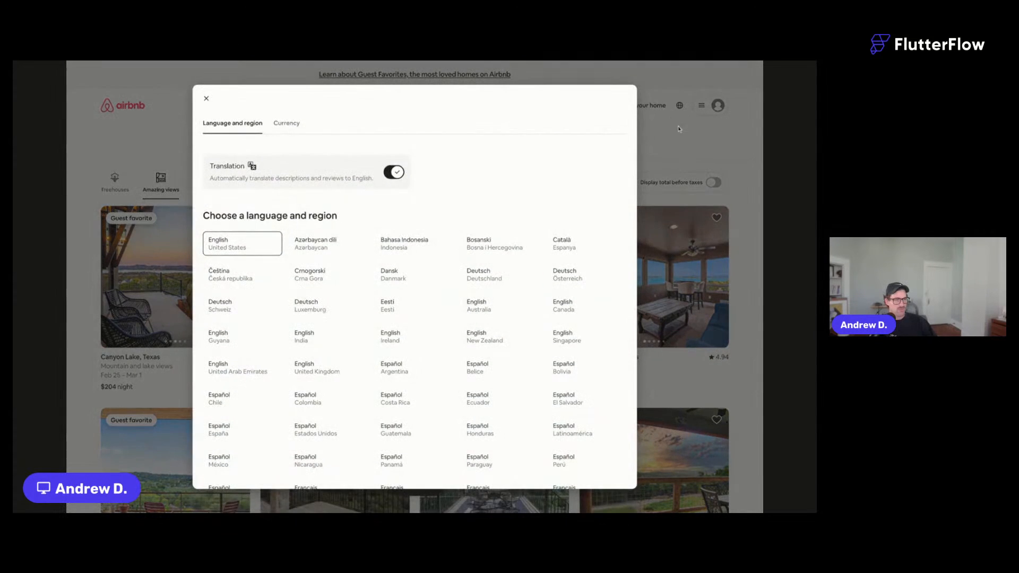
left_click(679, 128)
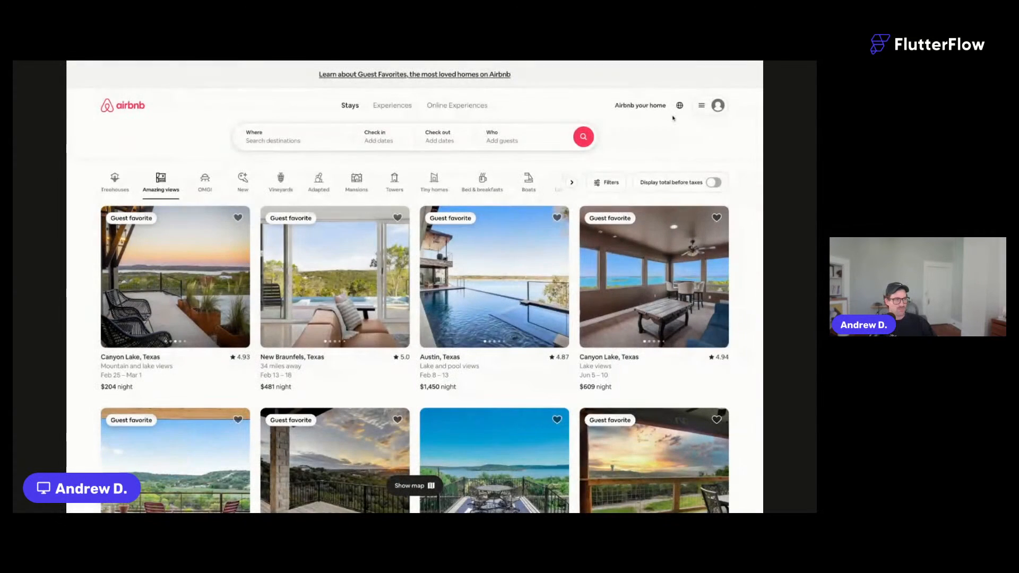
left_click(378, 109)
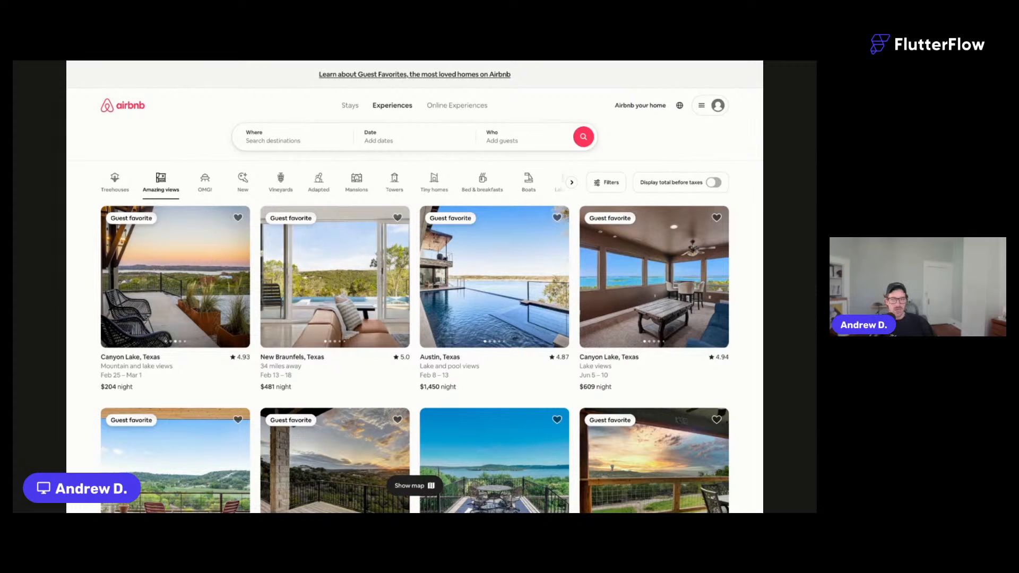
Return to the FlutterFlow test session and try the grid scrolling and the Apartments and Cabins tabs at tablet size.
key("ctrl+Tab")
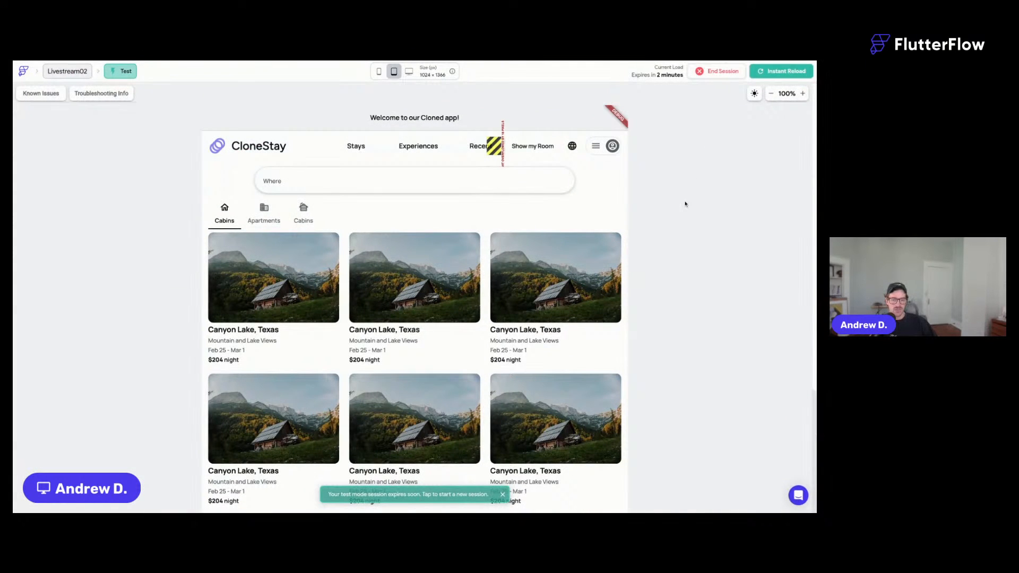
scroll(685, 204, "down", 1)
scroll(692, 165, "up", 1)
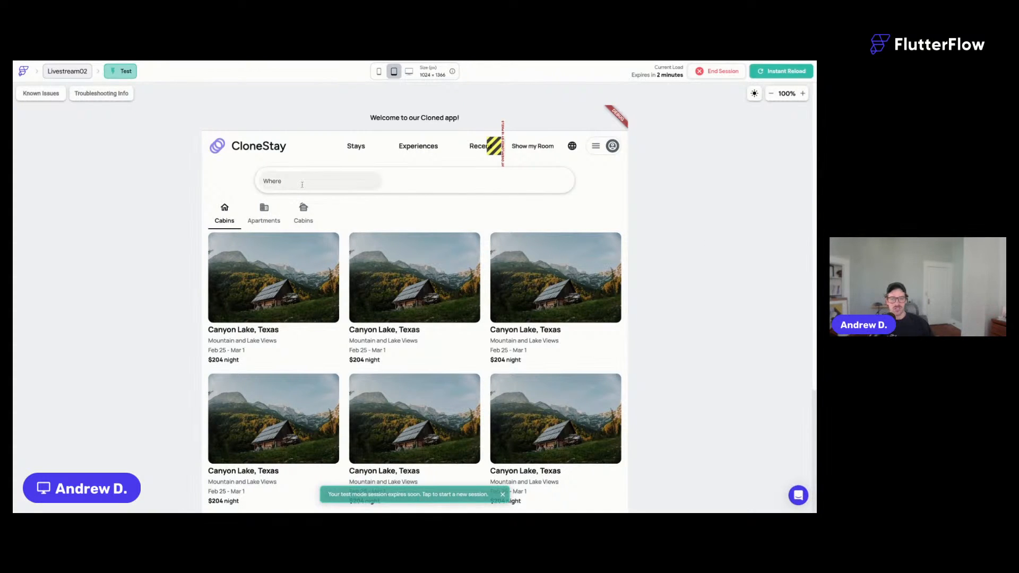
left_click(264, 215)
left_click(224, 215)
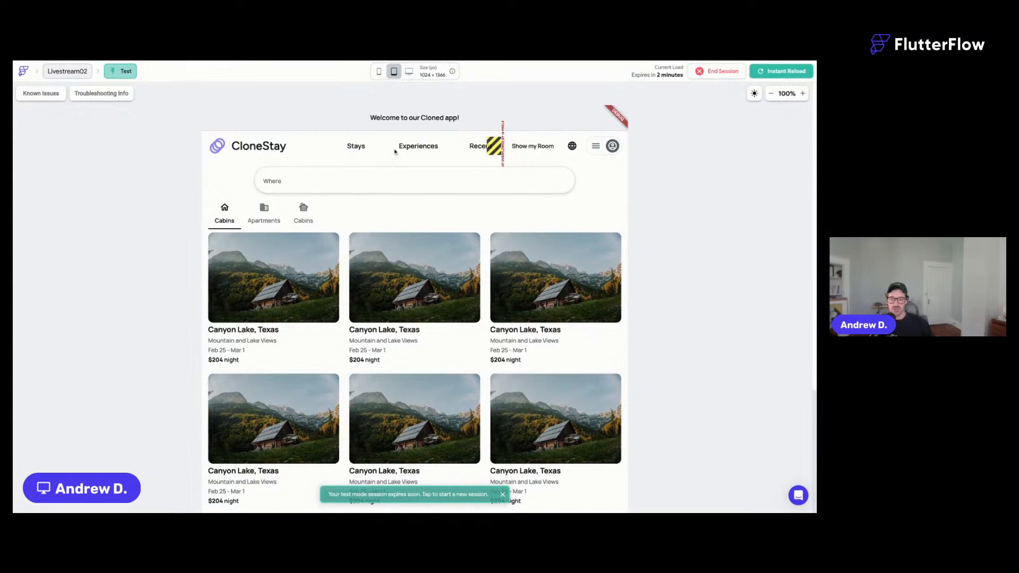
Compare the CloneStay page at desktop, 1024 × 1366 tablet, 834 × 1194 tablet and 393 × 852 phone sizes.
left_click(408, 71)
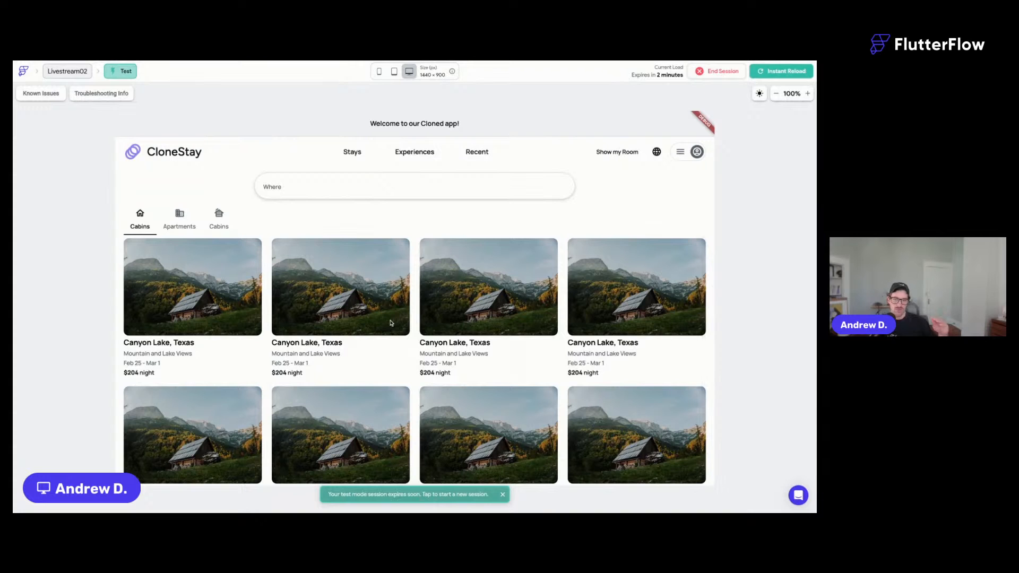
left_click(394, 71)
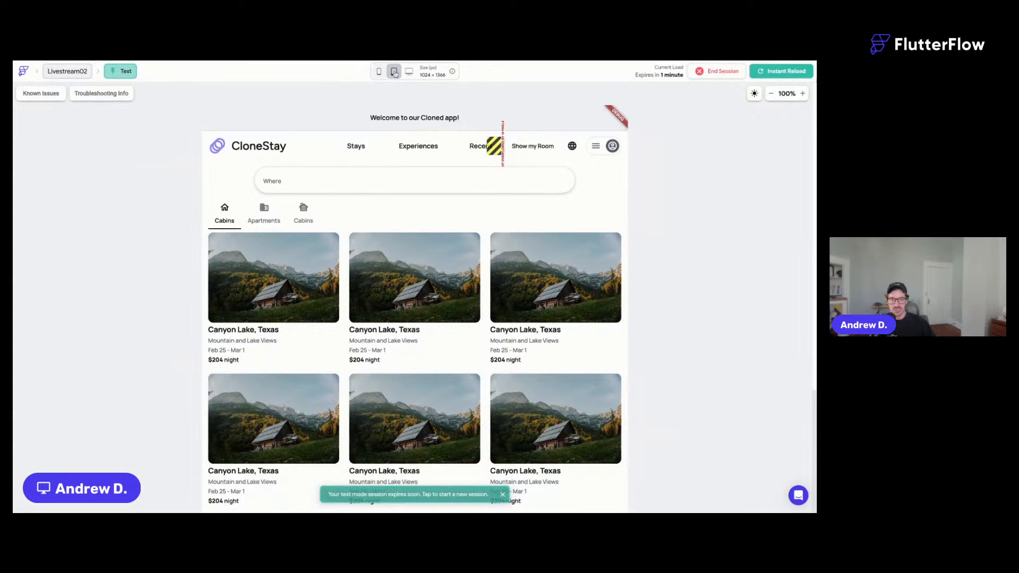
left_click(394, 71)
left_click(419, 114)
left_click(381, 71)
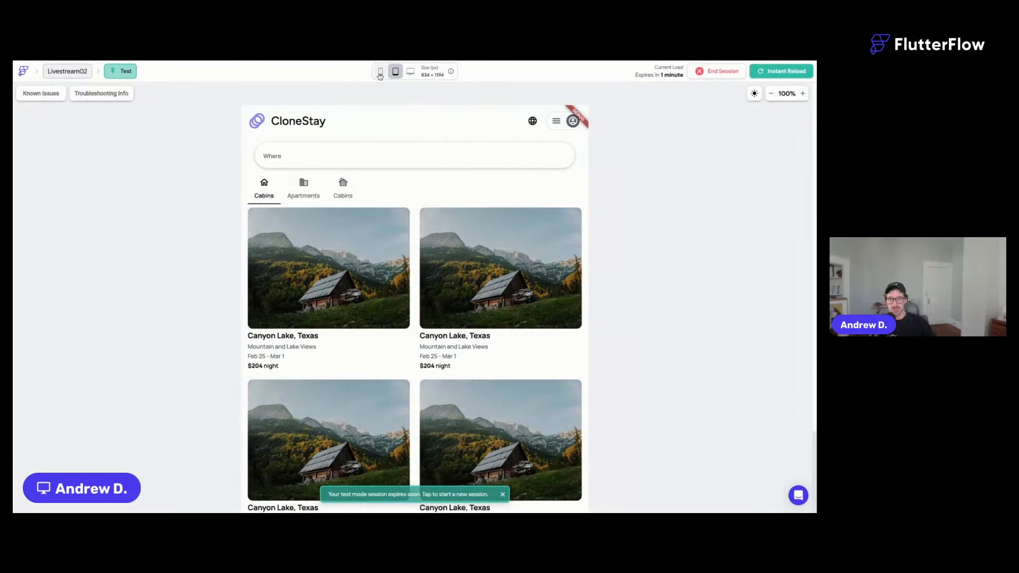
scroll(453, 292, "up", 2)
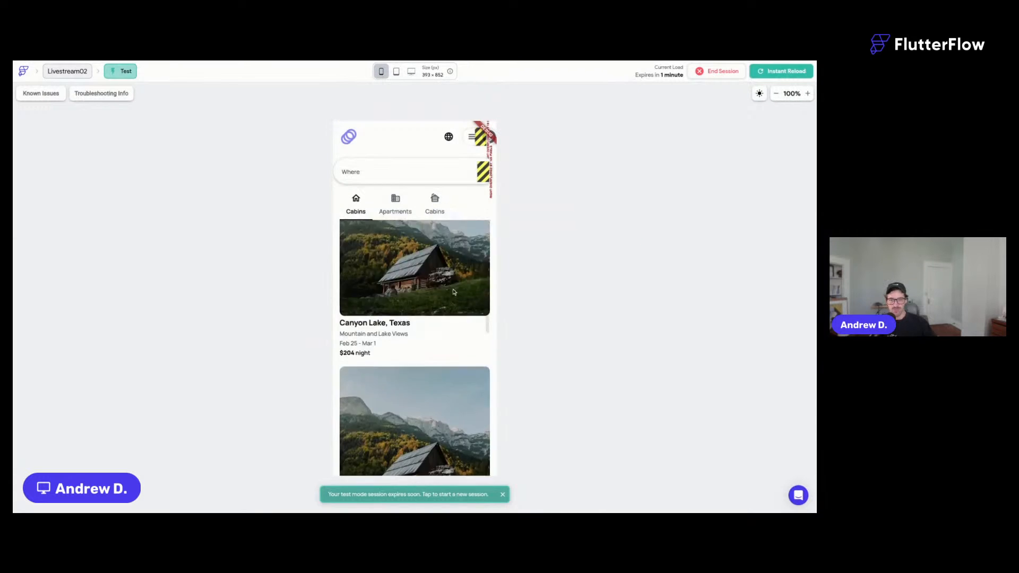